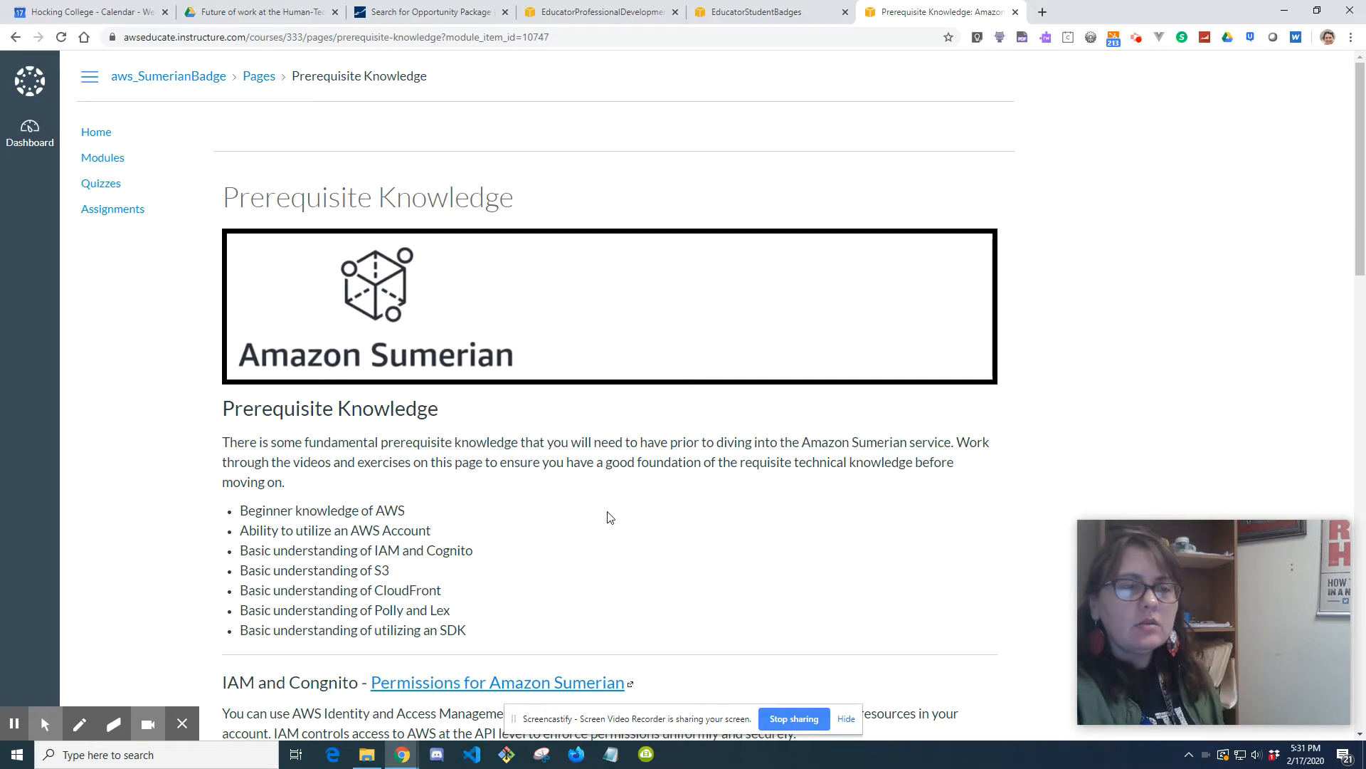
- Open the "Introduction to S3" lab linked under S3 Resources on the Prerequisite Knowledge page
scroll(607, 516, down, 9)
scroll(365, 356, down, 3)
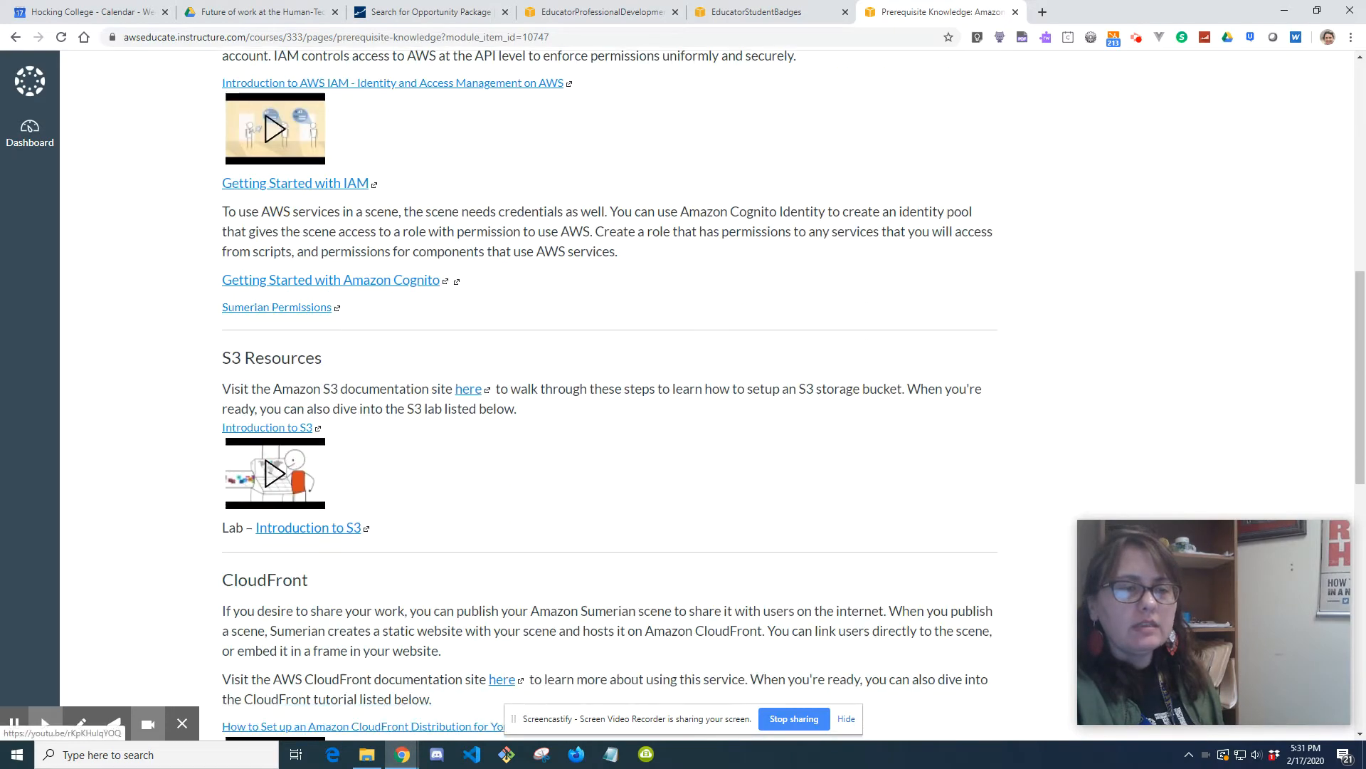
click(364, 353)
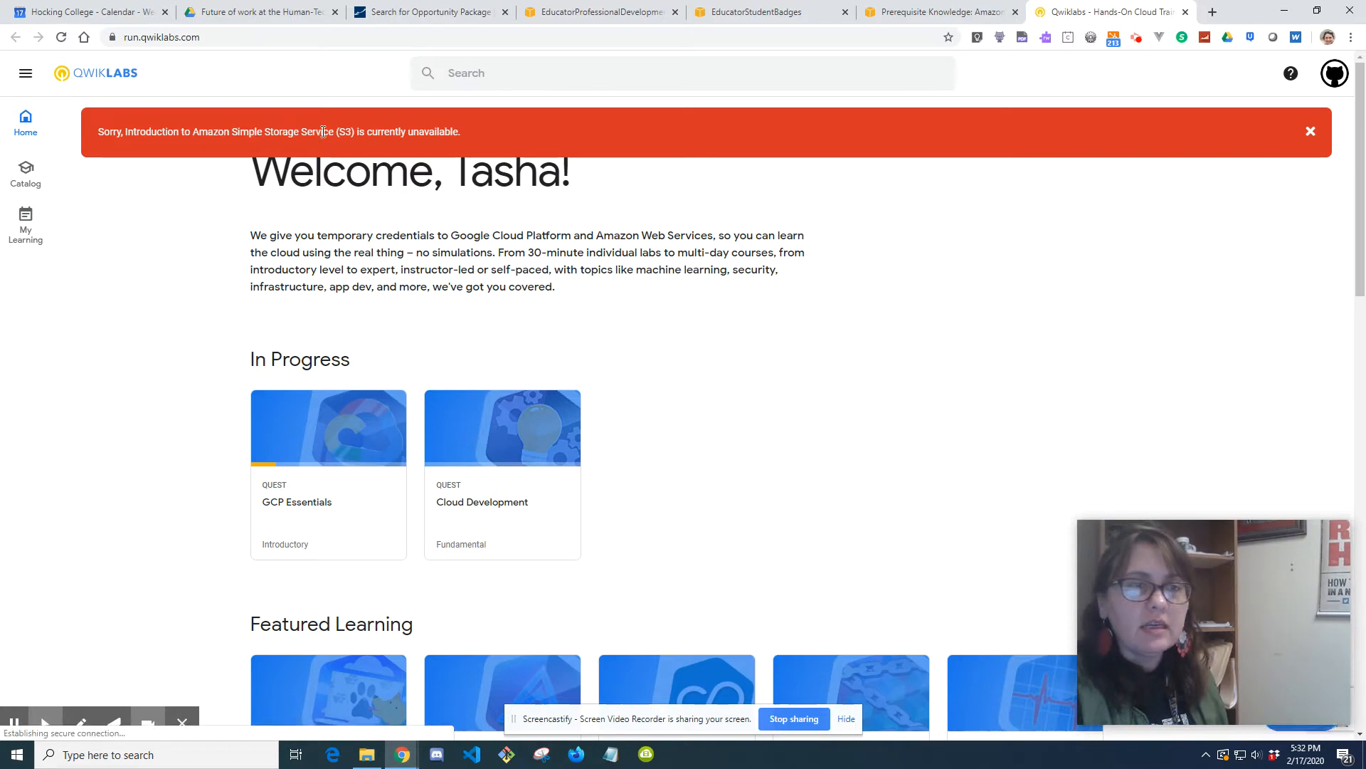
- Search the Qwiklabs catalog for "Introduction to Amazon Simple Storage Service (S3)" and open that lab
click(520, 76)
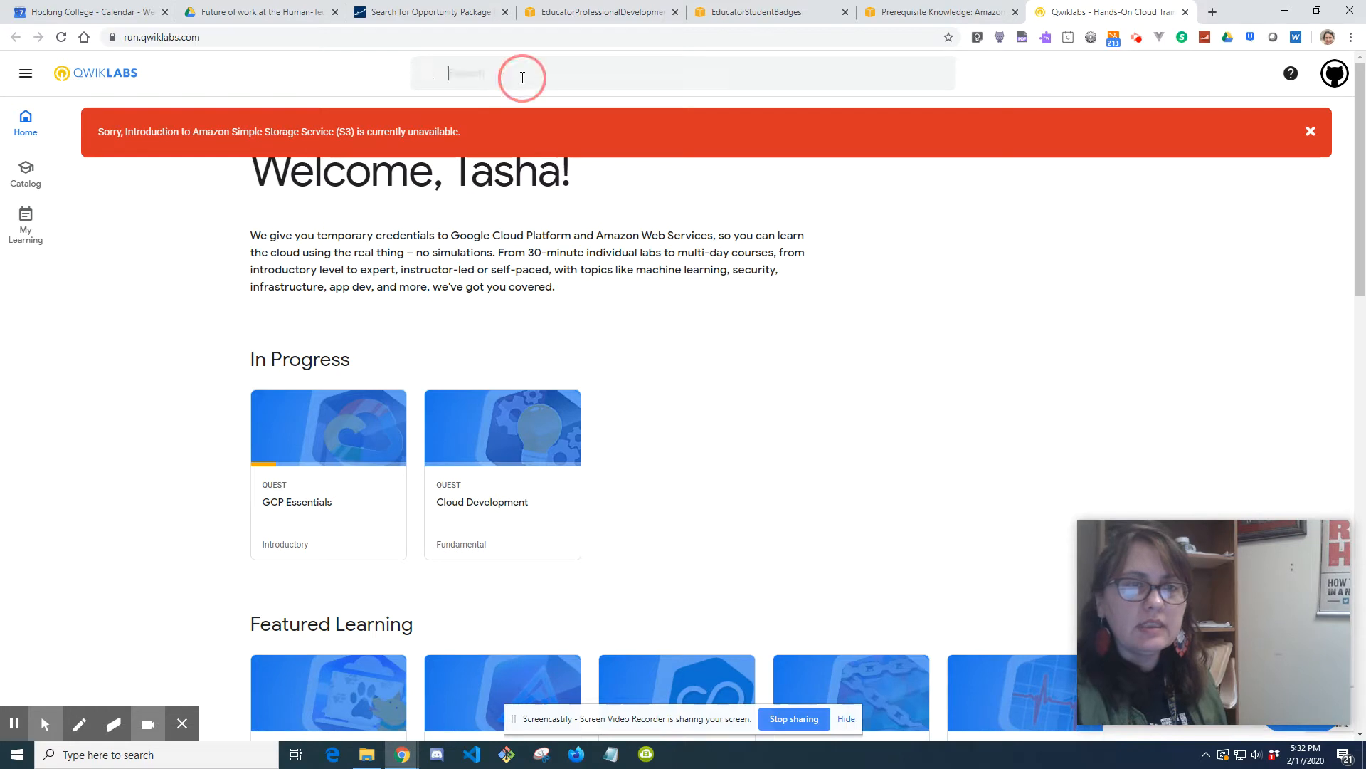
text(sim)
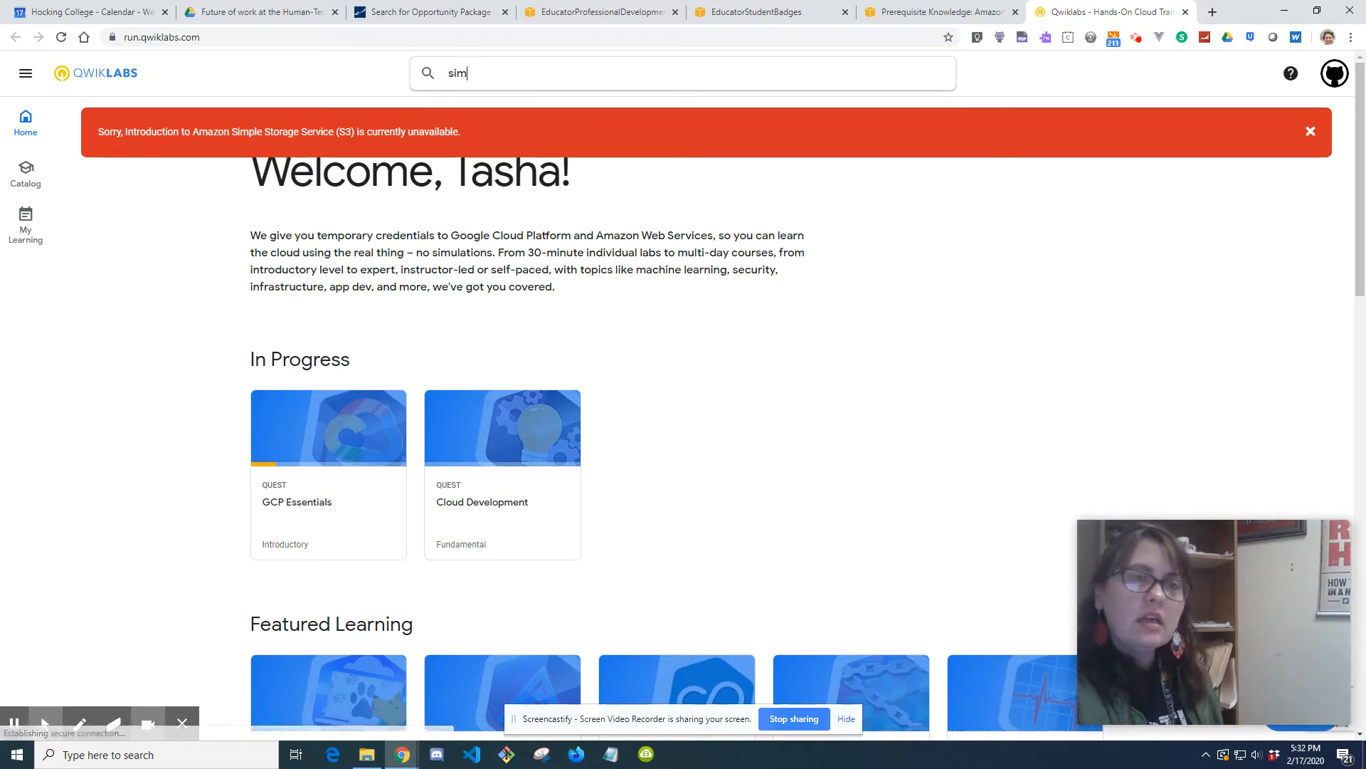
text(ple s)
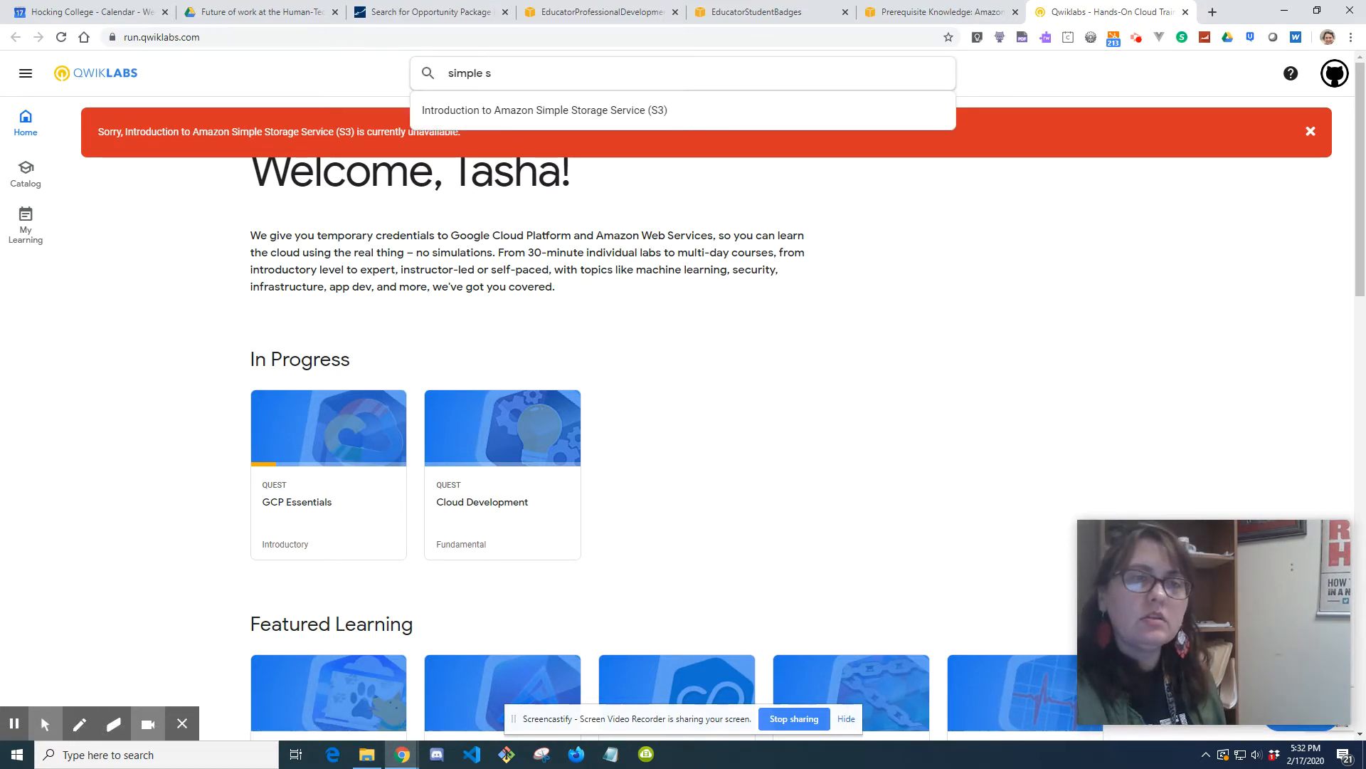
click(569, 112)
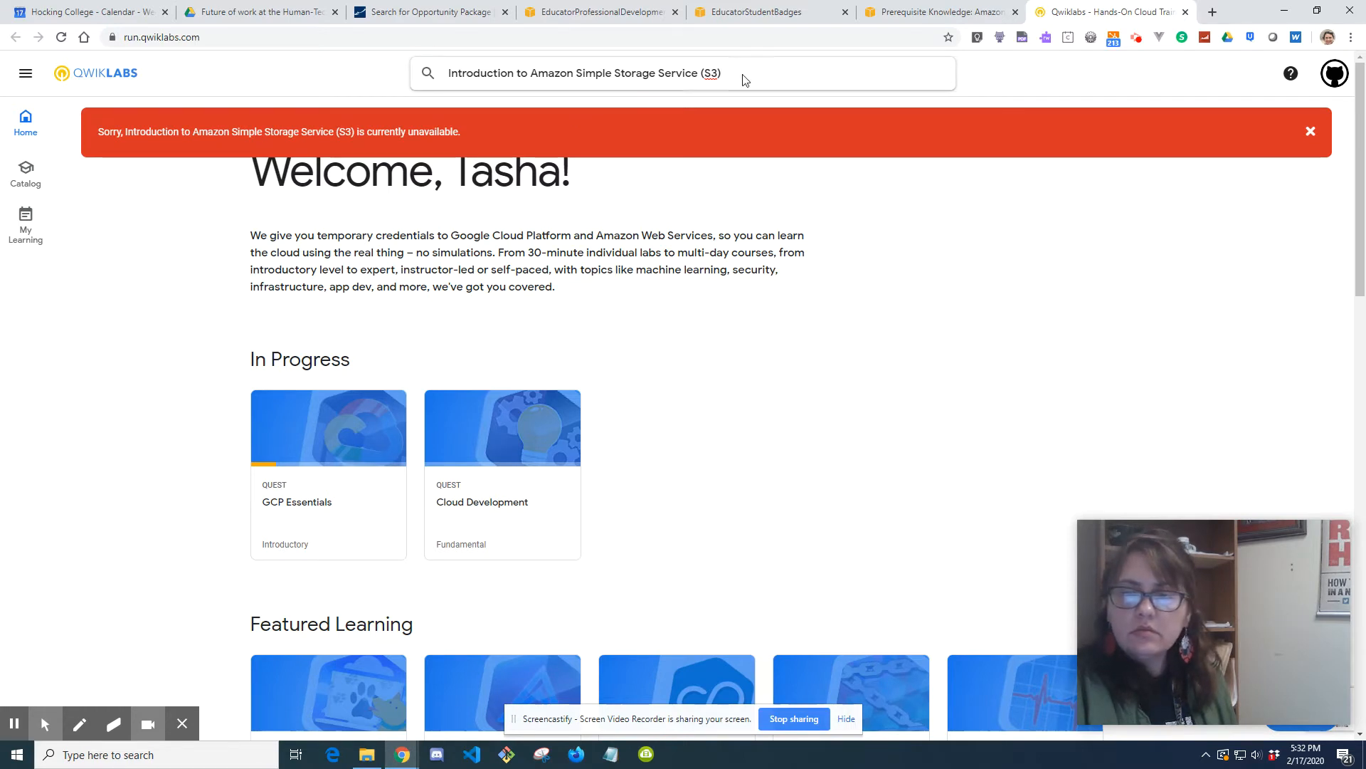
key(Return)
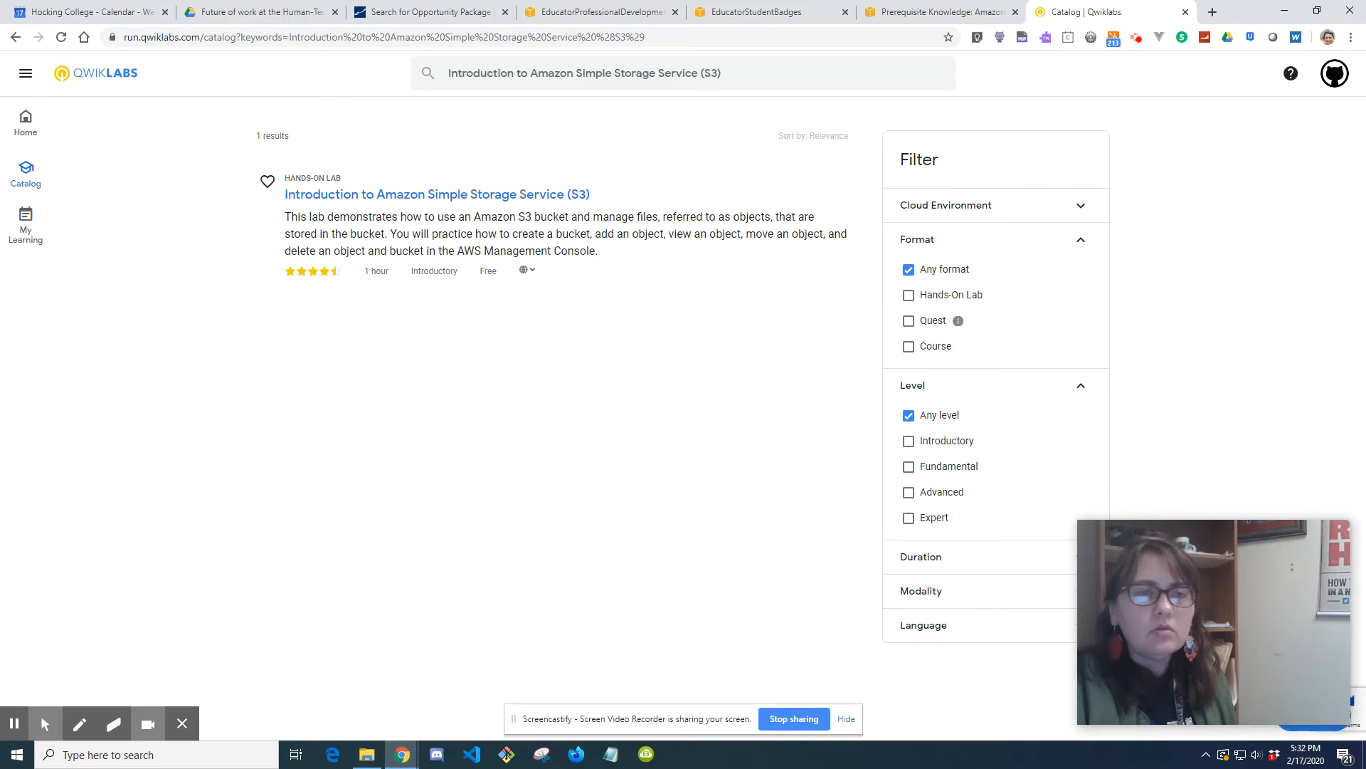
click(534, 199)
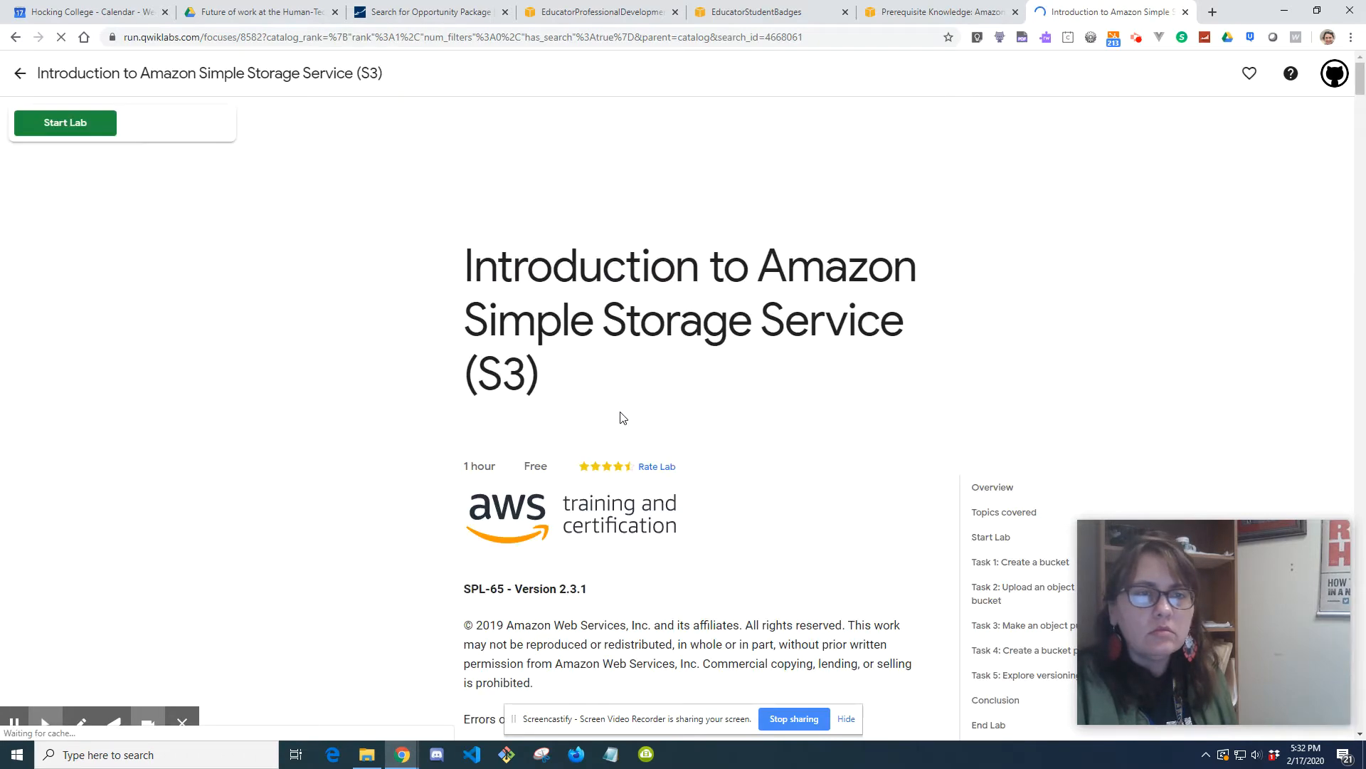
- Read the lab's introduction, Overview and Topics covered sections
scroll(688, 411, down, 2)
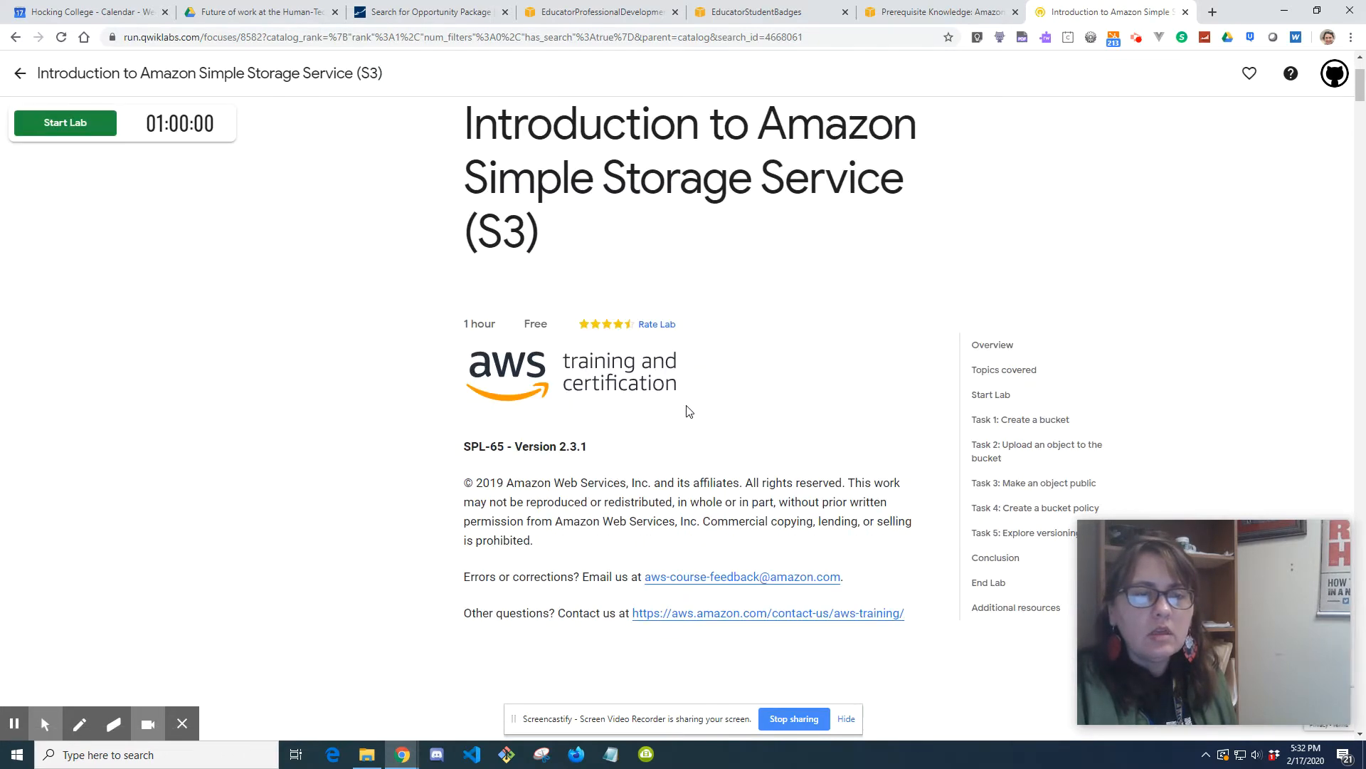
scroll(753, 445, down, 3)
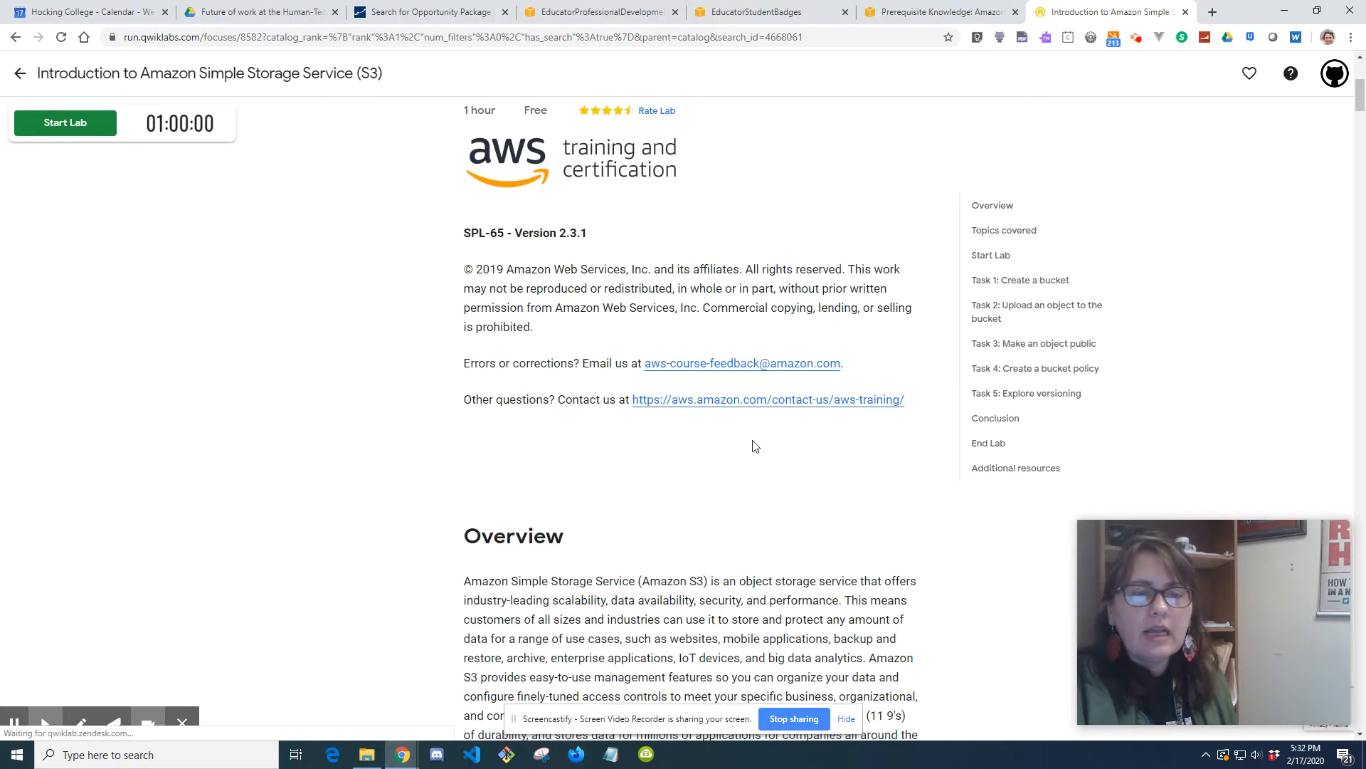
scroll(722, 436, down, 4)
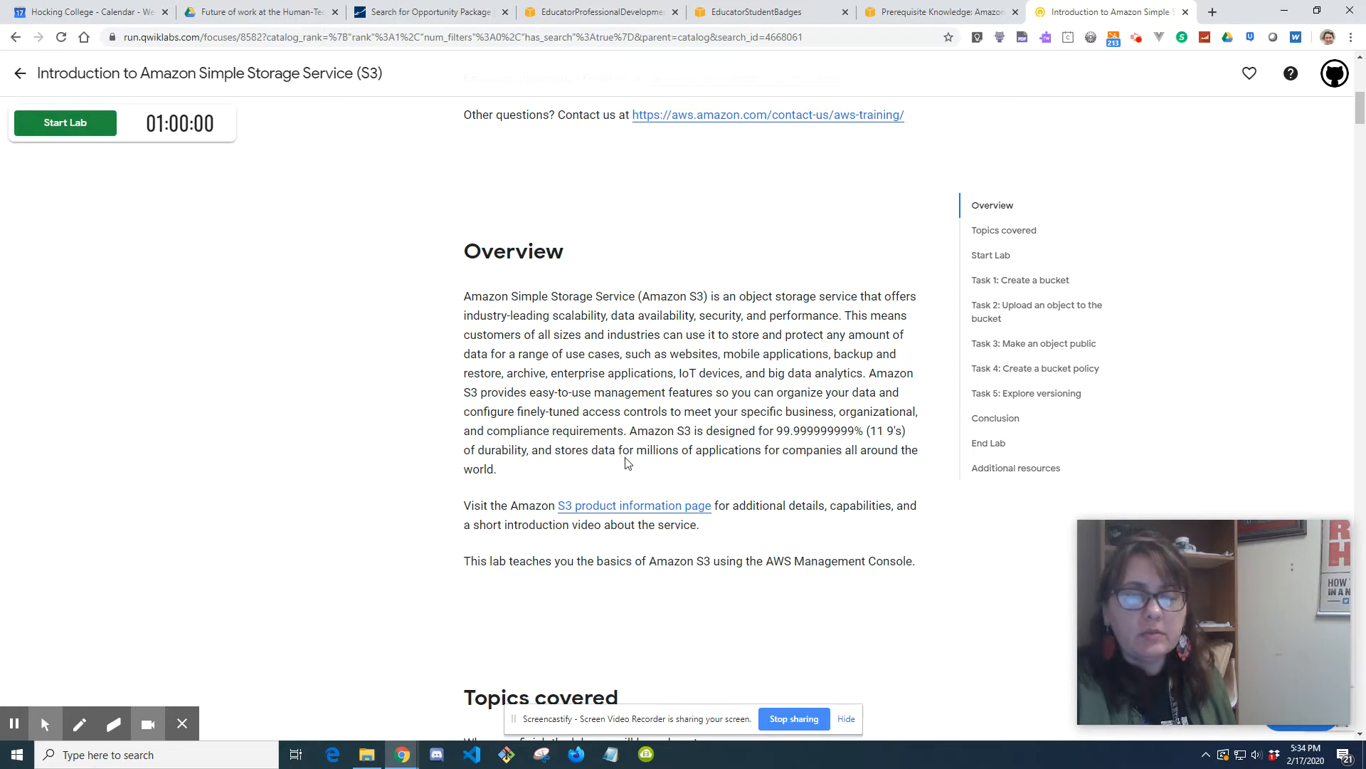
scroll(694, 460, down, 1)
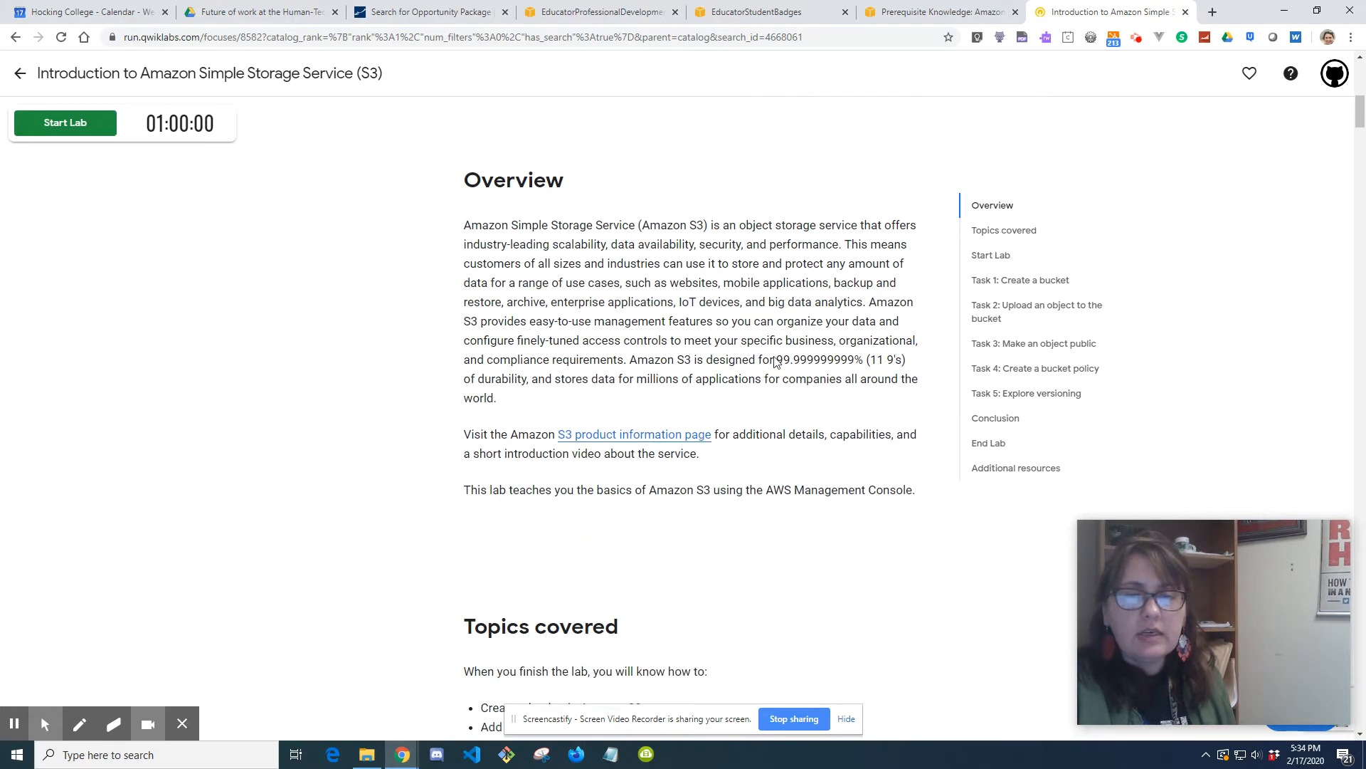
click(780, 365)
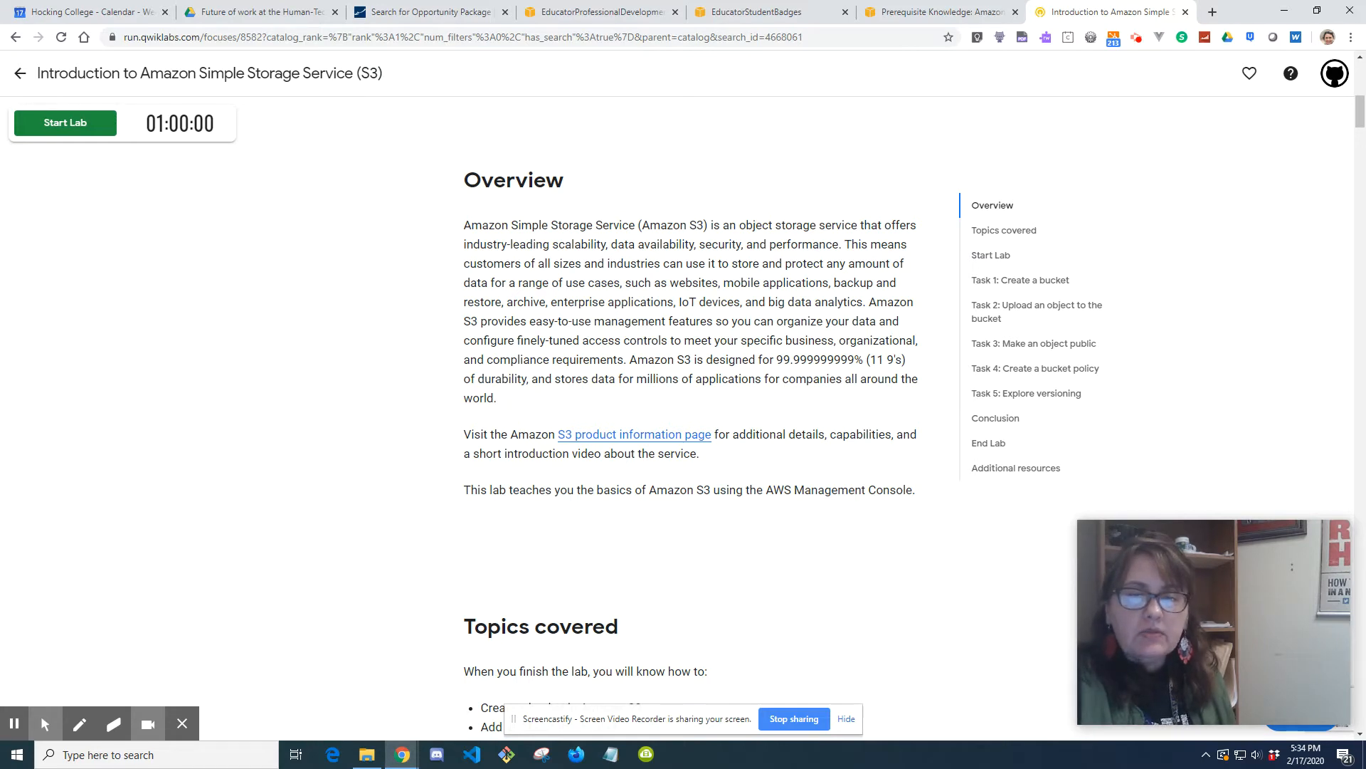
scroll(663, 415, down, 1)
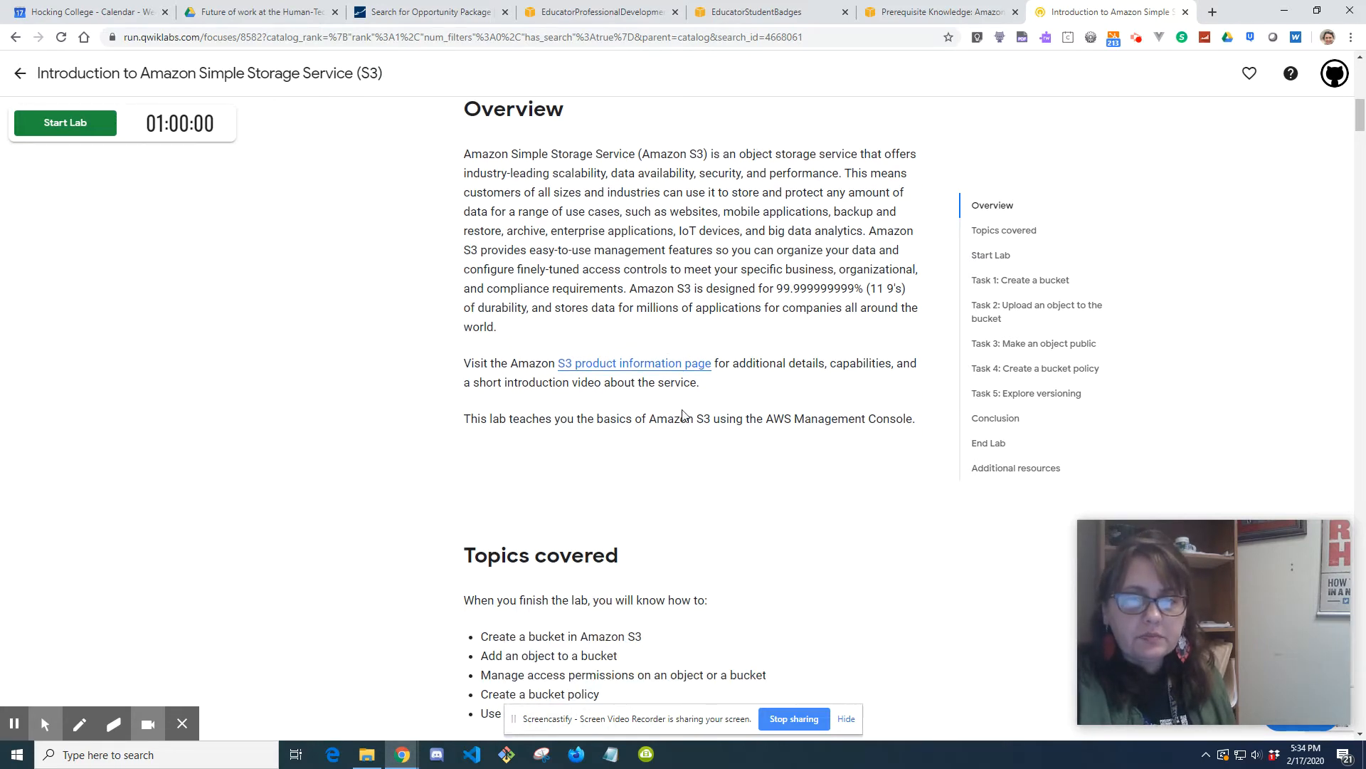
scroll(687, 412, down, 2)
scroll(710, 344, down, 1)
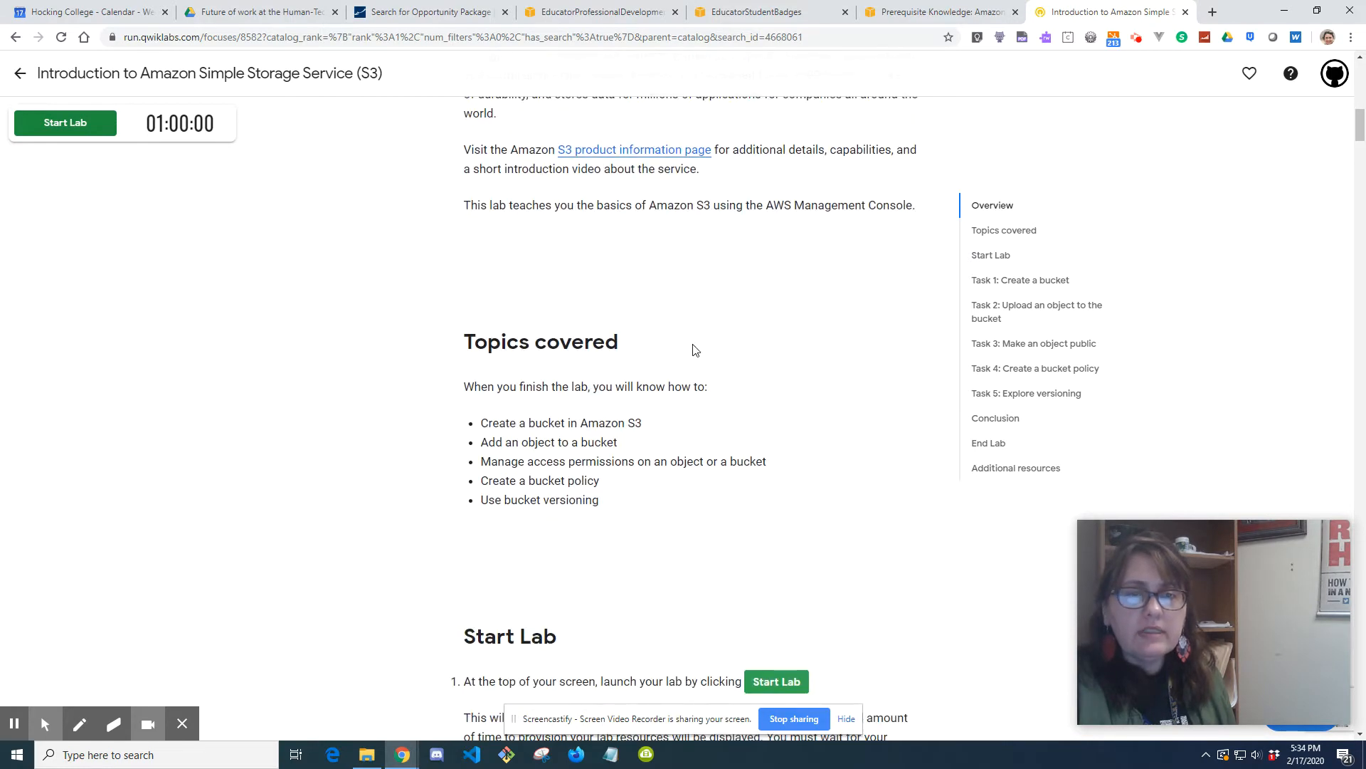
- Start the Introduction to Amazon Simple Storage Service (S3) lab as its Start Lab instructions describe
scroll(704, 418, down, 6)
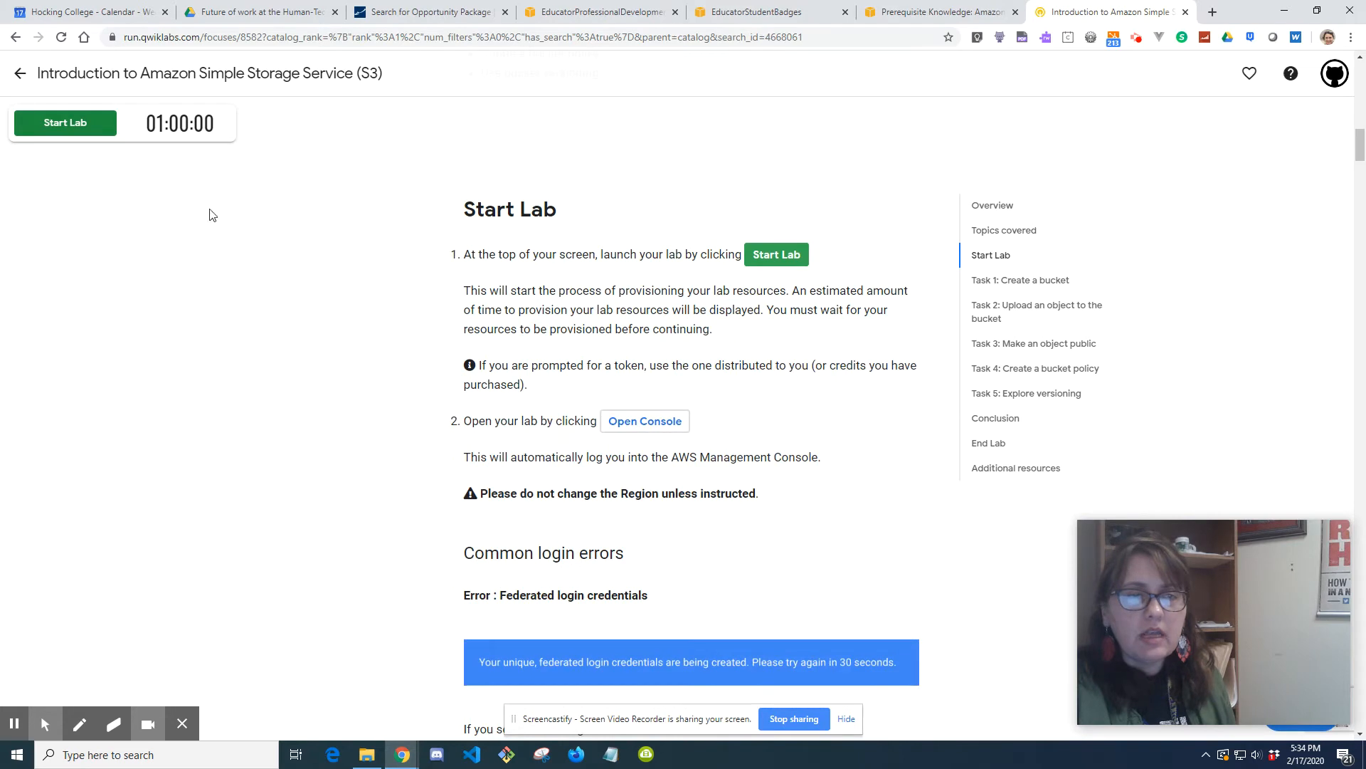
click(76, 130)
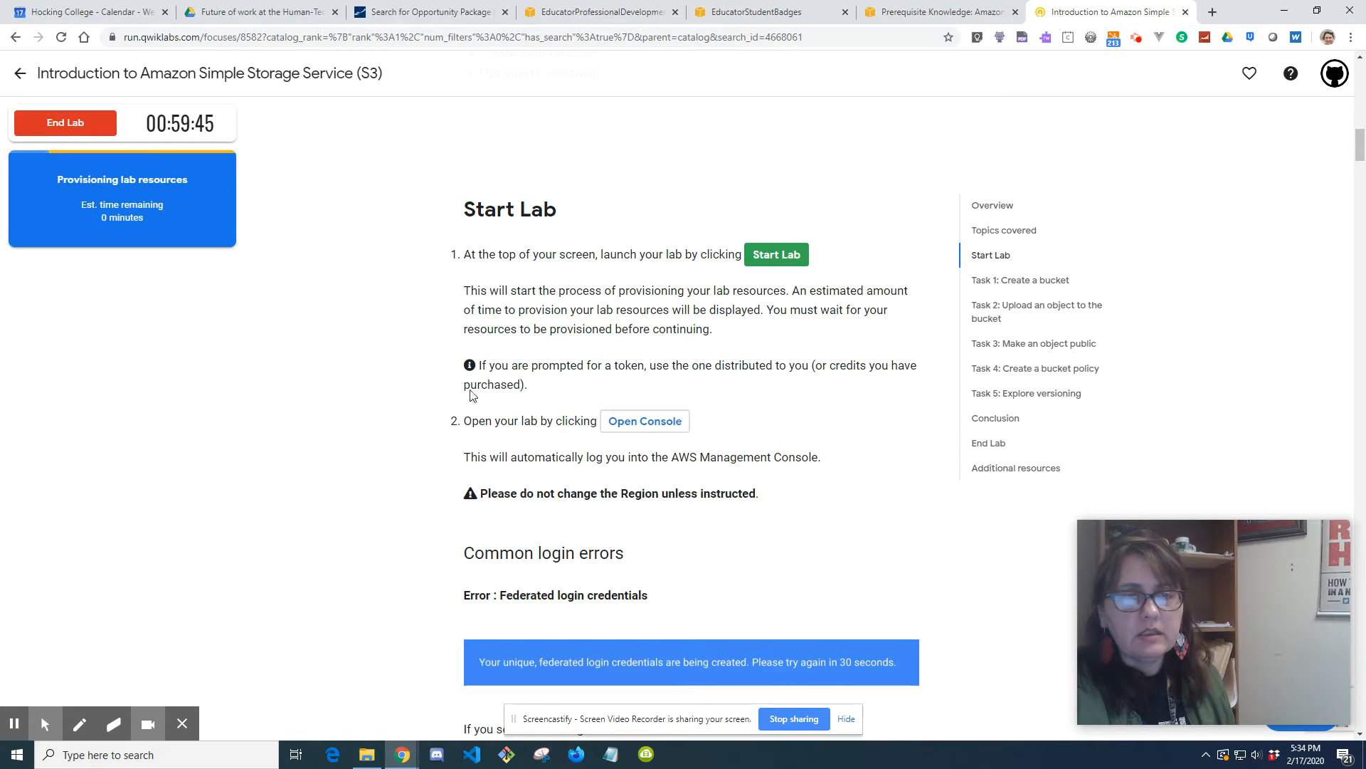
scroll(470, 398, down, 1)
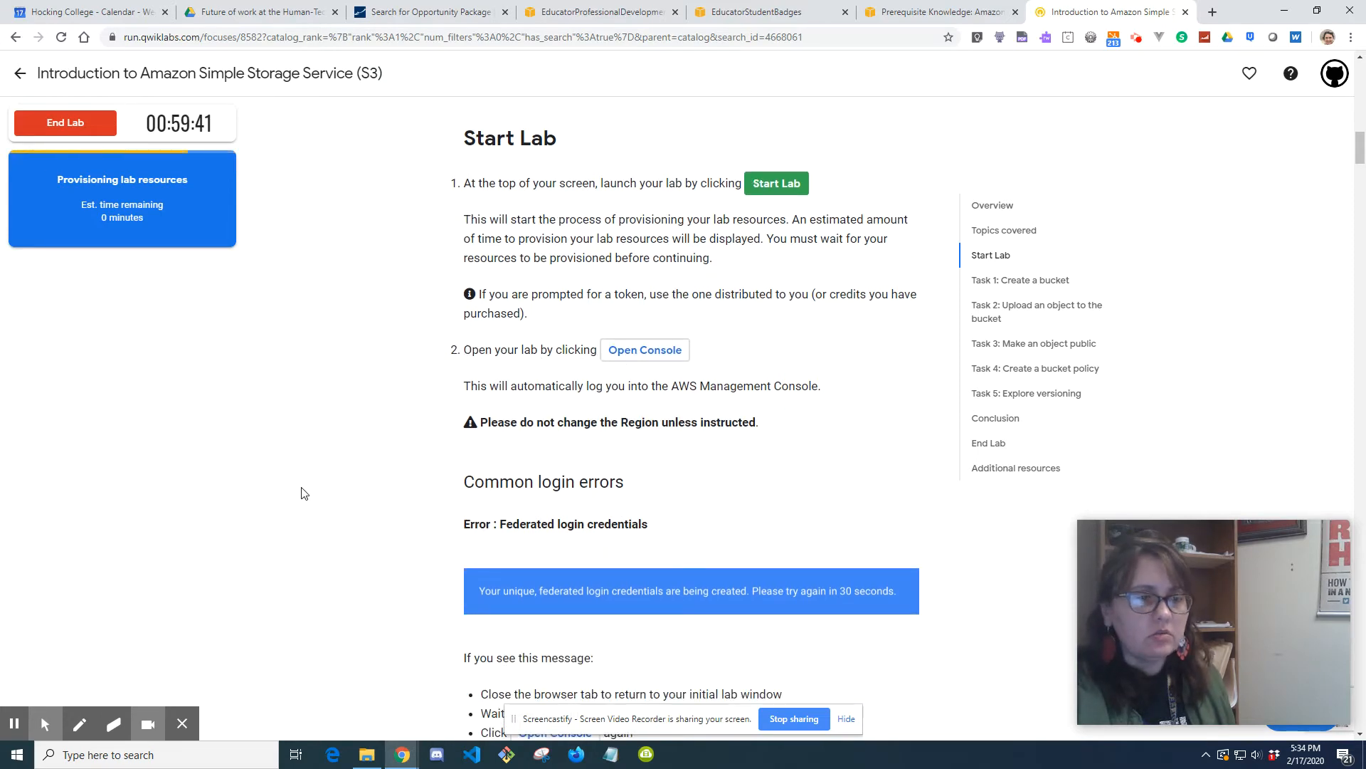
scroll(819, 538, up, 6)
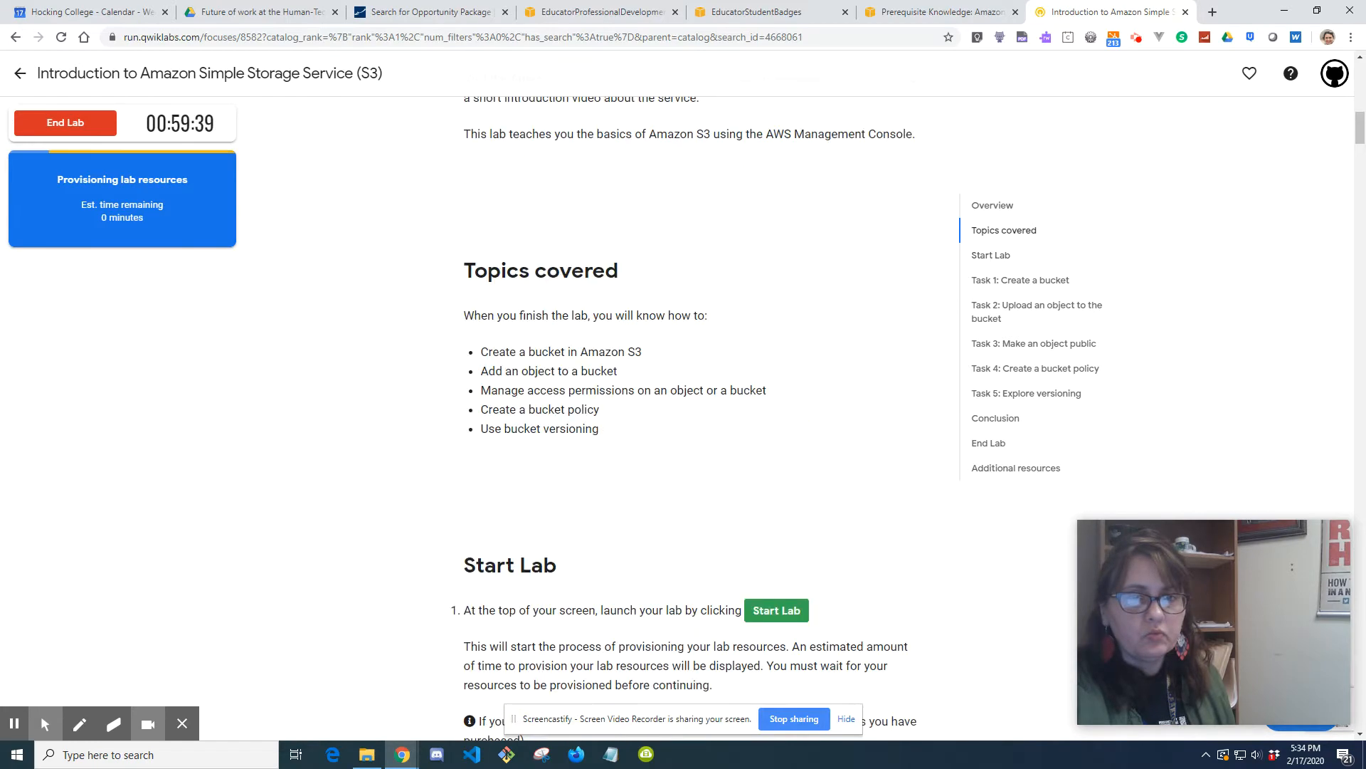
scroll(691, 427, up, 10)
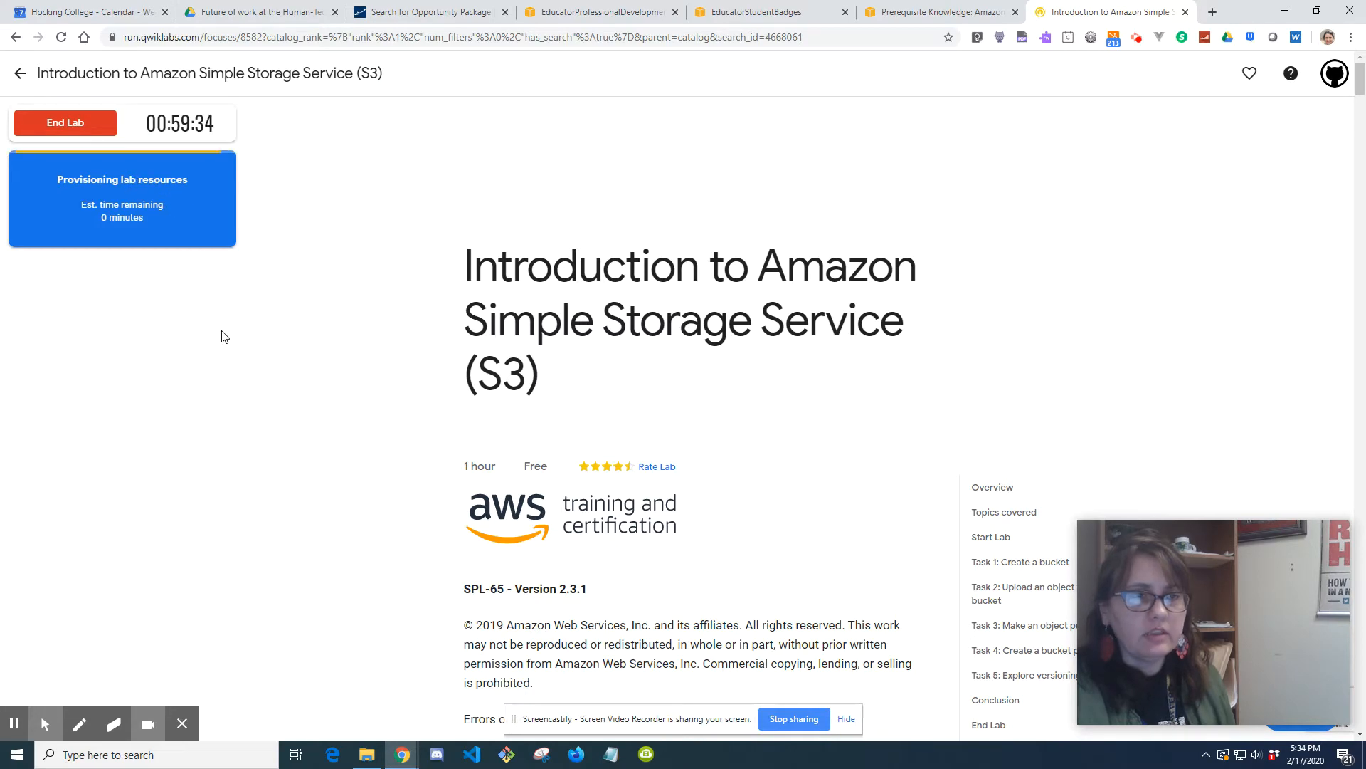
scroll(224, 337, down, 7)
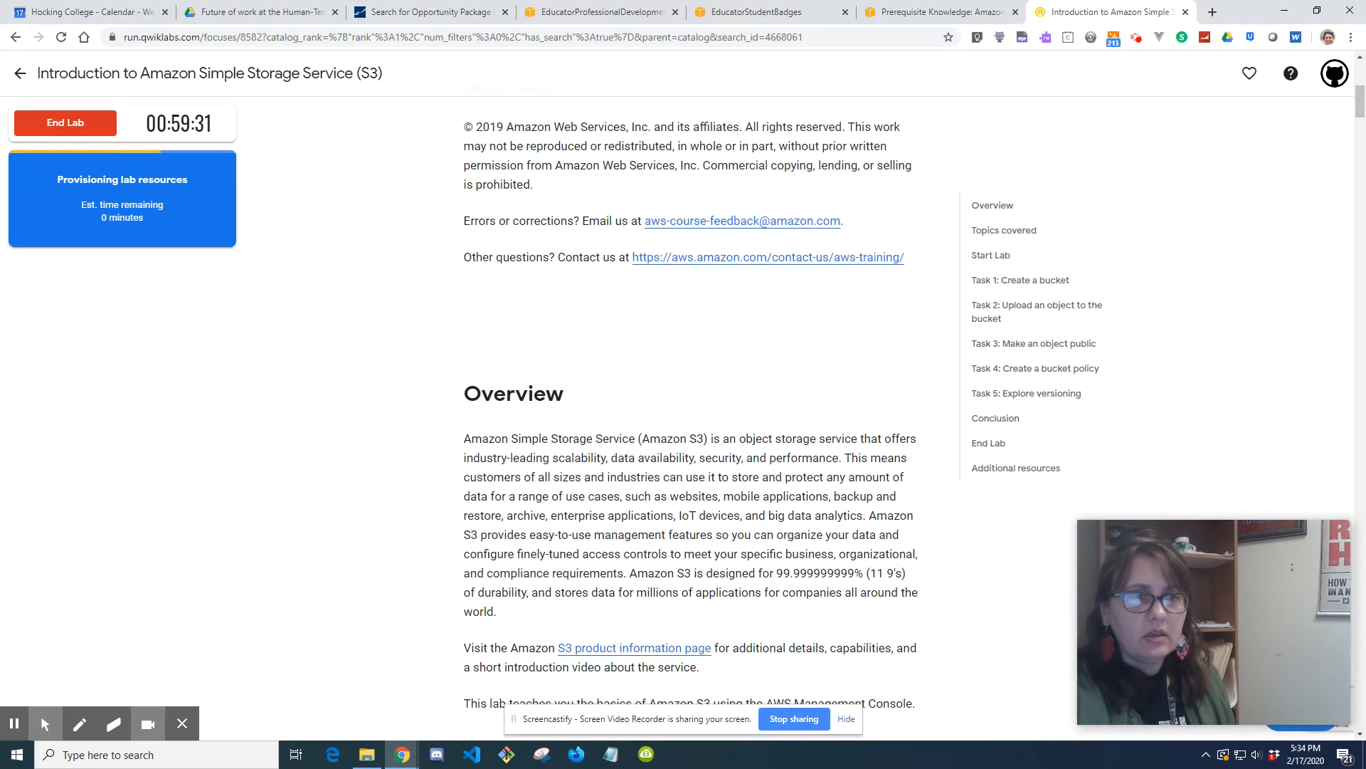
scroll(690, 413, down, 4)
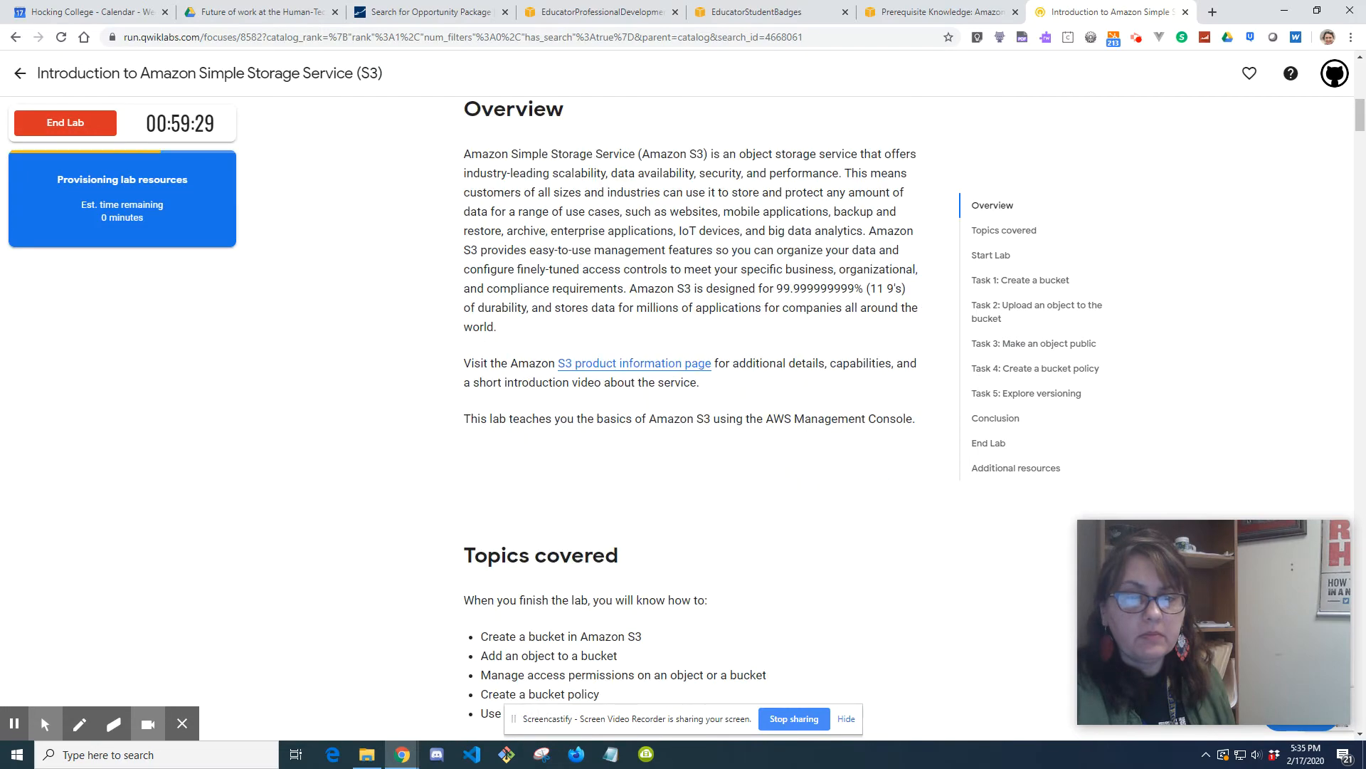
scroll(241, 329, down, 10)
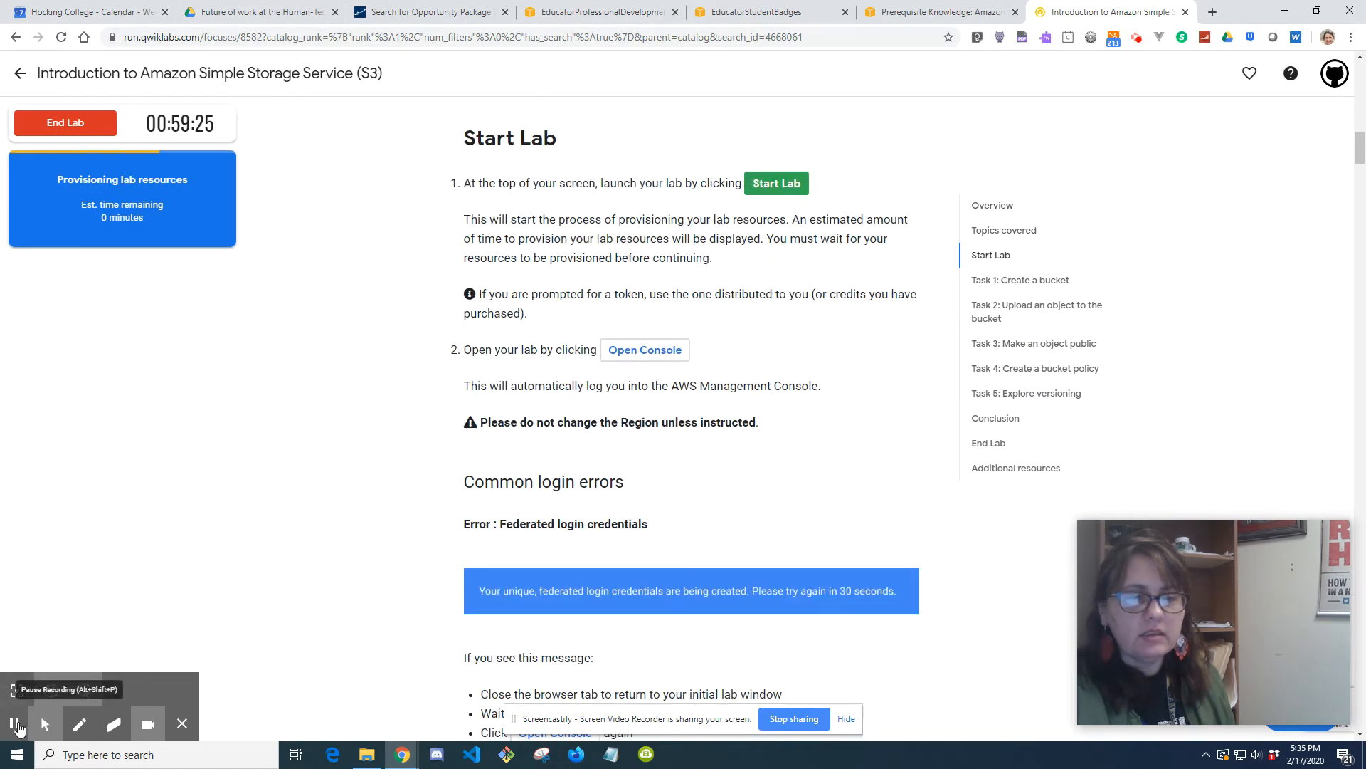
click(15, 724)
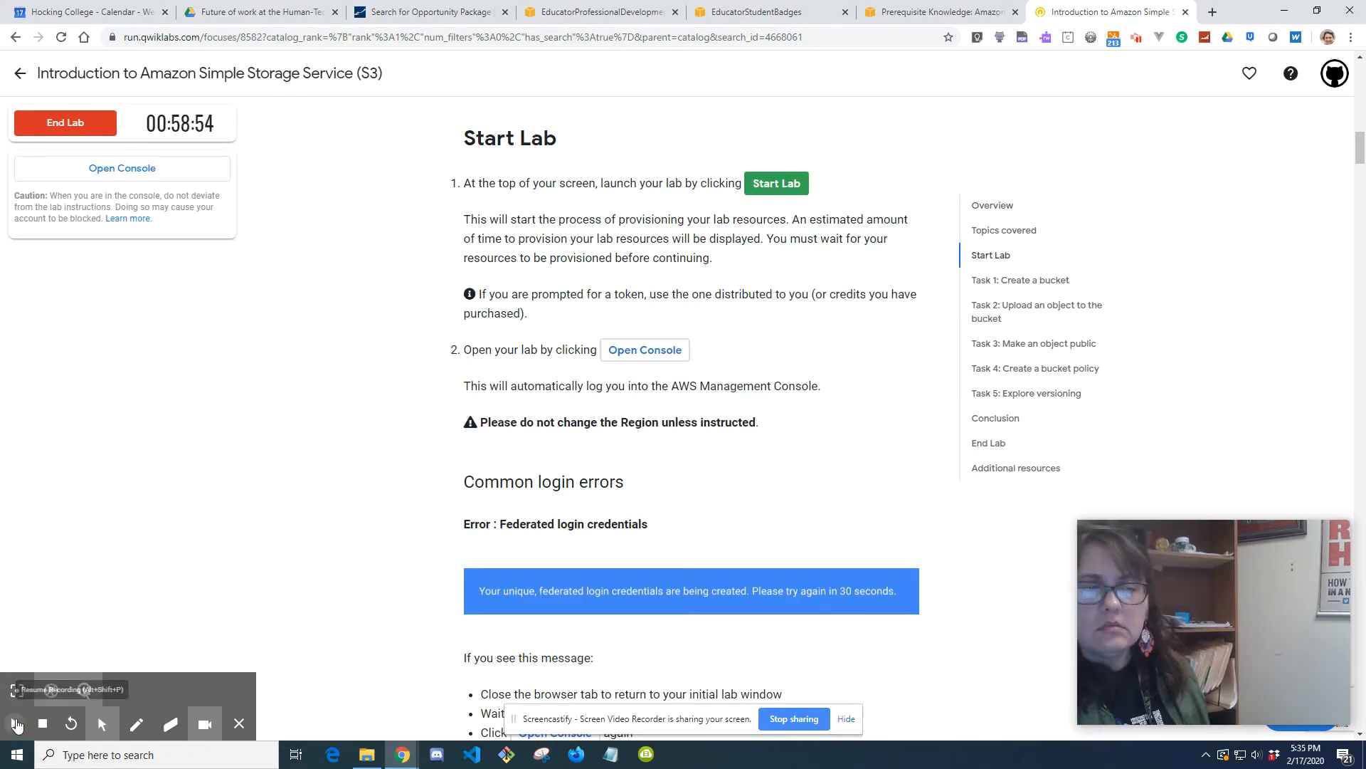
- Open the lab's AWS console, log out of the currently signed-in AWS account, and close that page
click(133, 171)
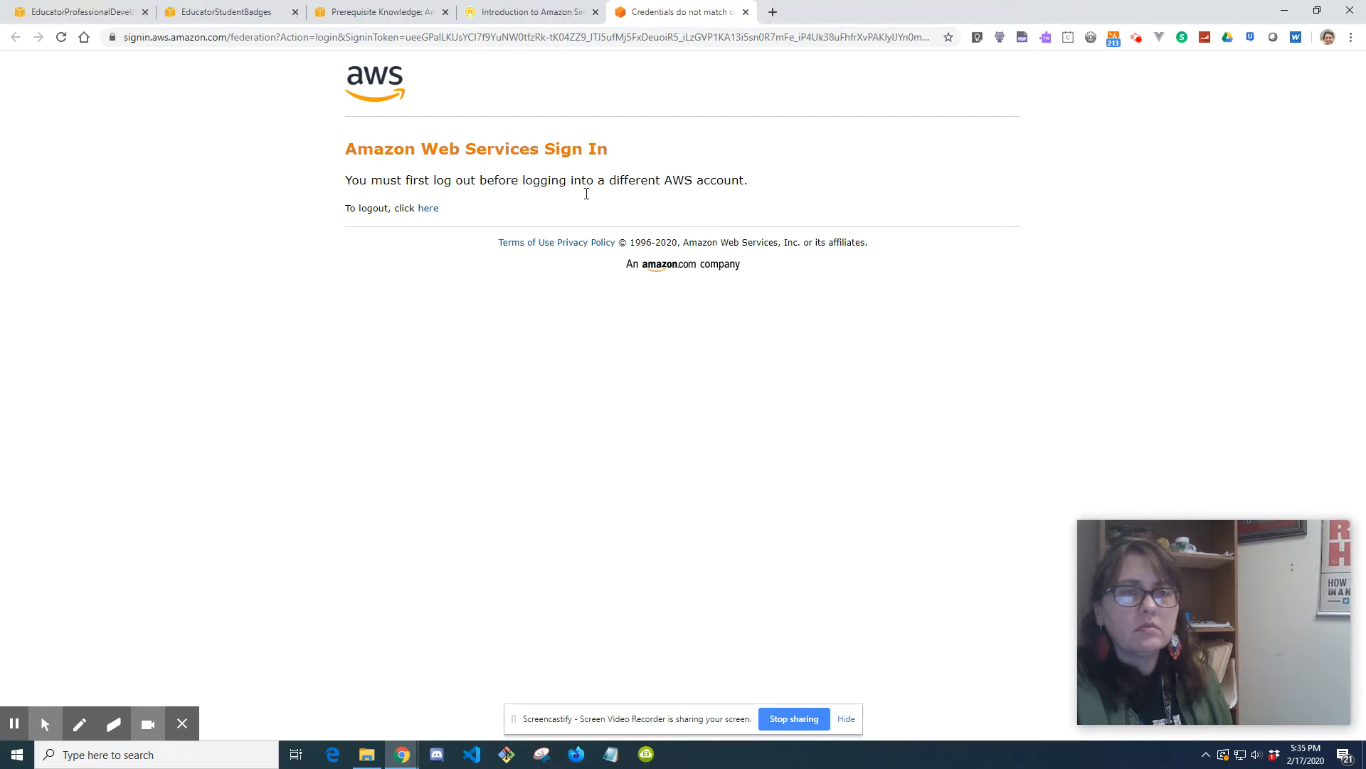
click(430, 209)
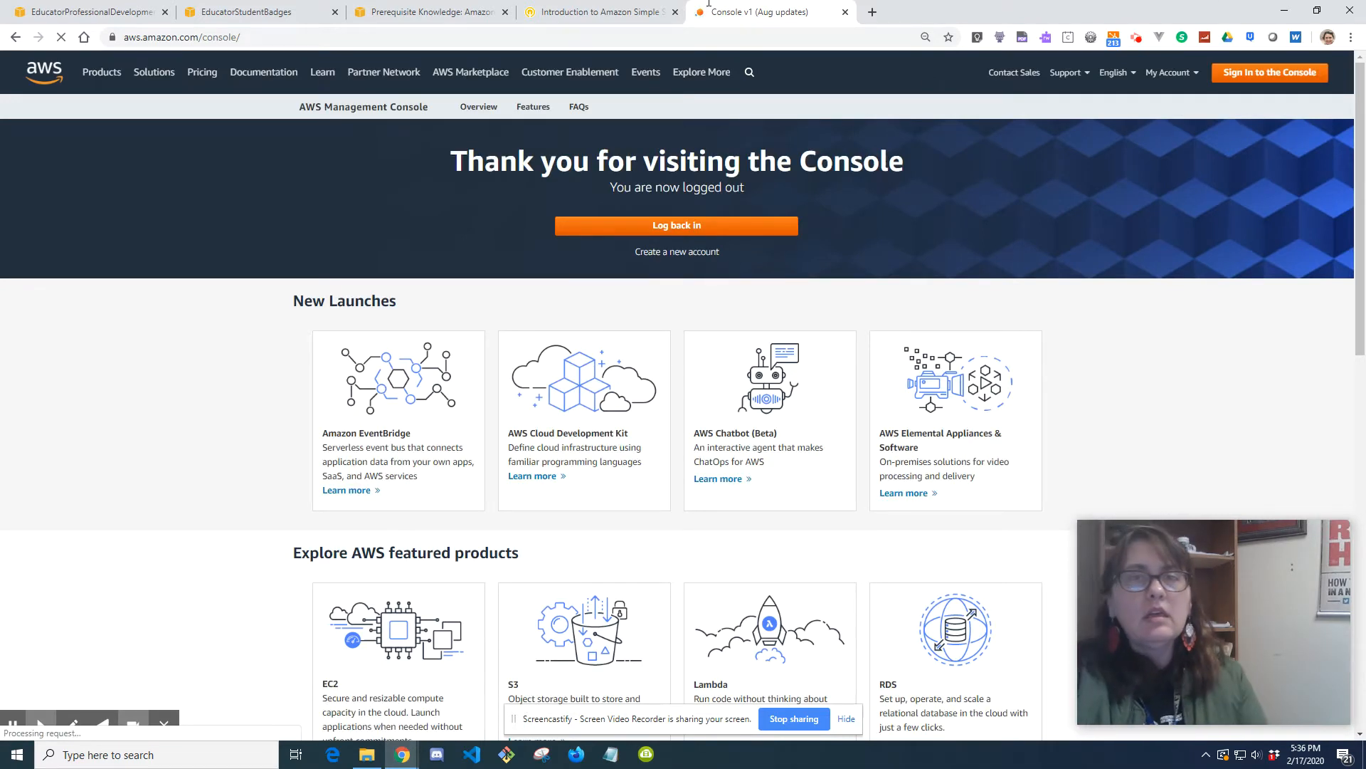
click(846, 12)
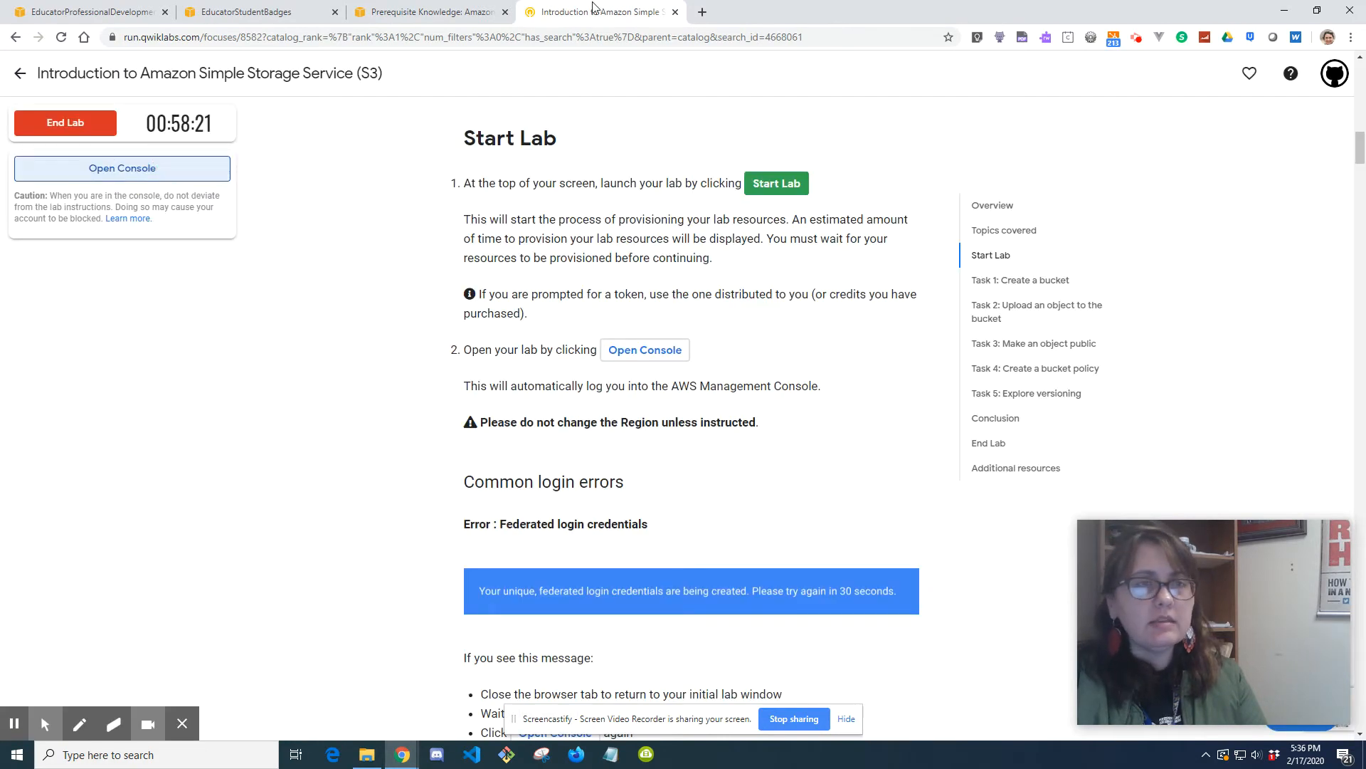
- Open the AWS Educate Starter Account and launch its AWS console from the Vocareum Workbench
click(235, 9)
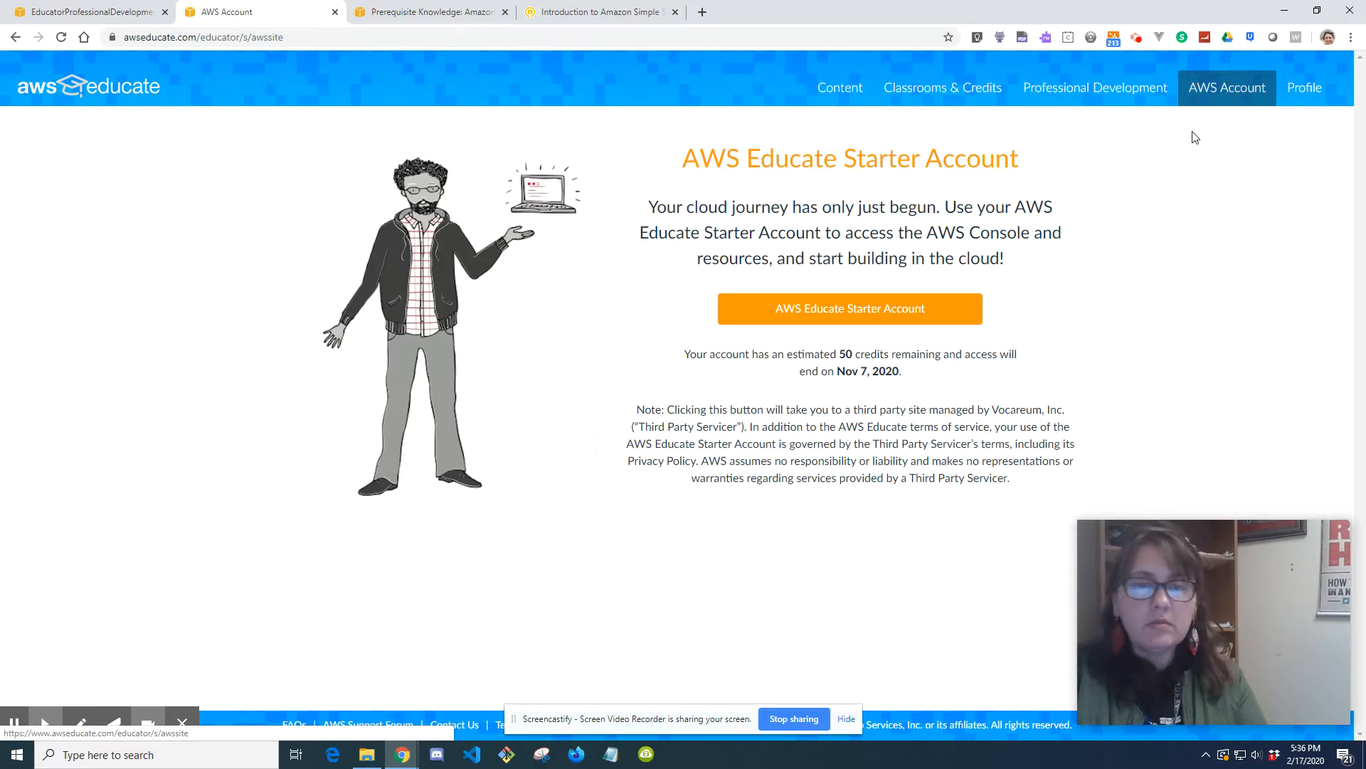
click(903, 313)
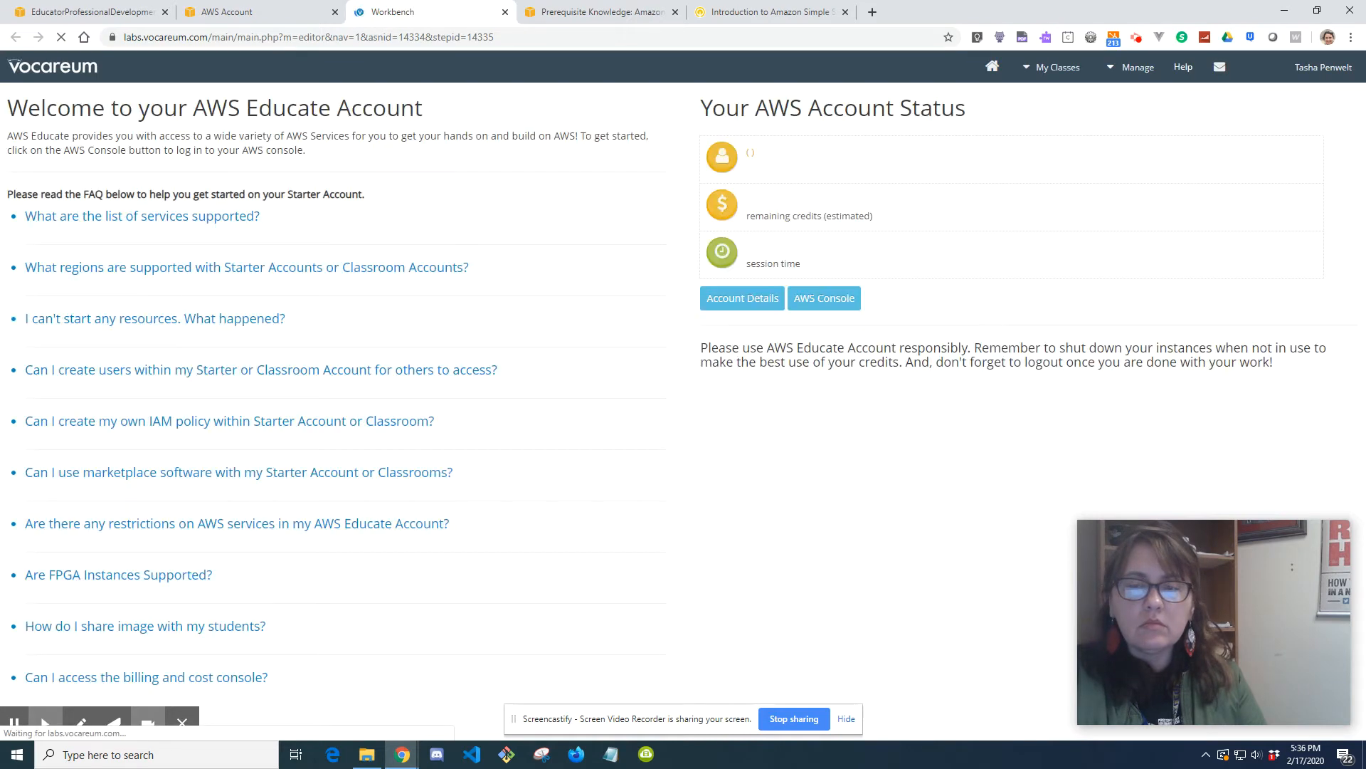
click(826, 298)
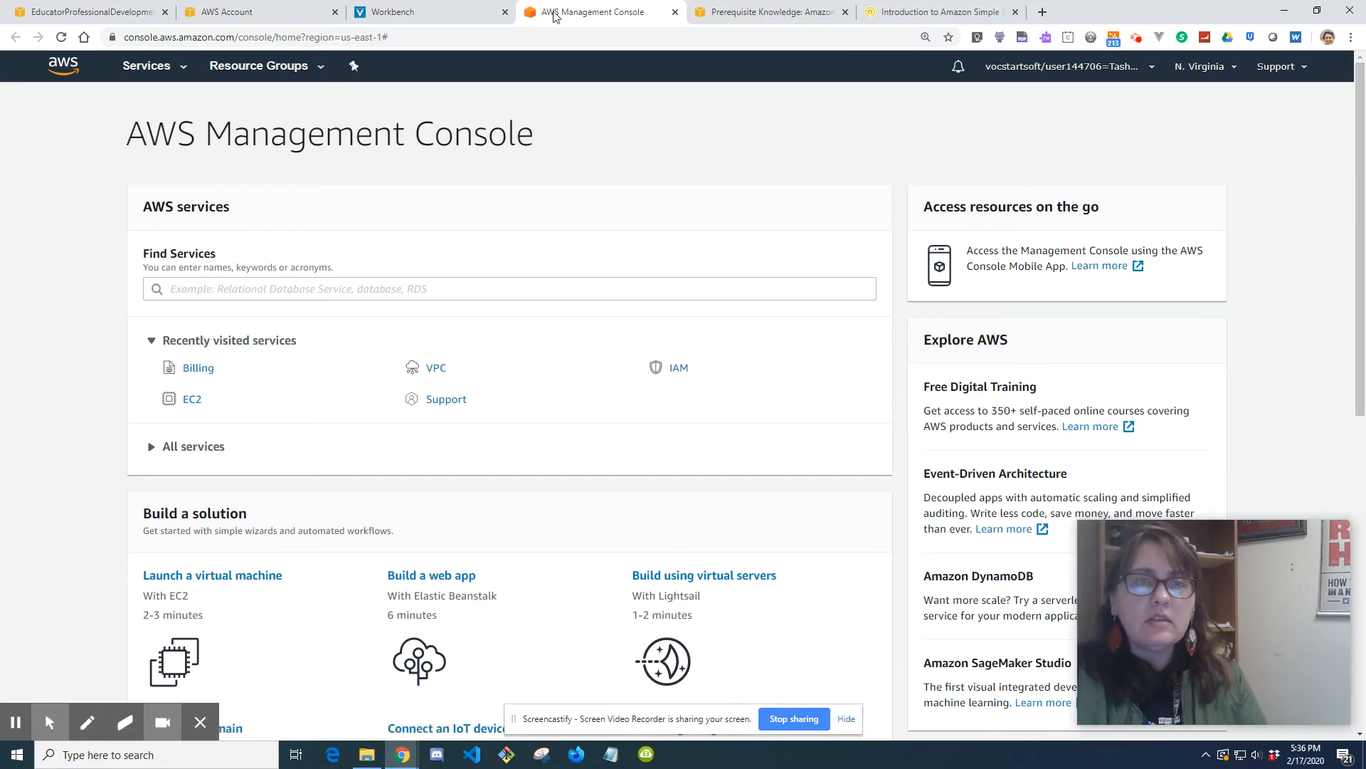
- Return to the S3 lab page, close the Starter Account's AWS Management Console, and open the lab's own console
click(776, 12)
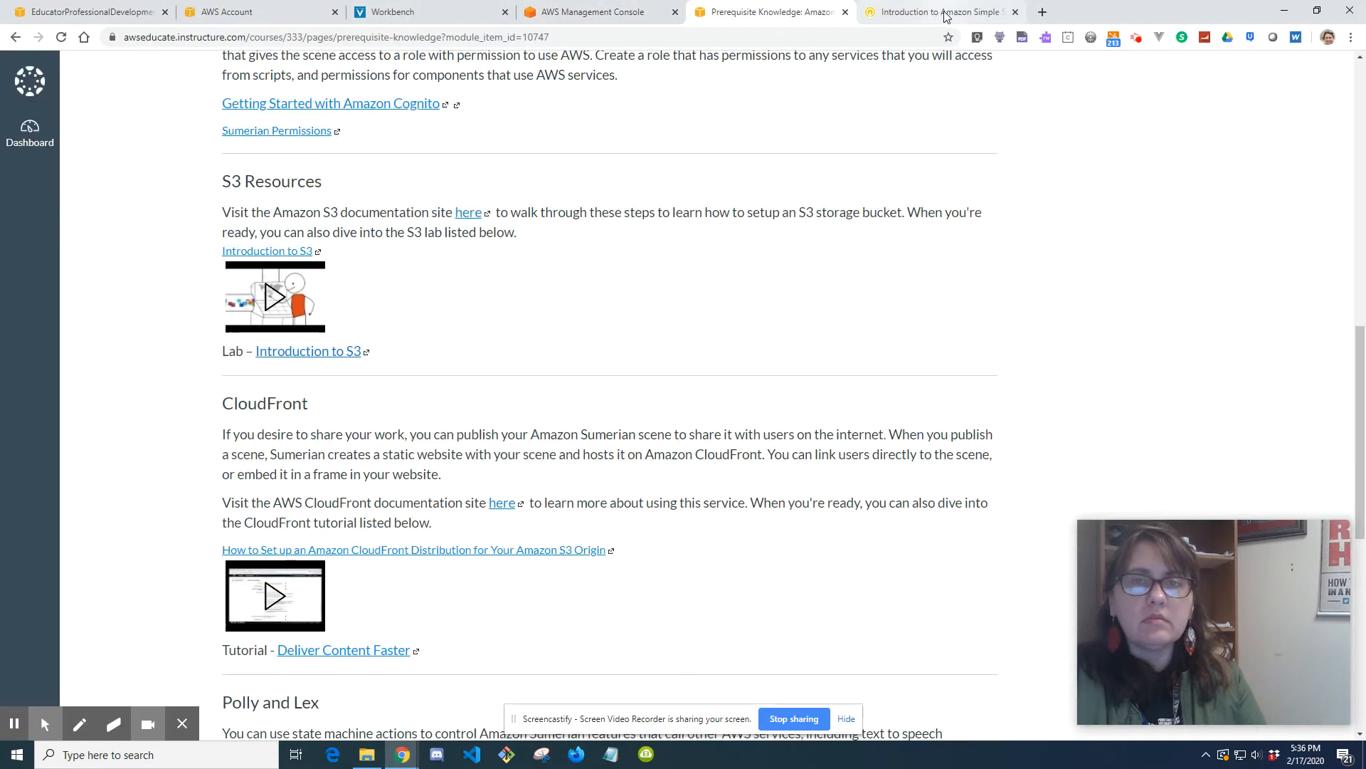
click(941, 13)
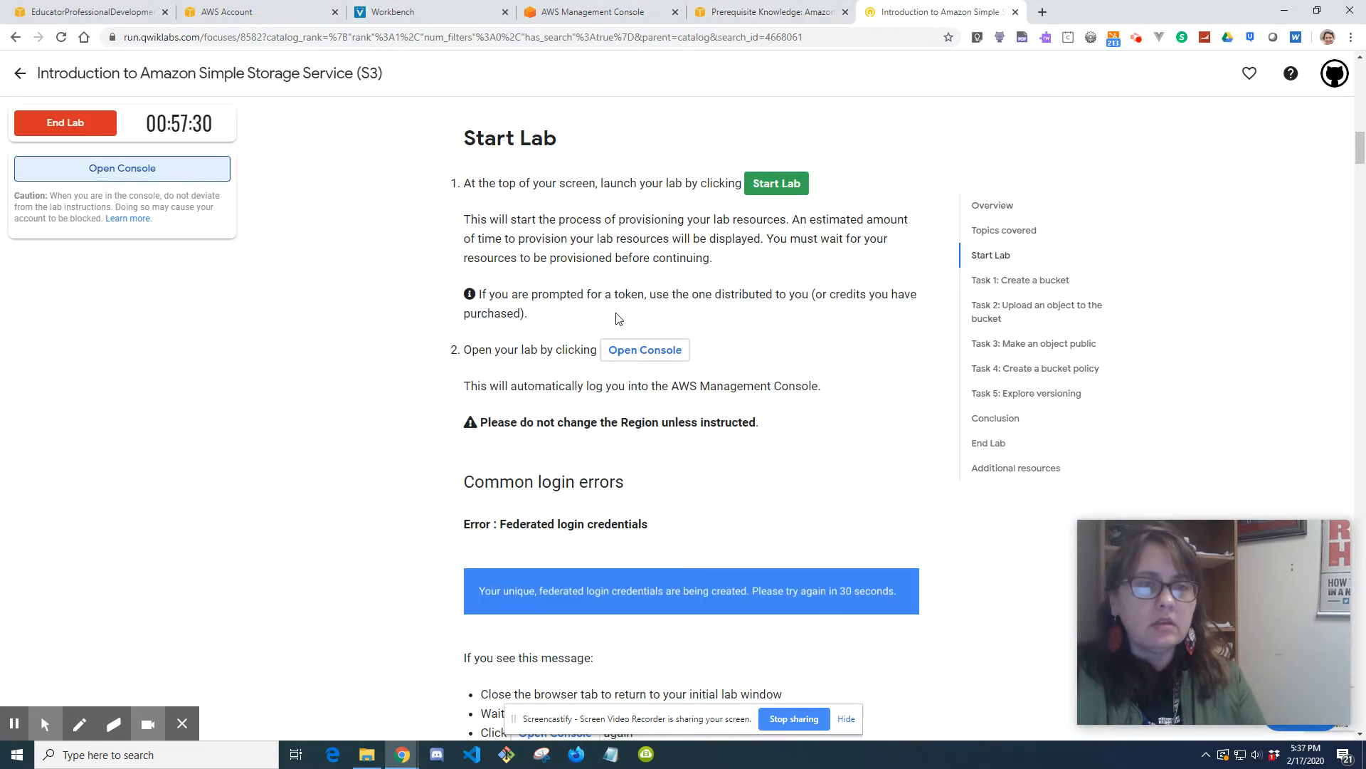
click(641, 355)
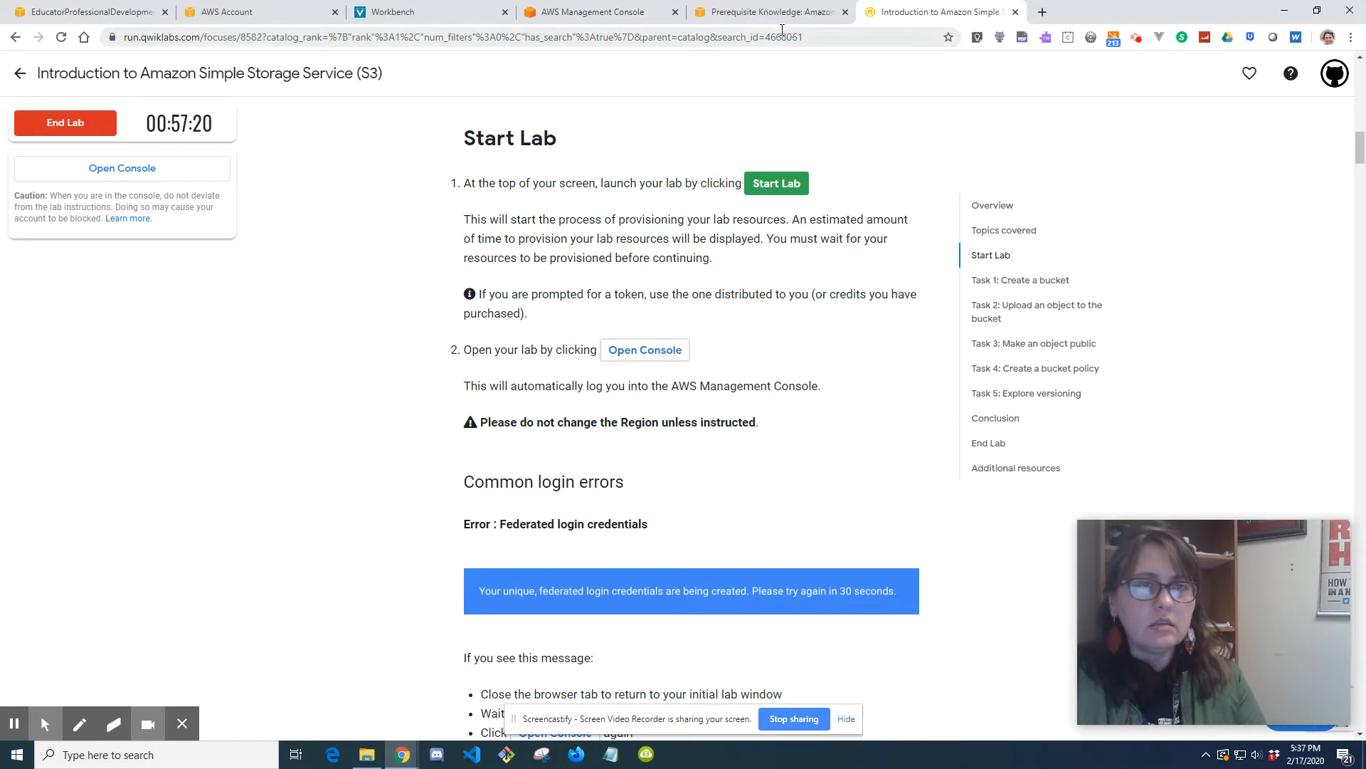
click(676, 13)
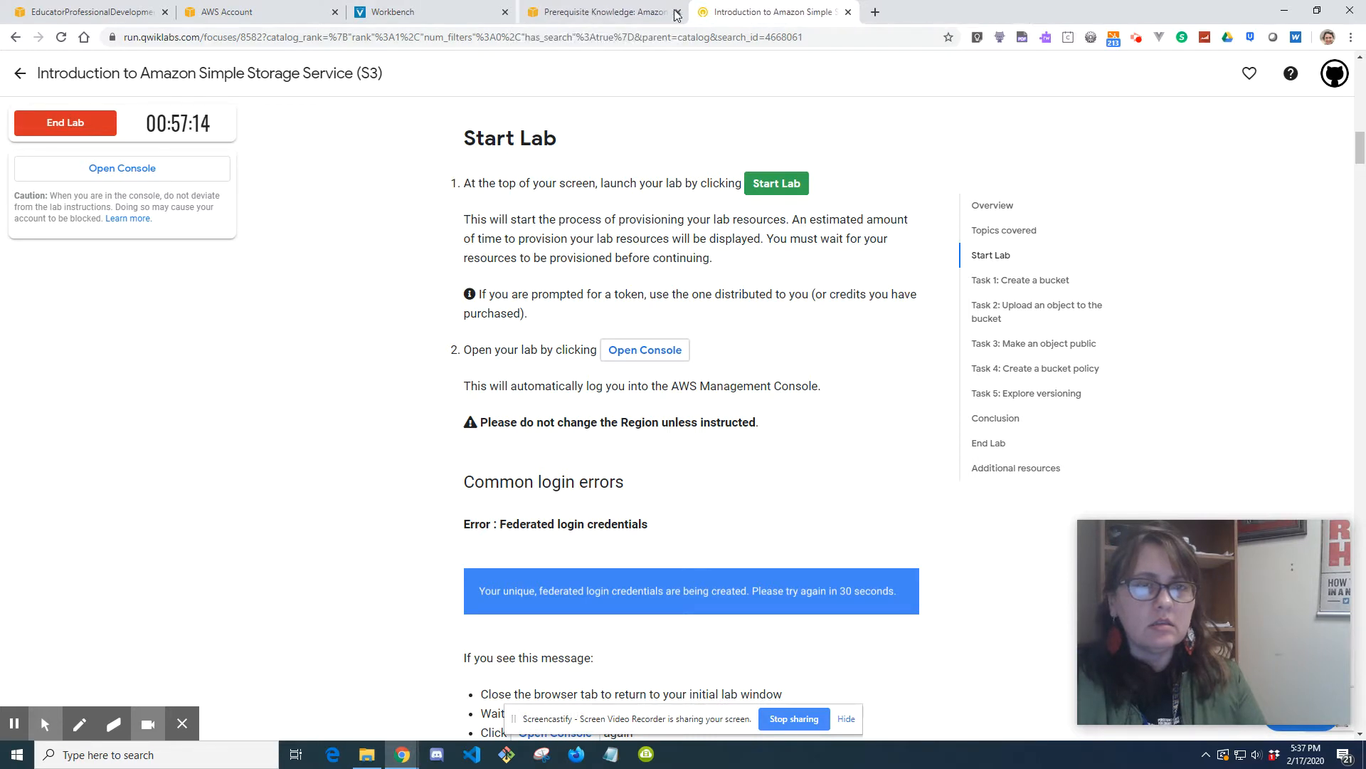
click(182, 173)
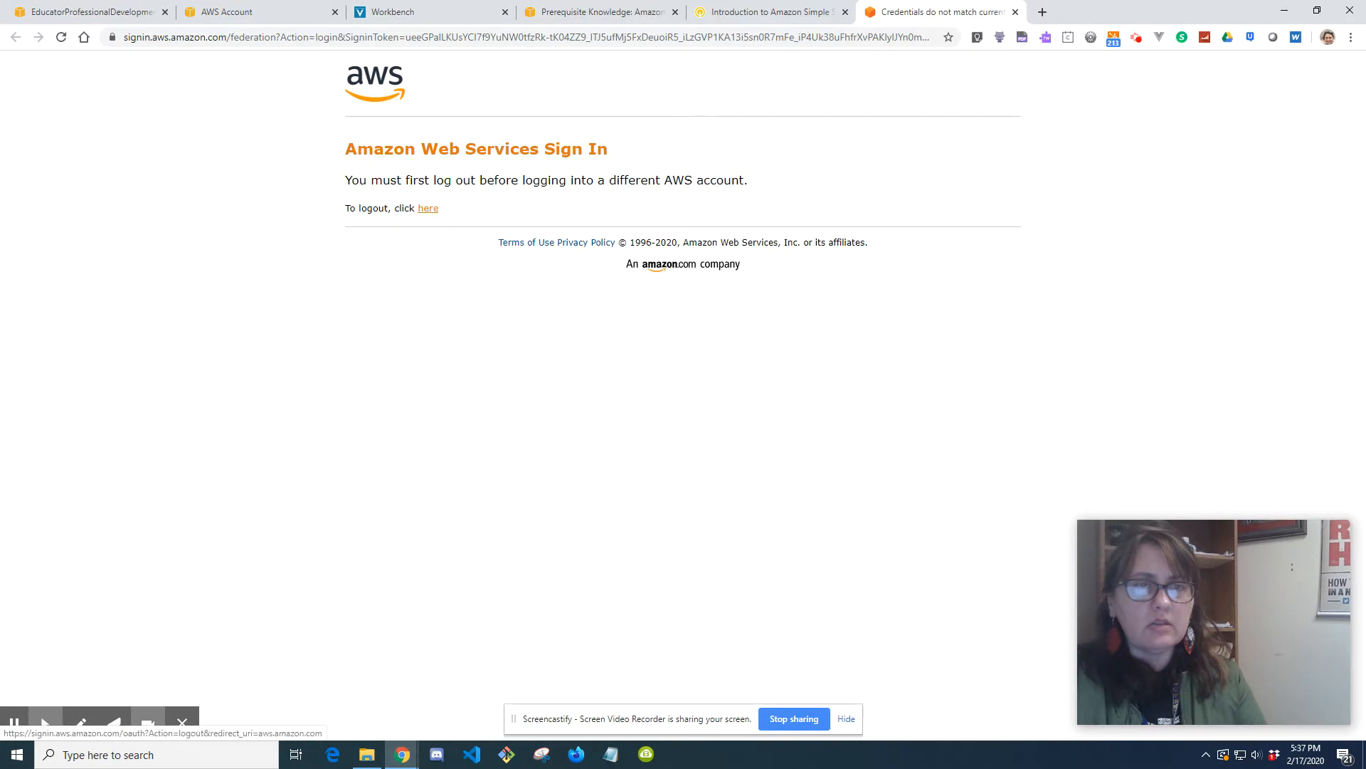
- Log out of the conflicting AWS account, reopen the S3 lab's AWS console from the lab page, and close the logged-out page
click(428, 210)
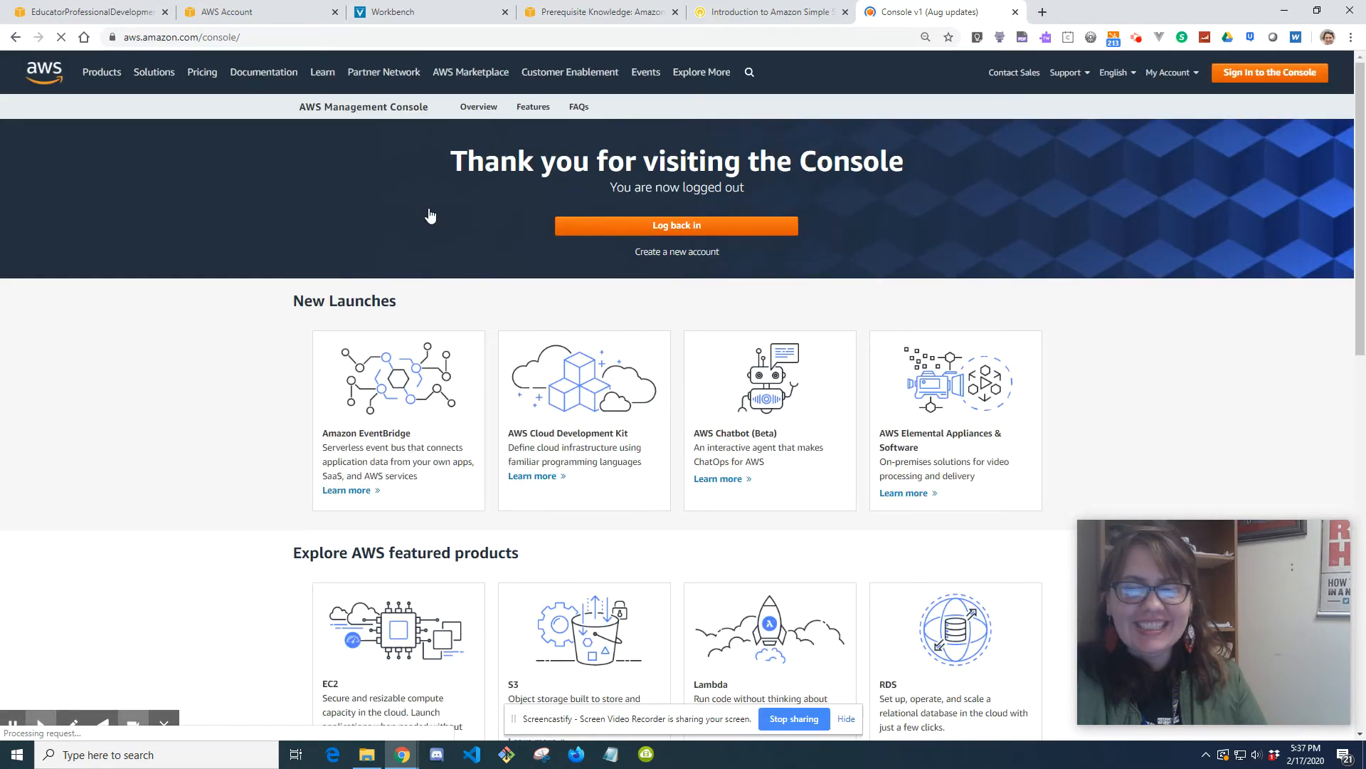
click(808, 7)
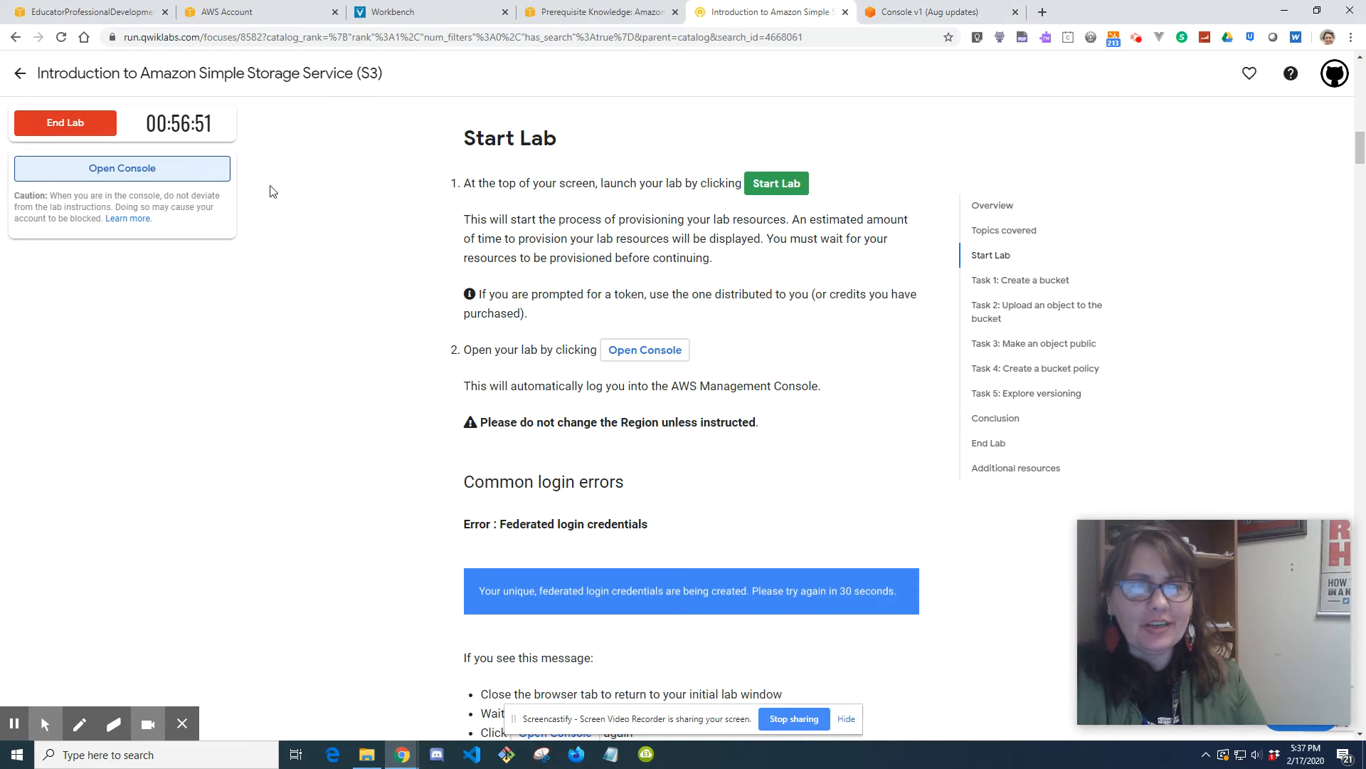
click(118, 173)
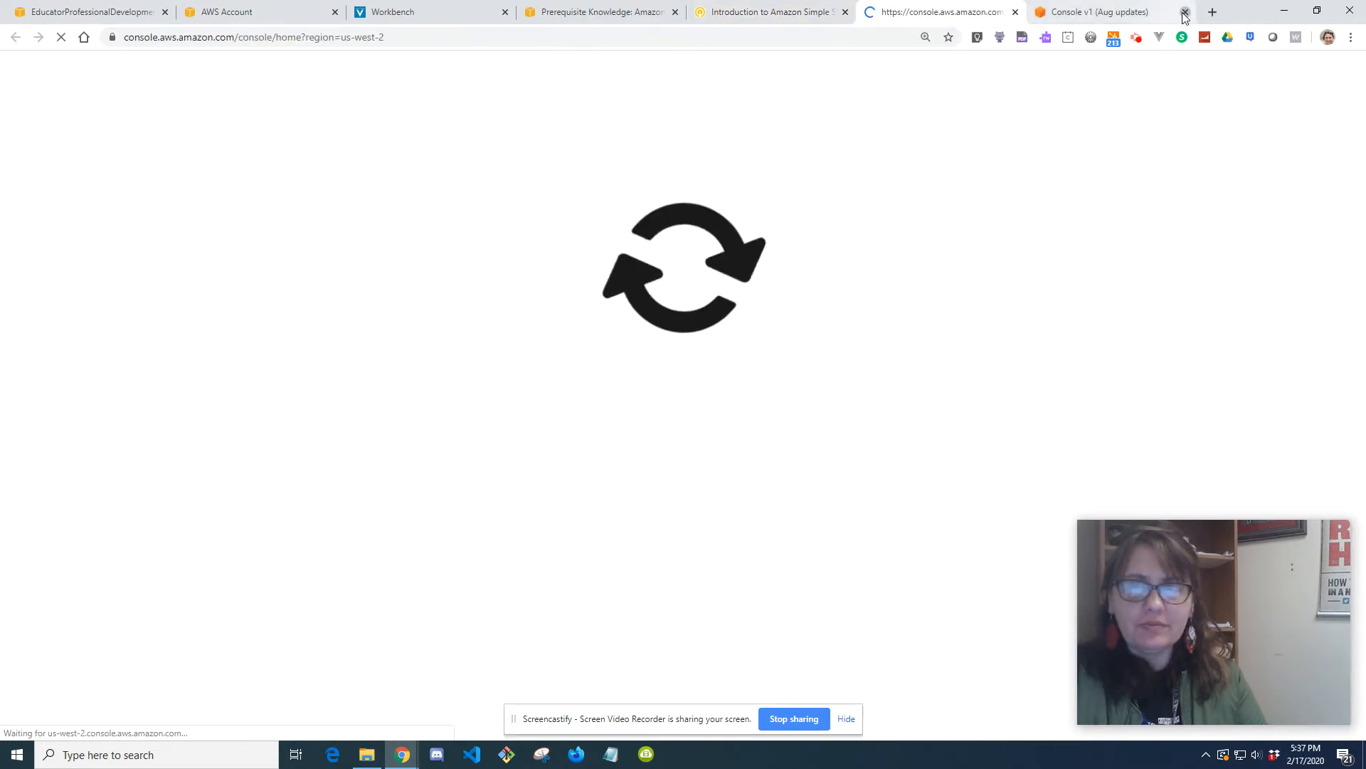
click(1185, 13)
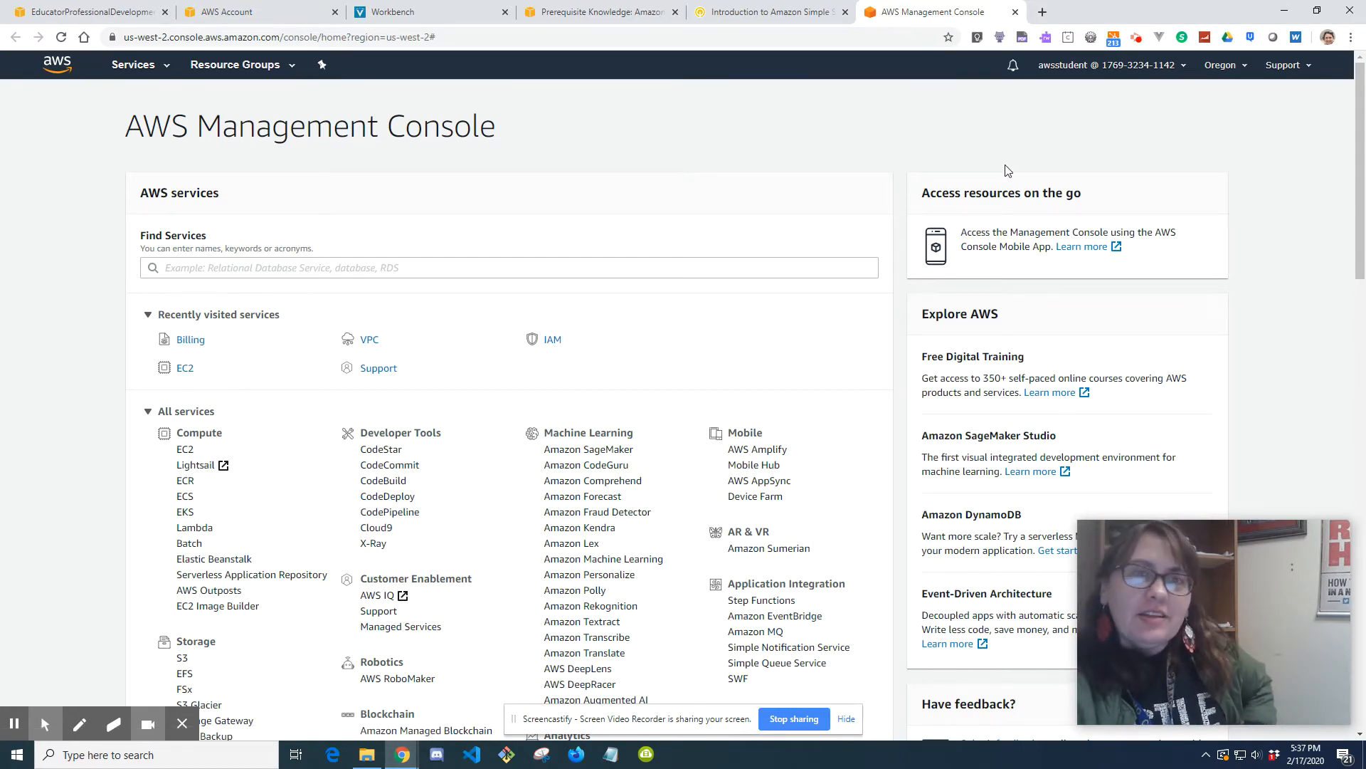
- Return to the S3 lab page and read the common login errors and the start of Task 1: Create a bucket
click(810, 14)
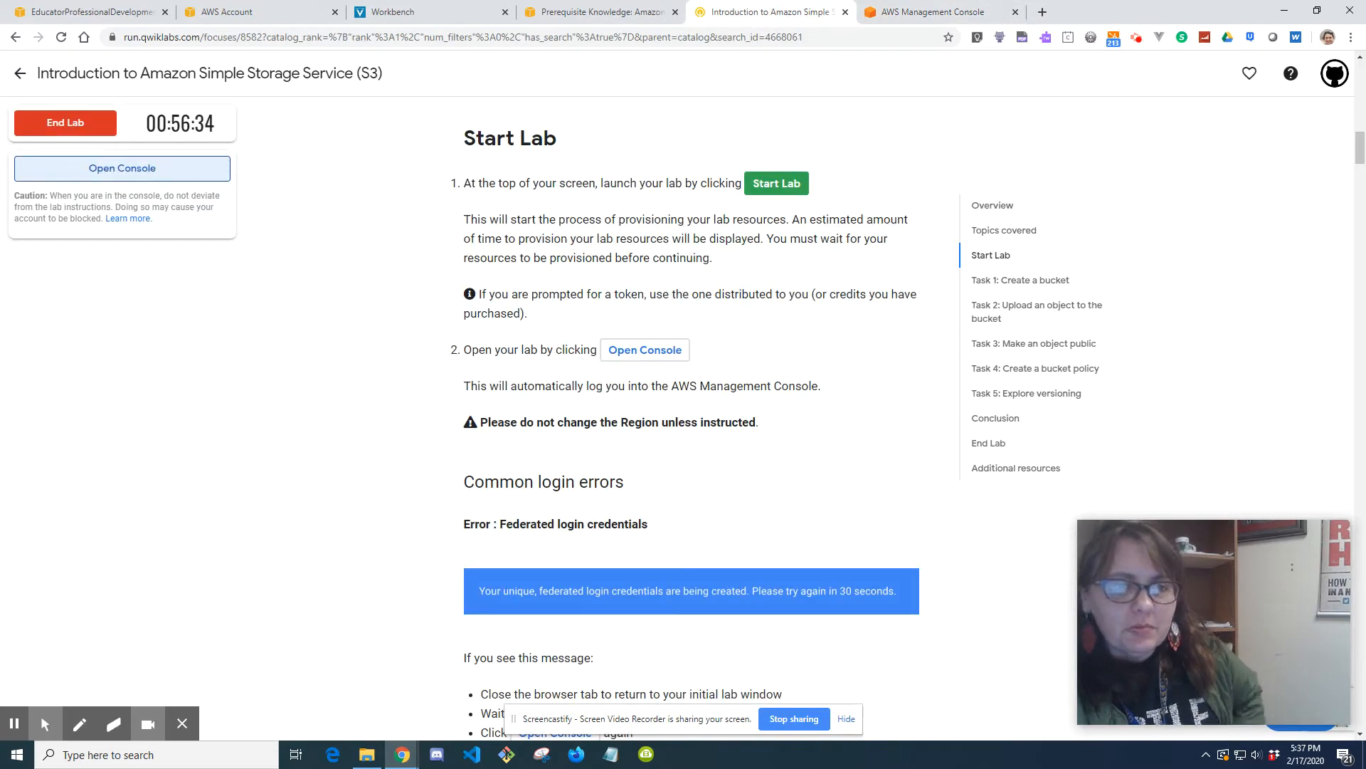
scroll(690, 427, down, 2)
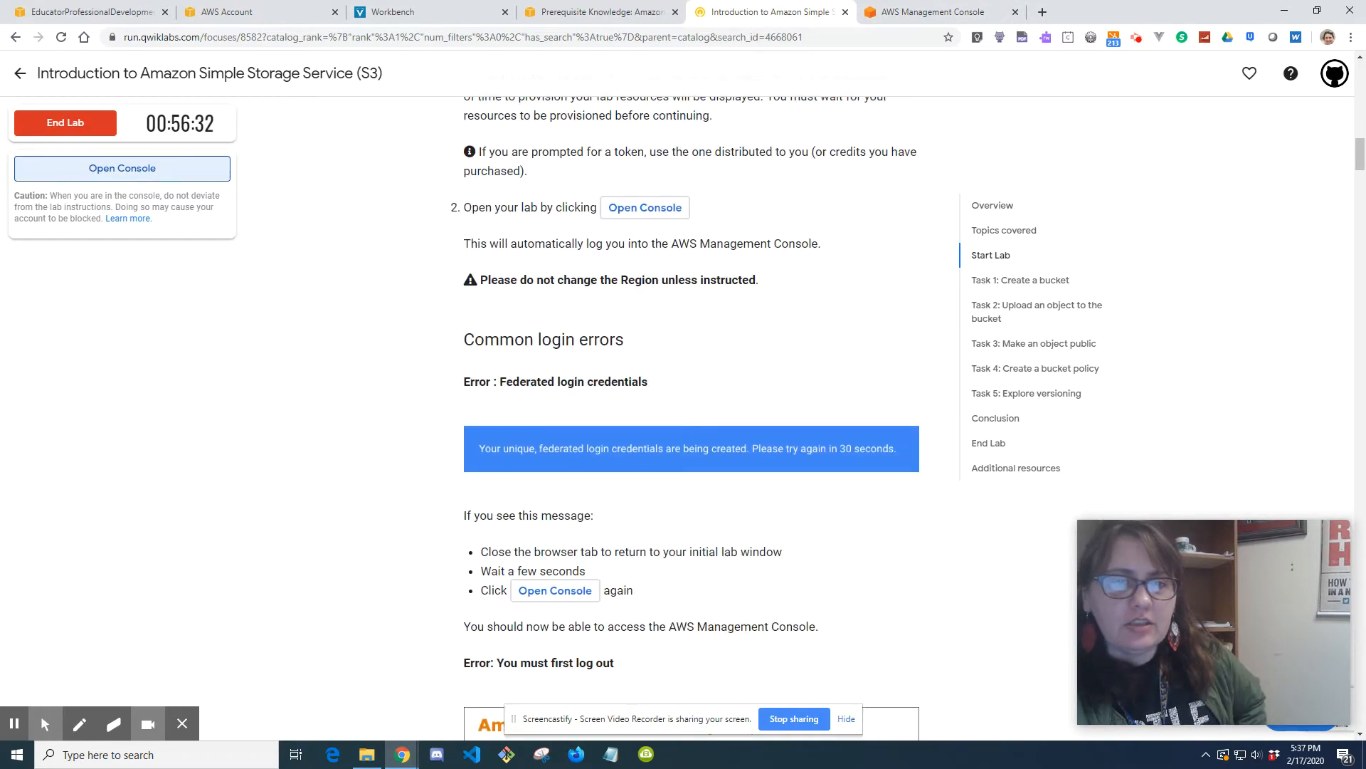
scroll(743, 455, down, 3)
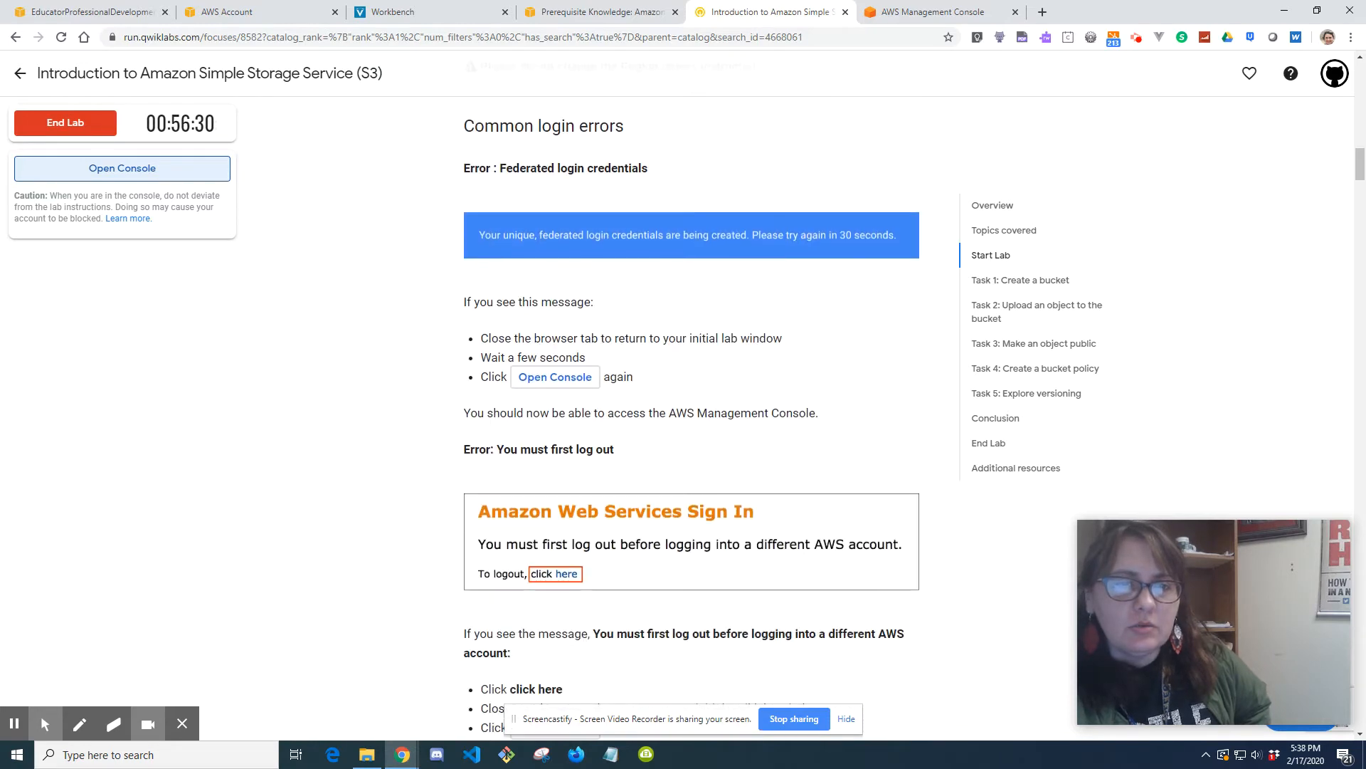
scroll(691, 427, down, 1)
scroll(659, 302, down, 1)
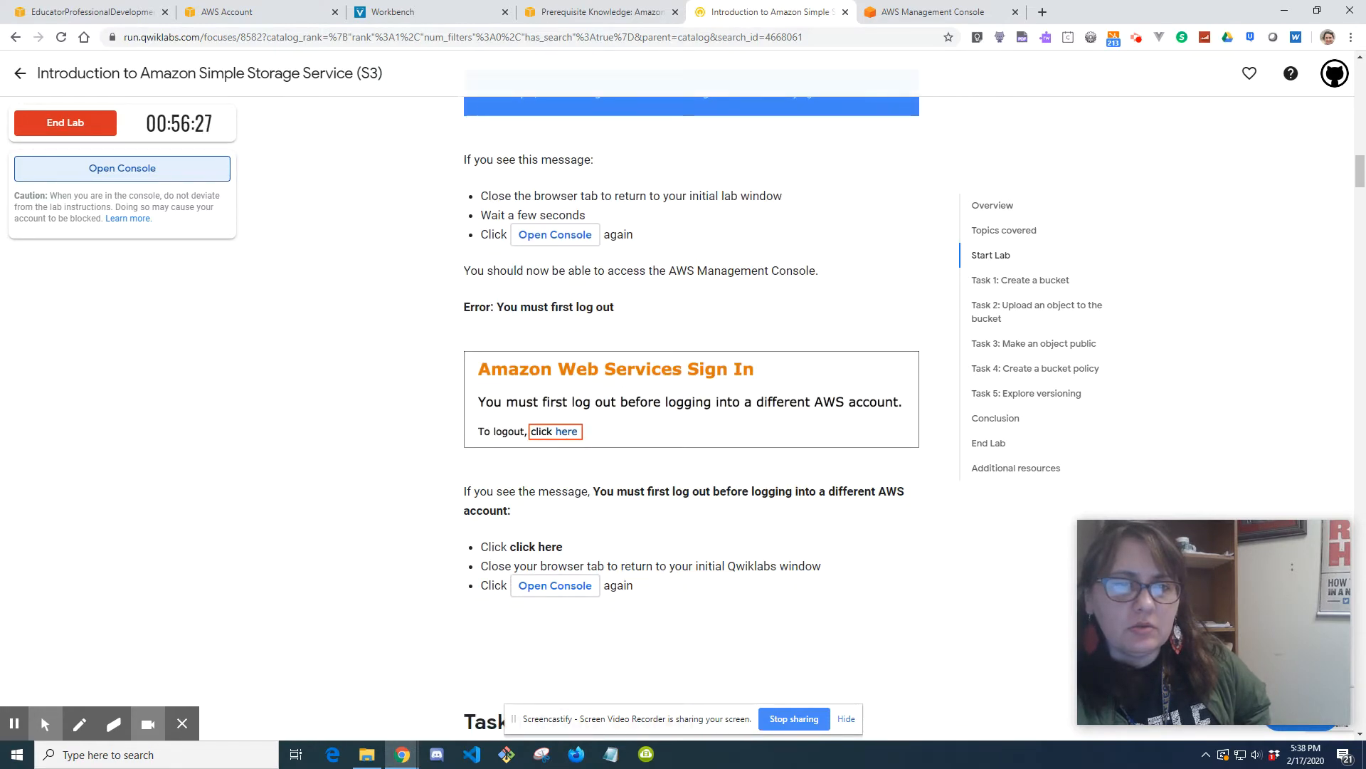
click(483, 191)
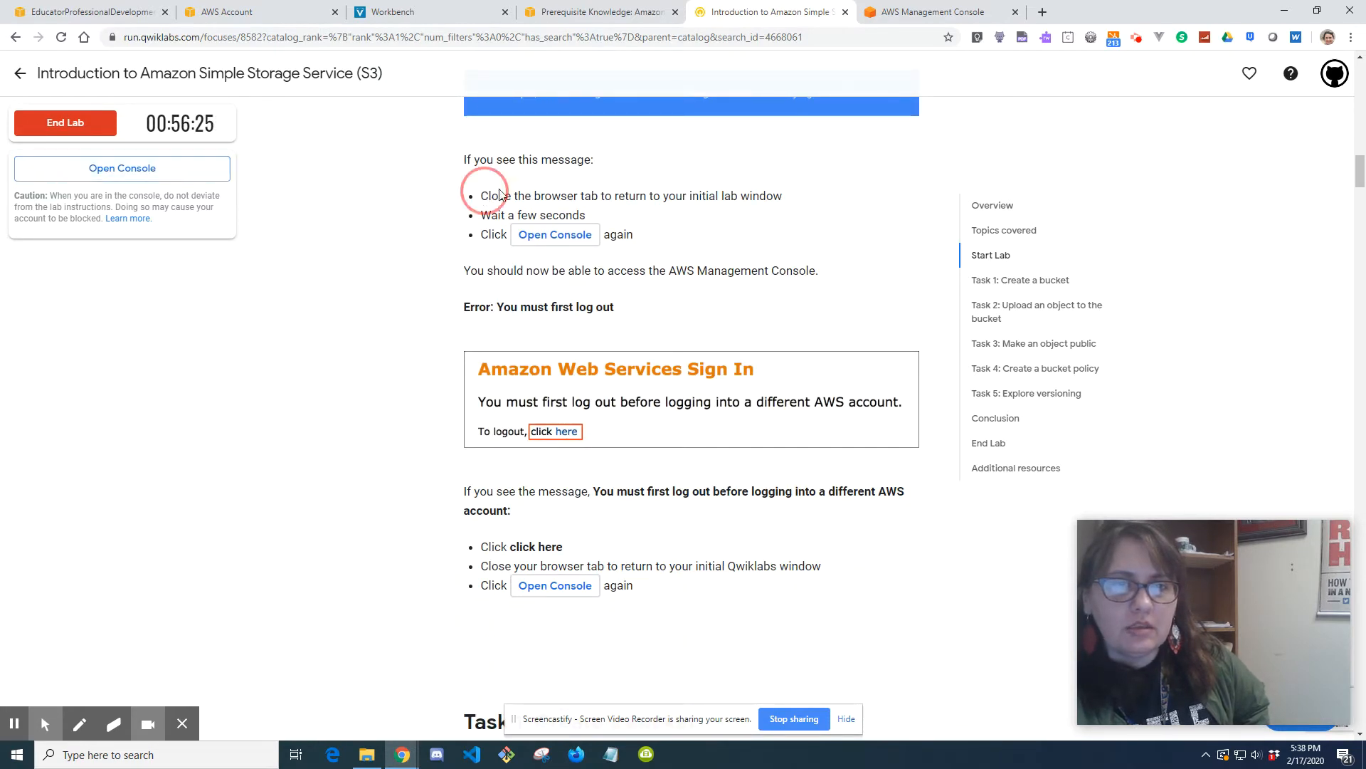
click(699, 195)
scroll(678, 304, down, 1)
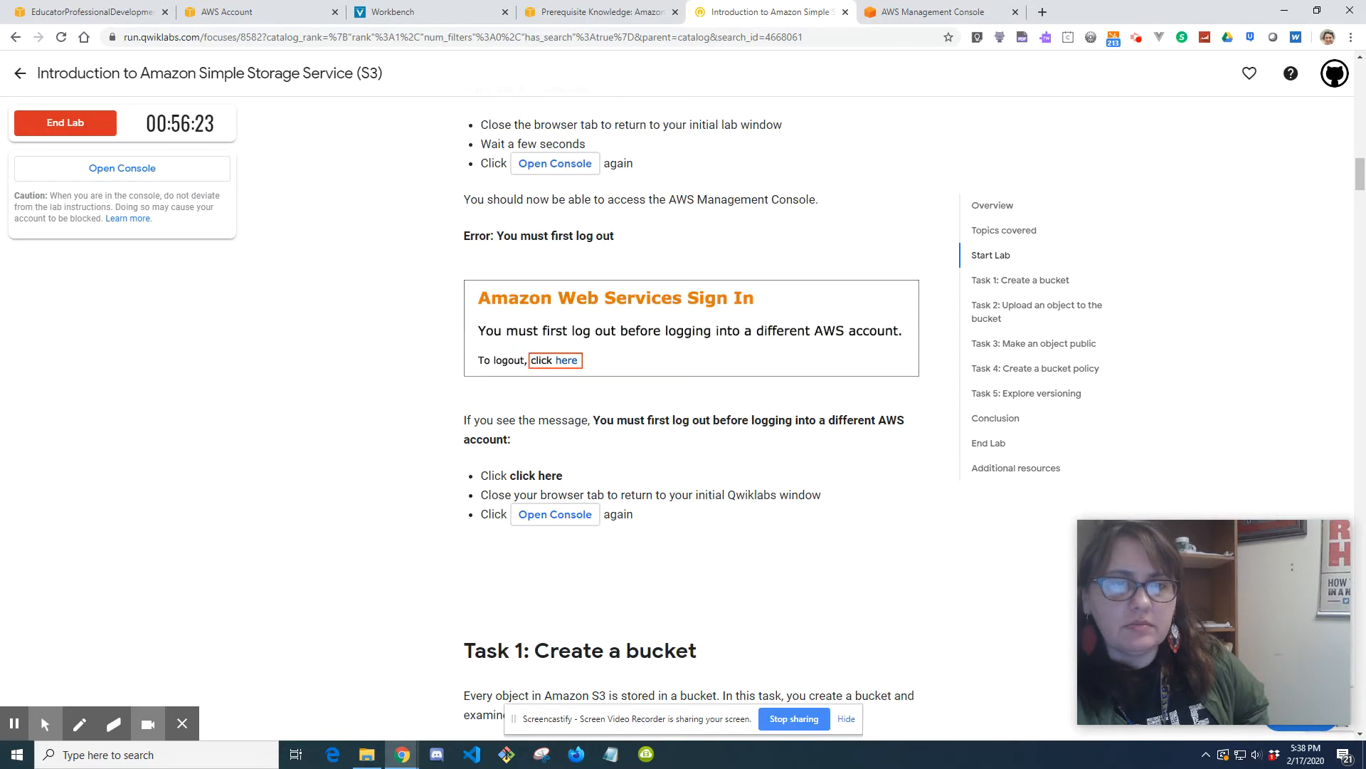
scroll(567, 300, down, 1)
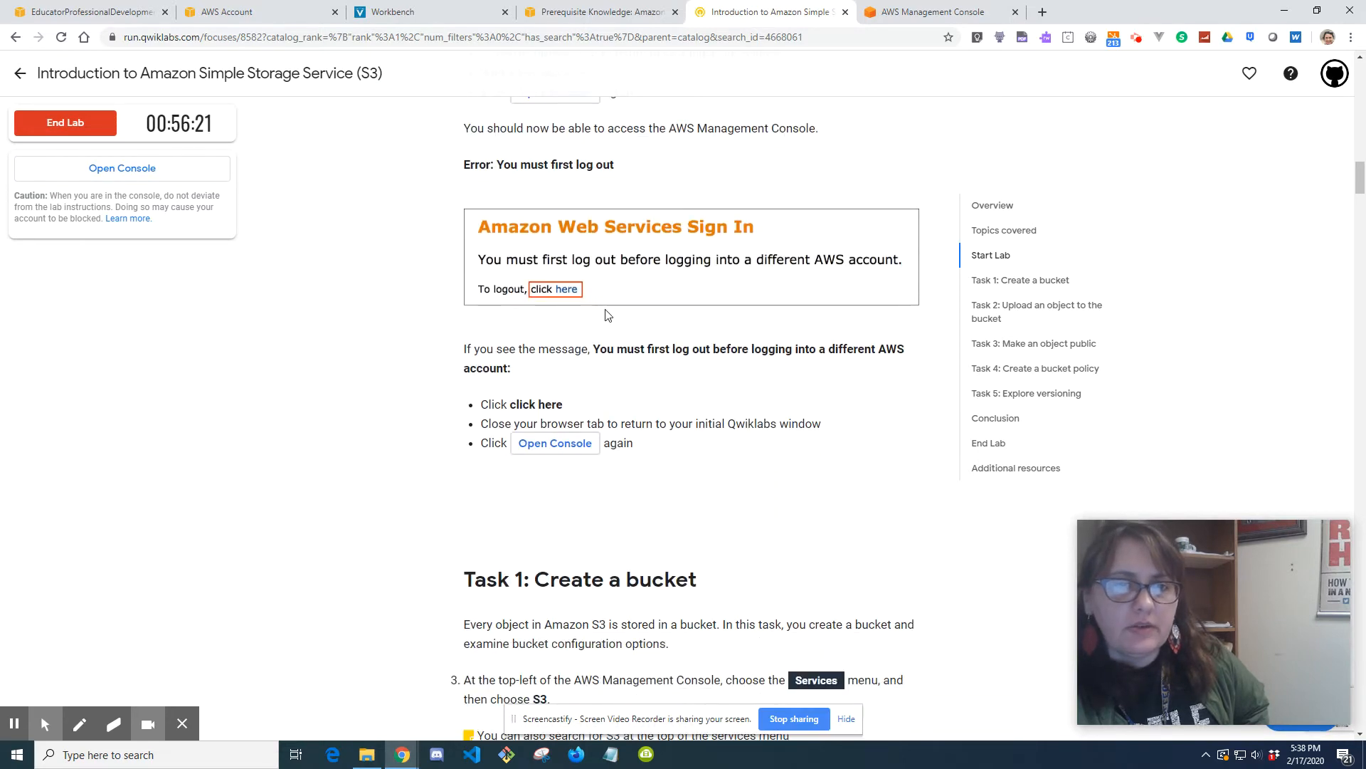
scroll(607, 315, down, 3)
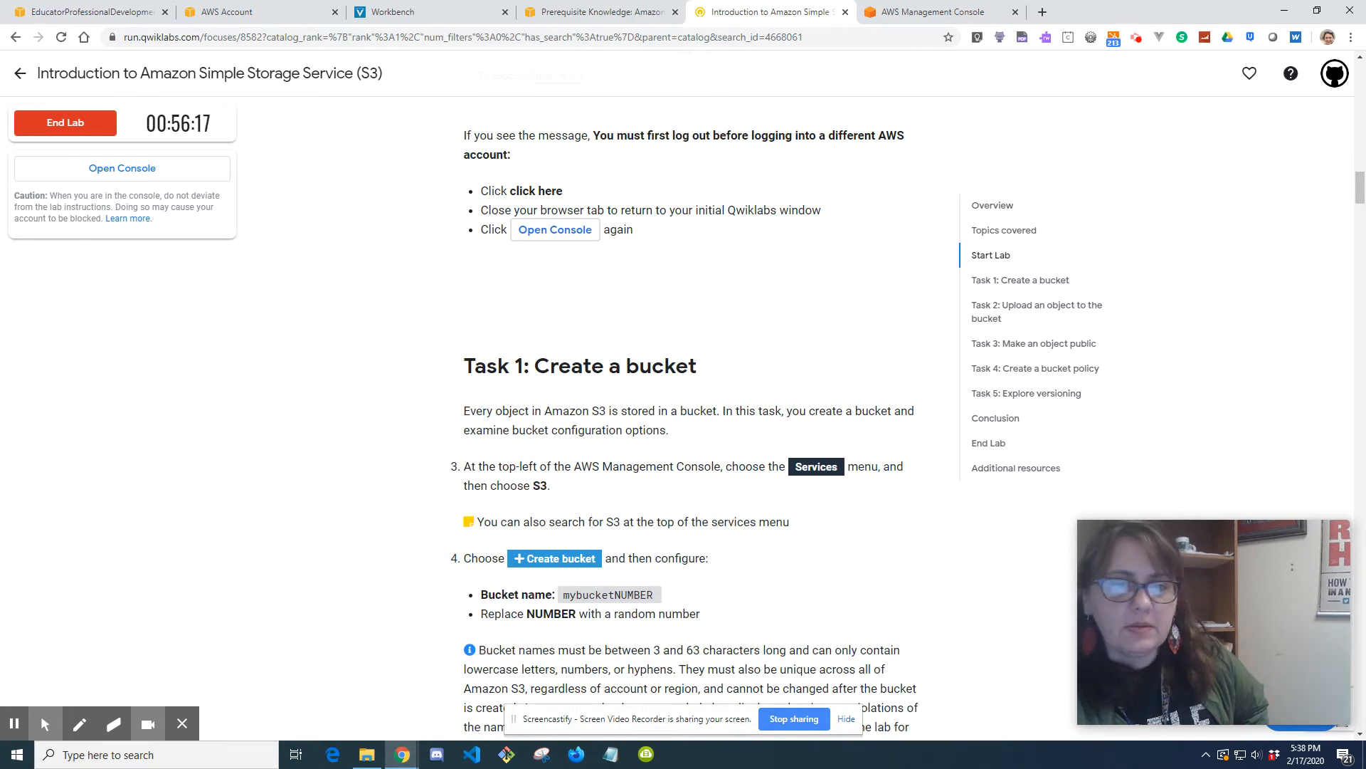
scroll(590, 166, down, 3)
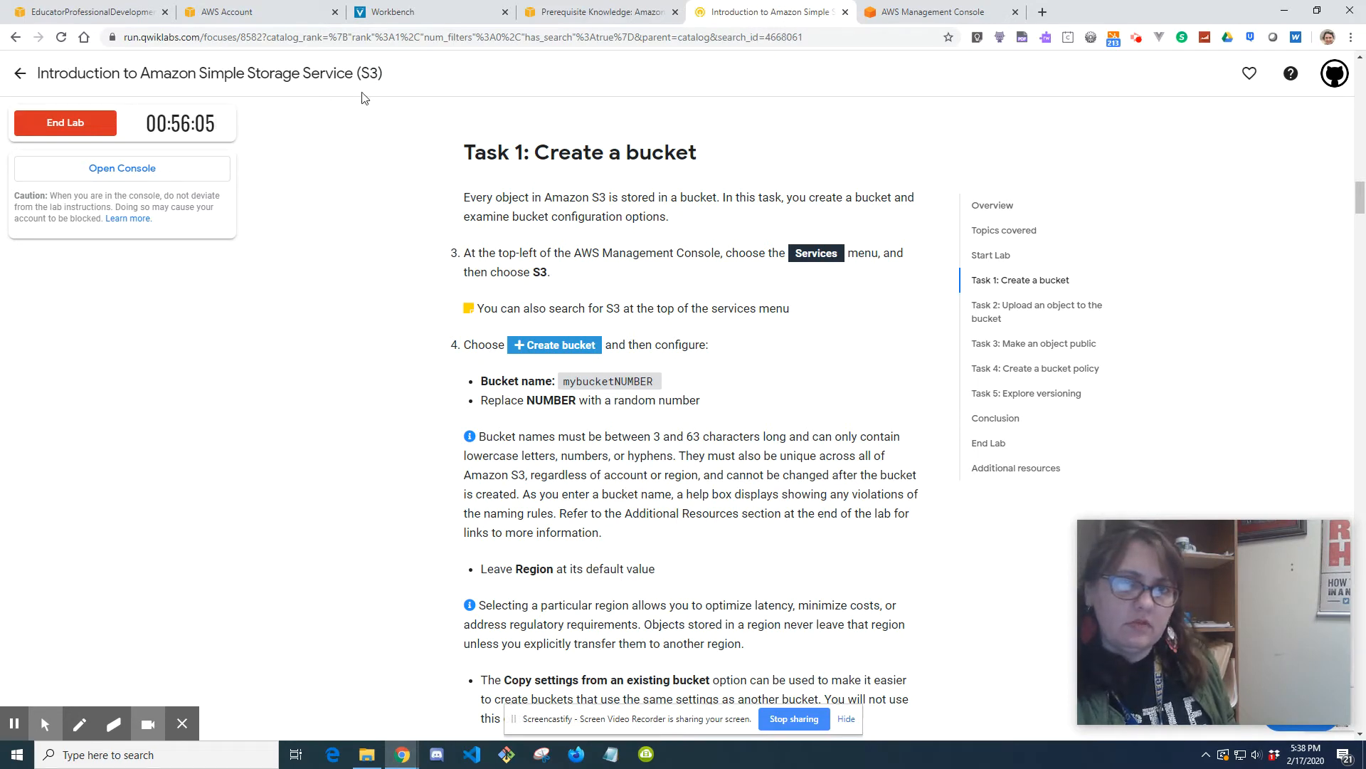
- Place the lab instructions in a separate window beside the AWS console, and find and open the S3 service in the console
key(ctrl+n)
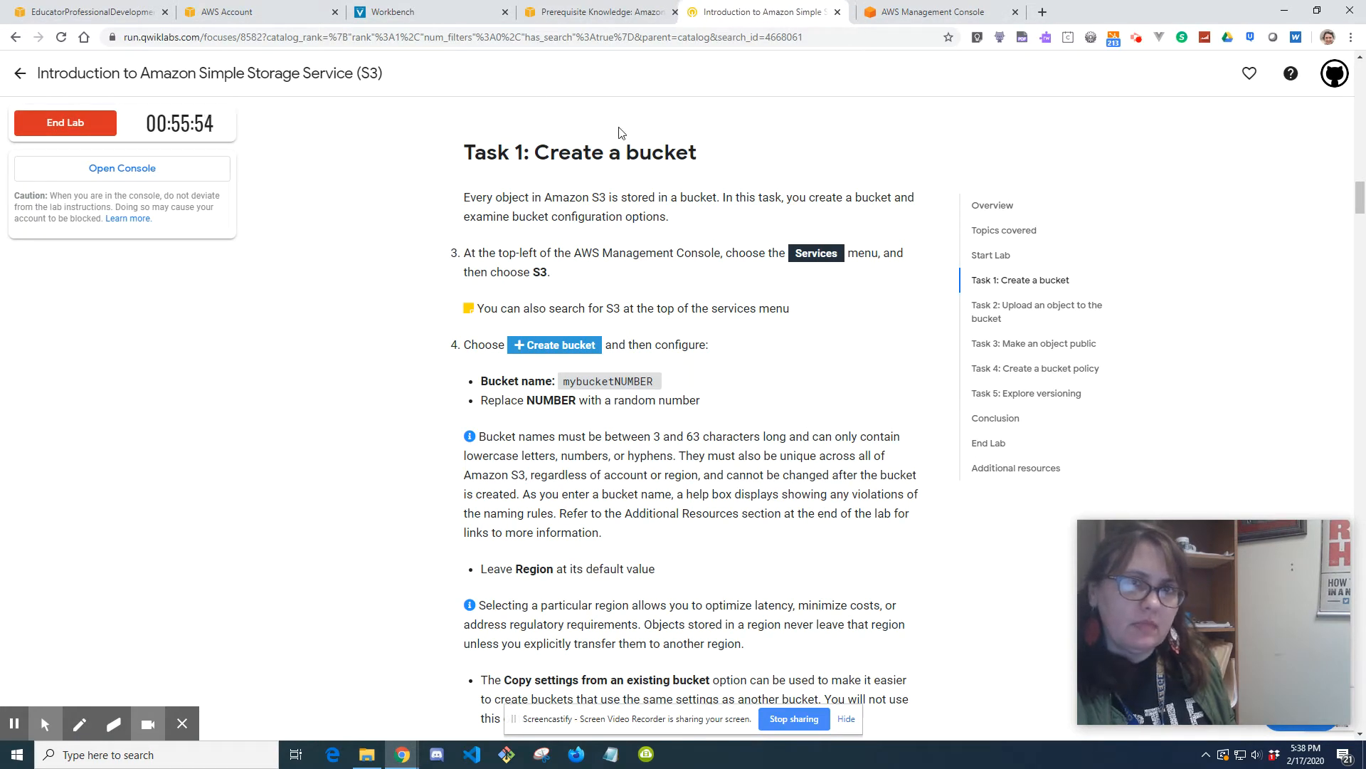
click(28, 724)
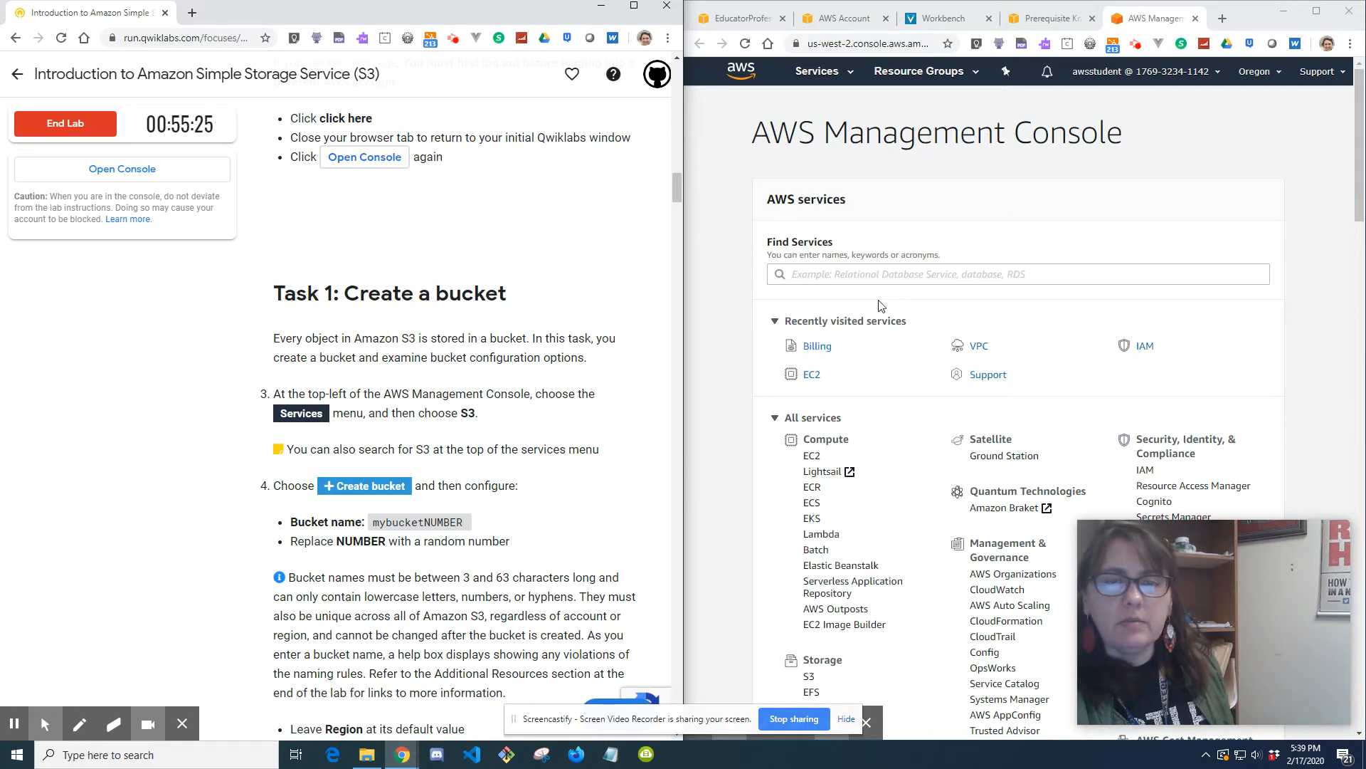
click(971, 276)
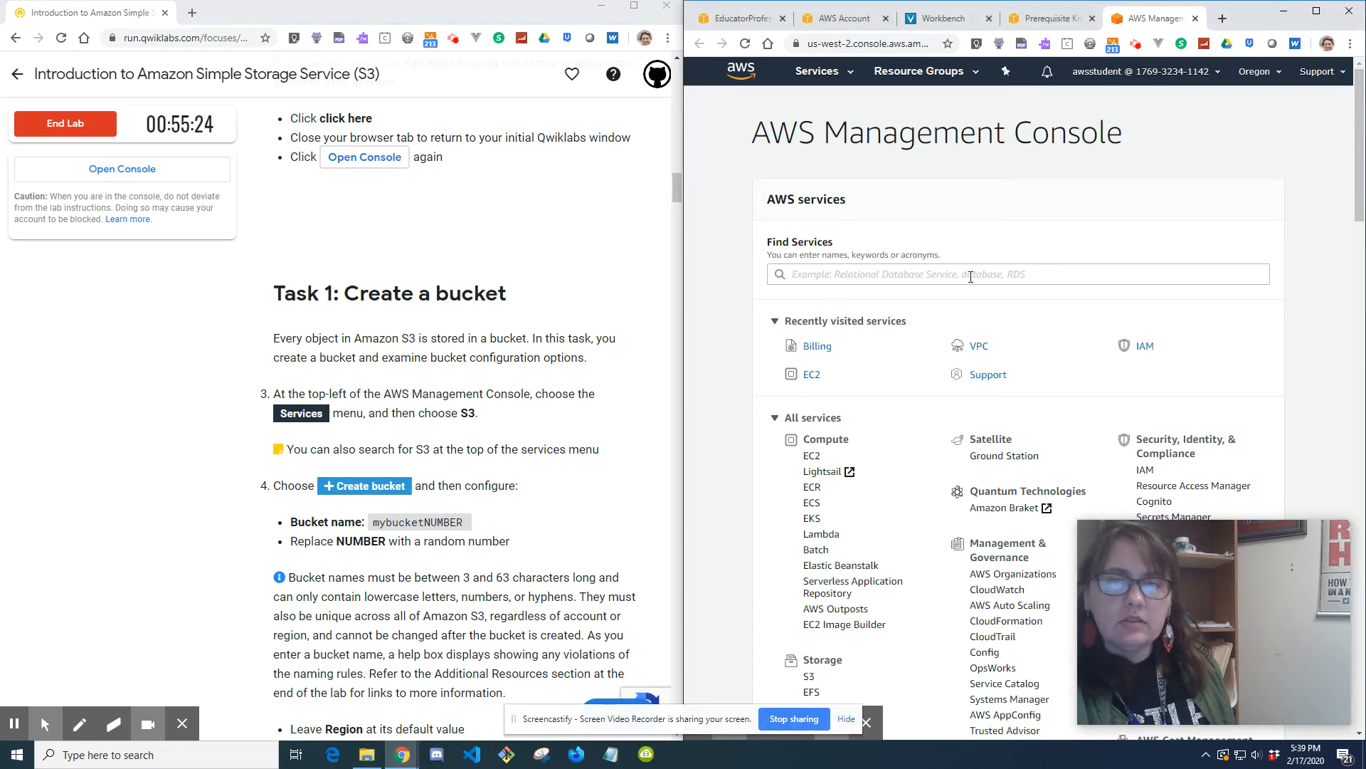
text(s3)
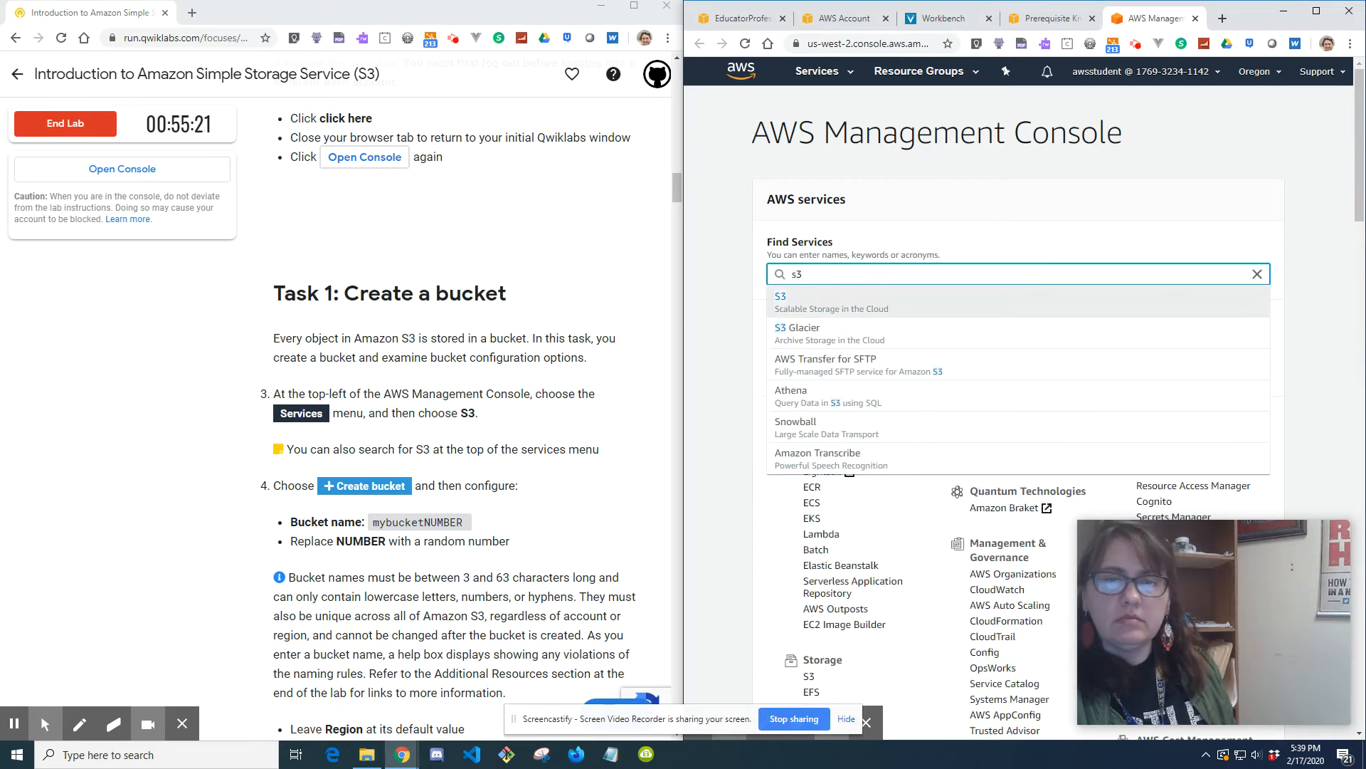
click(928, 308)
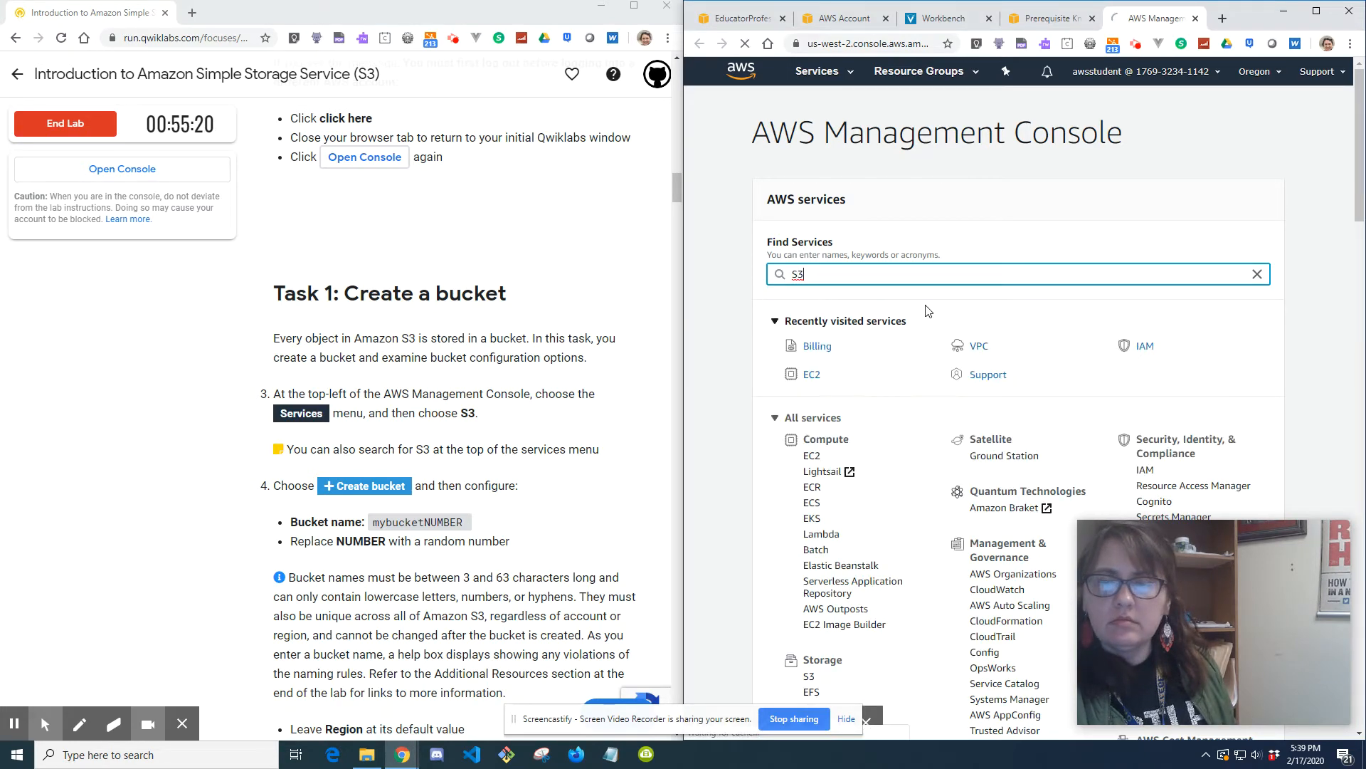
- Start creating an S3 bucket and enter mybucket12 as its name, following the lab's mybucketNUMBER pattern
drag(1269, 605, 1321, 733)
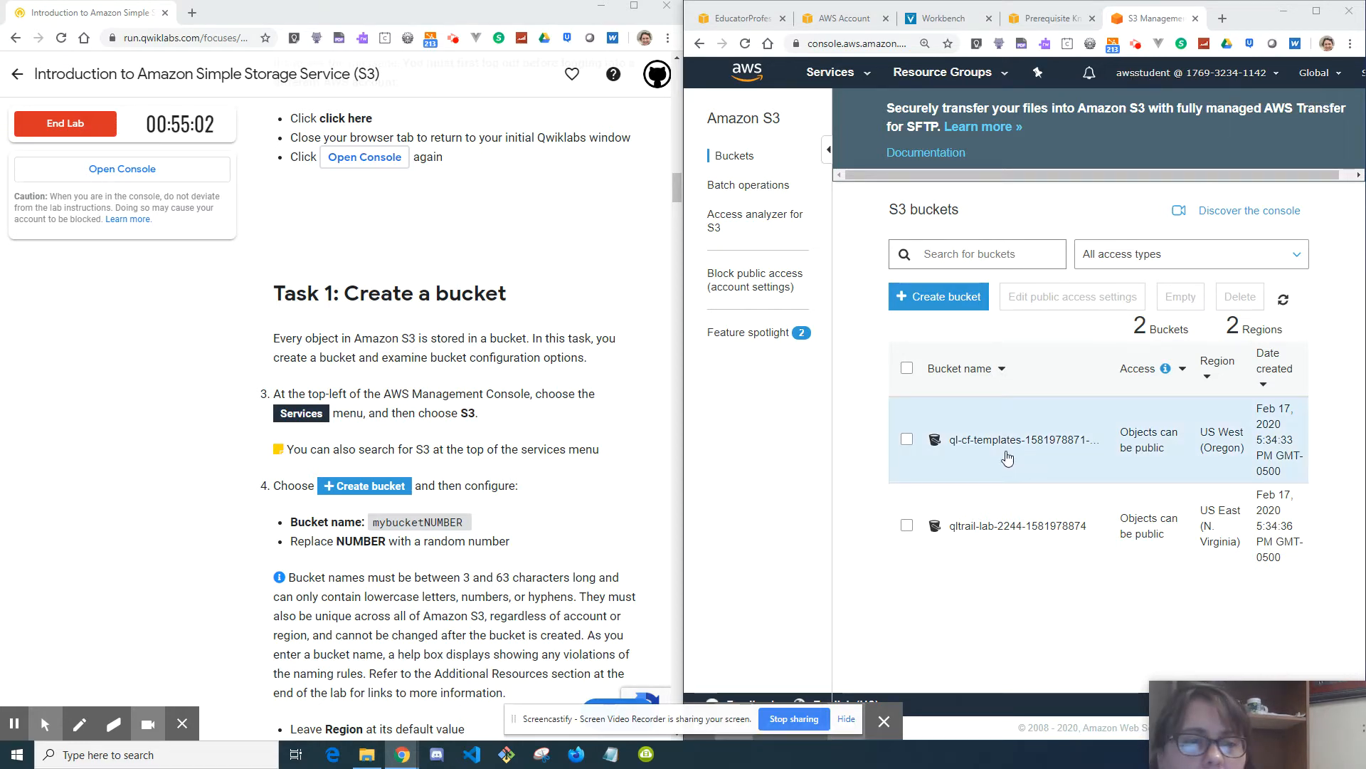
click(928, 304)
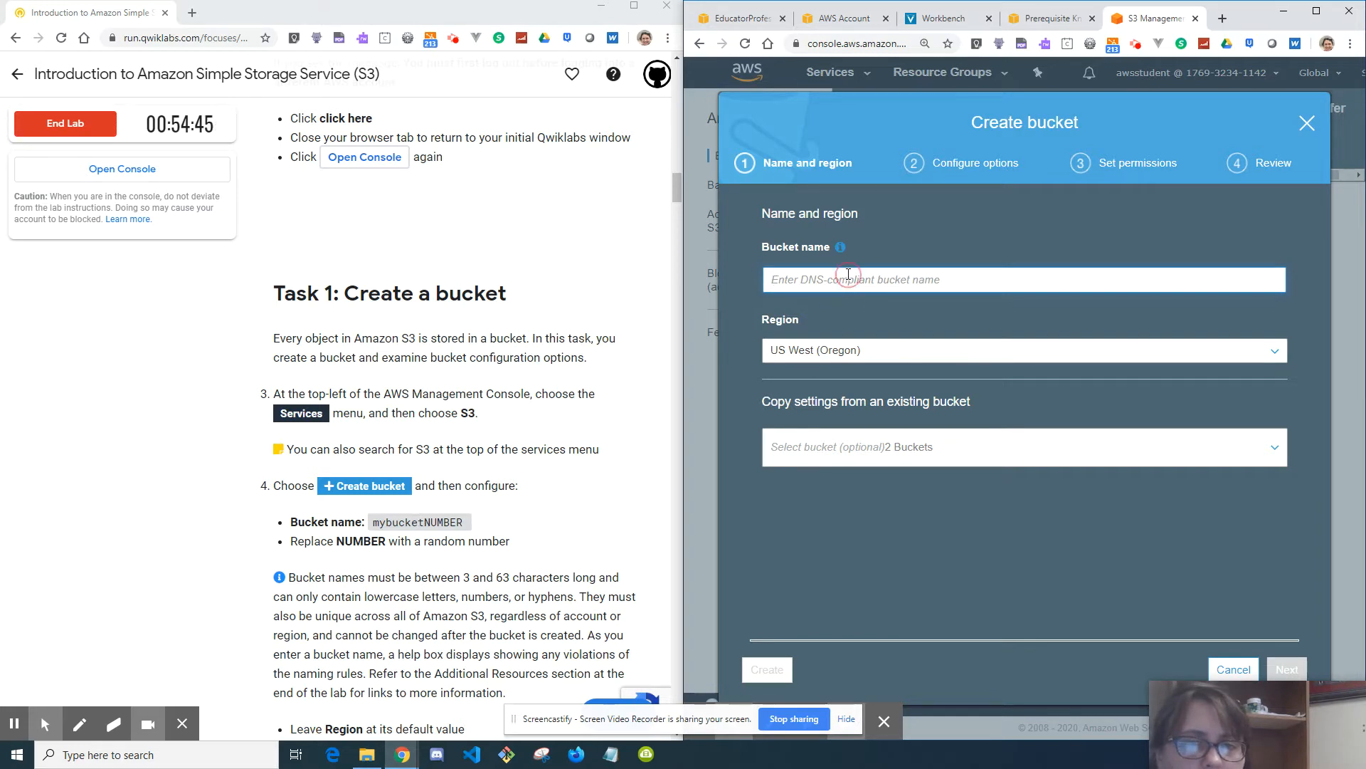
text(m)
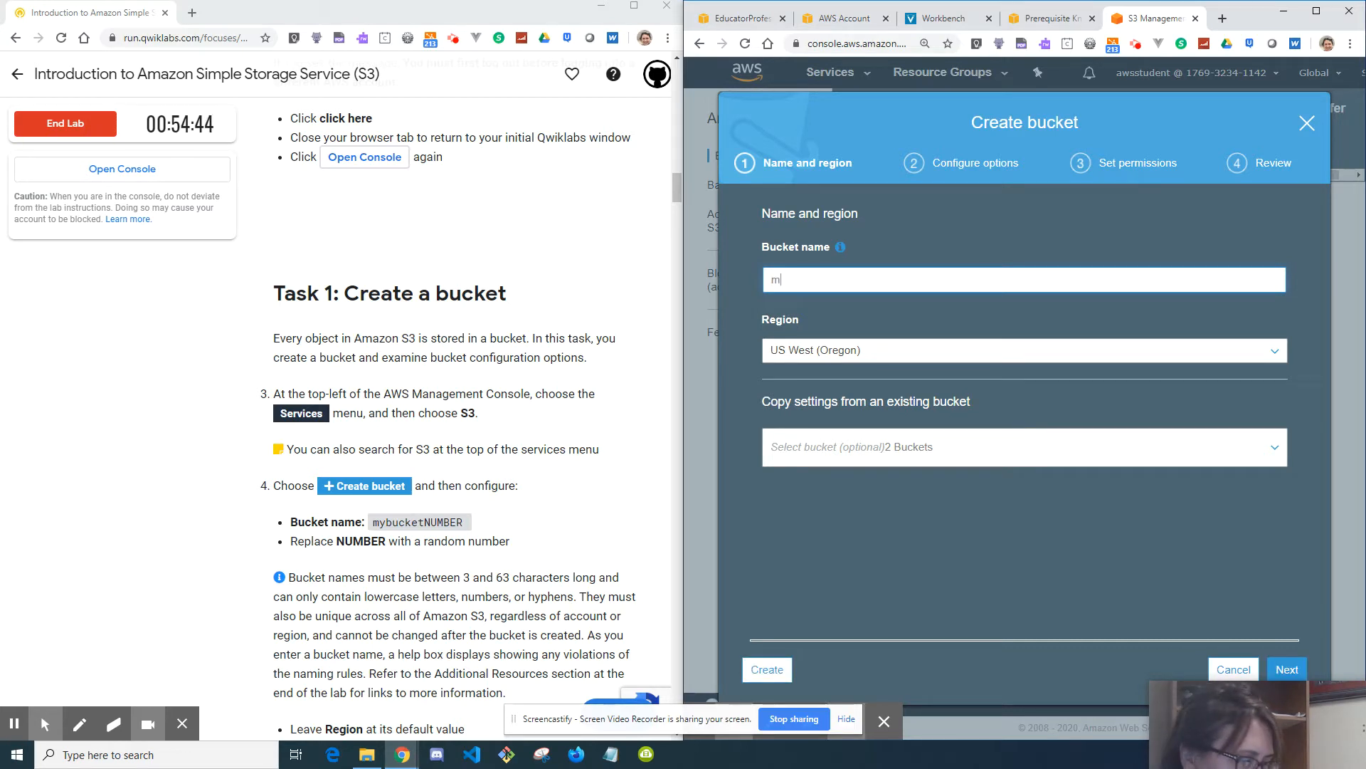
text(ybu)
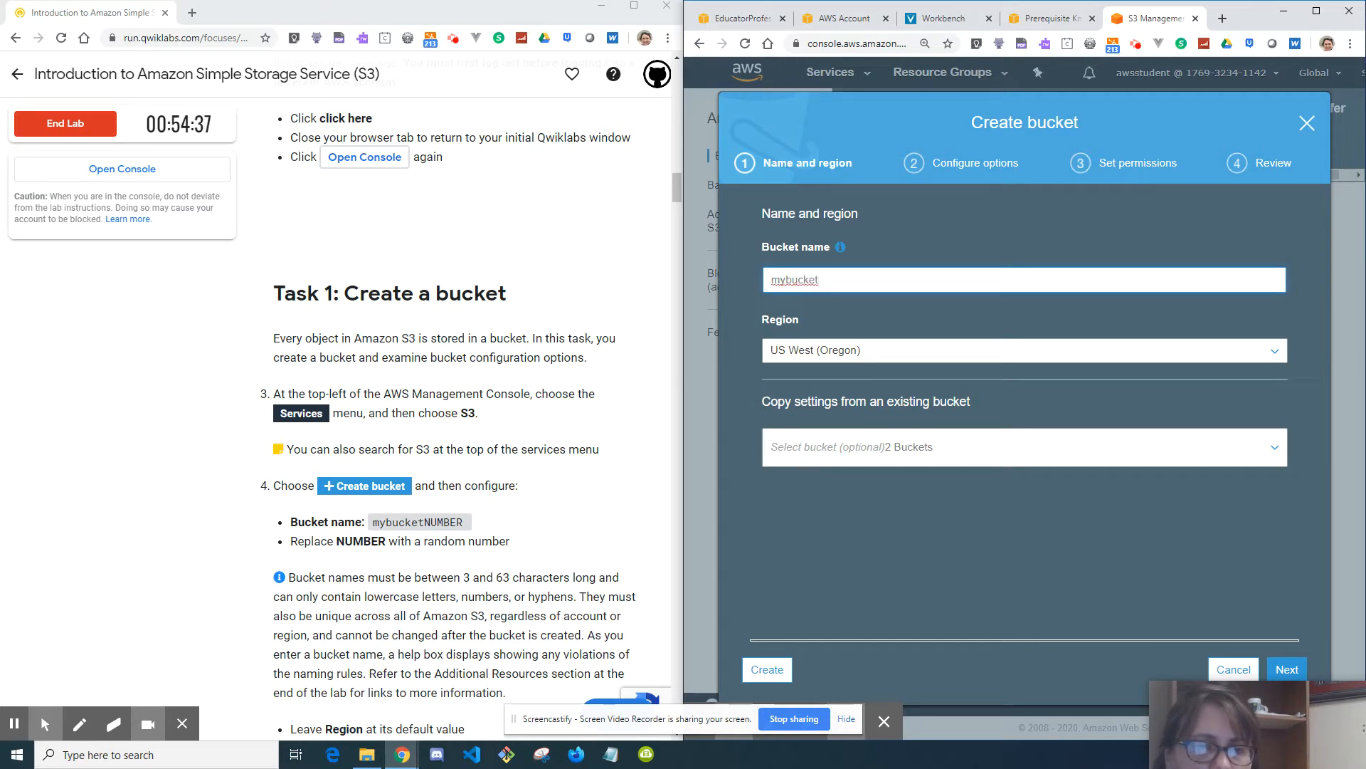
text(cket12)
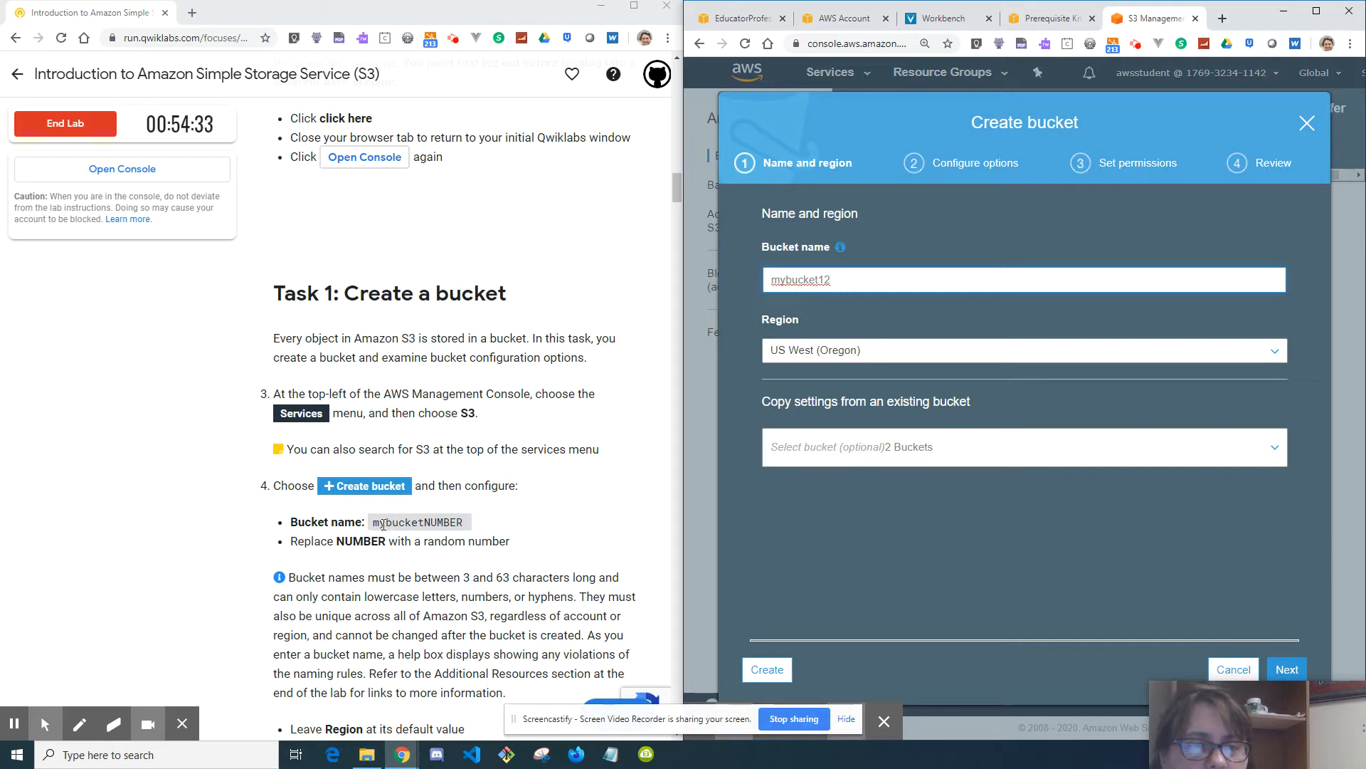
click(406, 523)
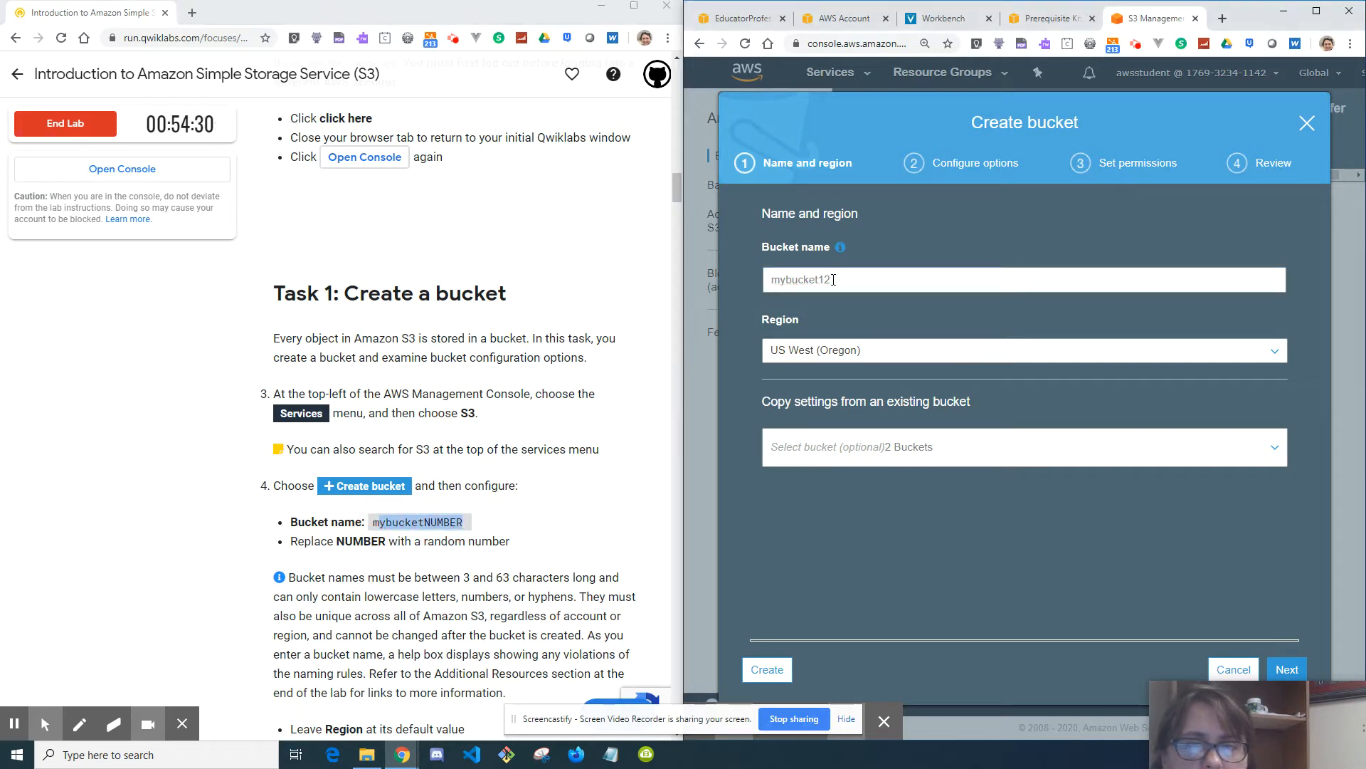
double_click(775, 280)
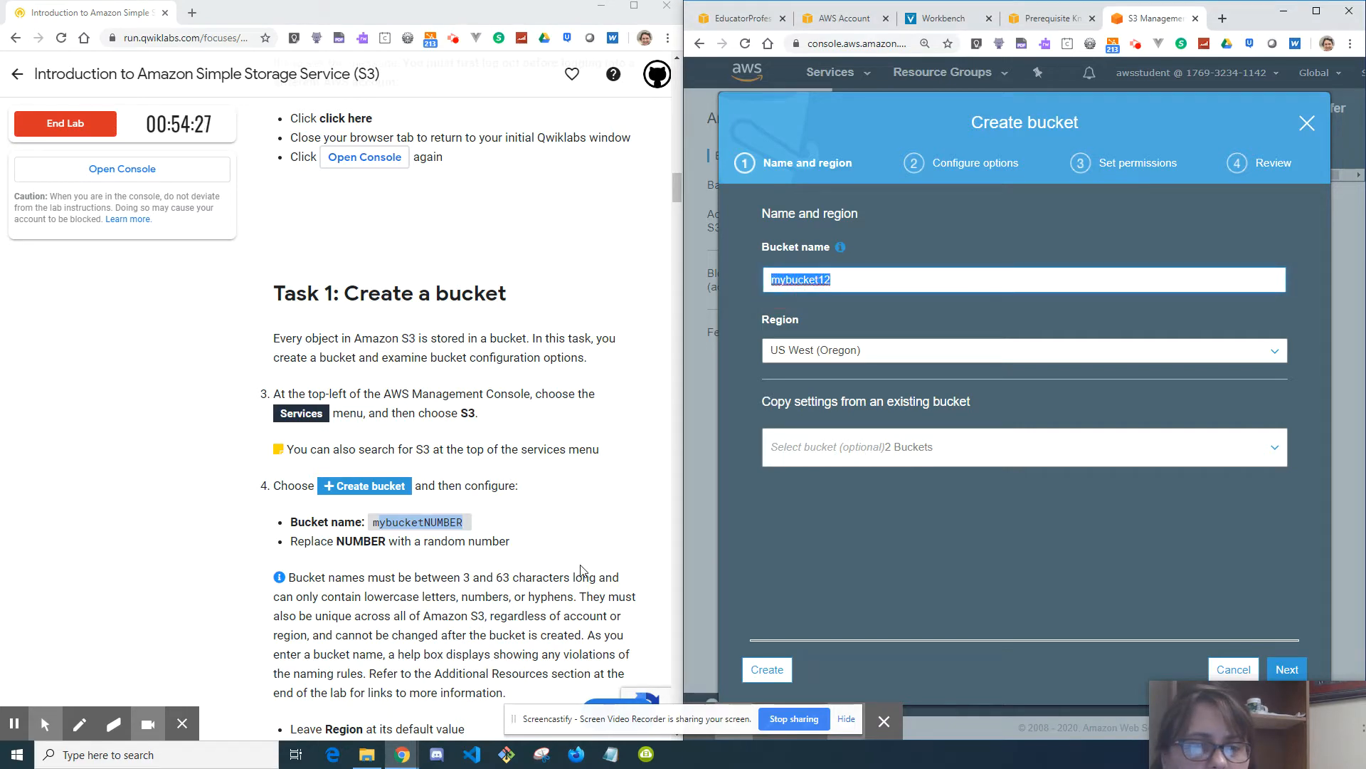
- Read the lab's Task 1 notes on bucket naming rules, region choice, copying settings, and the configuration options that follow
scroll(581, 569, down, 2)
scroll(581, 569, down, 1)
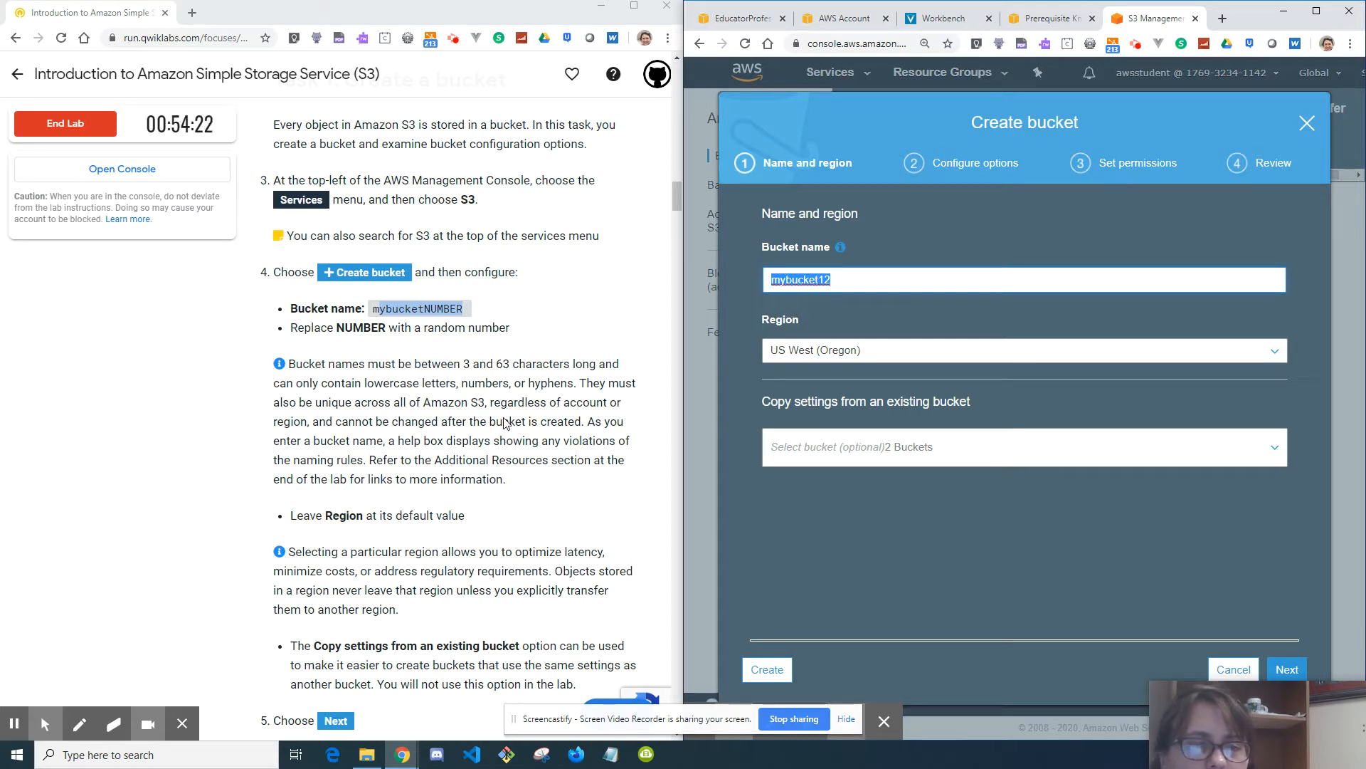
scroll(517, 467, down, 2)
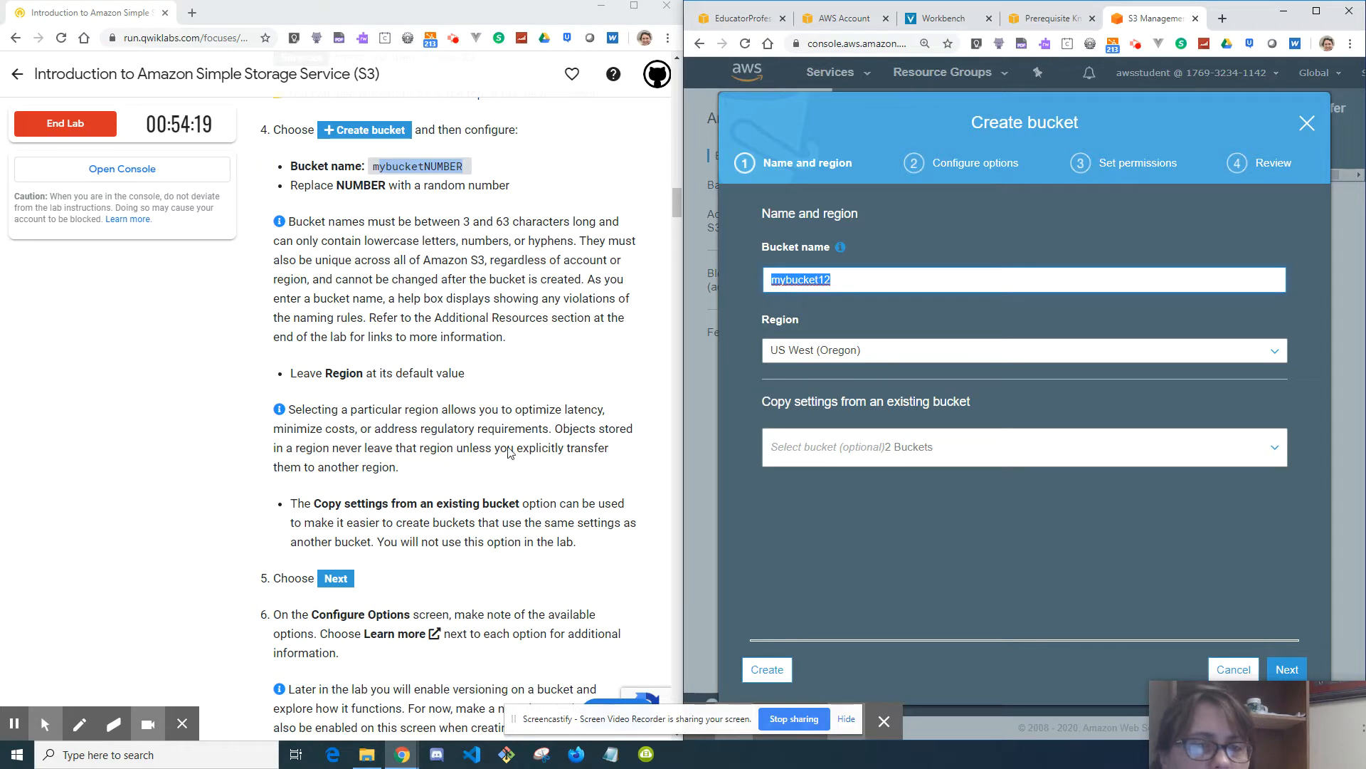
scroll(488, 487, down, 1)
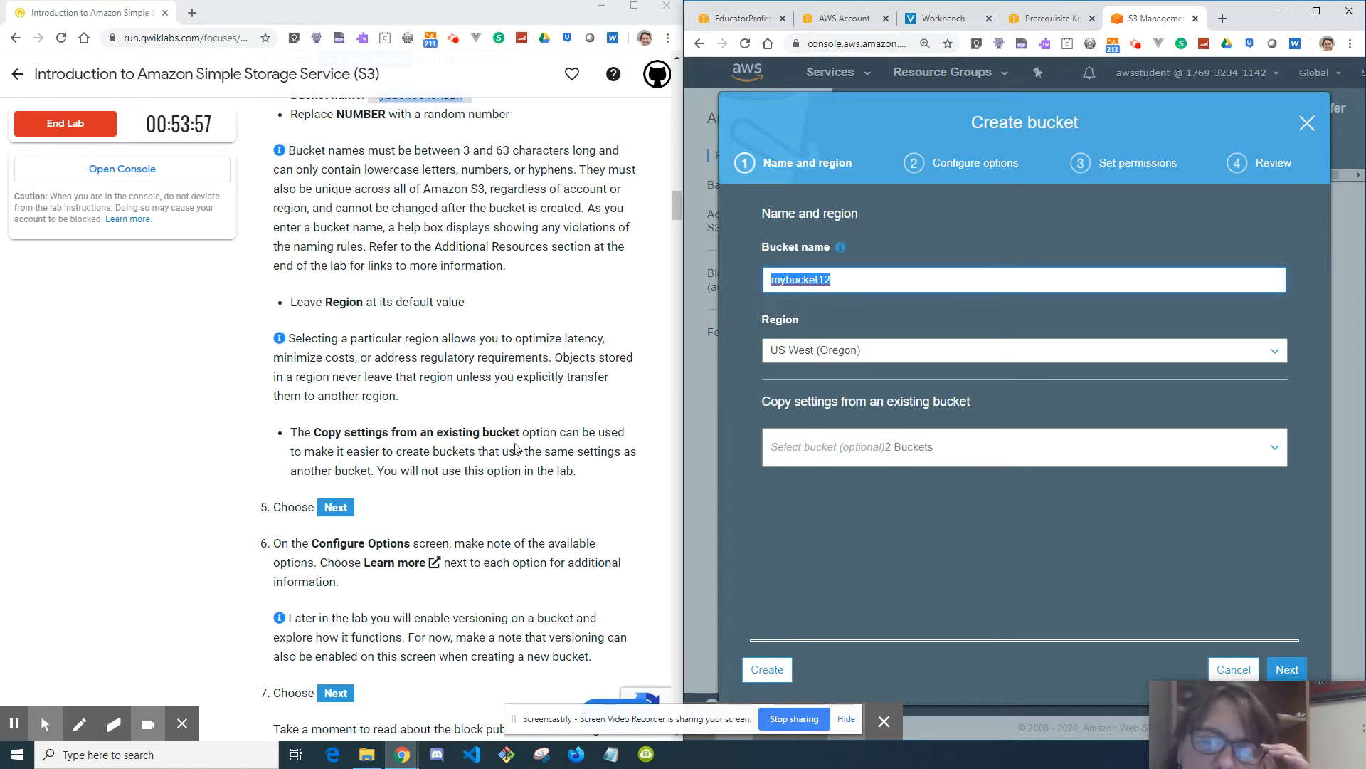
drag(1185, 735, 1125, 569)
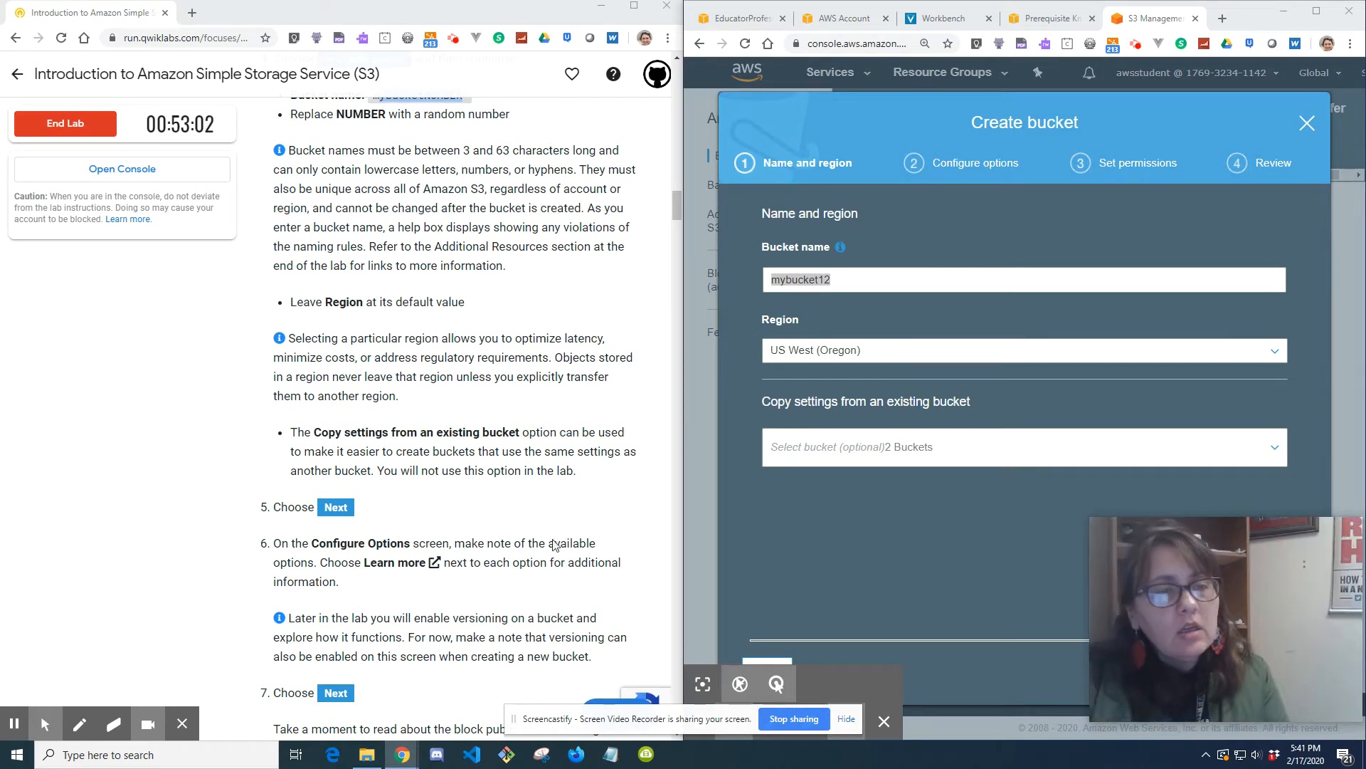
scroll(553, 505, down, 2)
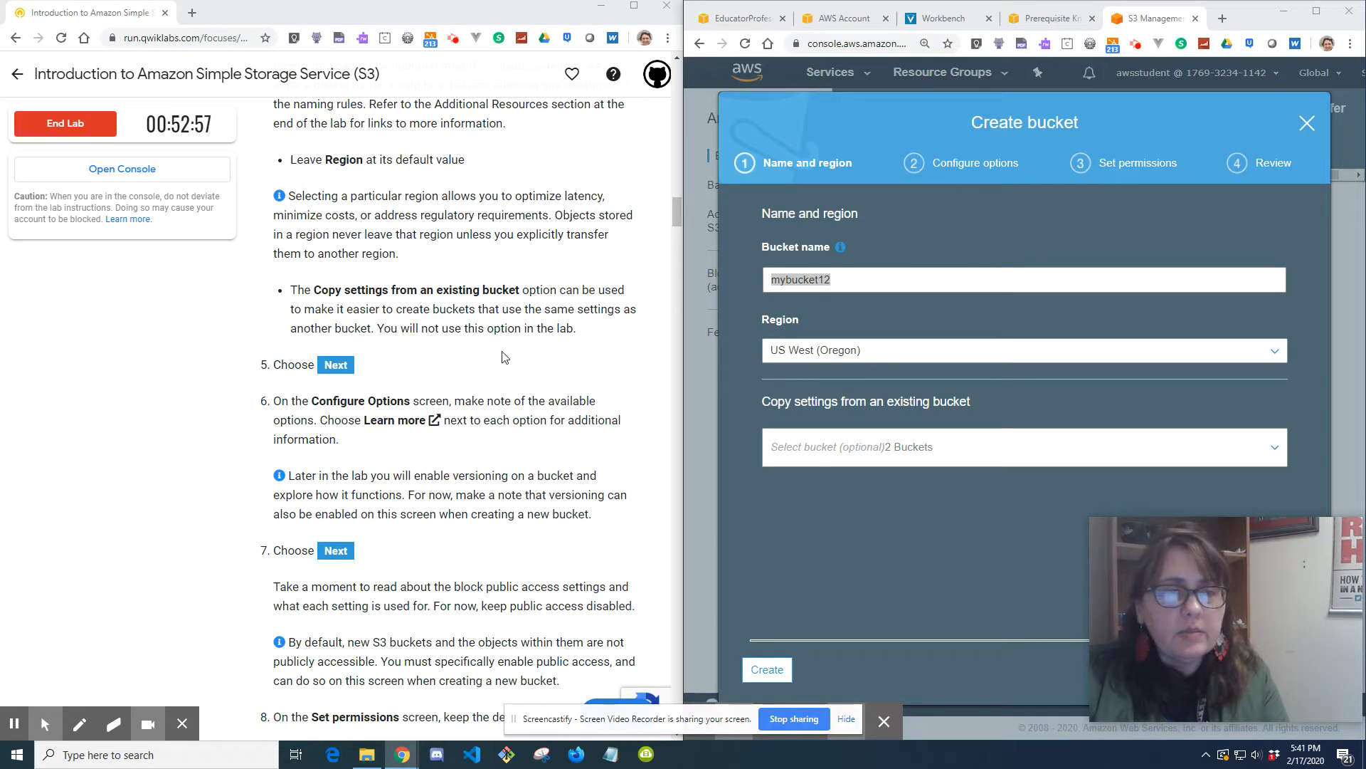
drag(1167, 558, 1194, 763)
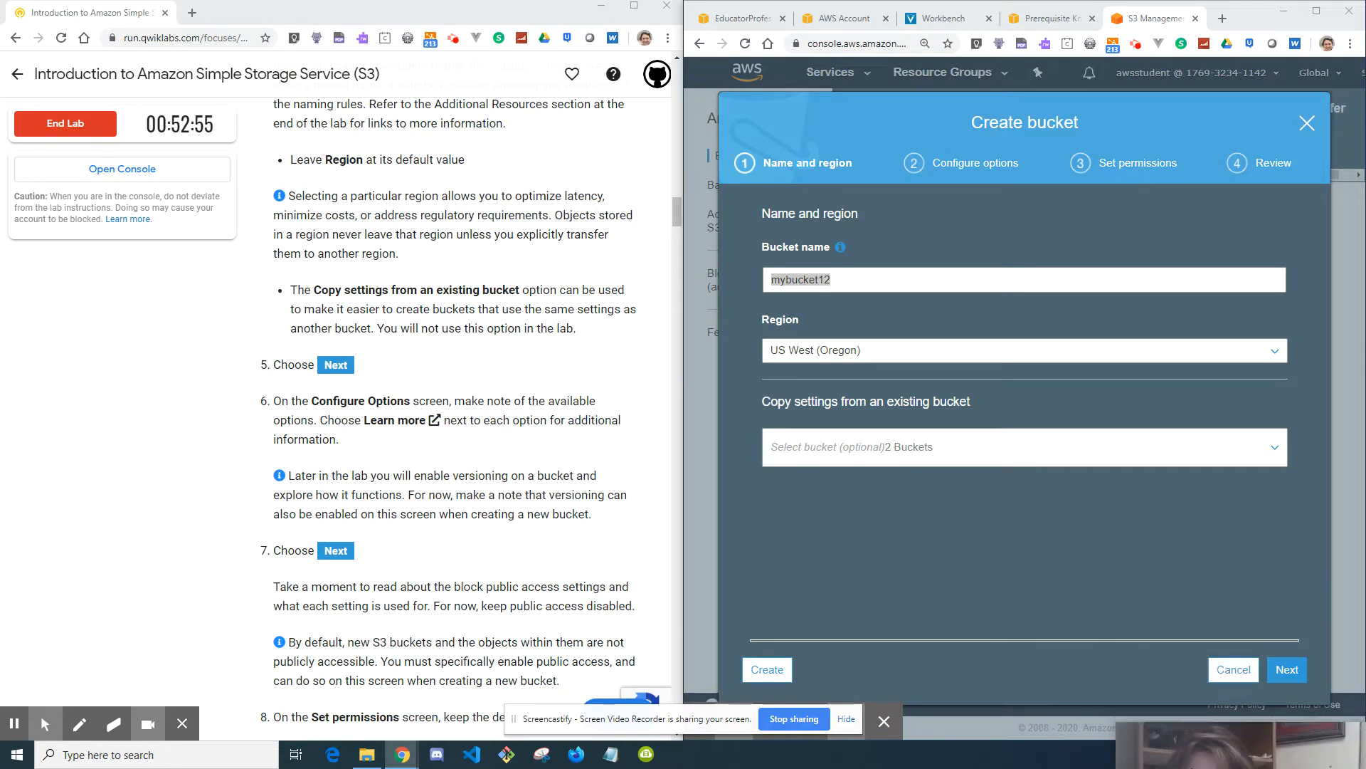
- Check the existing buckets offered for copying settings, choose none, and try to continue to the bucket's configuration options
click(850, 452)
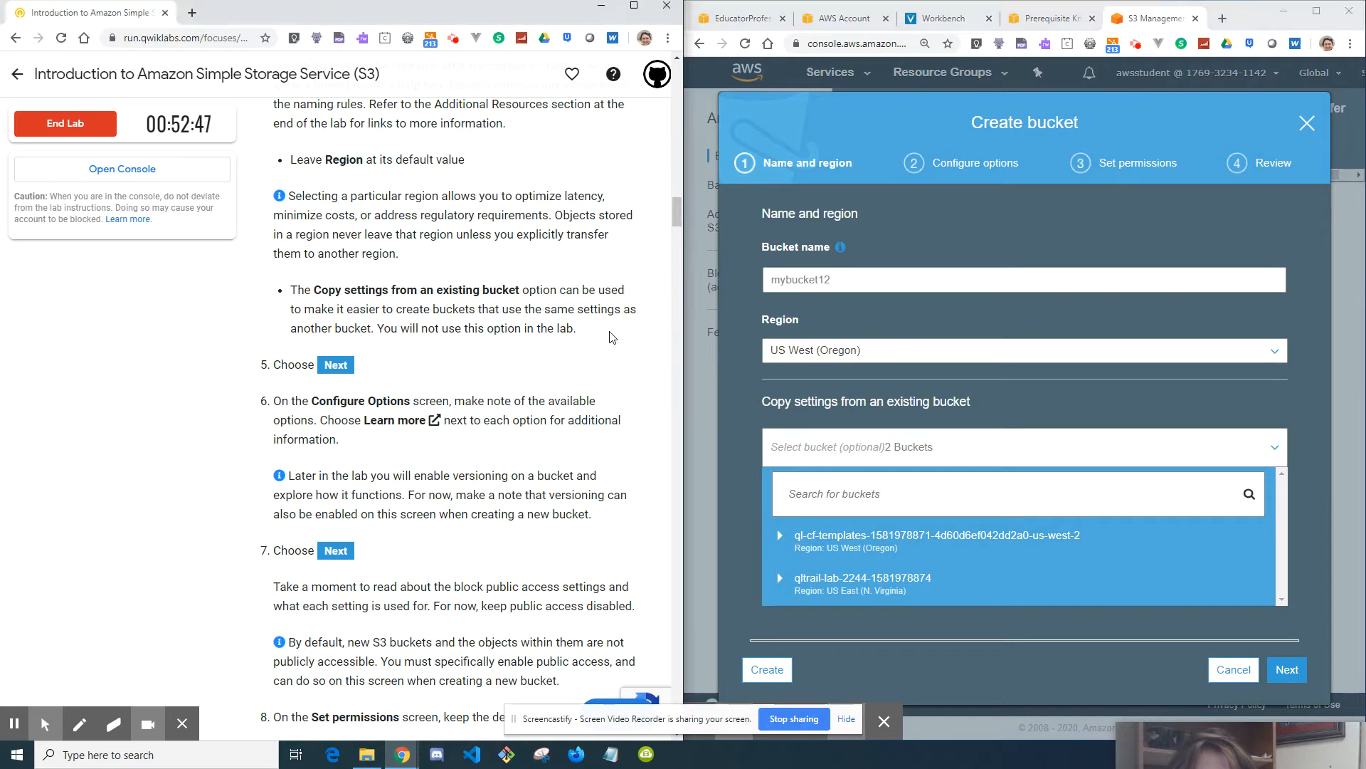
click(1203, 448)
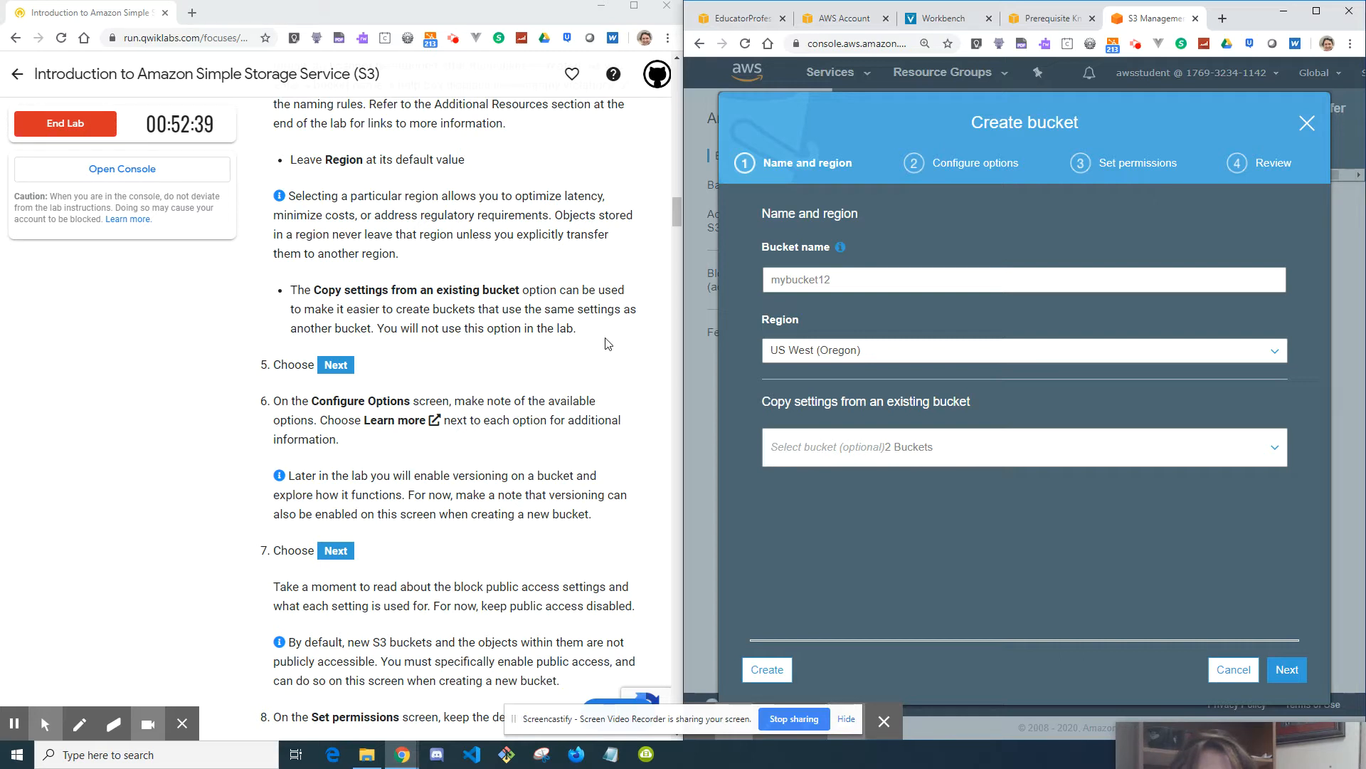
scroll(608, 341, down, 1)
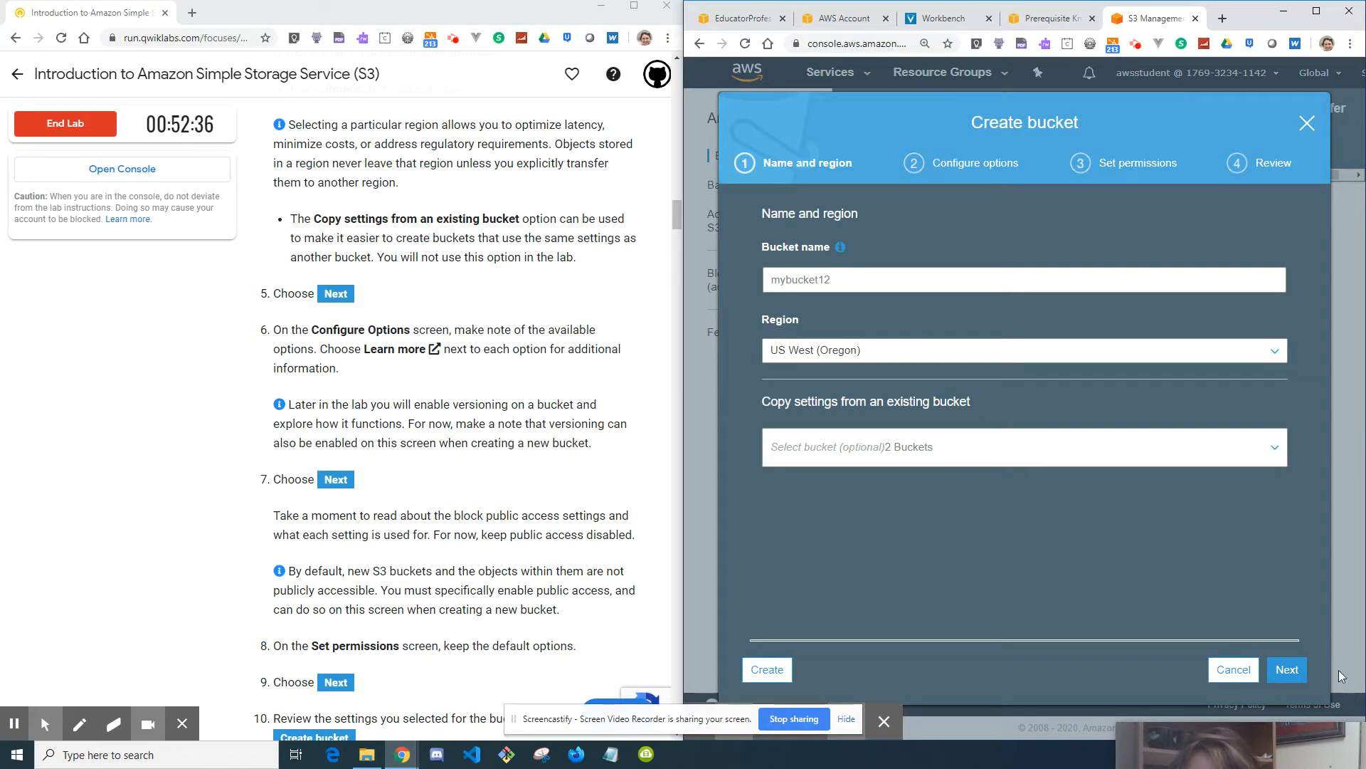
click(1301, 673)
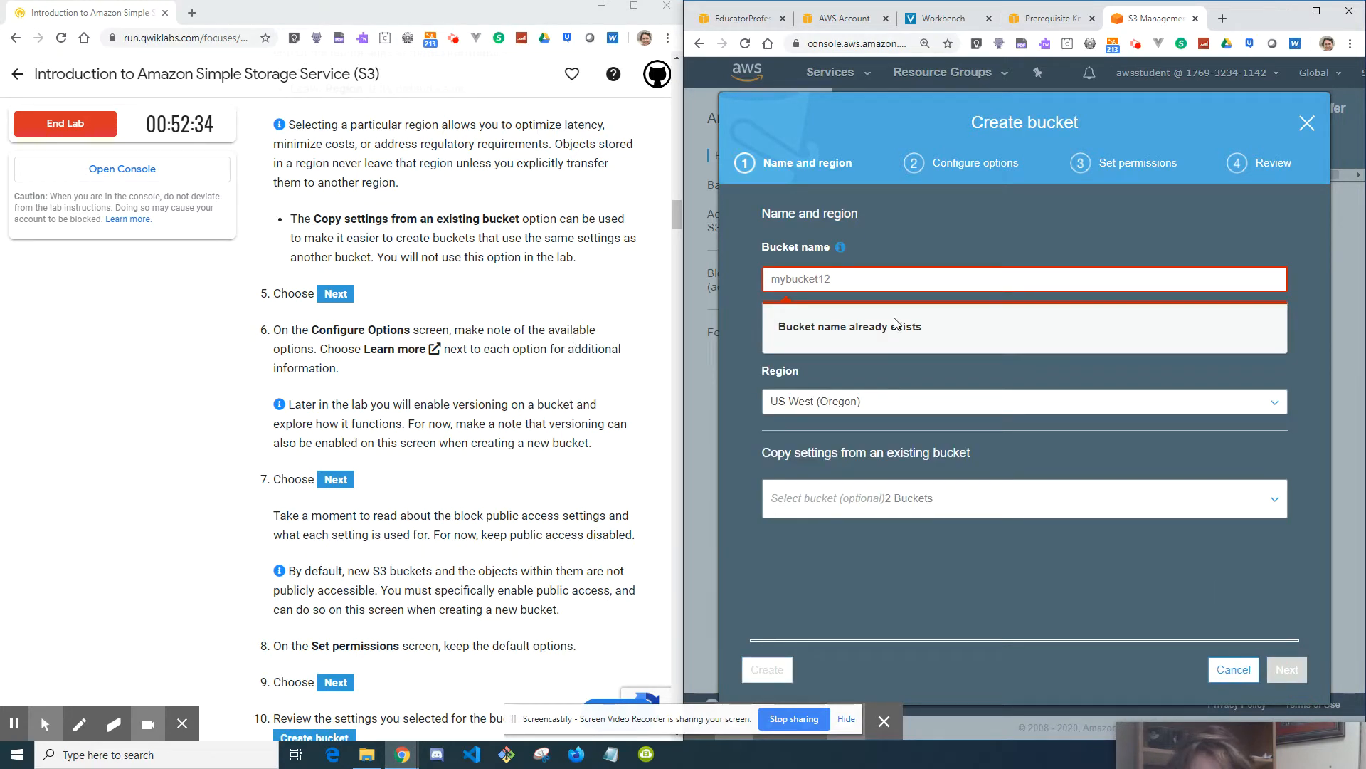
- Change the bucket name to mybucket120 and continue to the bucket's configuration options
click(902, 282)
text(0)
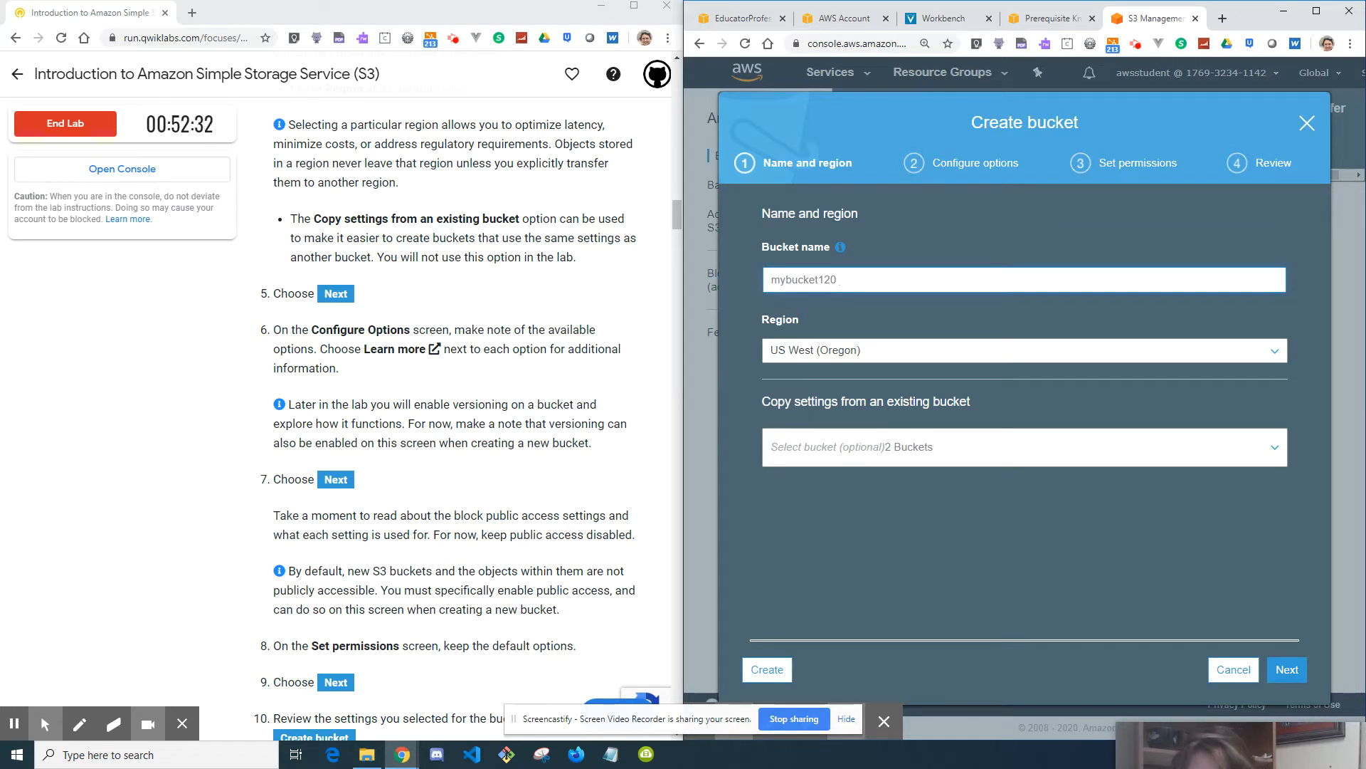
click(1286, 678)
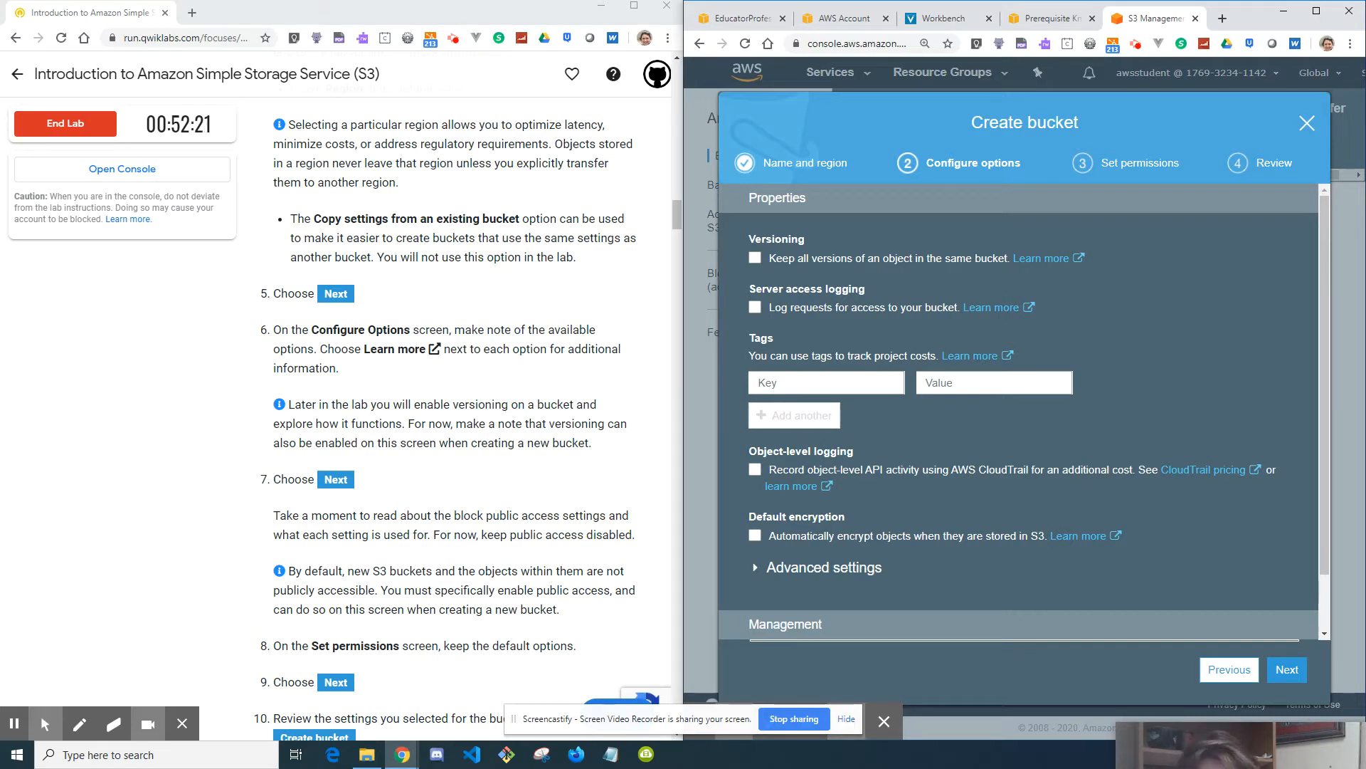
drag(1020, 165, 924, 163)
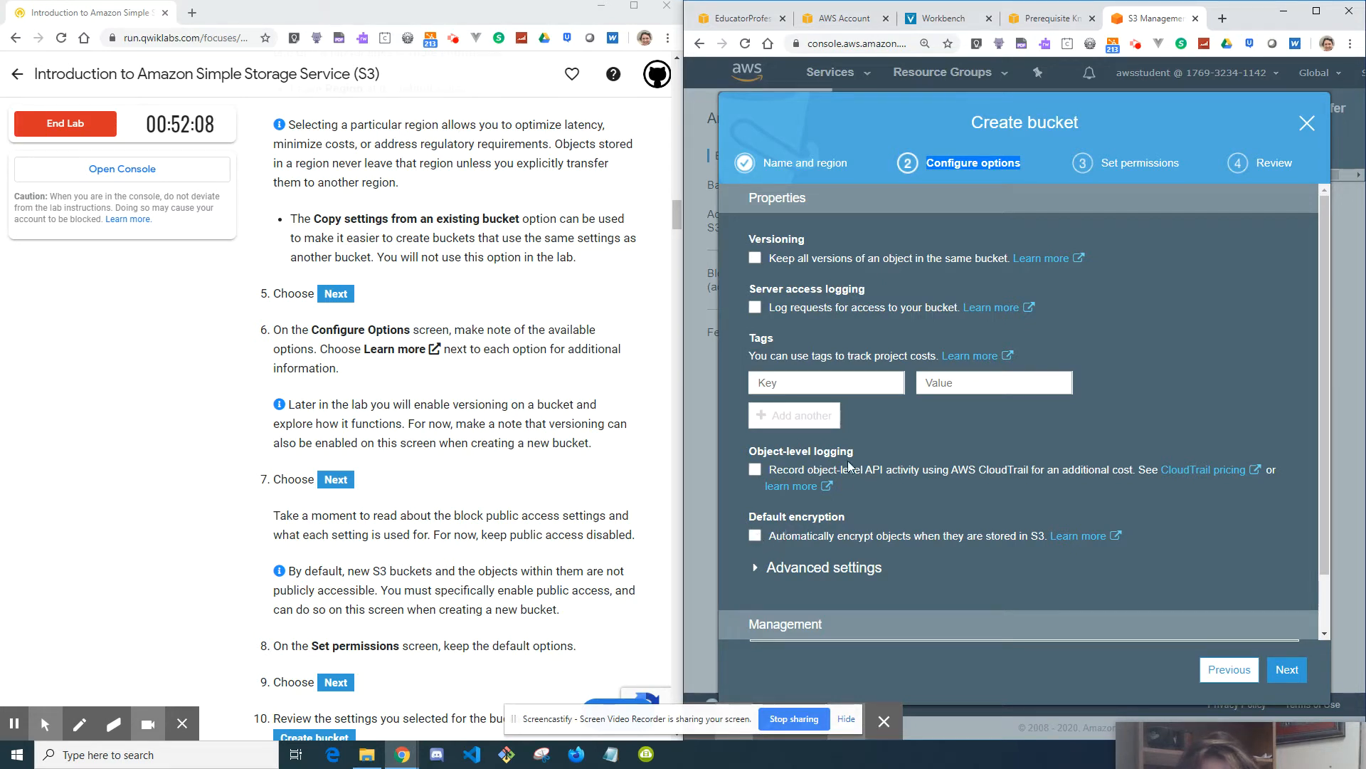
- Open the documentation on the Versioning option, read how to enable or suspend versioning for a bucket, and return to the bucket setup
click(1077, 262)
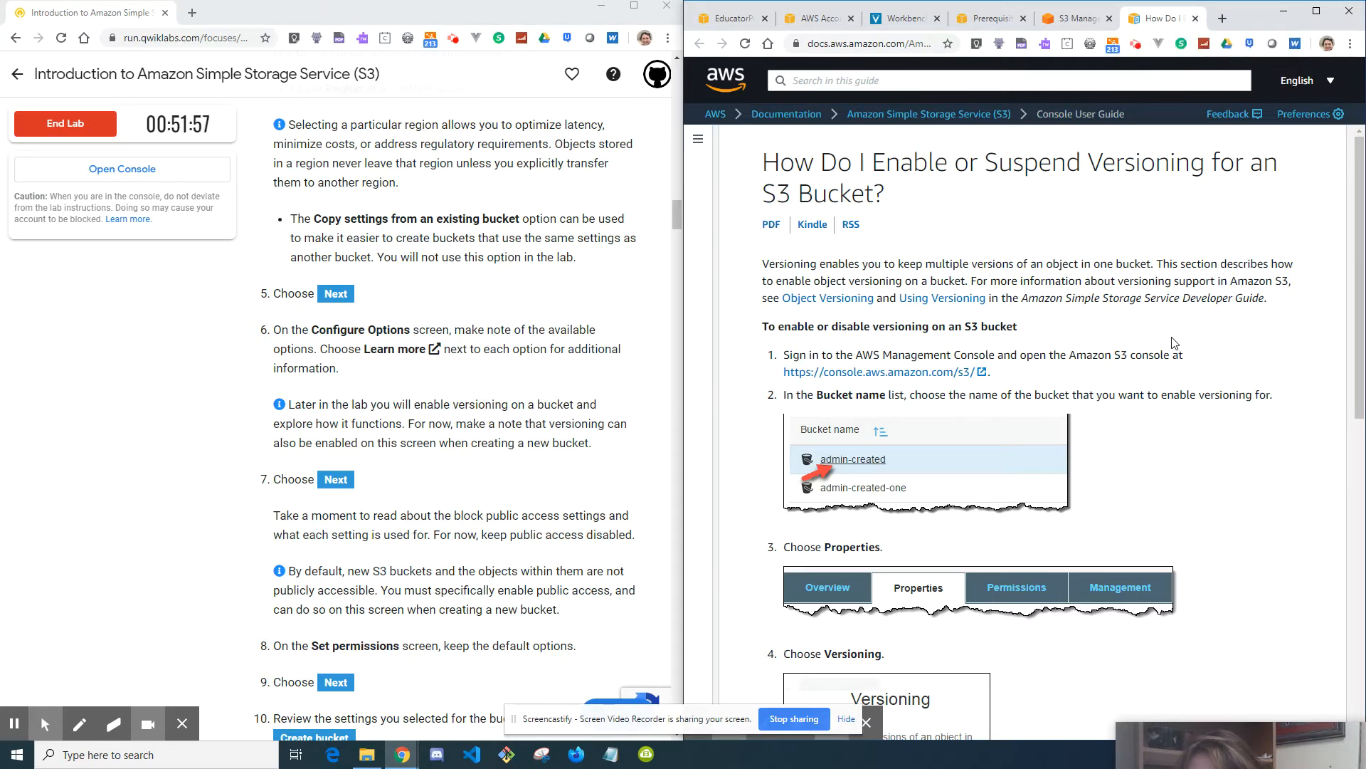
scroll(1162, 385, down, 10)
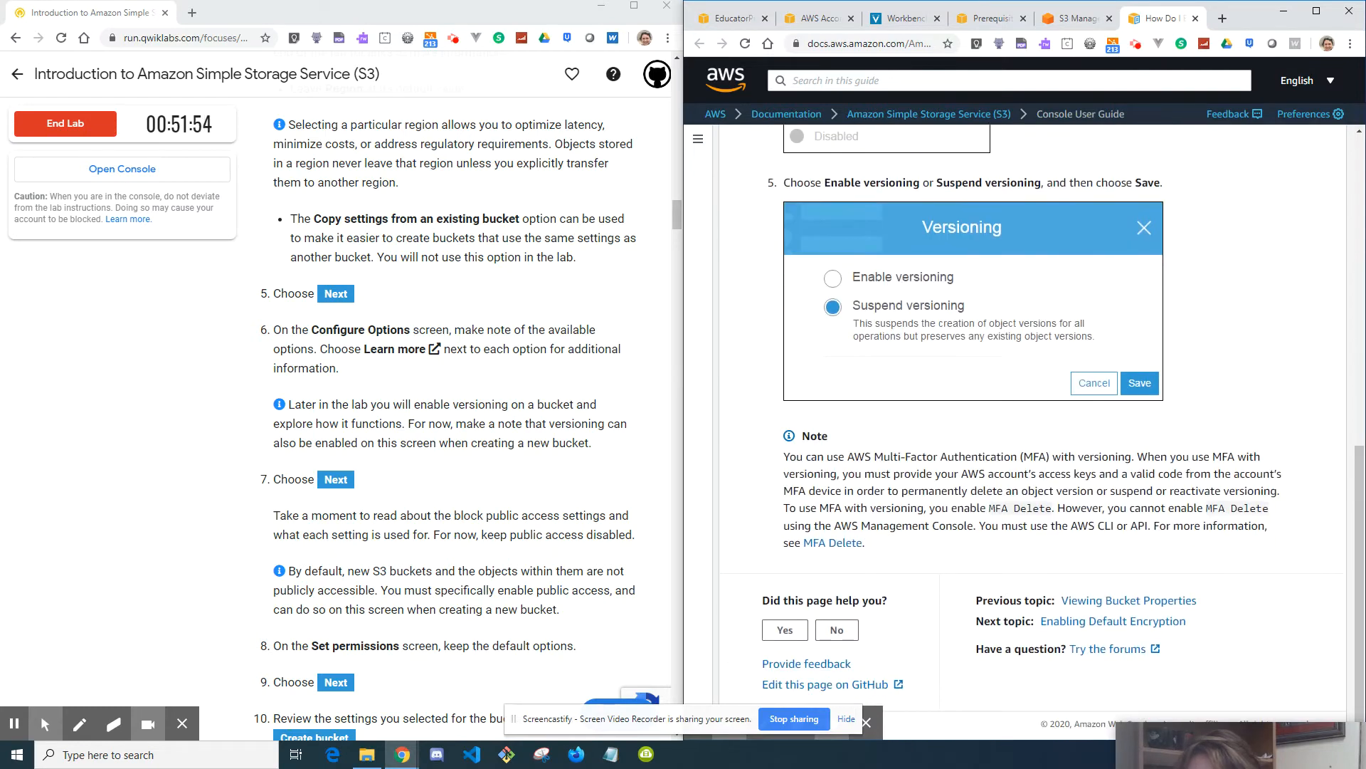
scroll(1025, 427, up, 6)
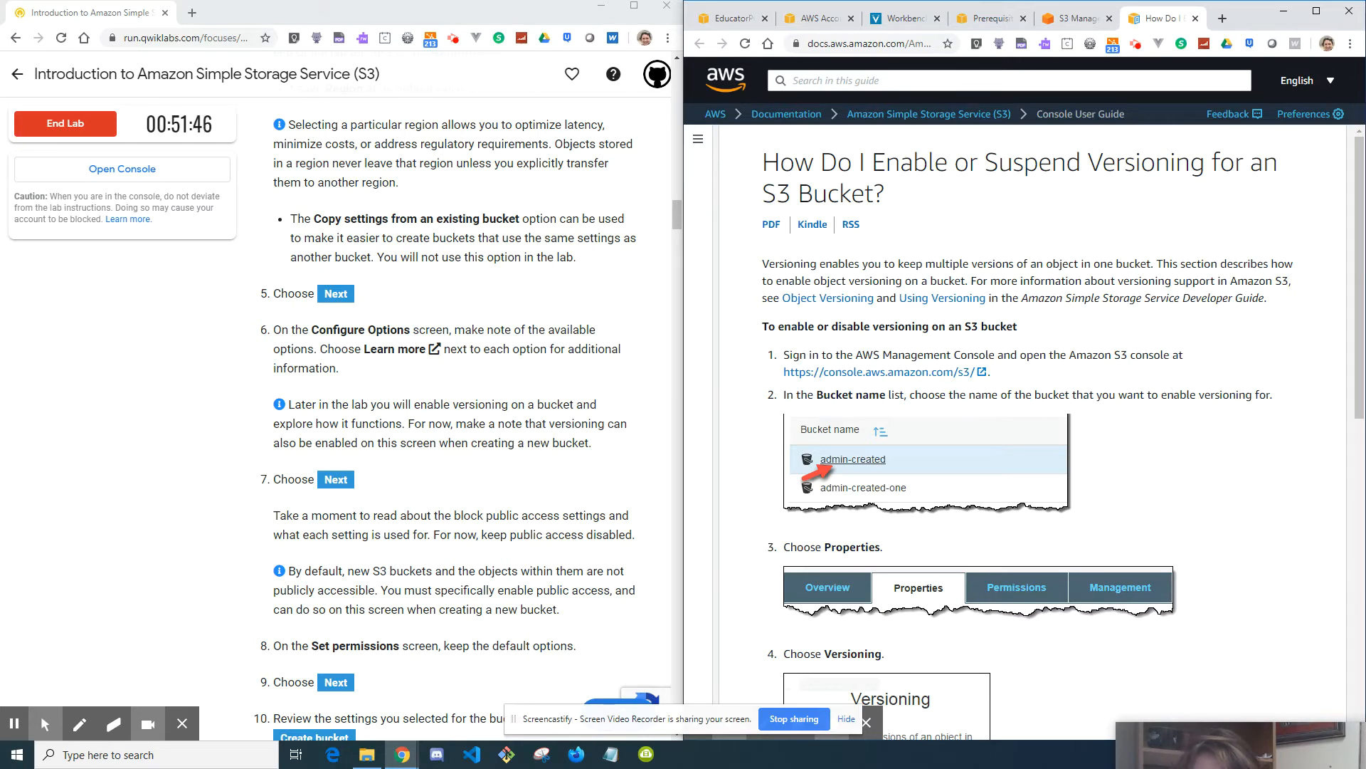
scroll(1025, 427, down, 3)
scroll(1025, 427, down, 4)
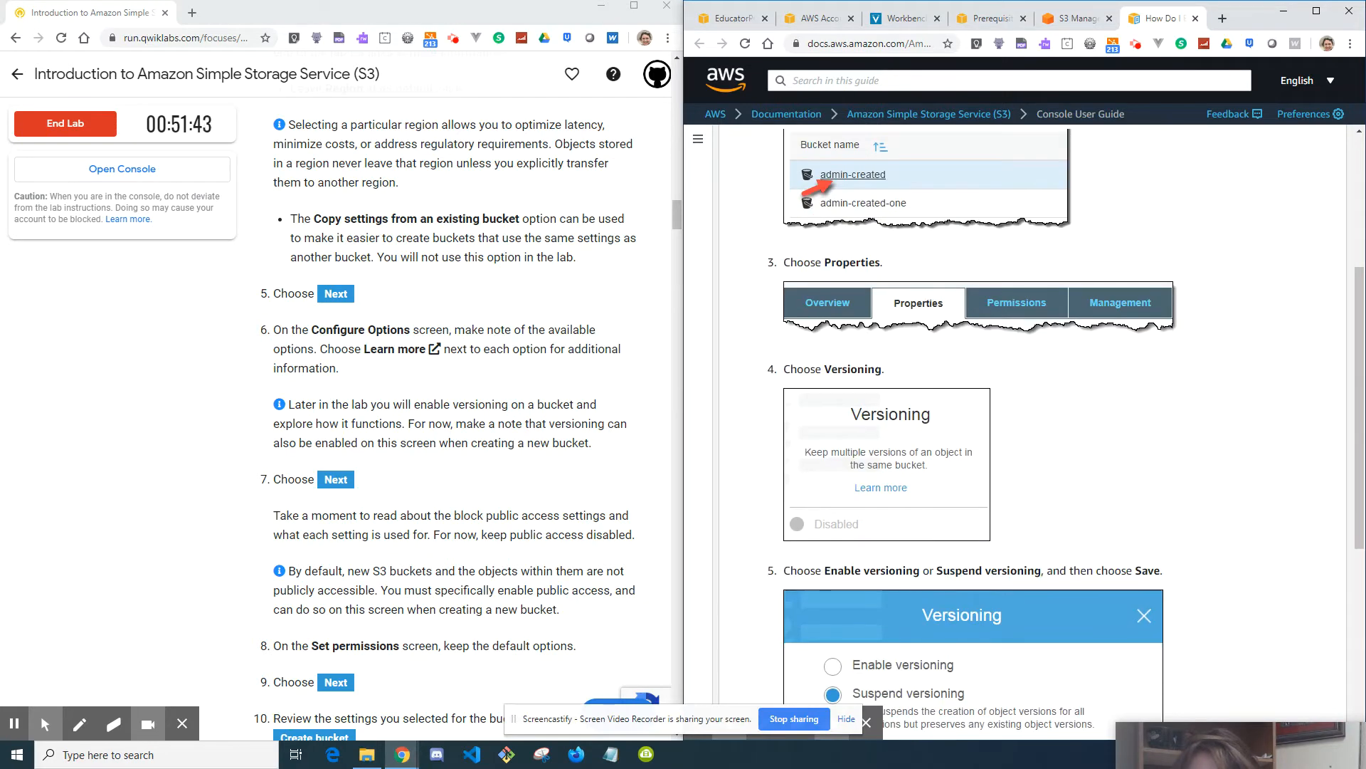
scroll(1025, 427, down, 2)
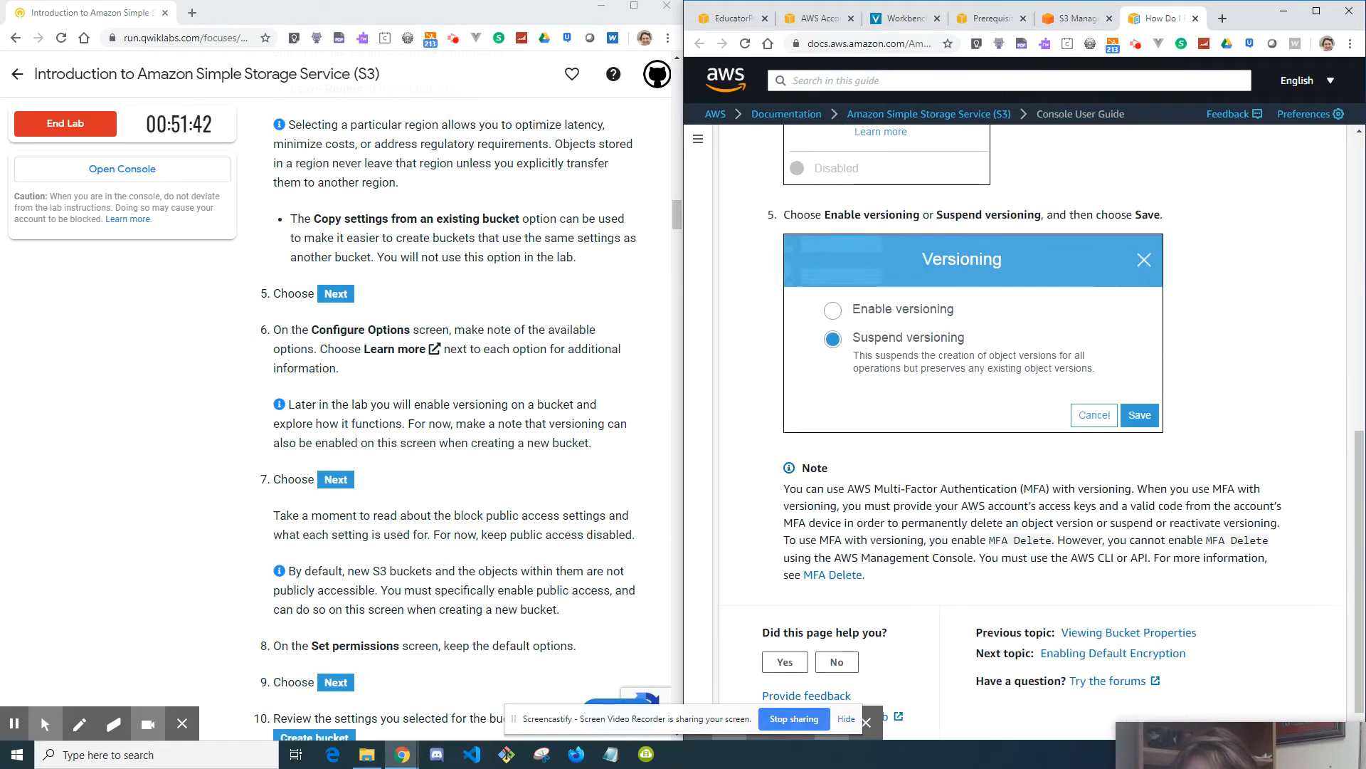
scroll(1025, 427, up, 9)
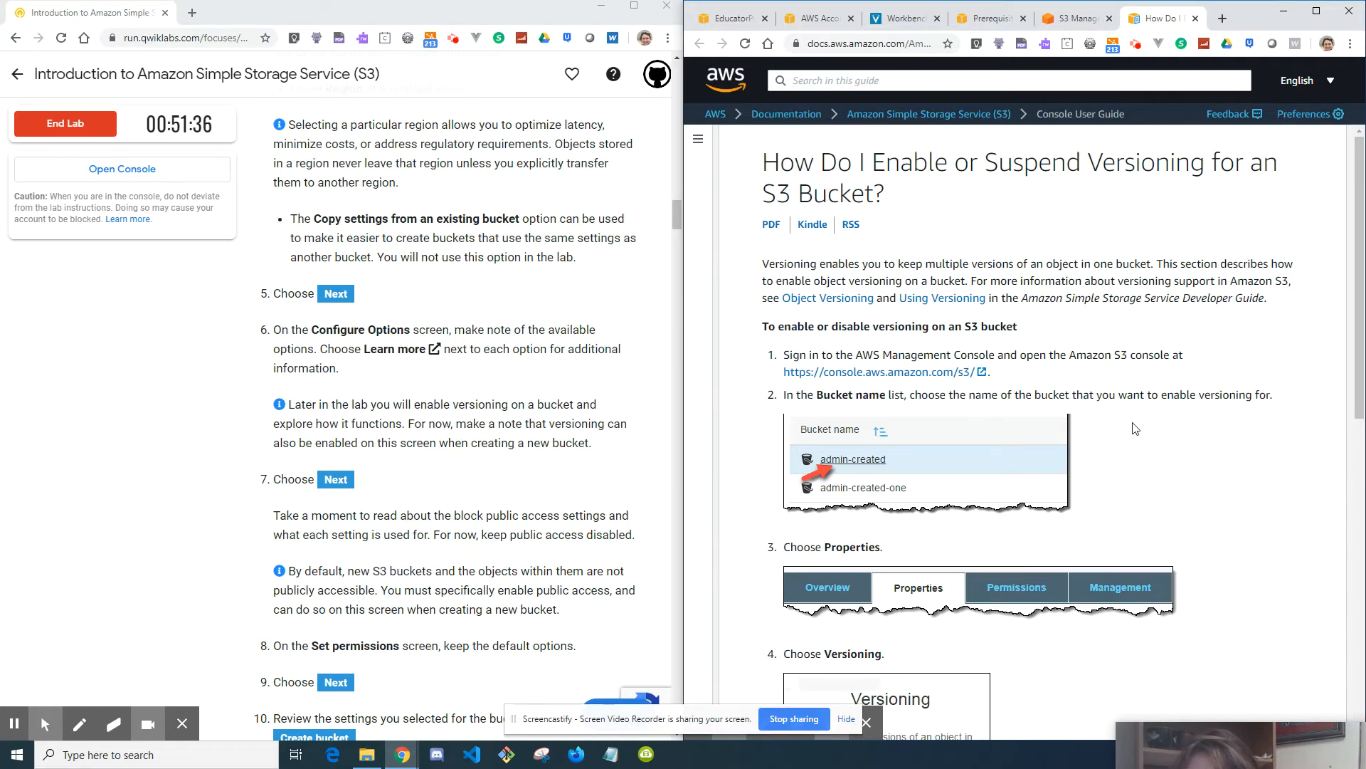
scroll(1137, 432, down, 1)
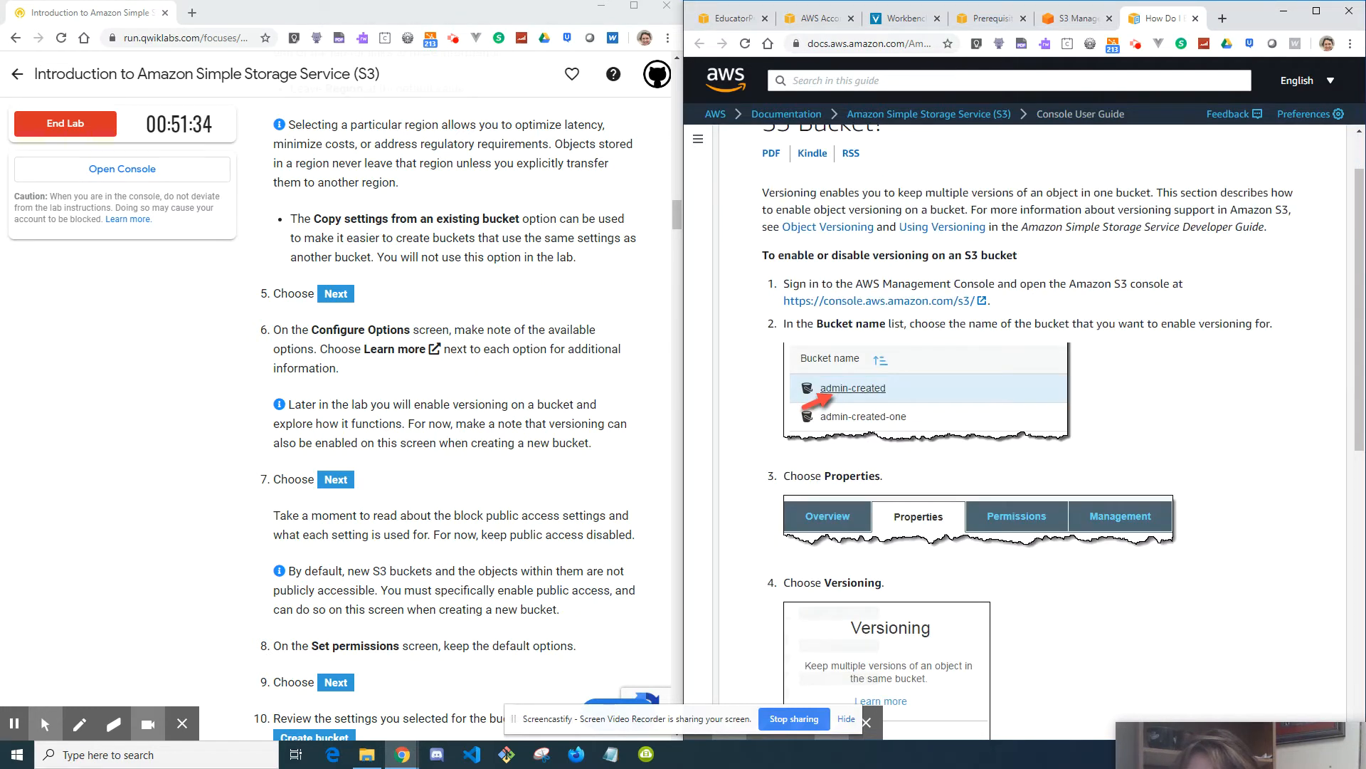
click(1196, 18)
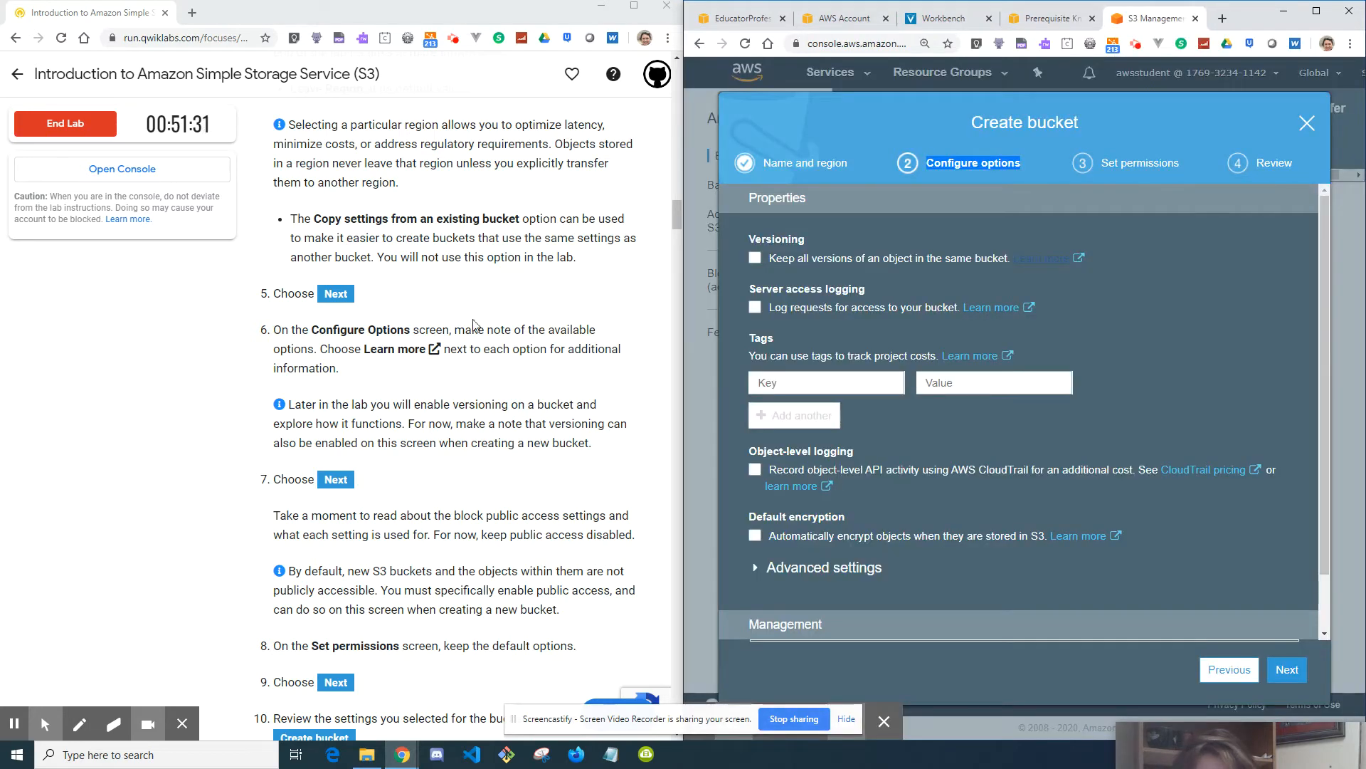
- Open the documentation on server access logging, skim its introduction and enabling instructions, and close it
click(1024, 307)
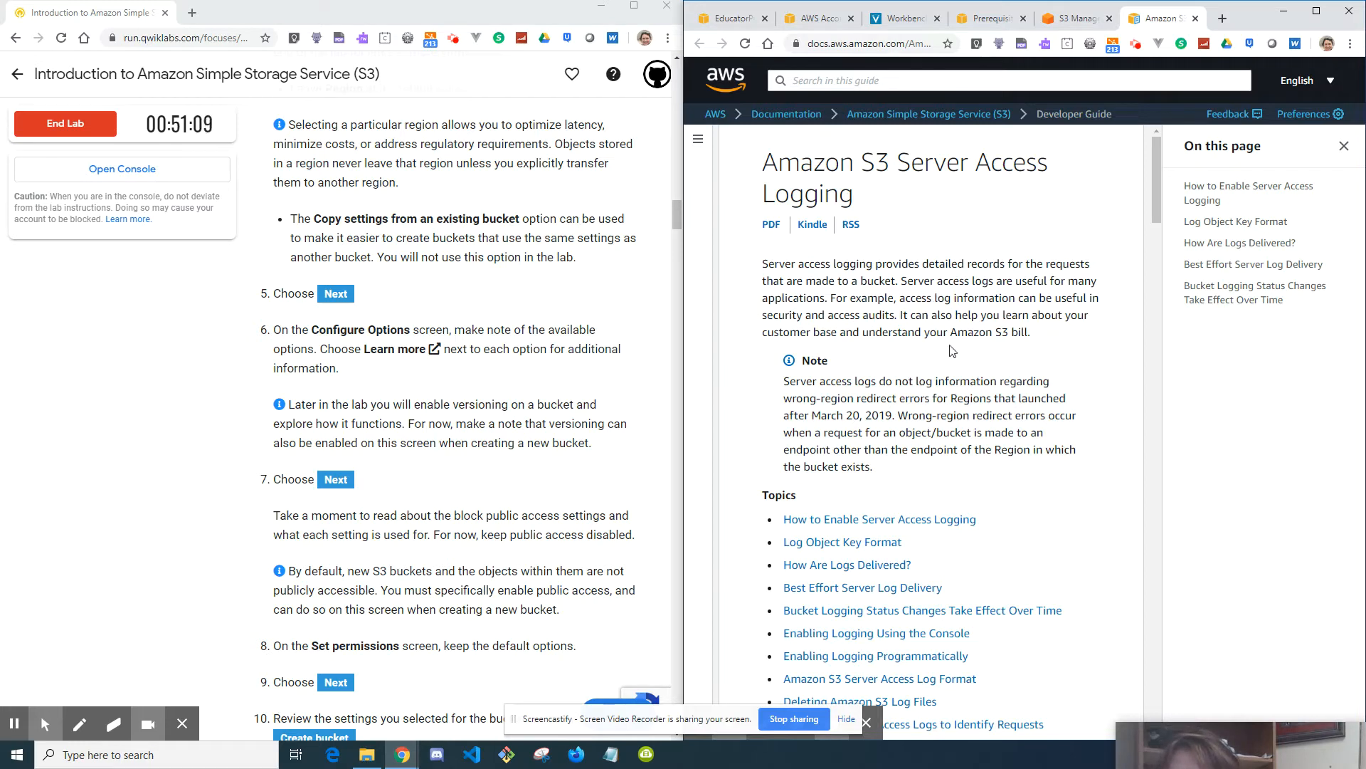
scroll(952, 356, down, 10)
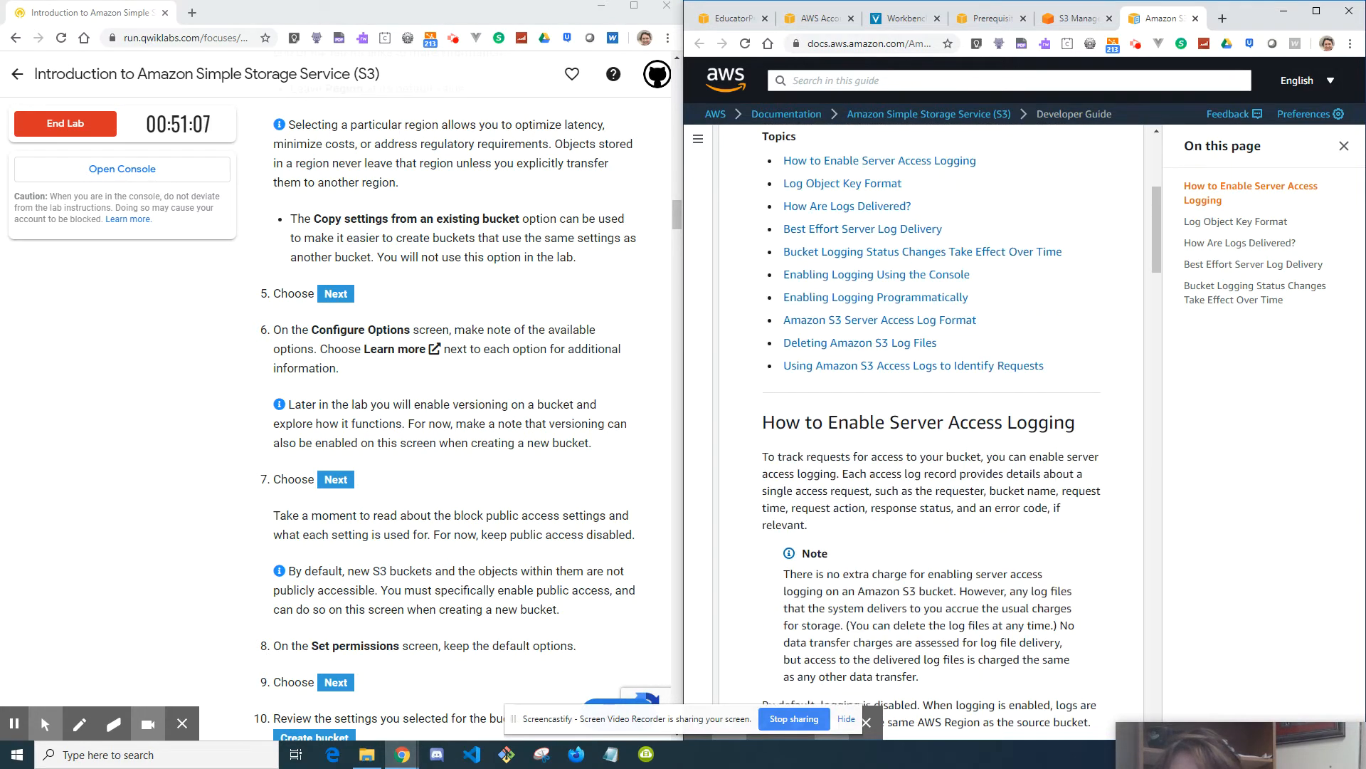
scroll(931, 427, down, 5)
scroll(931, 427, up, 12)
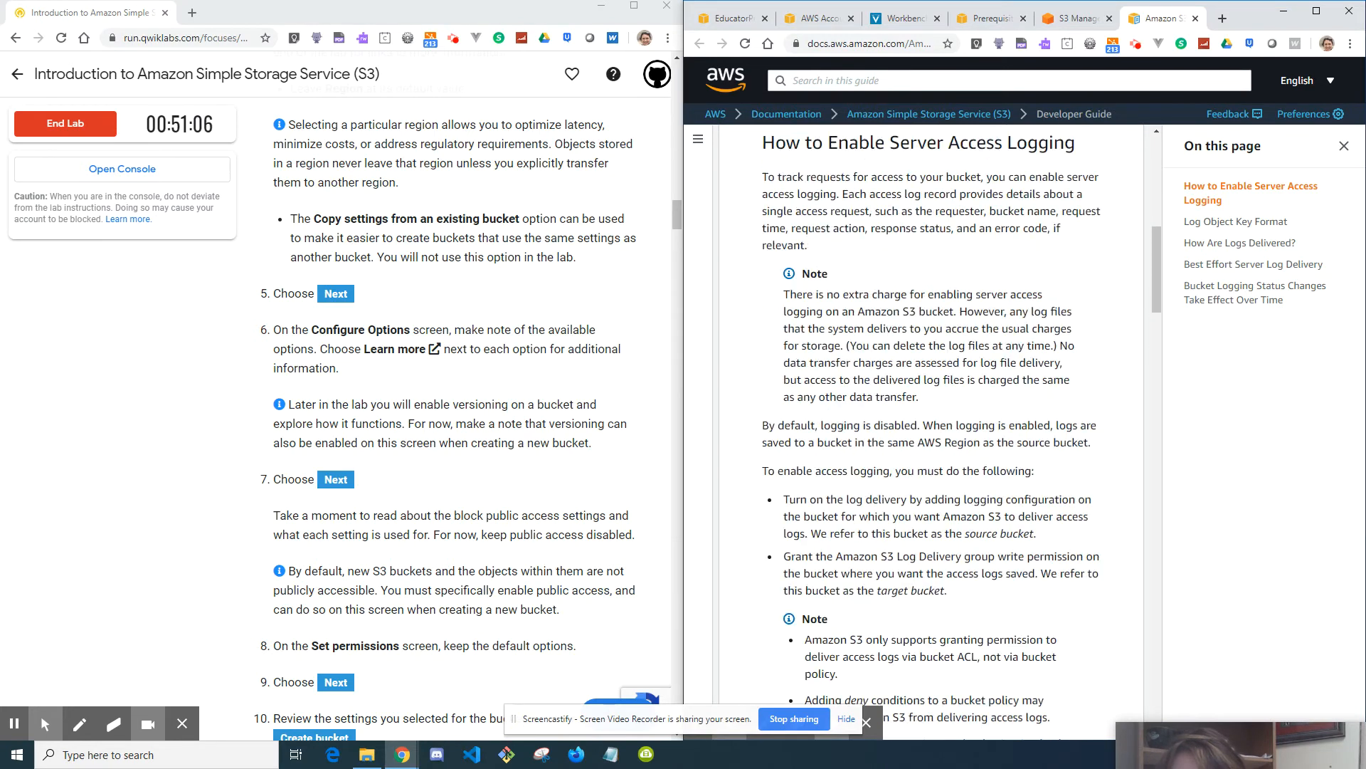
scroll(954, 349, up, 3)
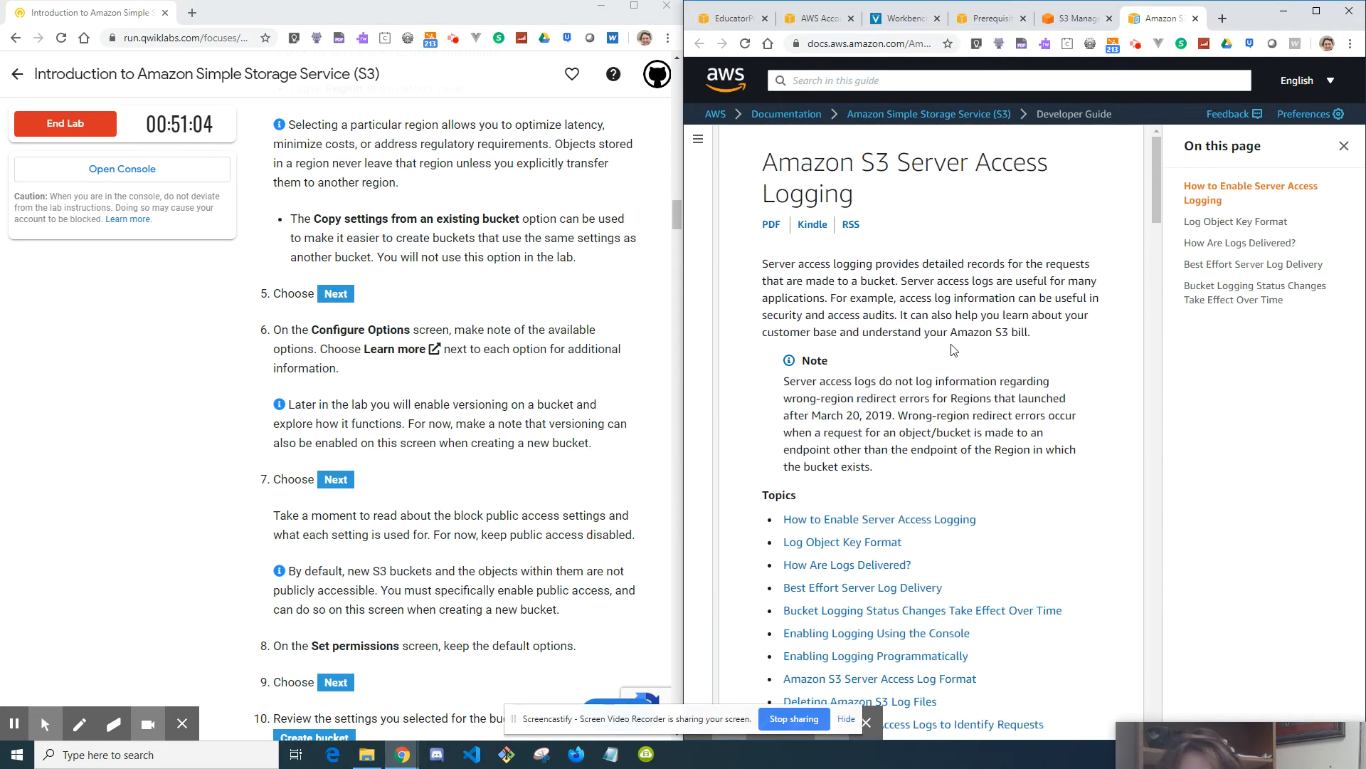
click(1195, 19)
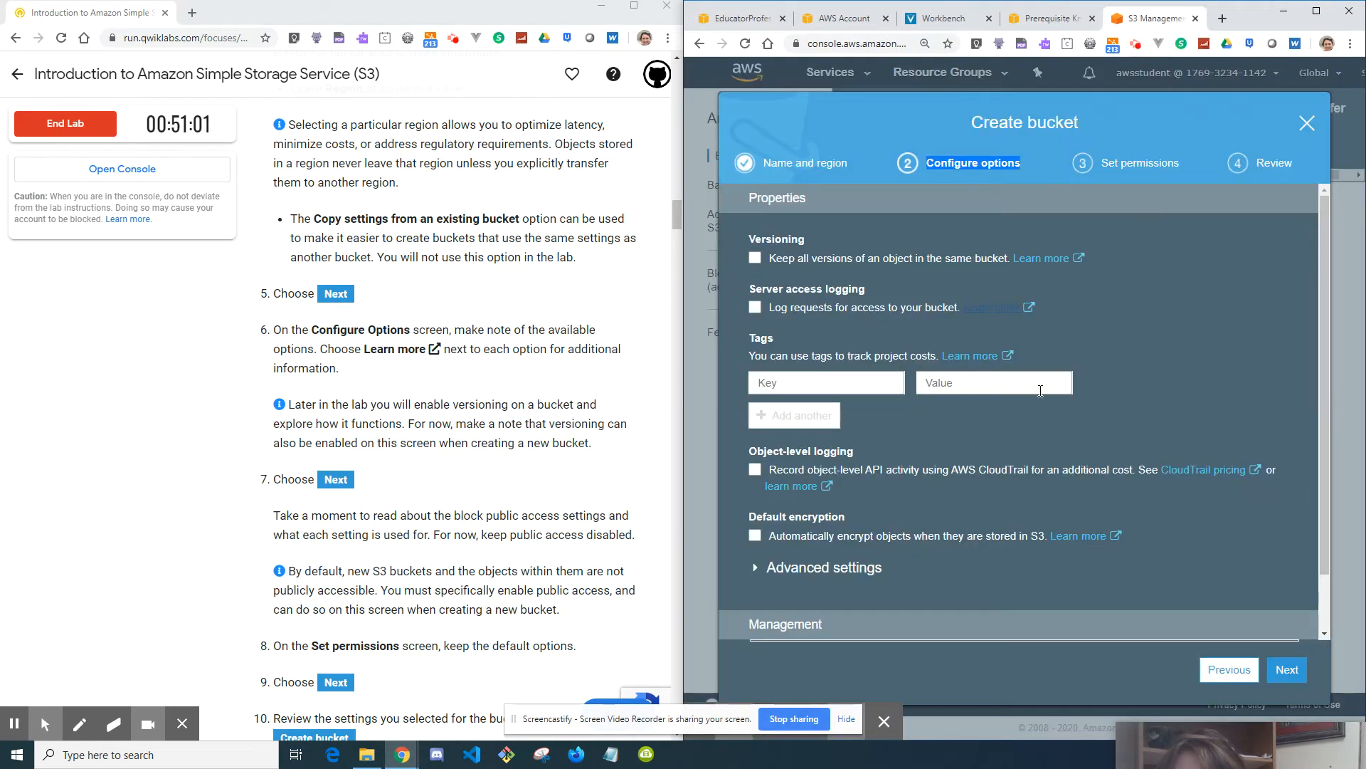
- Open the documentation on bucket tags, read how cost allocation tags use key-value pairs, and close it
scroll(1041, 391, down, 1)
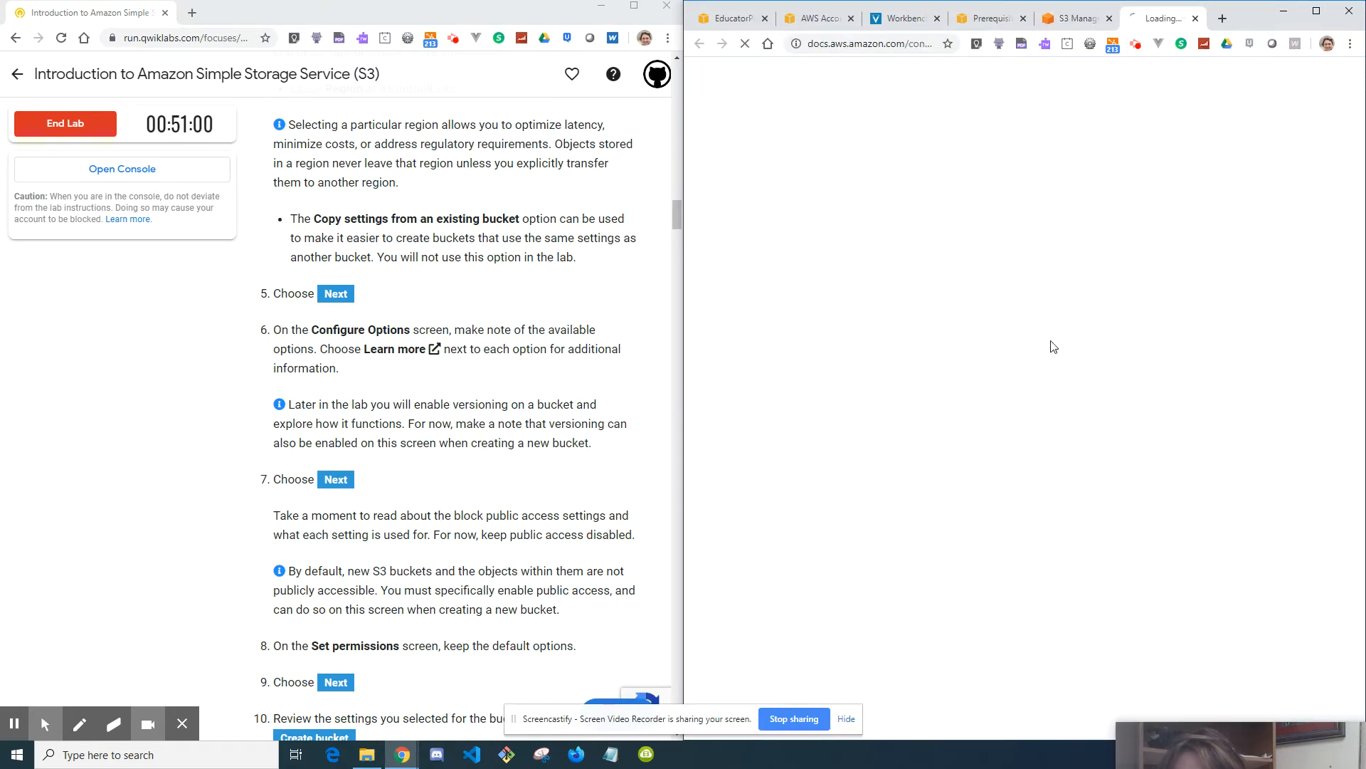
click(996, 292)
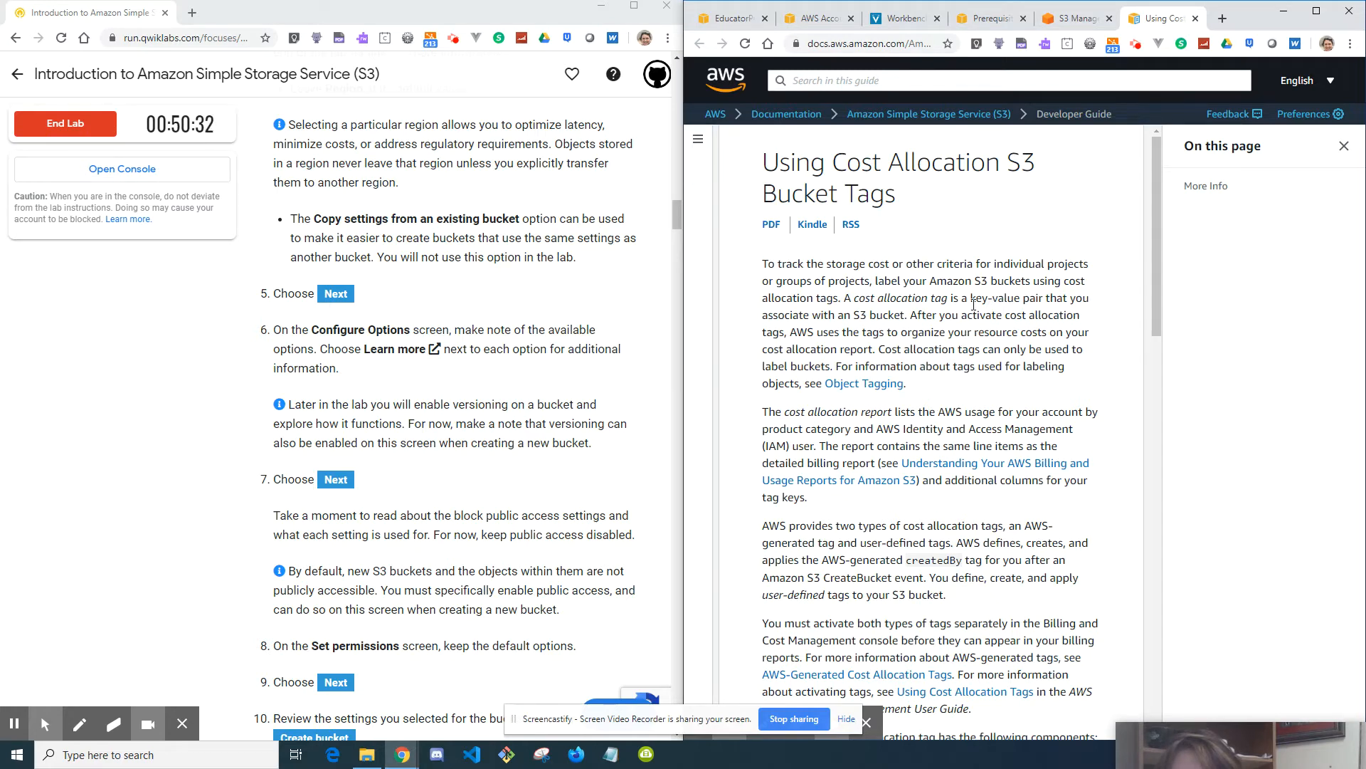
drag(972, 299, 1021, 298)
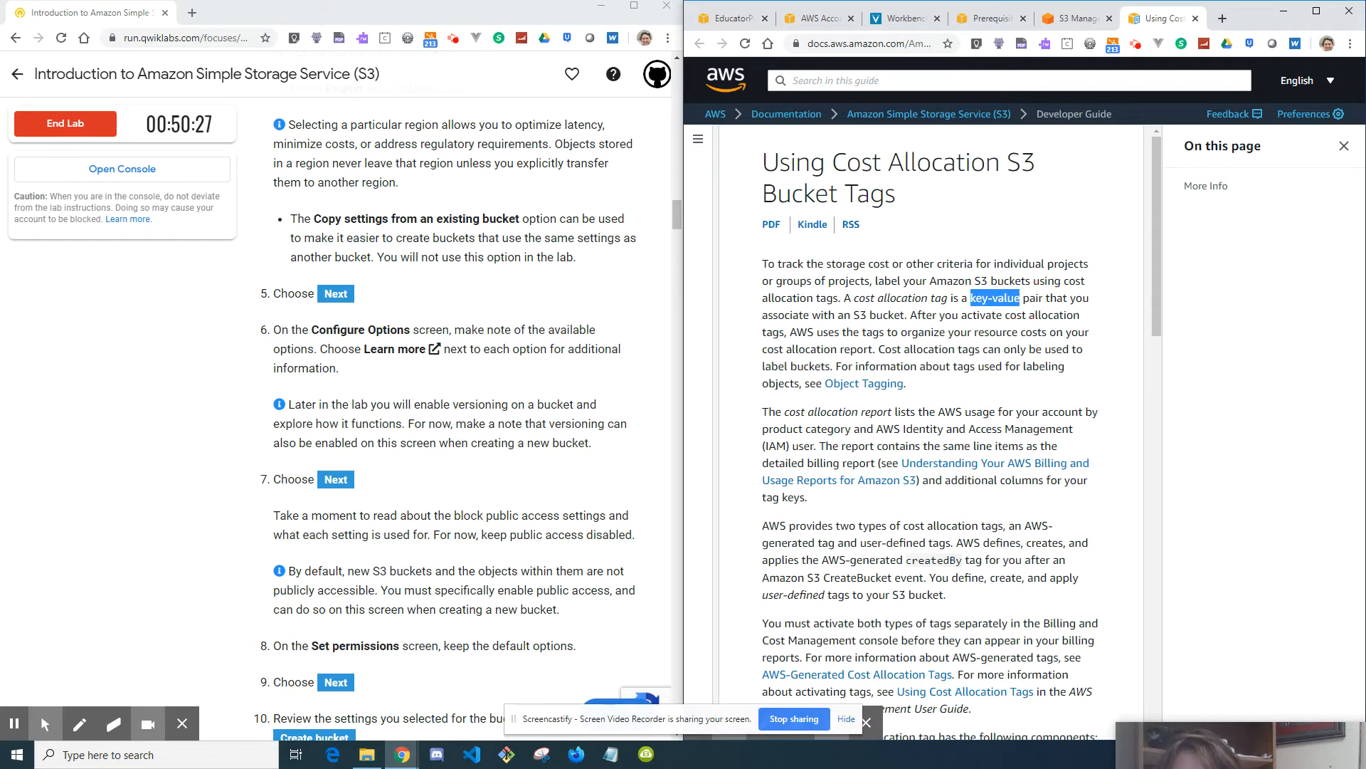
scroll(925, 427, down, 1)
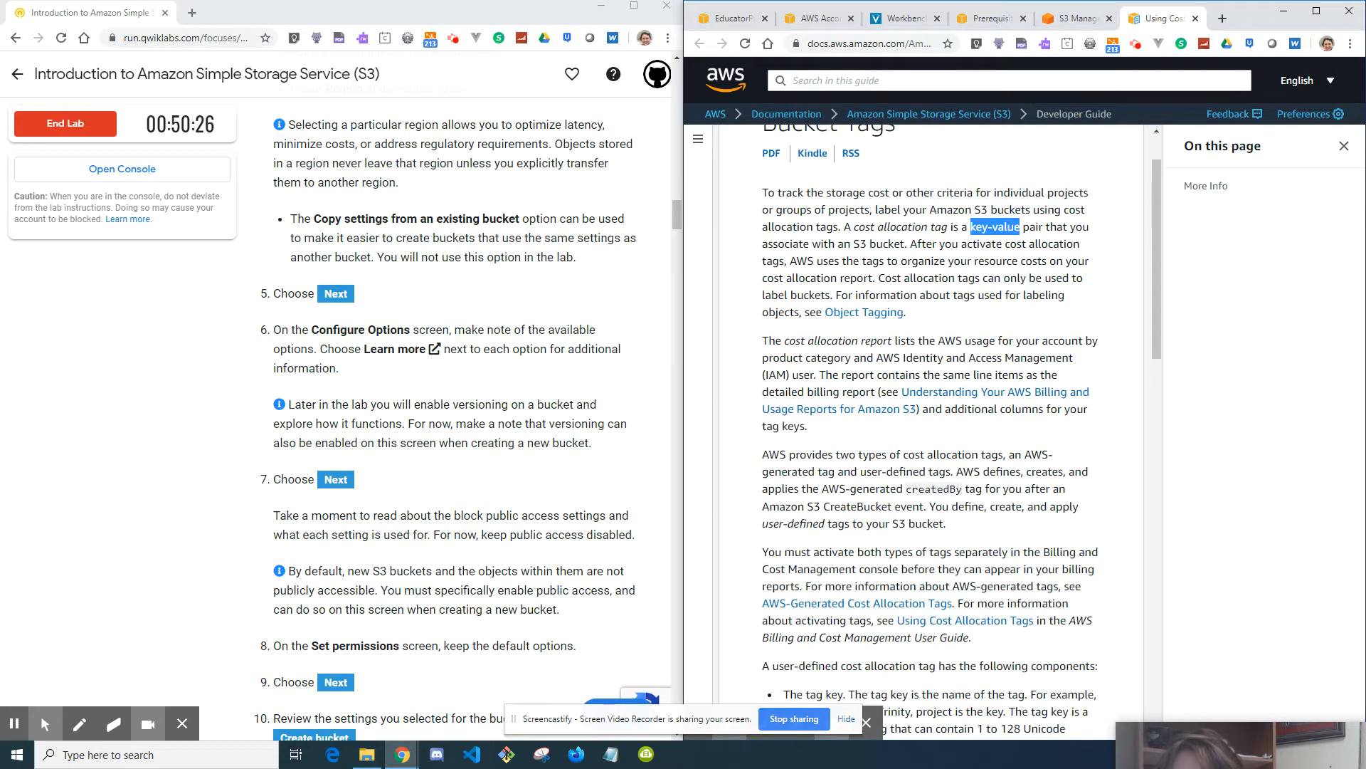
double_click(980, 229)
double_click(1007, 228)
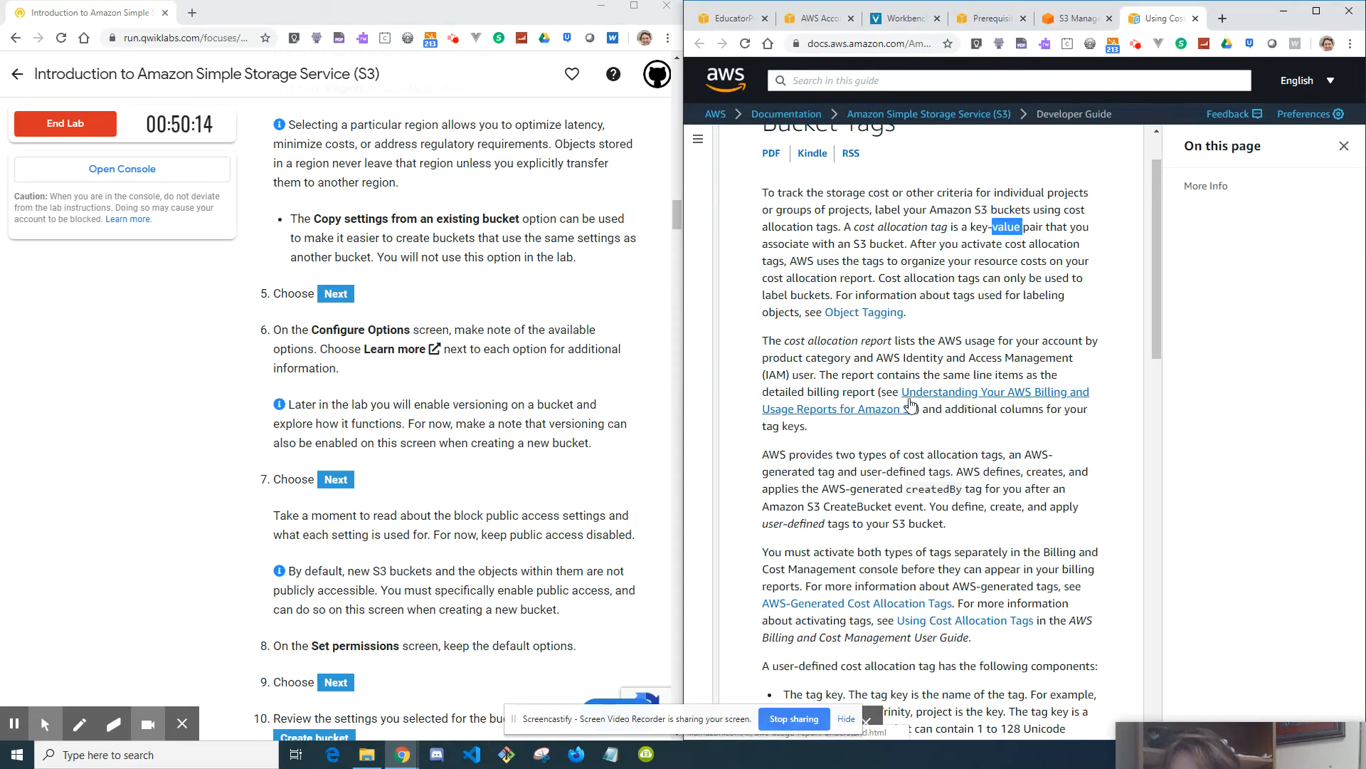
scroll(924, 358, down, 2)
scroll(923, 358, up, 1)
scroll(924, 358, up, 2)
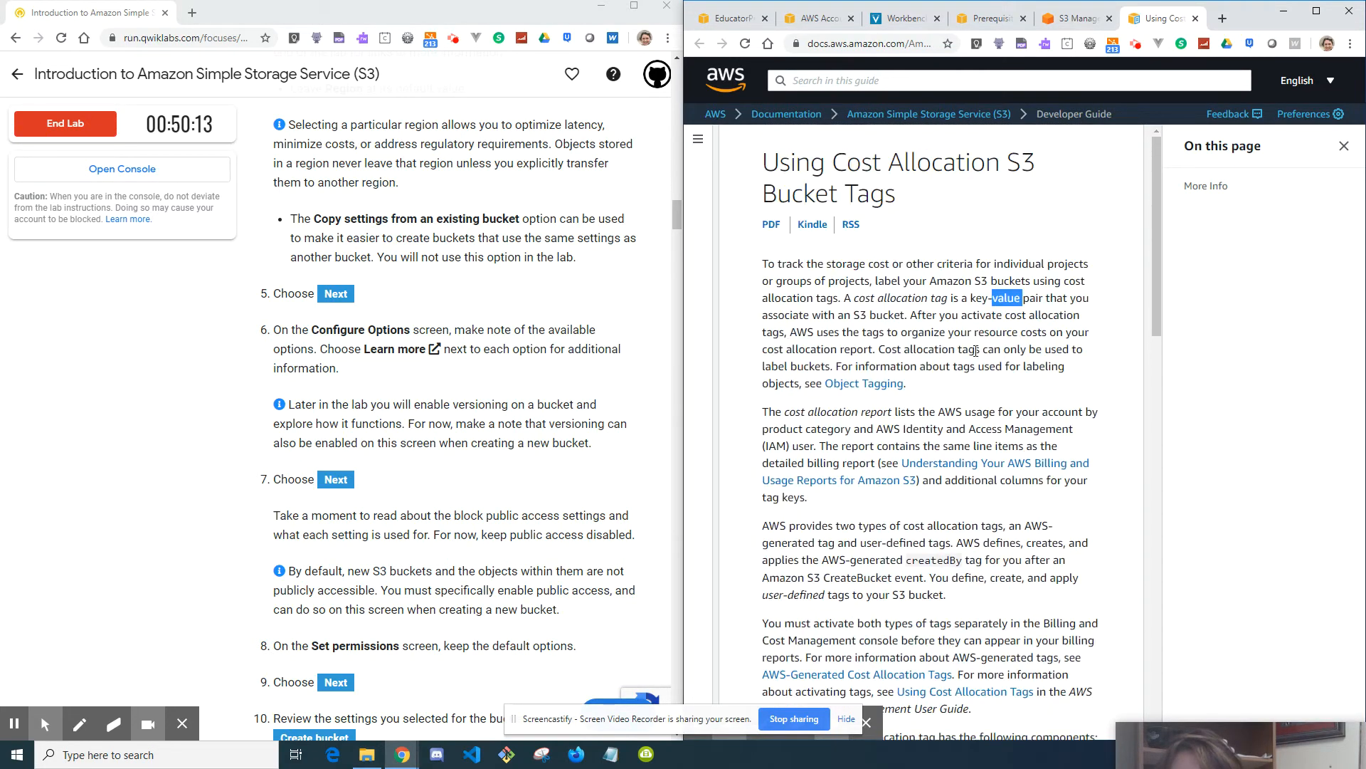
click(1196, 19)
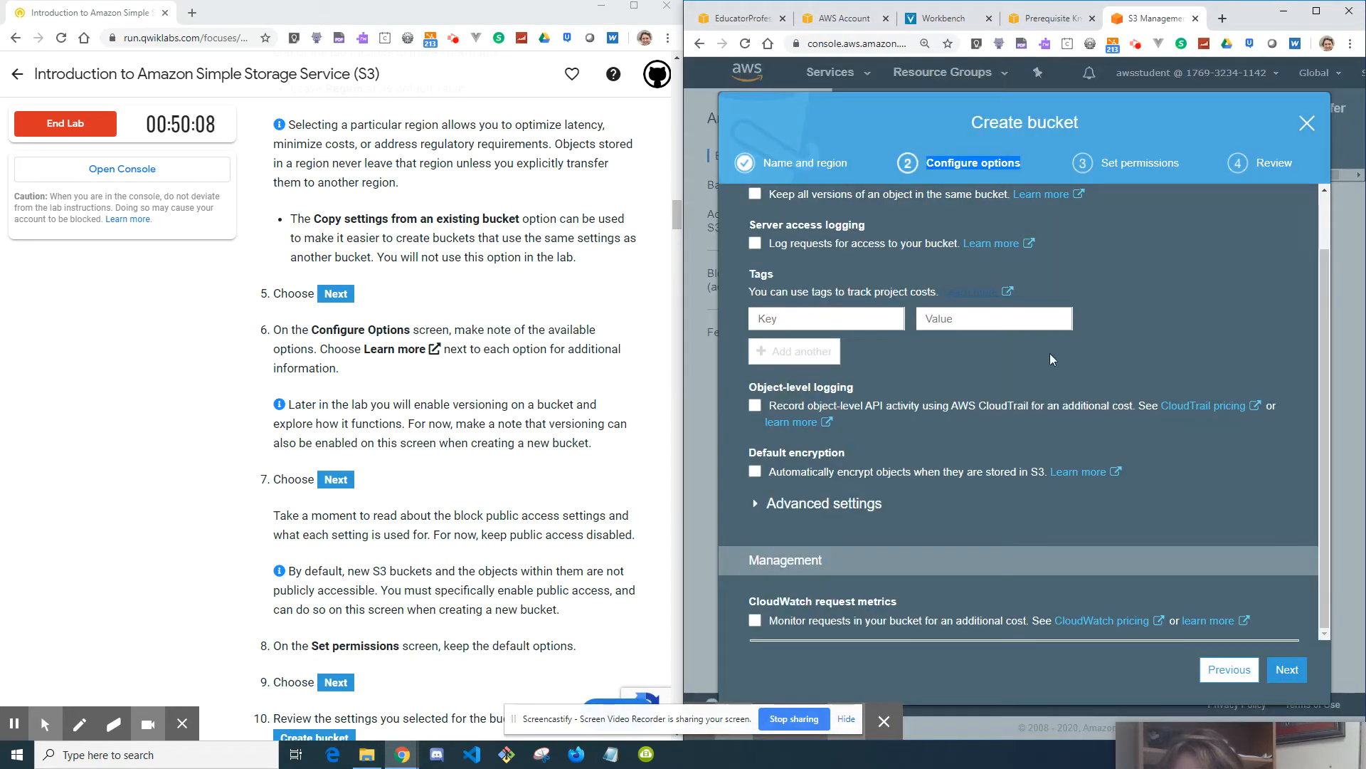
- Open the CloudTrail pricing page from object-level logging, review when S3 and event charges apply, and close it
click(1256, 406)
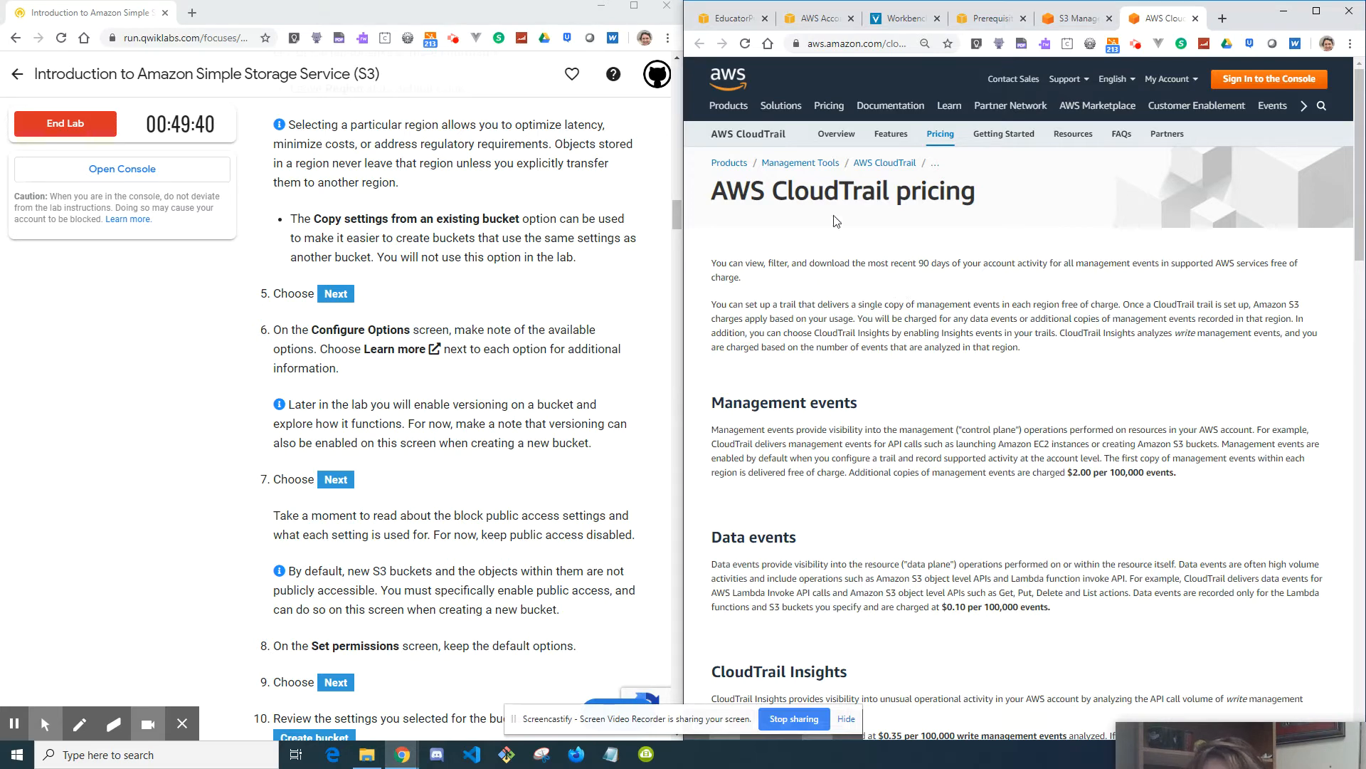
click(777, 187)
drag(825, 187, 893, 202)
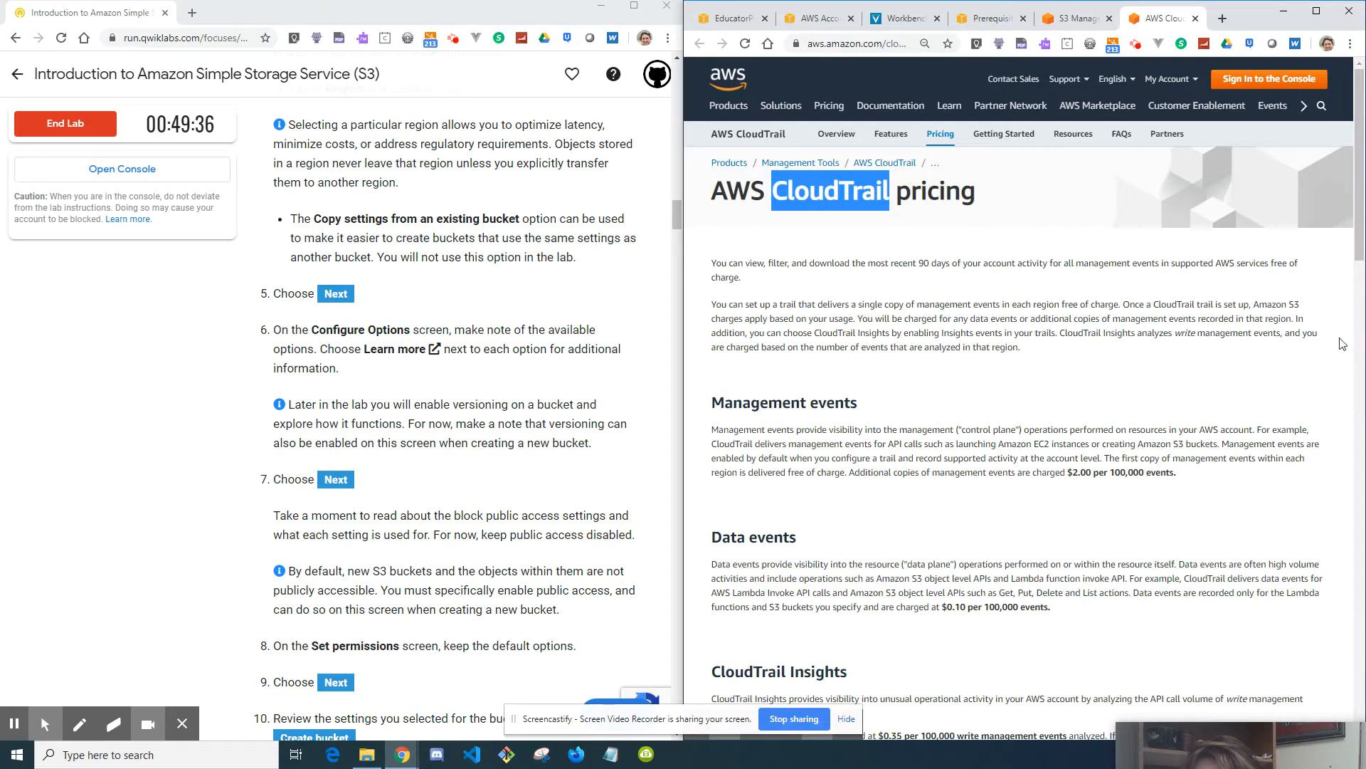
drag(1288, 306, 1291, 318)
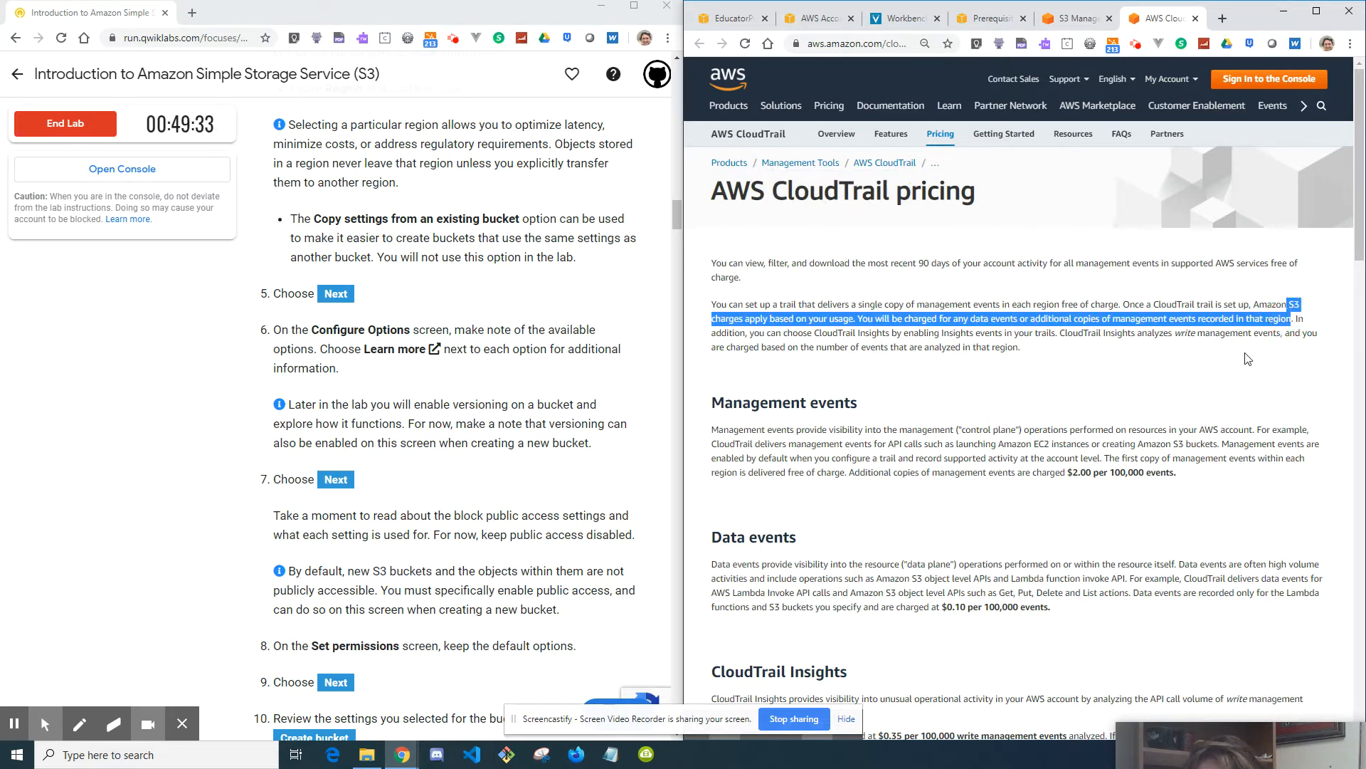
double_click(816, 191)
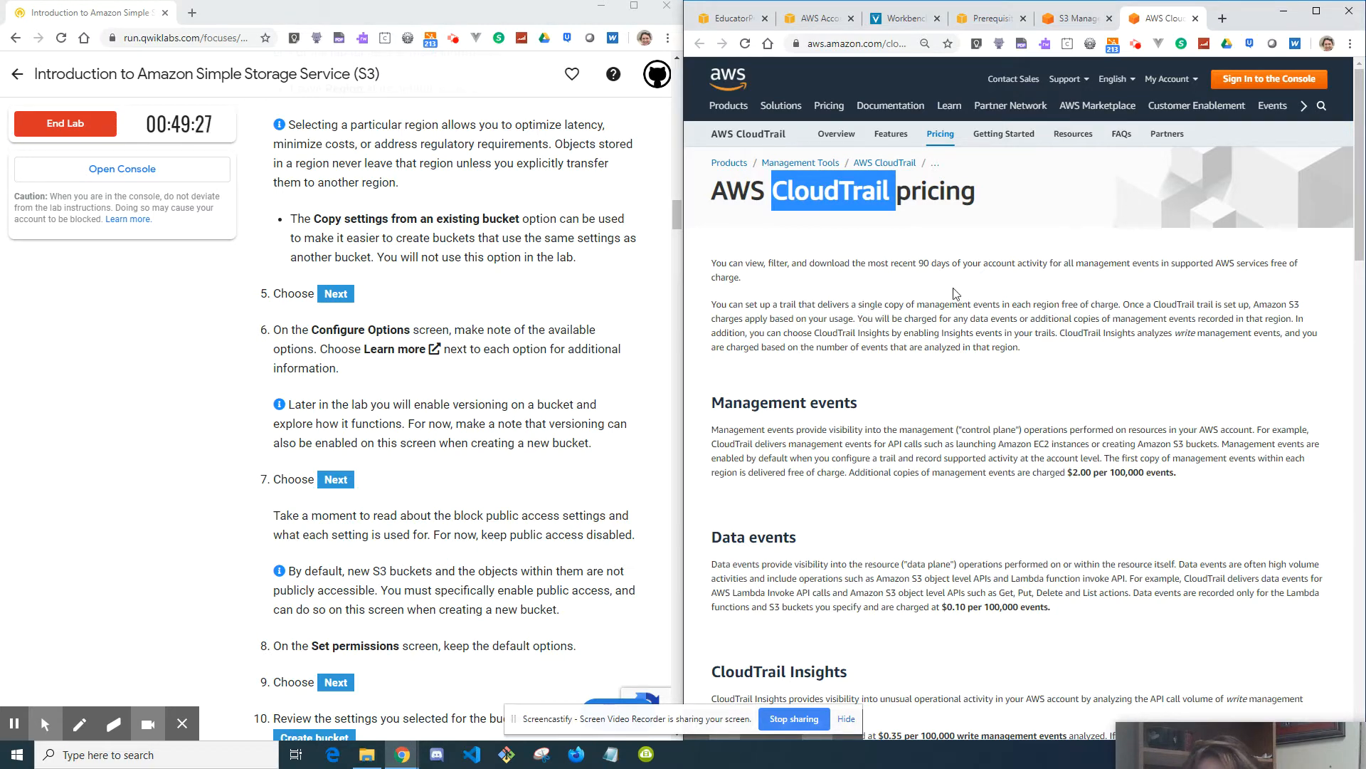
click(1196, 20)
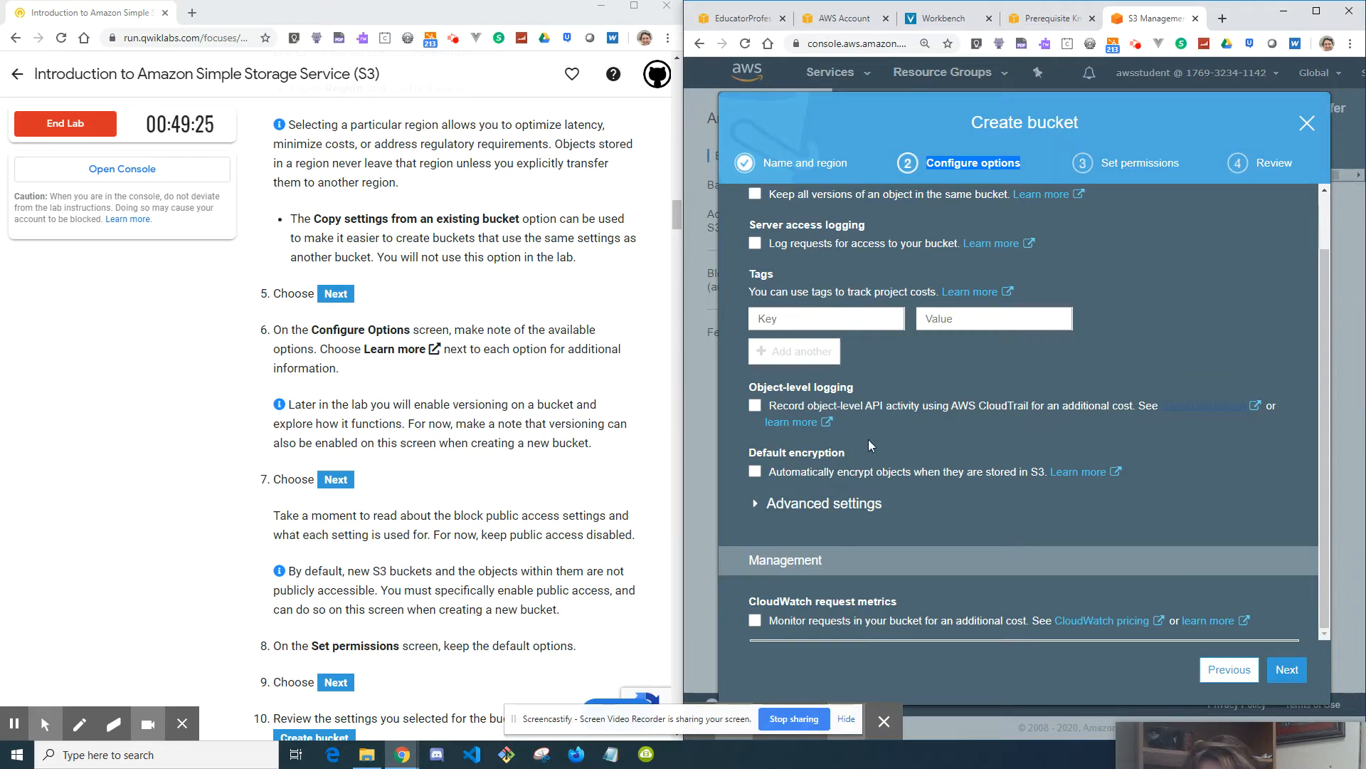
- Open the documentation on default encryption, compare server-side with client-side encryption, and close it
click(1114, 473)
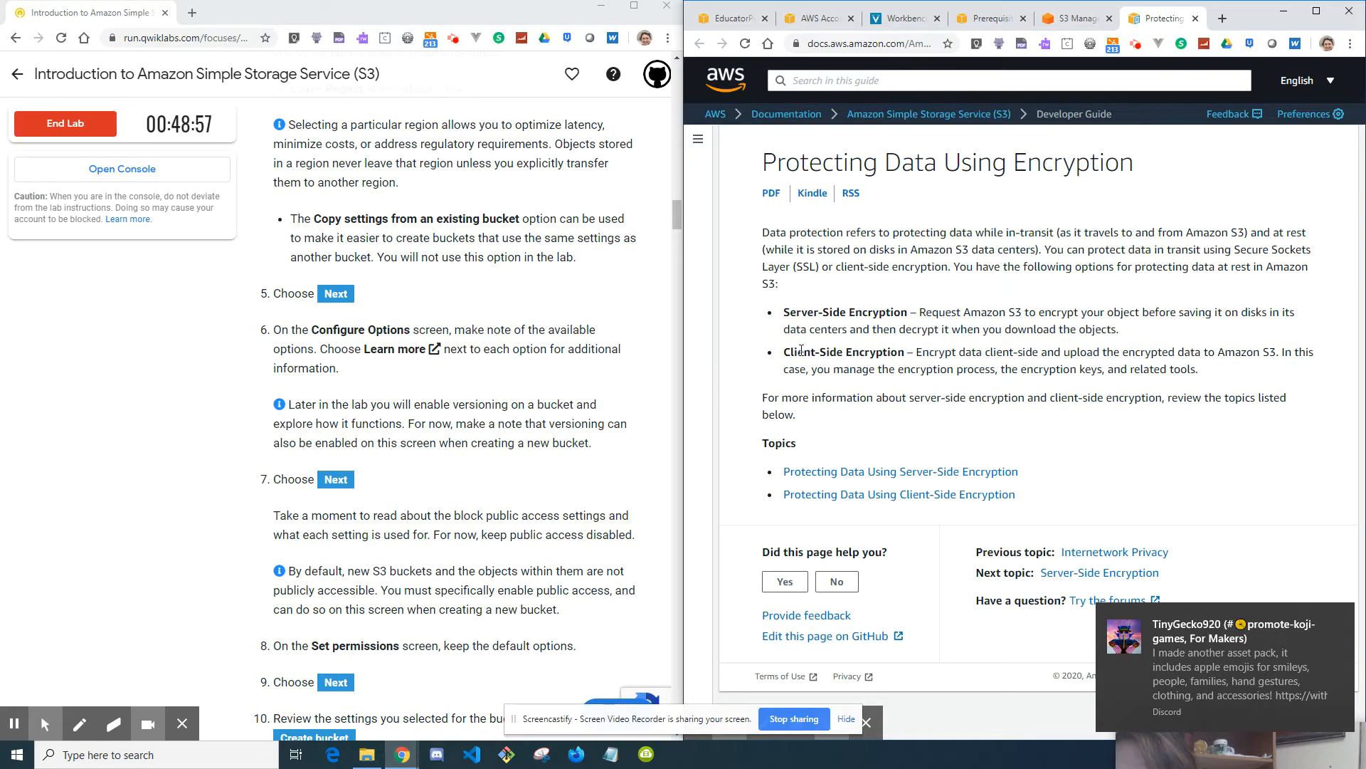
drag(797, 351, 885, 350)
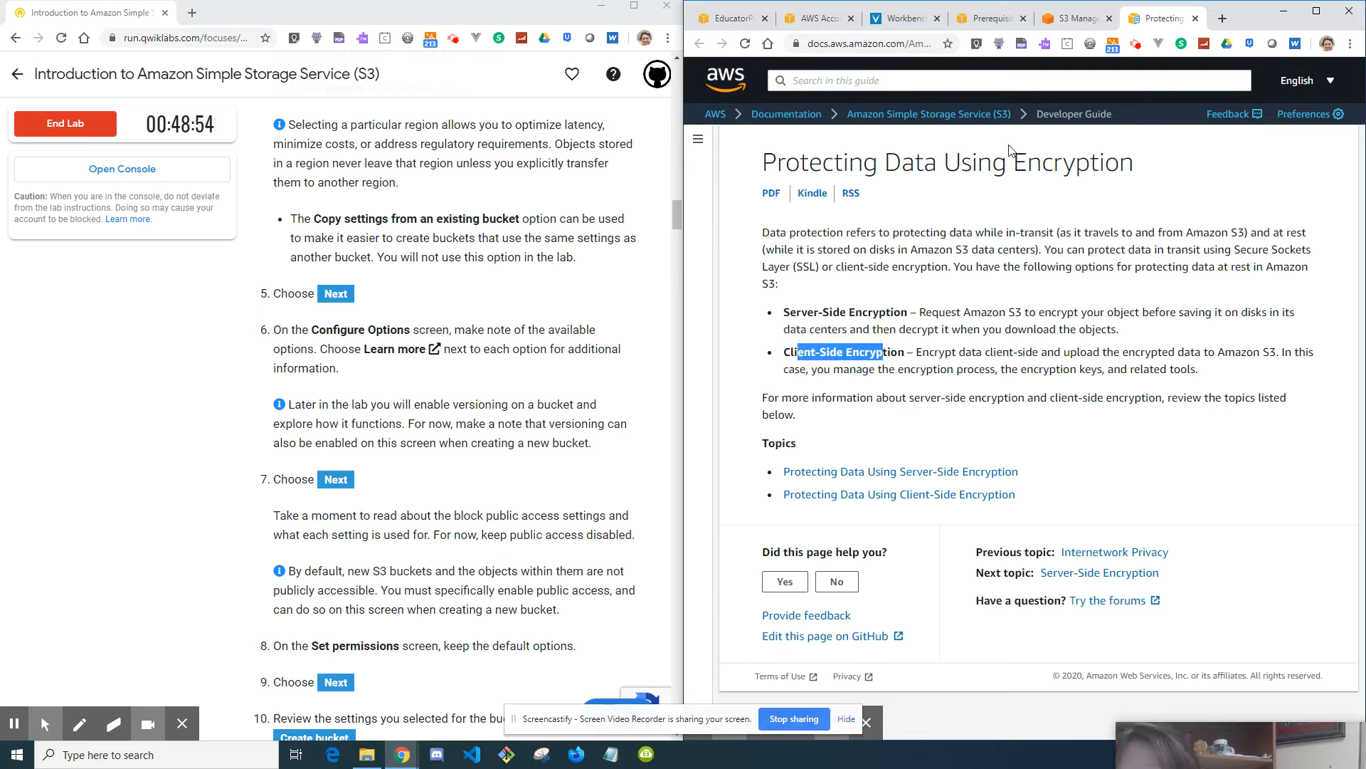
click(1196, 19)
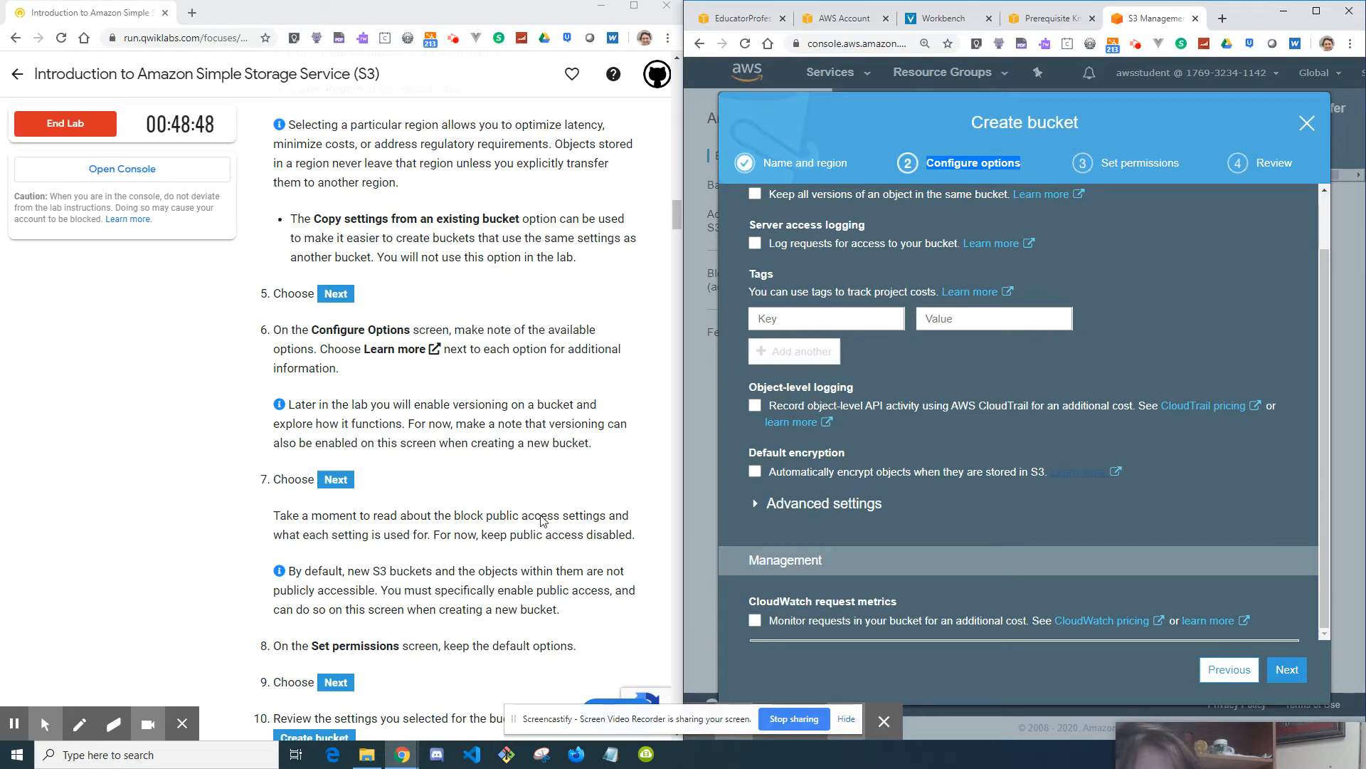
- Read the lab's remaining Task 1 instructions, keep the default configuration options, and continue to the bucket's permission settings
scroll(542, 520, down, 1)
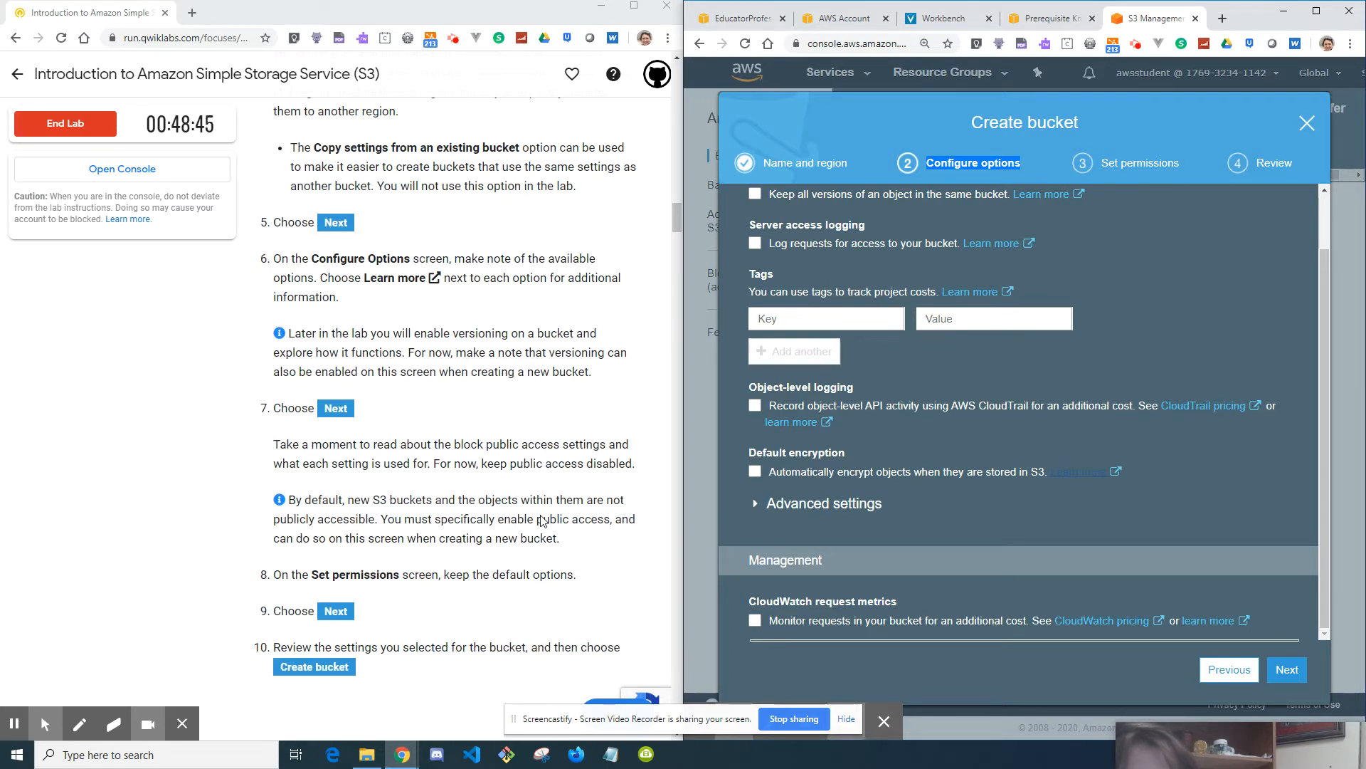
scroll(543, 520, down, 1)
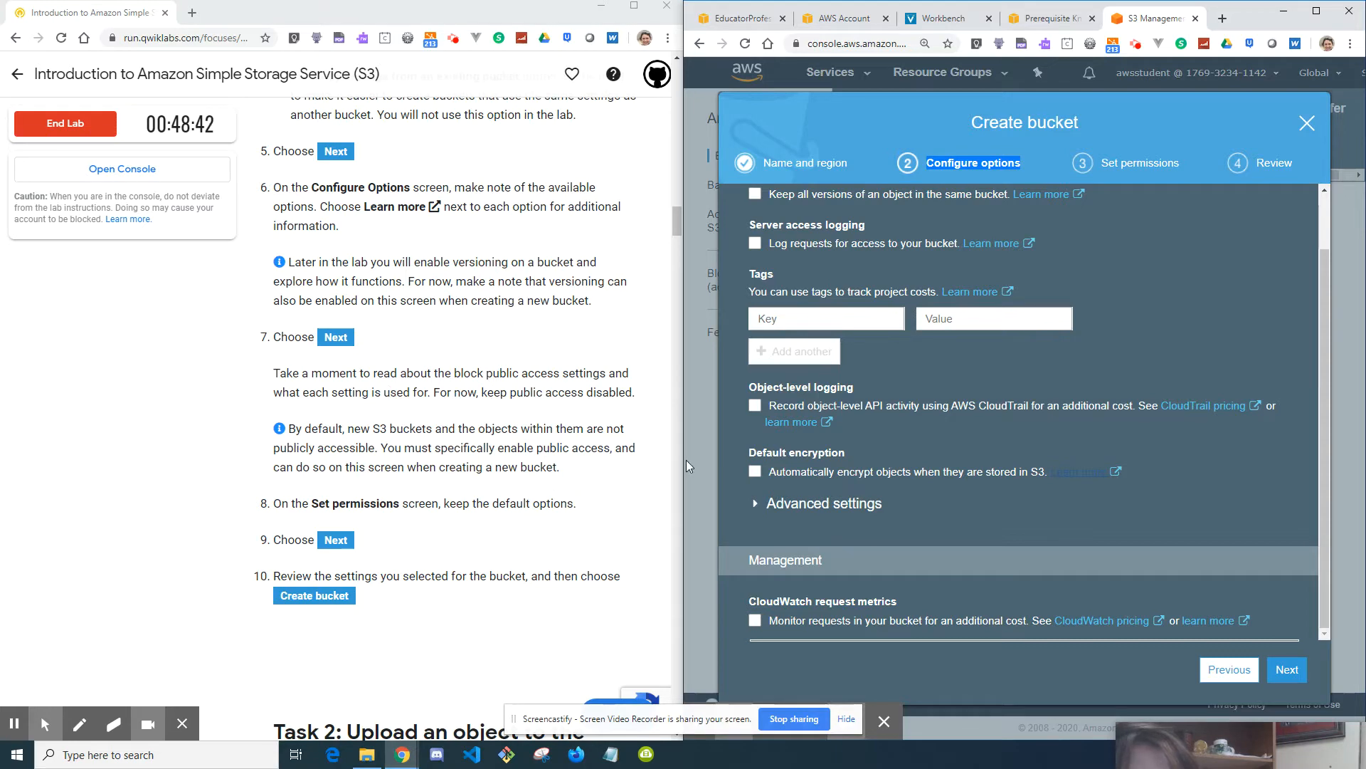
click(1288, 669)
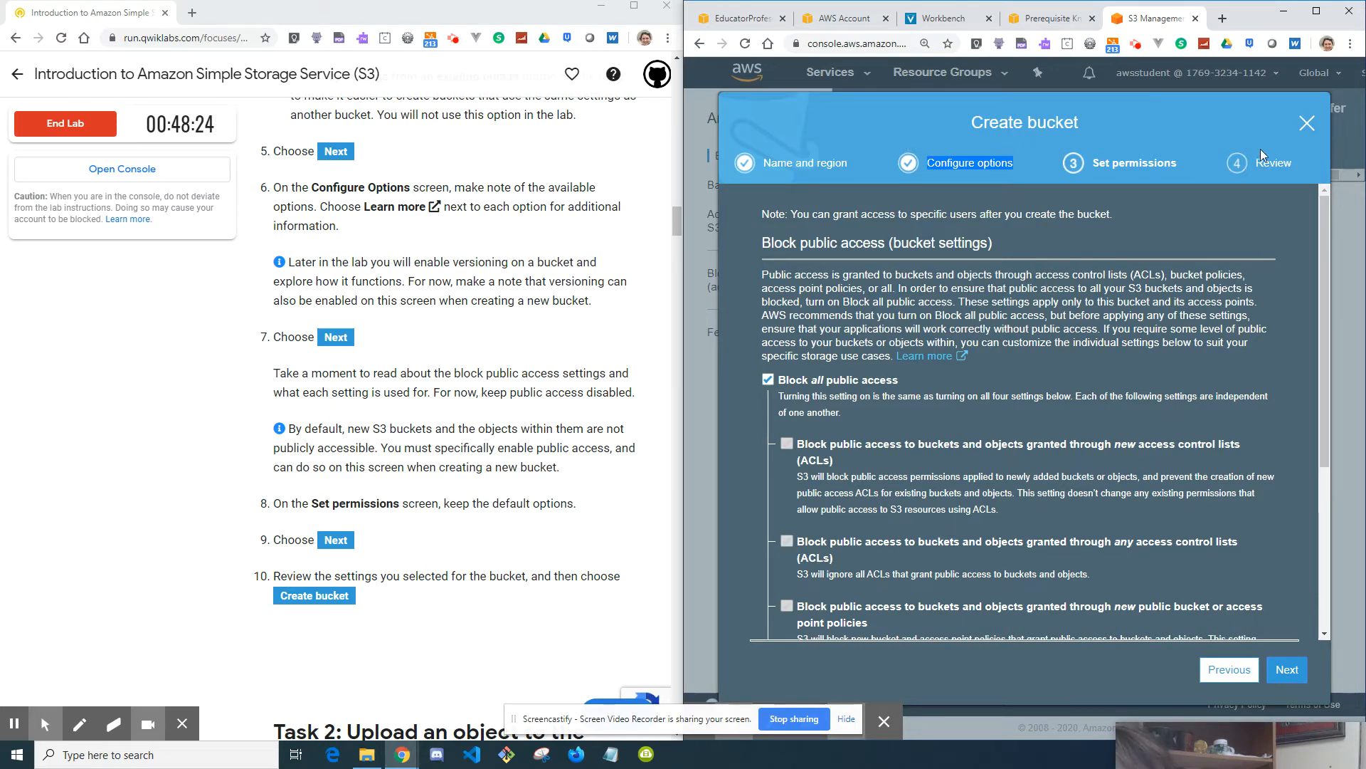
double_click(367, 74)
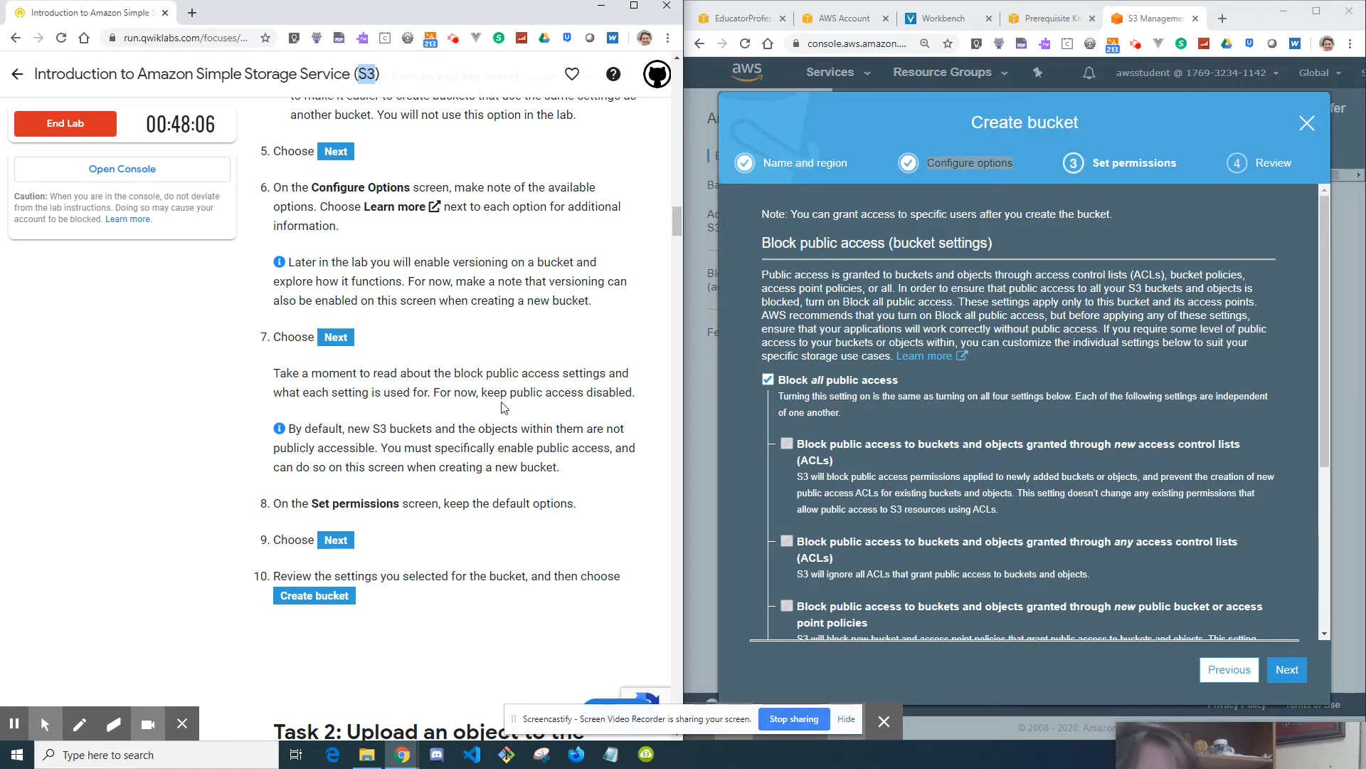
- Open the documentation on blocking public access to S3 buckets, read how access status is labelled and filtered, and close it
scroll(350, 373, down, 1)
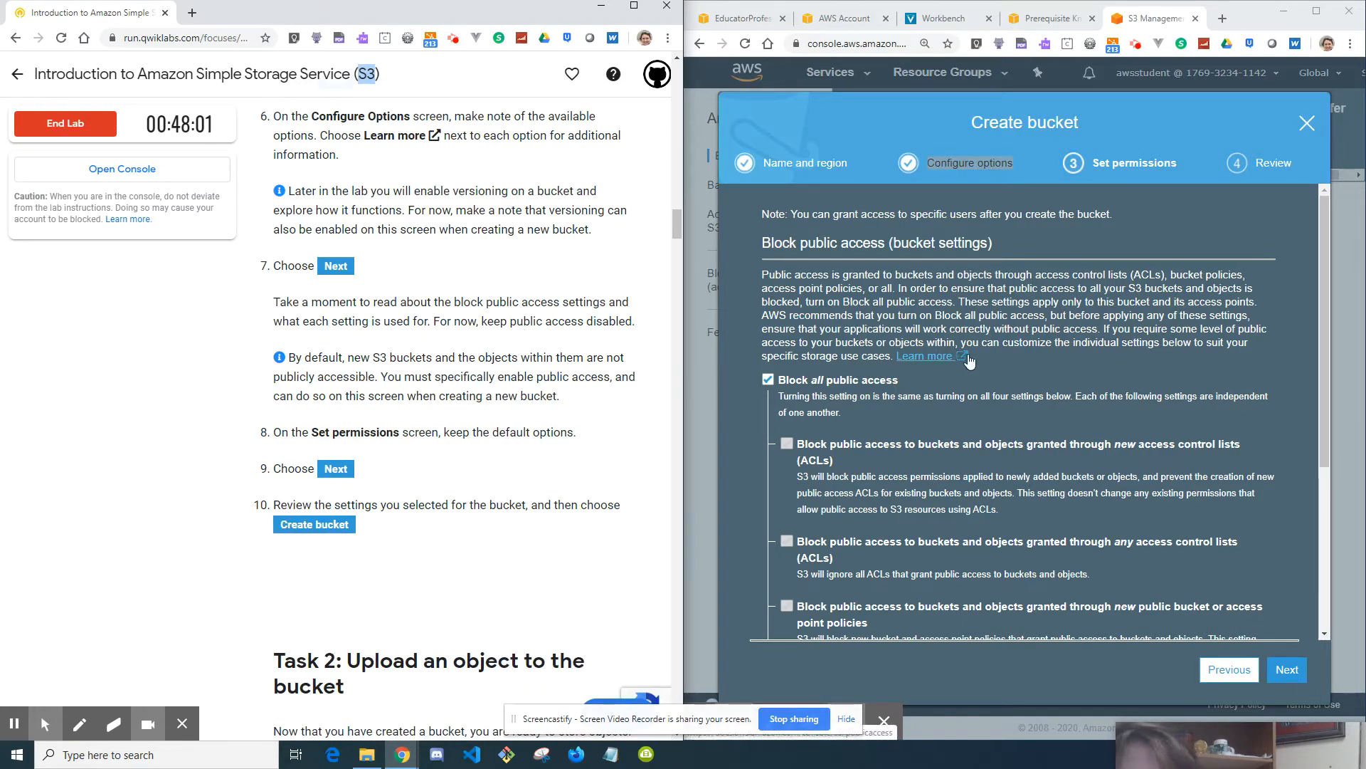
click(965, 363)
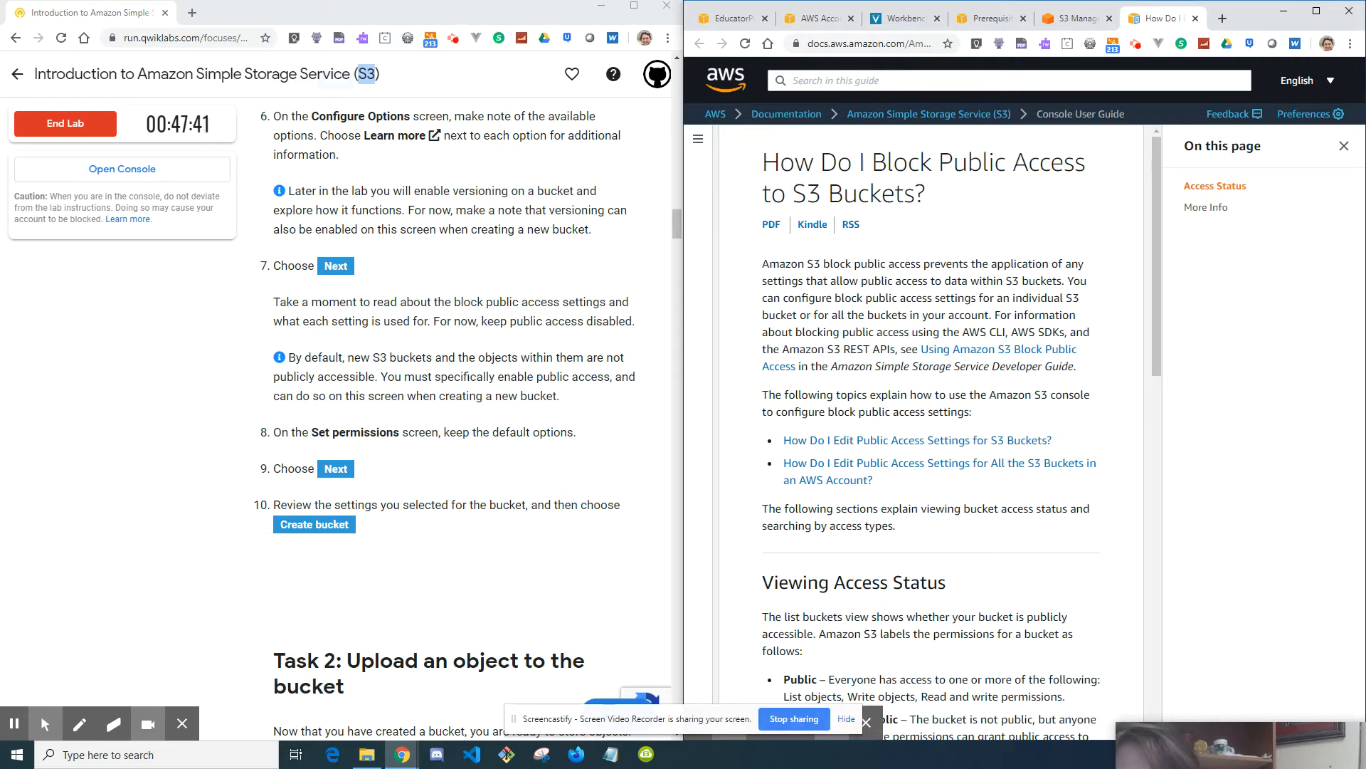
scroll(1111, 300, down, 7)
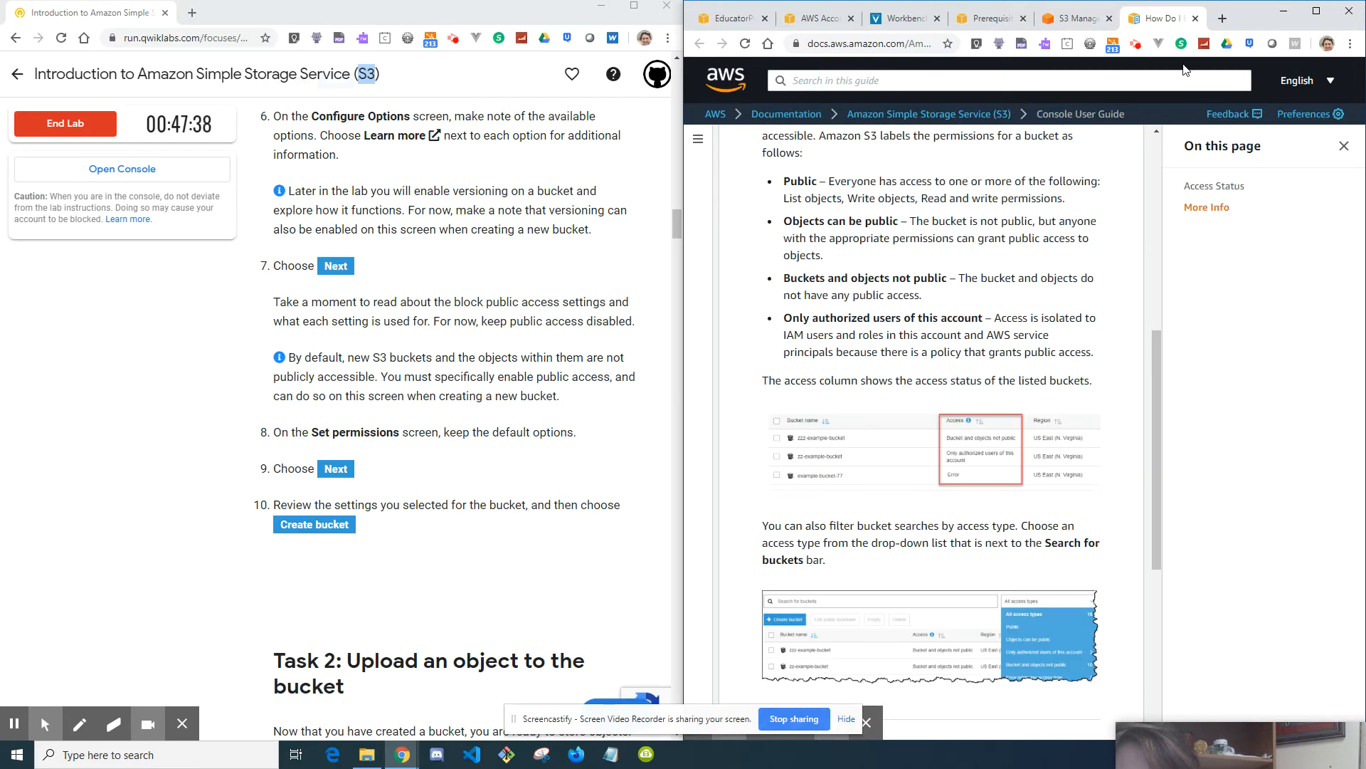
click(1196, 19)
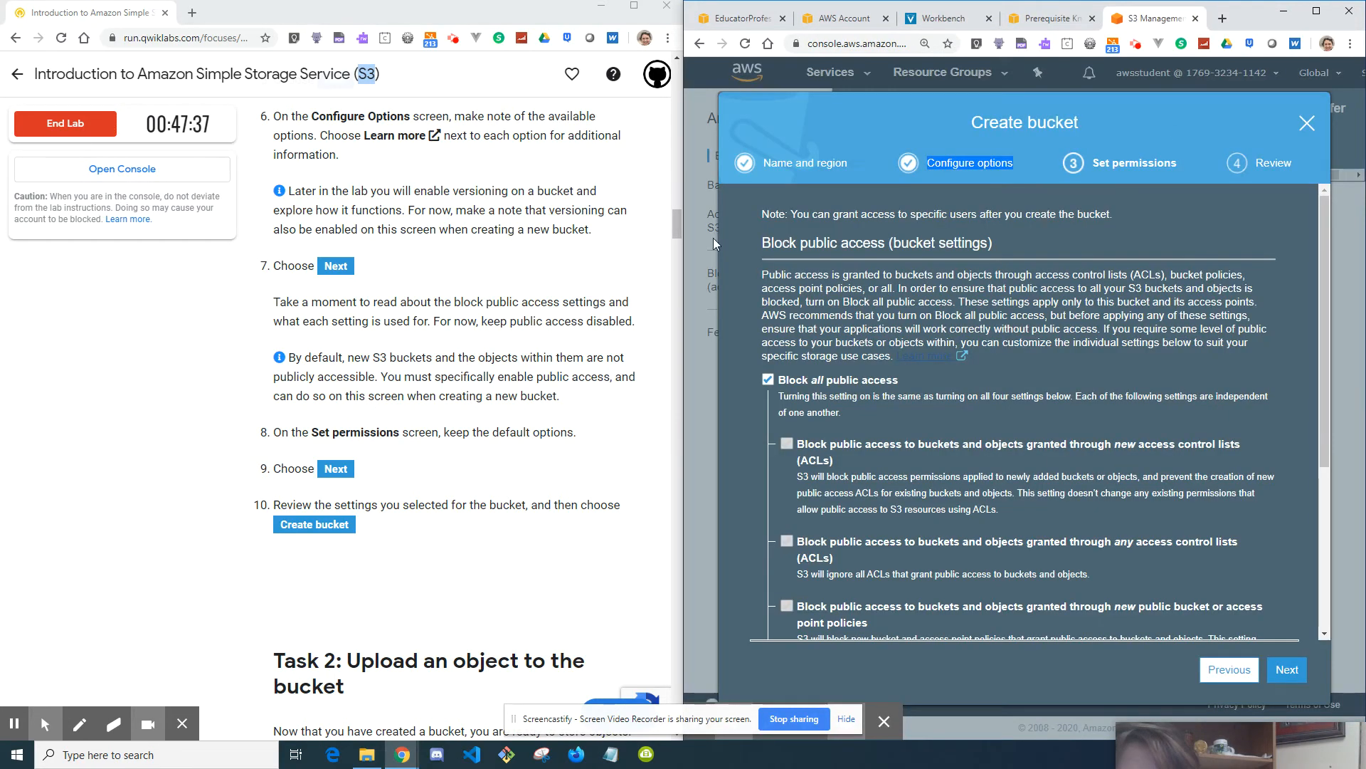
- Examine the Block all public access options, keep the default permissions for the bucket, and continue to the review
scroll(546, 450, down, 1)
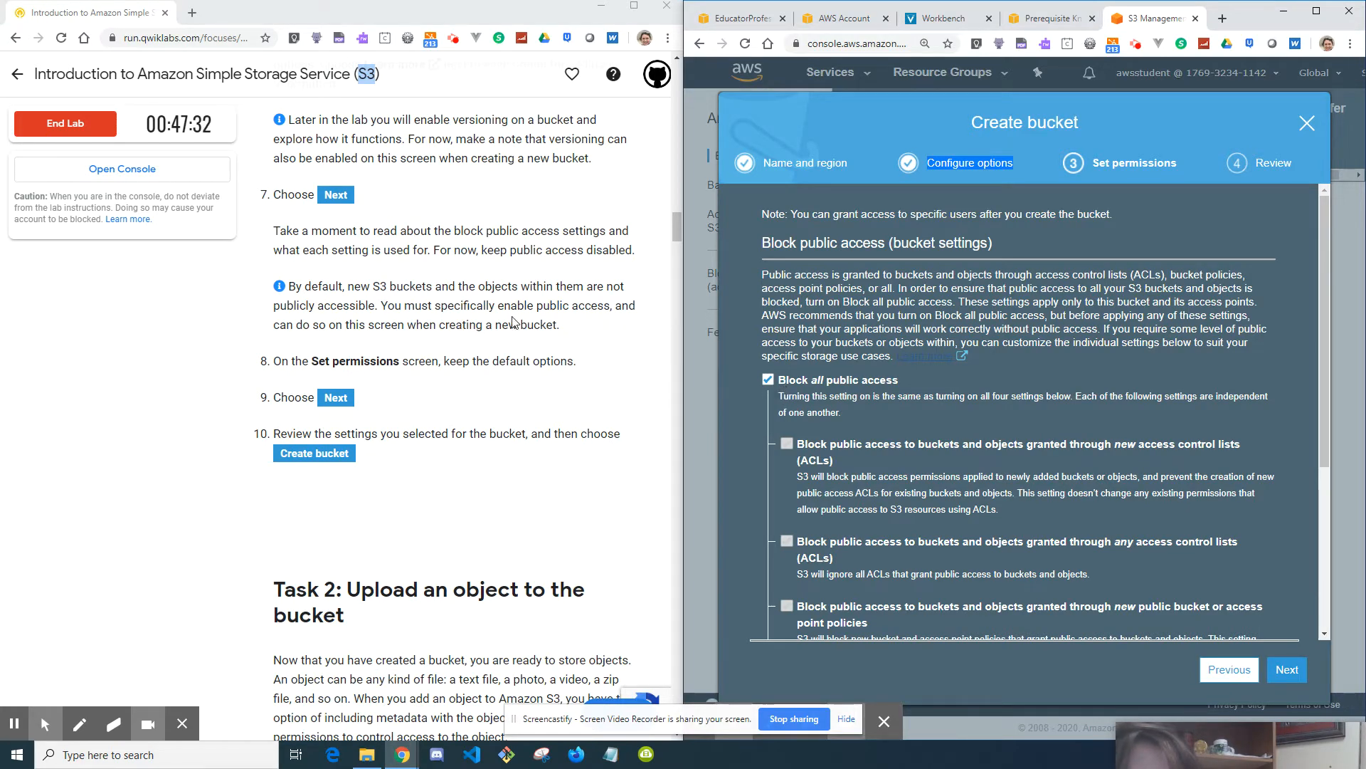
click(316, 291)
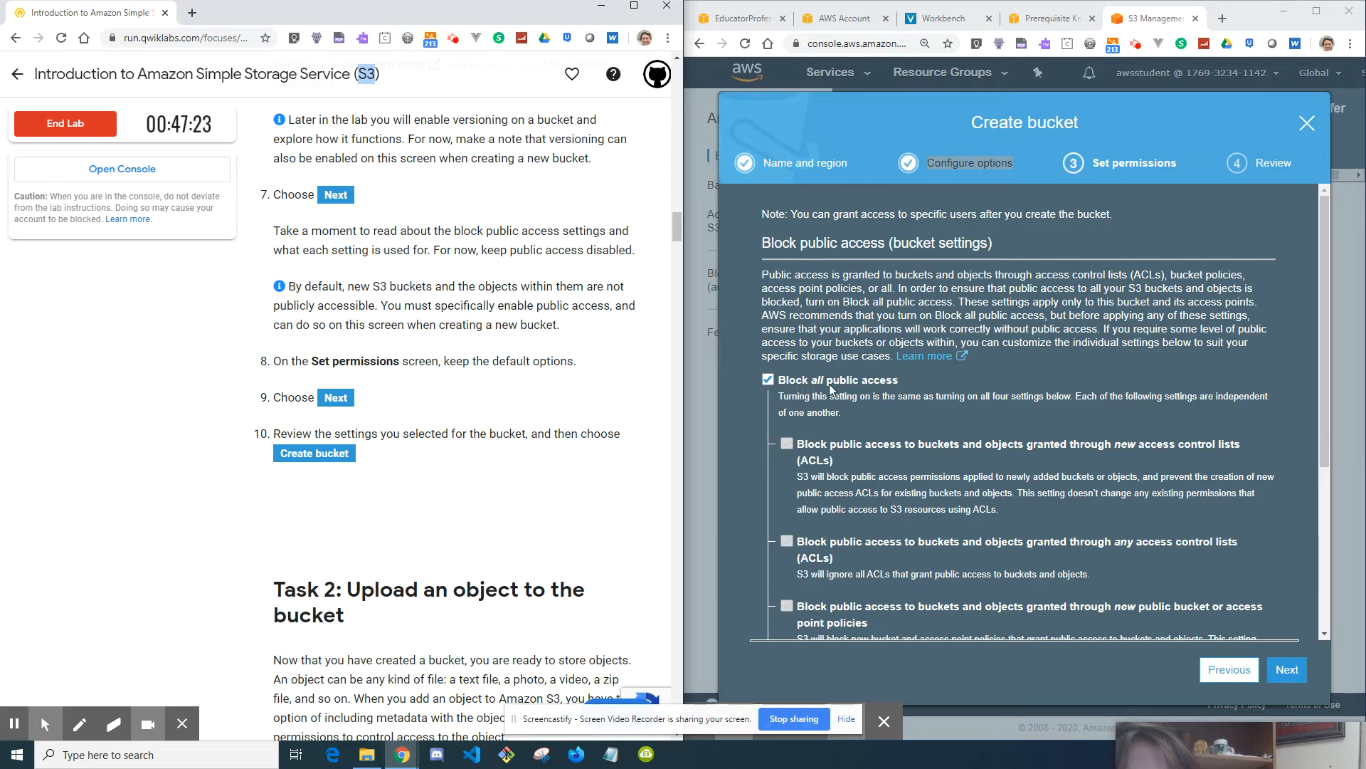
drag(899, 383, 781, 385)
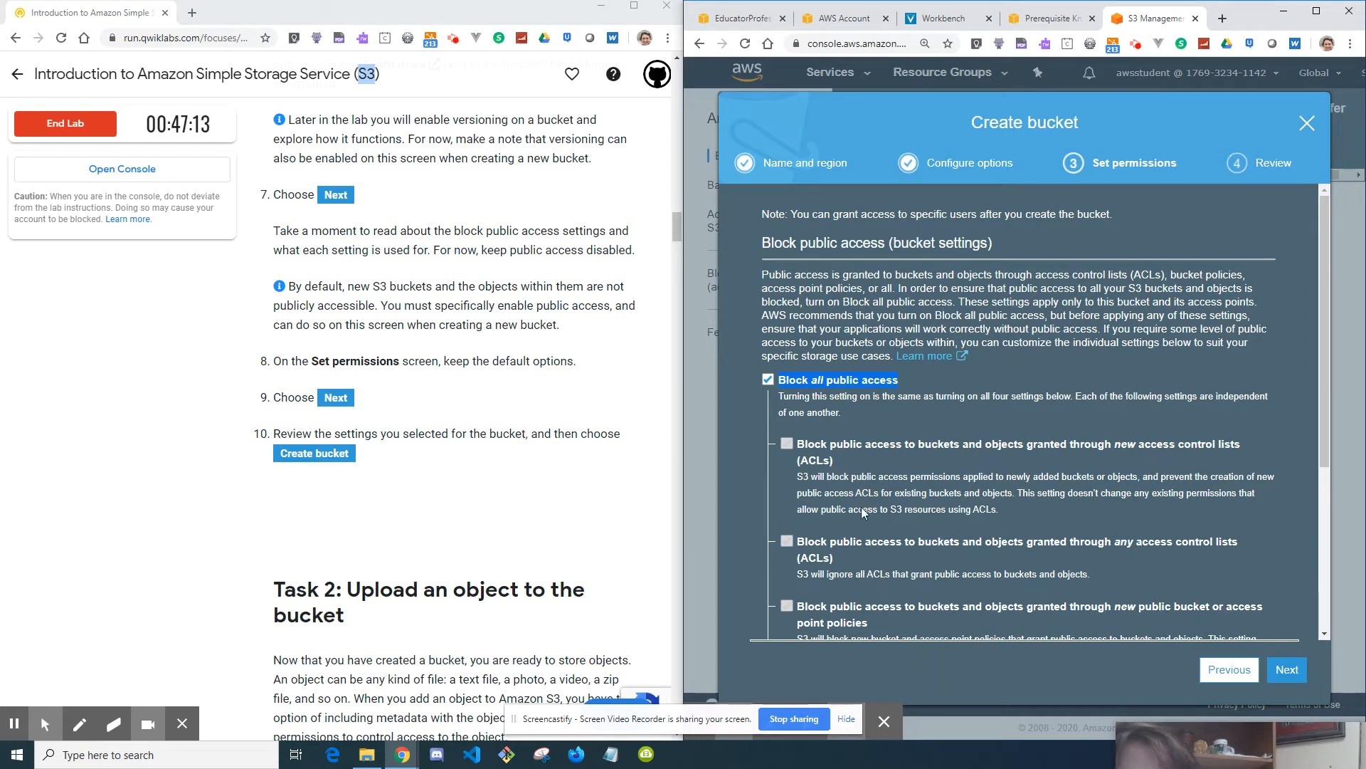
scroll(1010, 272, down, 2)
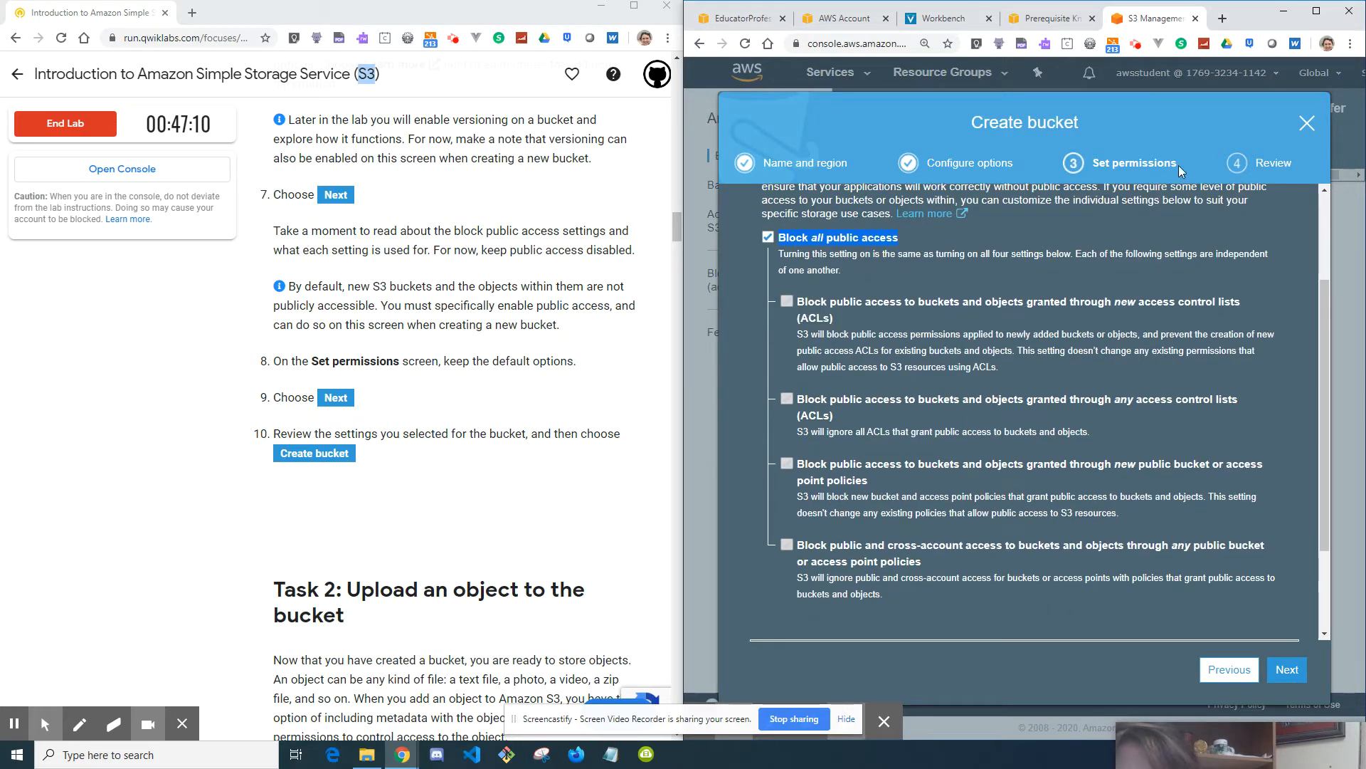
drag(1179, 165, 1089, 164)
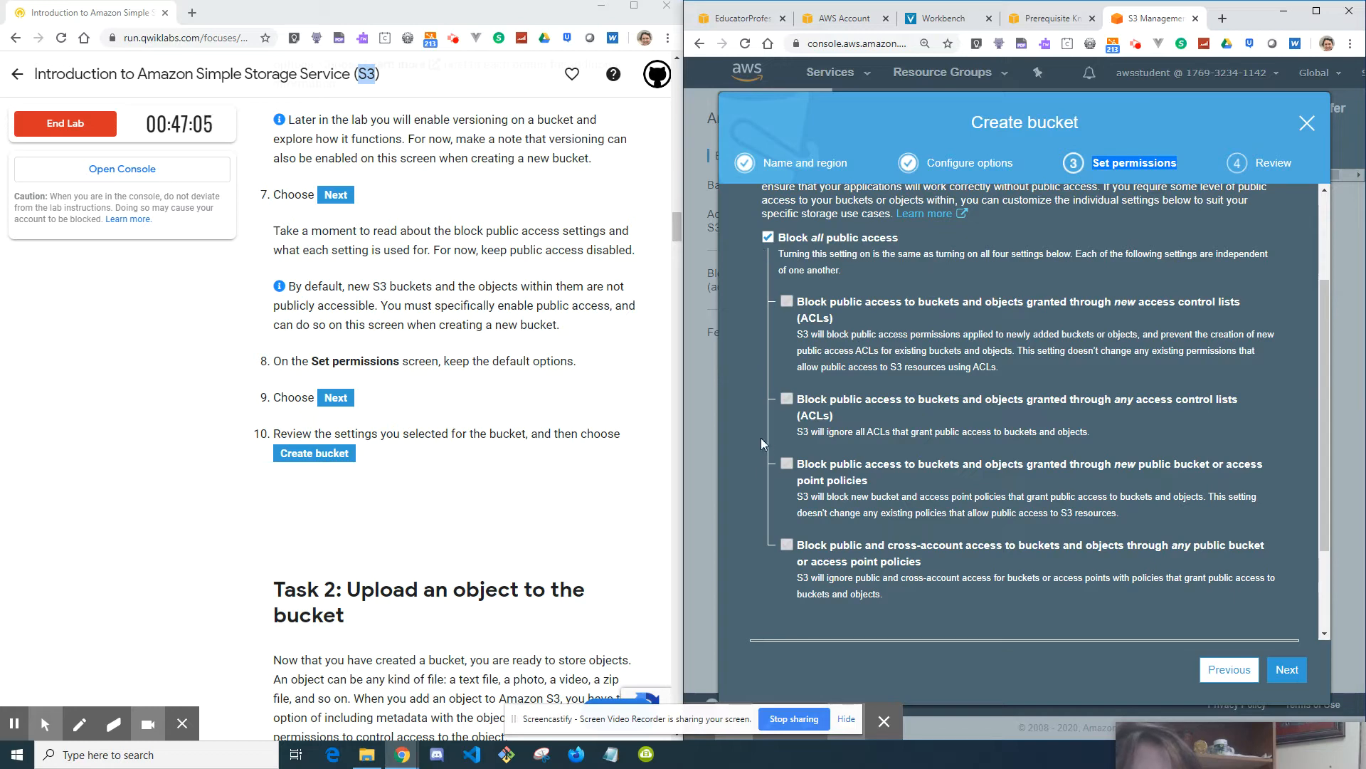
click(1288, 669)
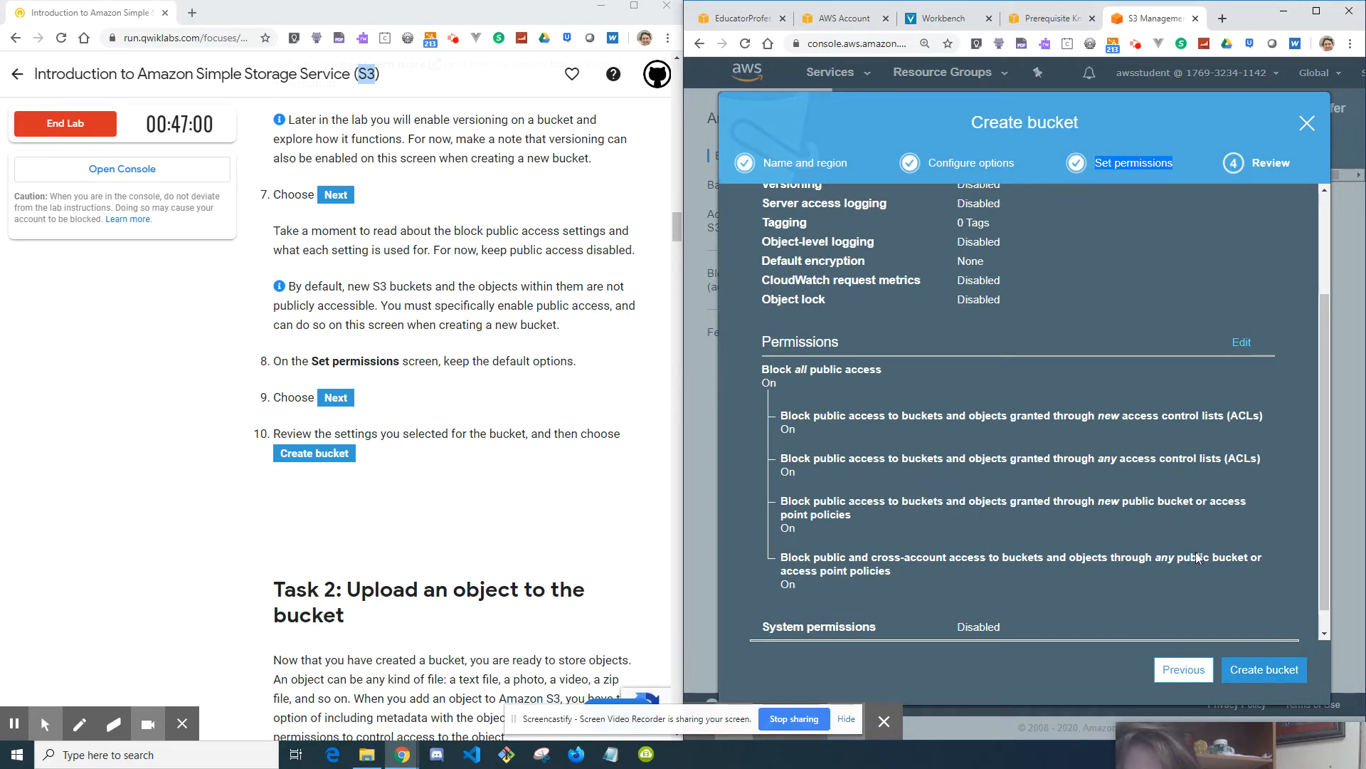
- Review the chosen settings, create the bucket mybucket120, and collapse the S3 side navigation beside the bucket list
scroll(1268, 625, down, 2)
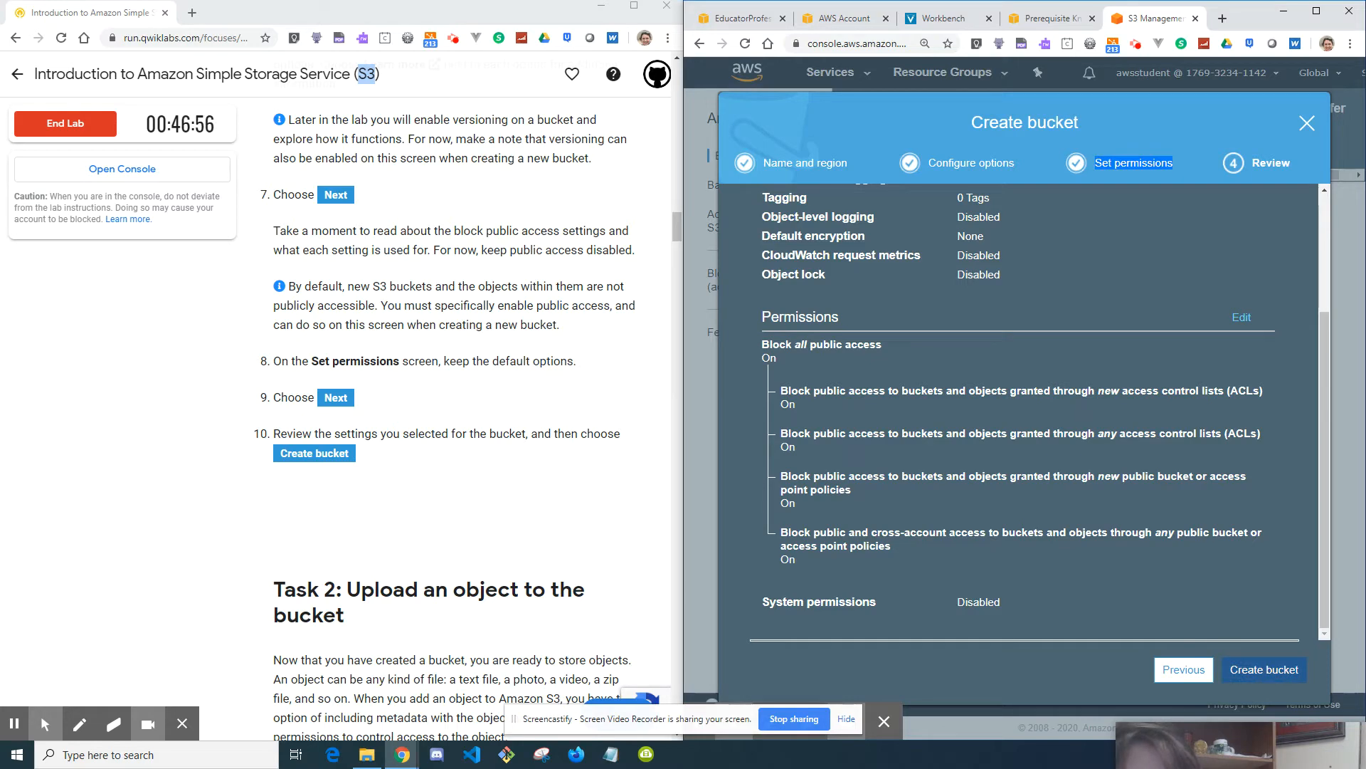
click(1266, 674)
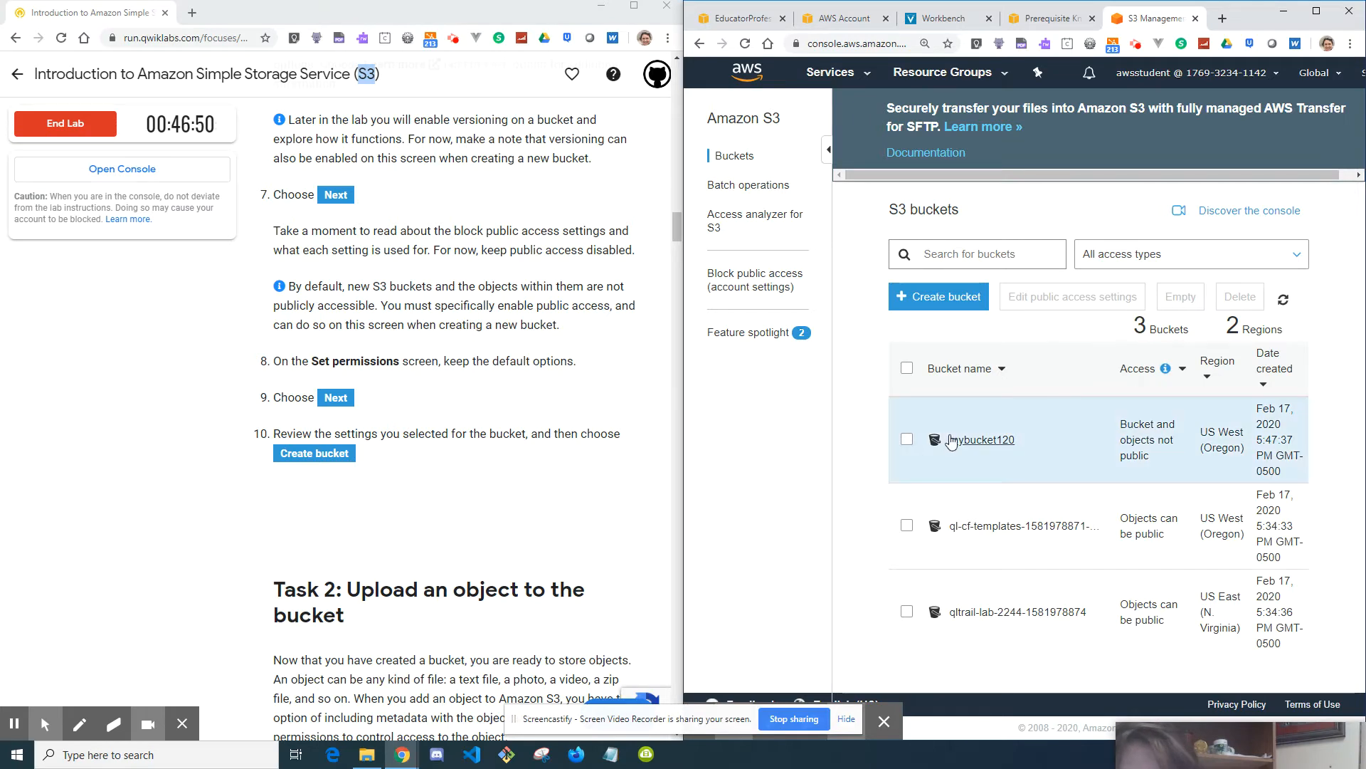
click(828, 150)
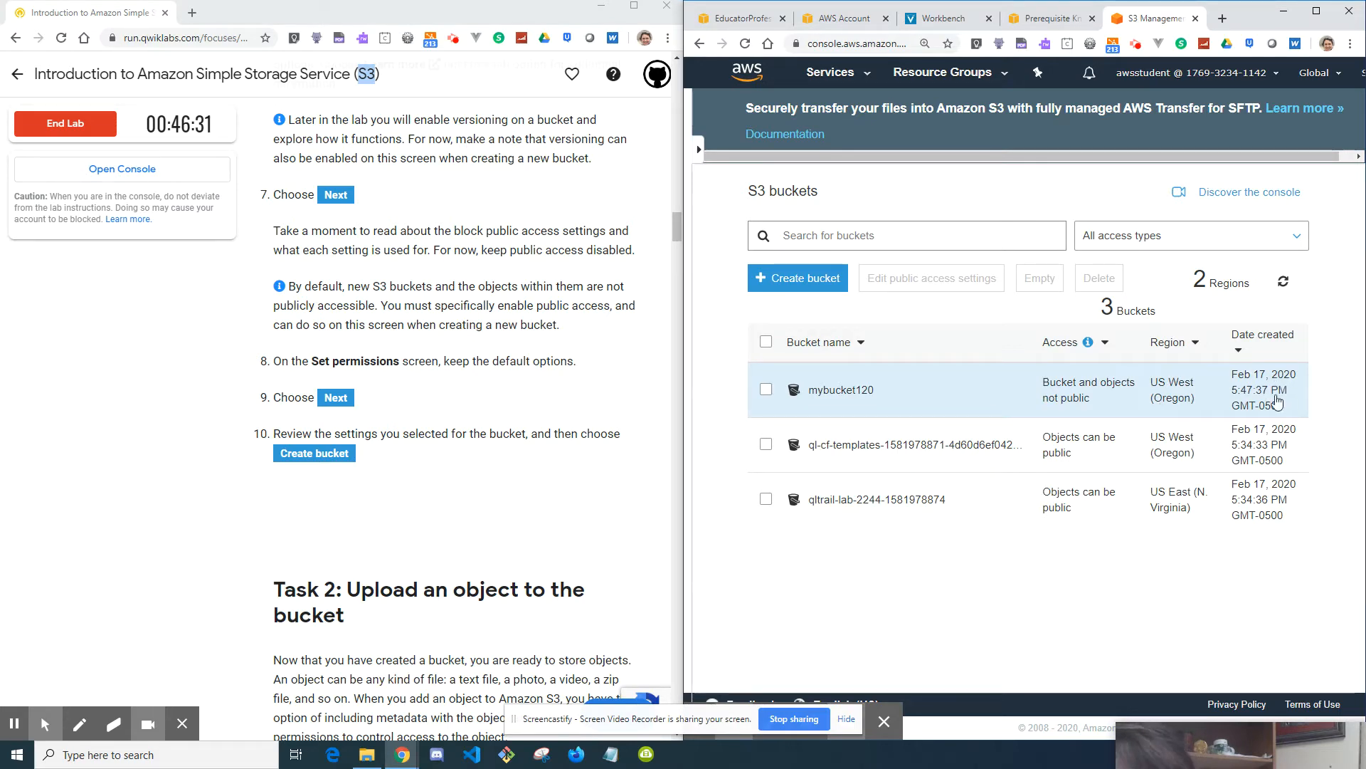
- Read the lab's Task 2 upload instructions and open the linked sheep.png image in a new browser tab
scroll(456, 424, down, 2)
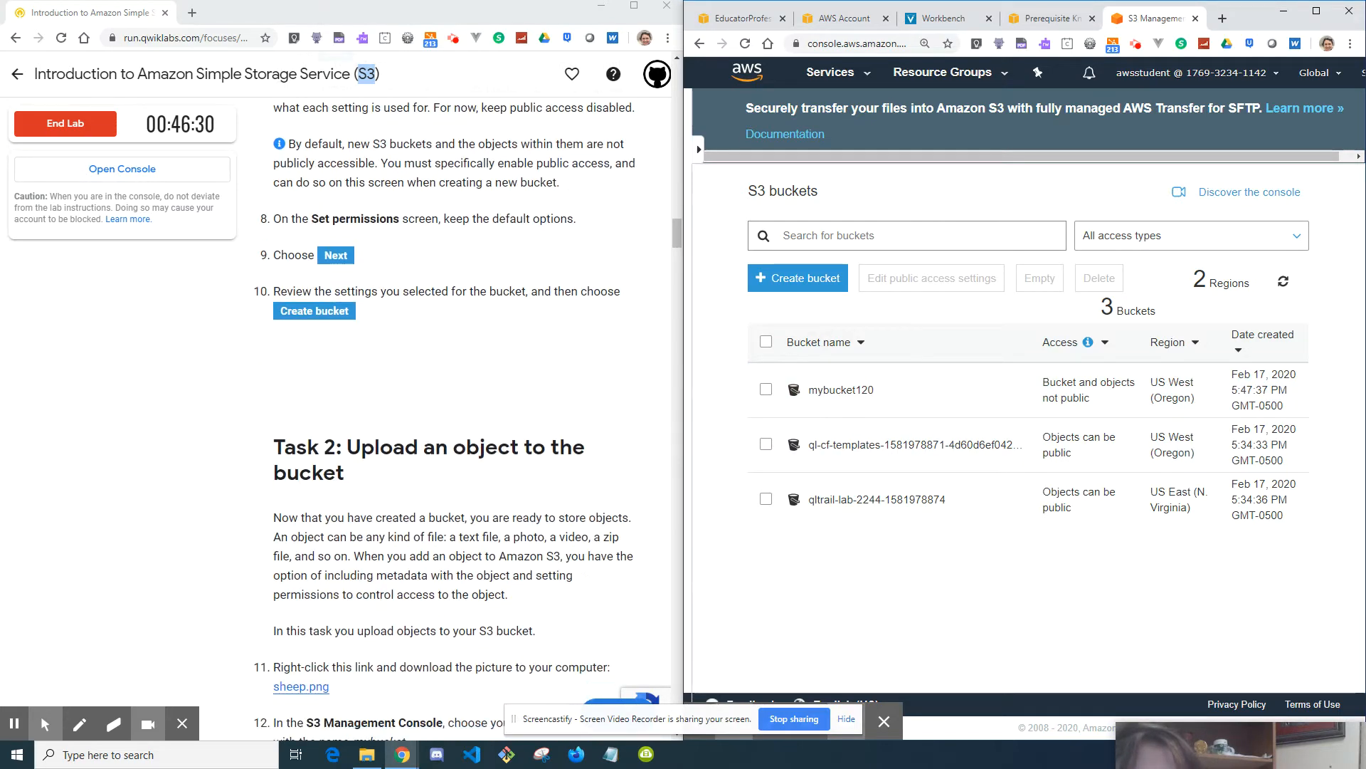
scroll(436, 500, down, 3)
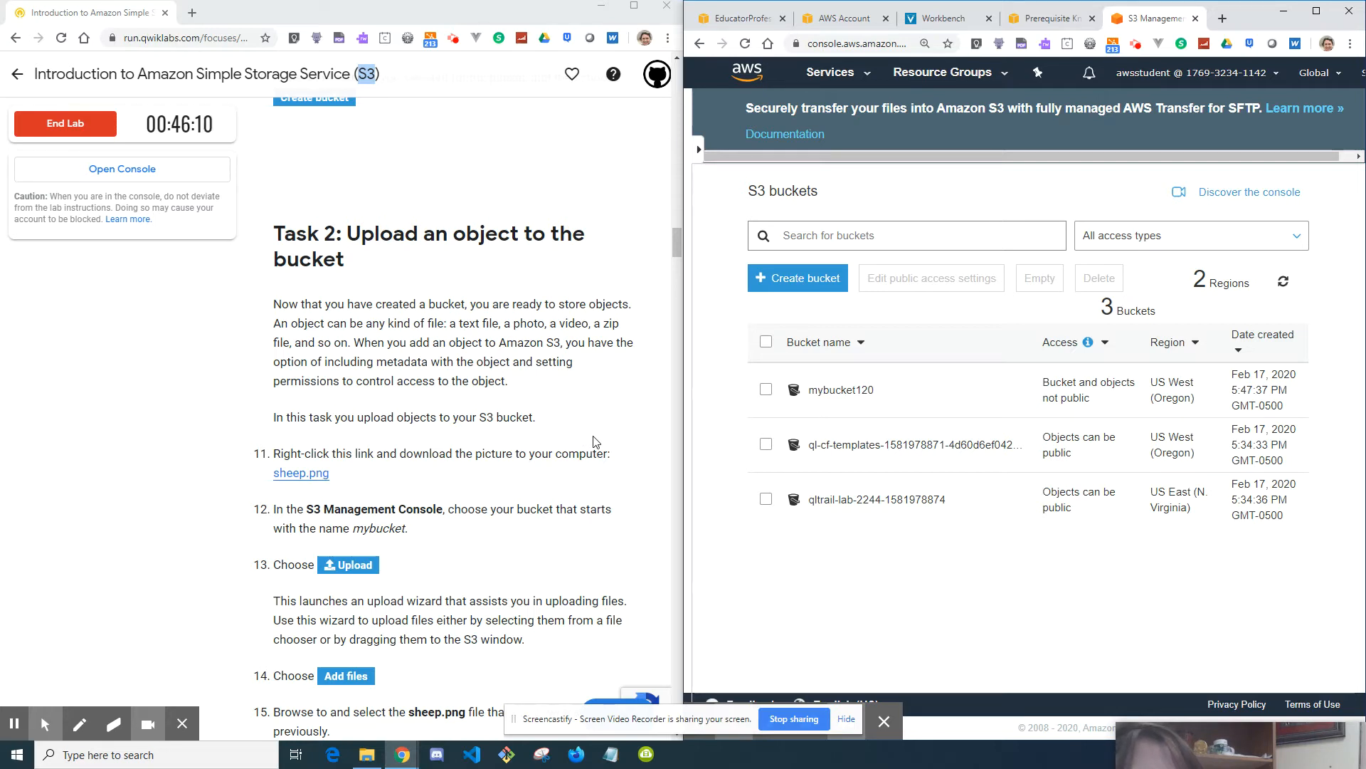
scroll(597, 442, down, 1)
scroll(597, 442, down, 2)
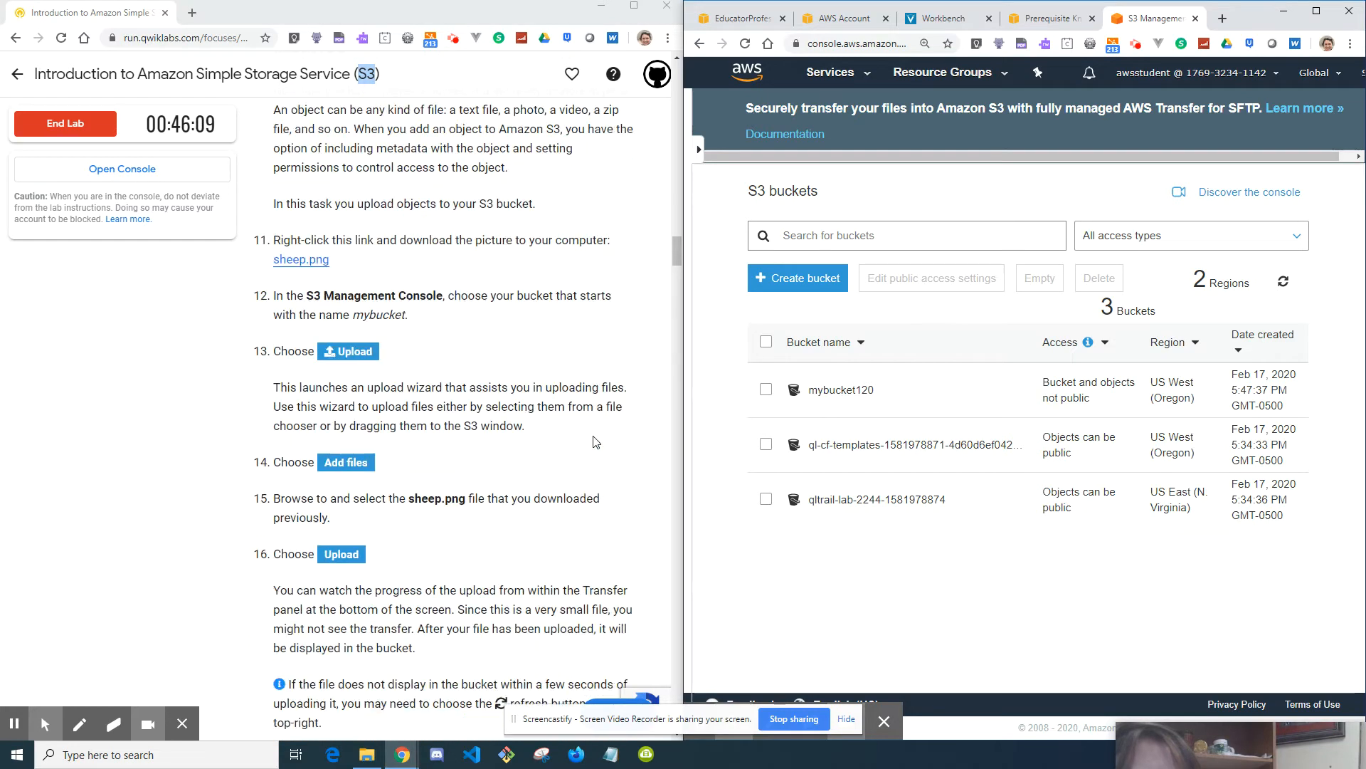
right_click(295, 262)
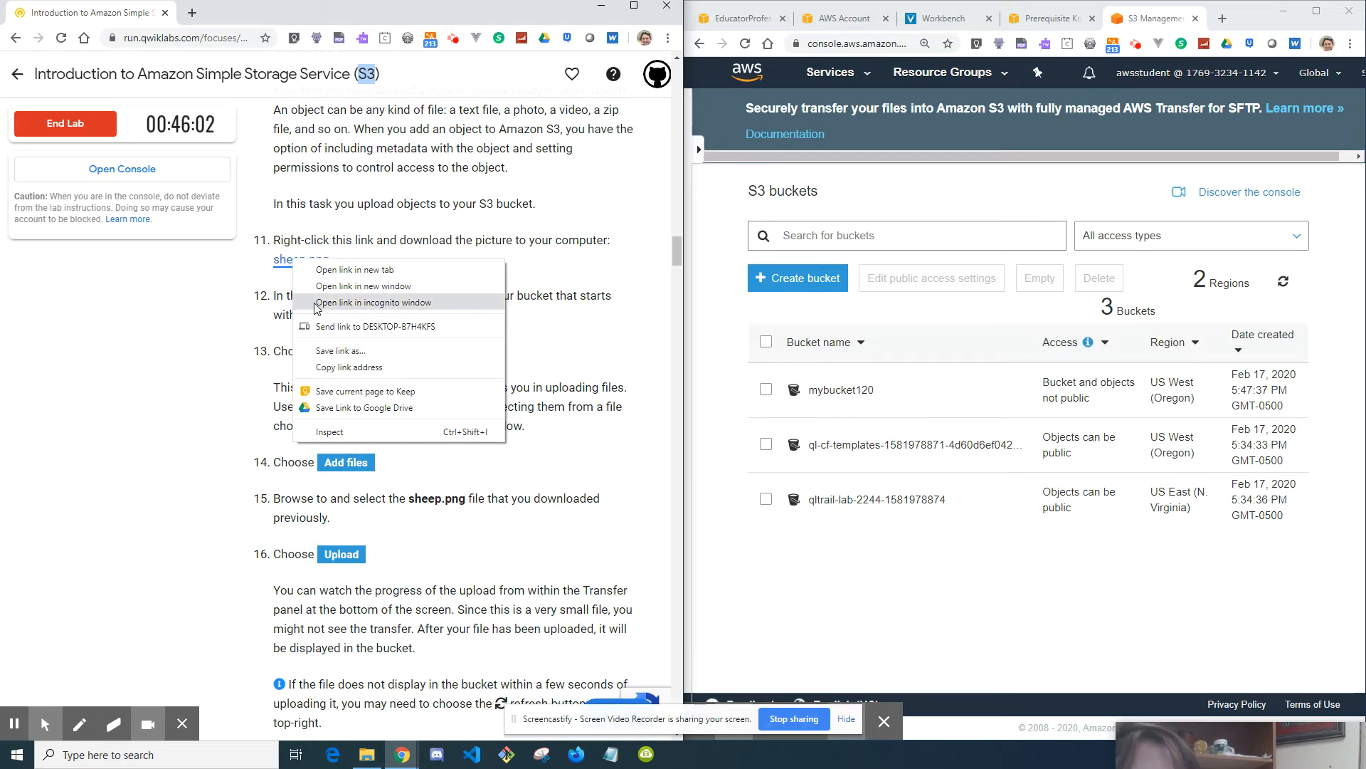
right_click(281, 264)
click(253, 270)
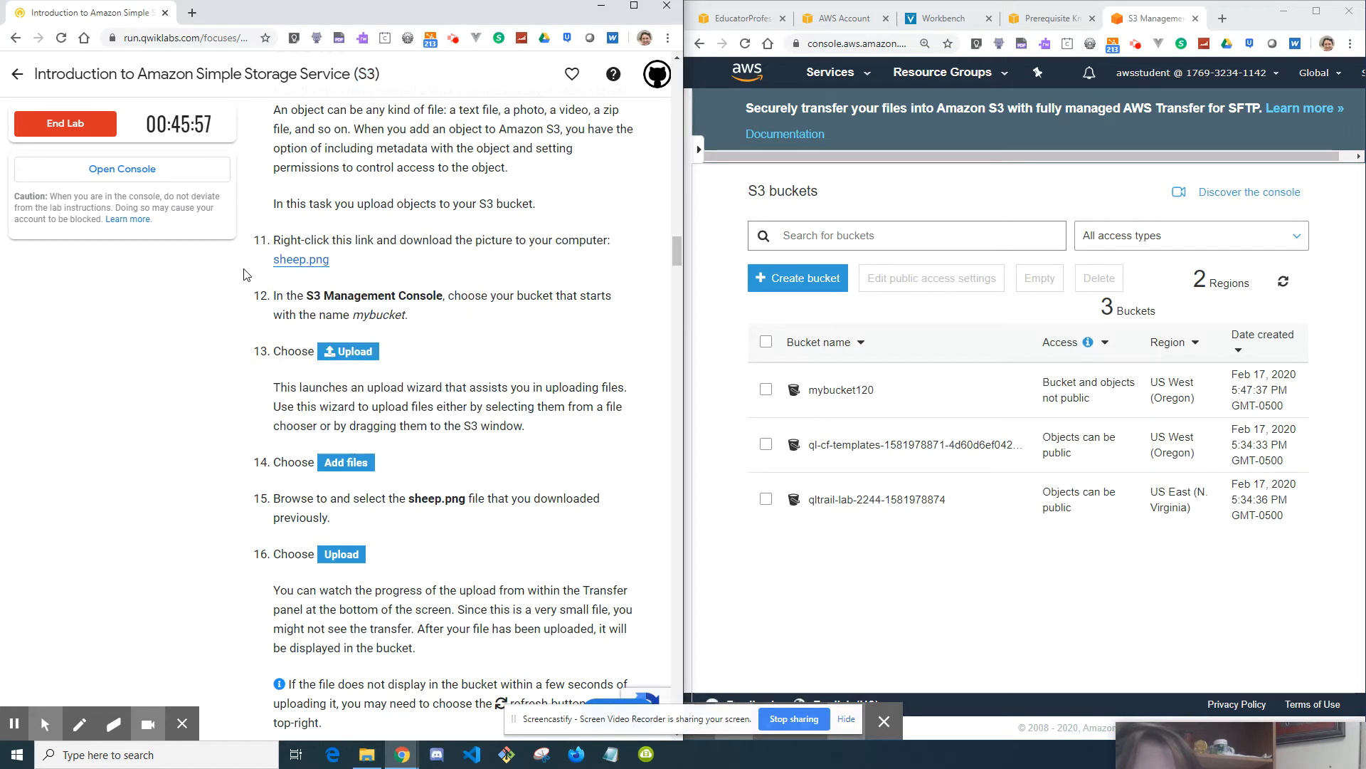
right_click(313, 264)
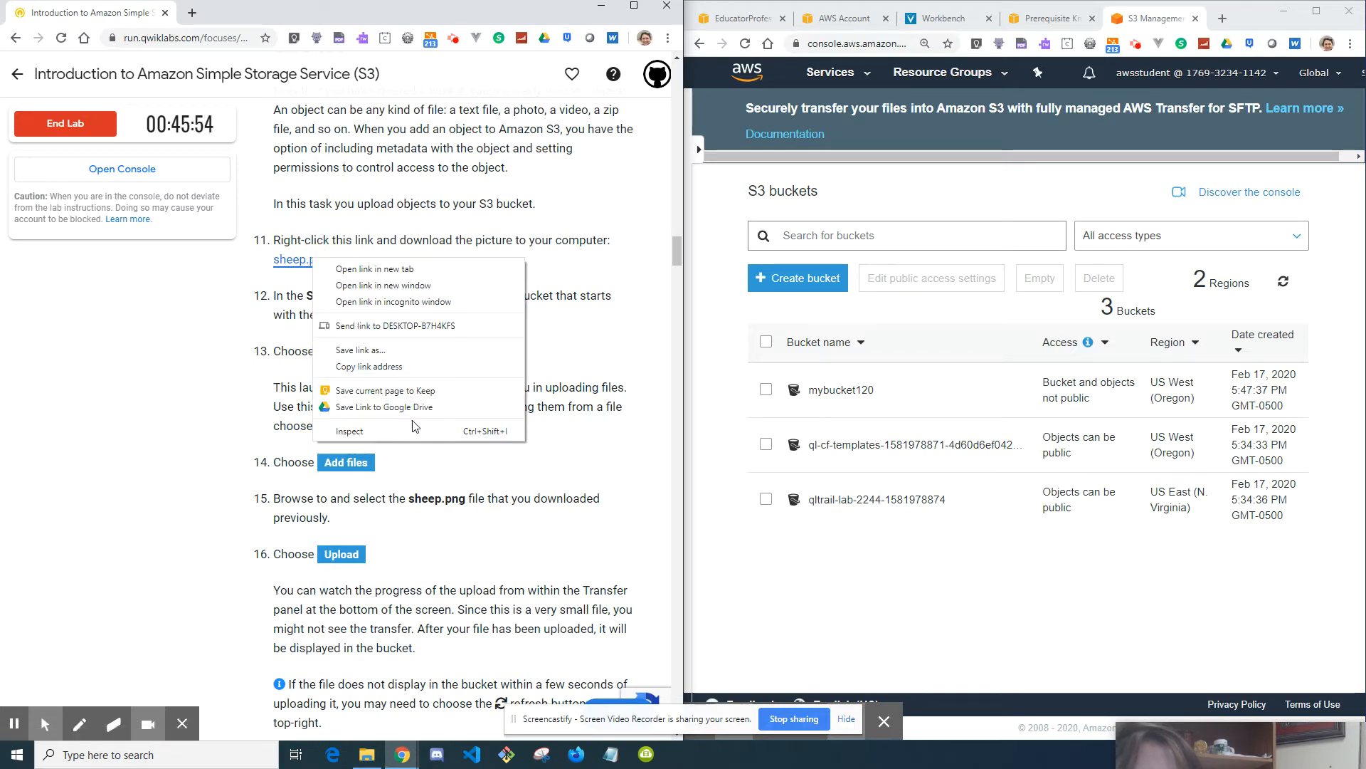
click(296, 268)
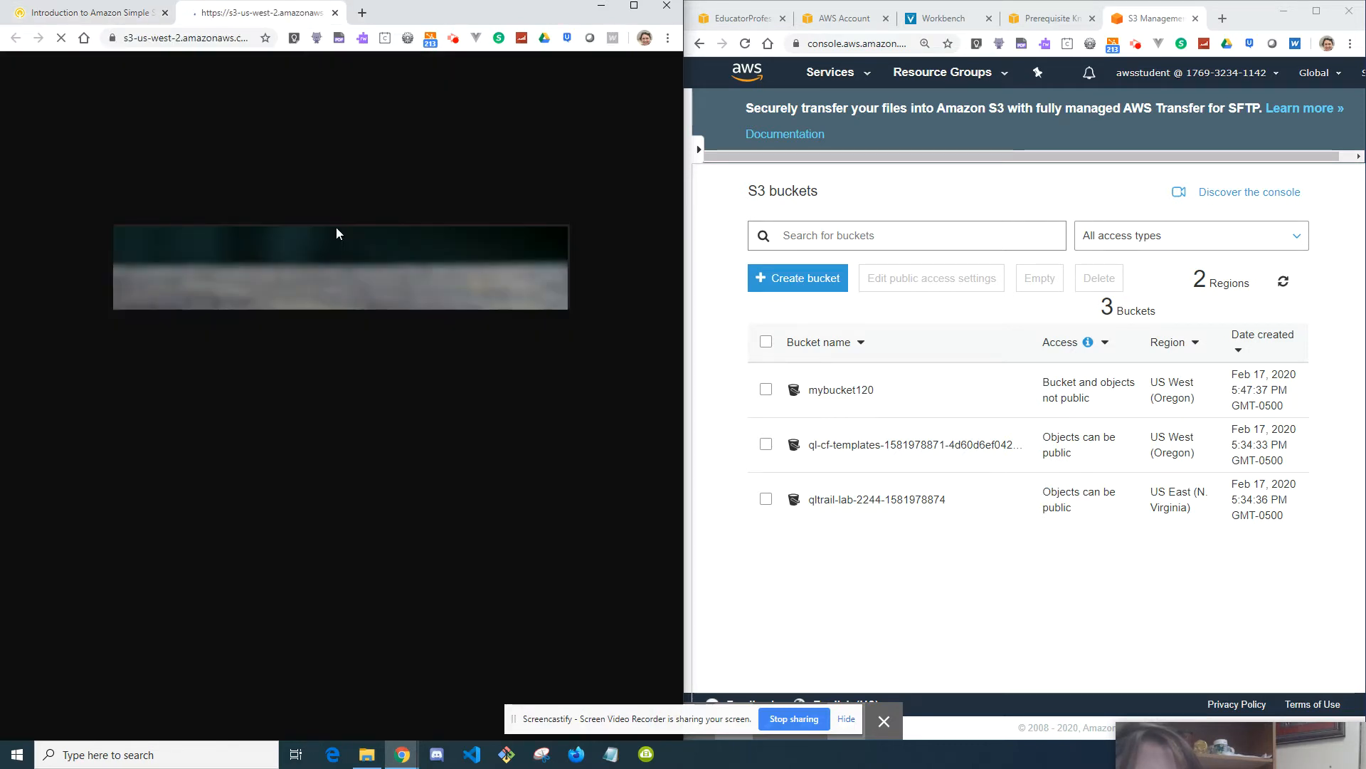
- Save the sheep.png image to the Downloads folder and return to the lab instructions
right_click(353, 335)
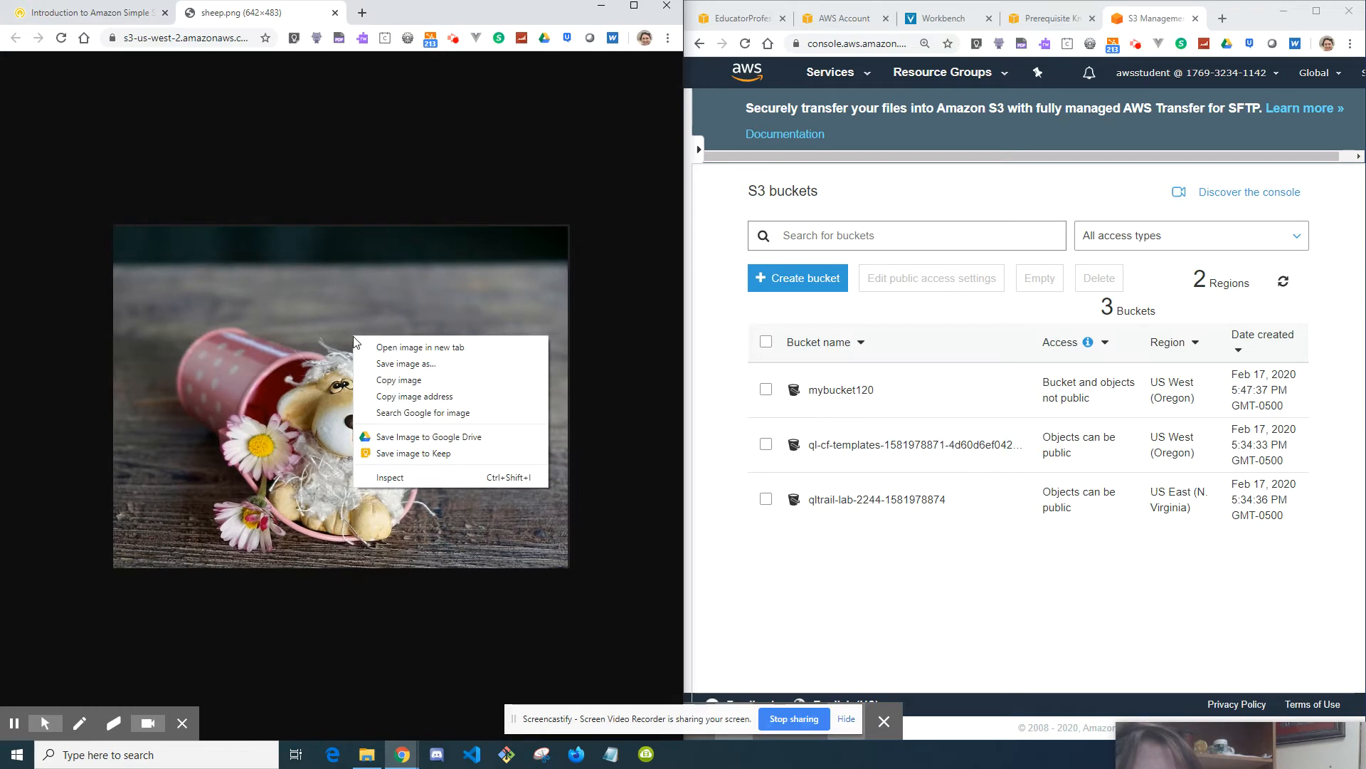
click(432, 365)
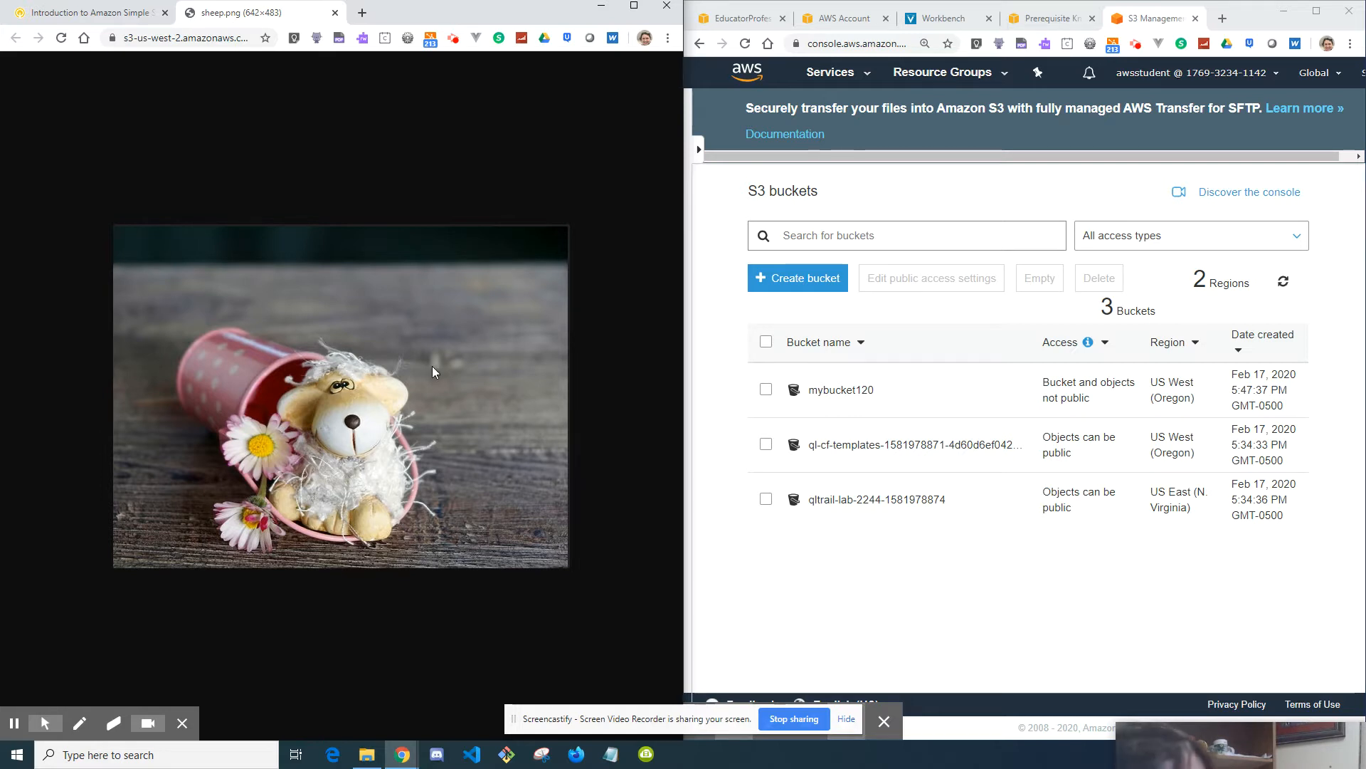
key(super+shift+s)
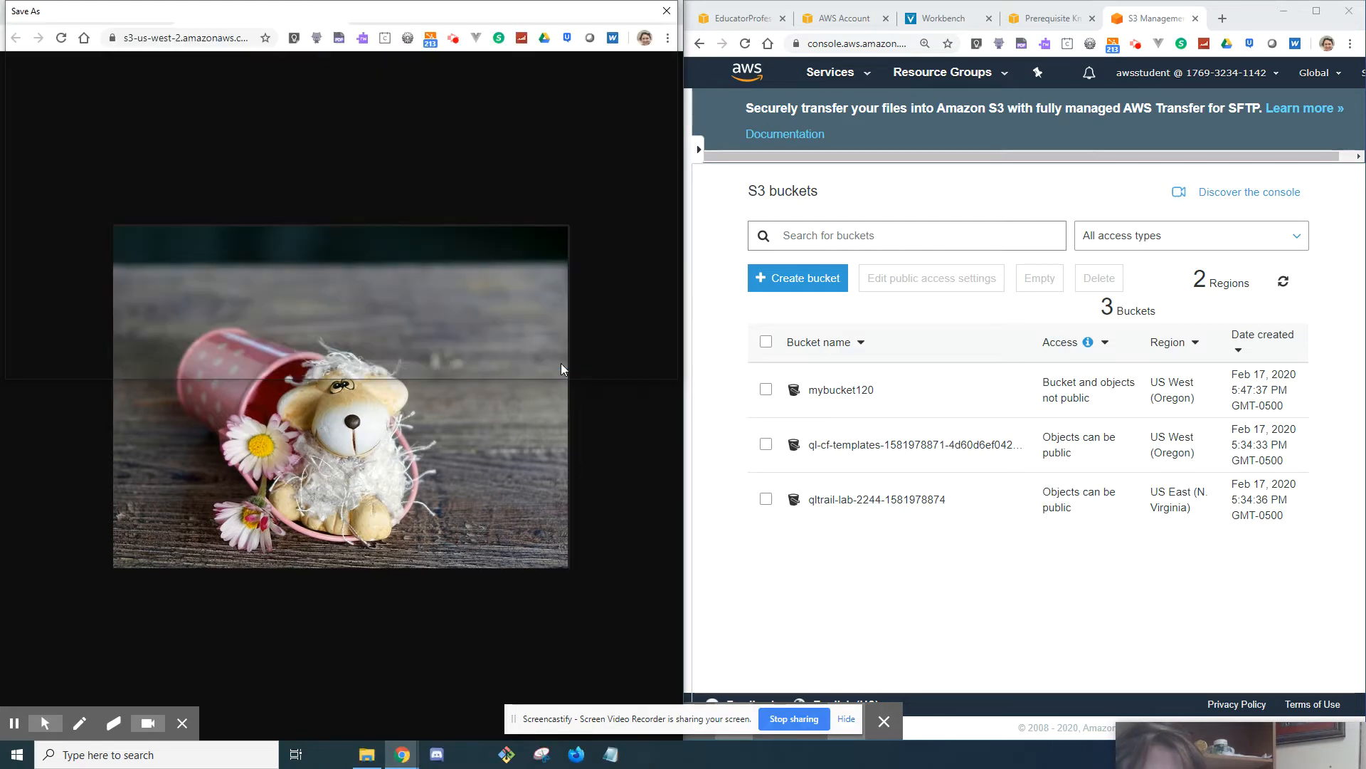
click(561, 363)
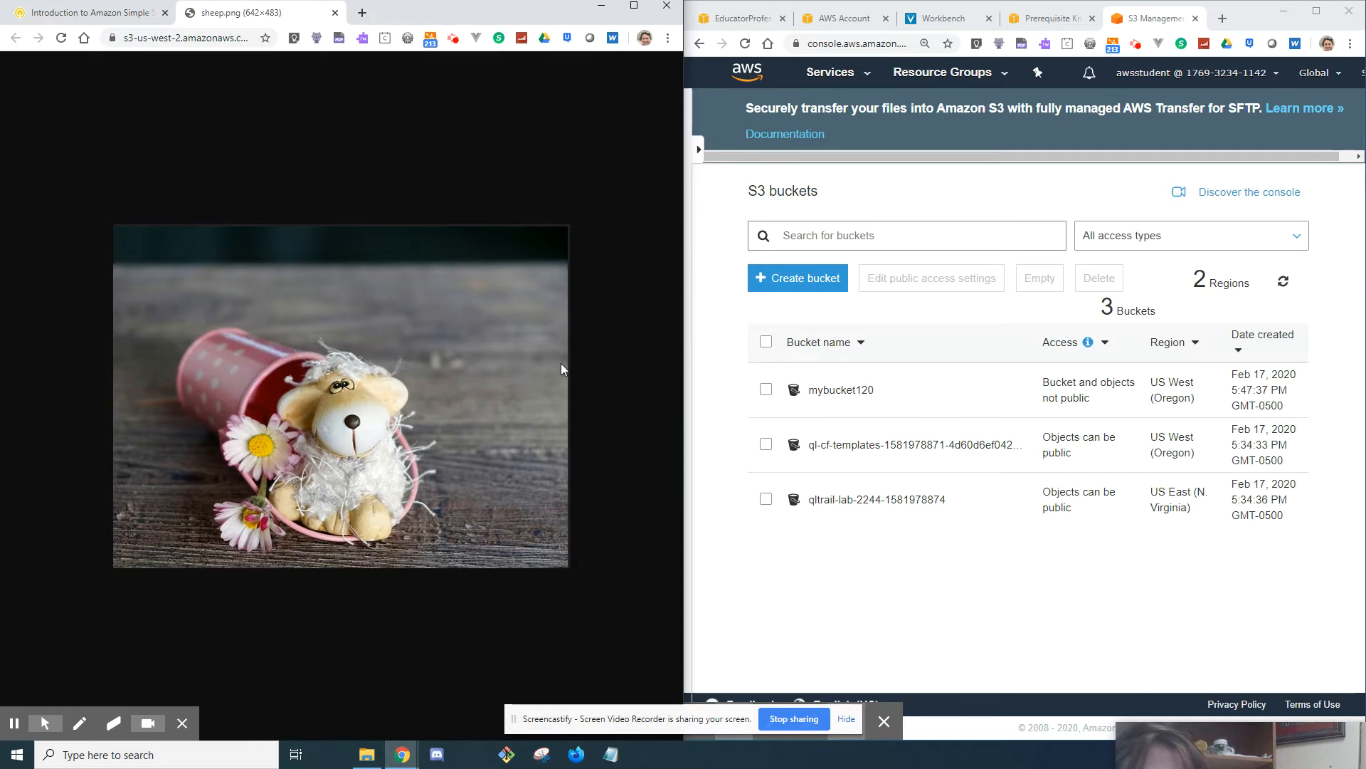
click(105, 16)
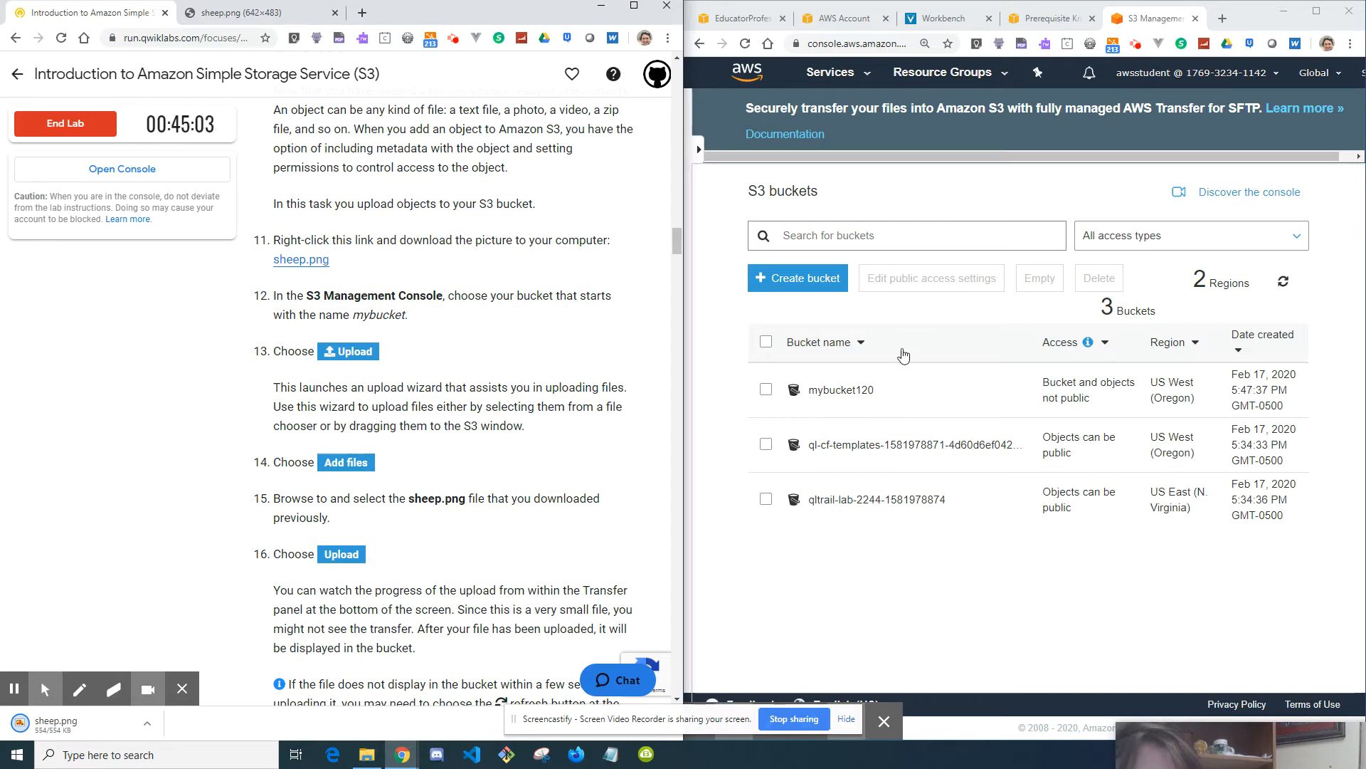
- Upload sheep.png from the Downloads folder to the bucket mybucket120 with the default upload settings
click(840, 393)
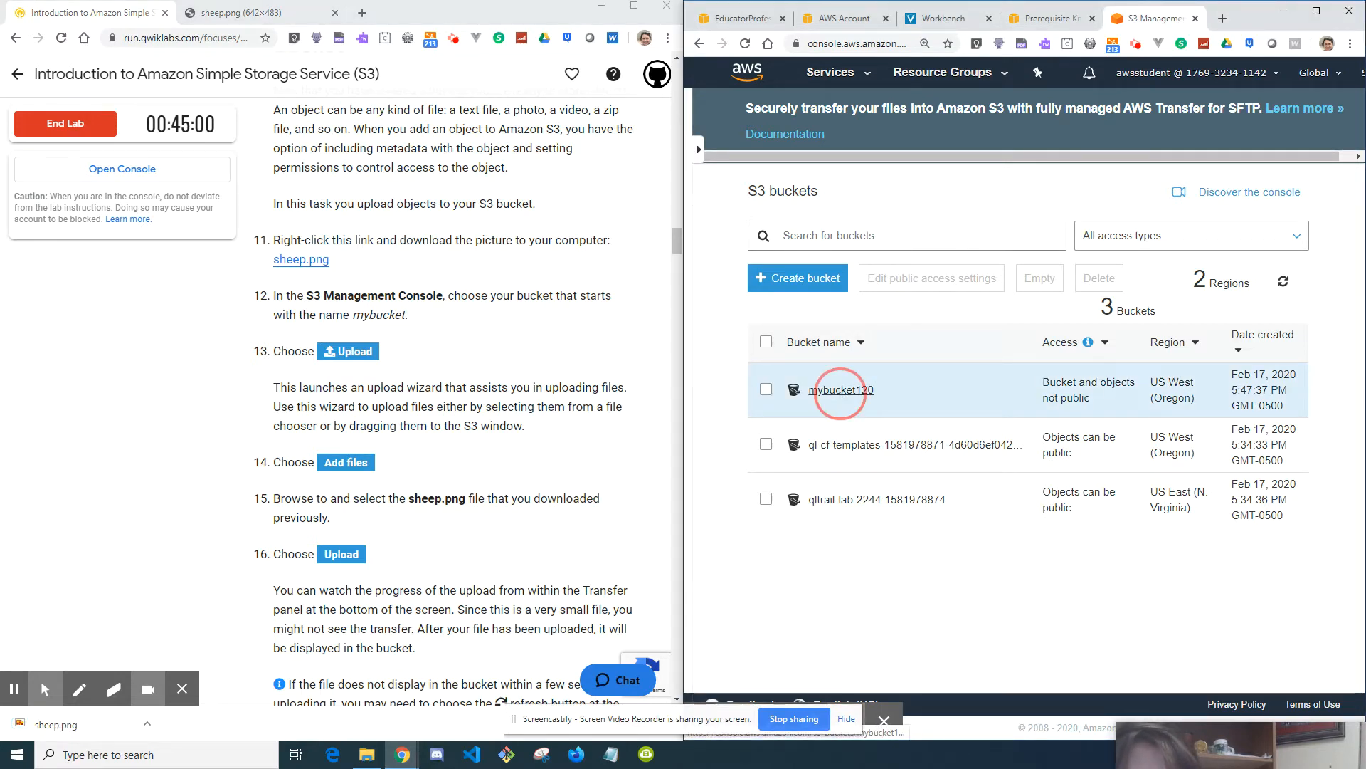
click(790, 302)
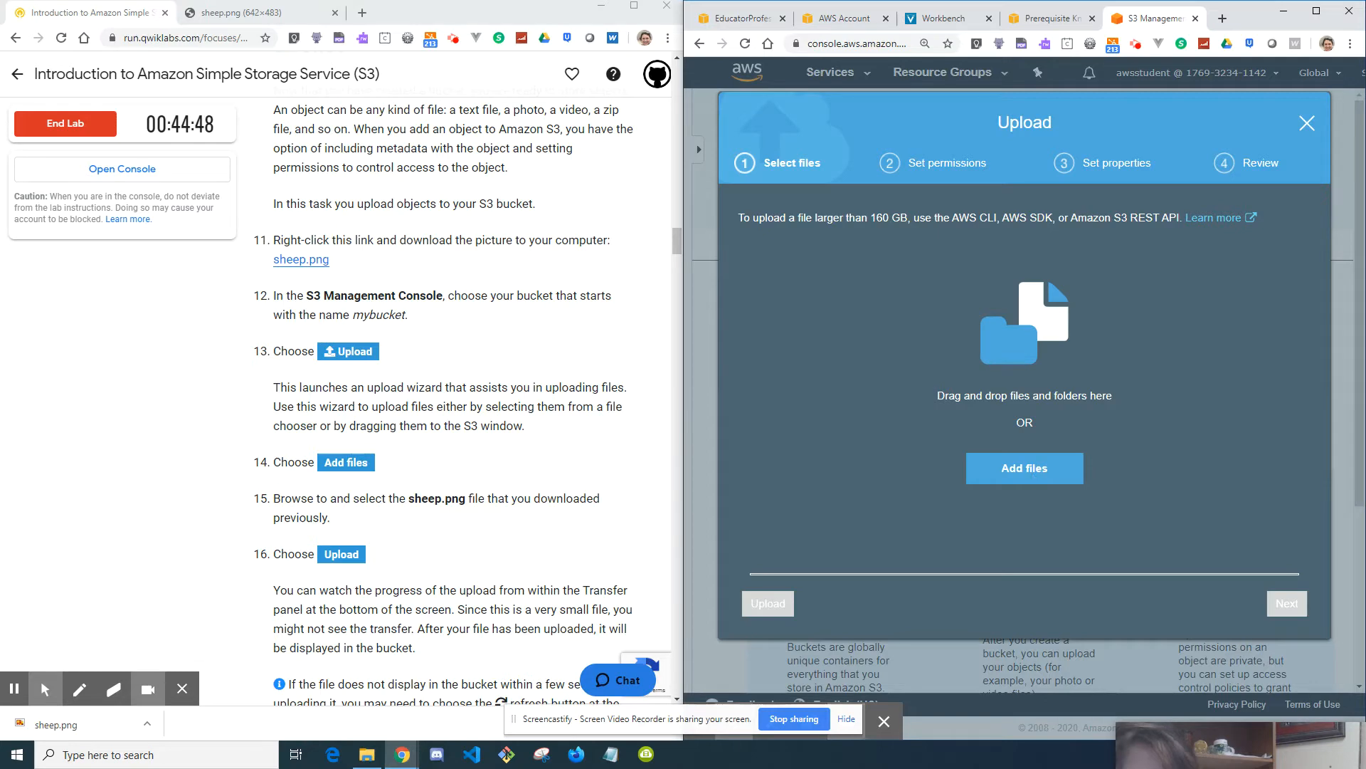
click(1026, 469)
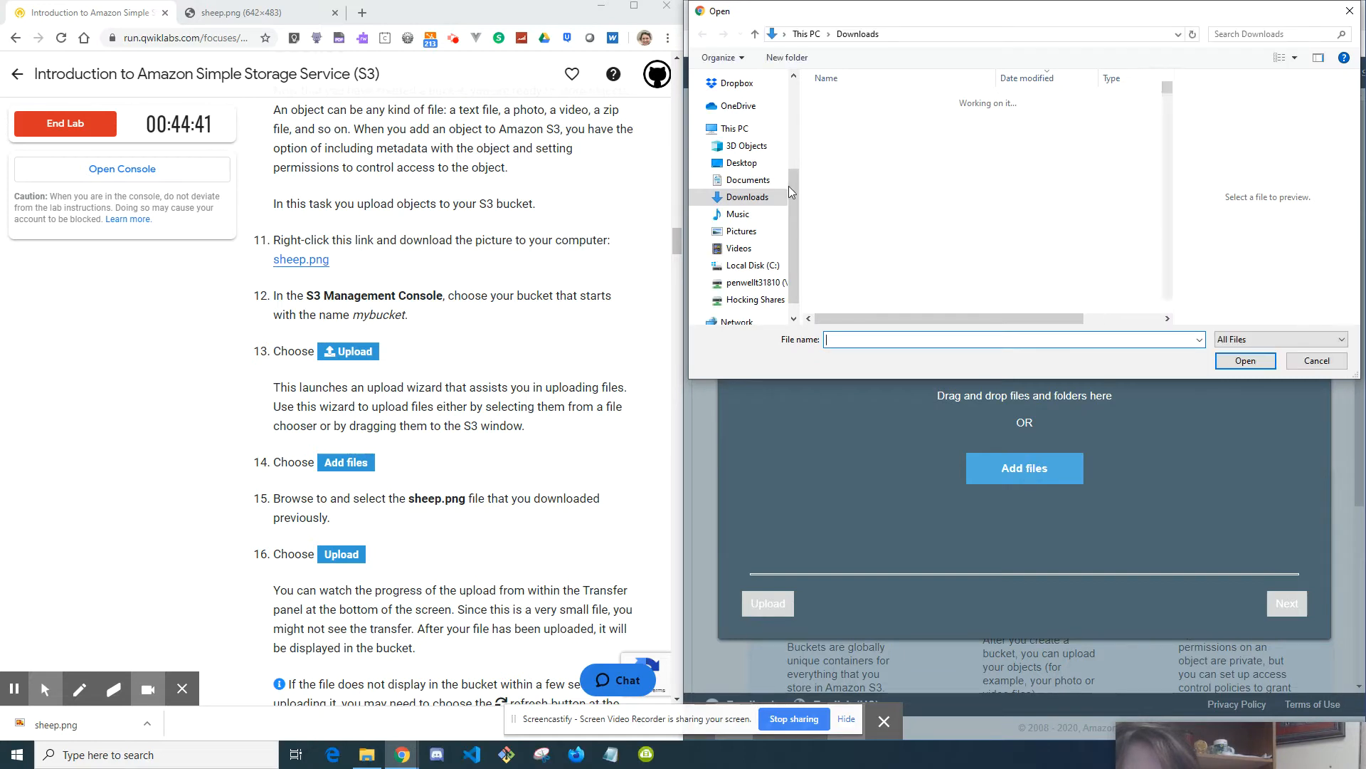
click(842, 121)
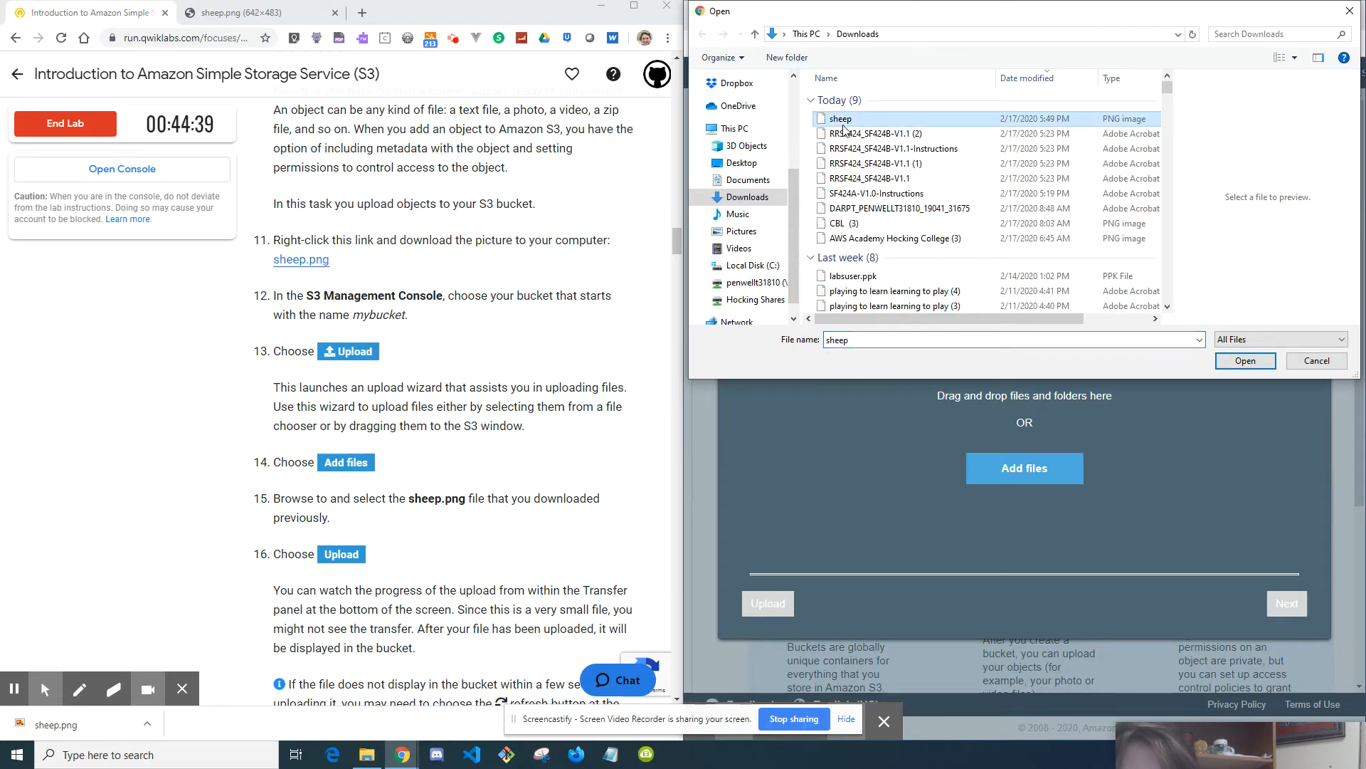
double_click(844, 125)
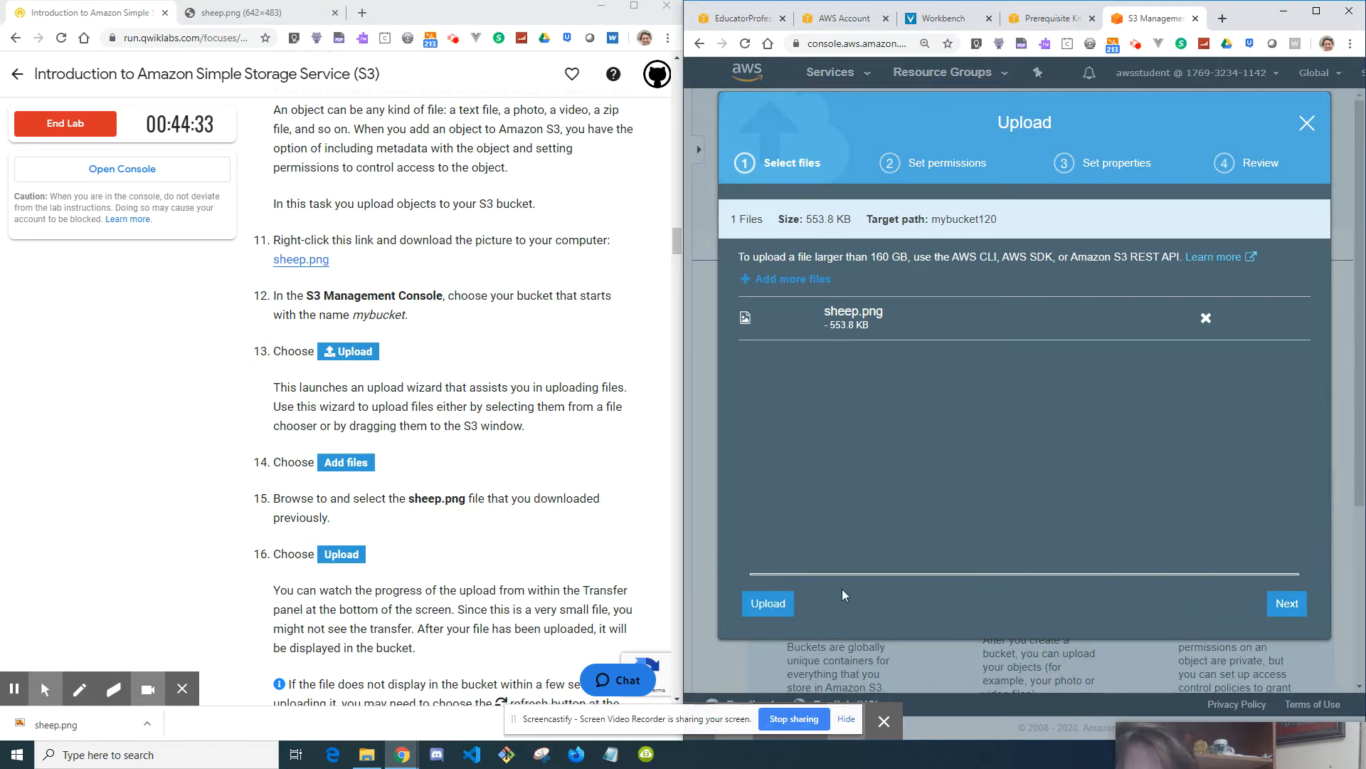
click(768, 603)
- Read the end of Task 2 and the start of Task 3, and refresh the object list of mybucket120
scroll(535, 511, down, 2)
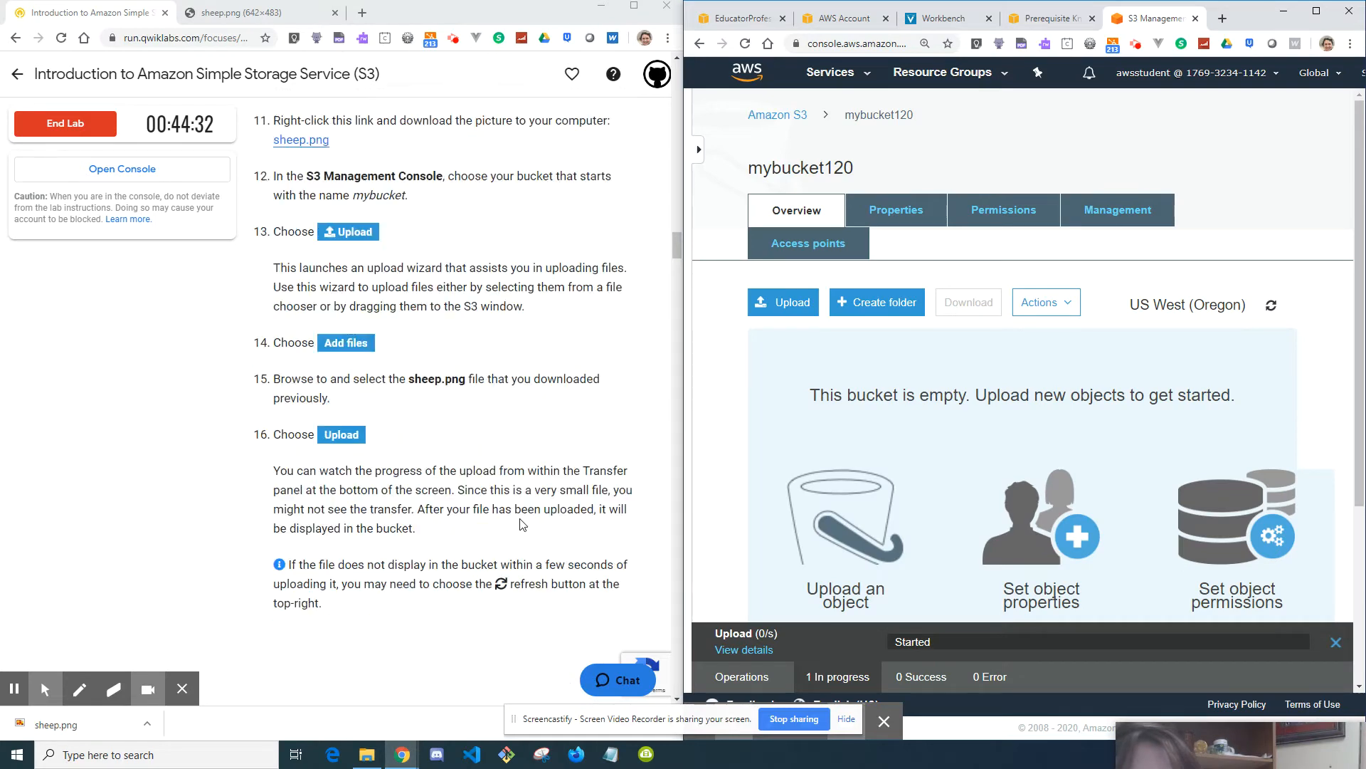
scroll(918, 498, down, 2)
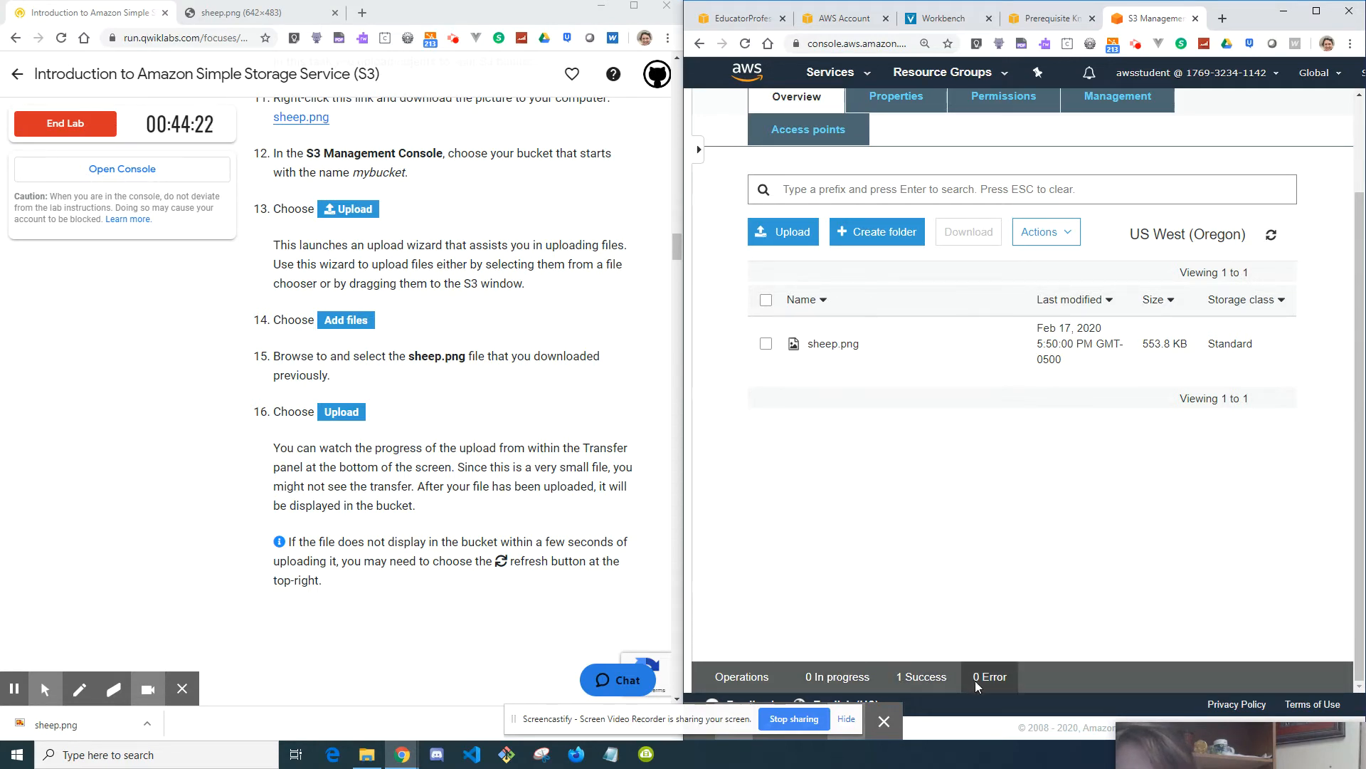
scroll(510, 529, down, 3)
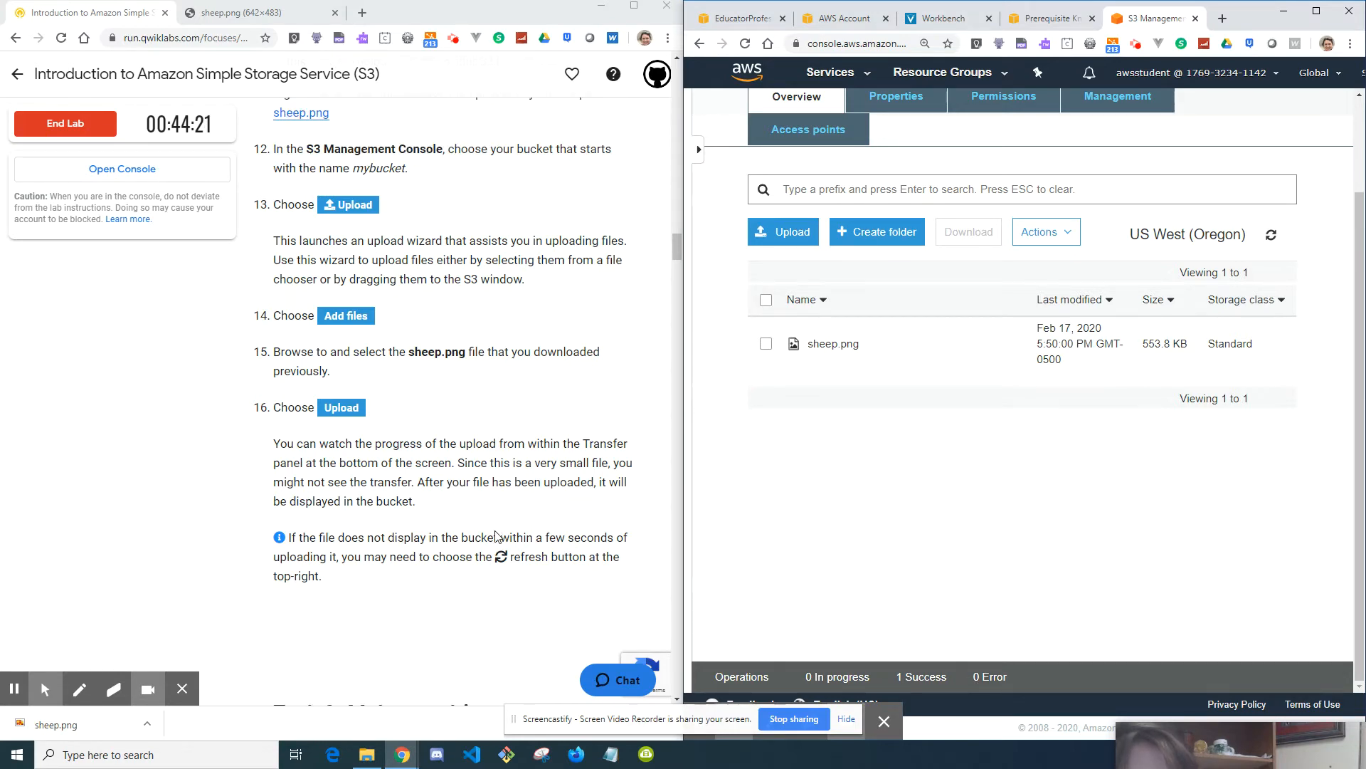
scroll(510, 529, down, 2)
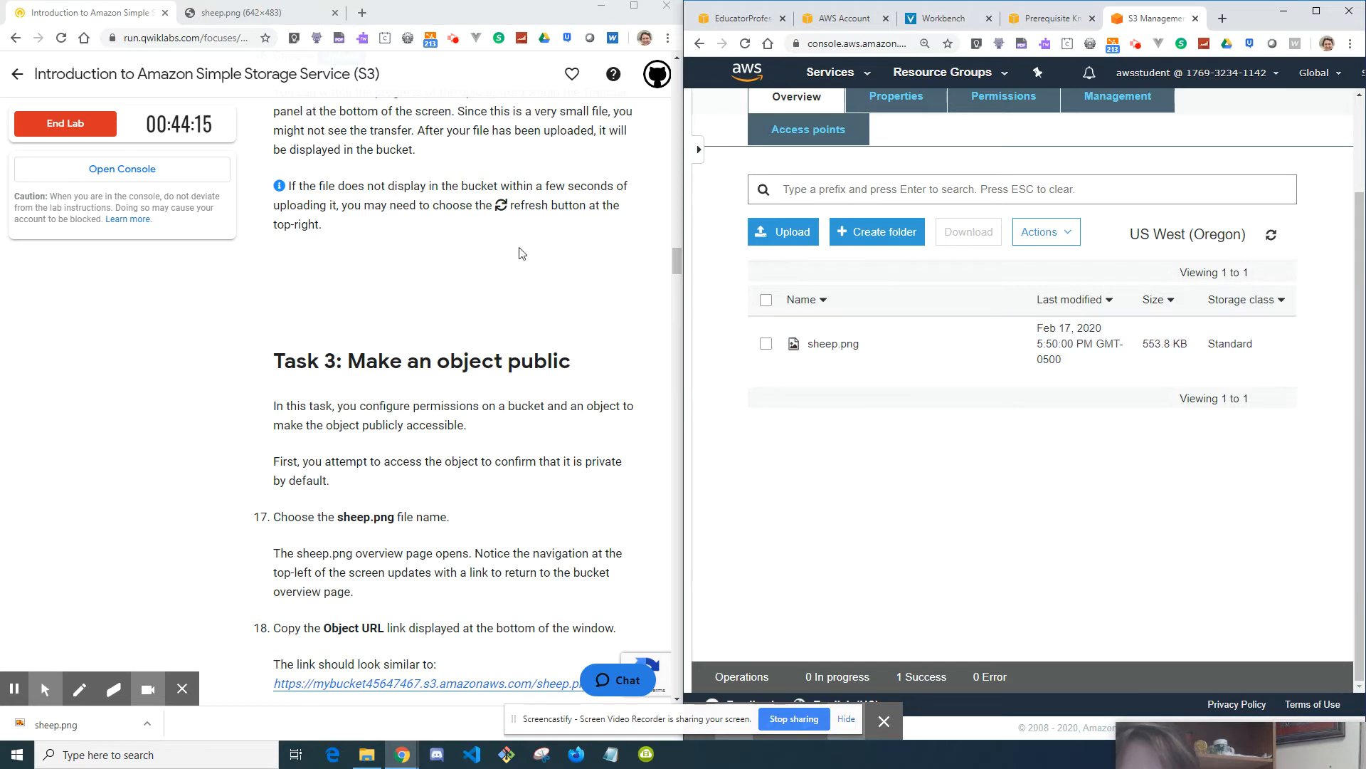
click(1271, 237)
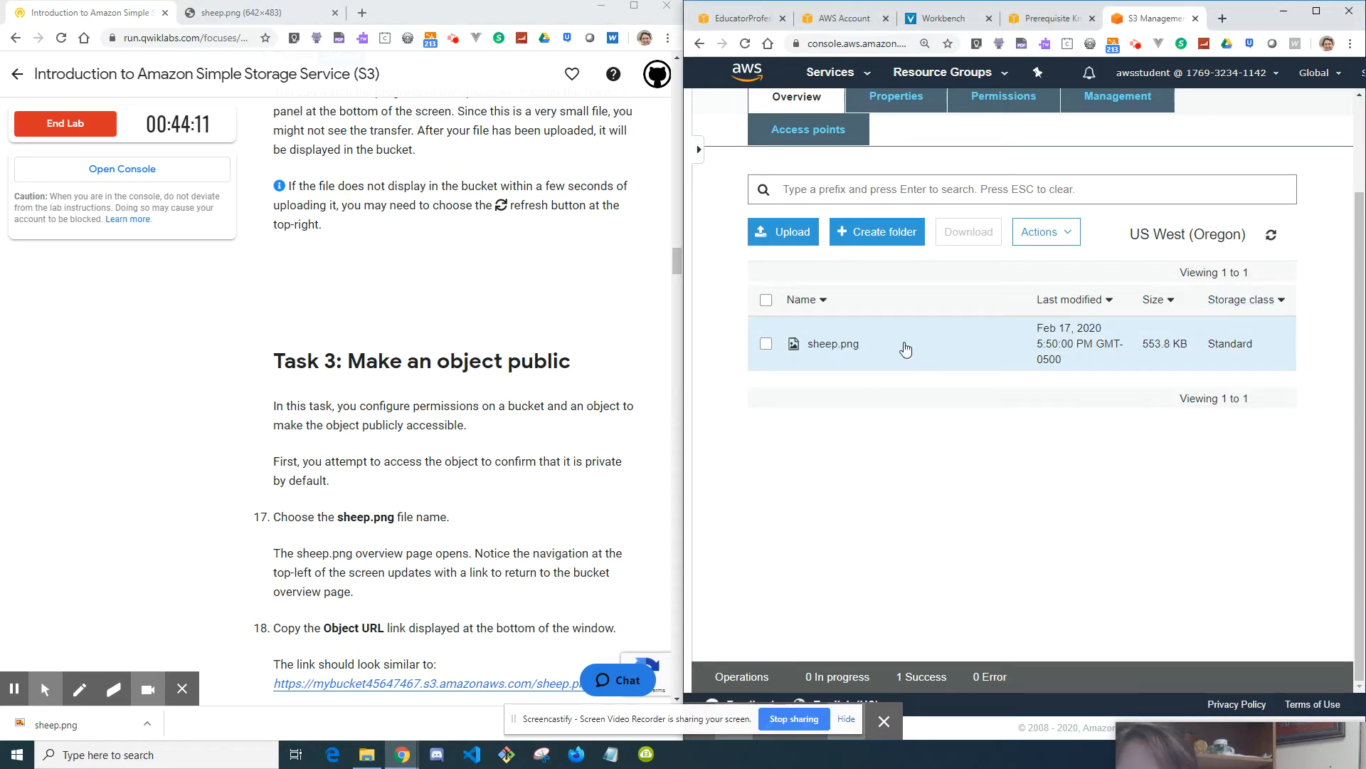
- Read the start of Task 3, open the sheep.png overview page in mybucket120, test its Object URL, and return to the overview
scroll(535, 442, down, 2)
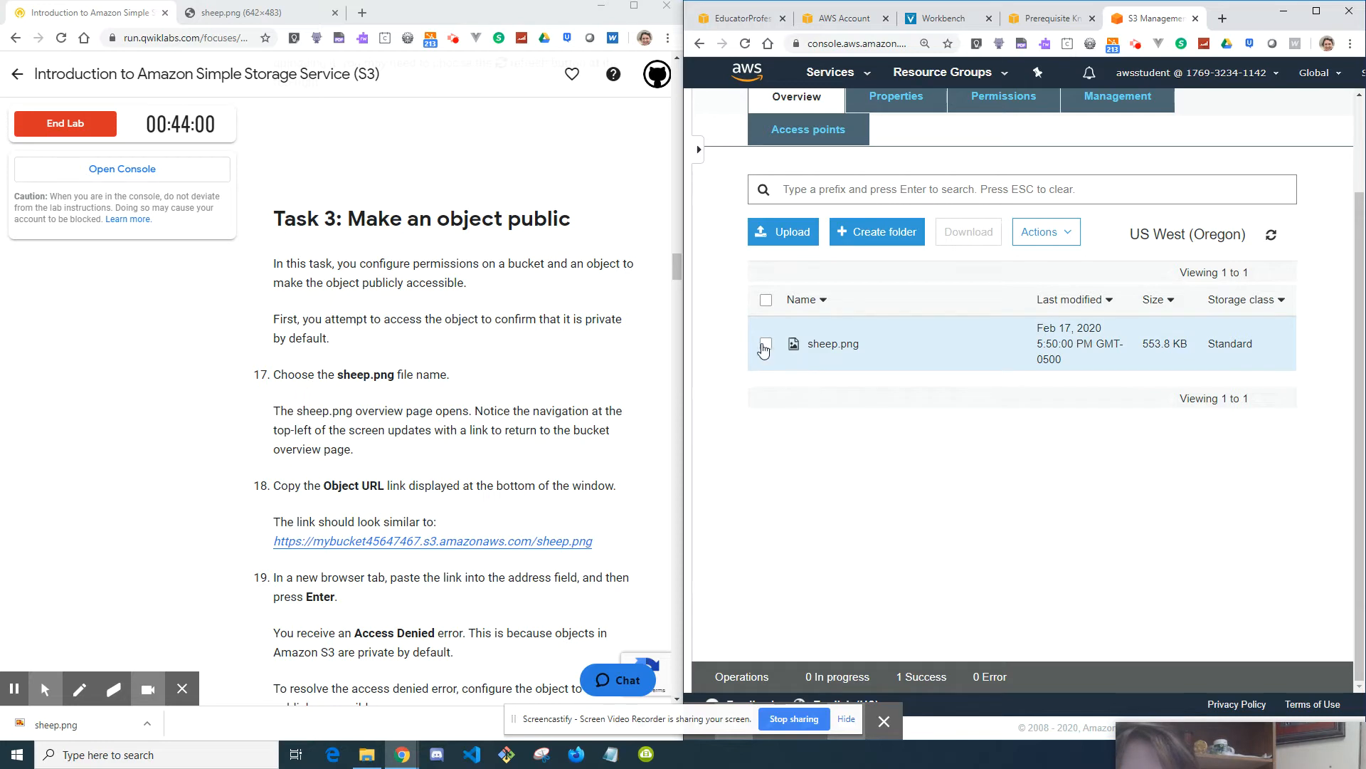
click(827, 344)
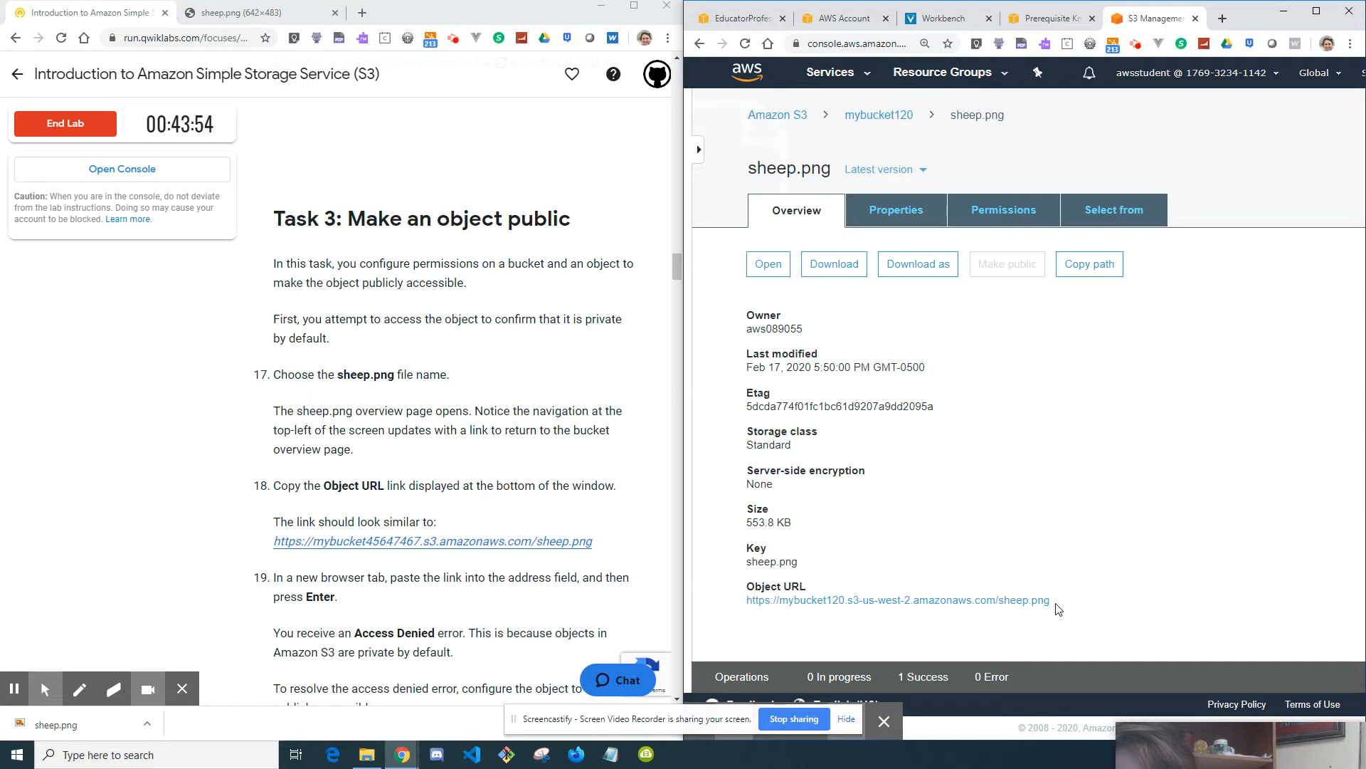
double_click(1040, 601)
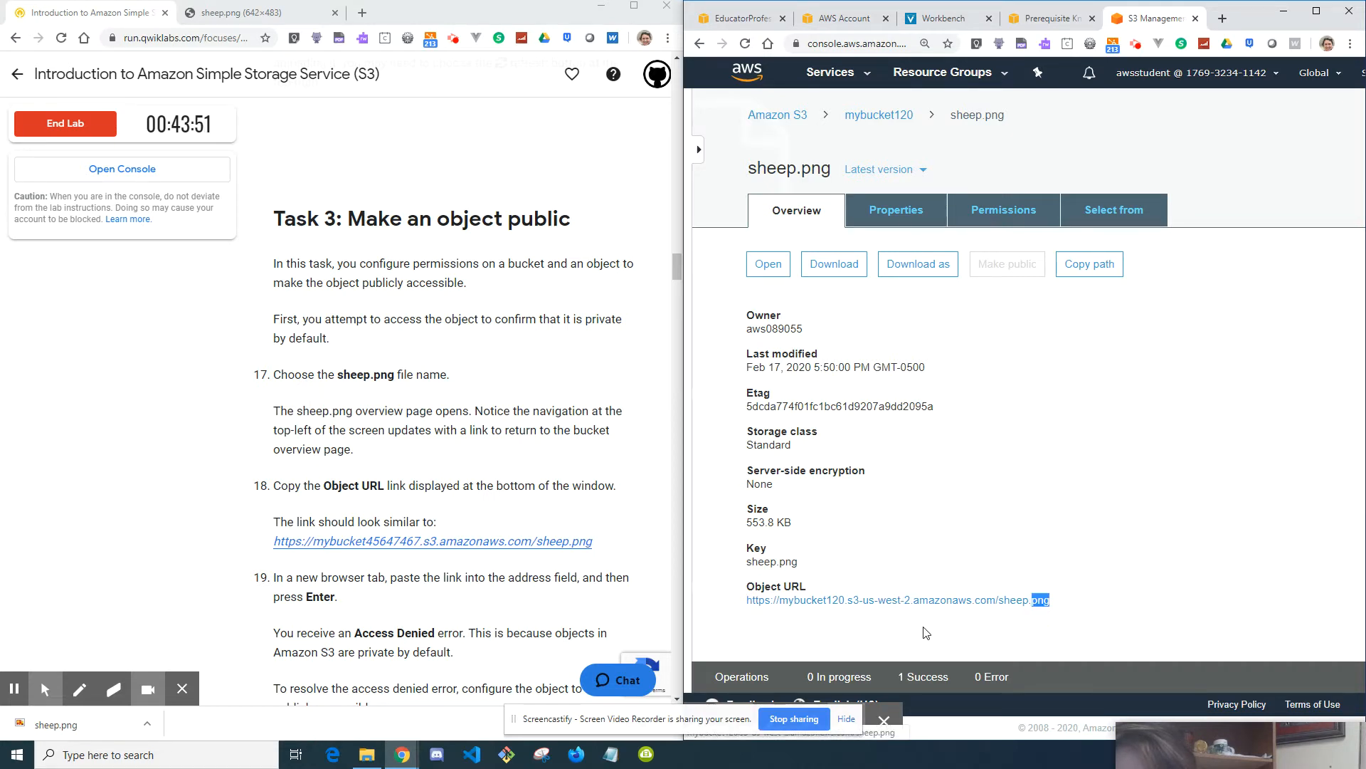
click(1082, 608)
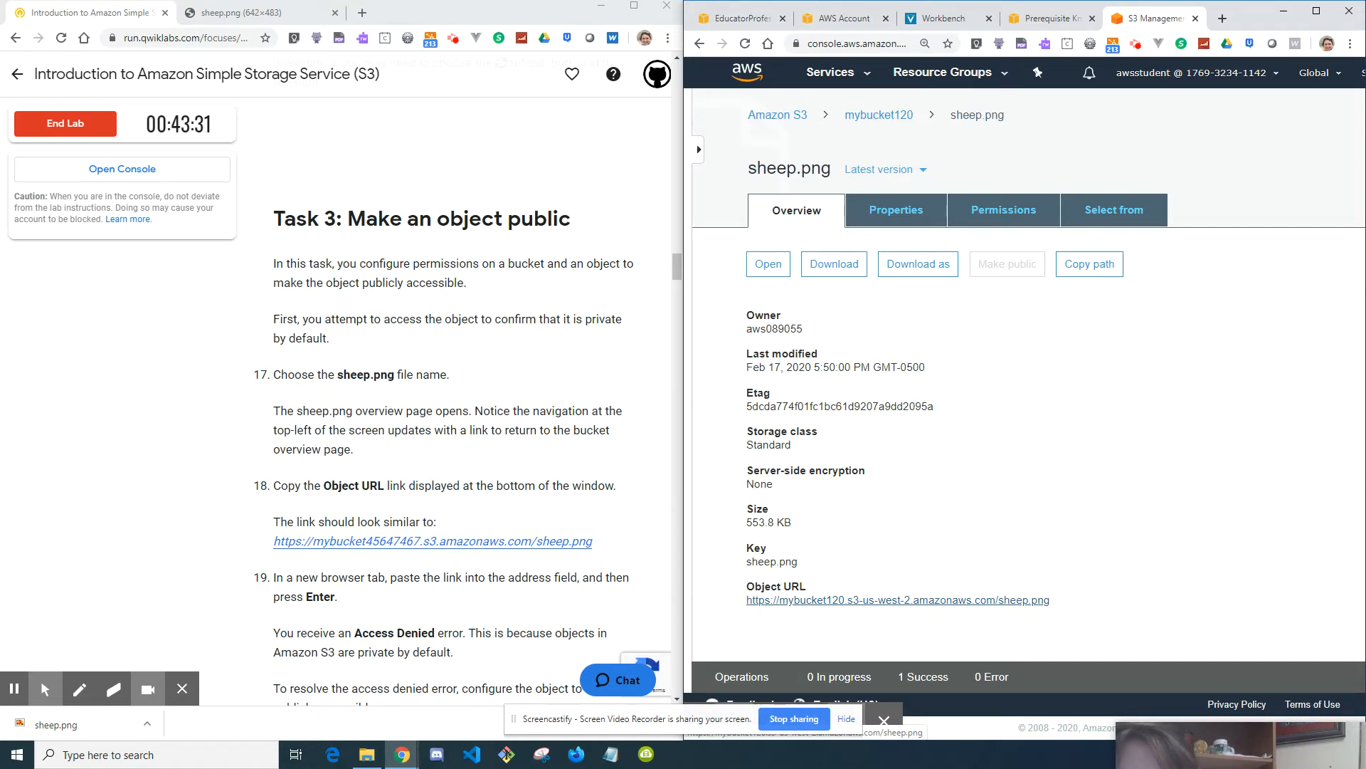
click(1012, 602)
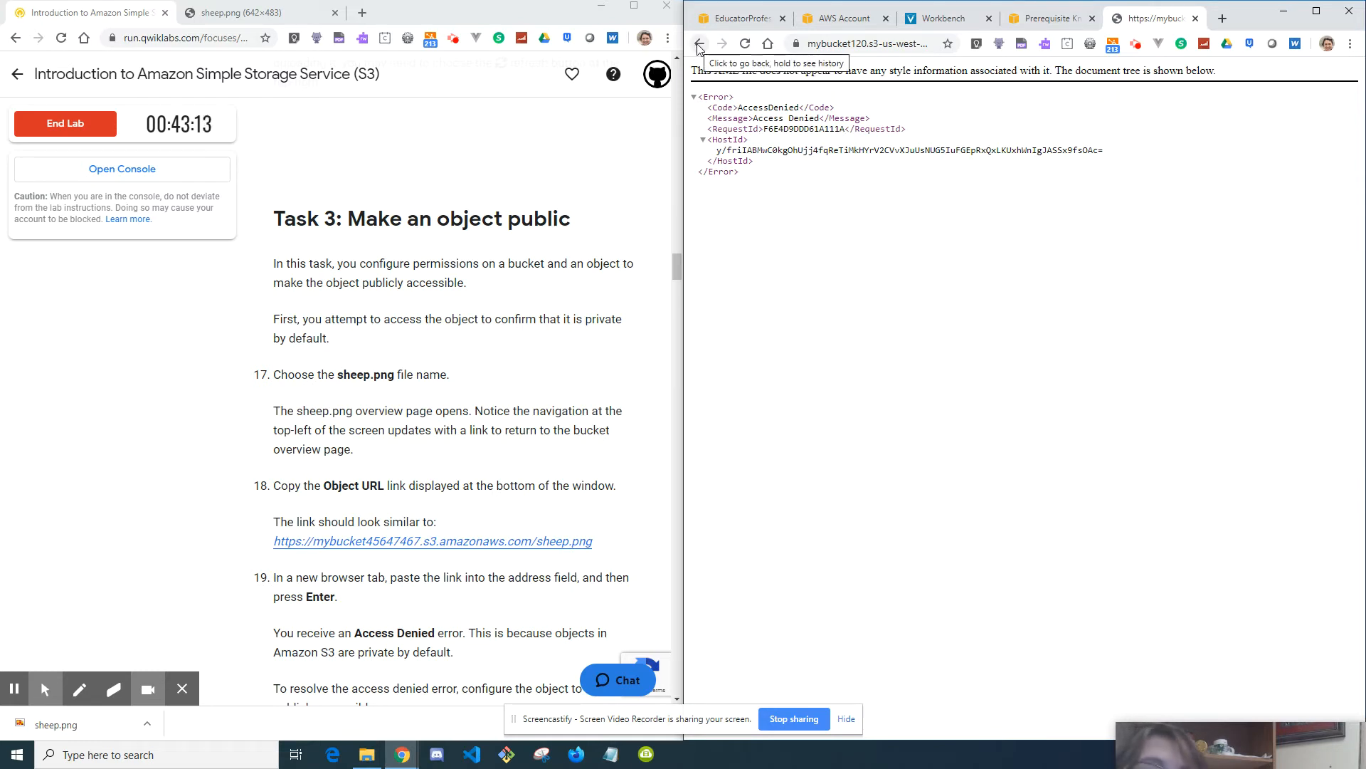
click(700, 47)
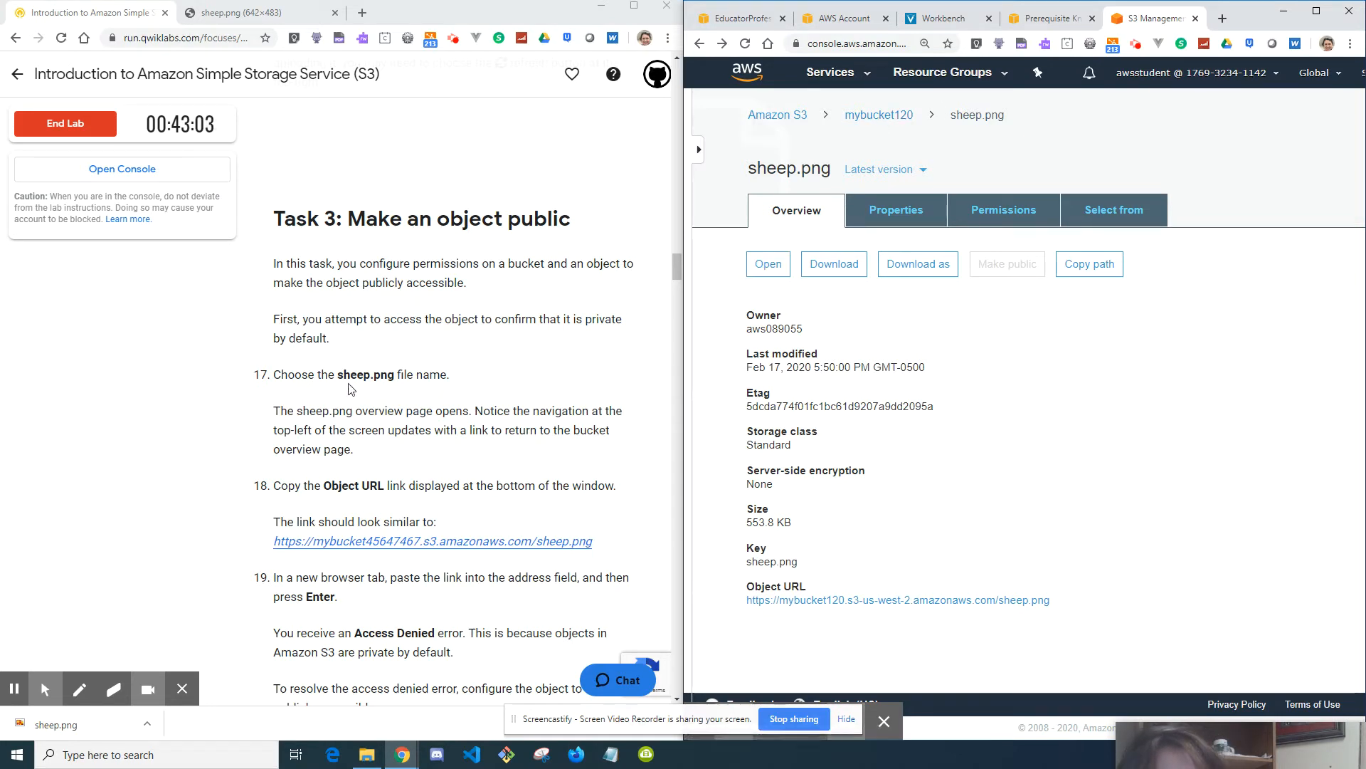
- Go back to mybucket120, check the details pane of sheep.png, and reopen the sheep.png overview page
click(881, 116)
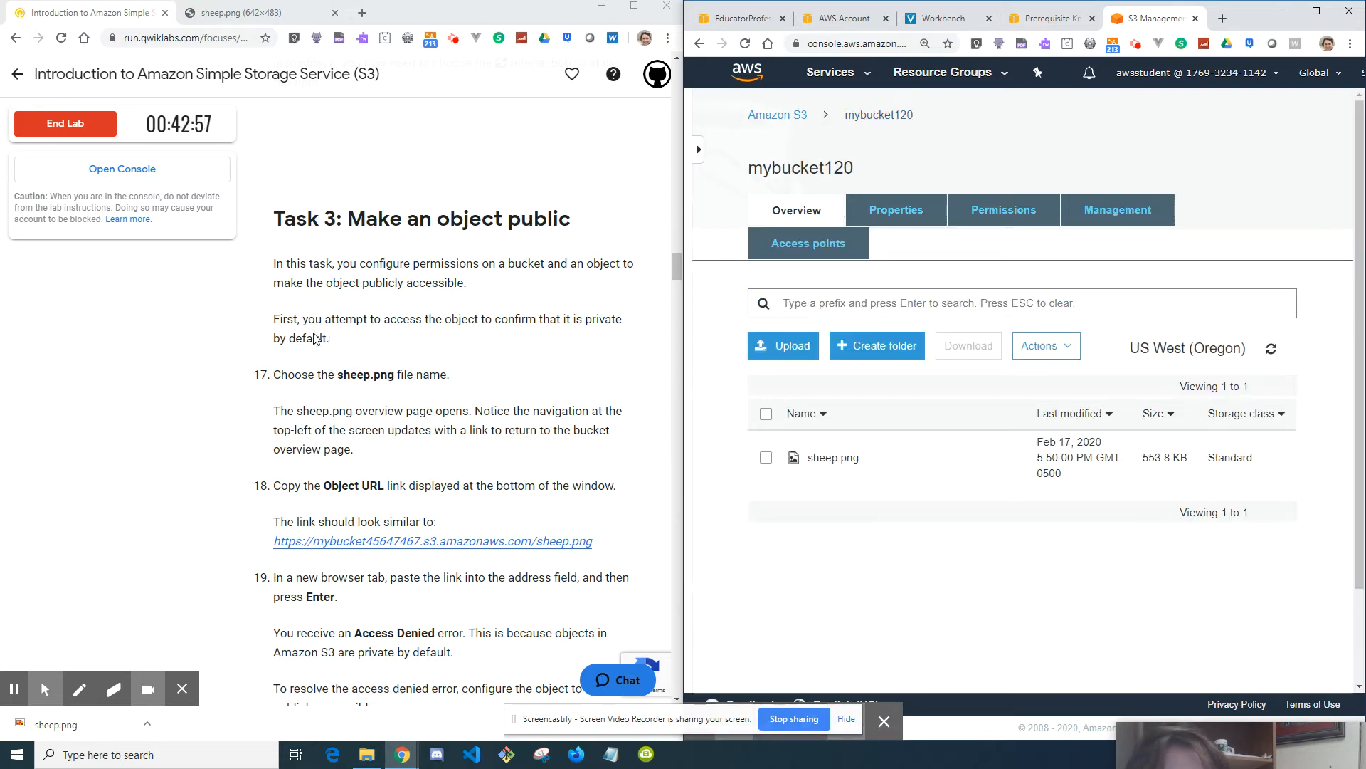
click(765, 459)
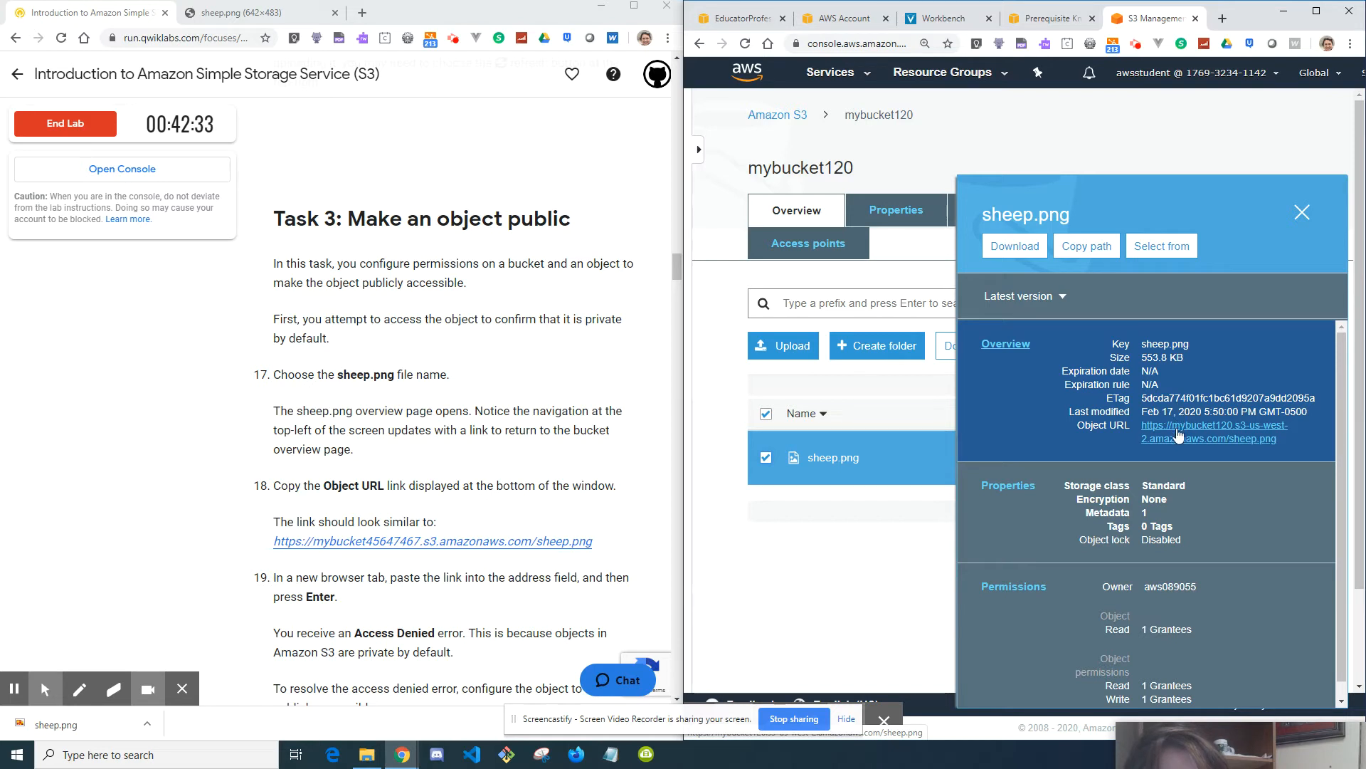
click(1301, 213)
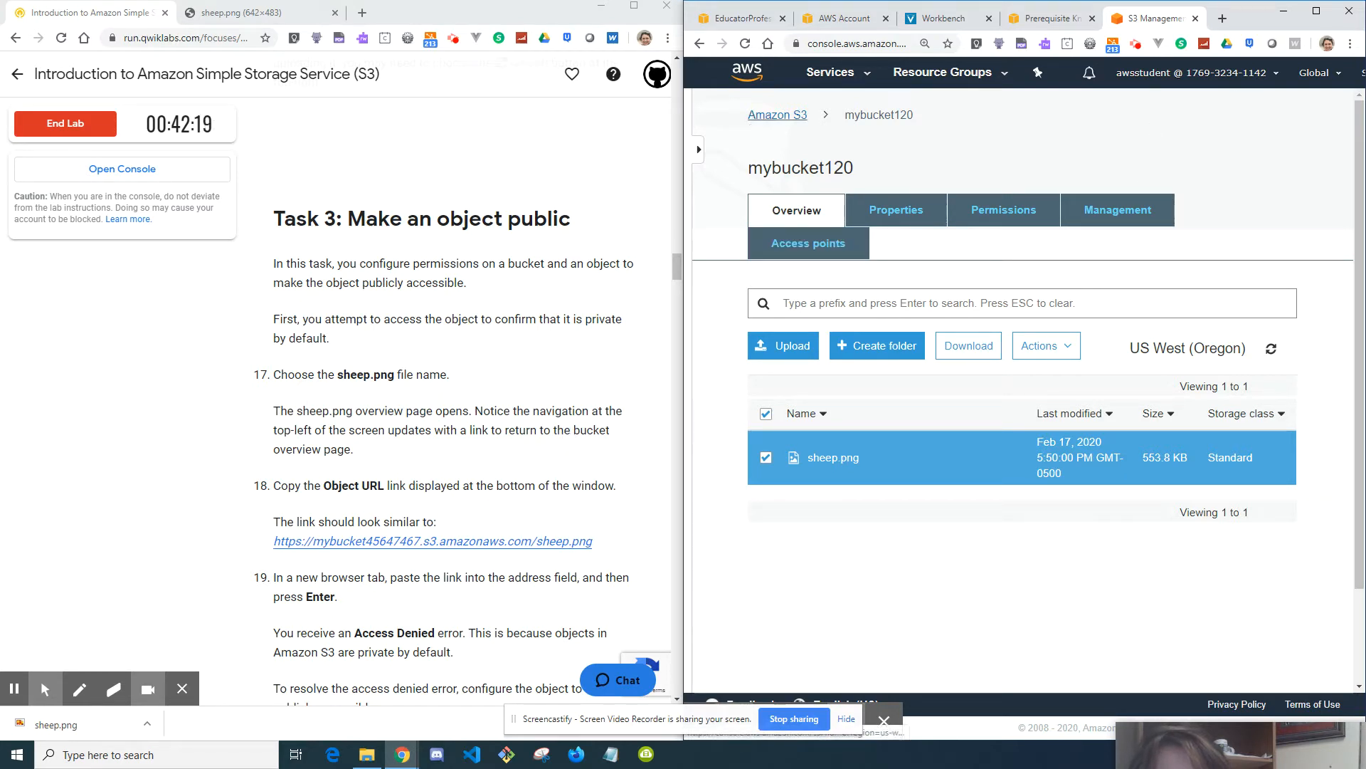
click(834, 458)
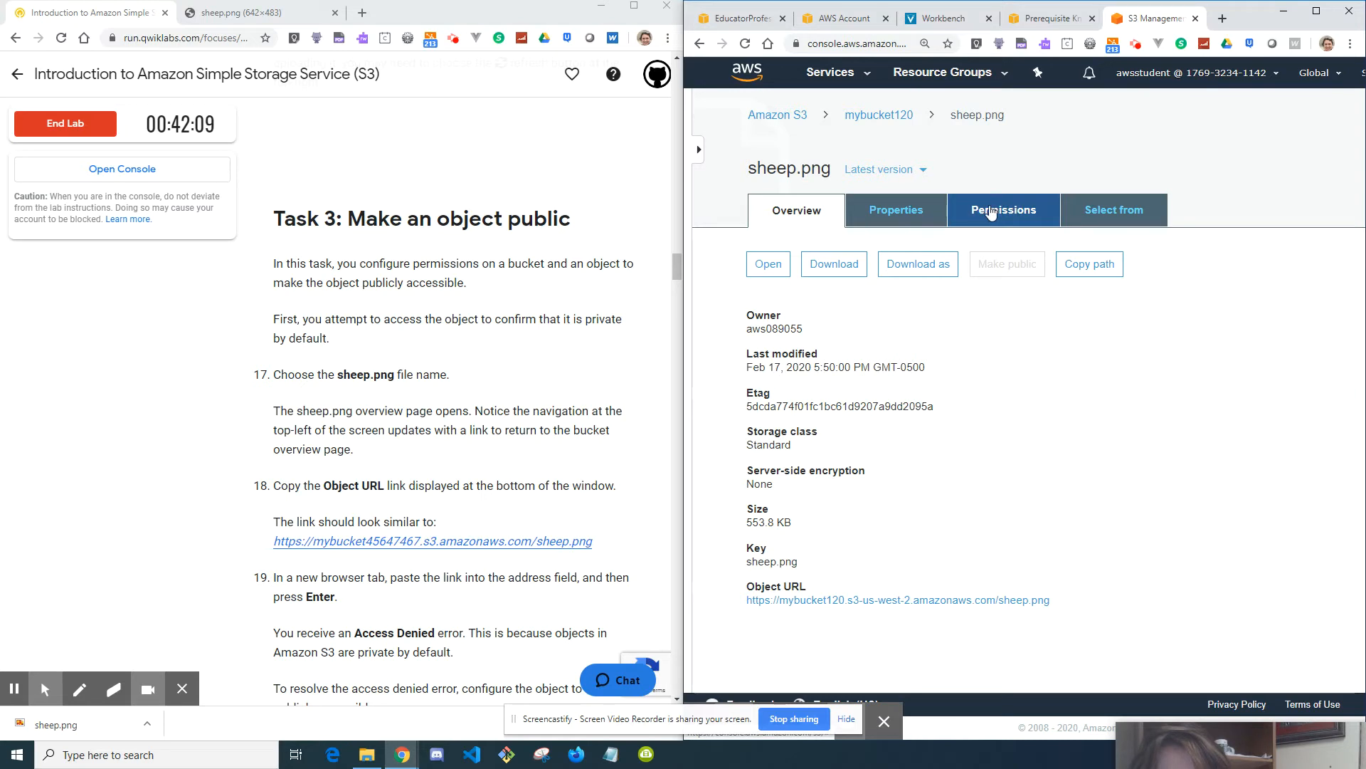
- Try to copy the Object URL of sheep.png from its details pane in mybucket120
click(876, 116)
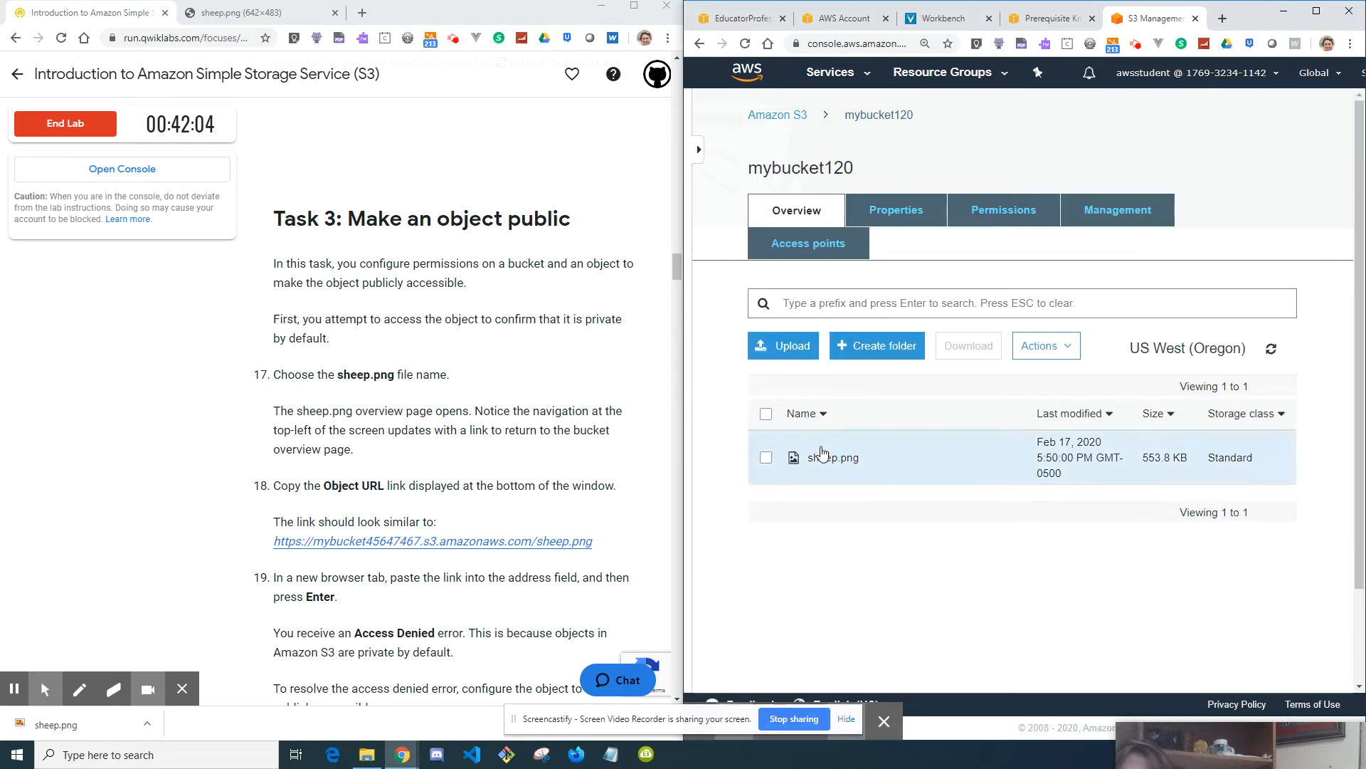
click(767, 457)
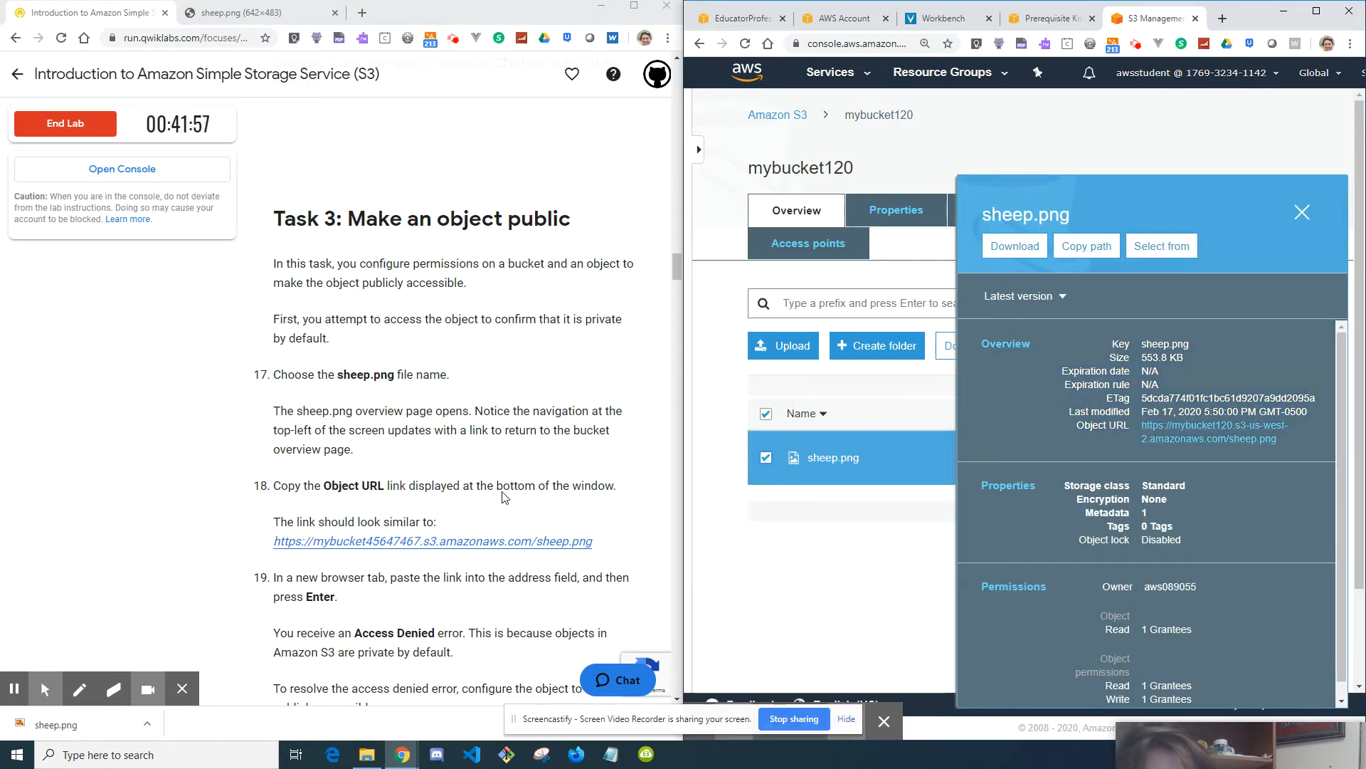
scroll(502, 496, down, 1)
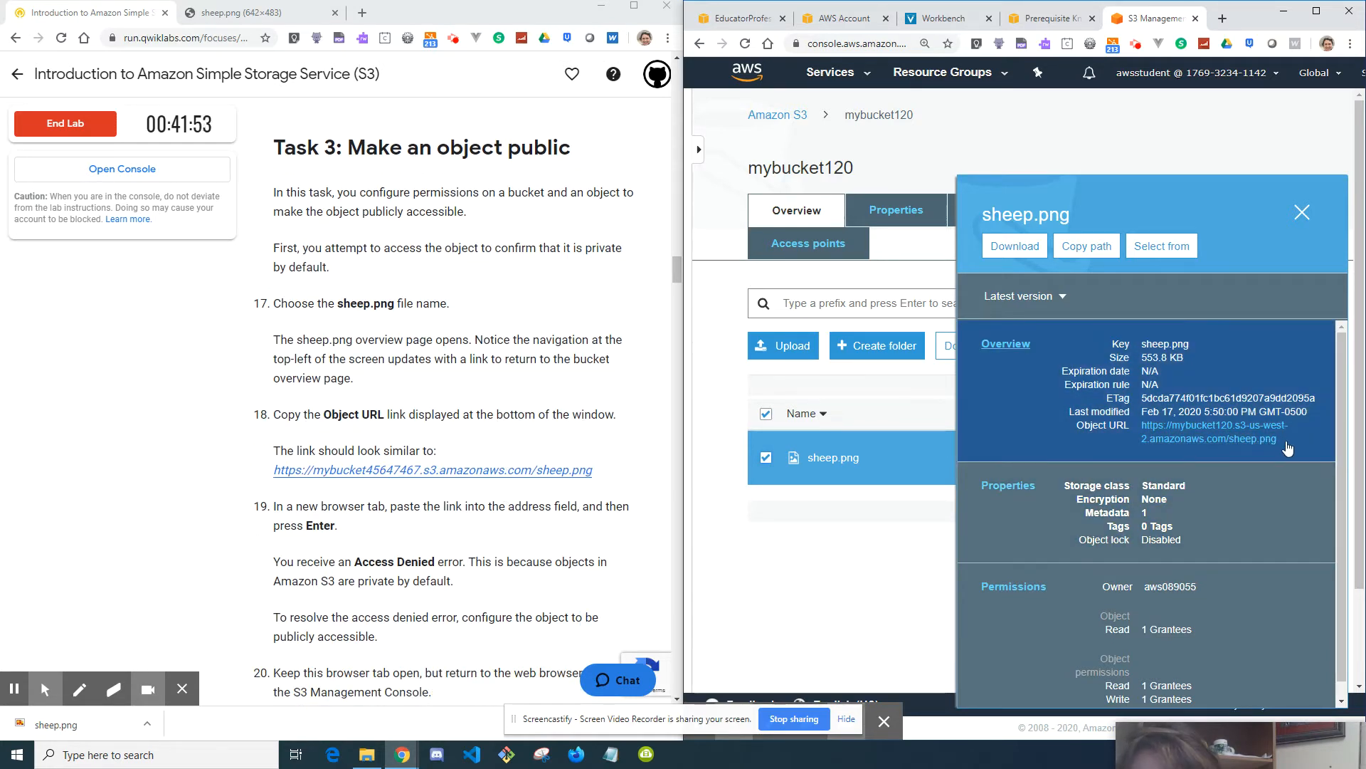
drag(1282, 441, 1236, 437)
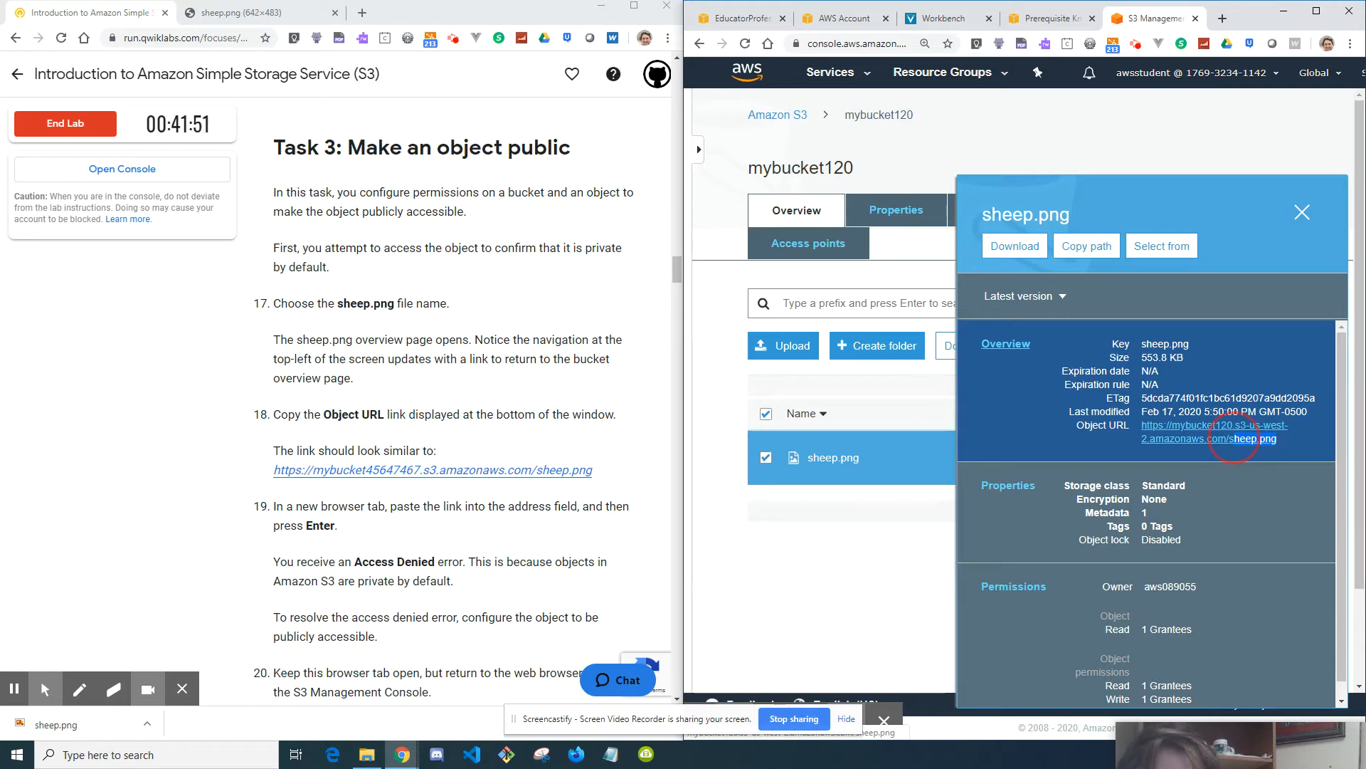
drag(1235, 440, 1145, 427)
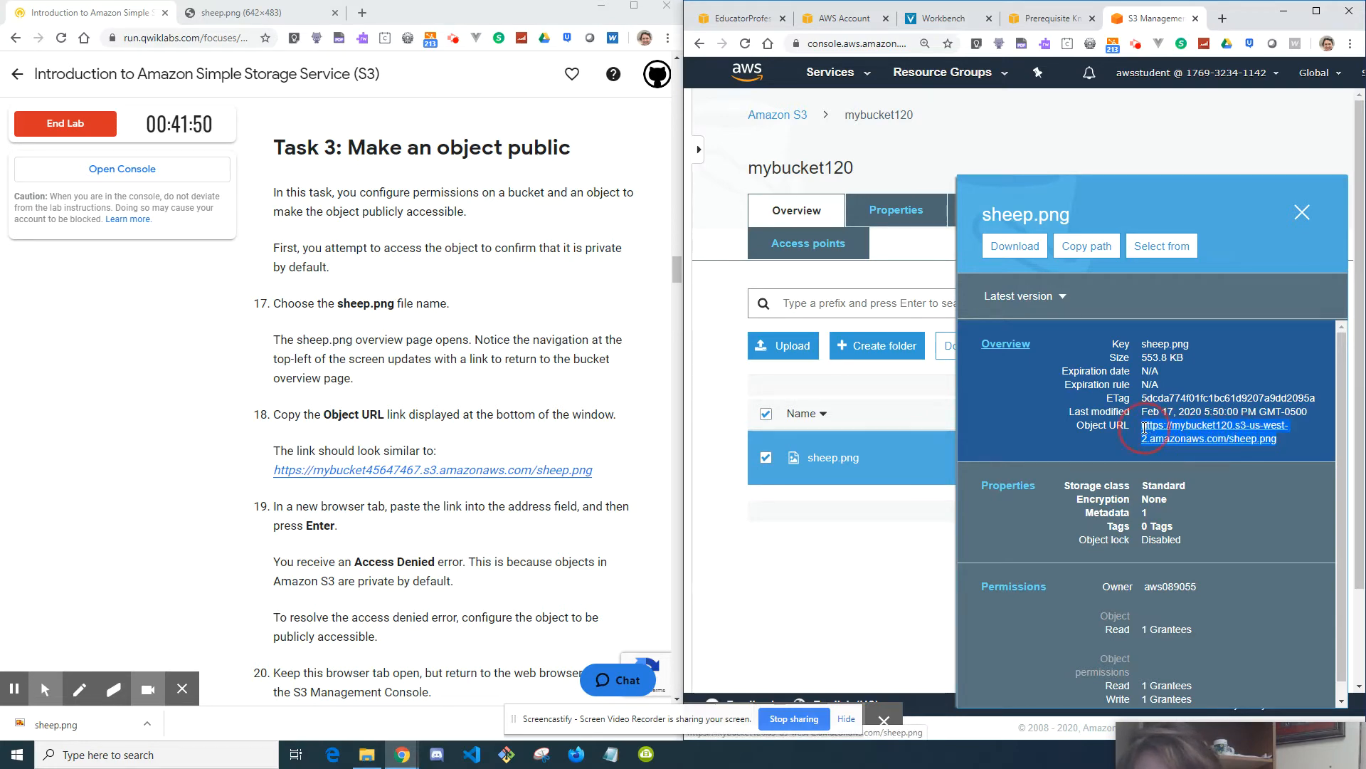
right_click(1156, 432)
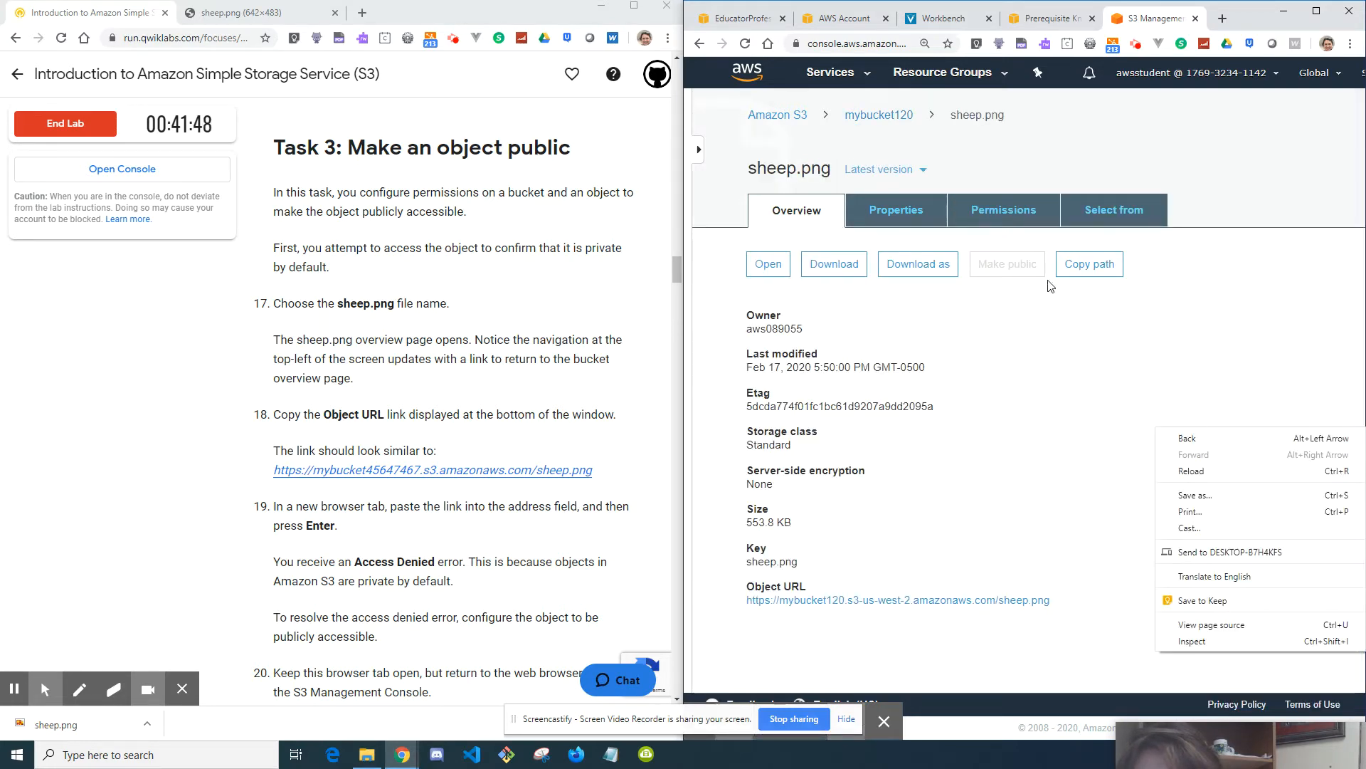
click(1067, 364)
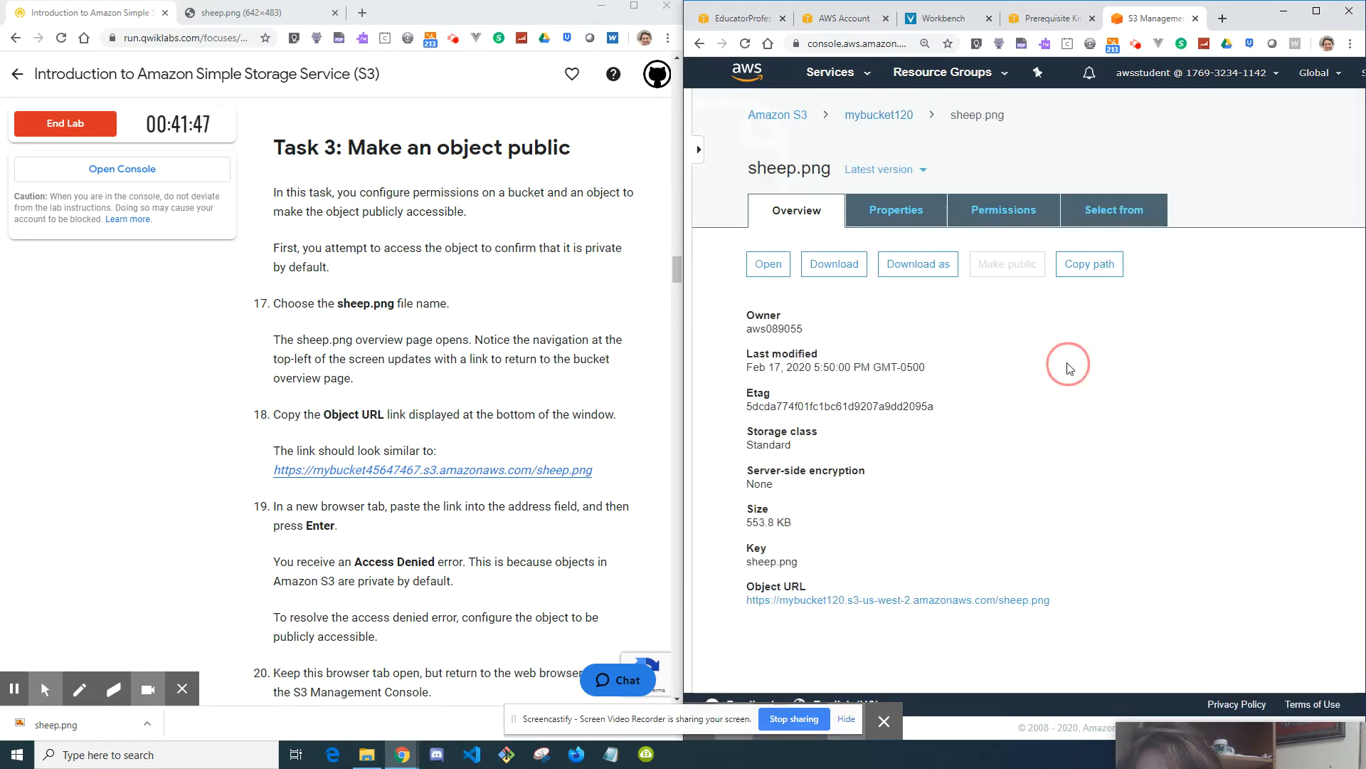
click(891, 120)
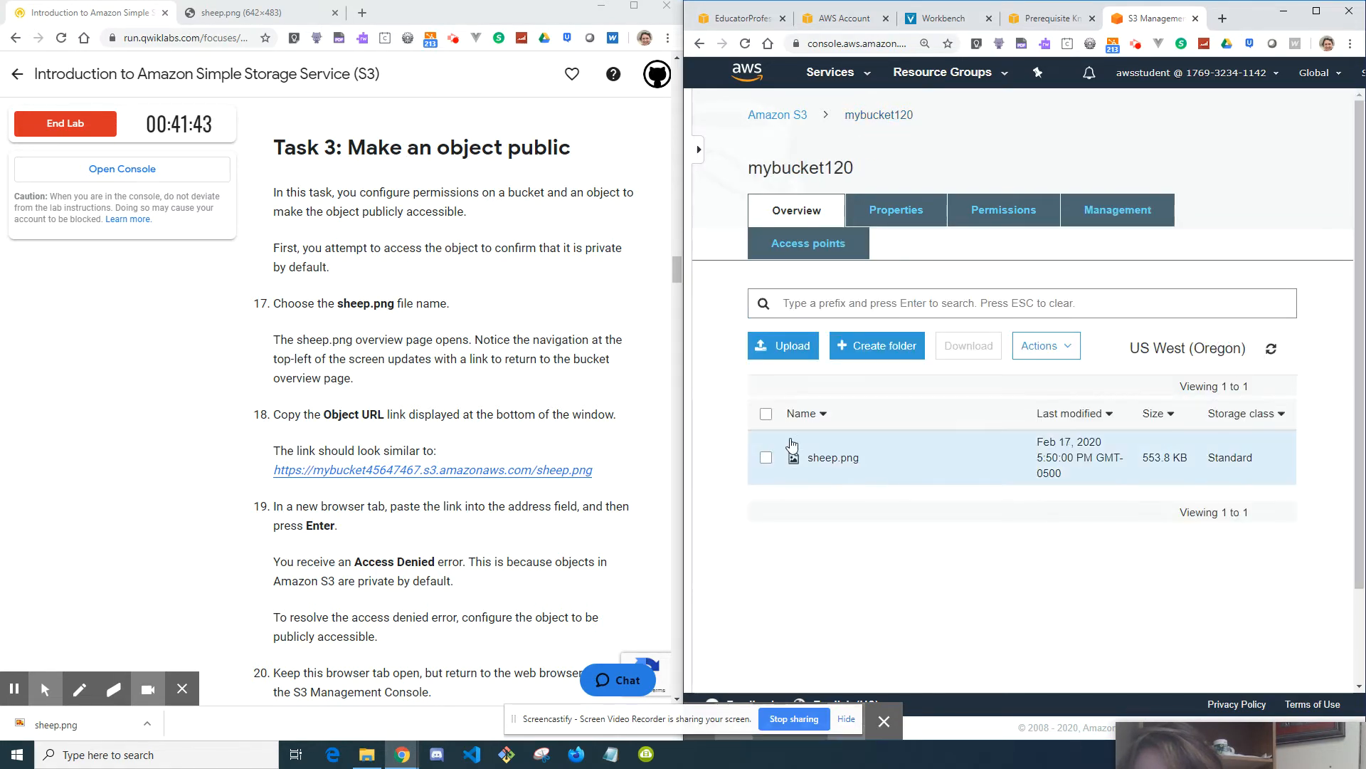
click(766, 458)
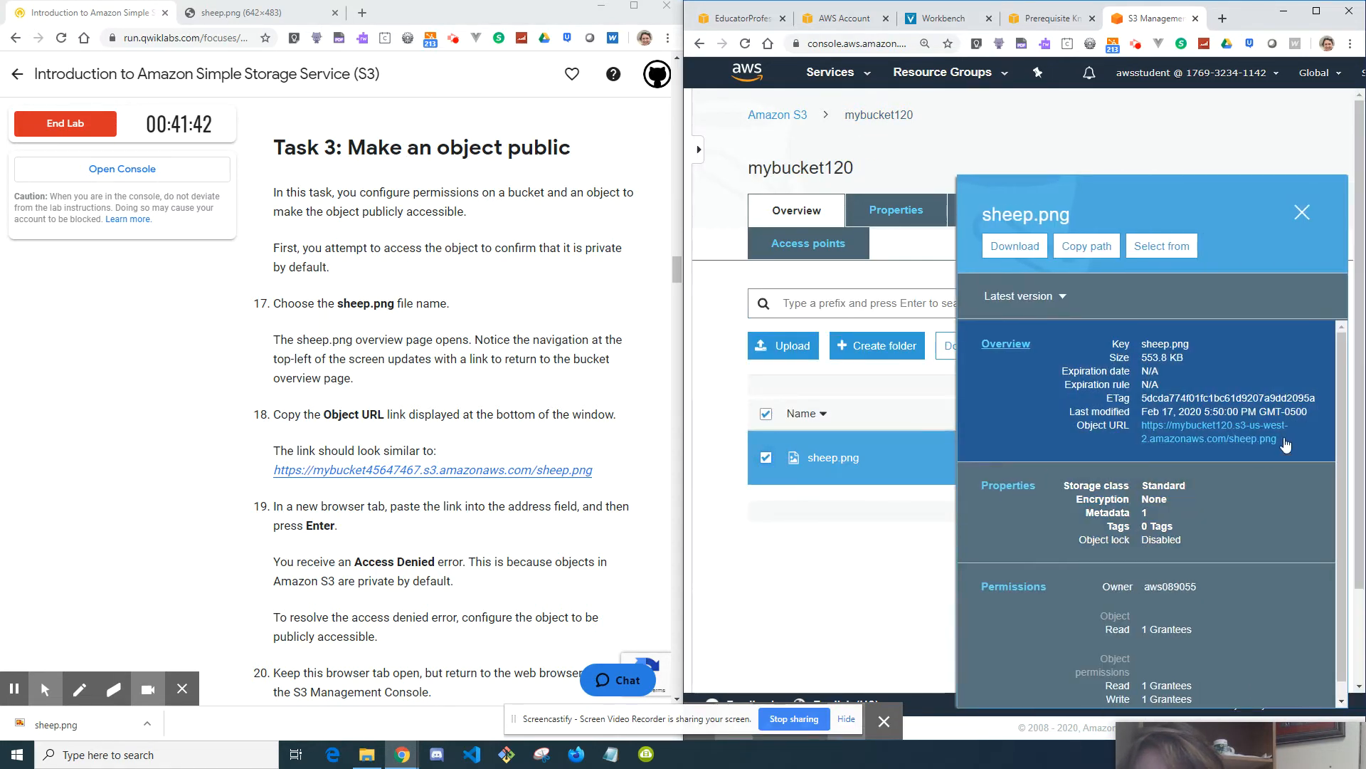
drag(1282, 441, 1181, 433)
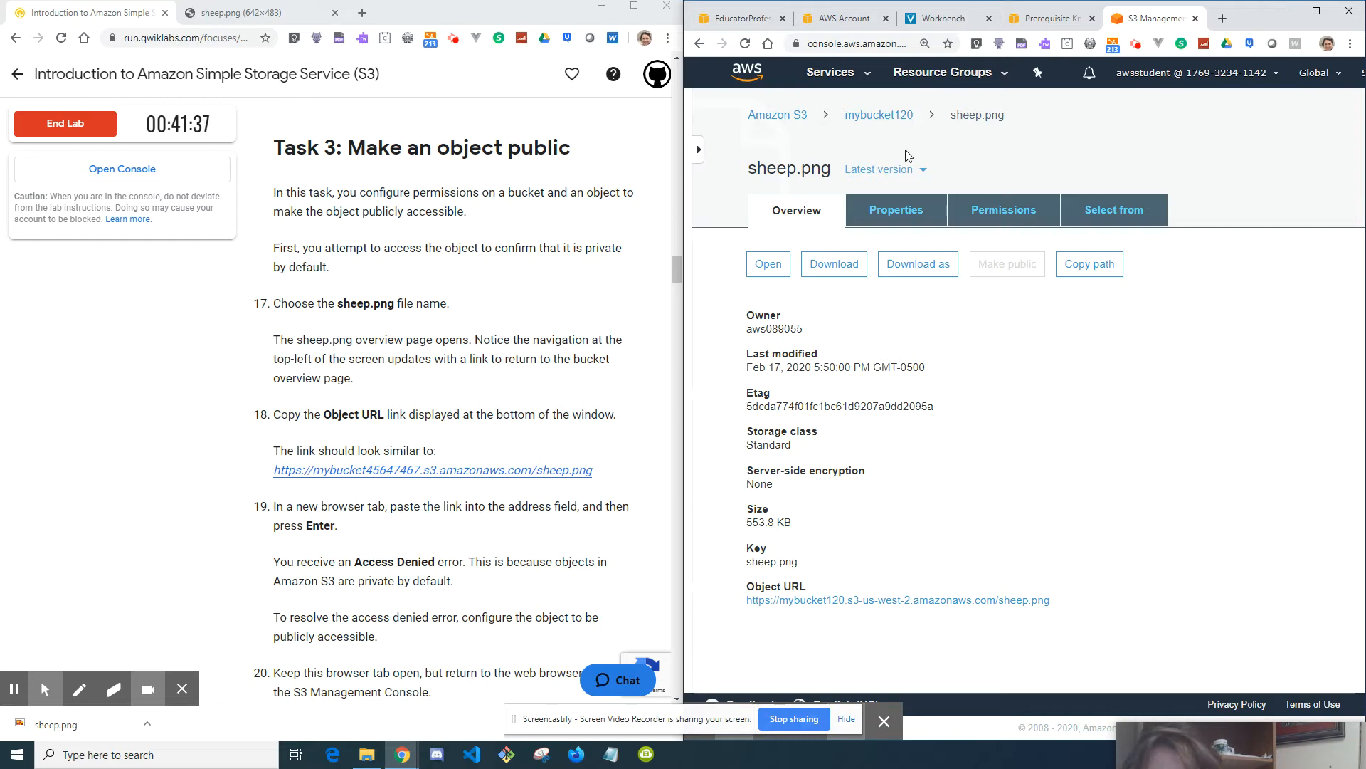
click(878, 118)
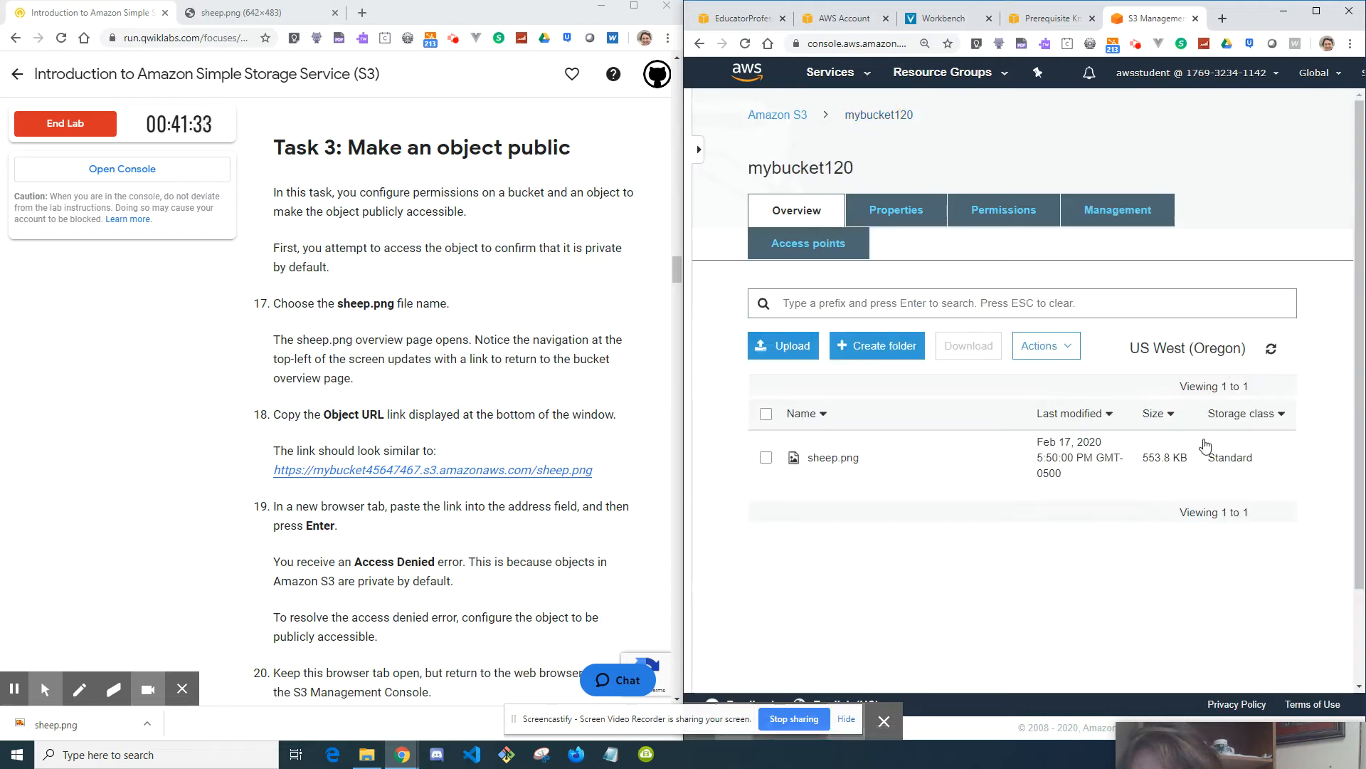
- Open the Object URL from the sheep.png details pane and read lab steps 19 to 24 of Task 3
click(758, 463)
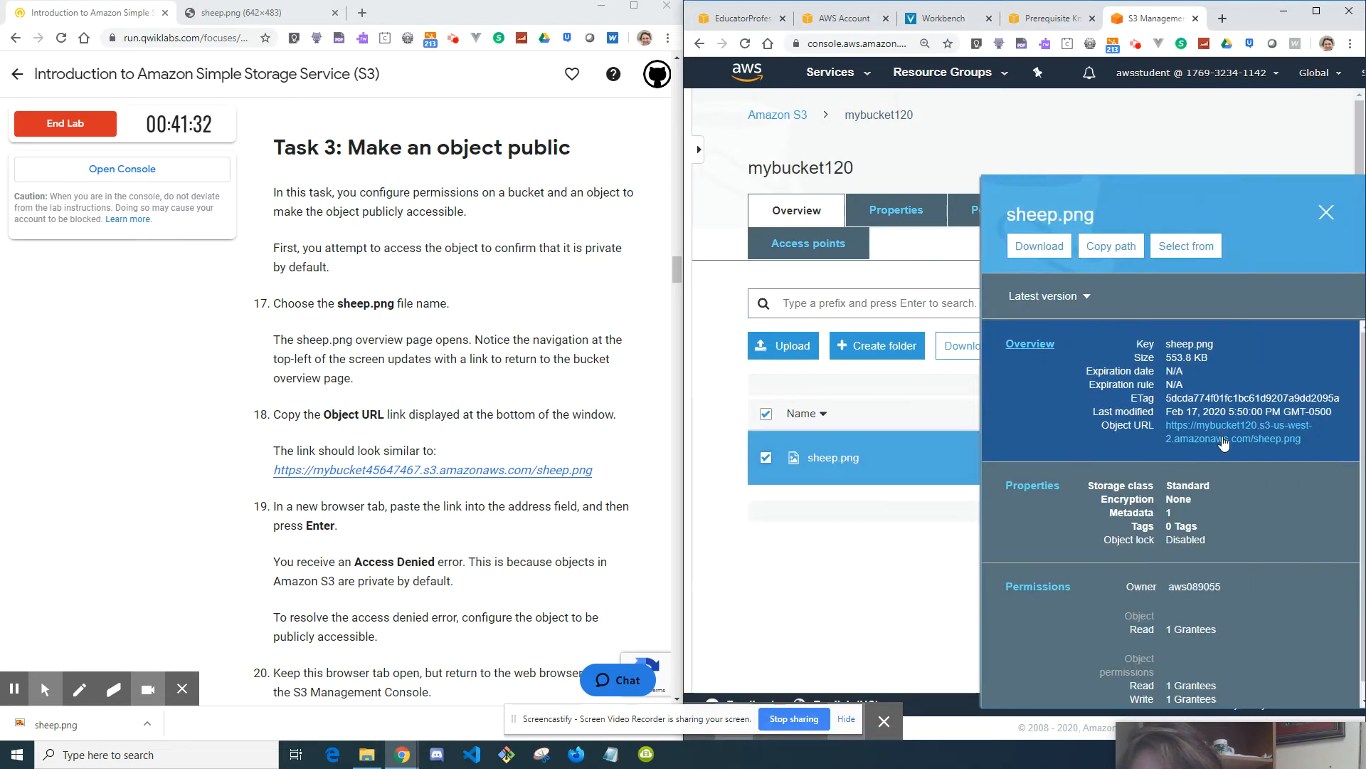
click(1225, 433)
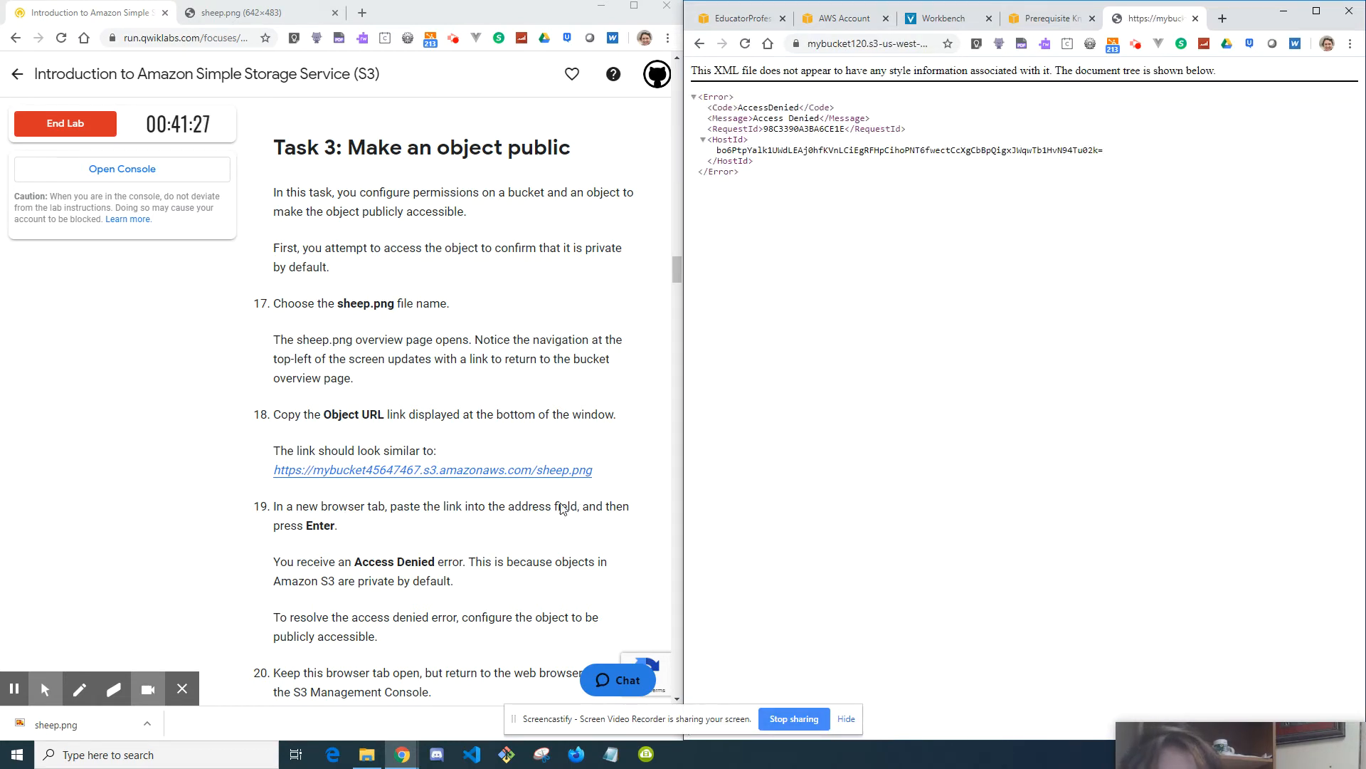
scroll(548, 516, down, 2)
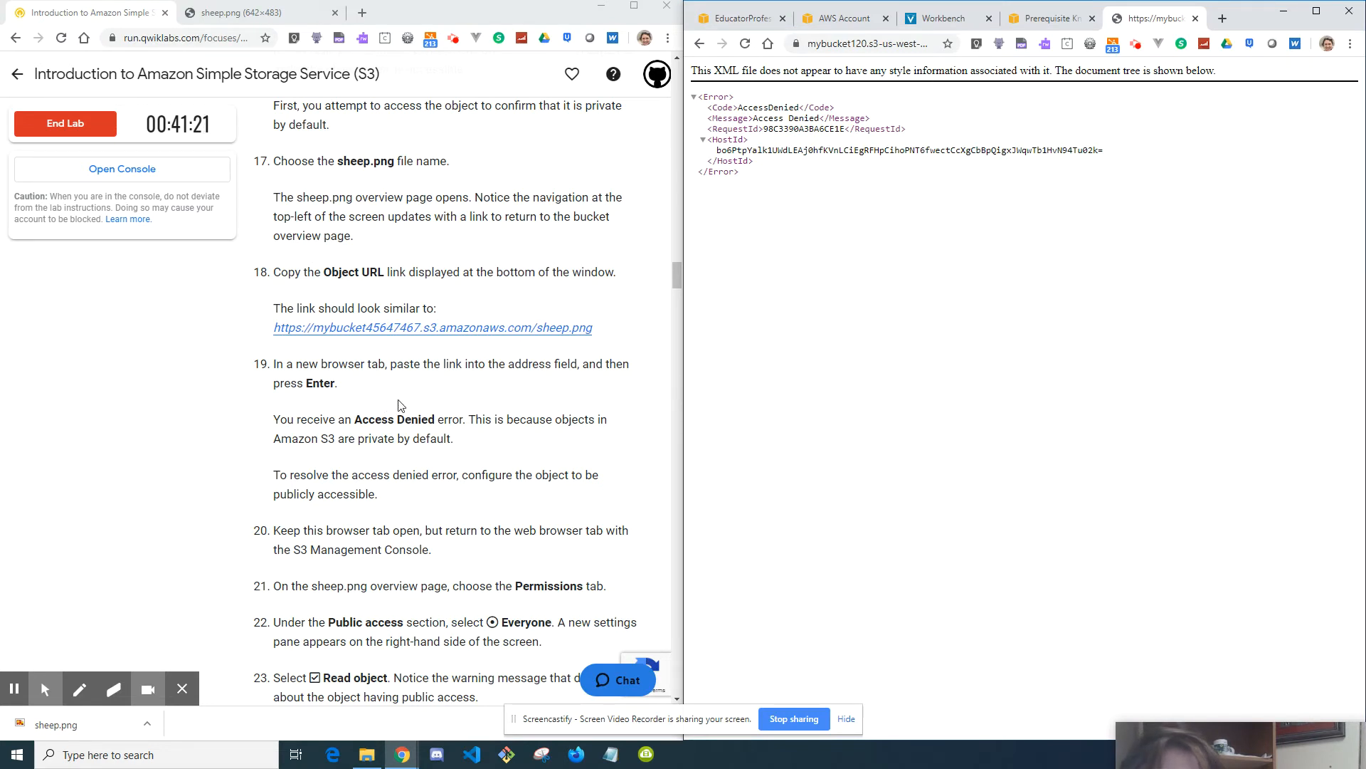
scroll(399, 405, down, 1)
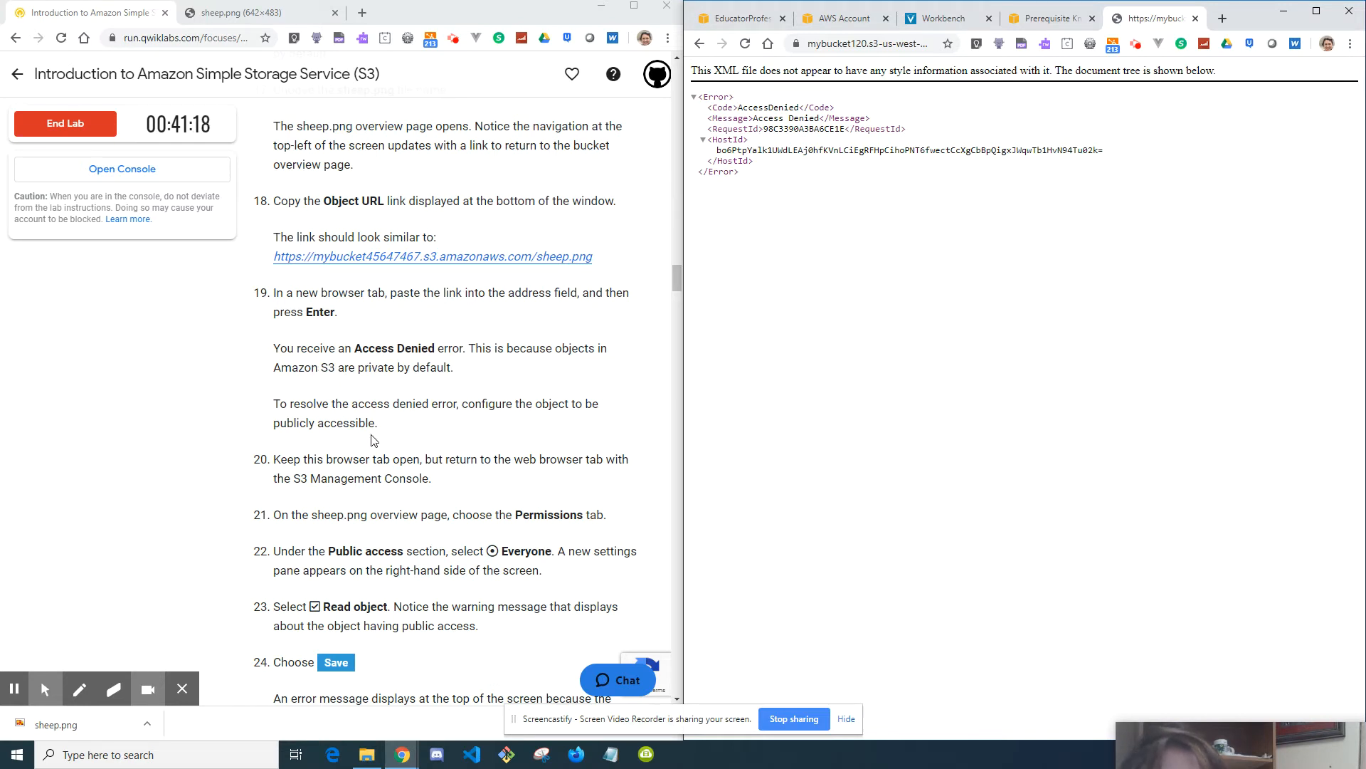
scroll(371, 439, down, 1)
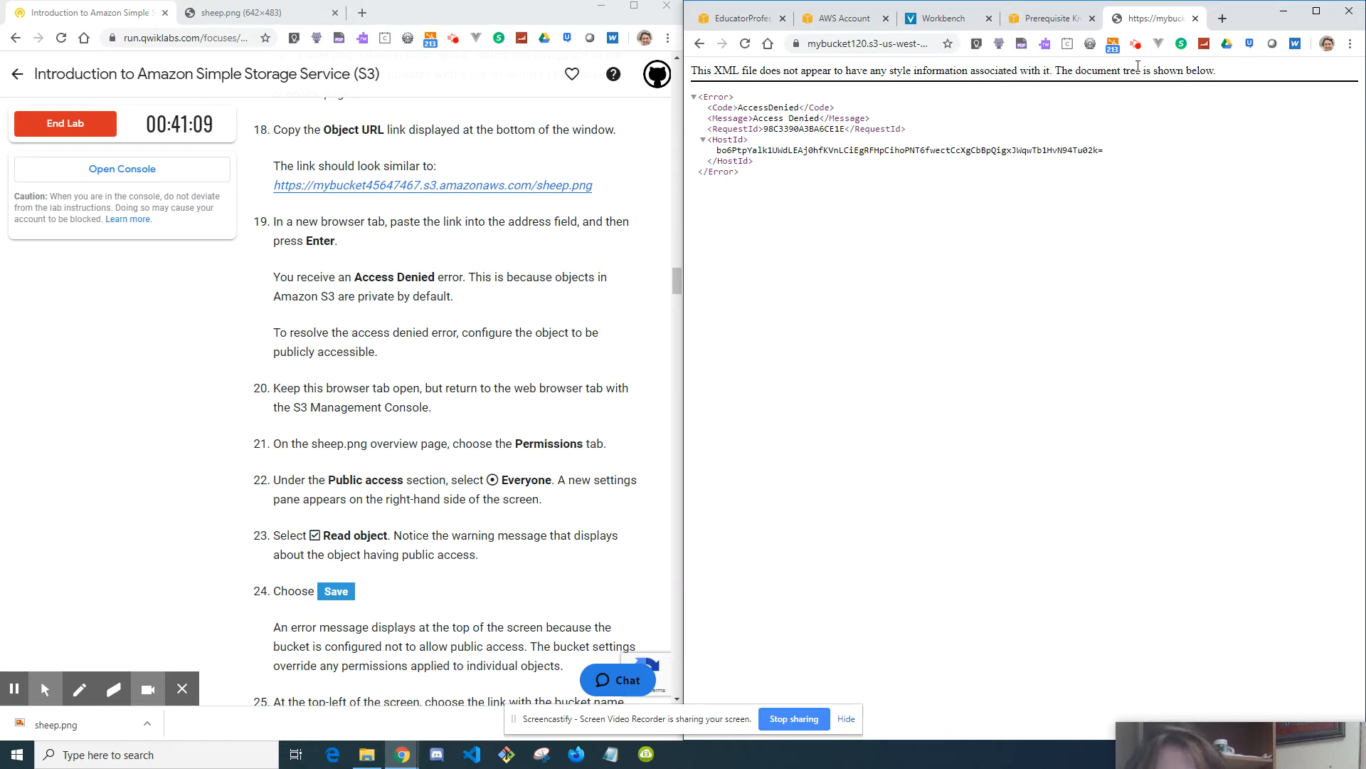
- Look through the open browser tabs for the S3 console and return to the sheep.png overview page
click(1045, 28)
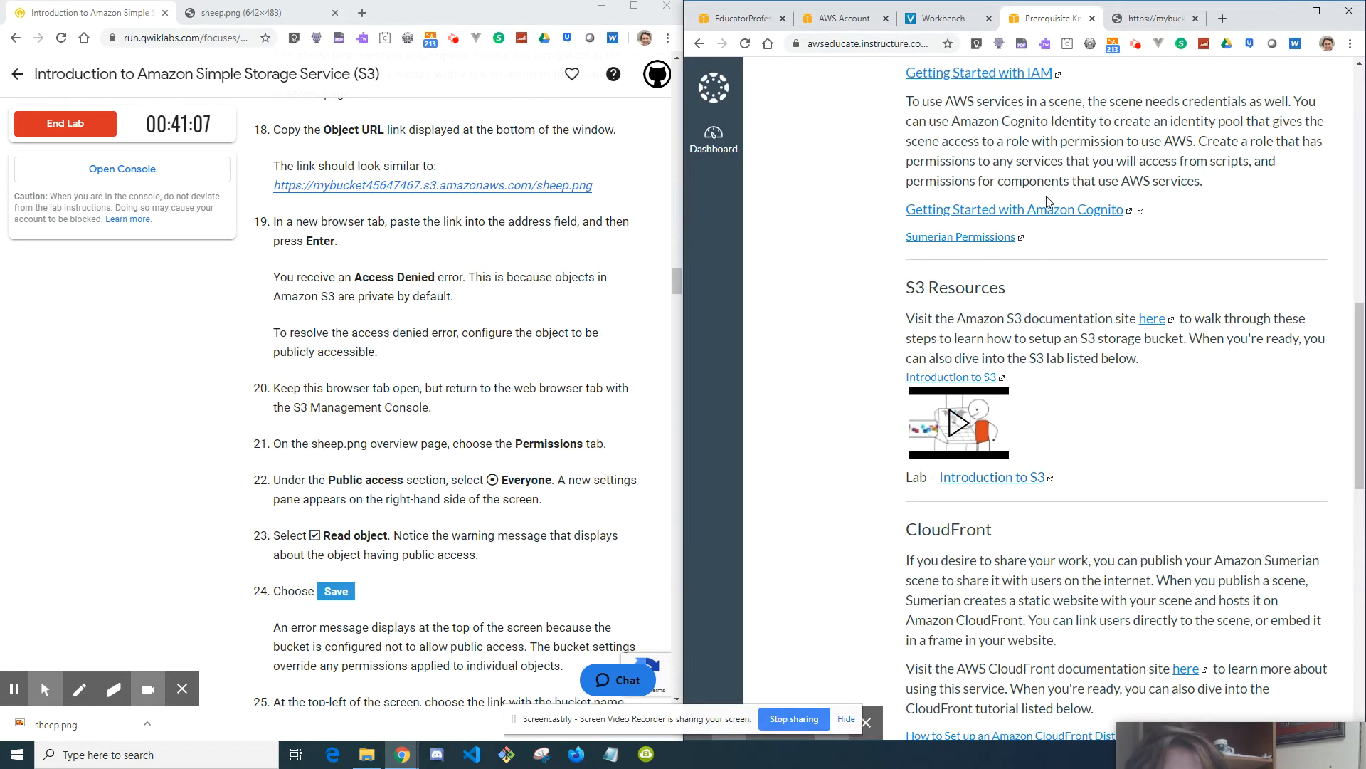
click(957, 19)
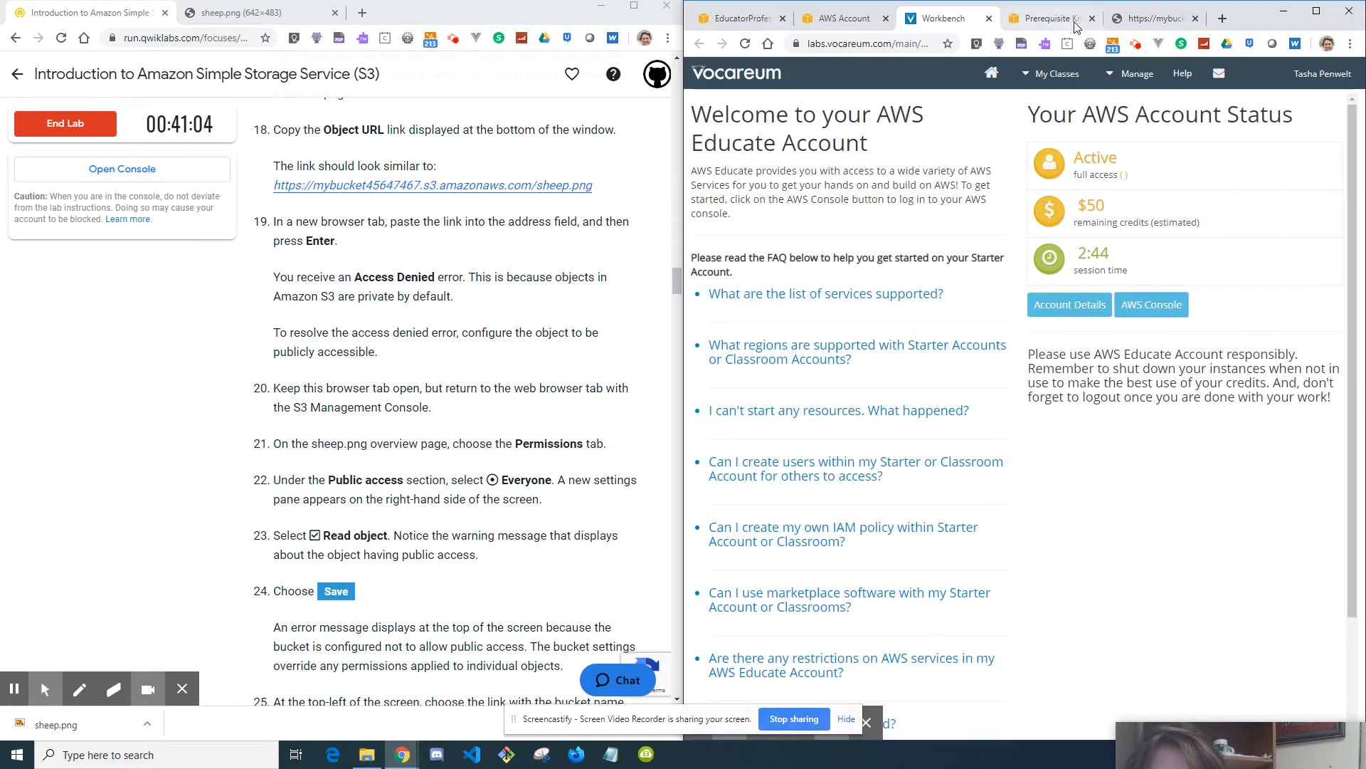
click(1153, 19)
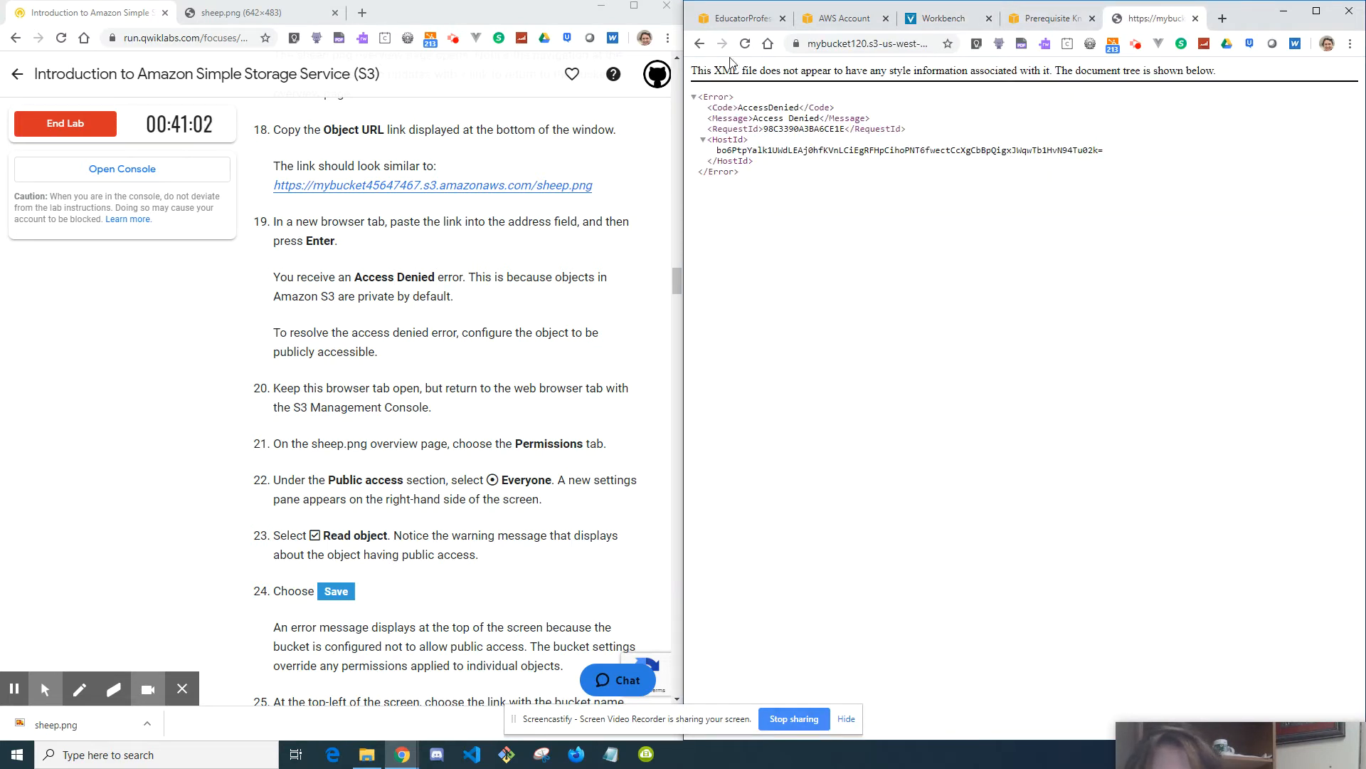
click(699, 45)
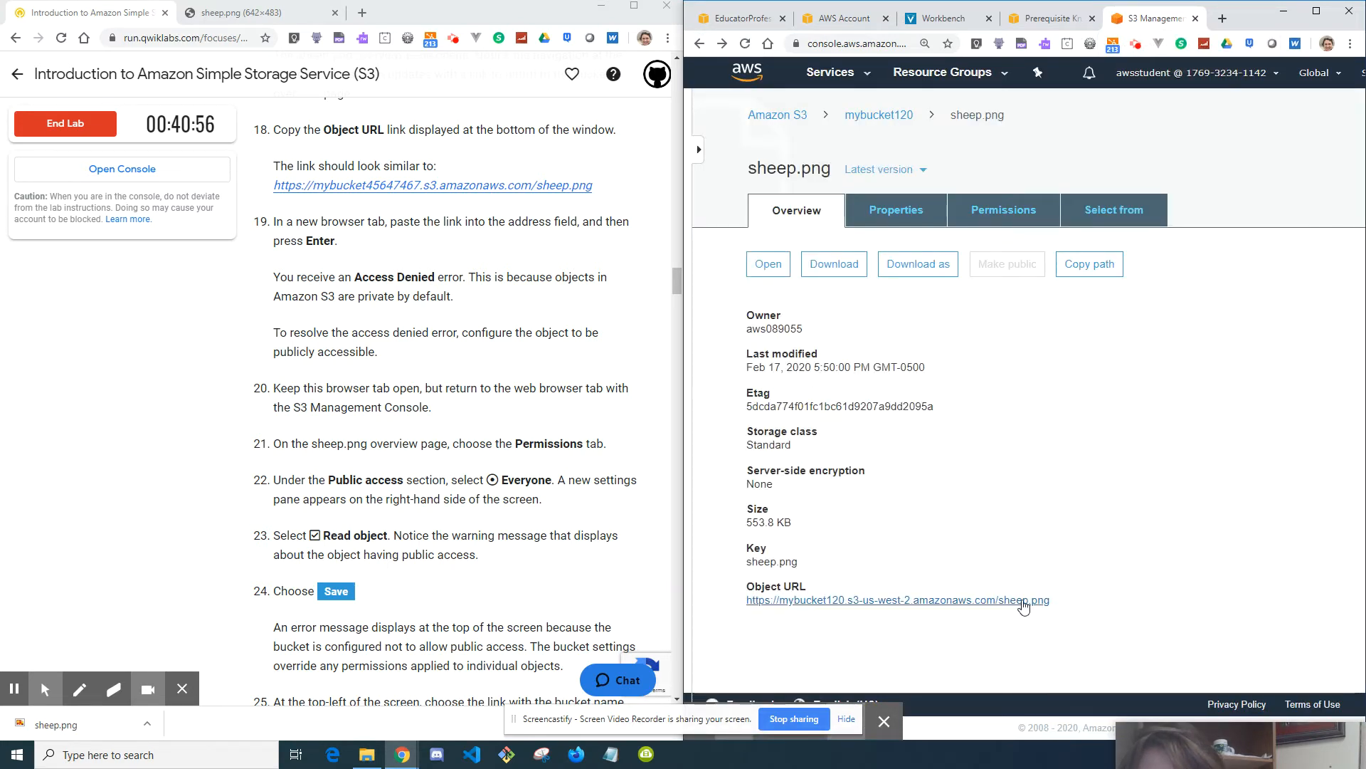
- Open the Object URL of sheep.png in a new browser tab and view that tab
right_click(1023, 602)
click(1089, 427)
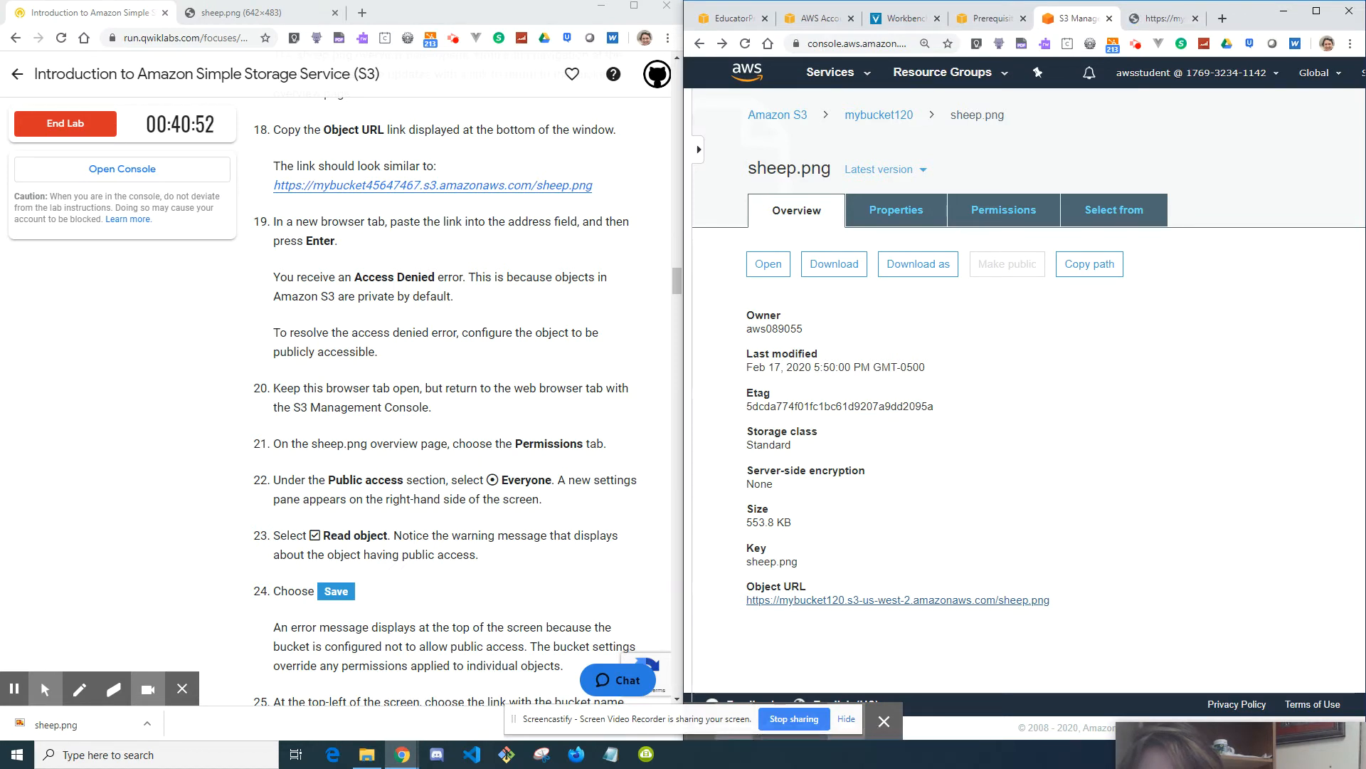
click(1162, 18)
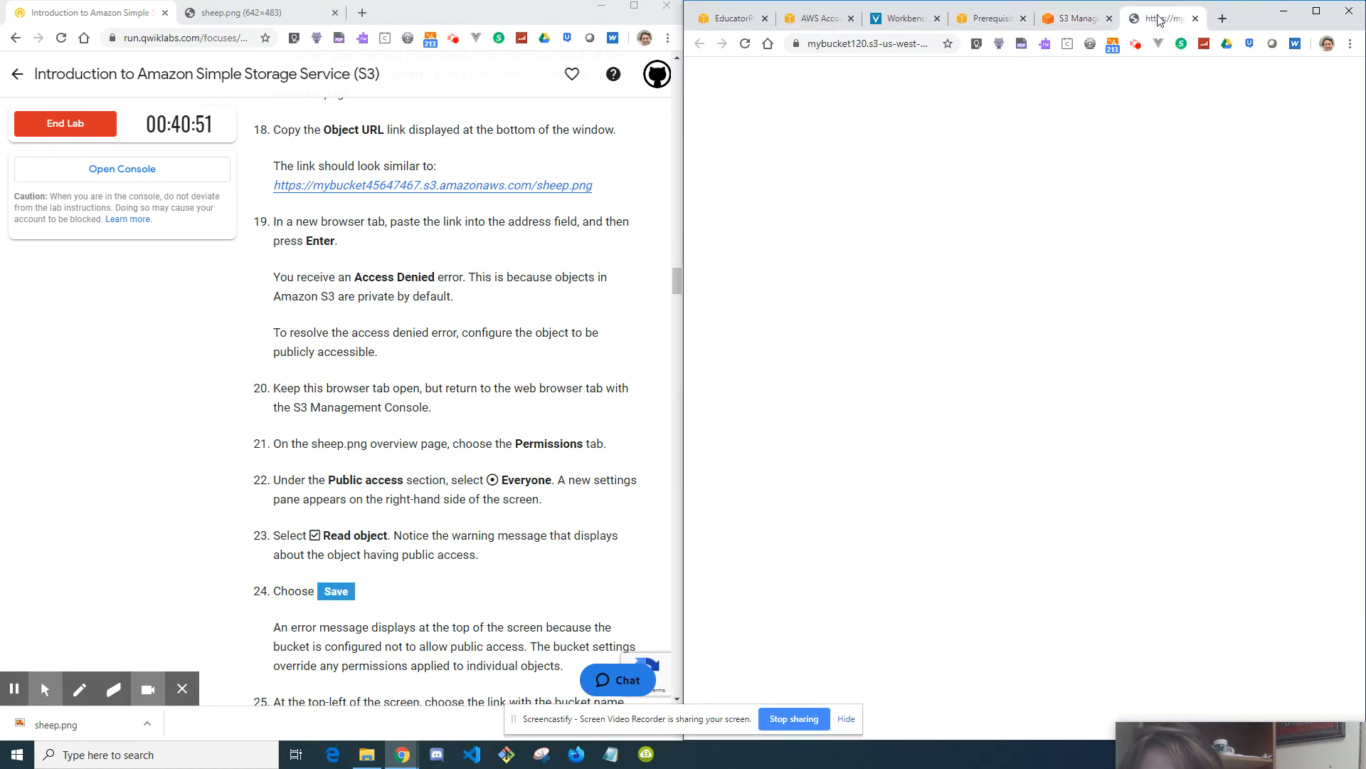
- Return to the S3 Management Console, keeping the Object URL tab open, and display the permissions of sheep.png
click(1078, 19)
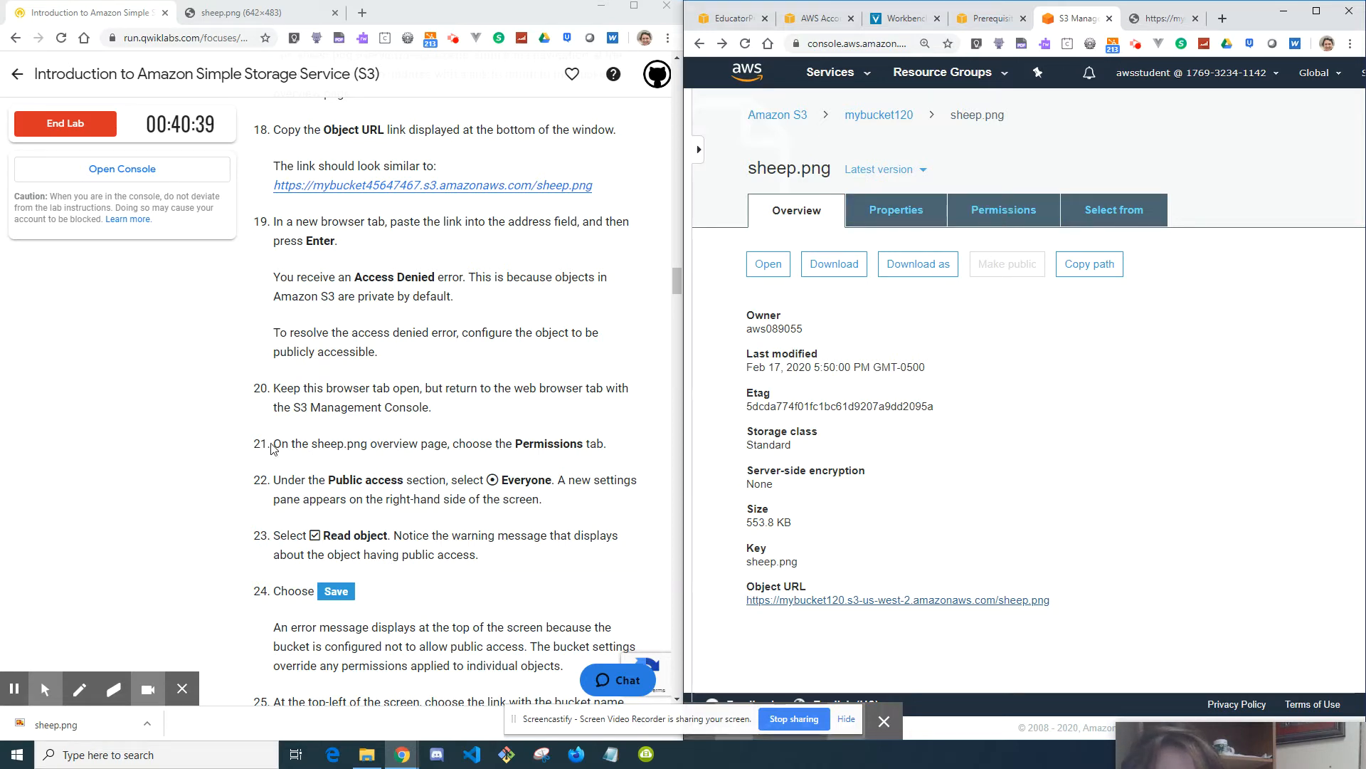
click(351, 443)
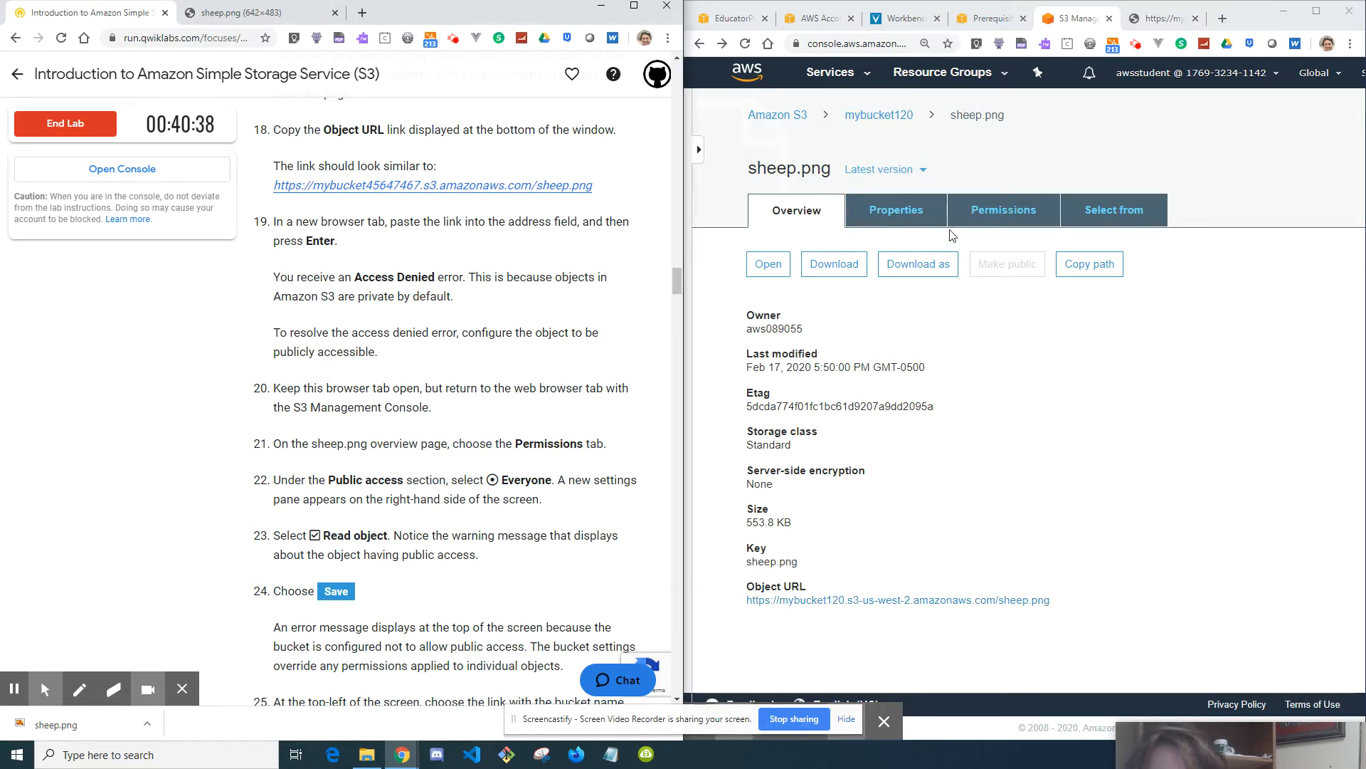
click(983, 212)
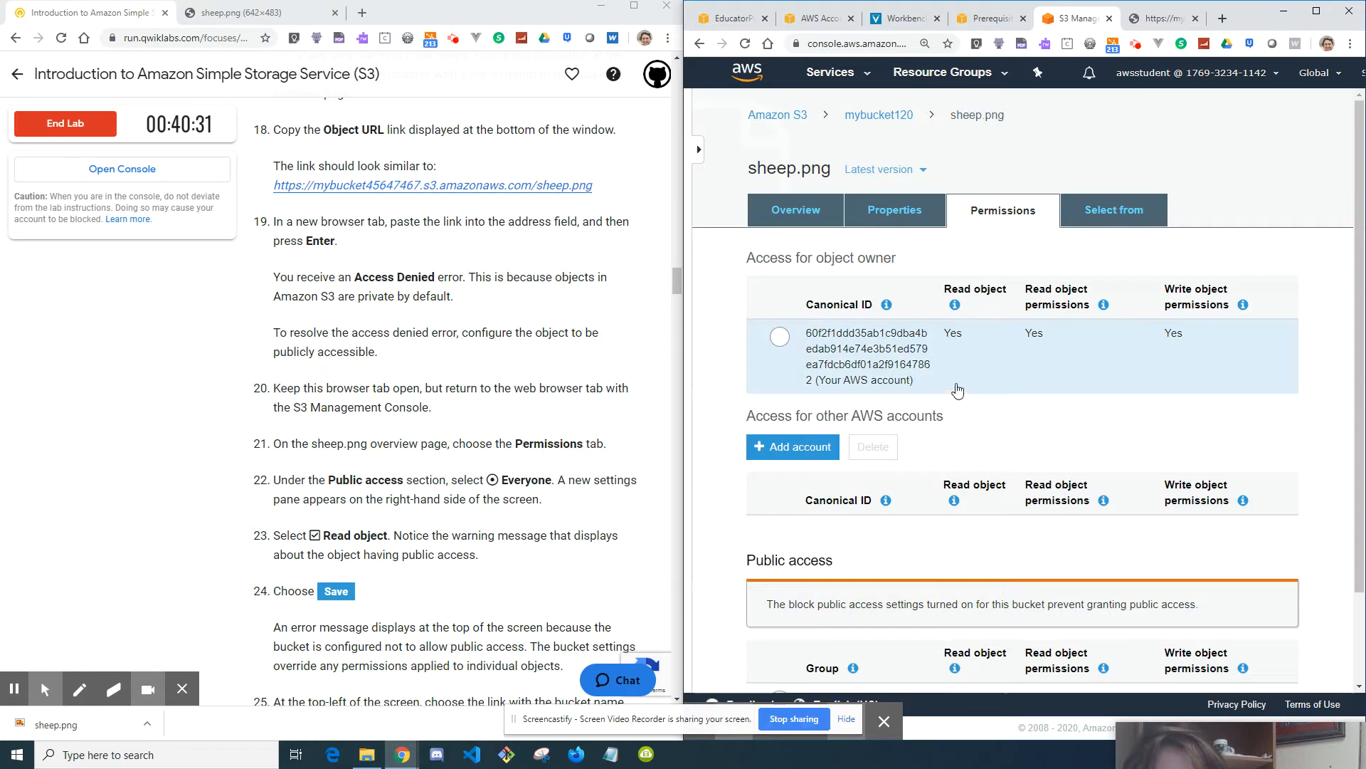
- Try to grant Everyone the Read object permission on sheep.png under Public access and save it
scroll(955, 394, down, 3)
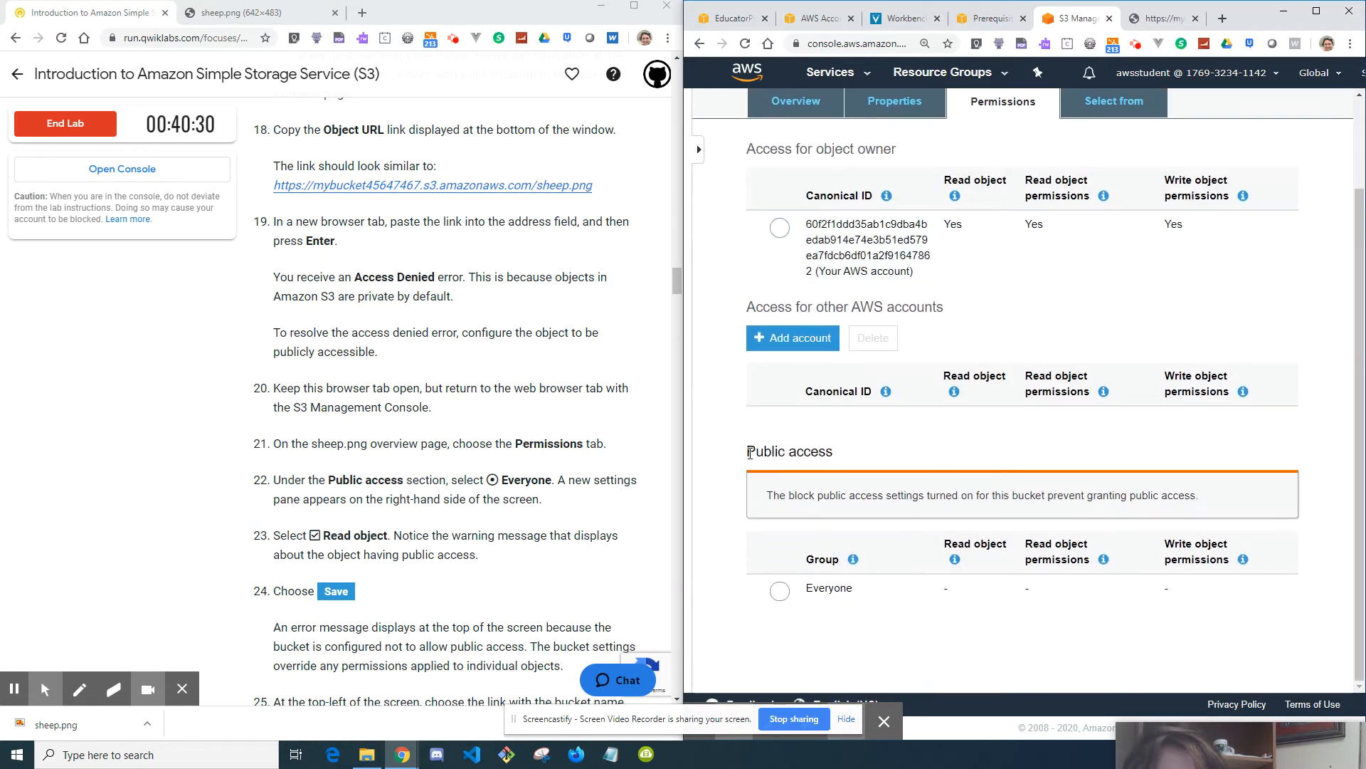
drag(749, 453, 853, 454)
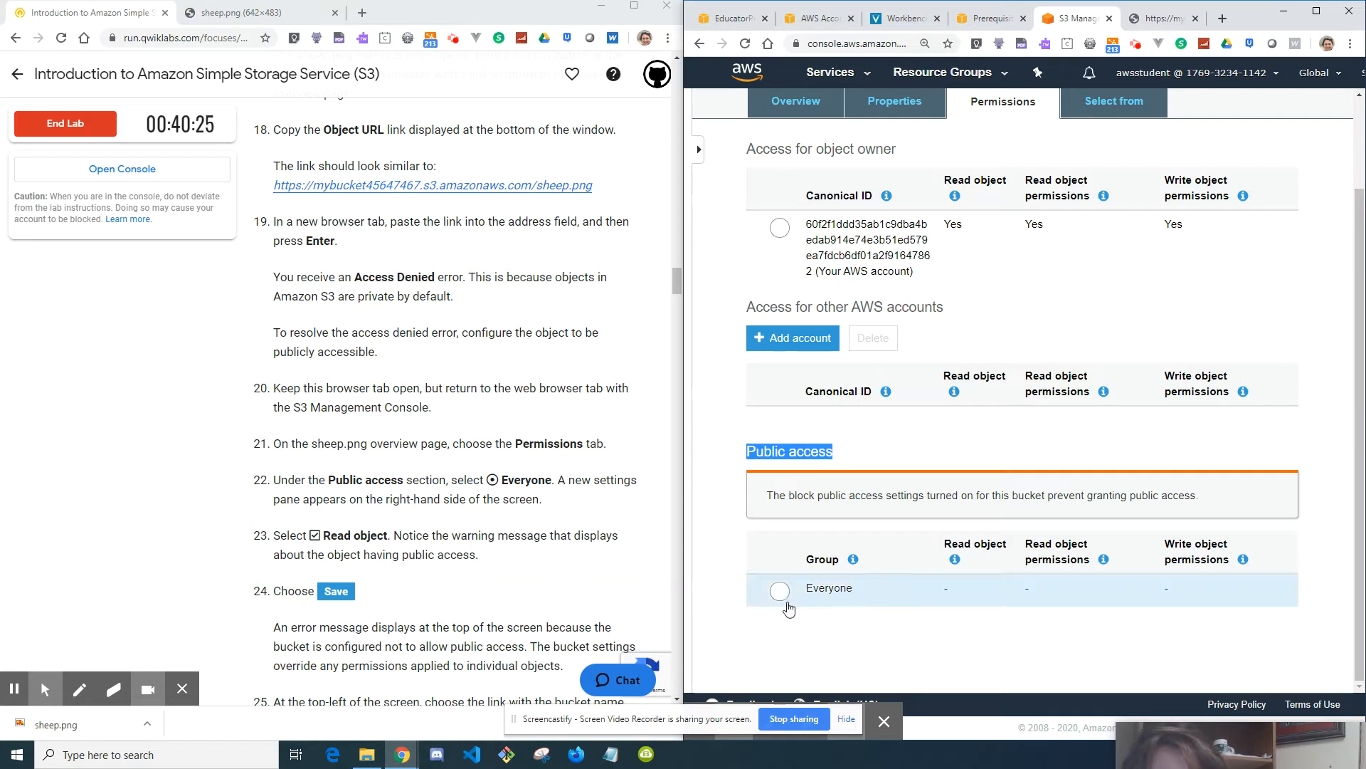
click(780, 591)
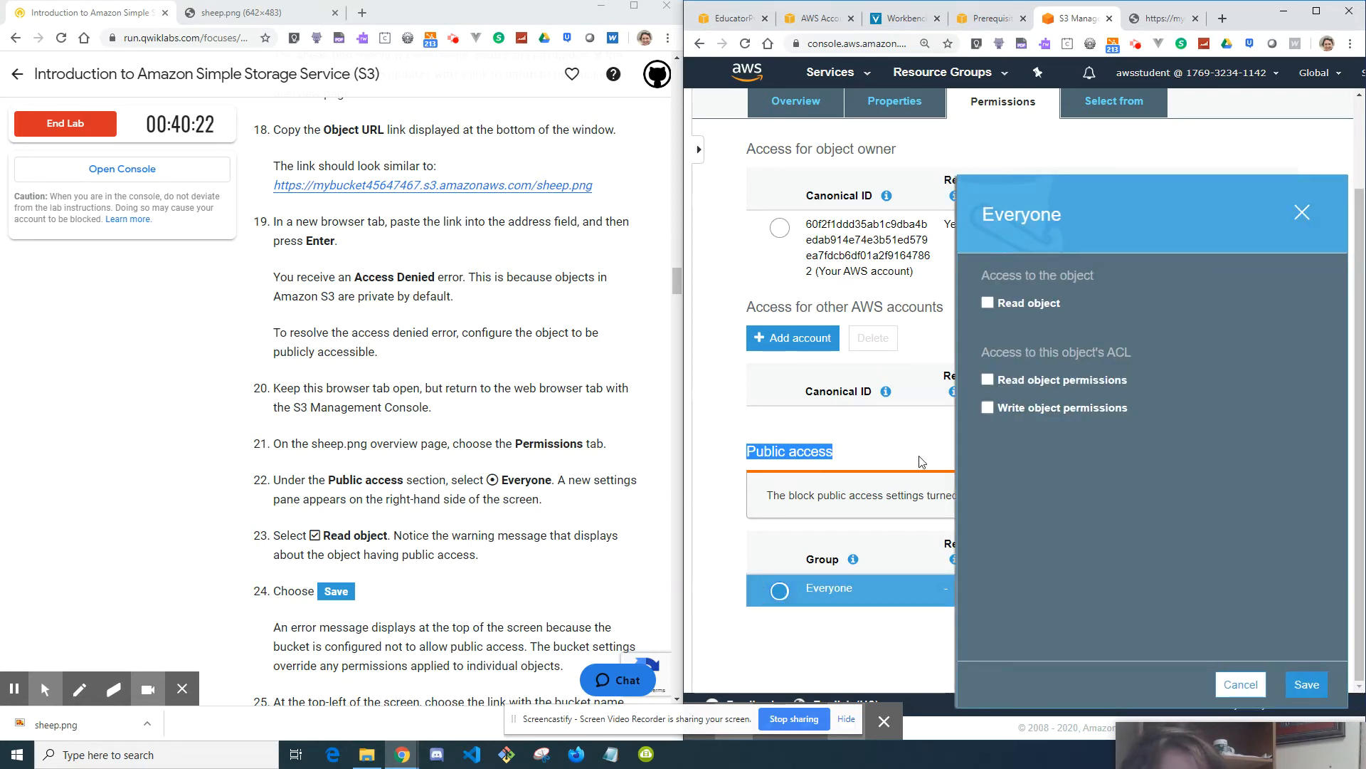
click(988, 304)
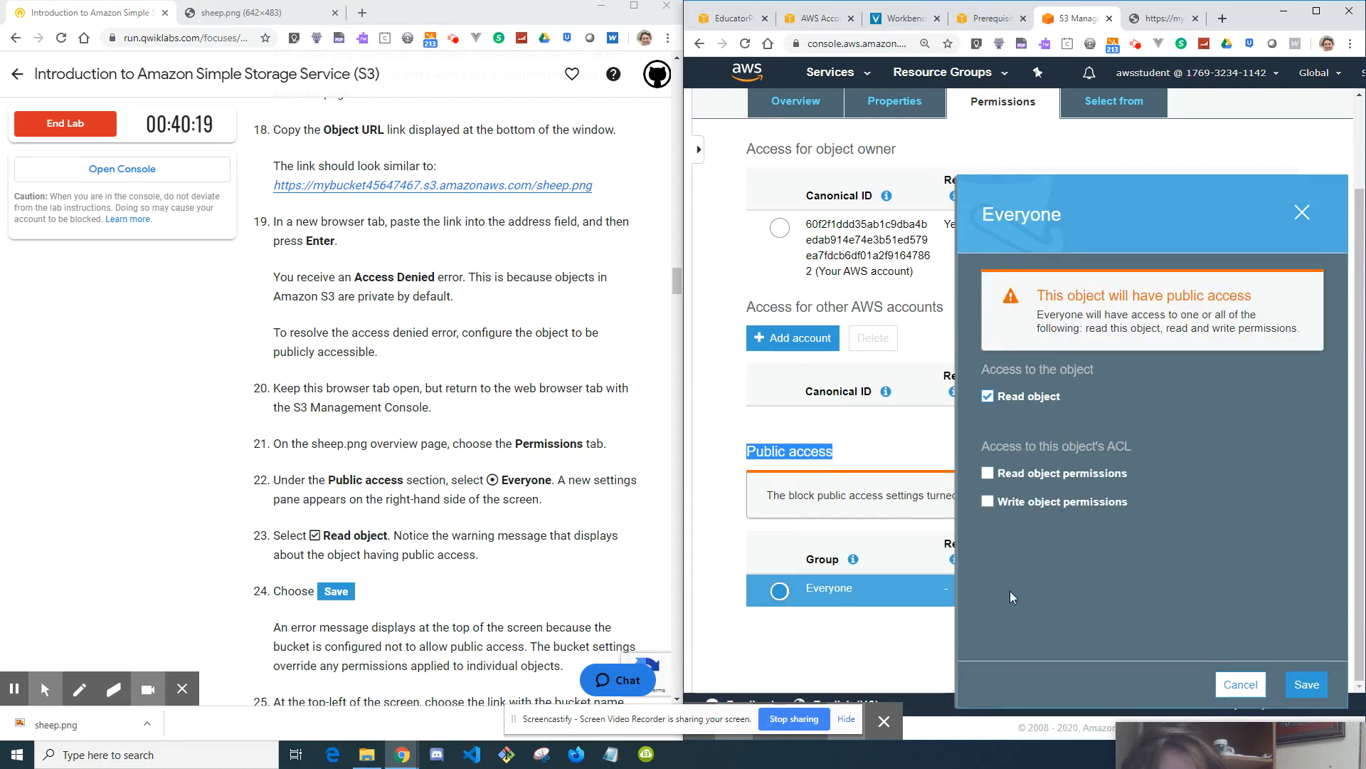
drag(1039, 318, 1279, 329)
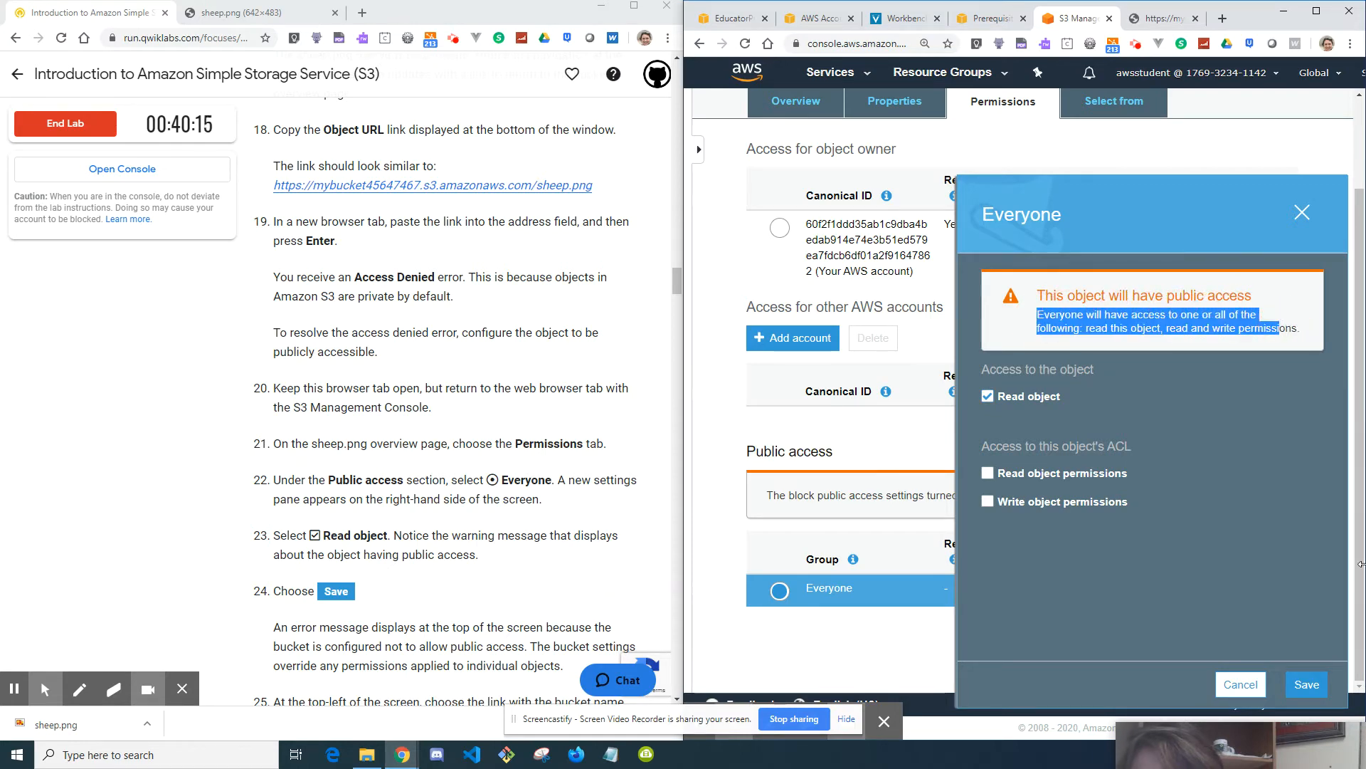
click(1308, 685)
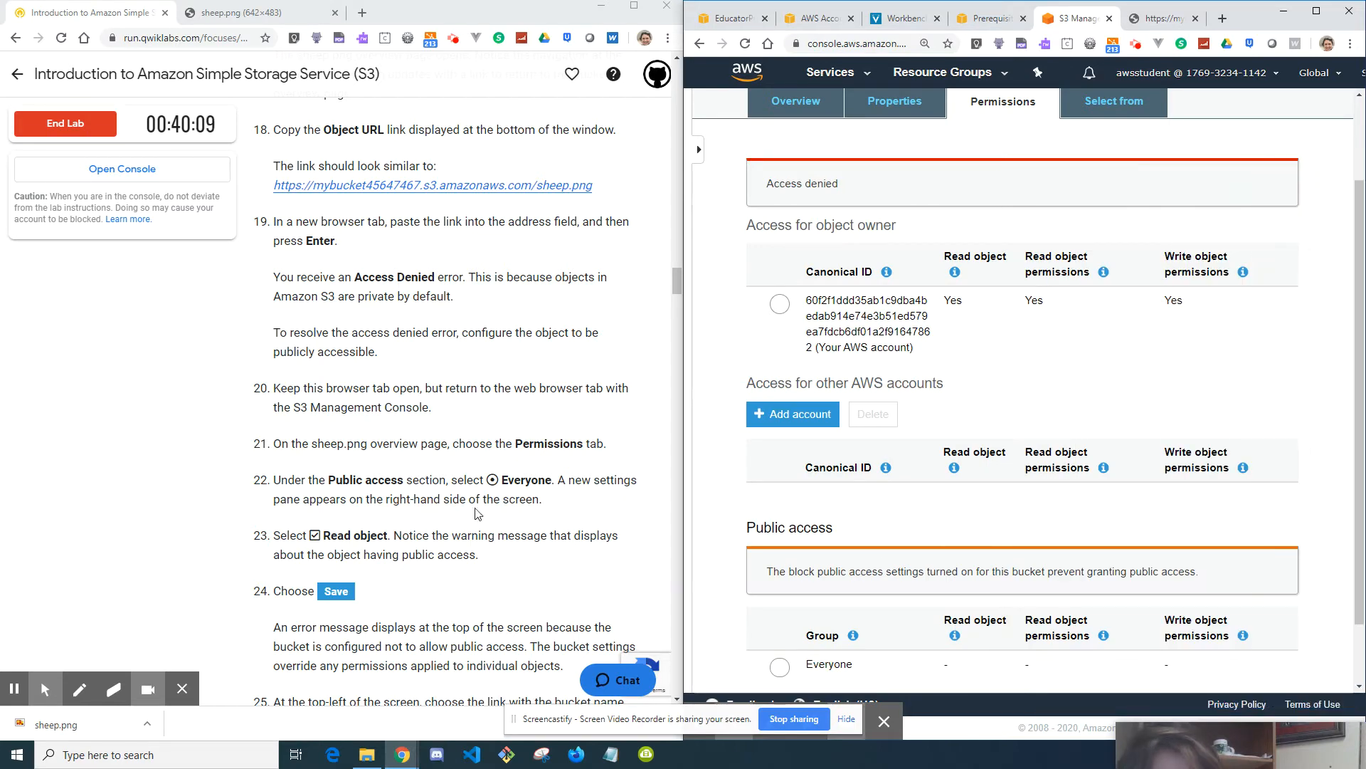
- Follow lab steps 25 and 26 to open the mybucket120 bucket and display its permissions
scroll(477, 514, down, 3)
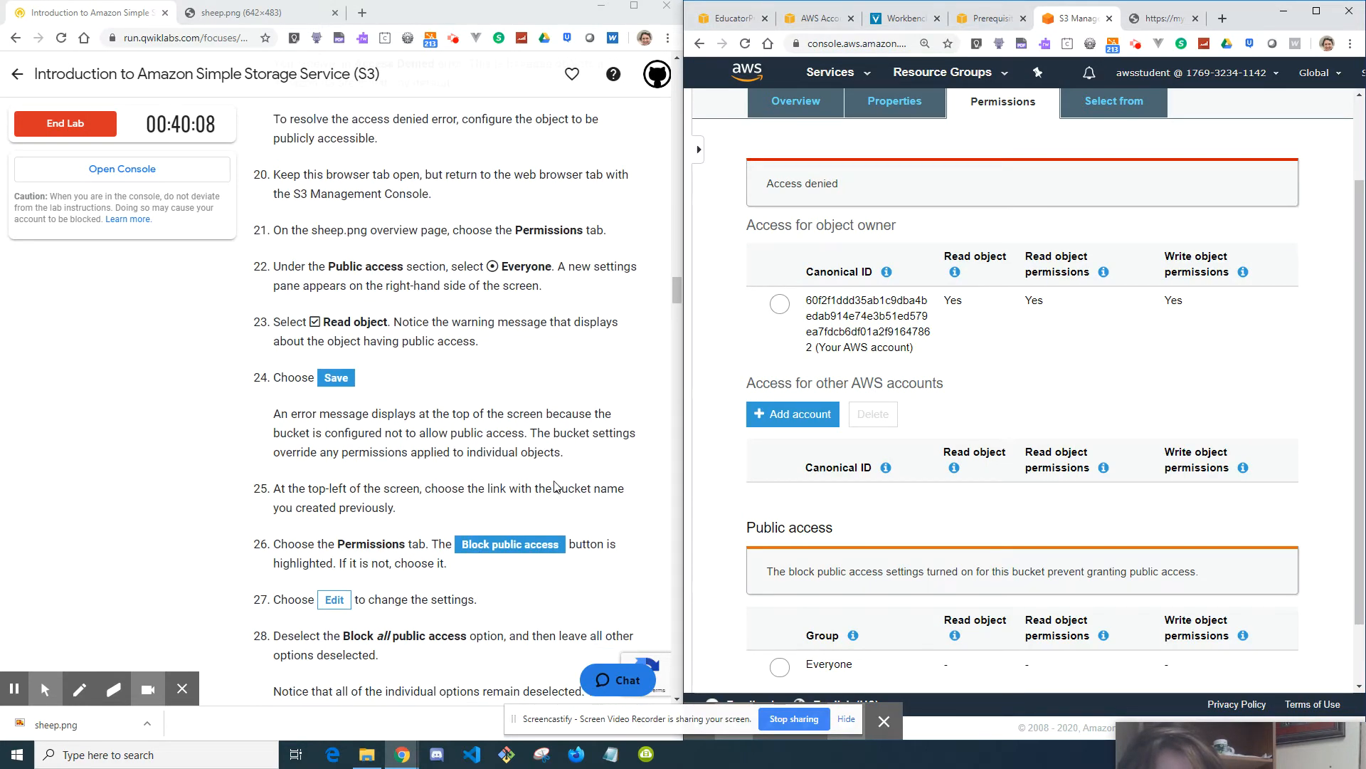
scroll(554, 486, down, 2)
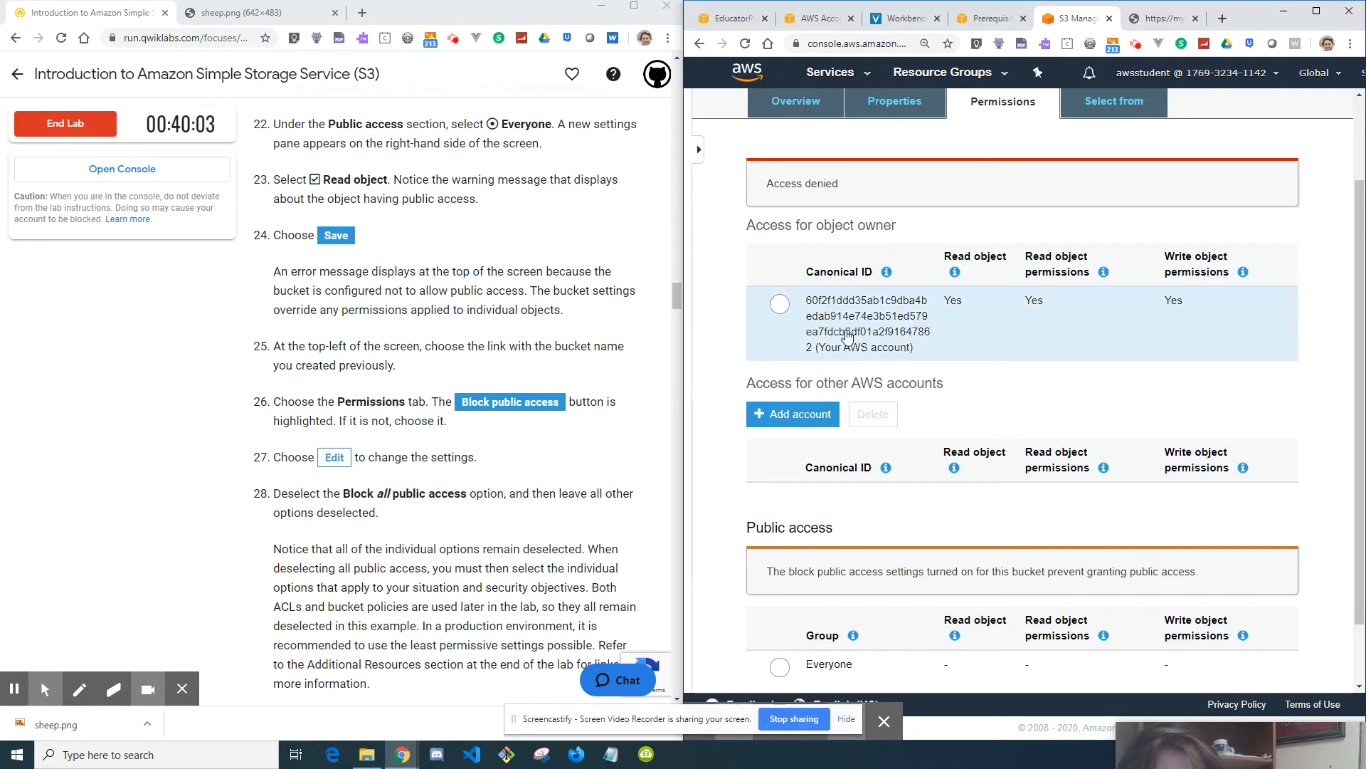
scroll(906, 466, up, 2)
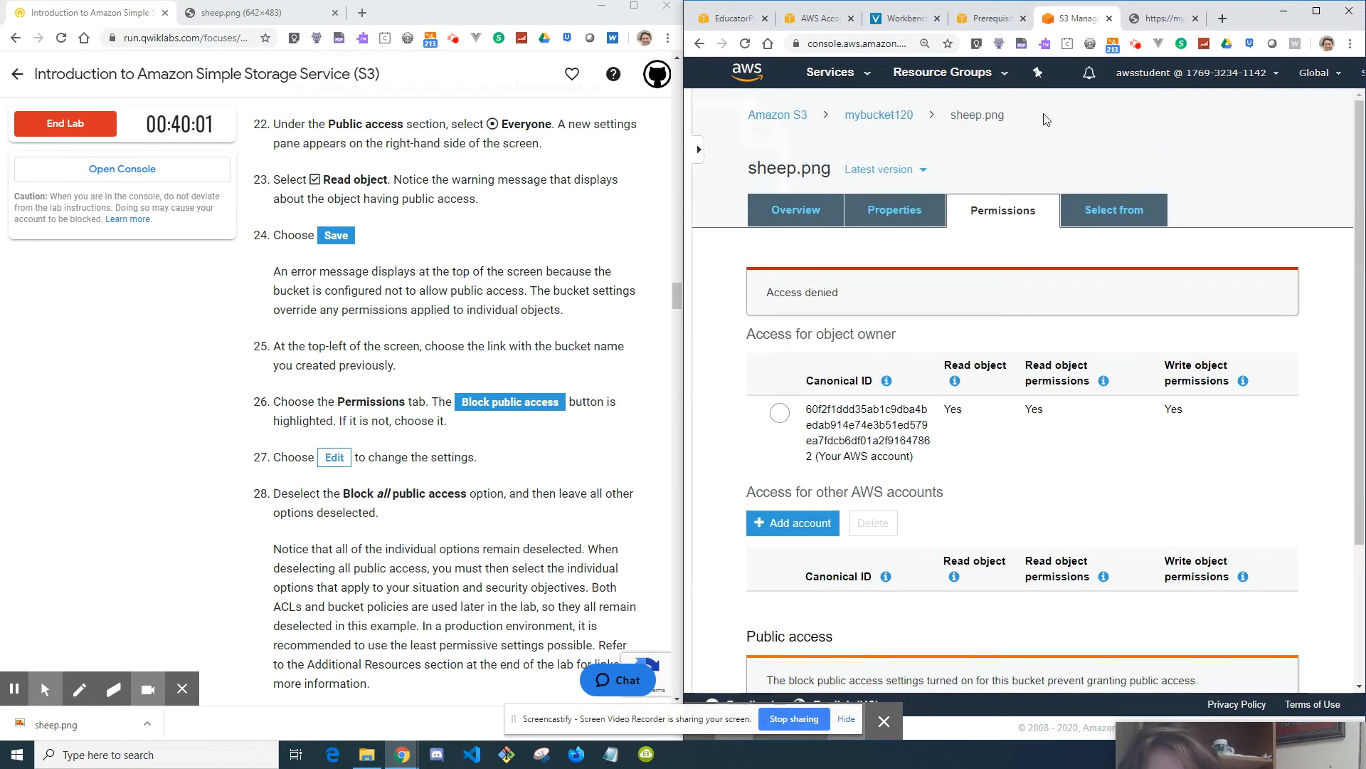
click(880, 123)
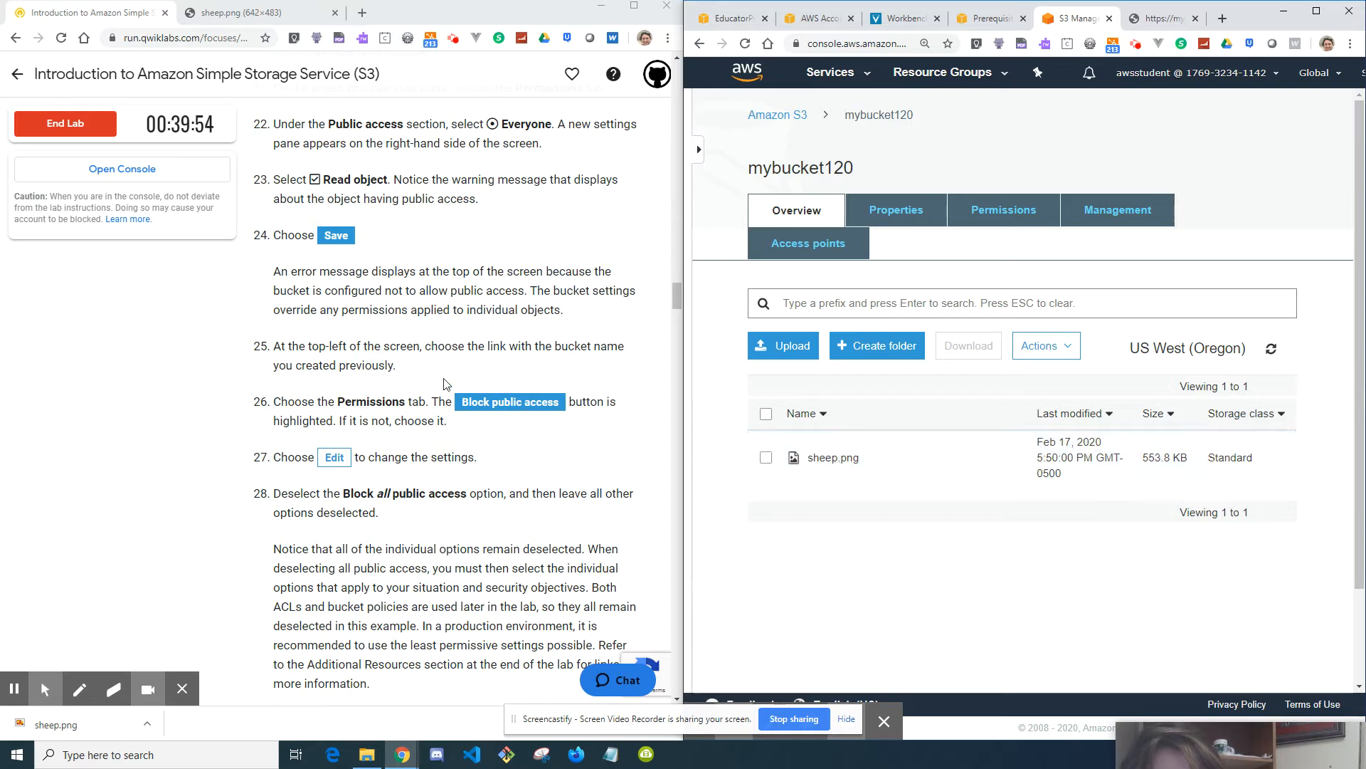
click(1025, 218)
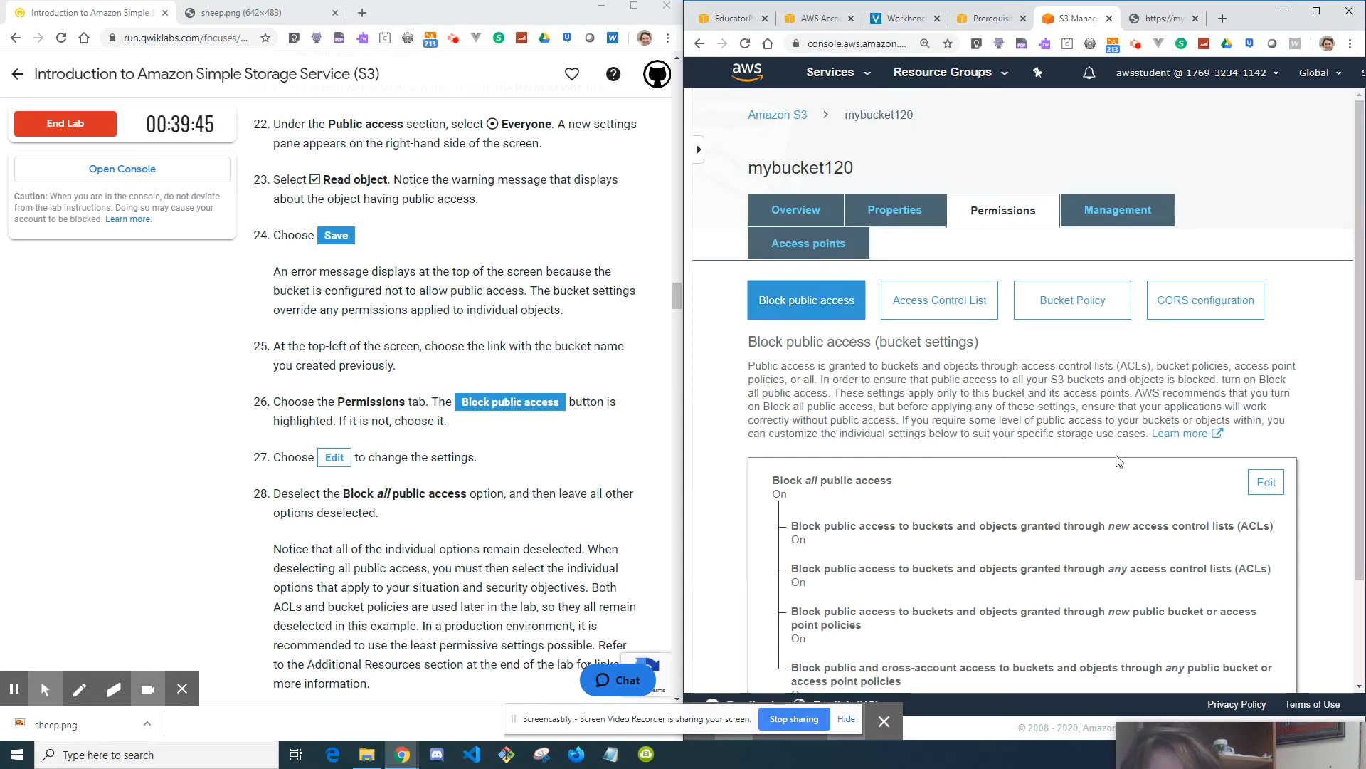
- Deselect Block all public access for mybucket120, save the change and approve it by entering "confirm"
click(1267, 483)
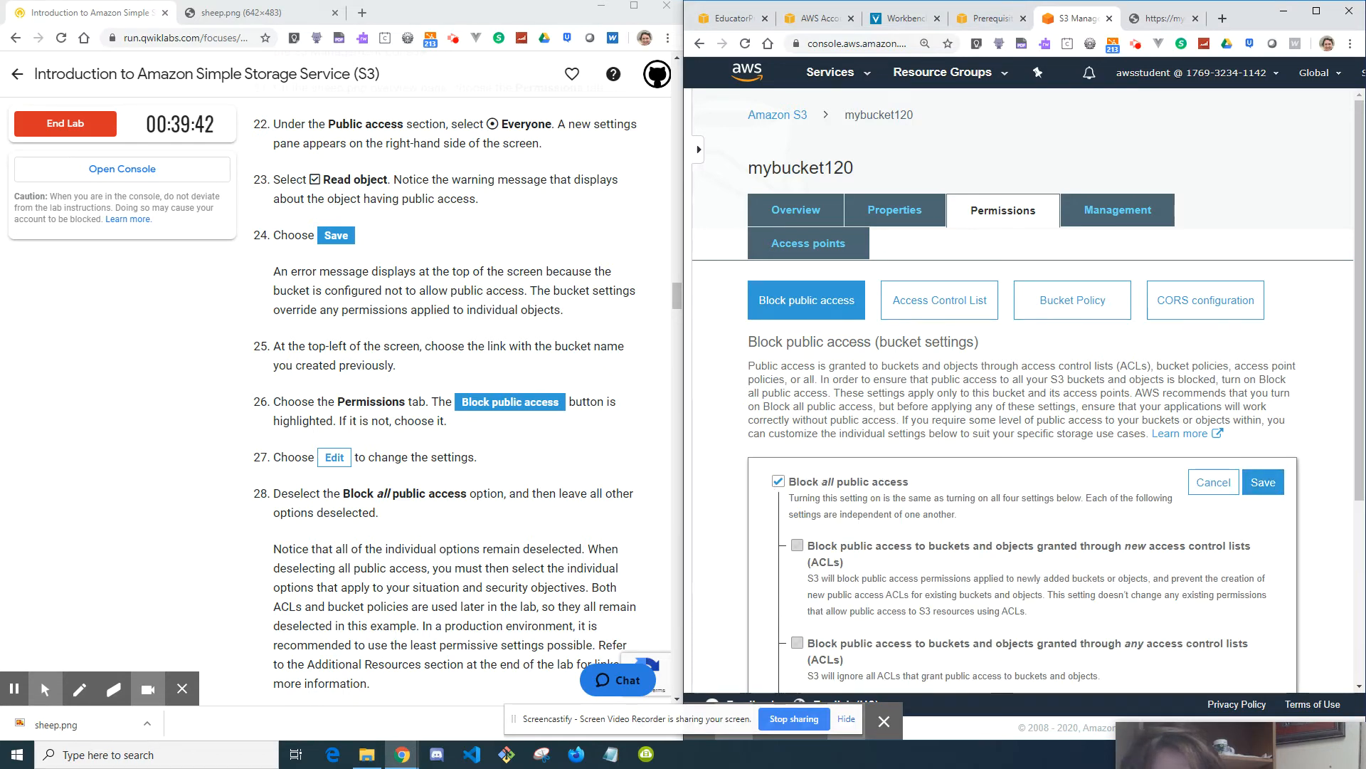
click(780, 488)
scroll(387, 508, down, 1)
scroll(387, 507, down, 6)
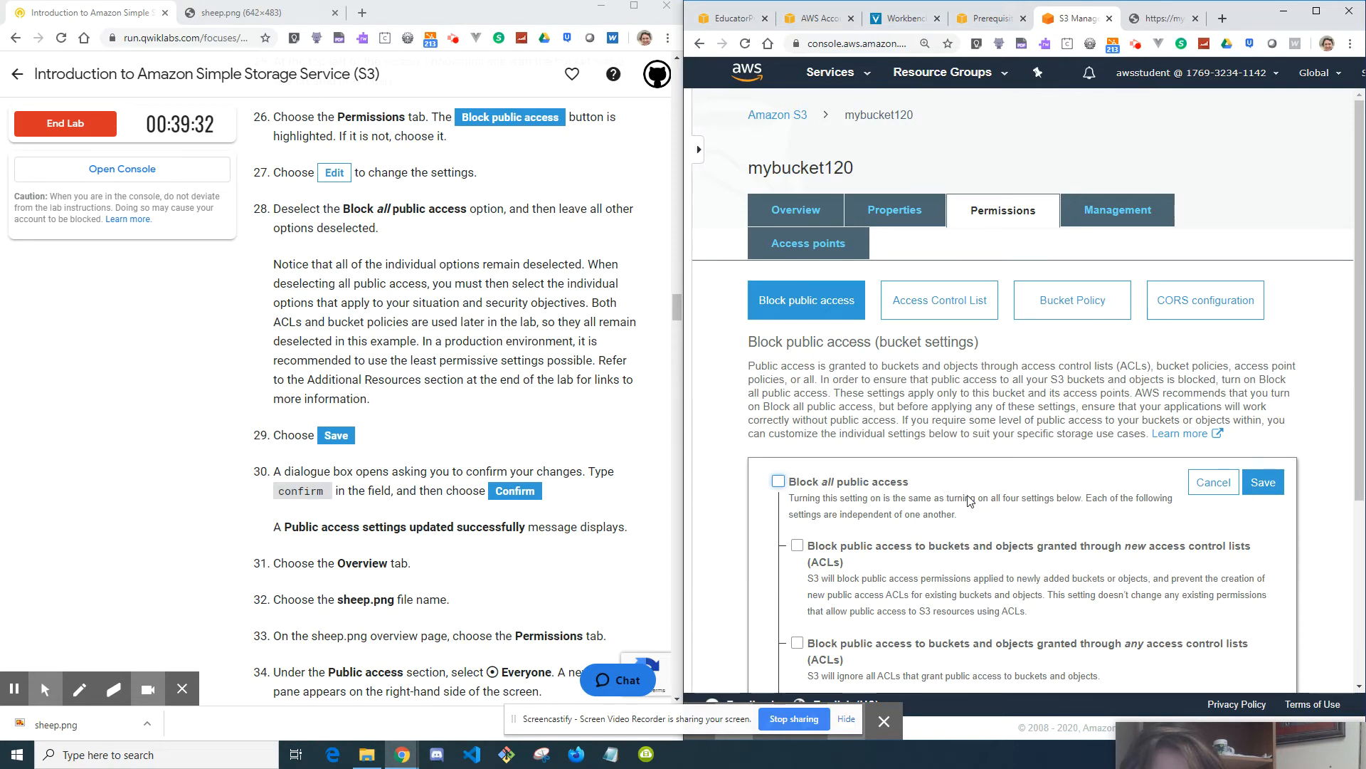
click(1257, 485)
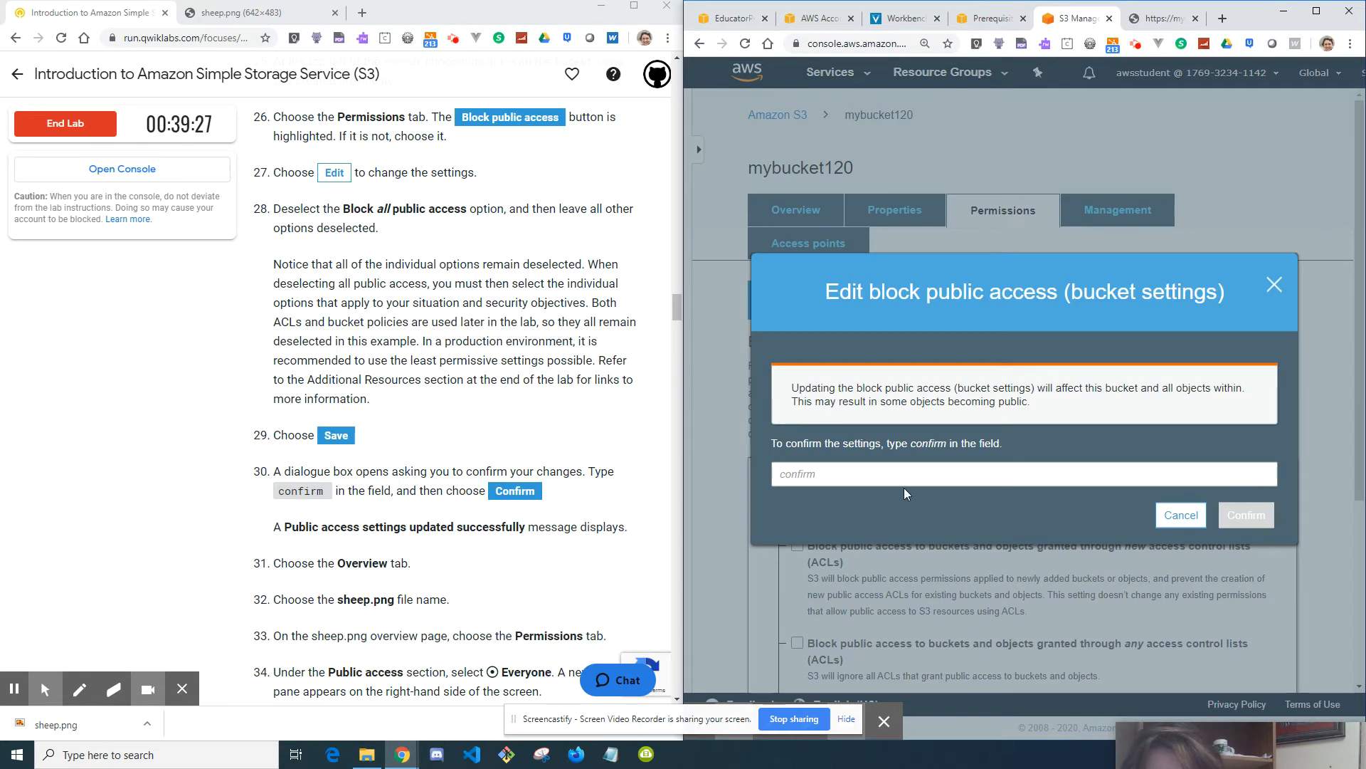
click(907, 482)
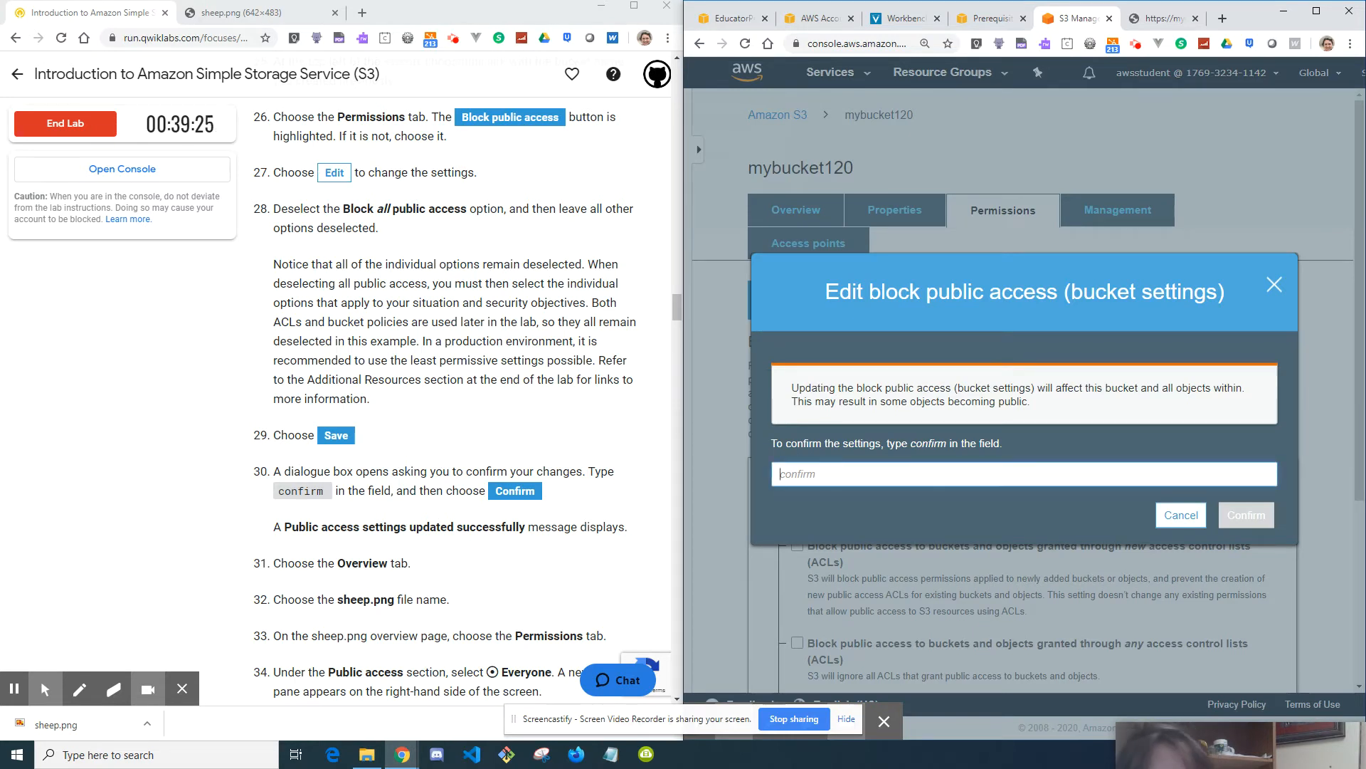
text(confirm)
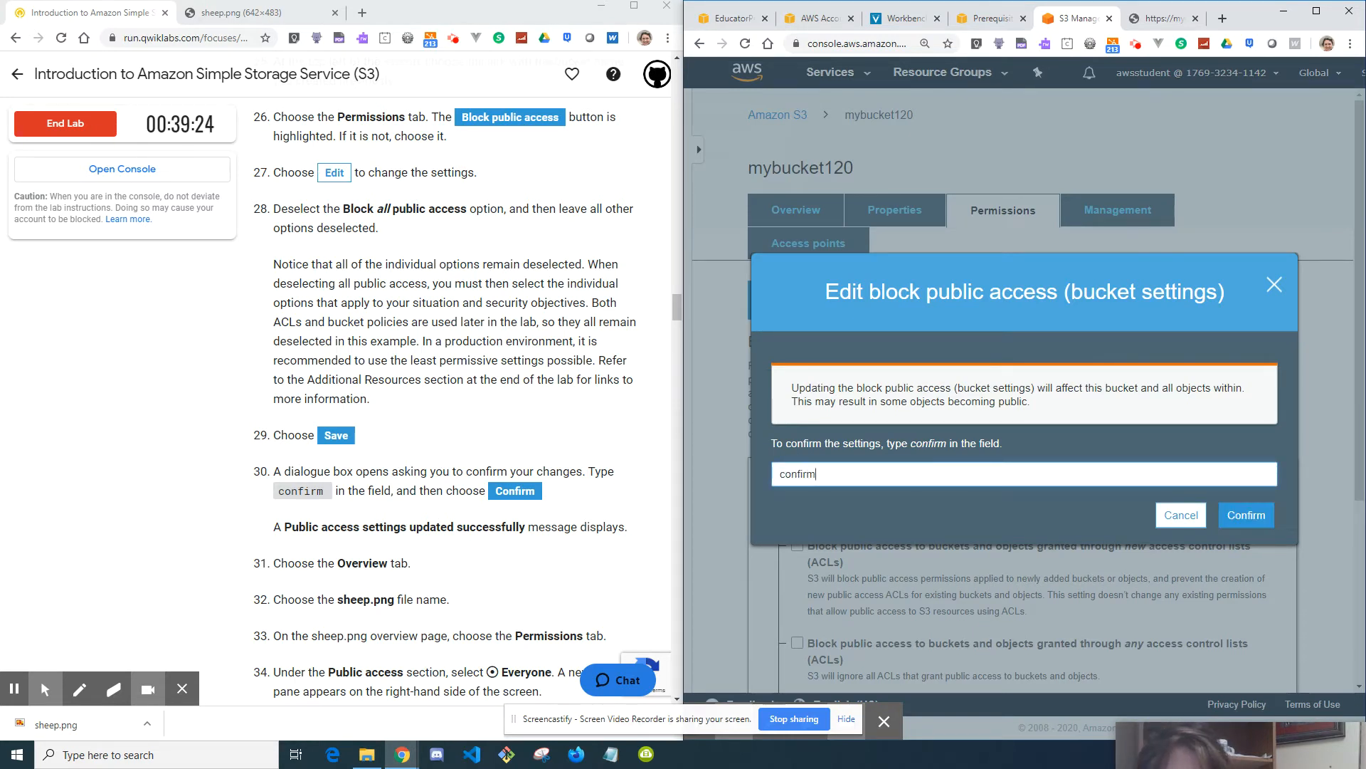
click(1258, 522)
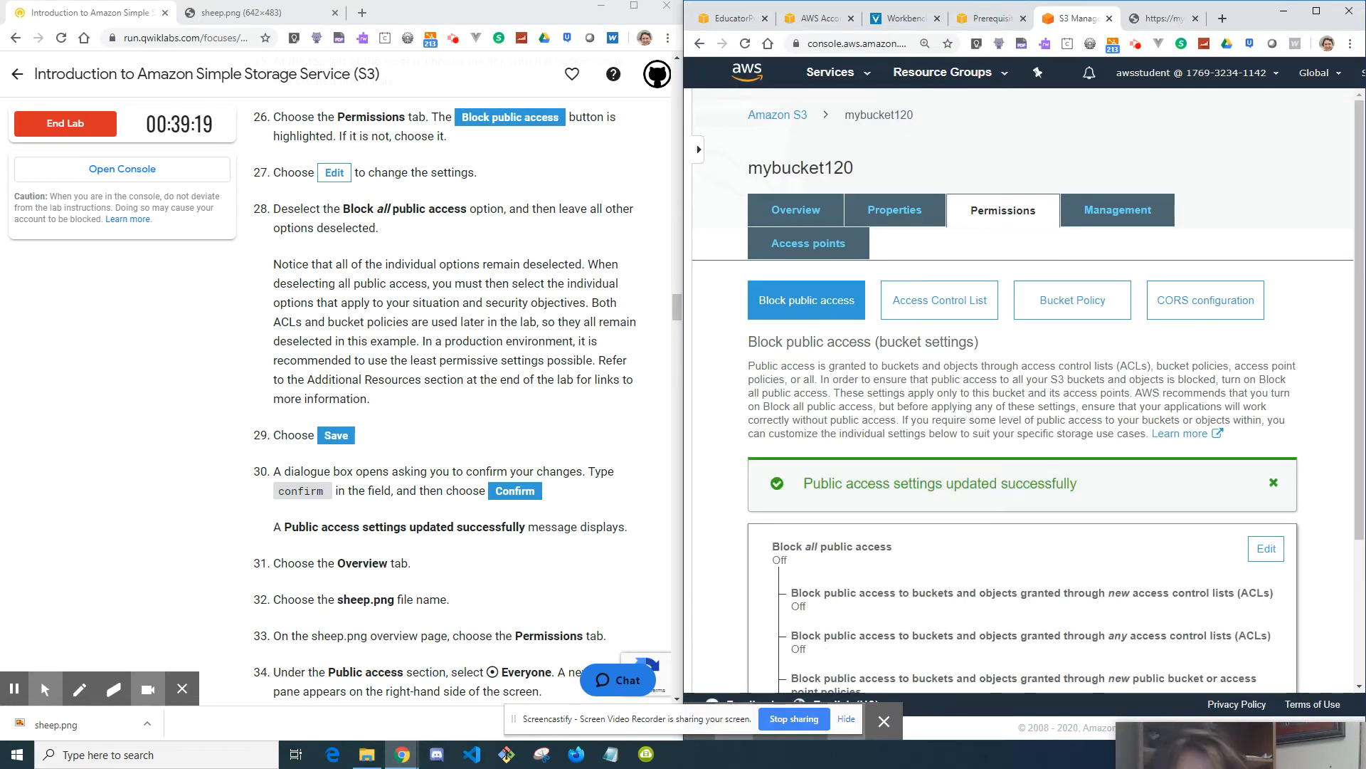
double_click(948, 483)
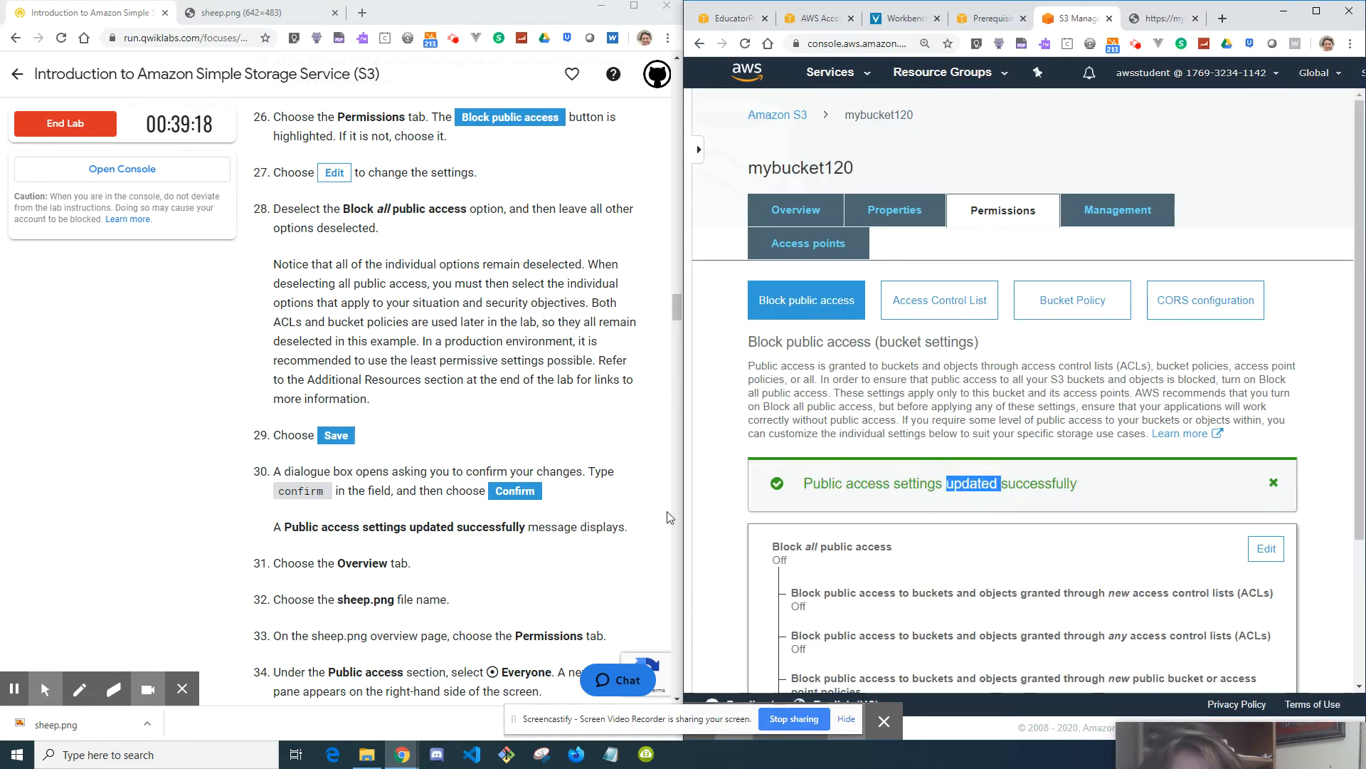
- Return to the mybucket120 overview, open sheep.png and display its permissions
scroll(480, 570, down, 2)
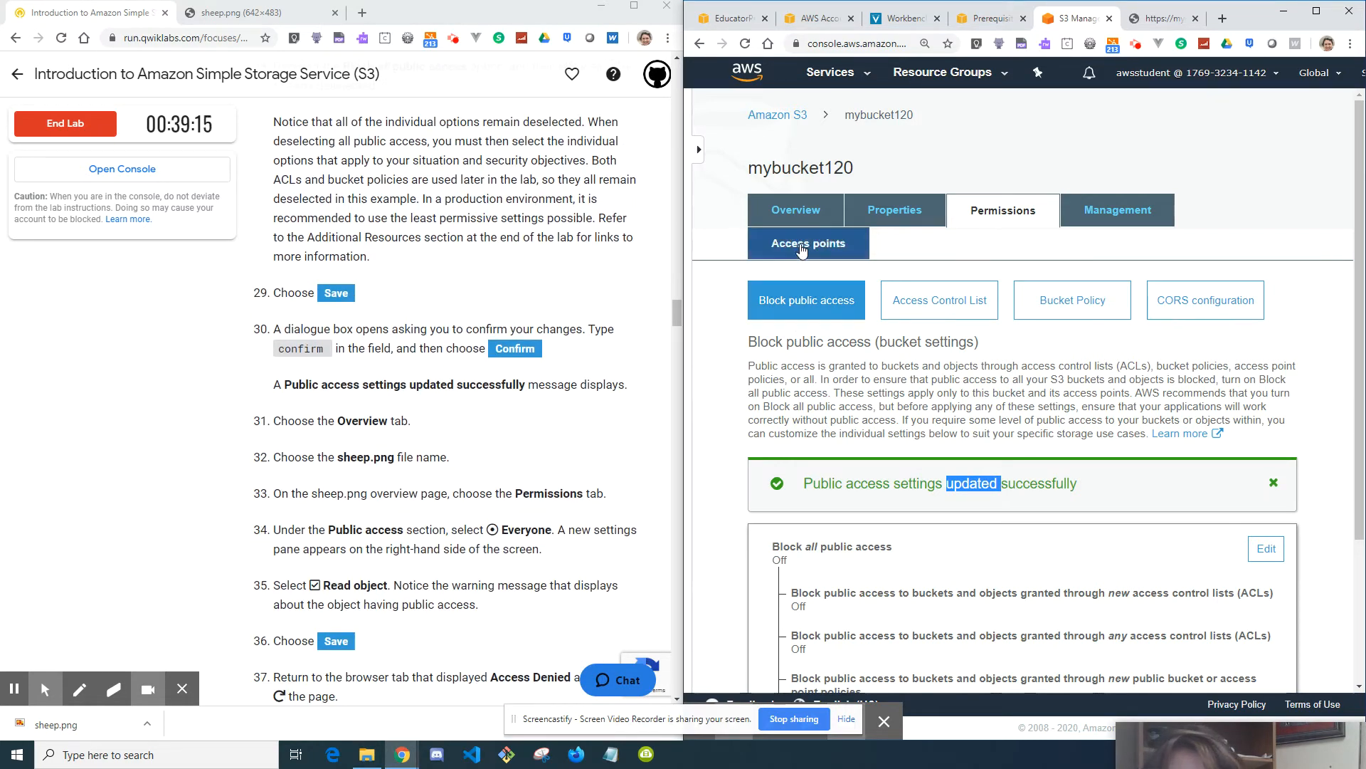
click(794, 214)
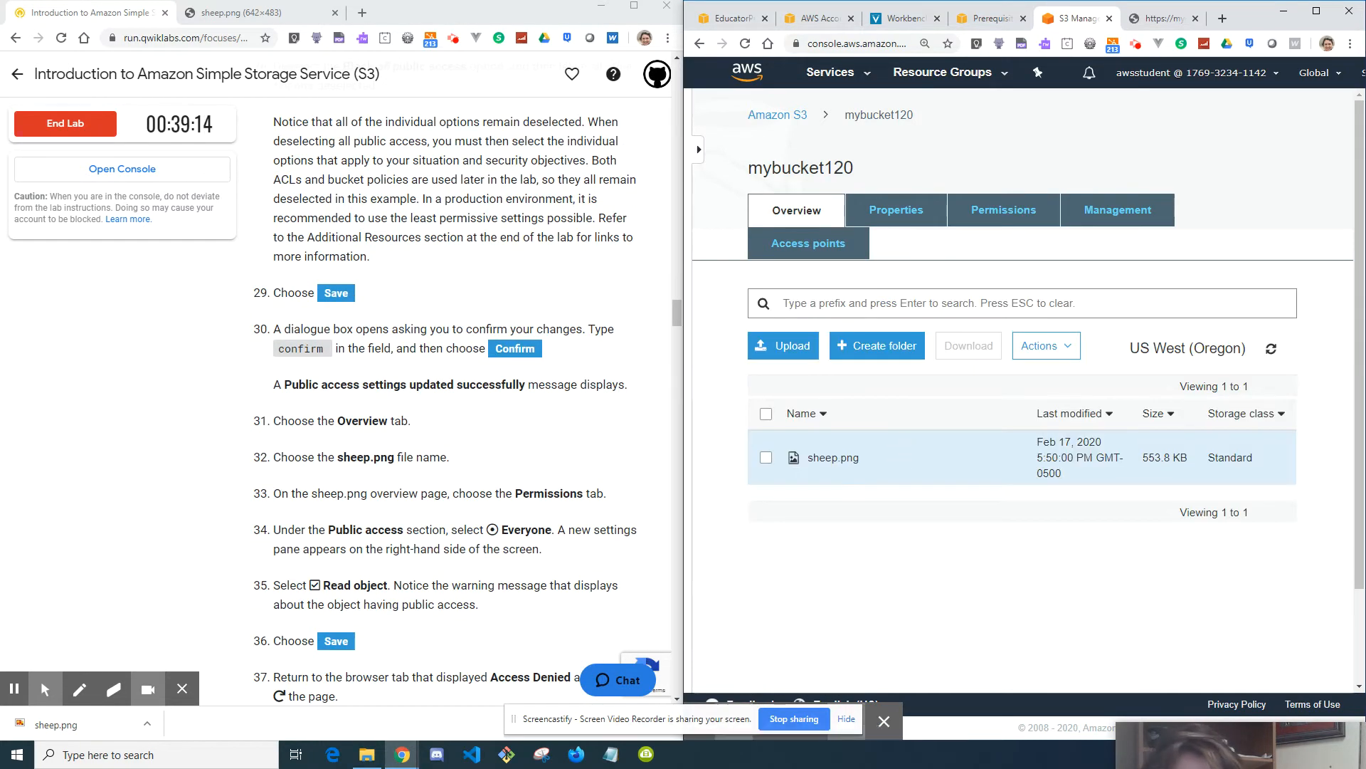
click(824, 459)
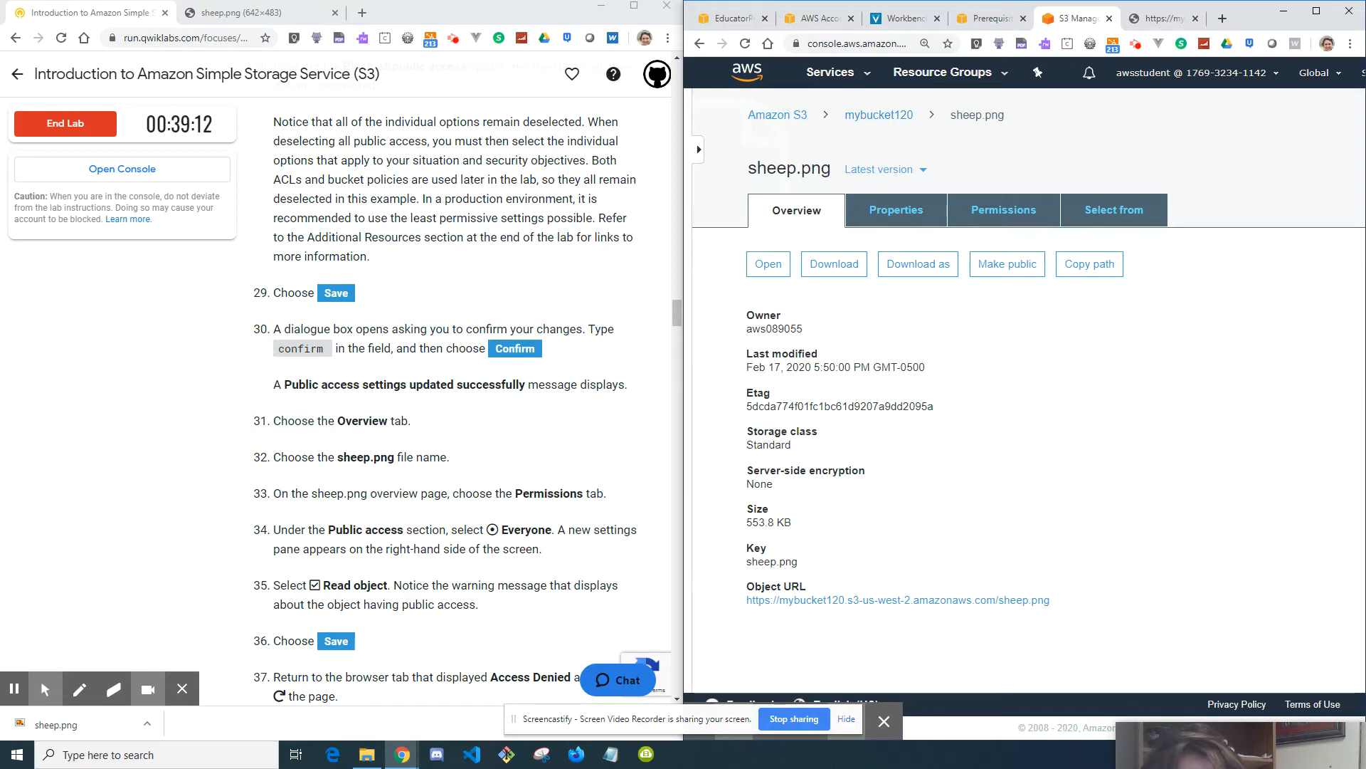
click(1000, 210)
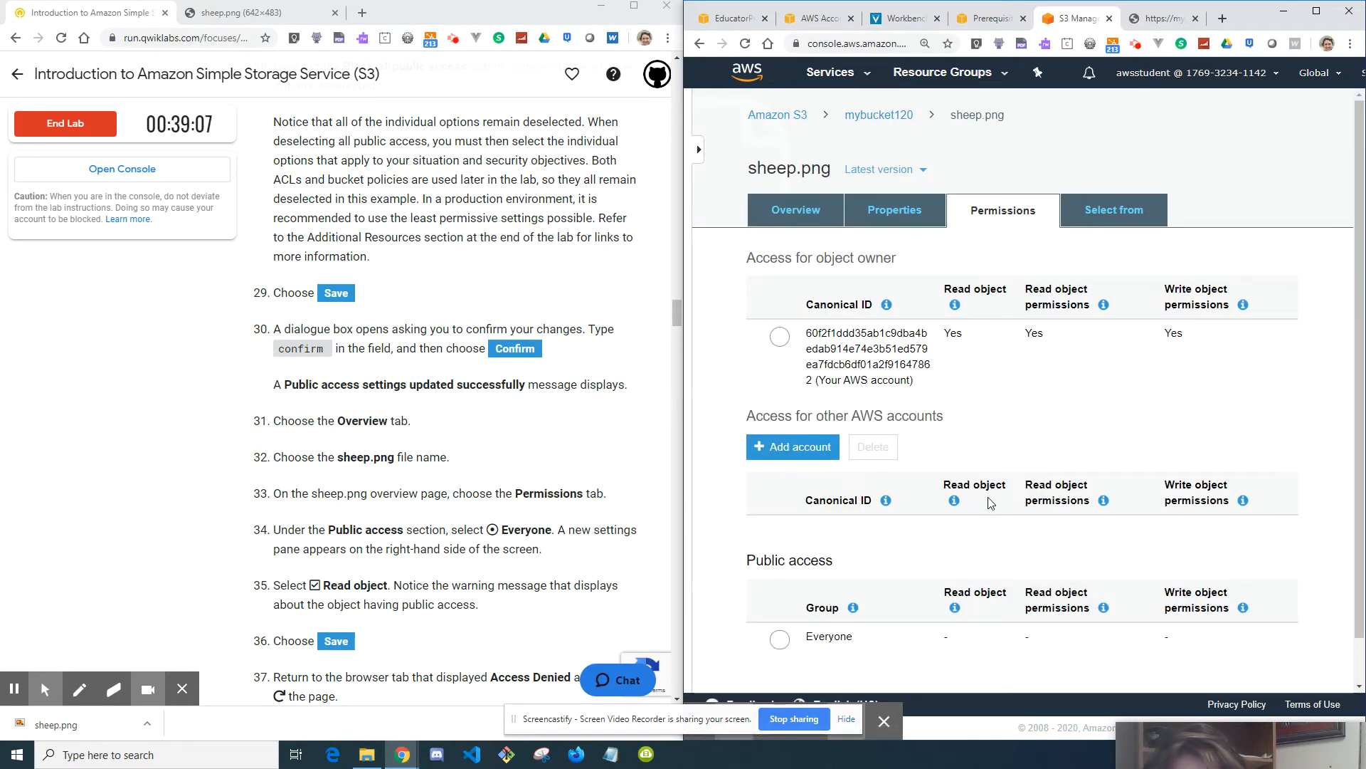
- Grant Everyone the Read object permission on sheep.png under Public access and save it
scroll(989, 504, down, 1)
click(778, 592)
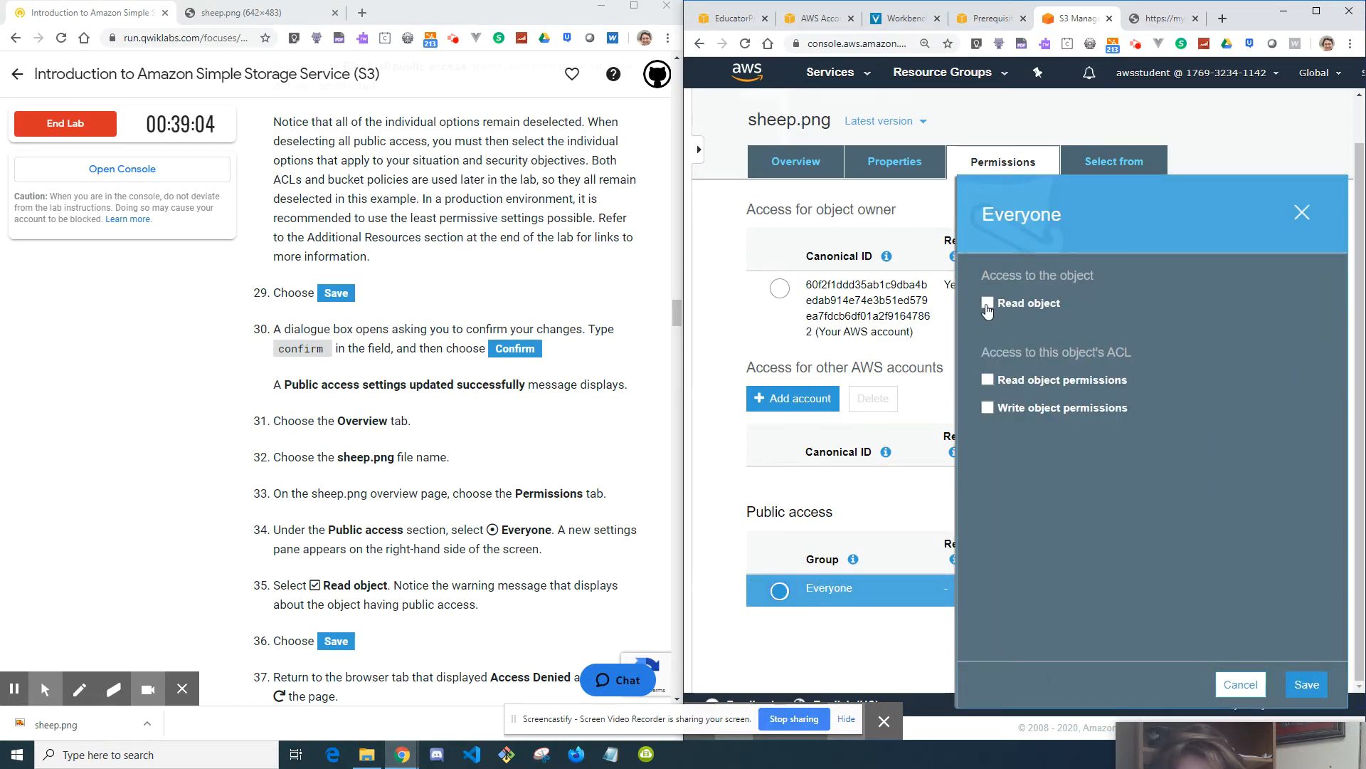
click(987, 304)
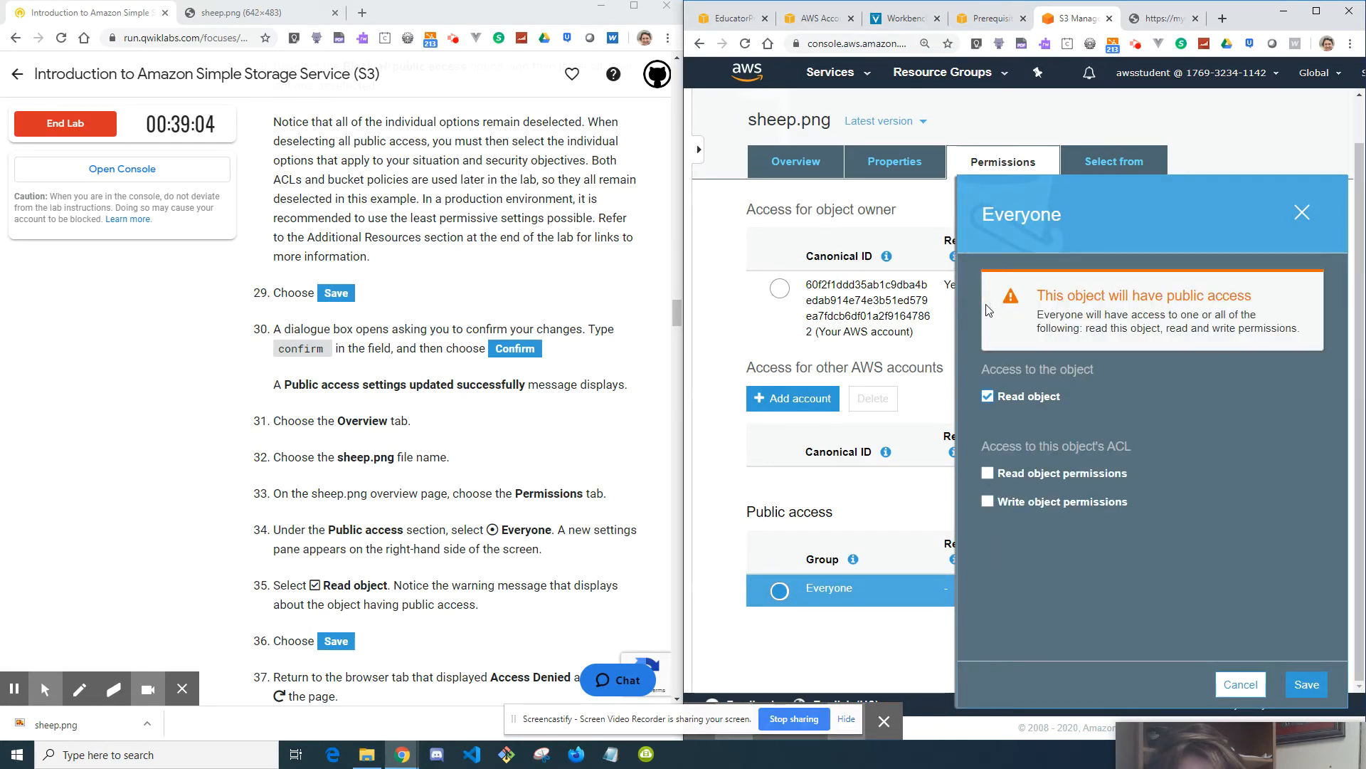
click(1305, 685)
- Follow lab step 37 to return to the Object URL browser tab of sheep.png and refresh the page
scroll(431, 552, down, 1)
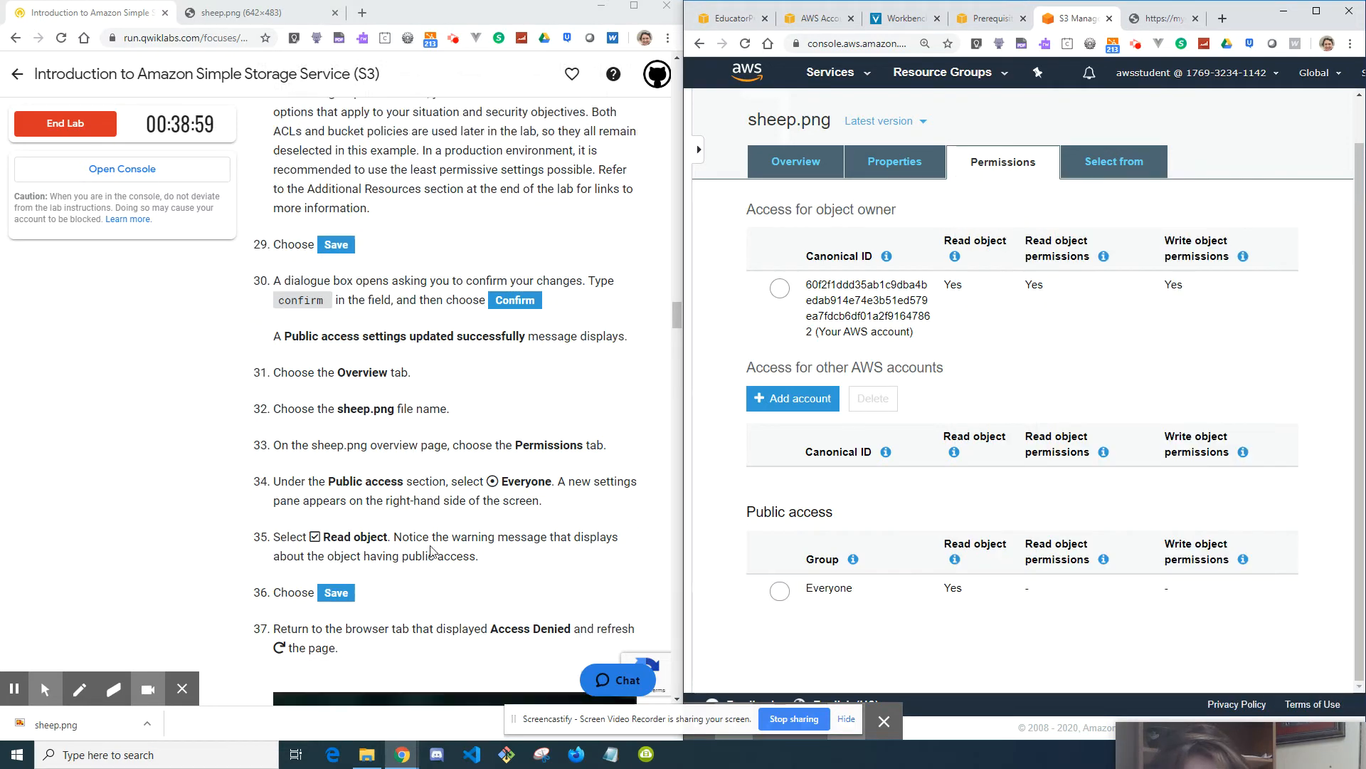
scroll(430, 552, down, 1)
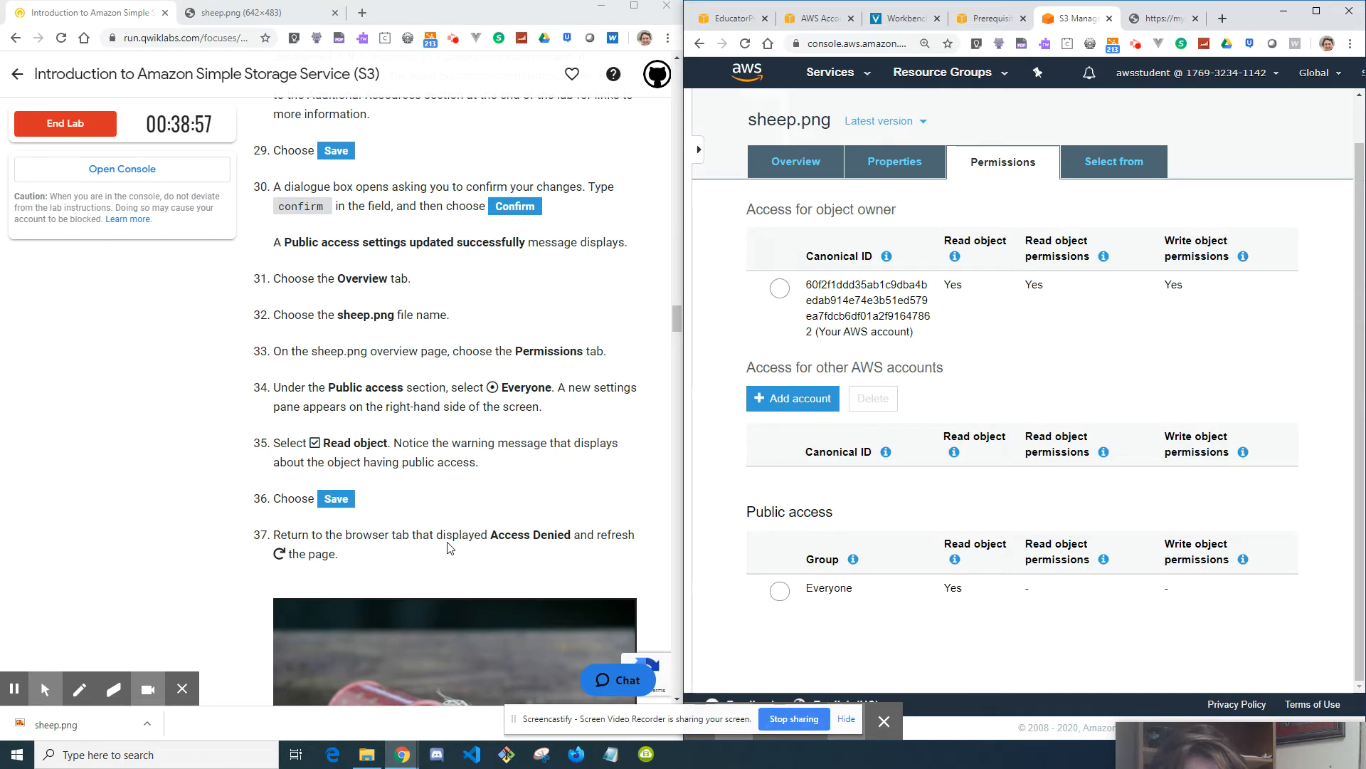
click(1142, 19)
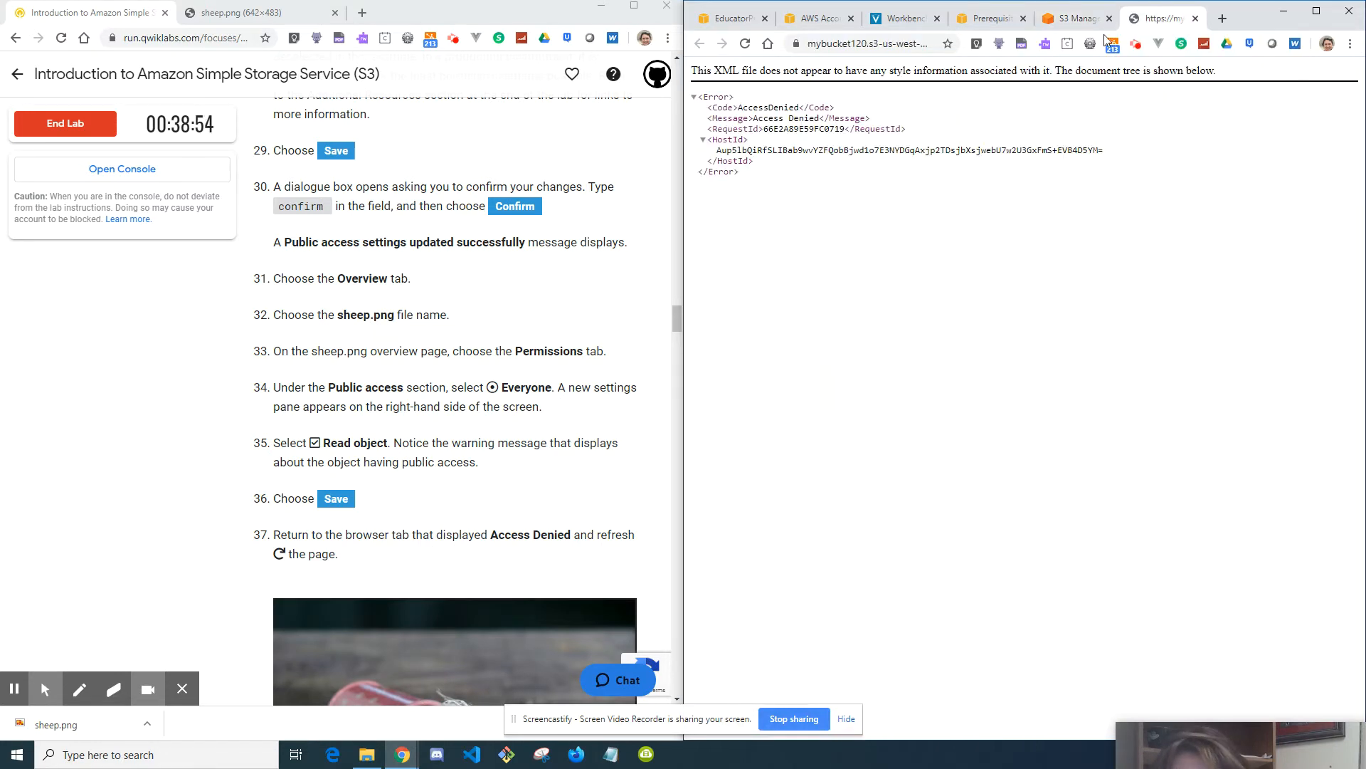
click(744, 45)
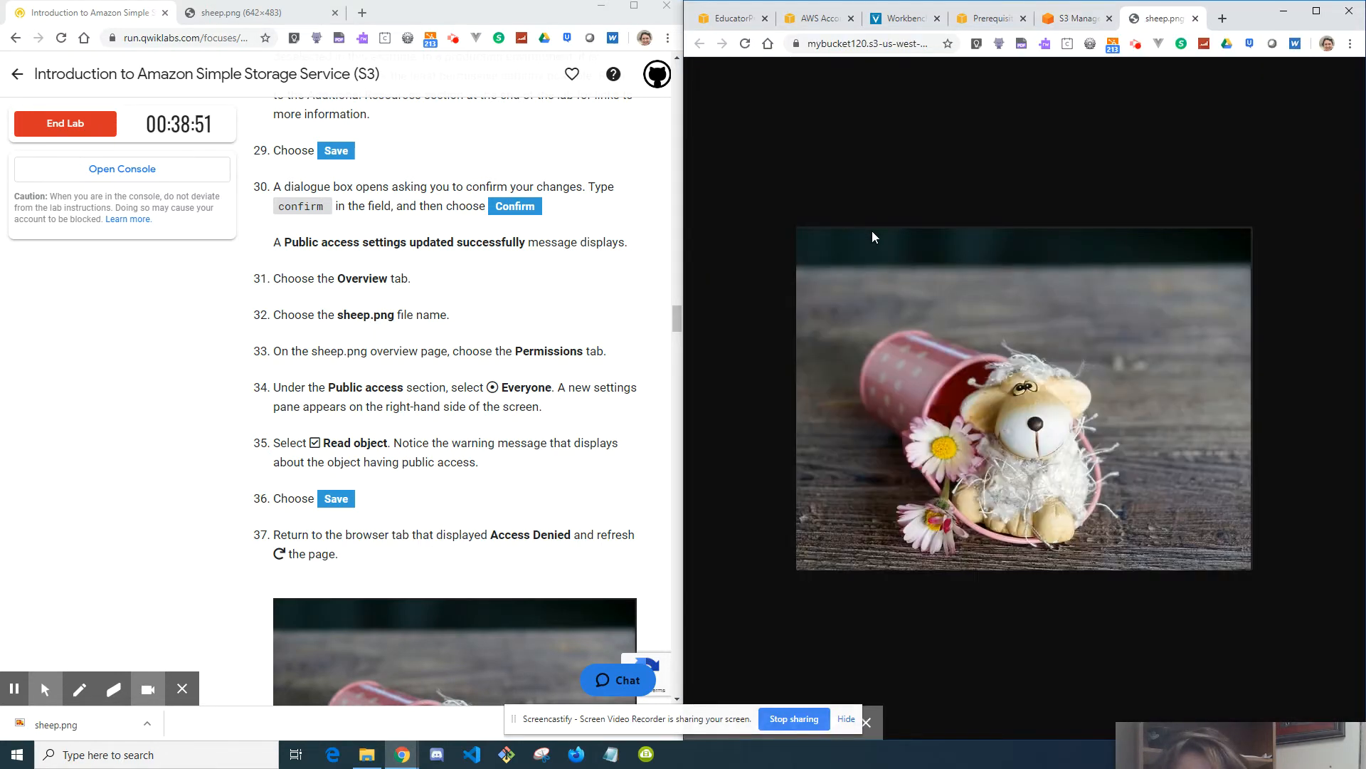
- Close the browser tab showing the sheep picture and return to the Amazon S3 bucket list
scroll(623, 430, down, 2)
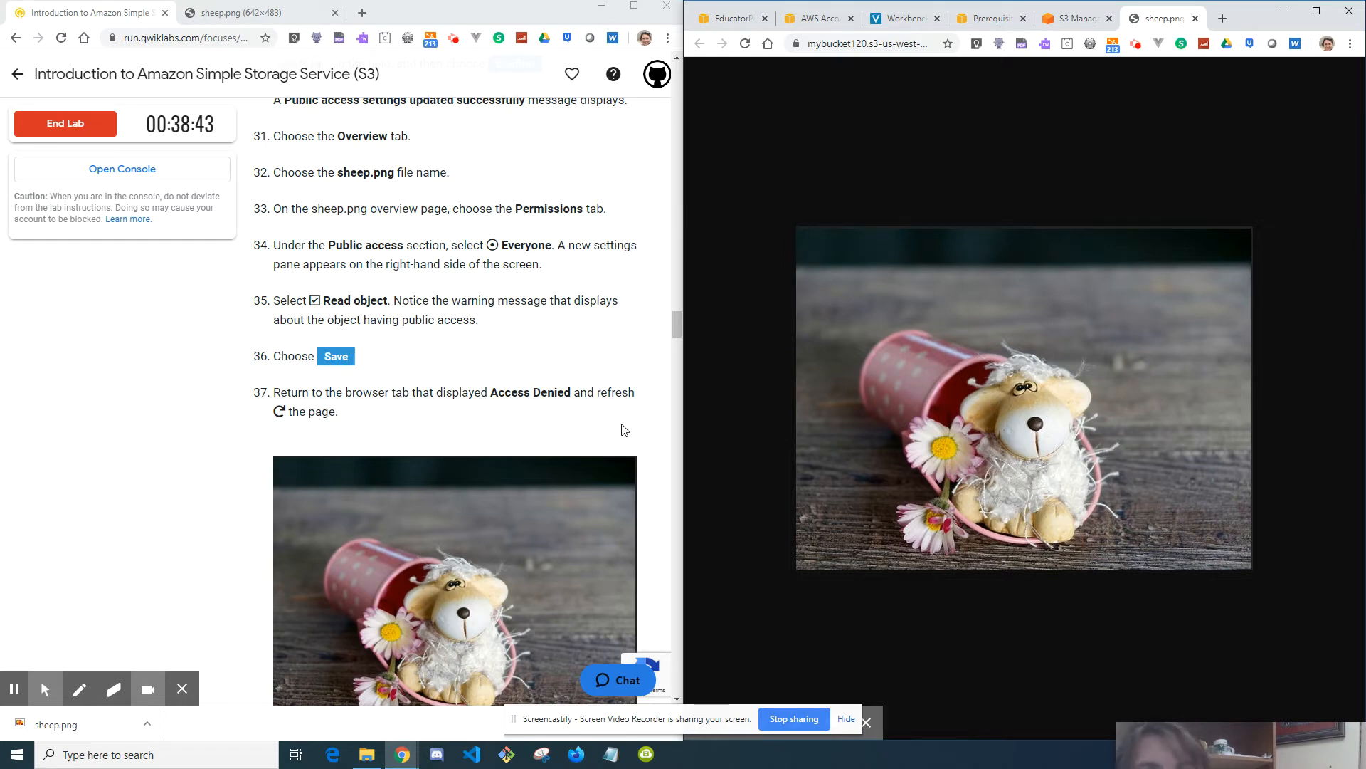
scroll(573, 352, down, 8)
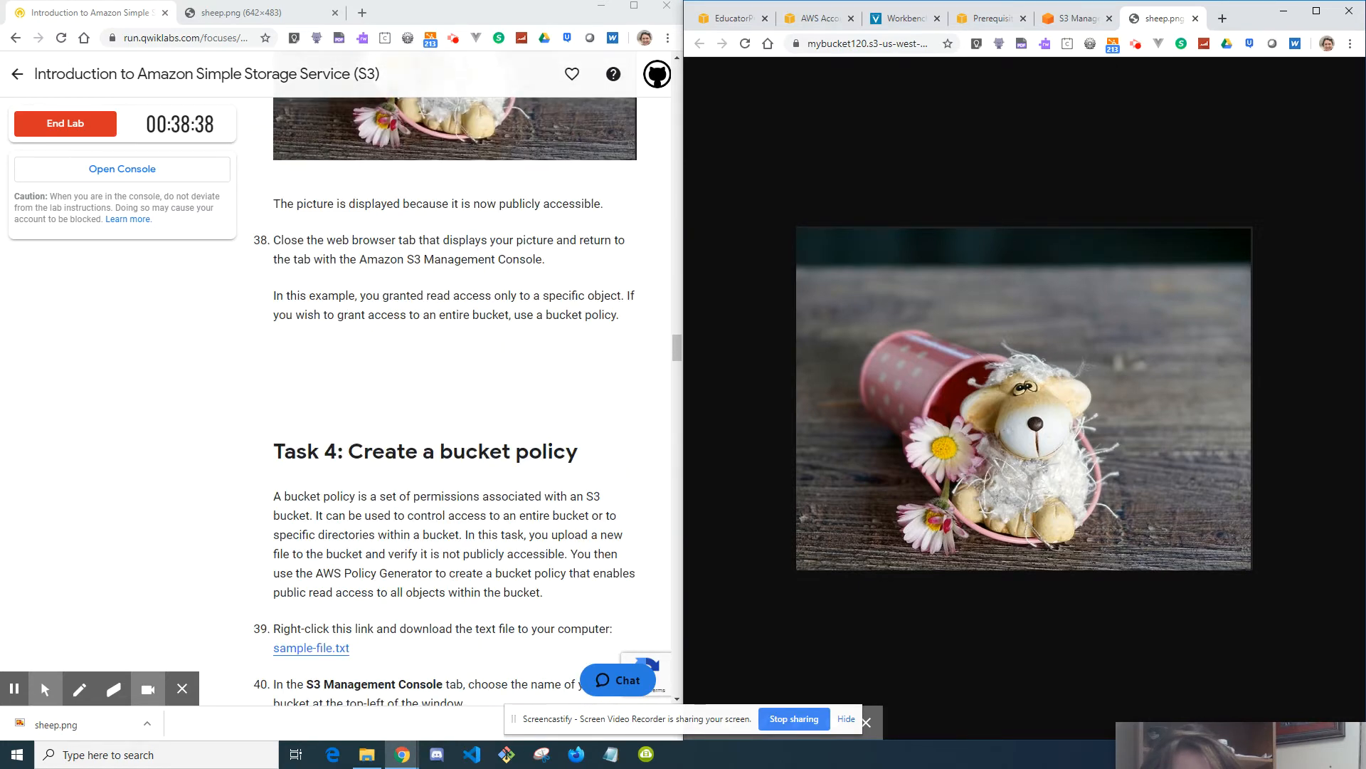
click(1195, 20)
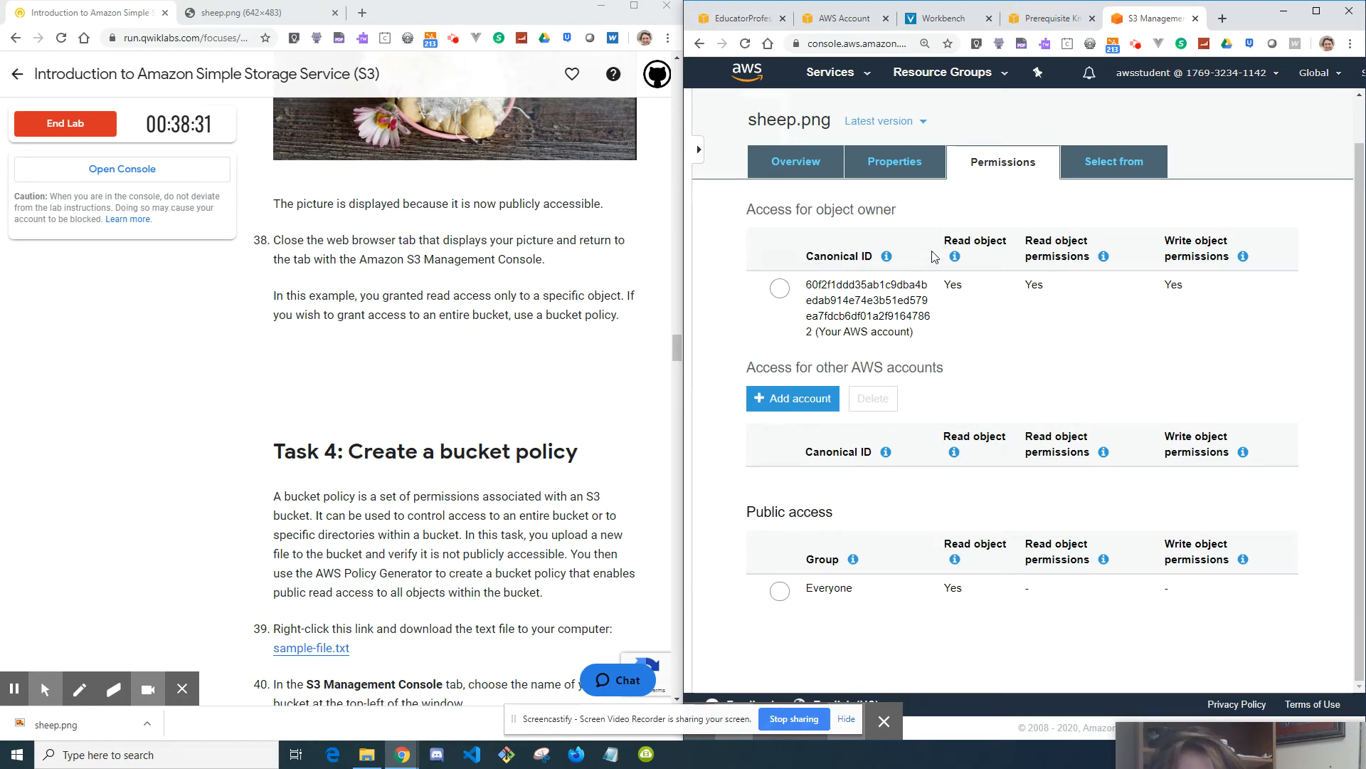
scroll(872, 278, up, 1)
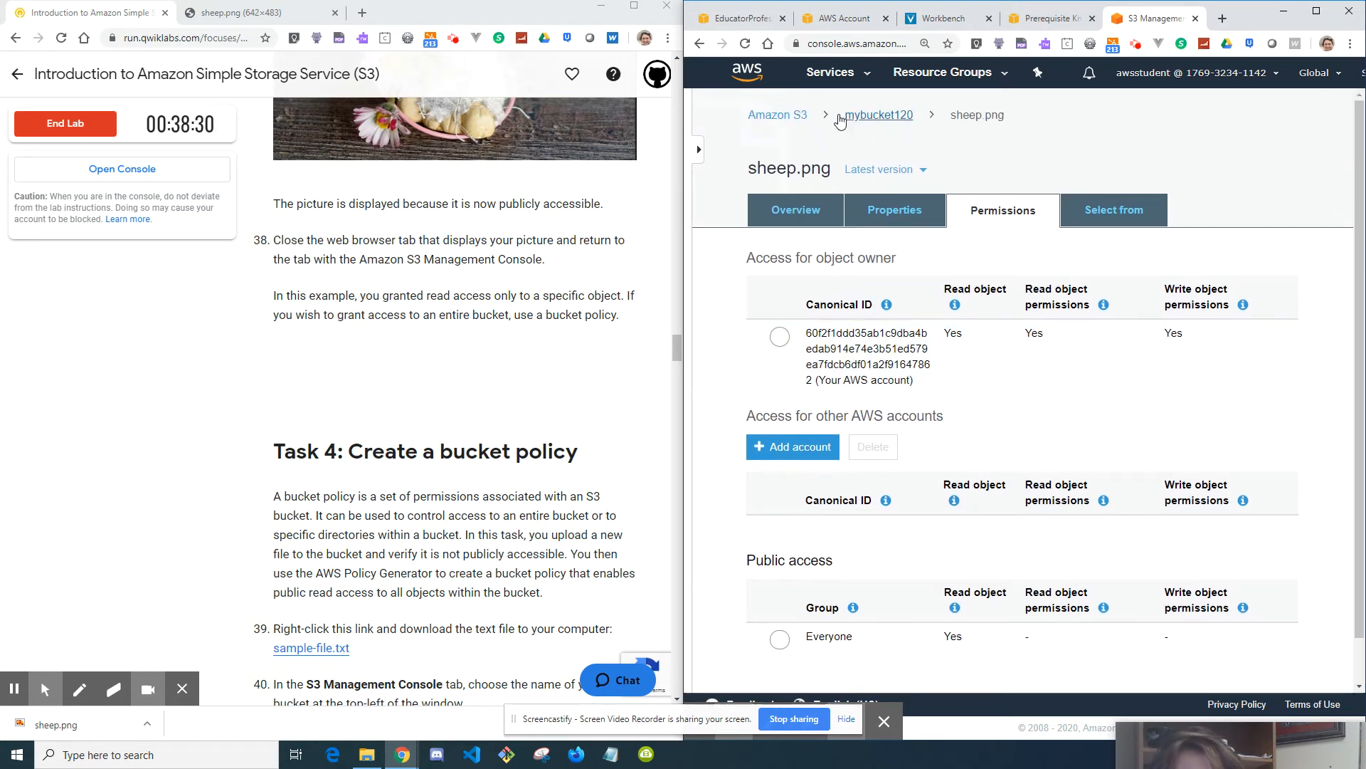
click(794, 124)
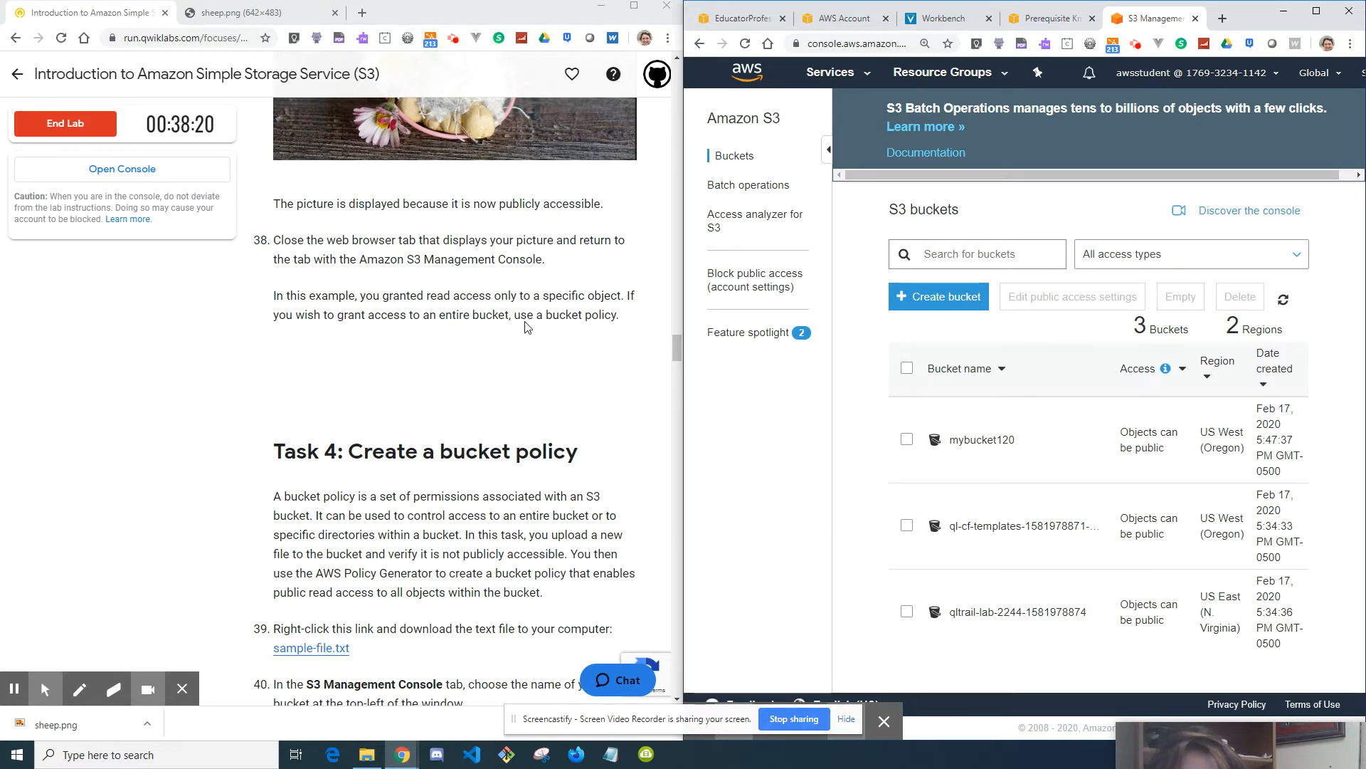
- Read lab steps 39 to 45 of Task 4: Create a bucket policy
scroll(525, 326, down, 4)
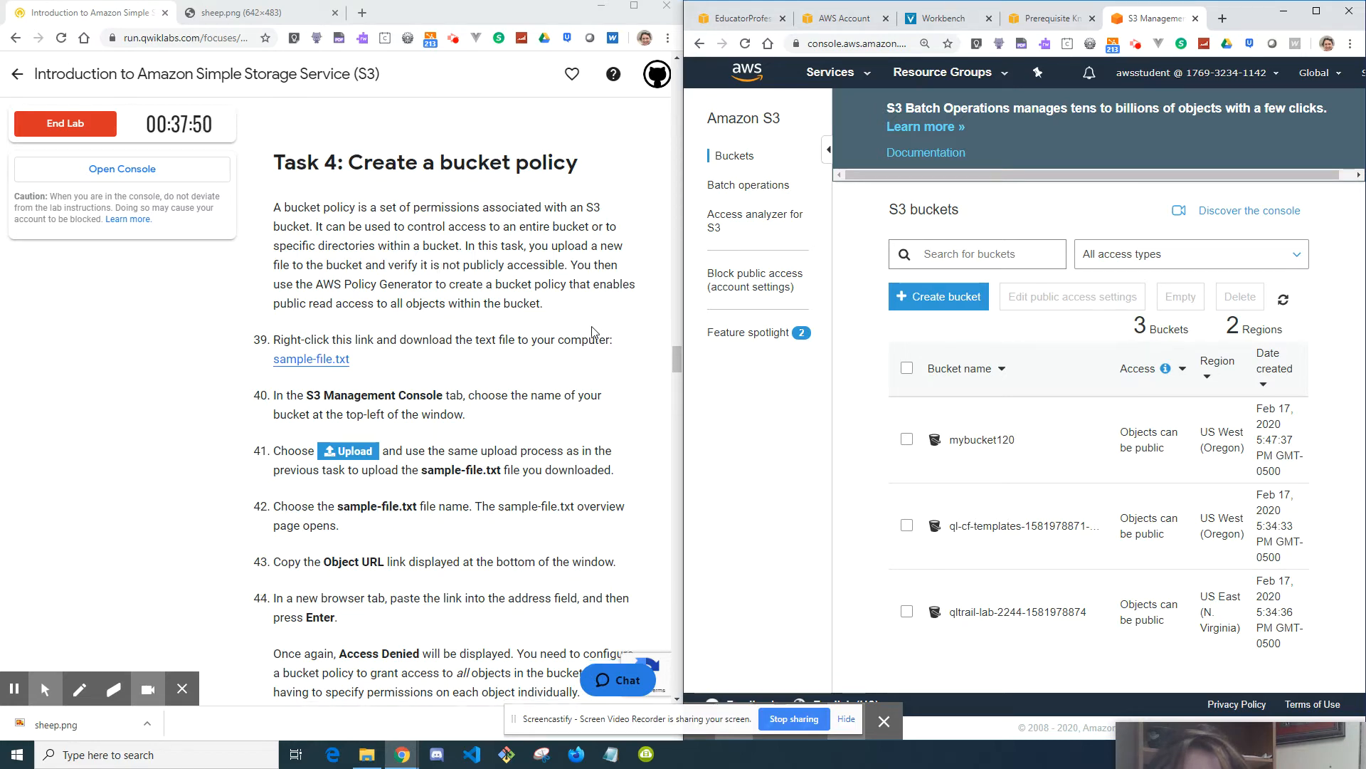
scroll(593, 332, down, 1)
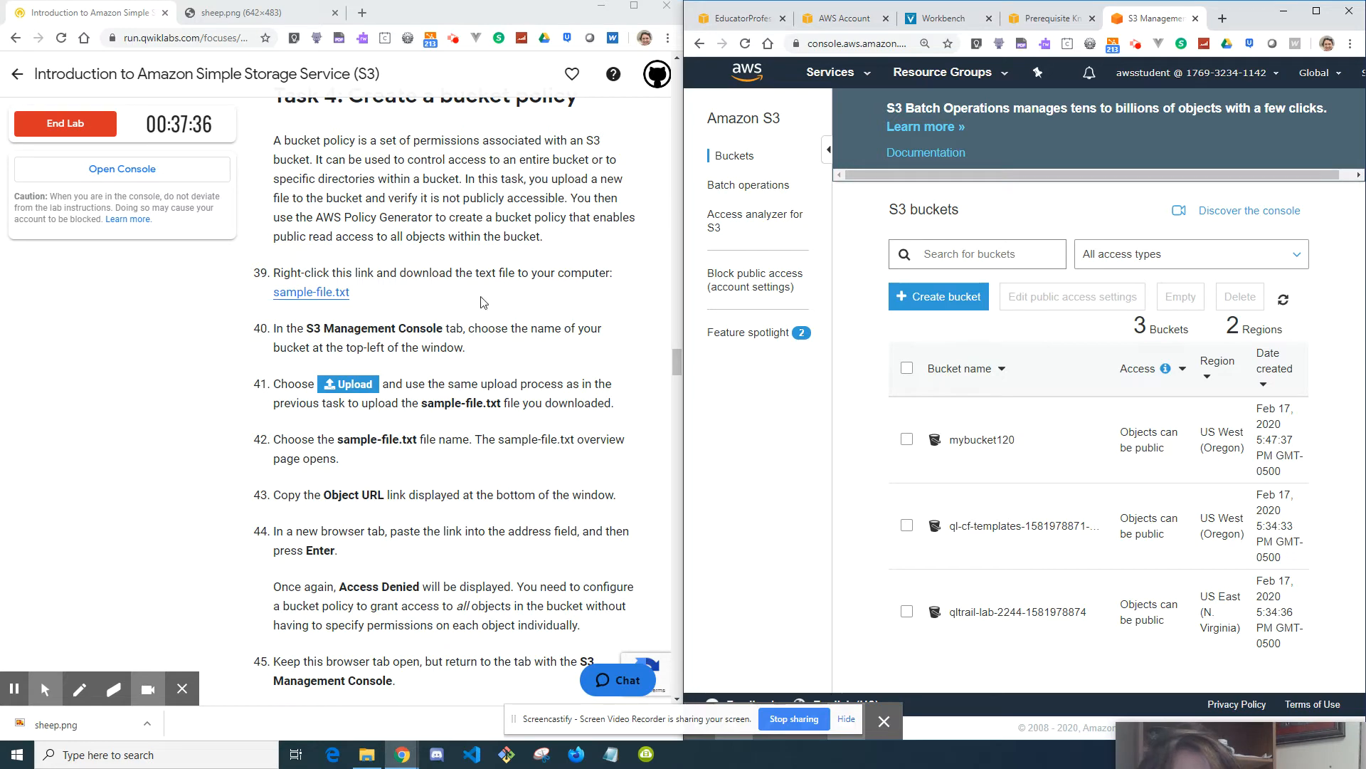
- Open the sample-file.txt link from lab step 39 in a new browser tab and view that tab
right_click(341, 293)
click(349, 310)
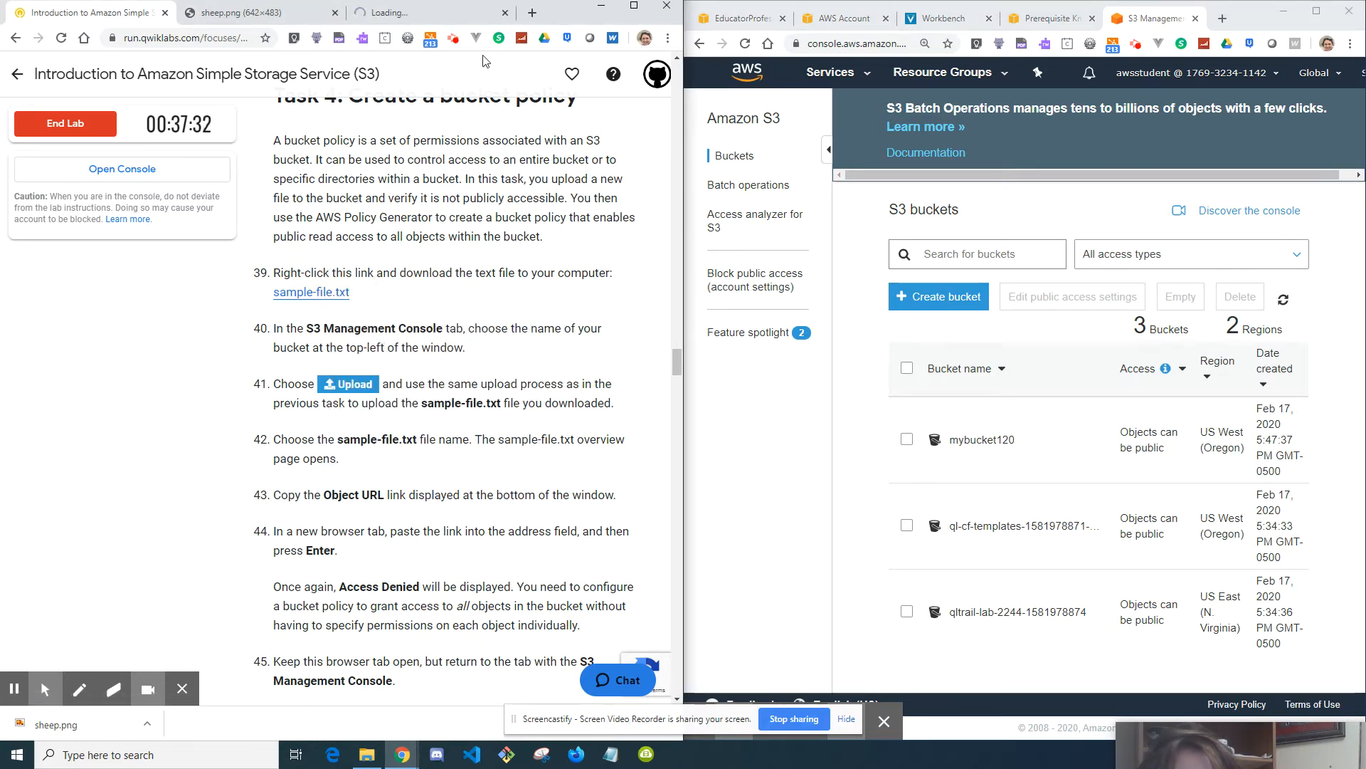
click(454, 19)
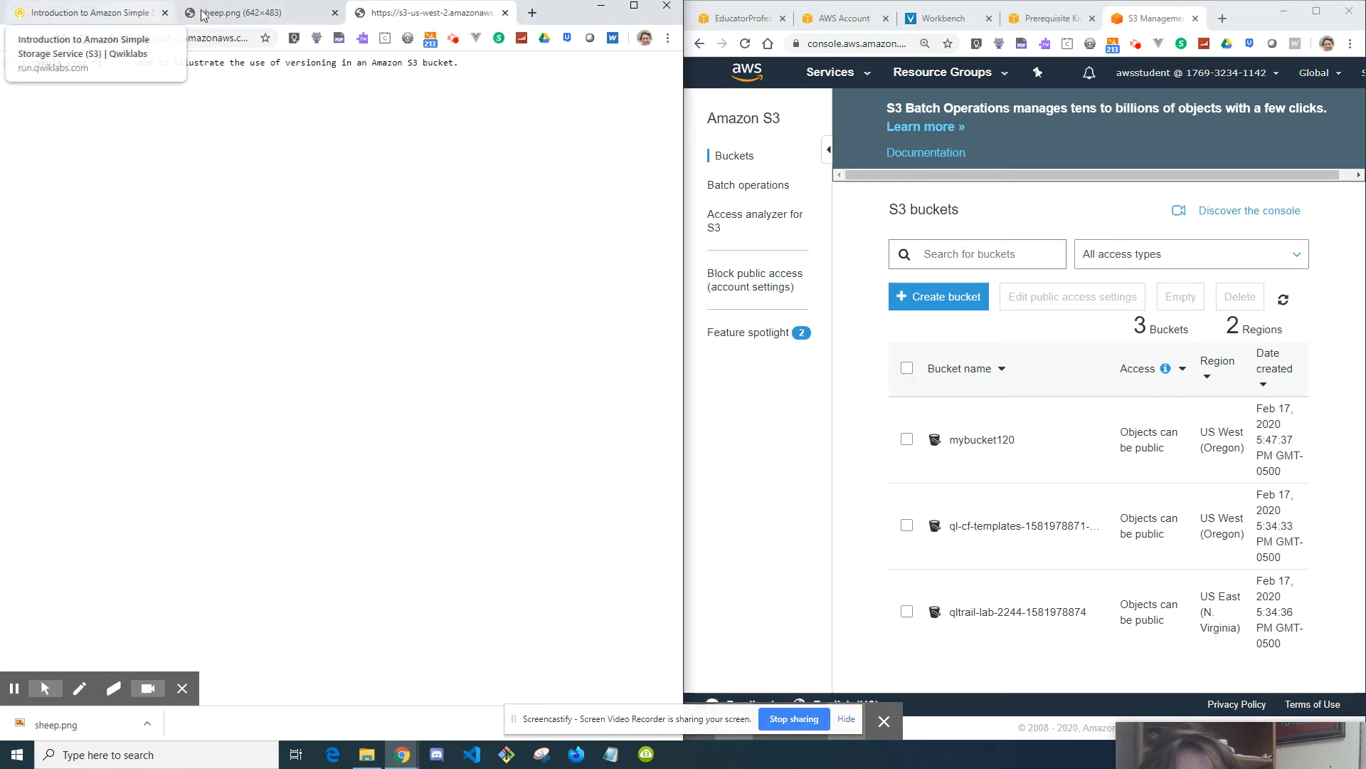
click(132, 16)
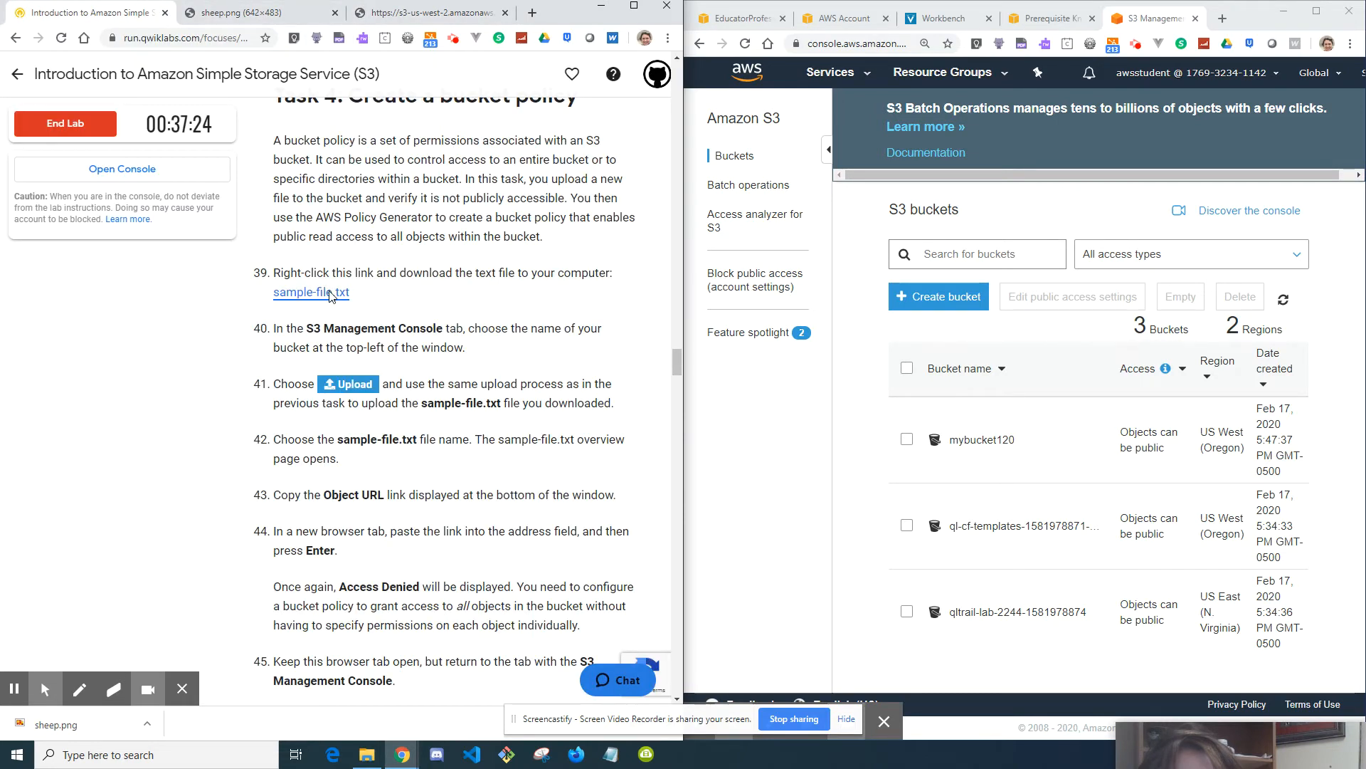
right_click(331, 291)
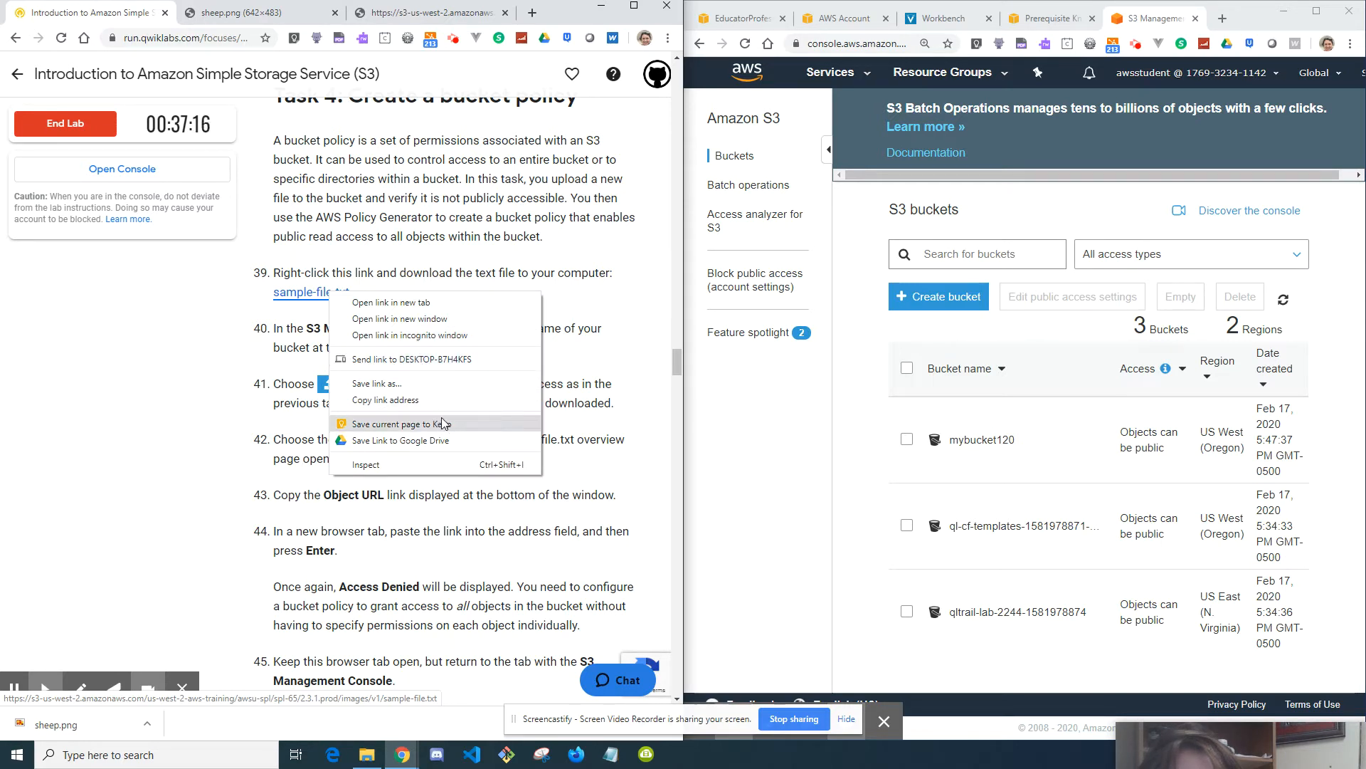
click(400, 17)
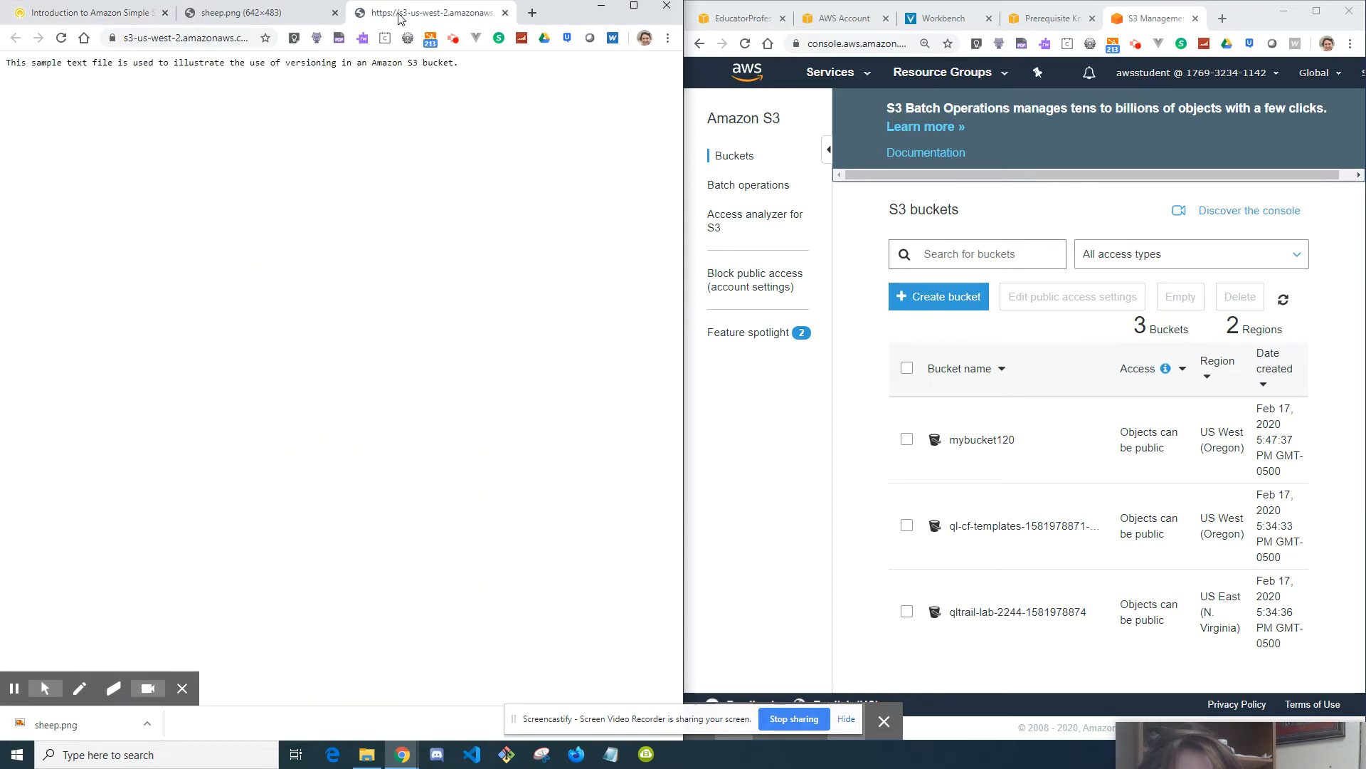
- Save the sample text page as sample-file in Downloads, then return to the lab instructions and close the sheep.png tab
right_click(378, 132)
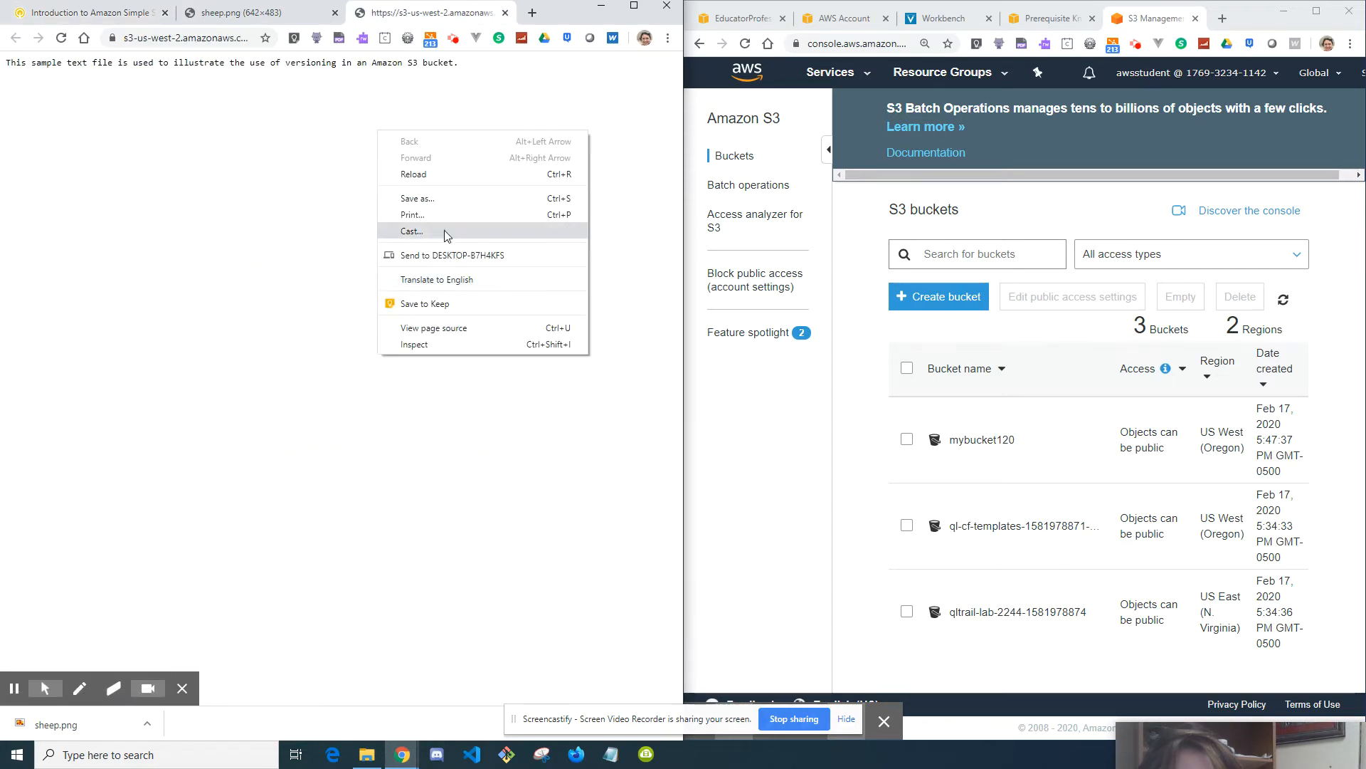
click(455, 210)
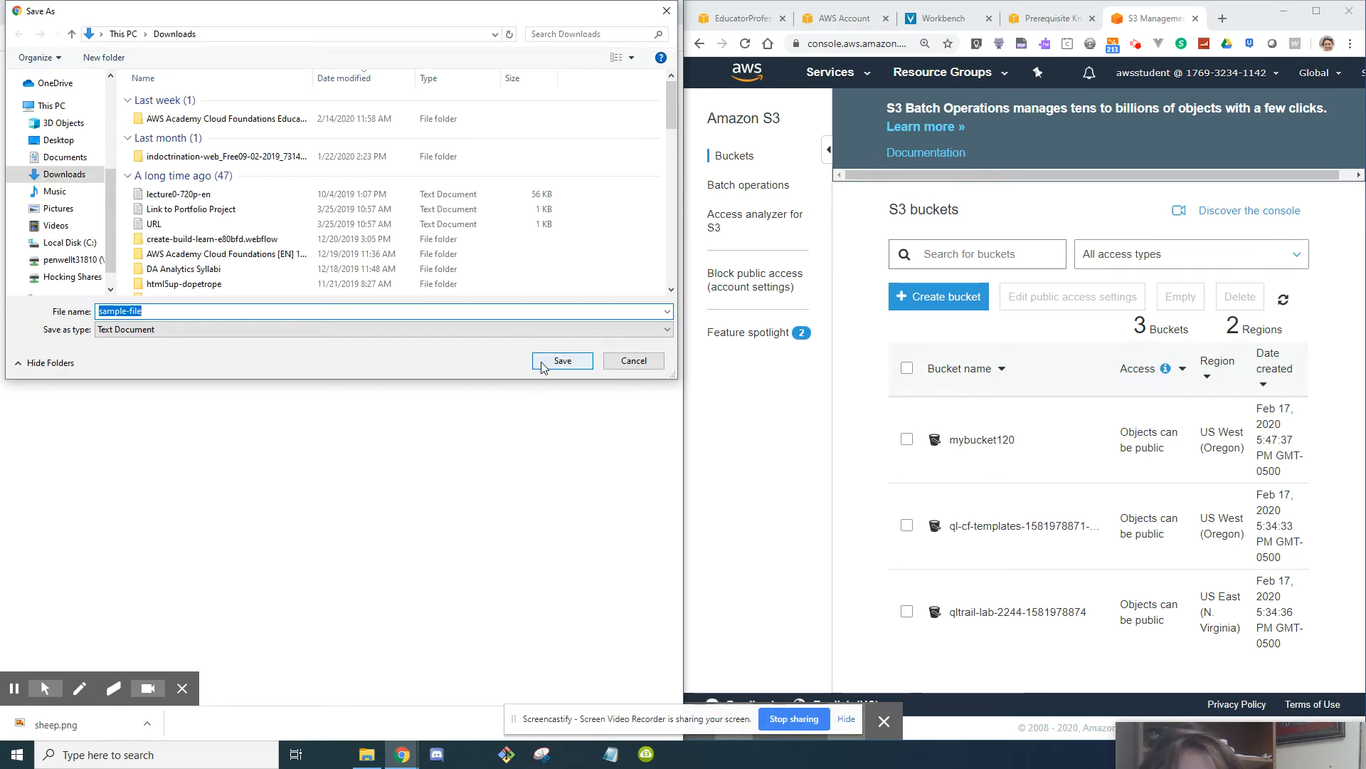
click(562, 361)
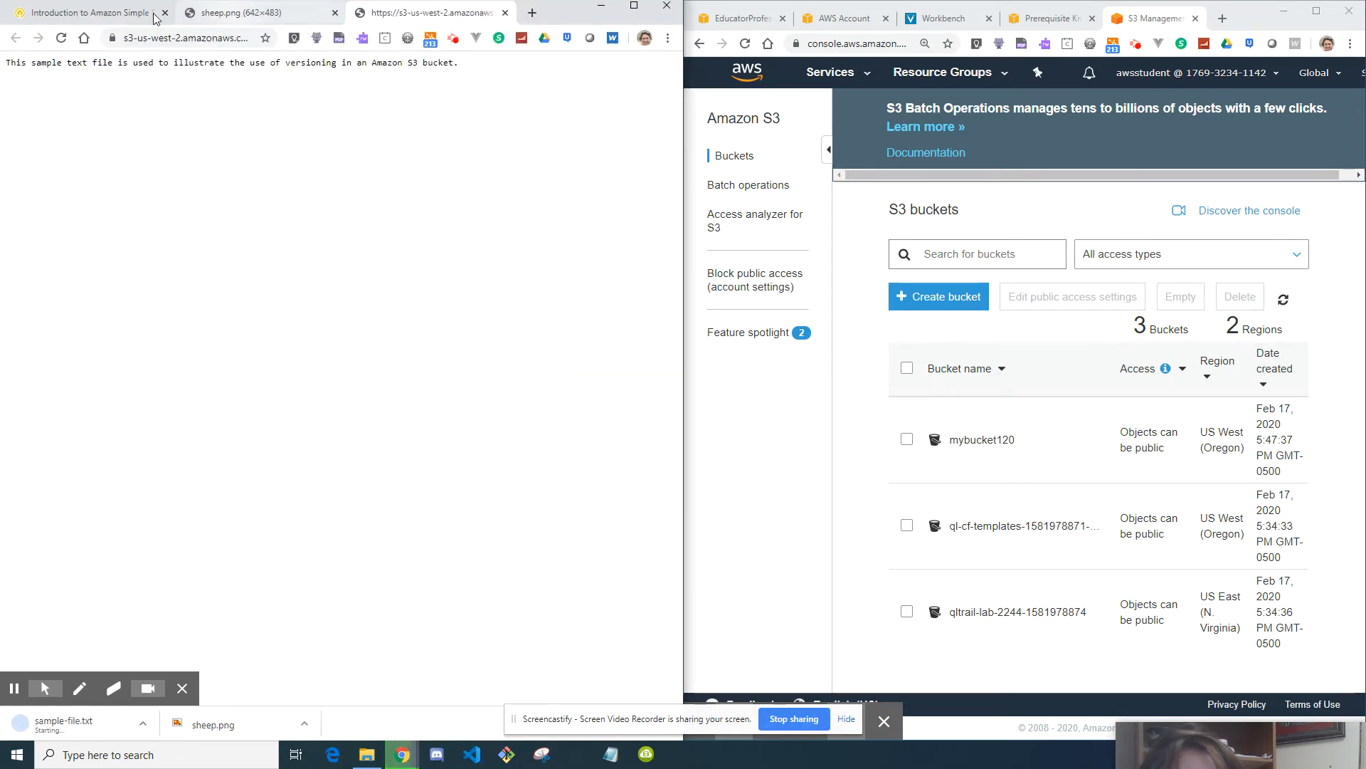
click(125, 14)
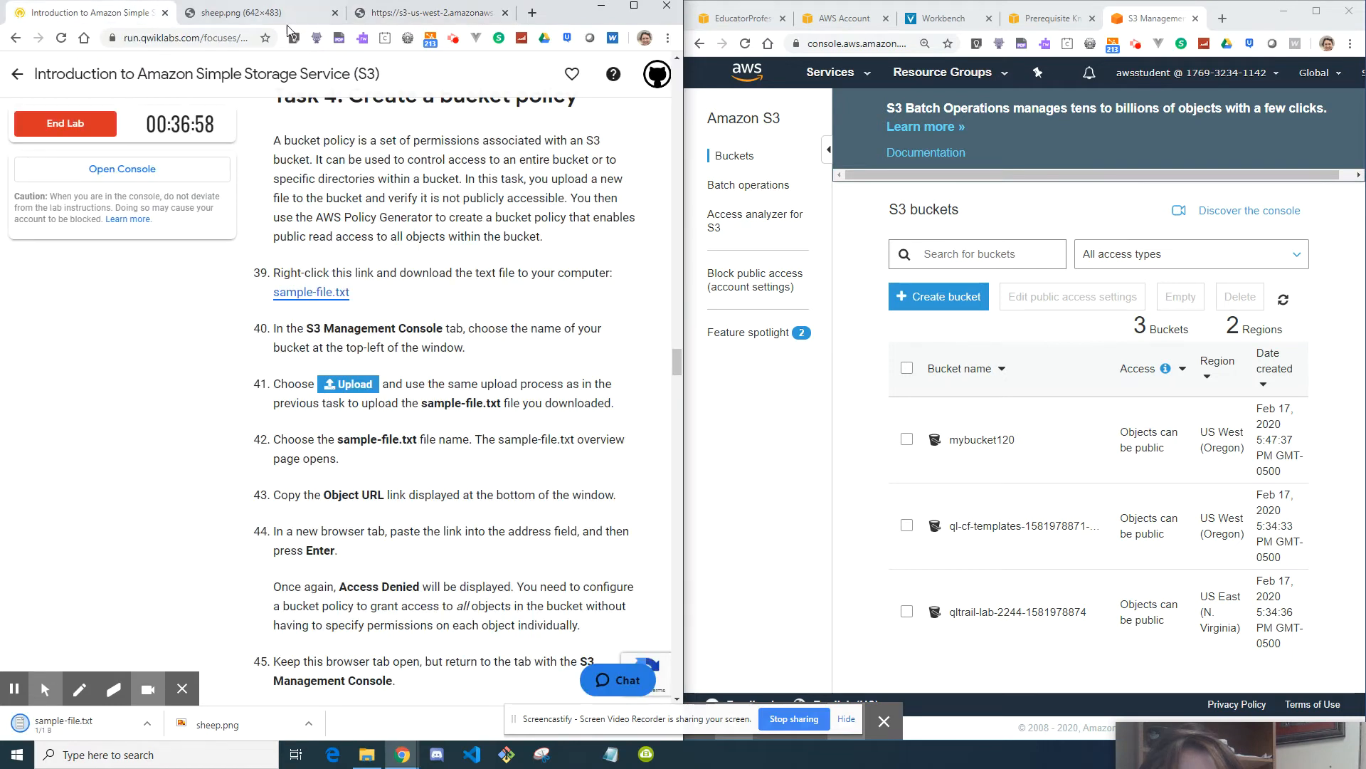
click(335, 13)
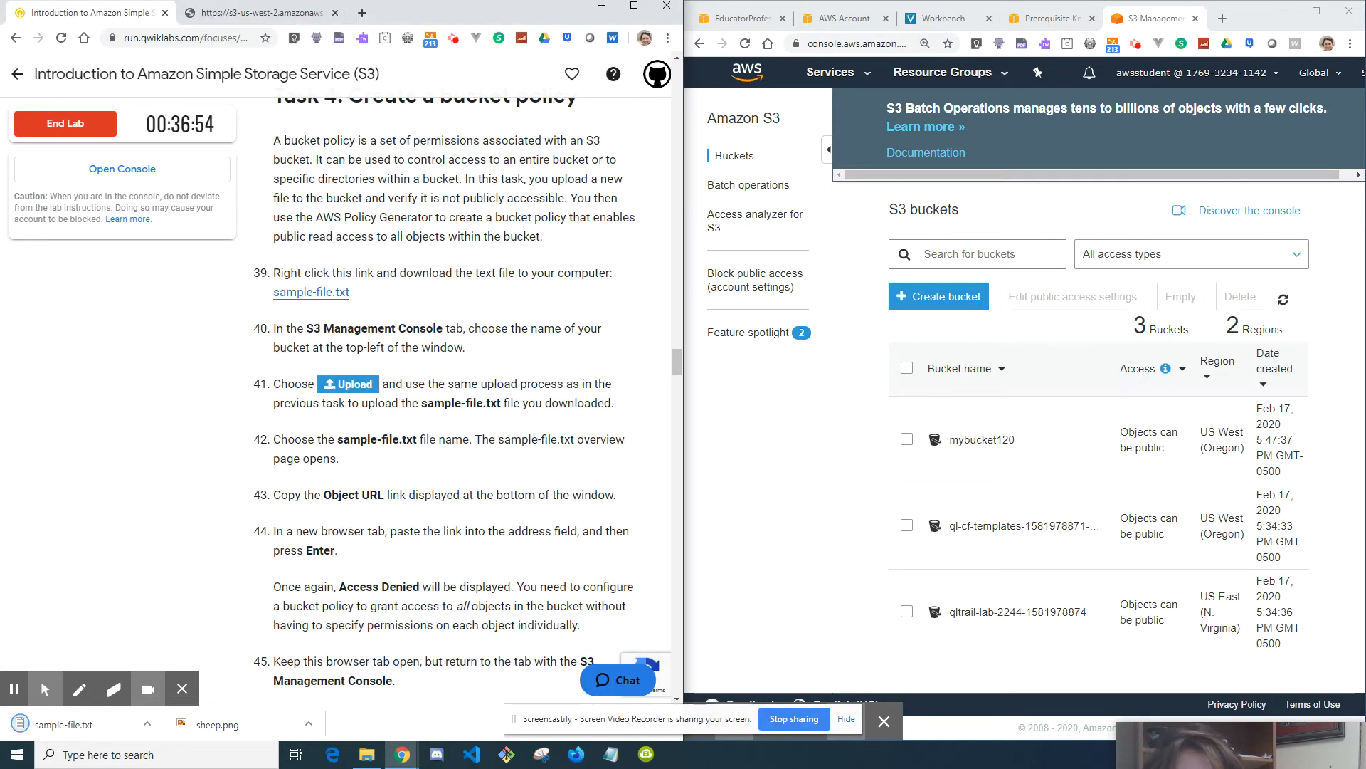
- Create a bucket named filebucket120 in US West (Oregon), keeping the default options and permissions
click(940, 304)
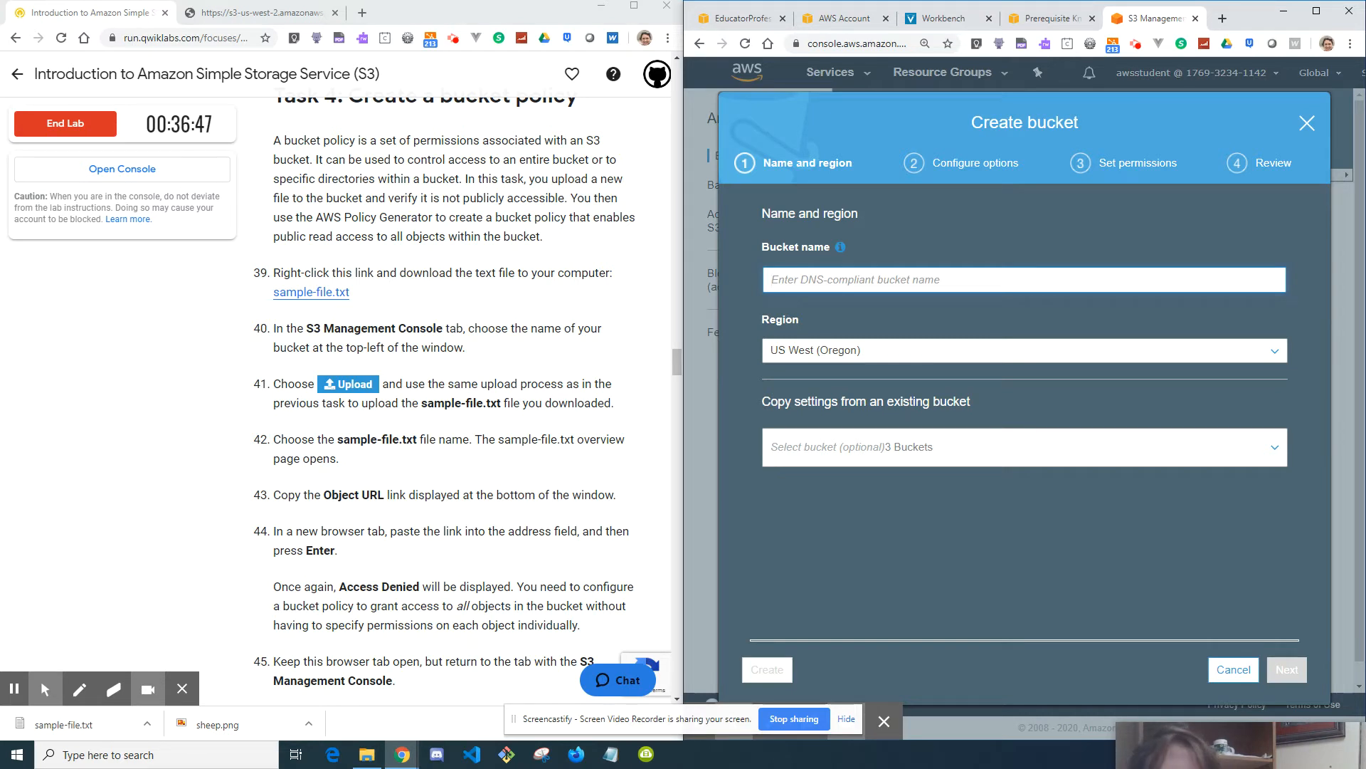
text(filebucke)
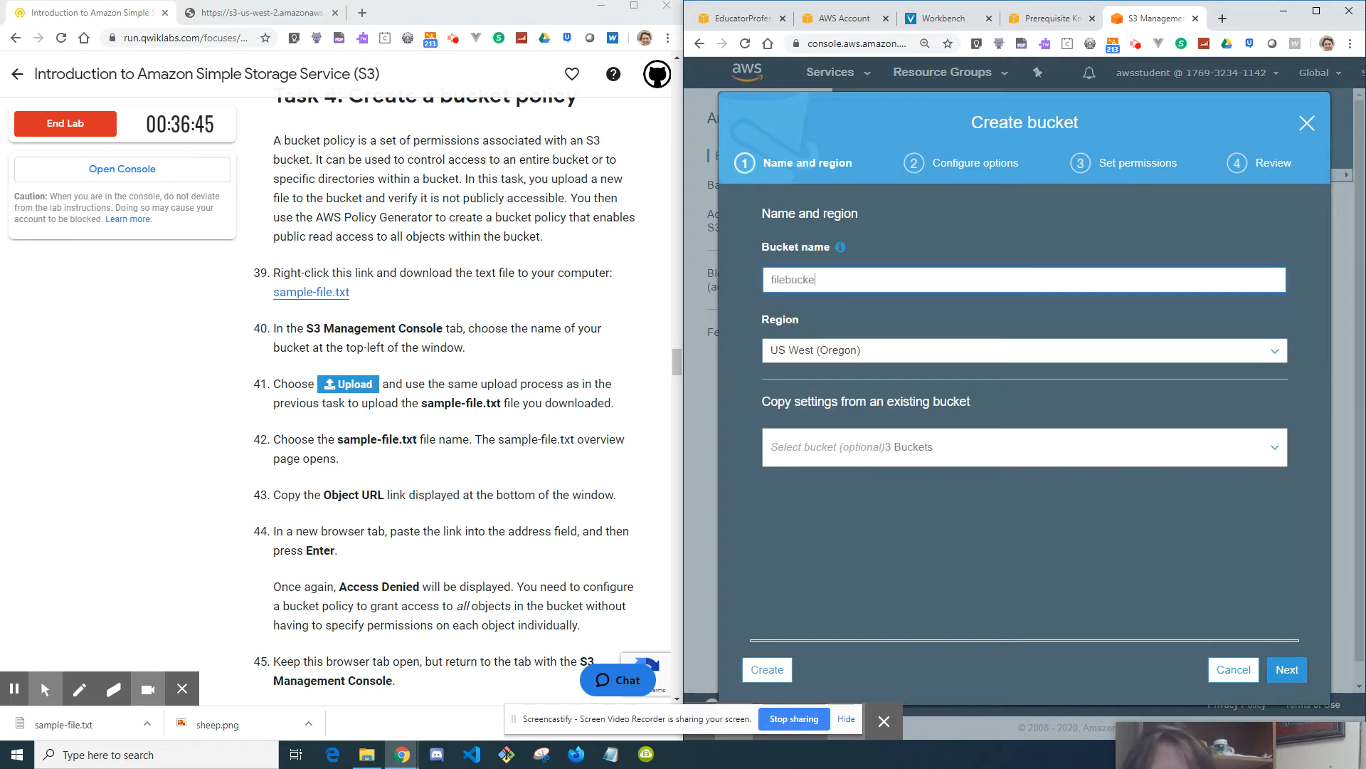
text(t120)
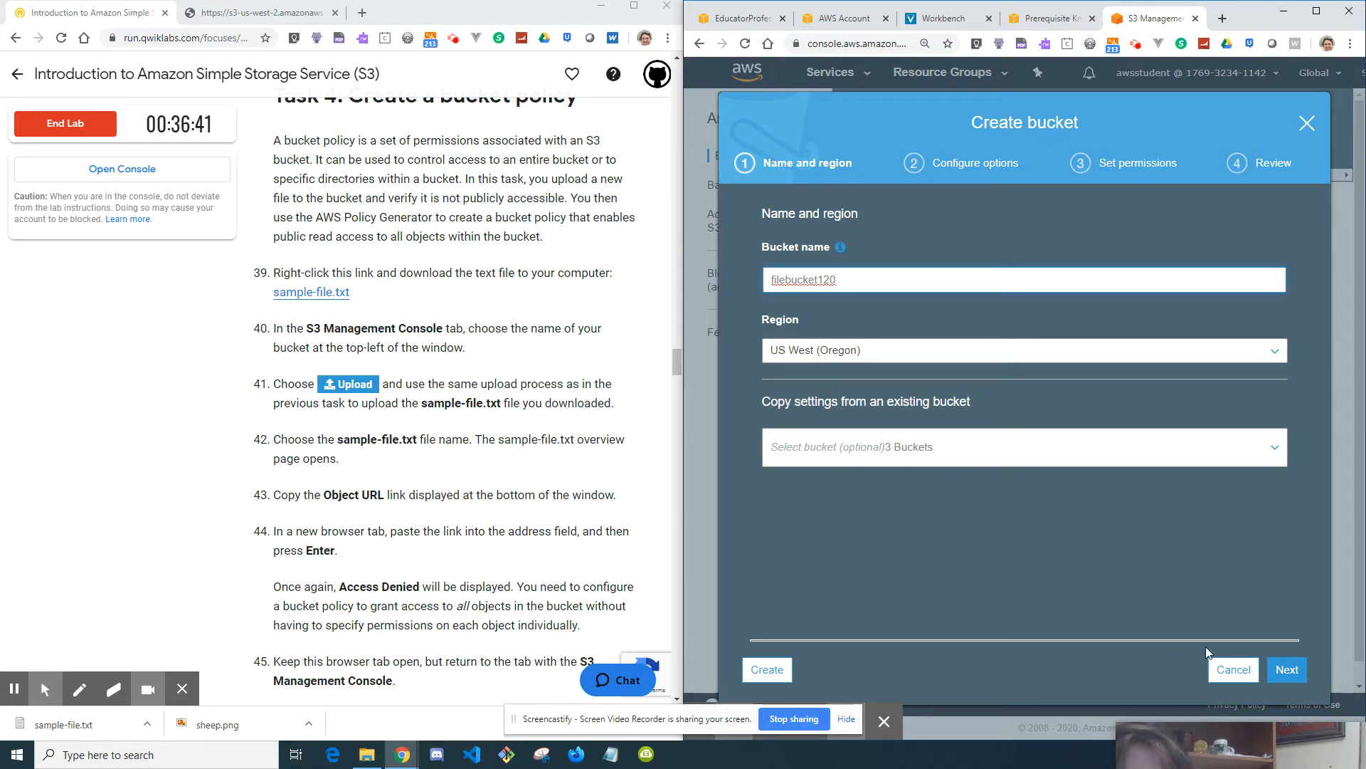
click(1289, 673)
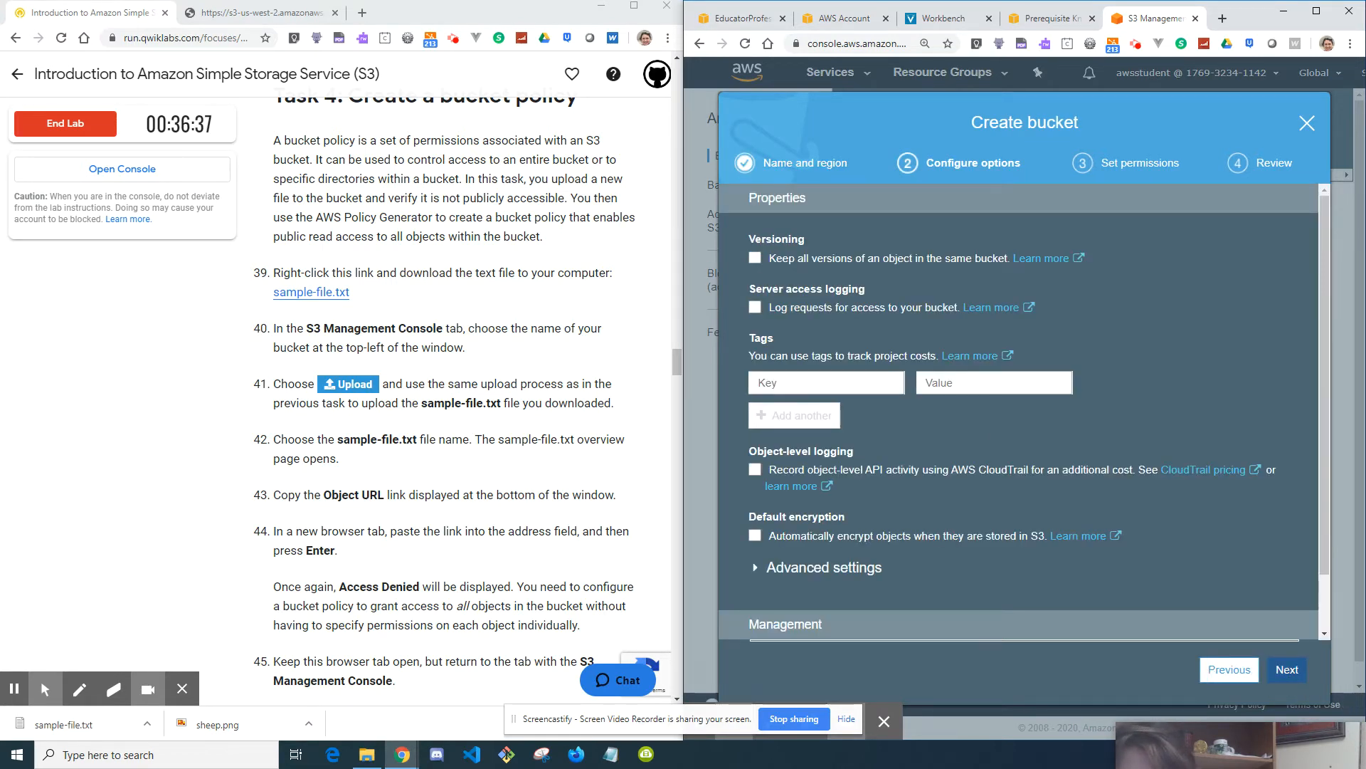
click(1288, 673)
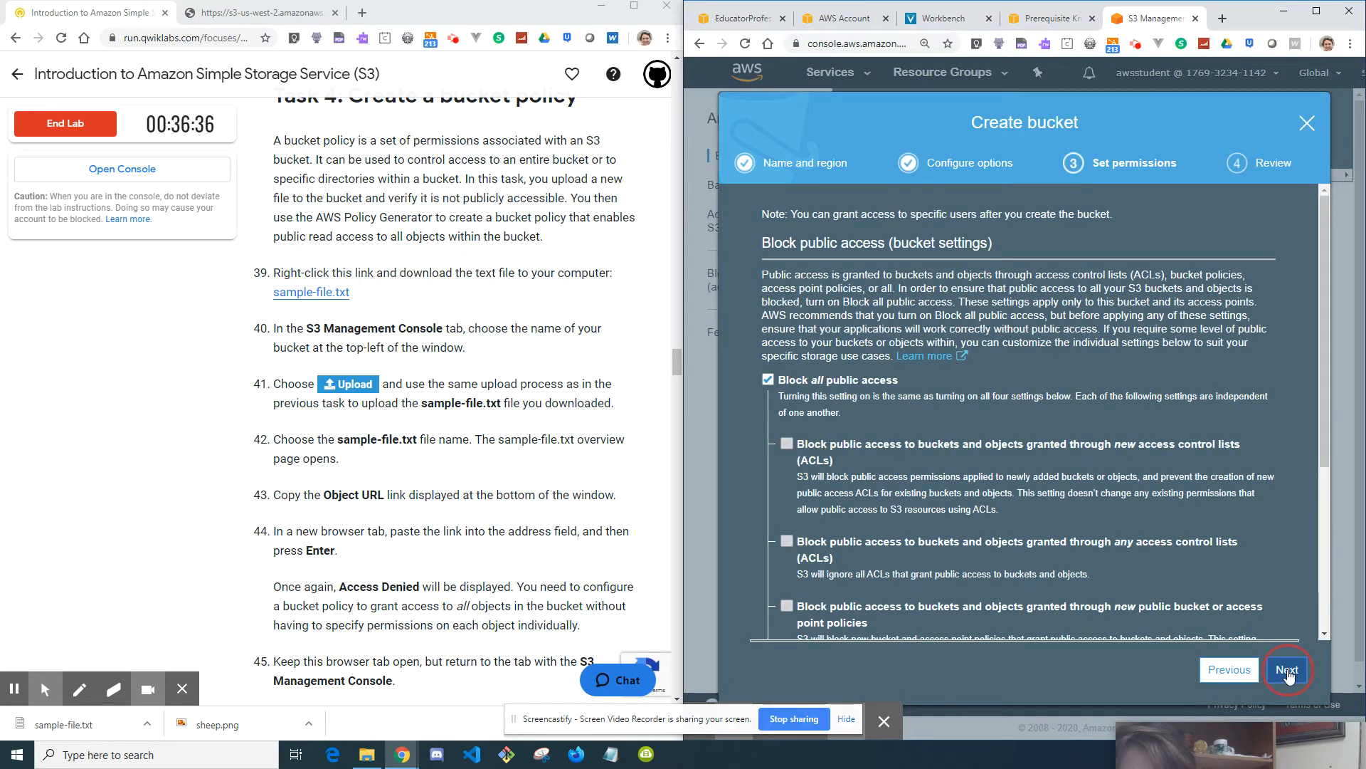
click(1288, 672)
click(1288, 669)
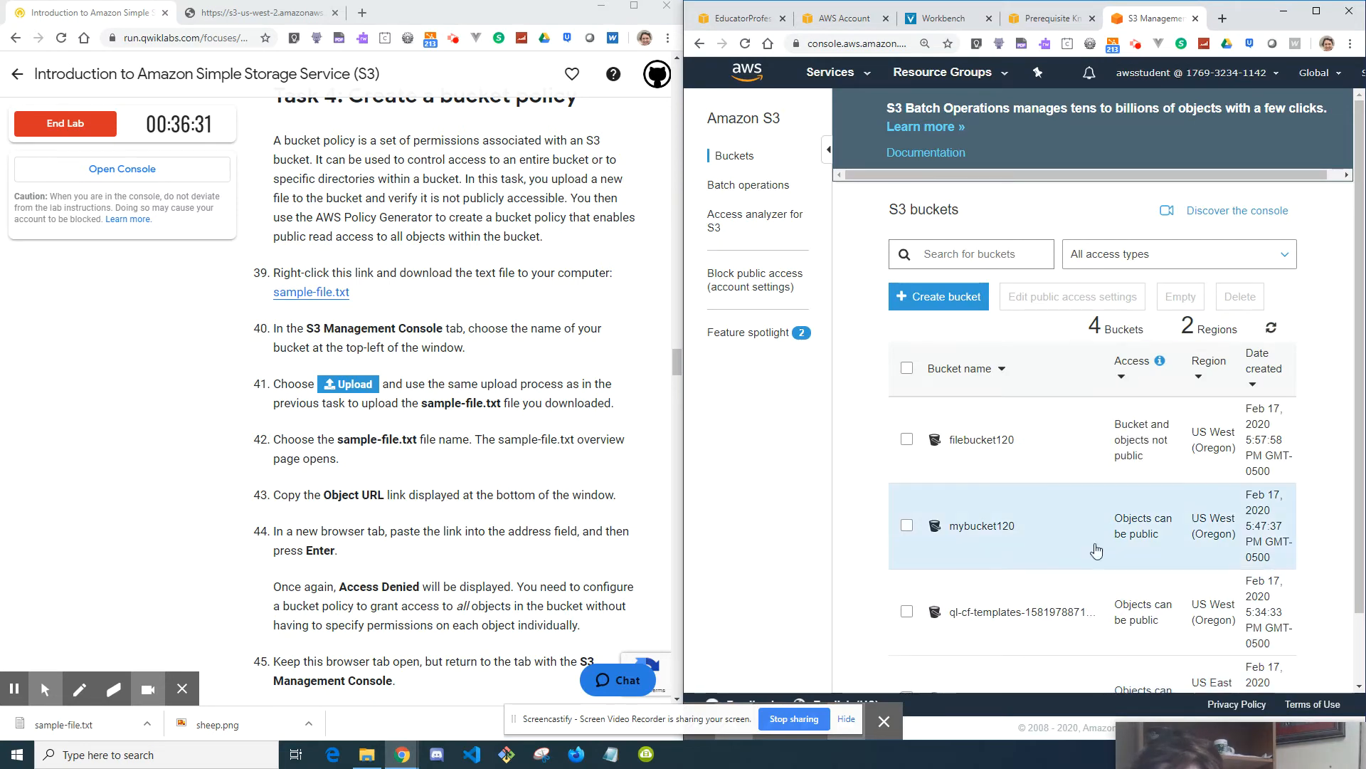
- Upload sample-file.txt from Downloads to the filebucket120 bucket with the default upload settings
click(978, 440)
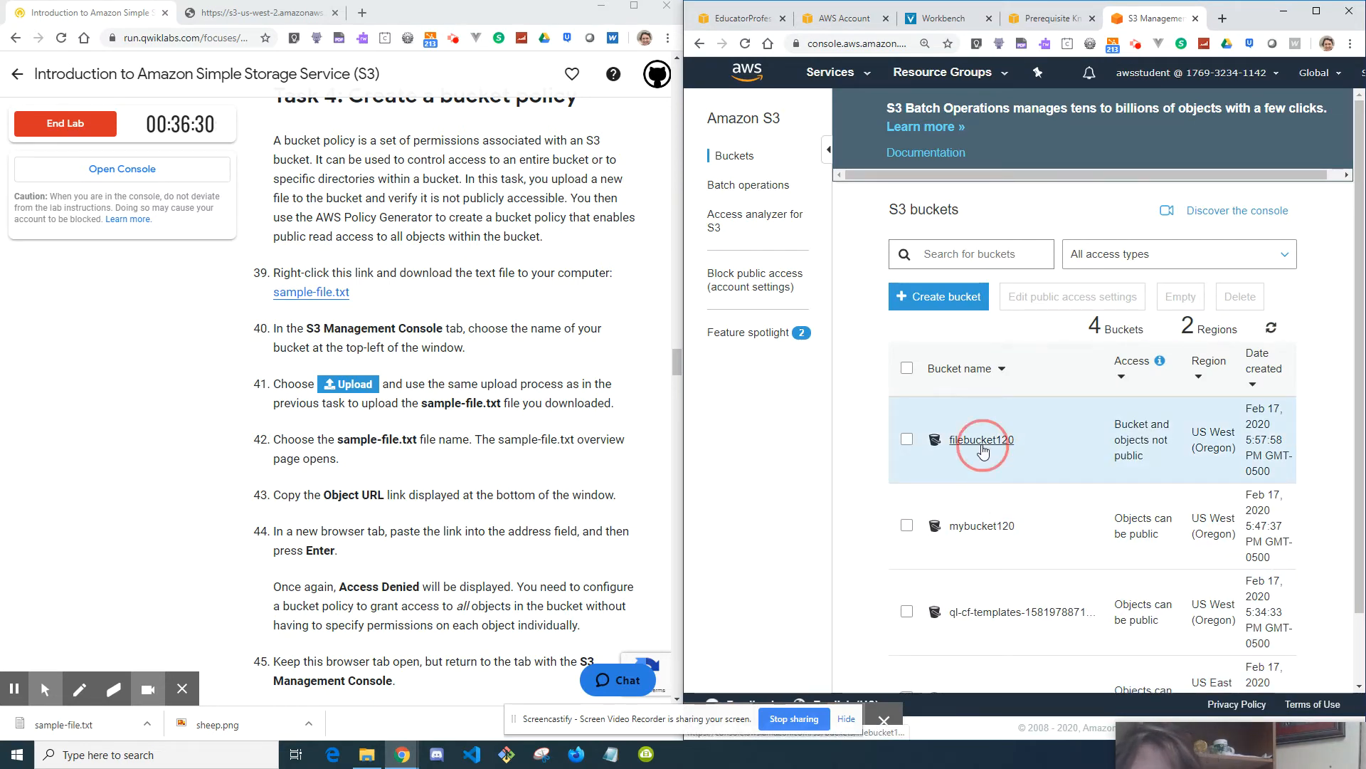
click(779, 303)
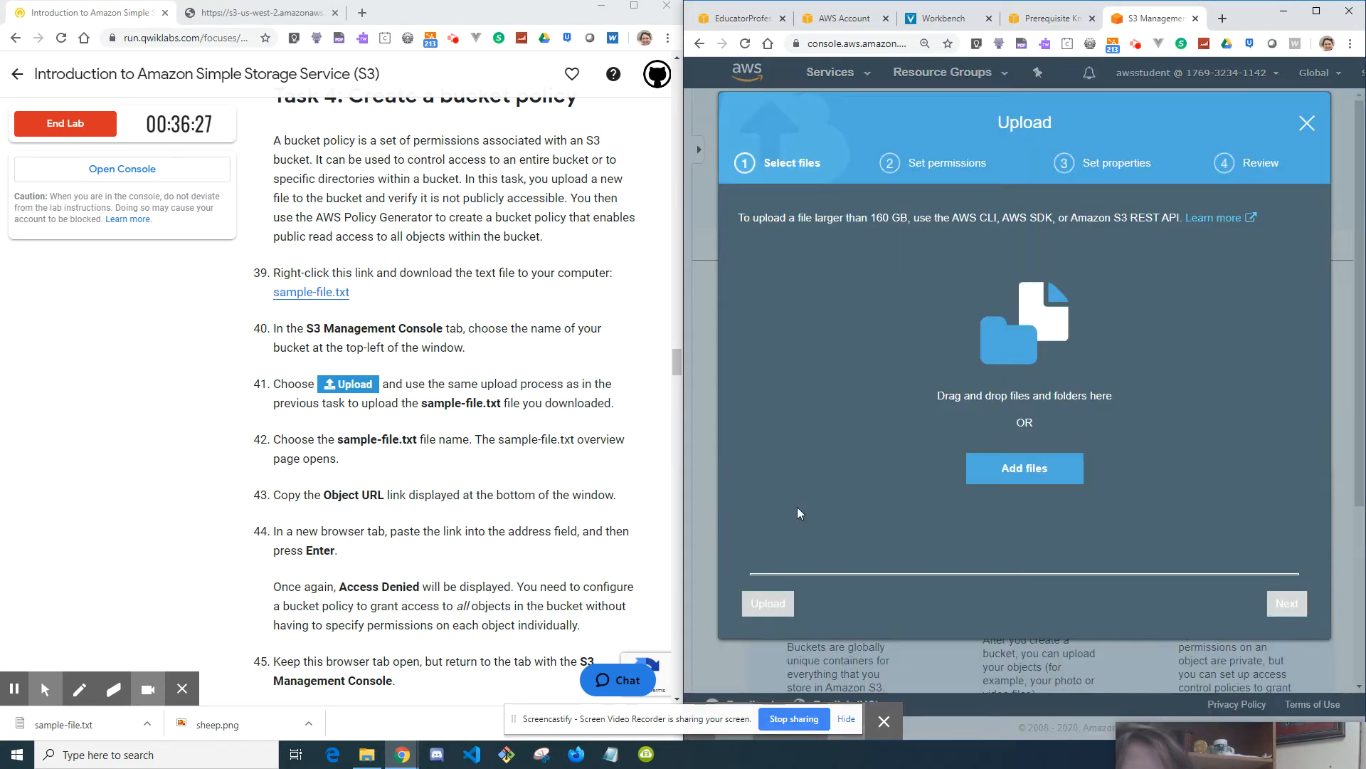
click(1010, 469)
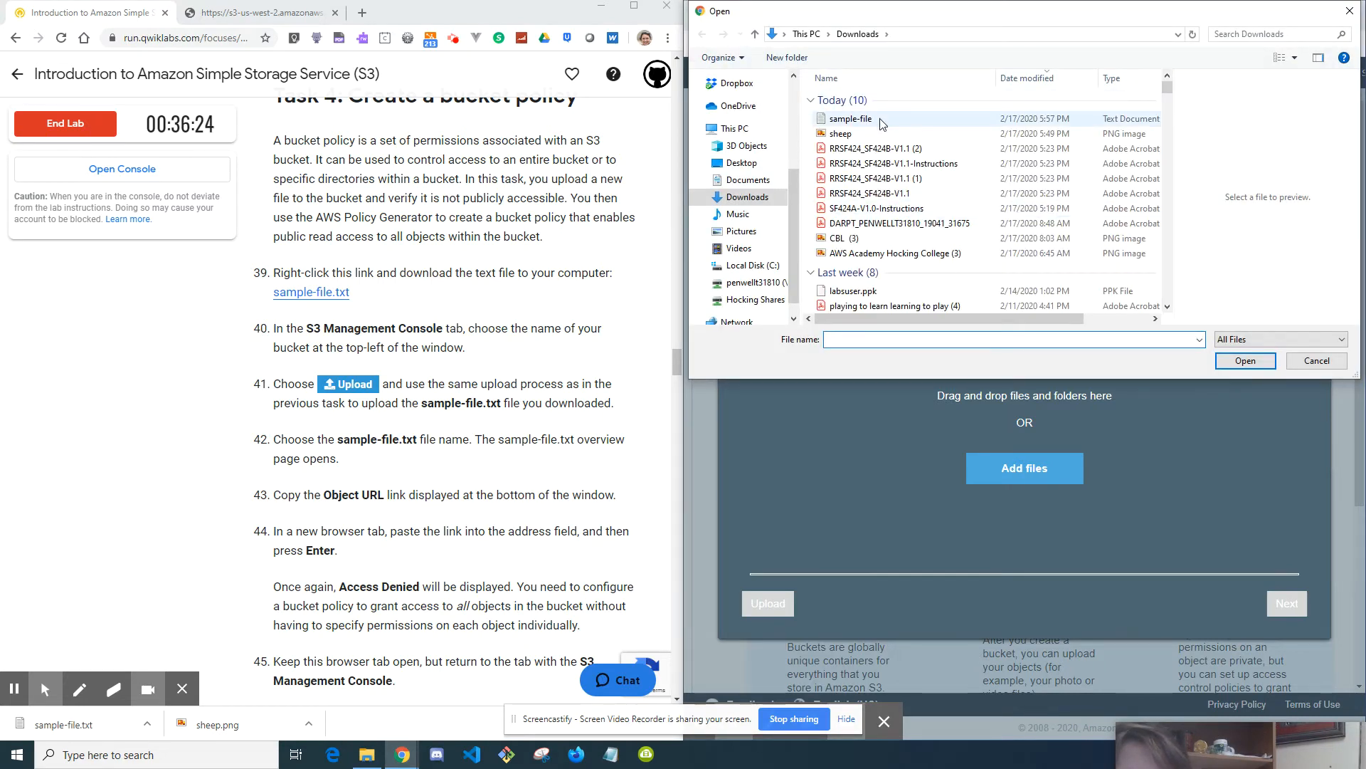
double_click(882, 121)
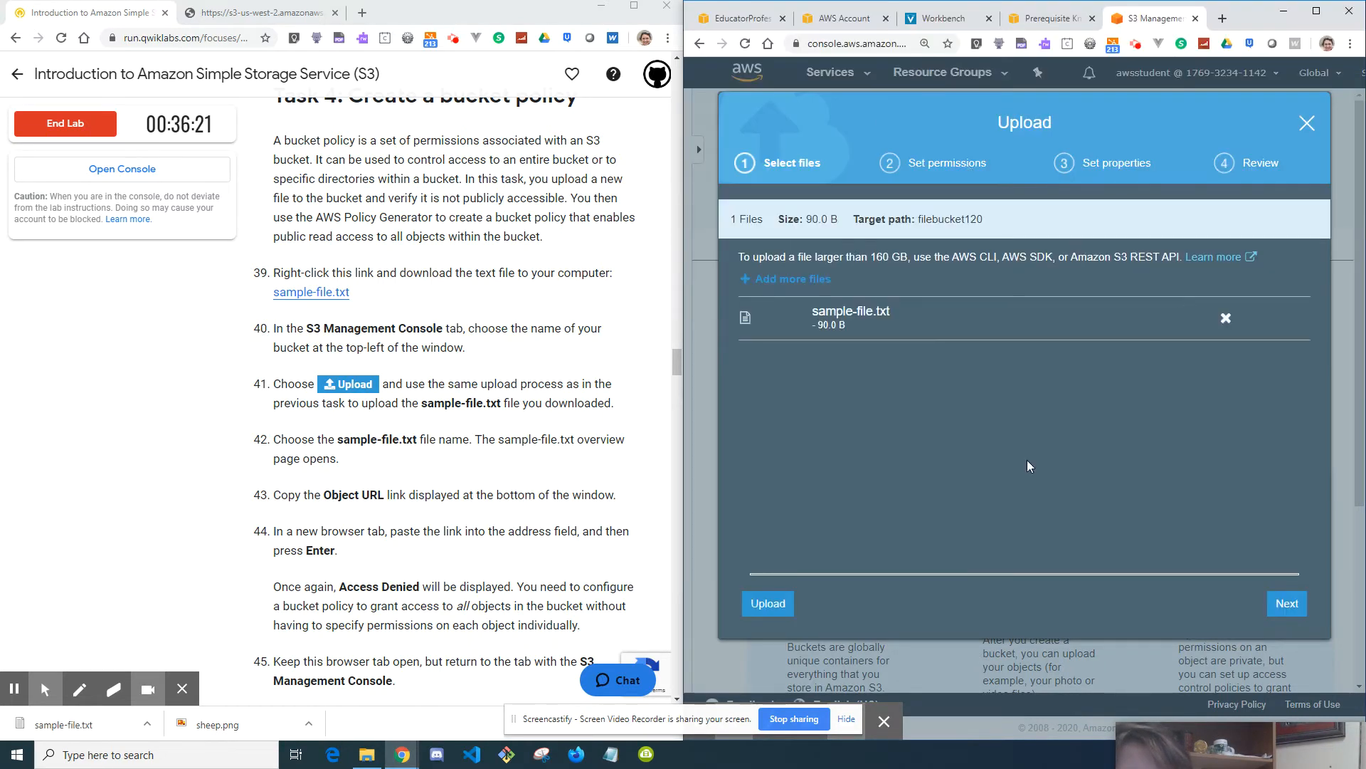
click(769, 602)
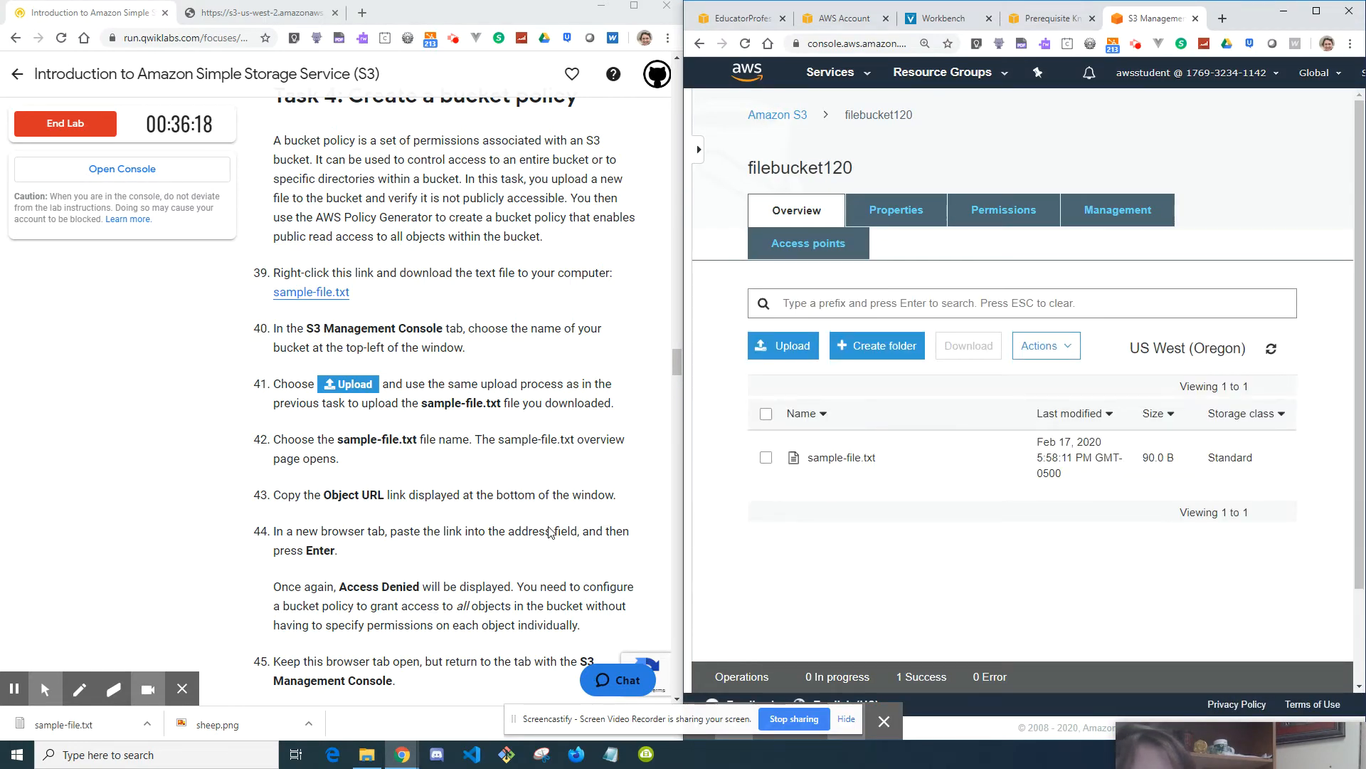
- Open the overview of sample-file.txt in filebucket120 and copy its Object URL link address
scroll(549, 532, down, 2)
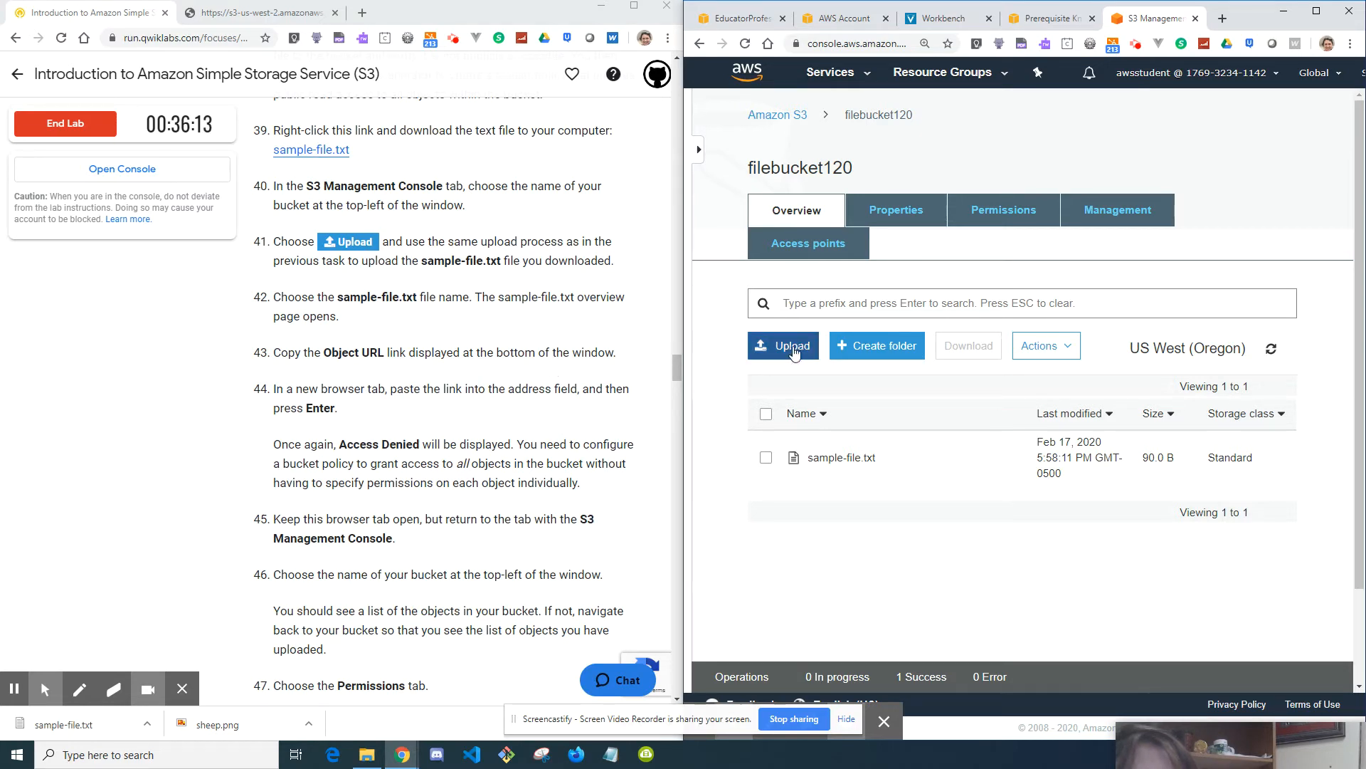
click(838, 461)
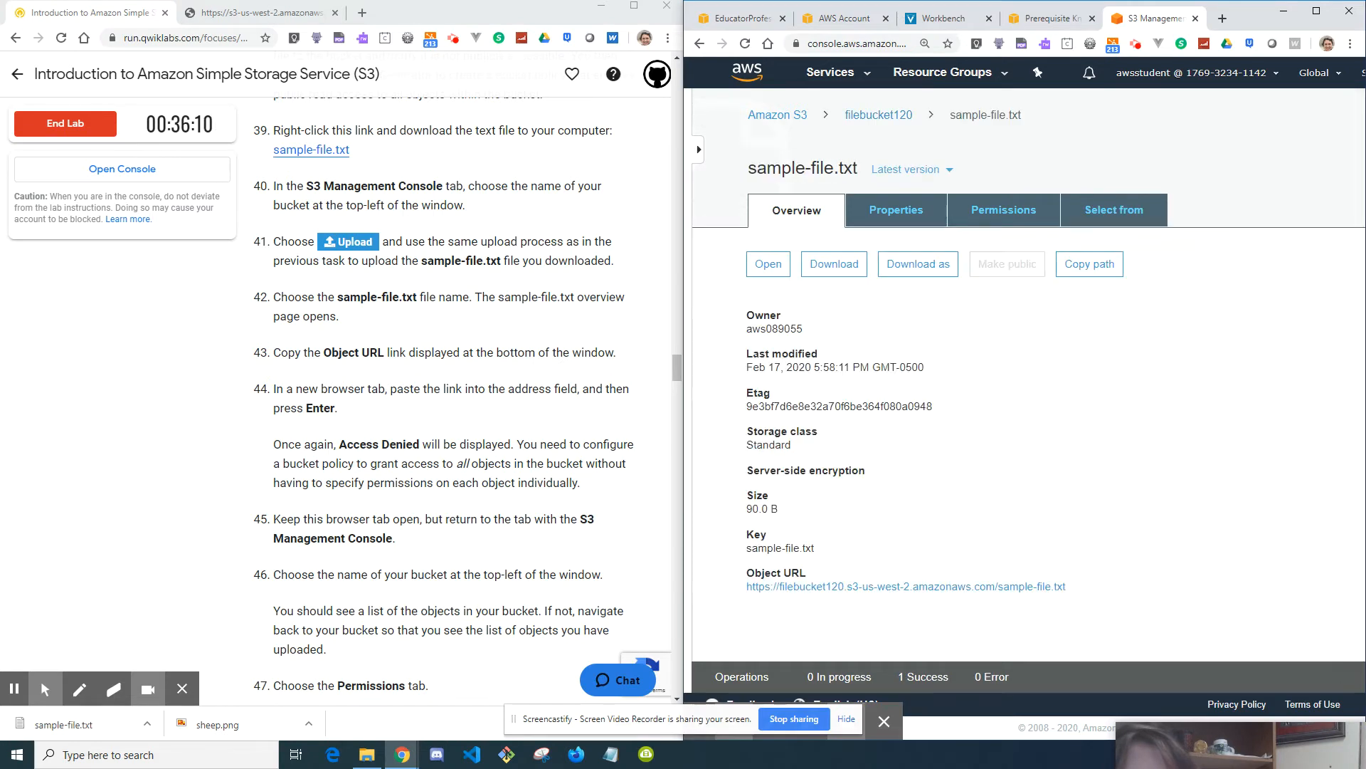
right_click(874, 601)
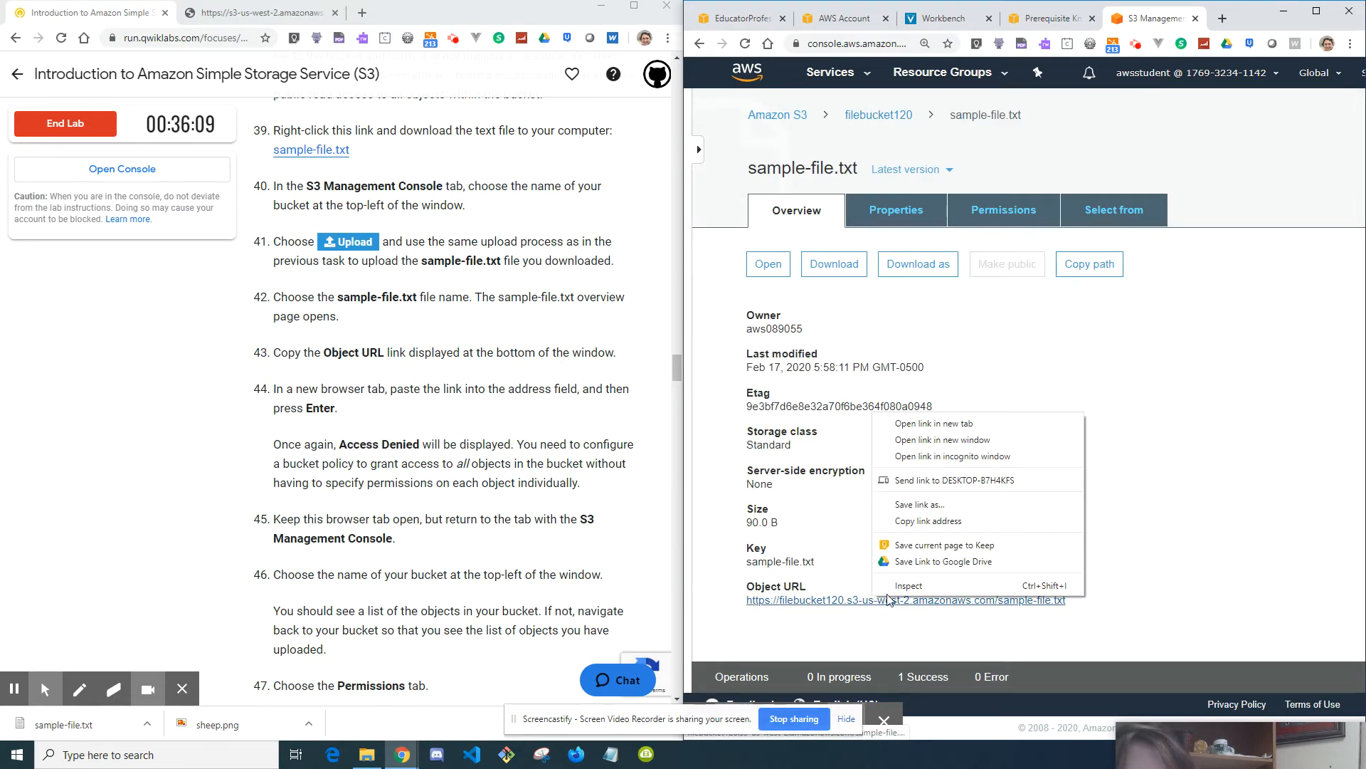
click(973, 521)
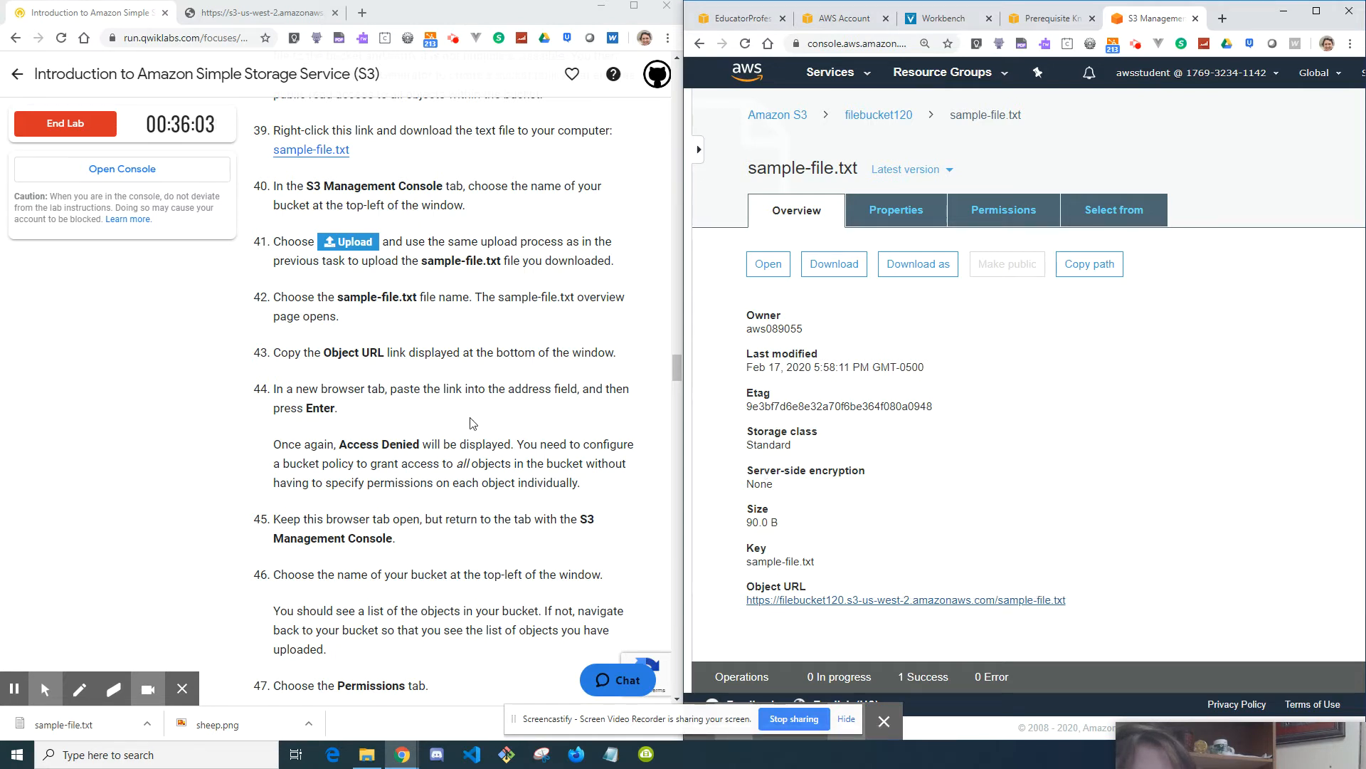
click(276, 358)
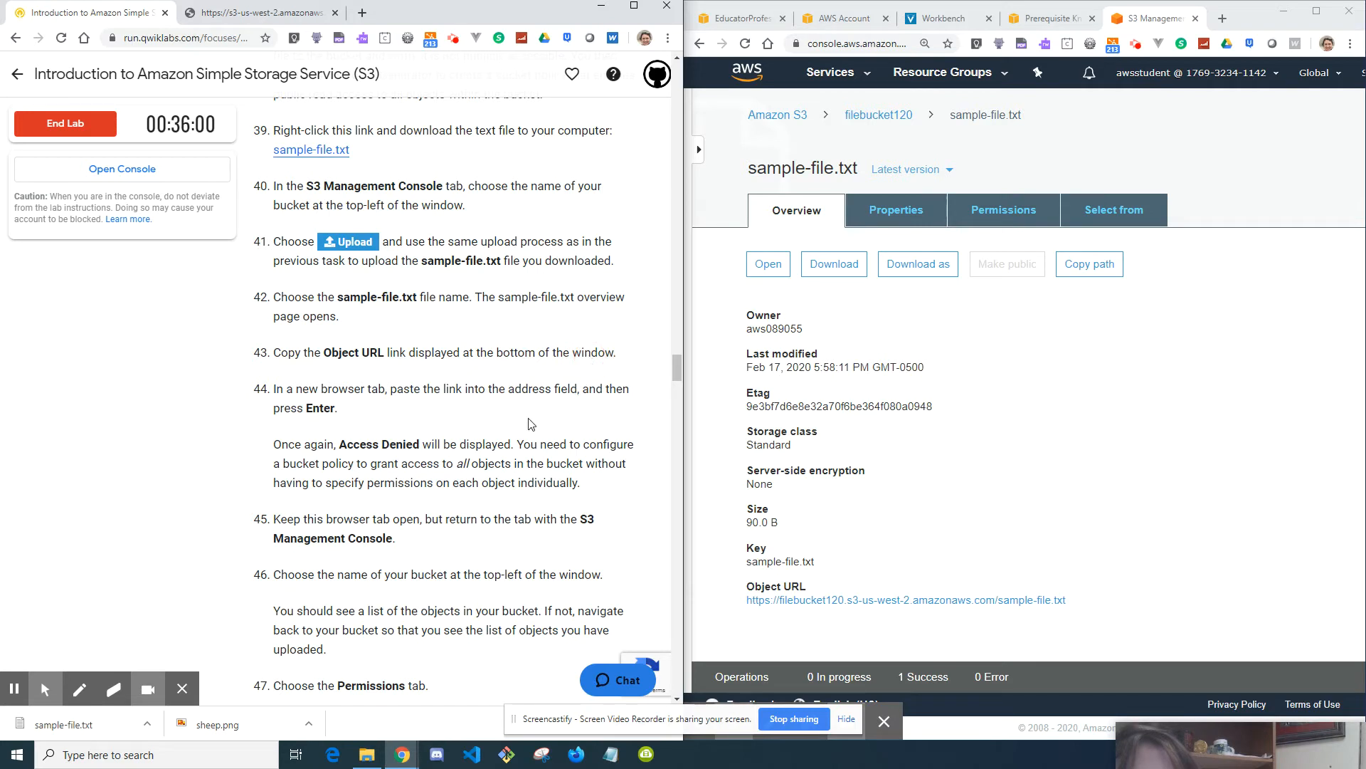
- Load the copied Object URL of sample-file.txt in a new browser tab to test public access
click(1222, 27)
click(1223, 25)
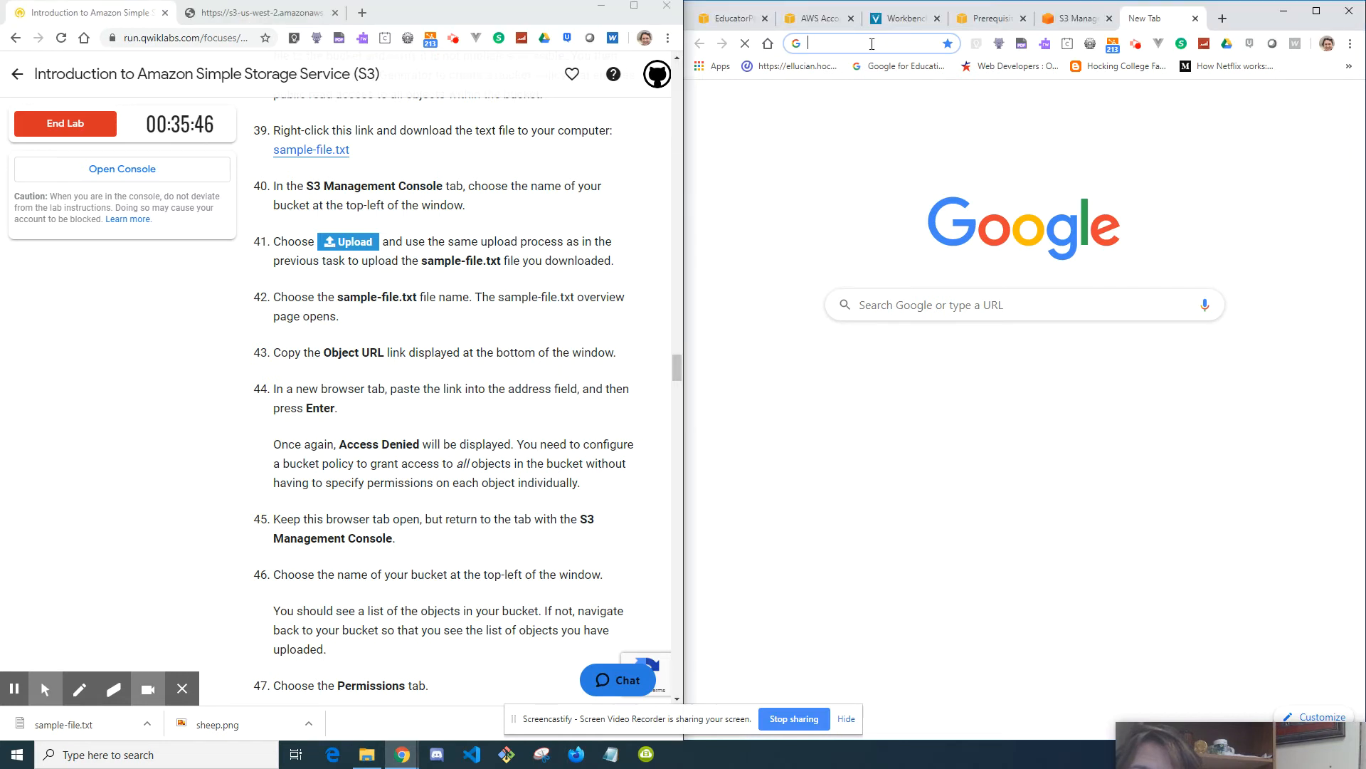
right_click(869, 43)
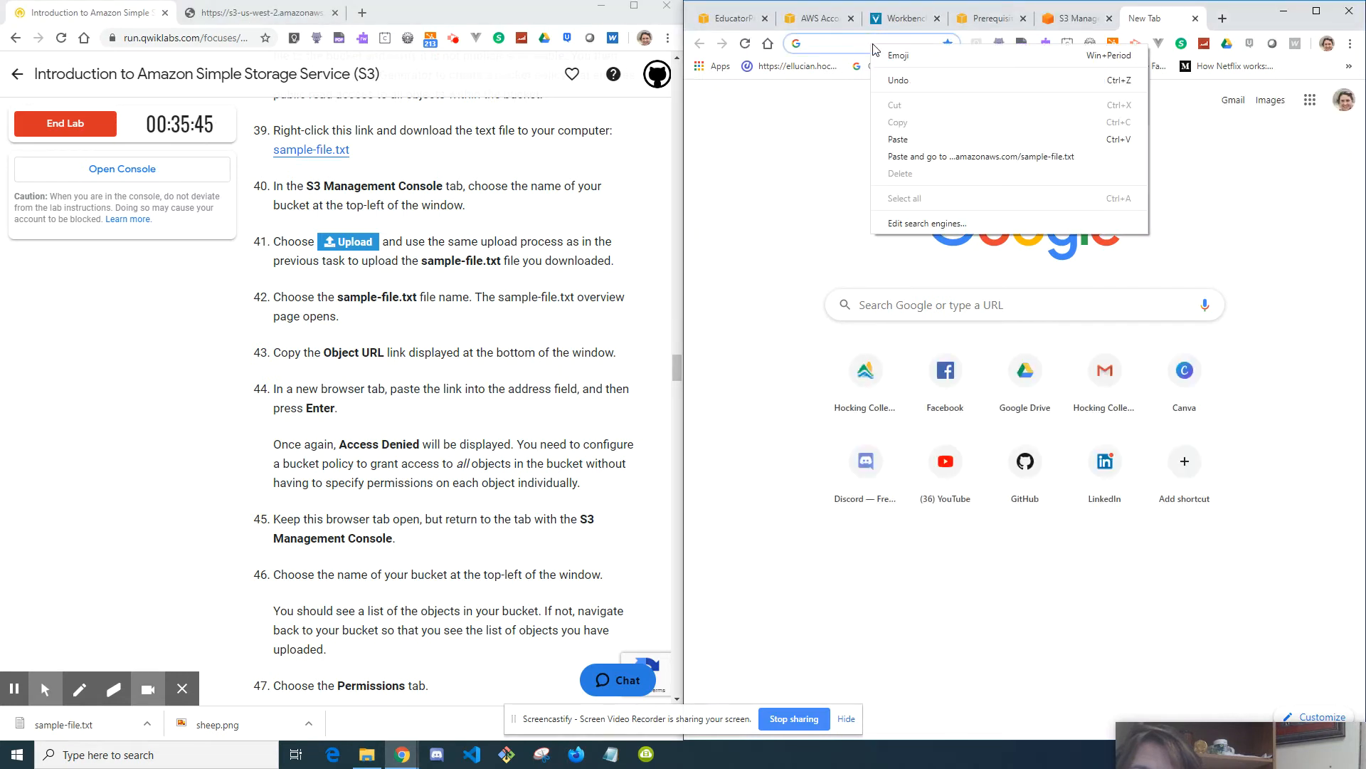
click(927, 139)
key(Return)
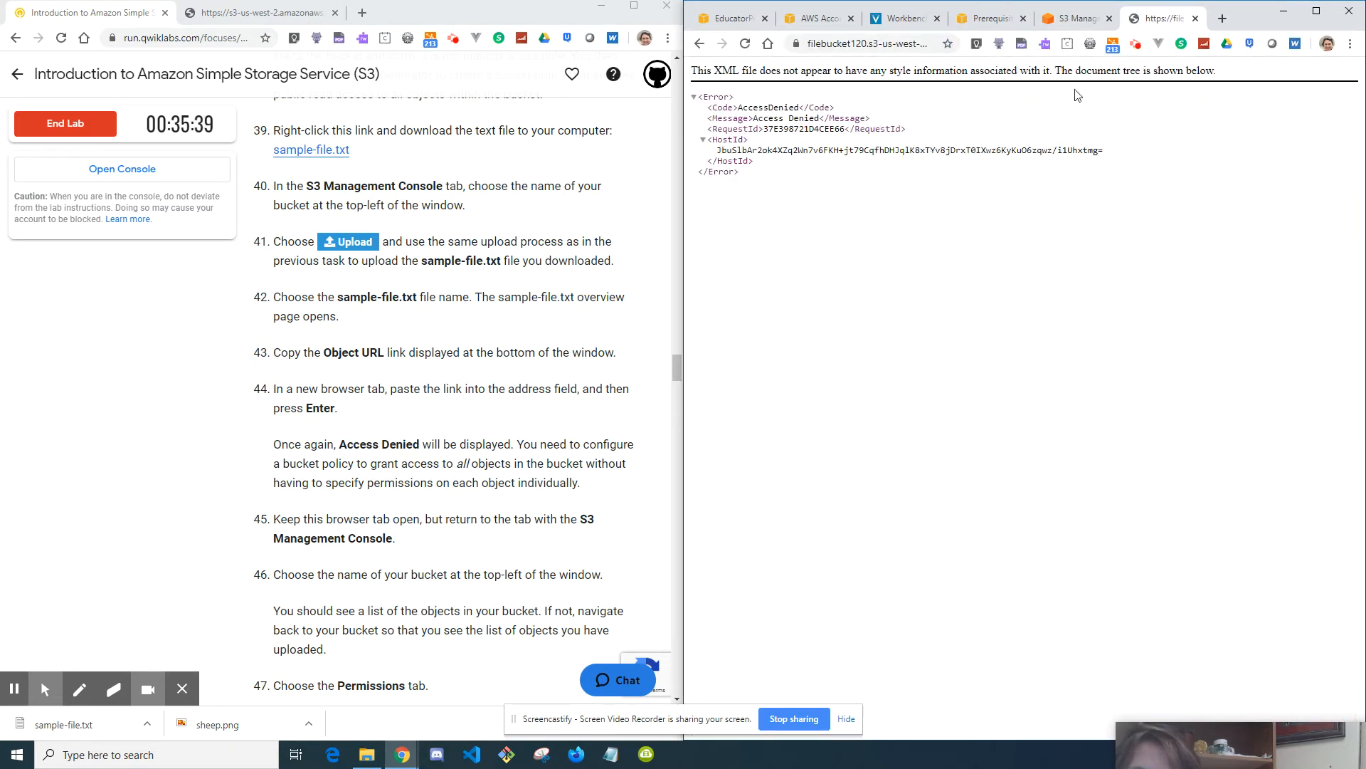
- Return to the S3 Management Console and follow lab steps 45 to 47 to open the permissions of filebucket120
click(1075, 19)
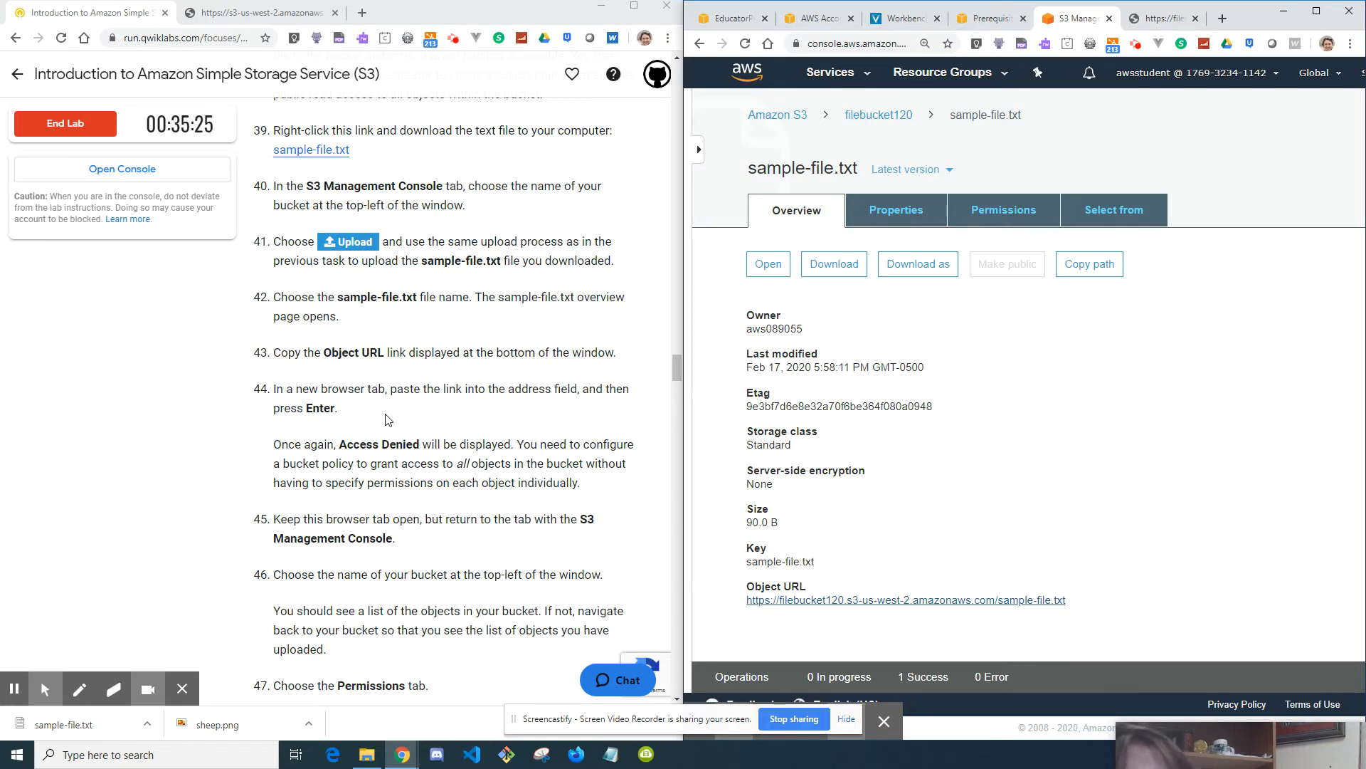
scroll(386, 419, down, 1)
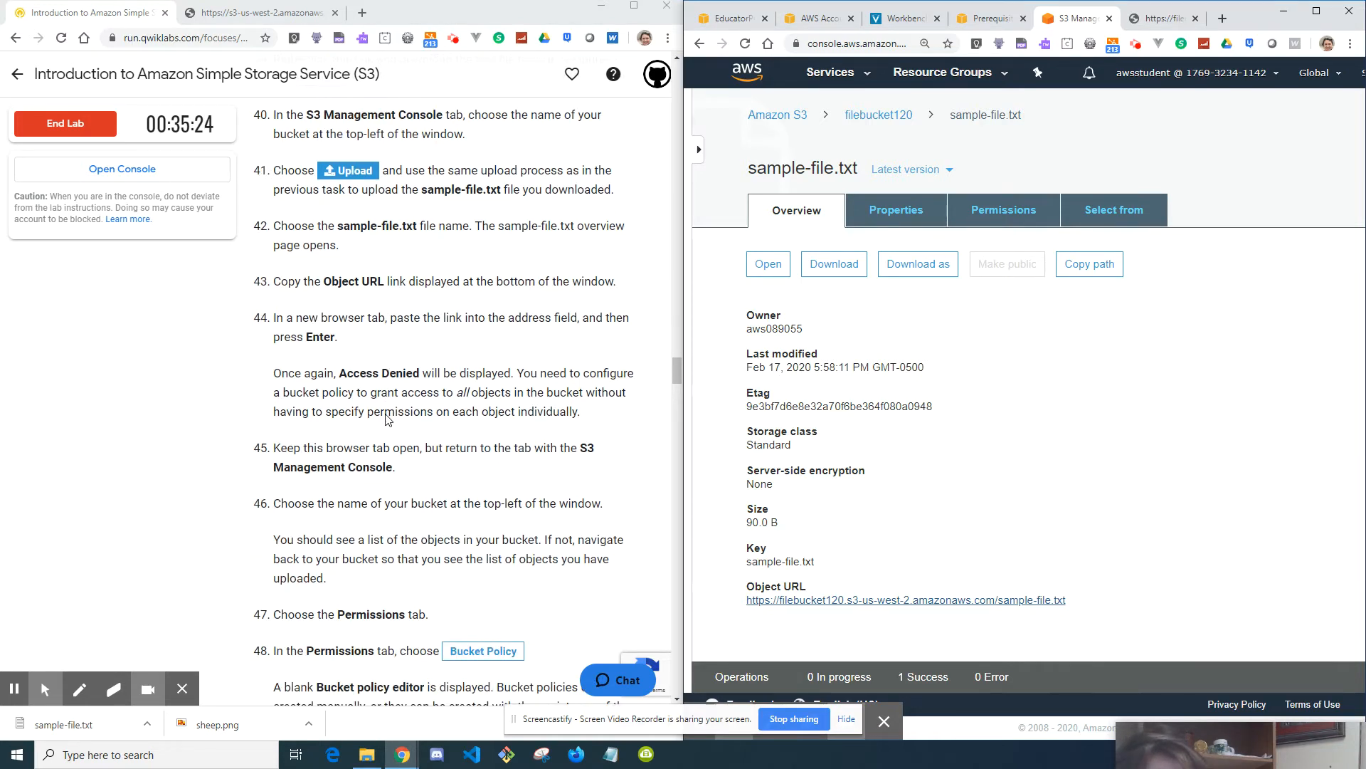
scroll(386, 419, down, 3)
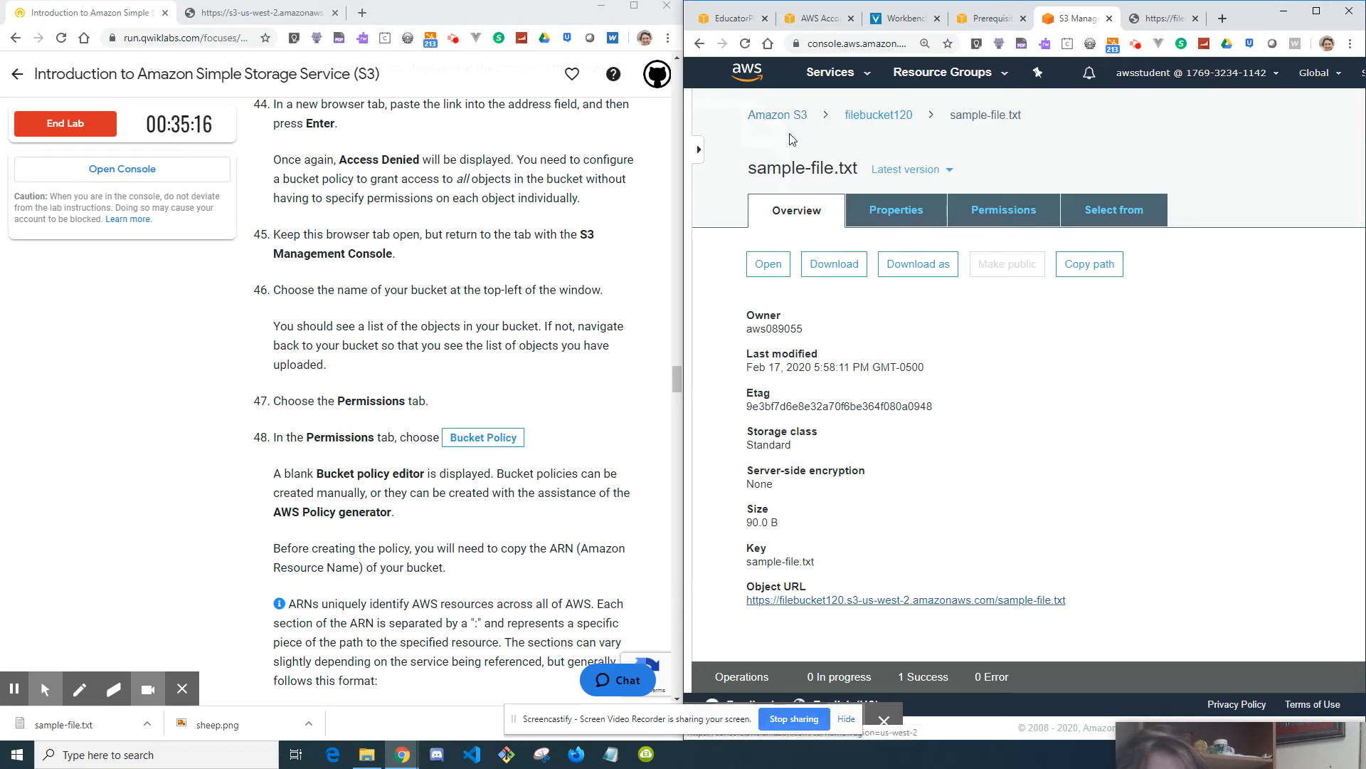
click(883, 116)
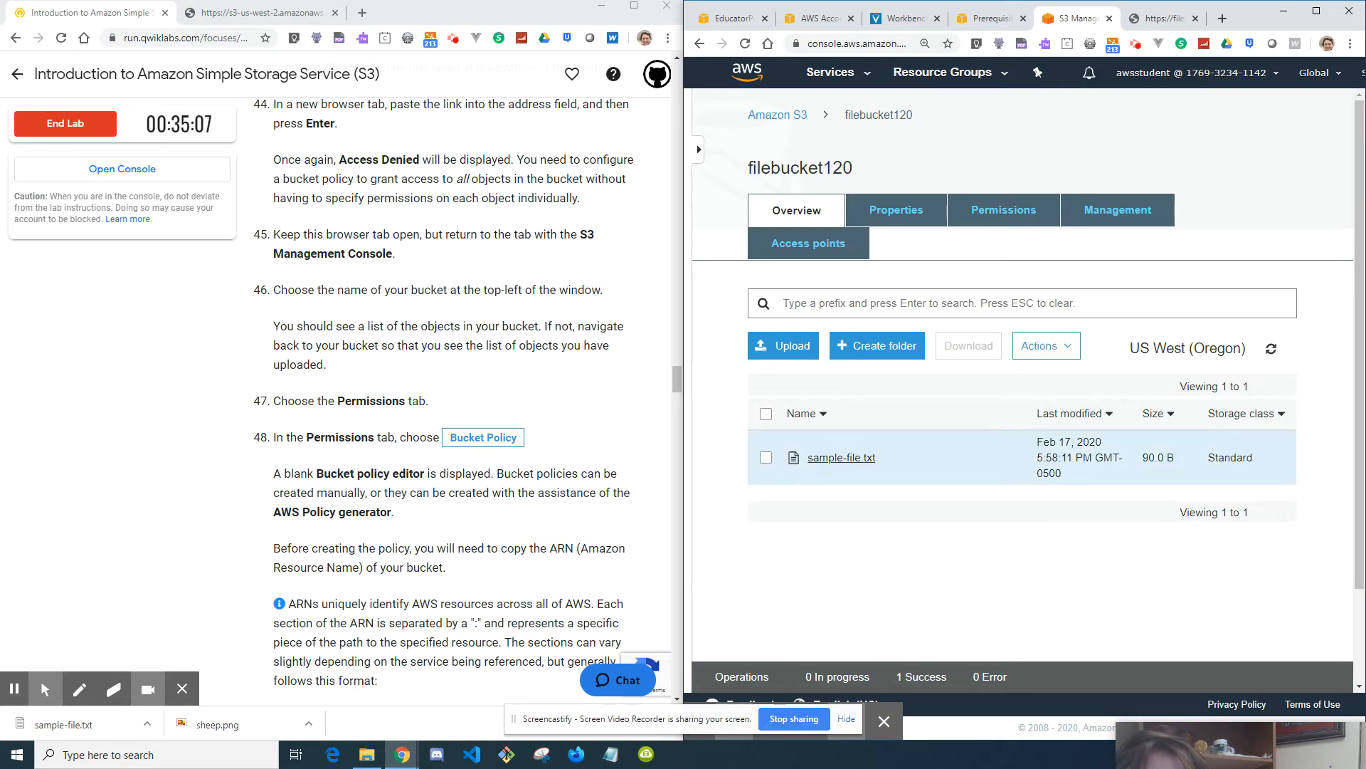
scroll(842, 457, down, 1)
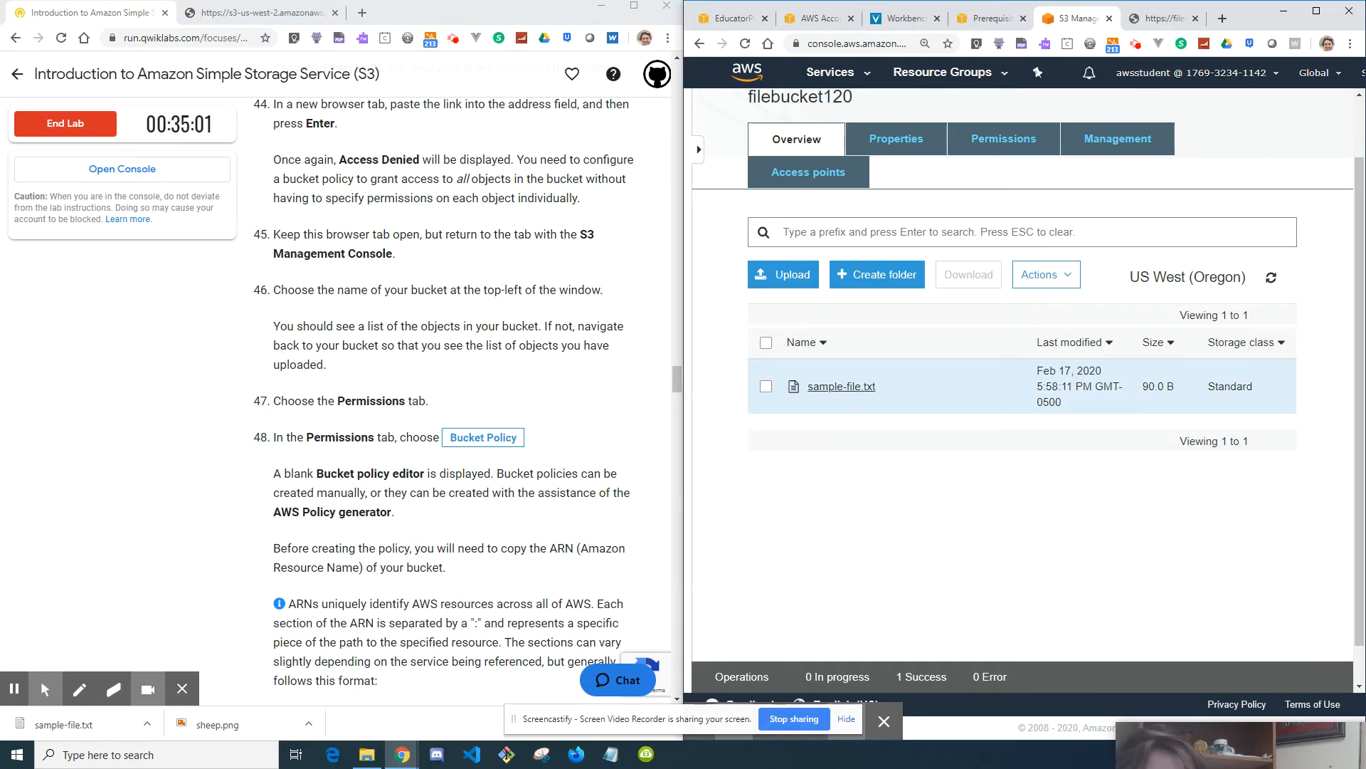
click(982, 144)
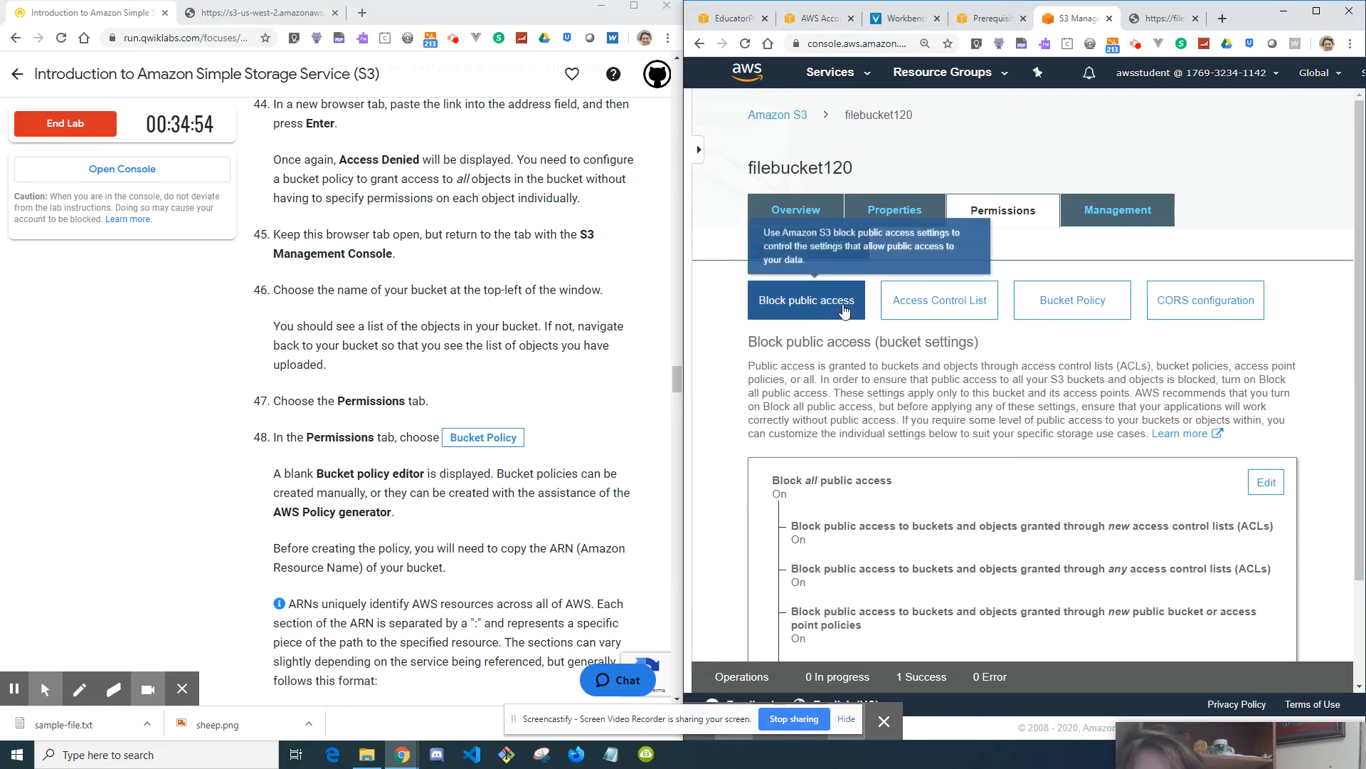
- Open the bucket policy editor of filebucket120 and launch the AWS Policy Generator from it
click(1051, 311)
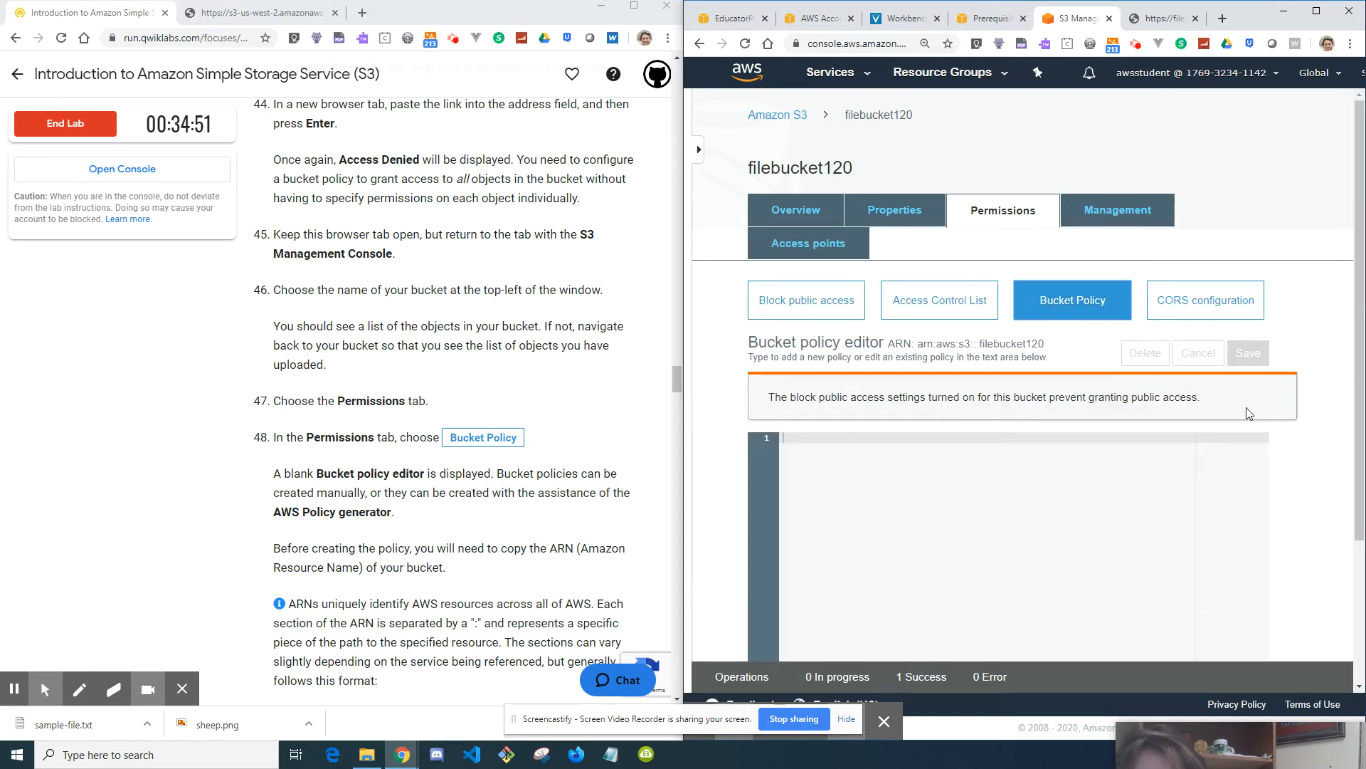
scroll(580, 486, down, 2)
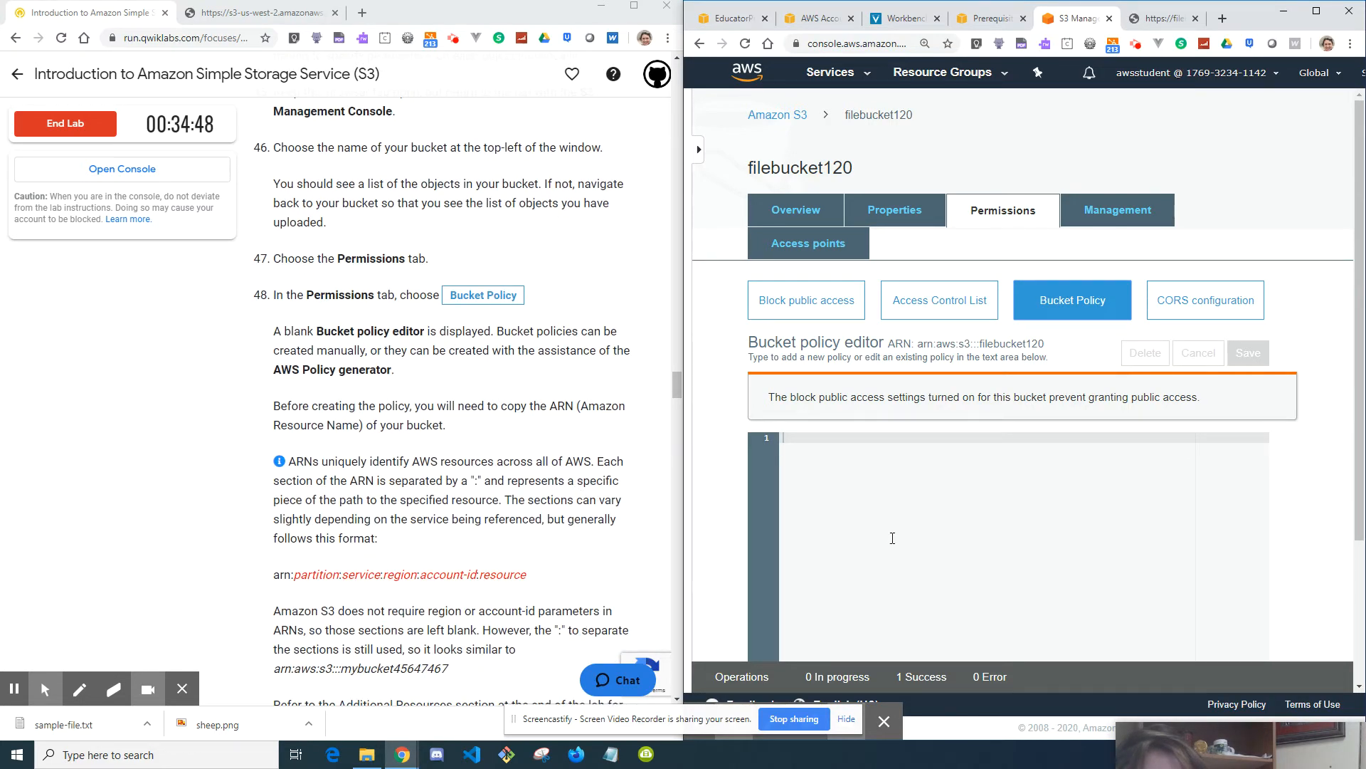
scroll(909, 496, down, 1)
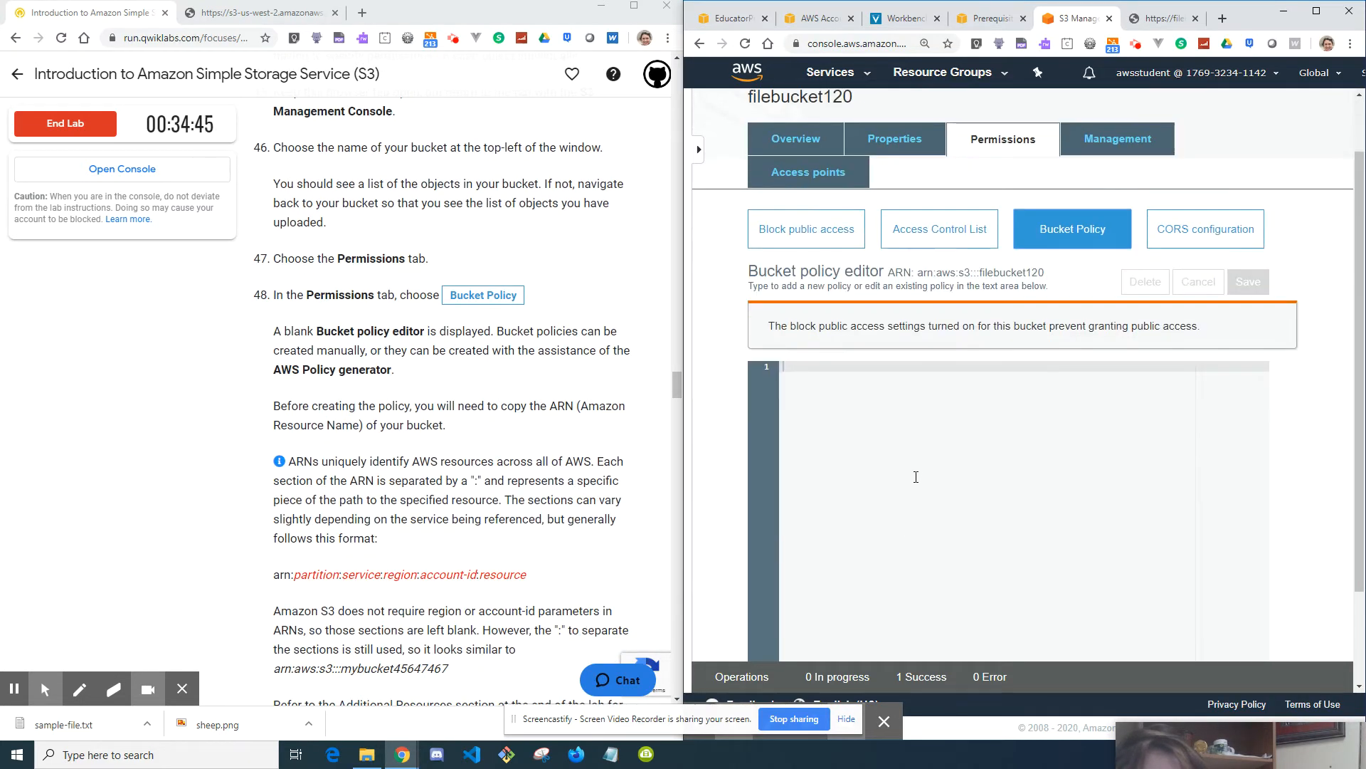
scroll(912, 476, down, 1)
scroll(911, 476, down, 1)
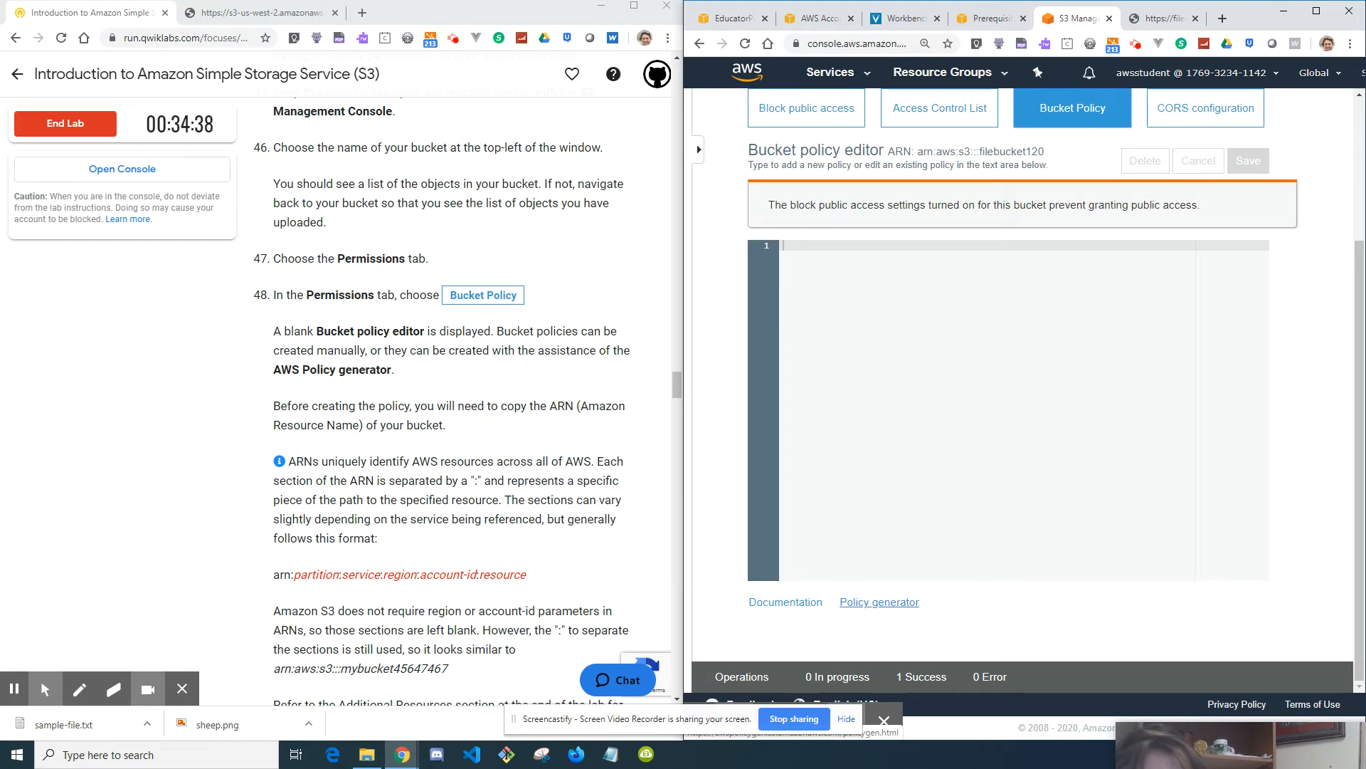
click(870, 603)
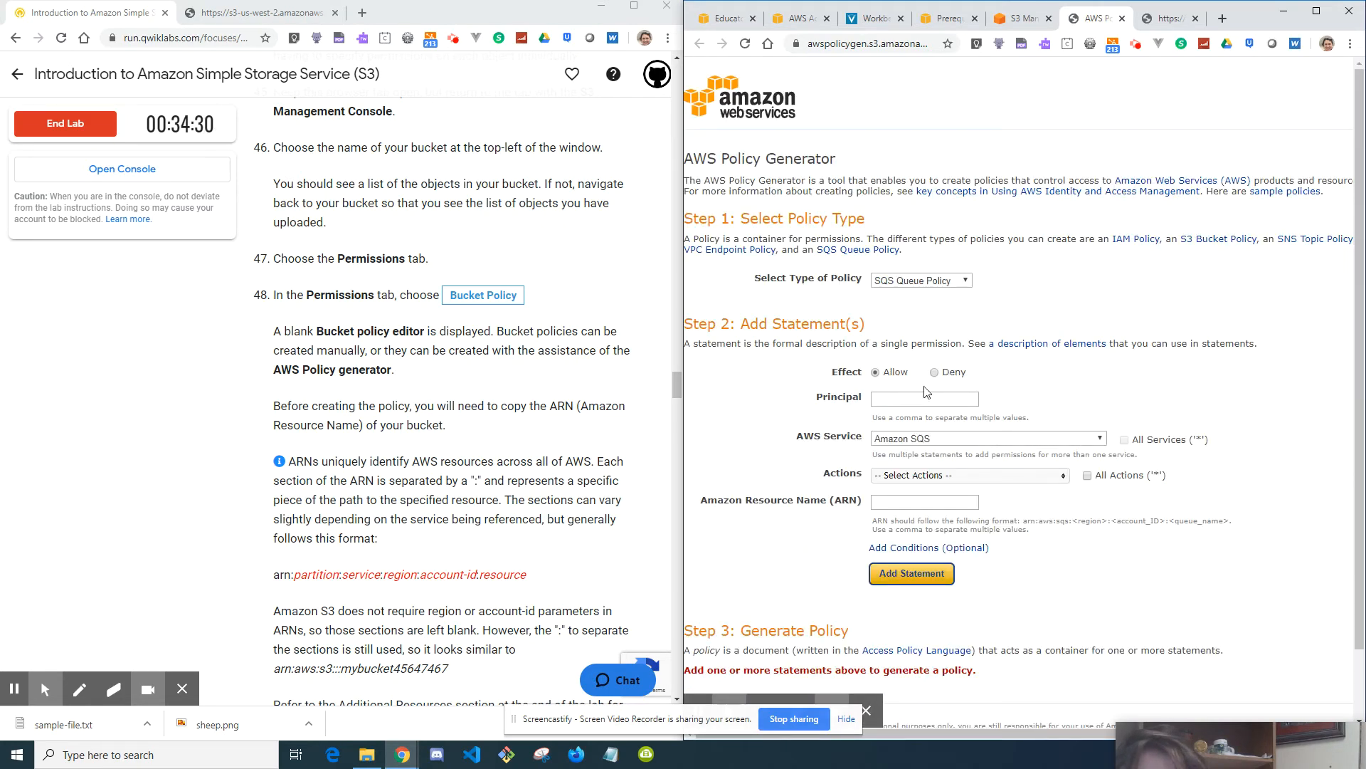
- Follow lab steps 49 to 51 and set the policy type to S3 Bucket Policy in the AWS Policy Generator
scroll(467, 591, down, 5)
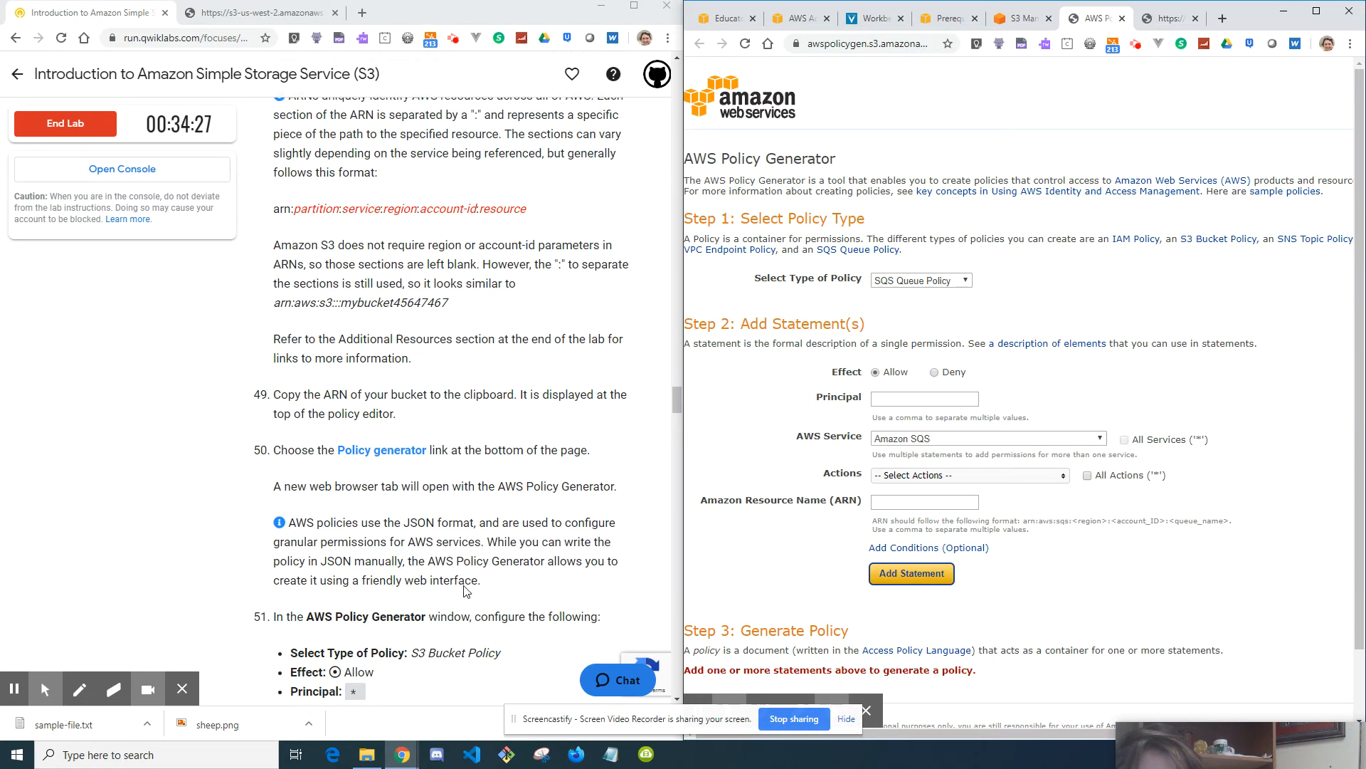
scroll(466, 590, down, 2)
scroll(466, 590, down, 1)
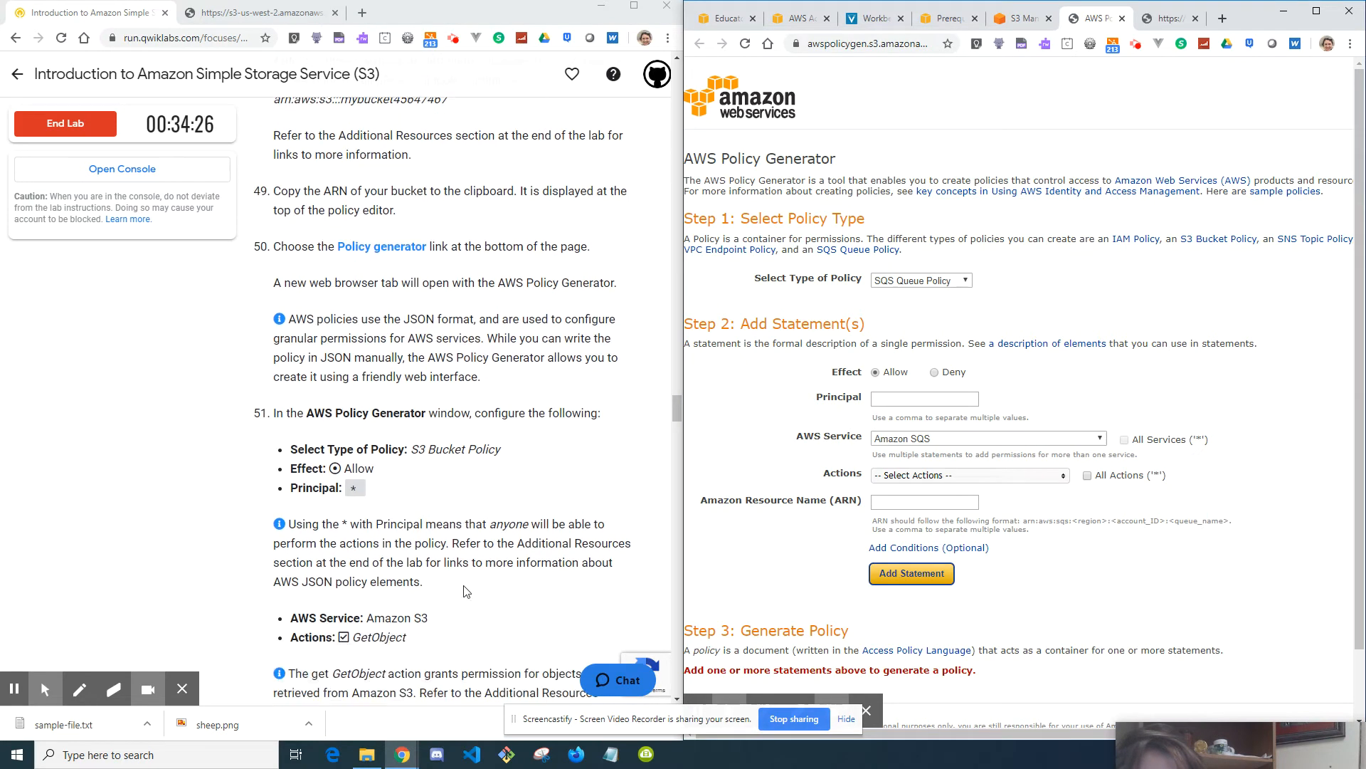
scroll(466, 591, up, 2)
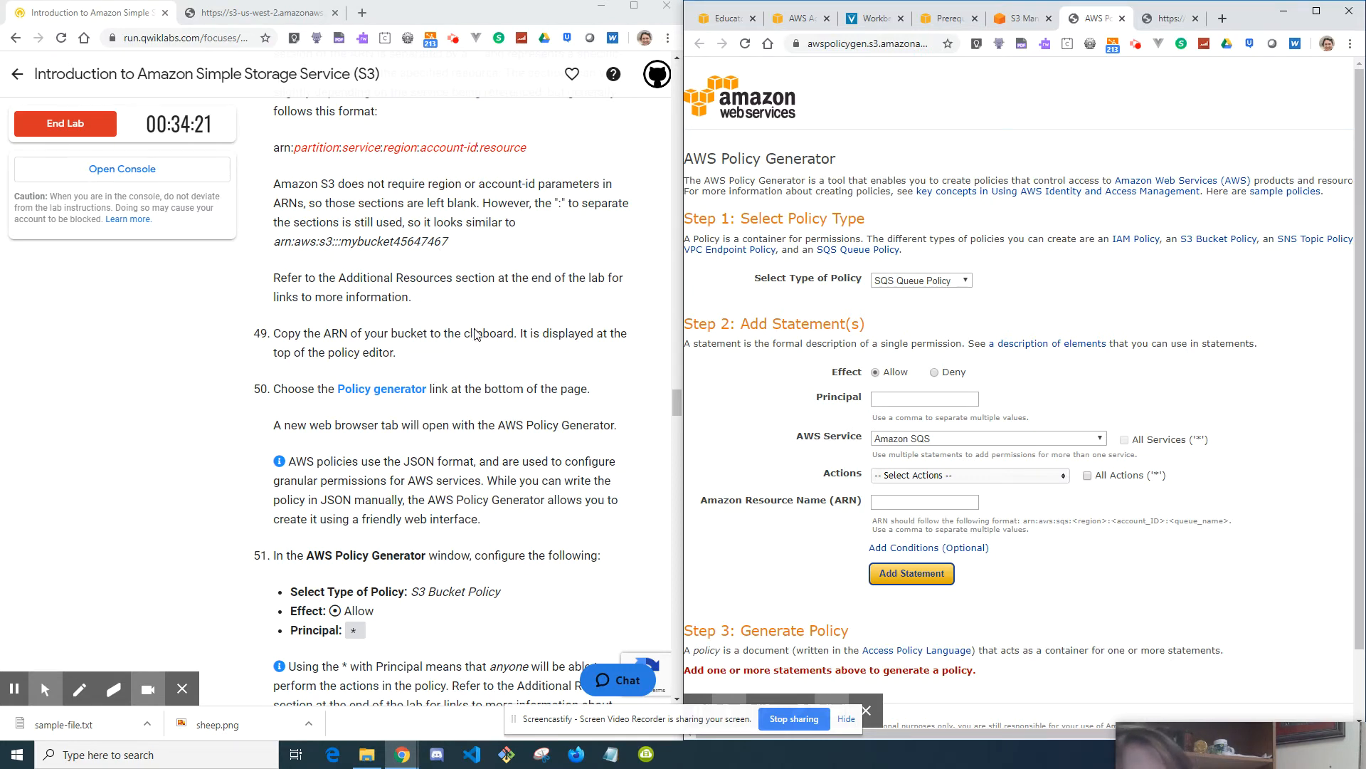
scroll(476, 335, down, 4)
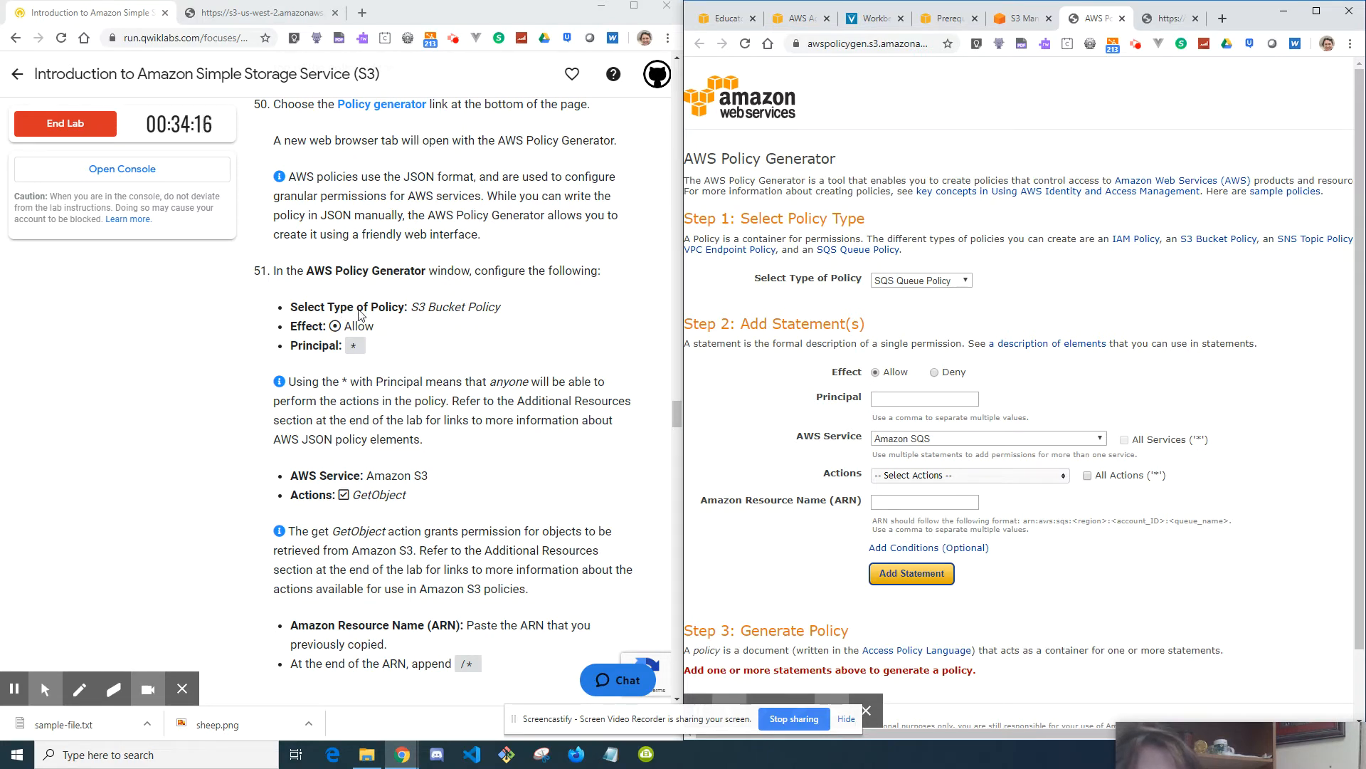
click(920, 280)
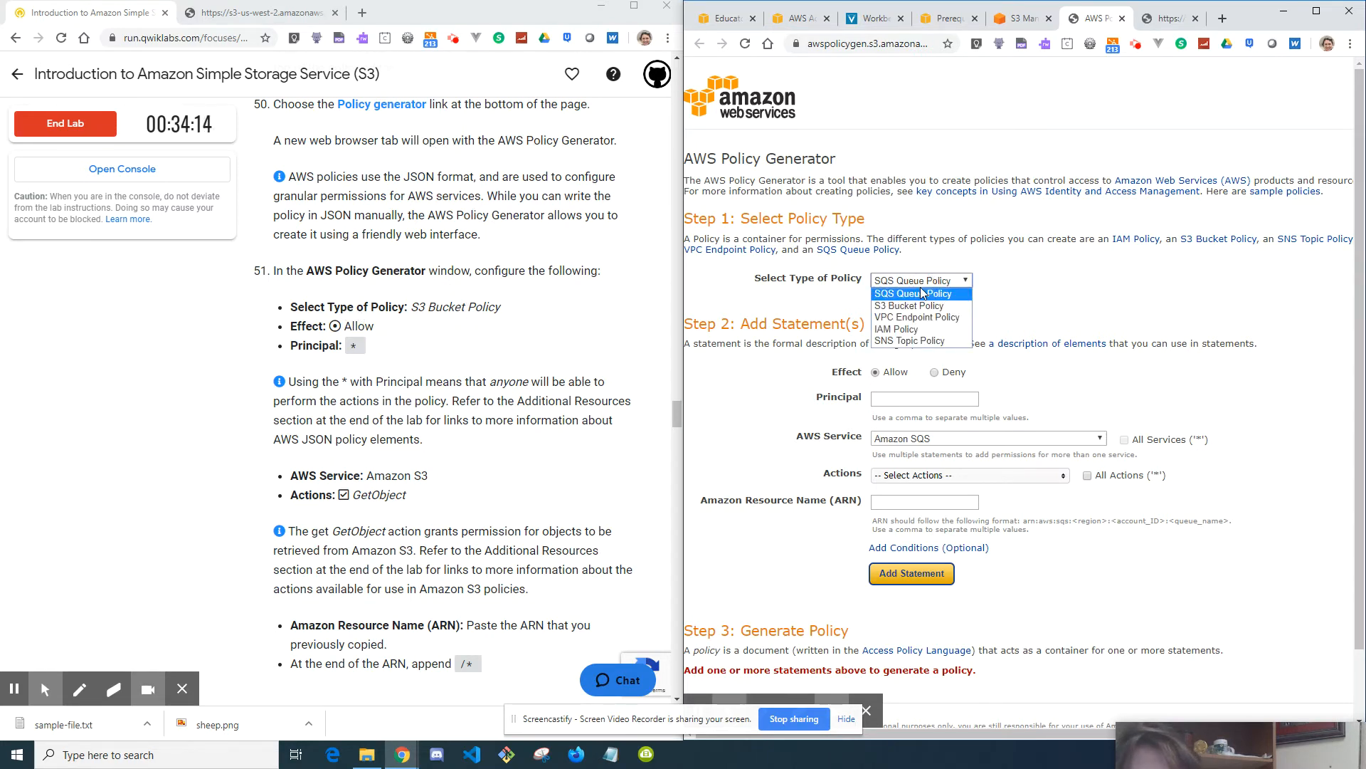
click(918, 306)
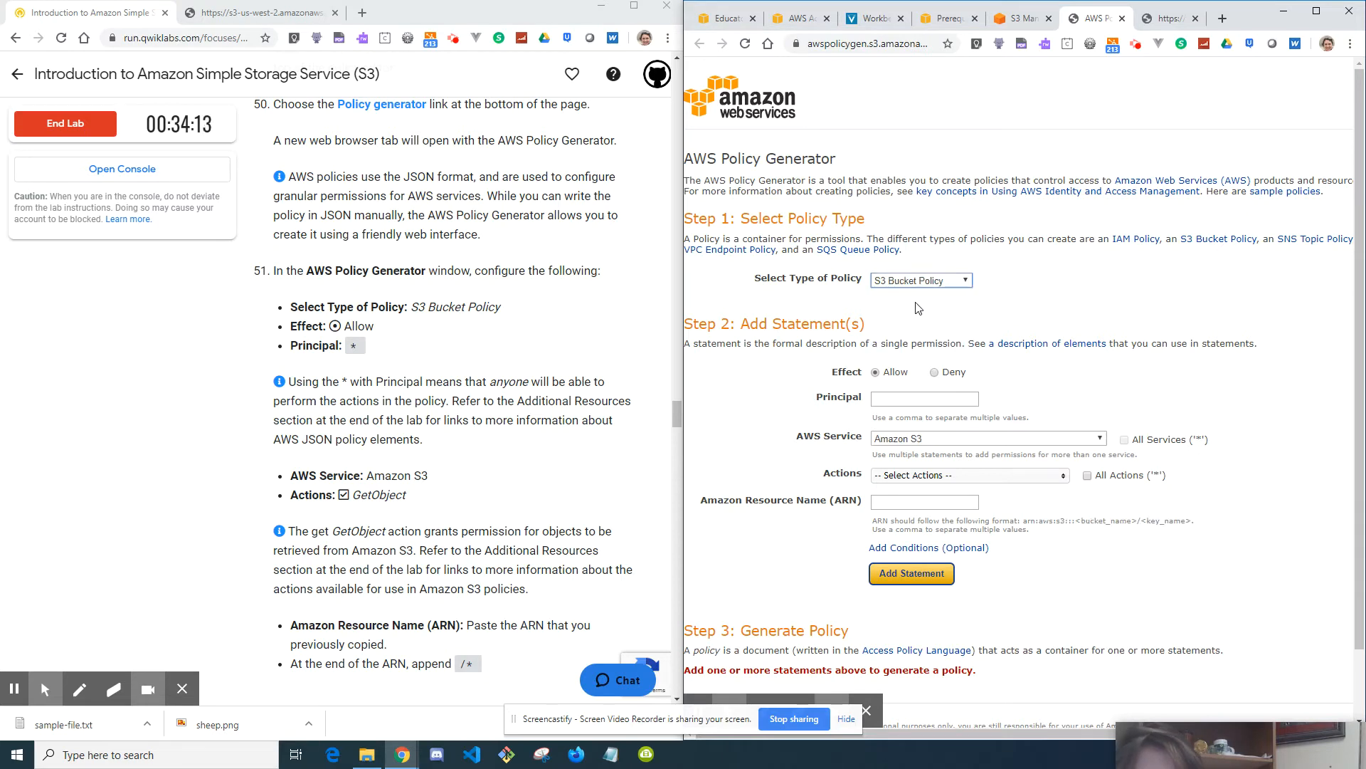
- Set the policy statement's principal to * in the AWS Policy Generator
click(880, 399)
text(*)
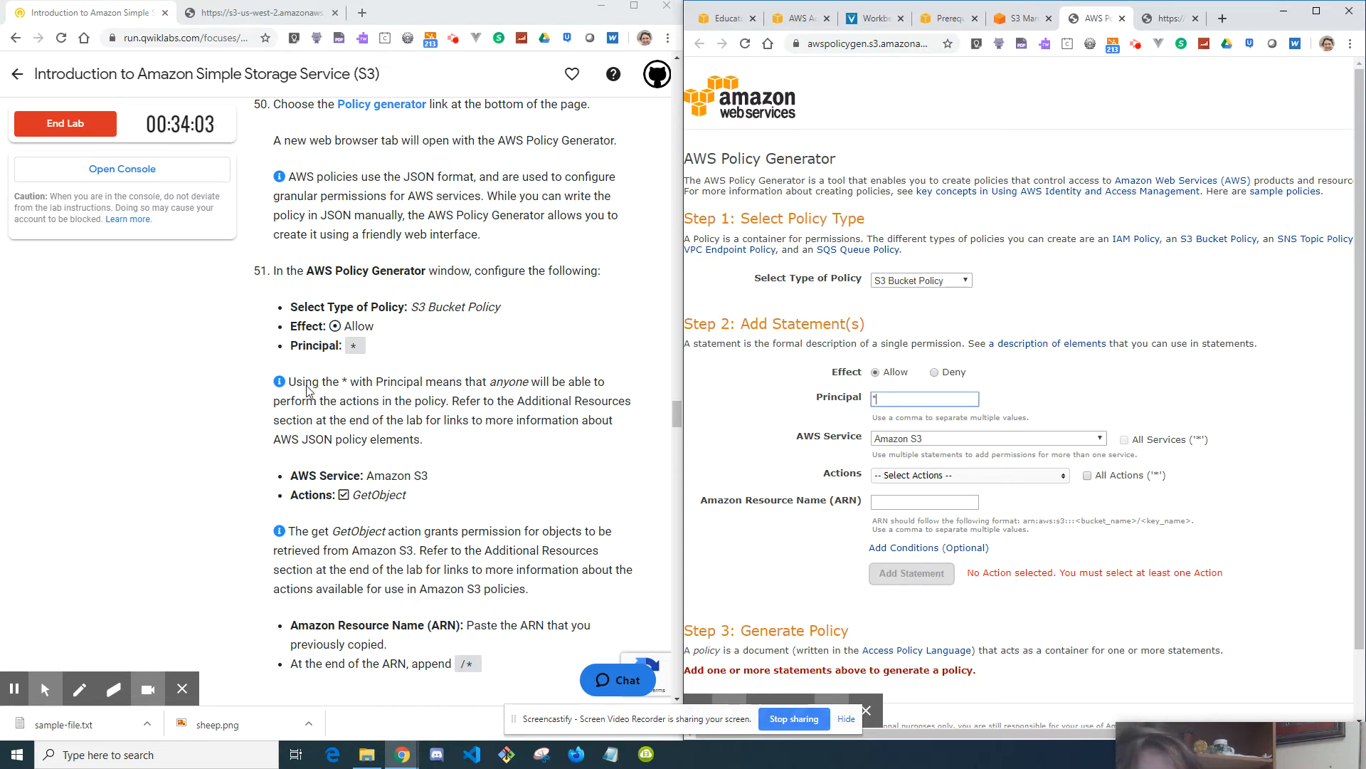
click(518, 391)
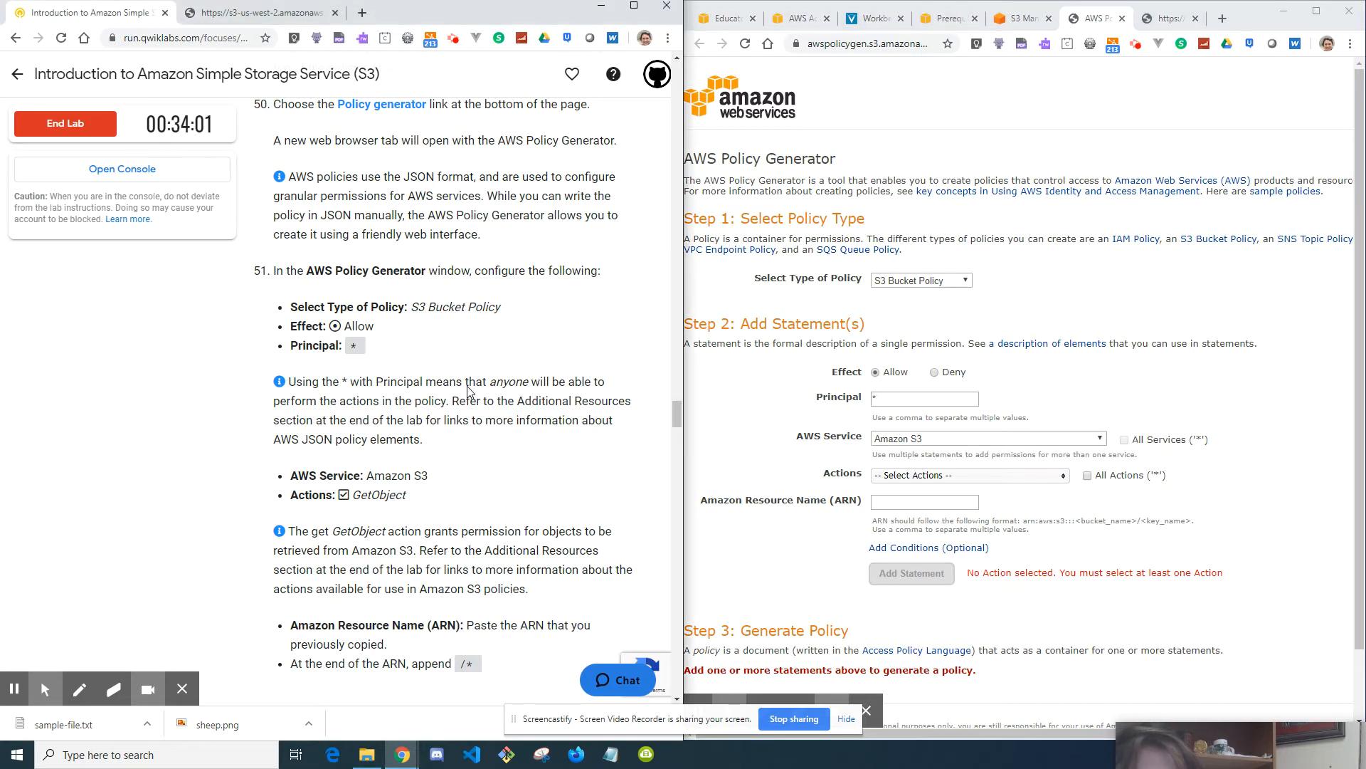
click(516, 386)
- Choose GetObject as the allowed Amazon S3 action for the statement
scroll(489, 411, down, 1)
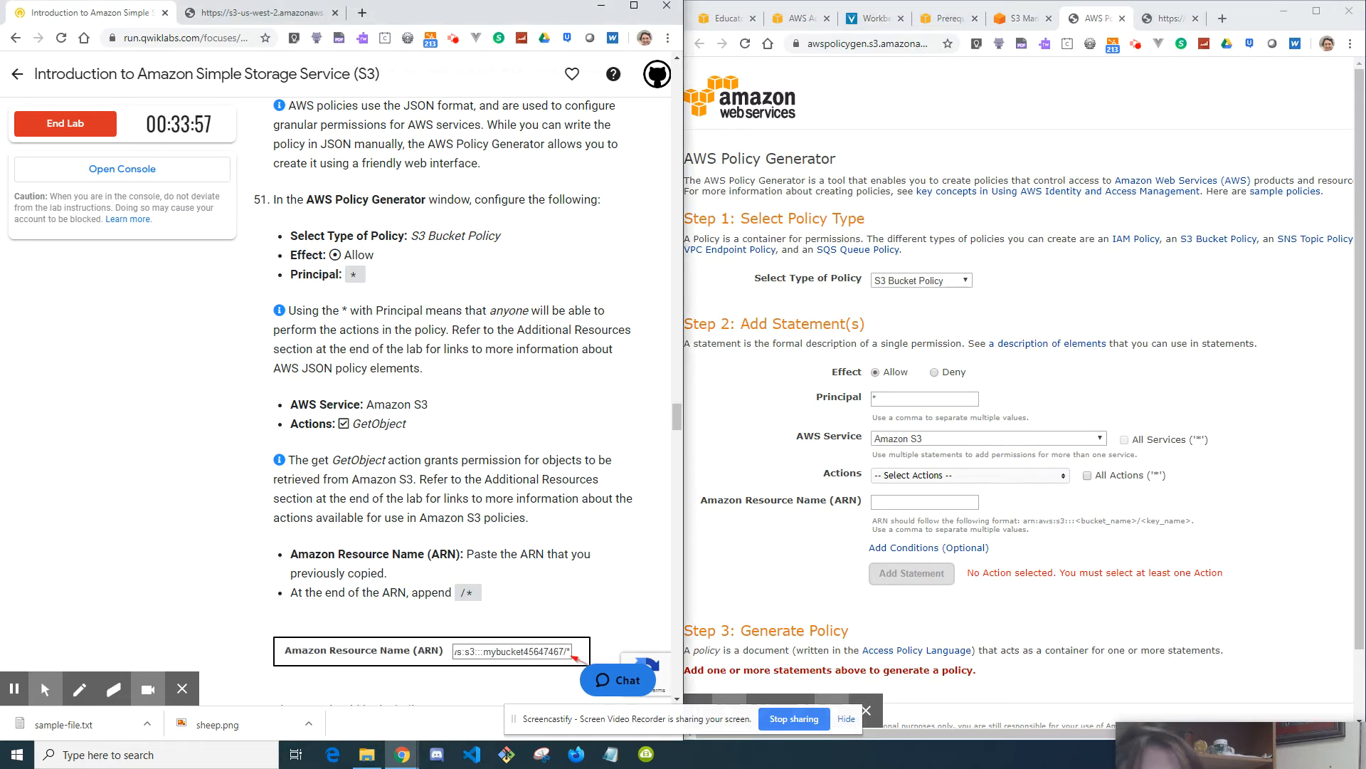
click(940, 473)
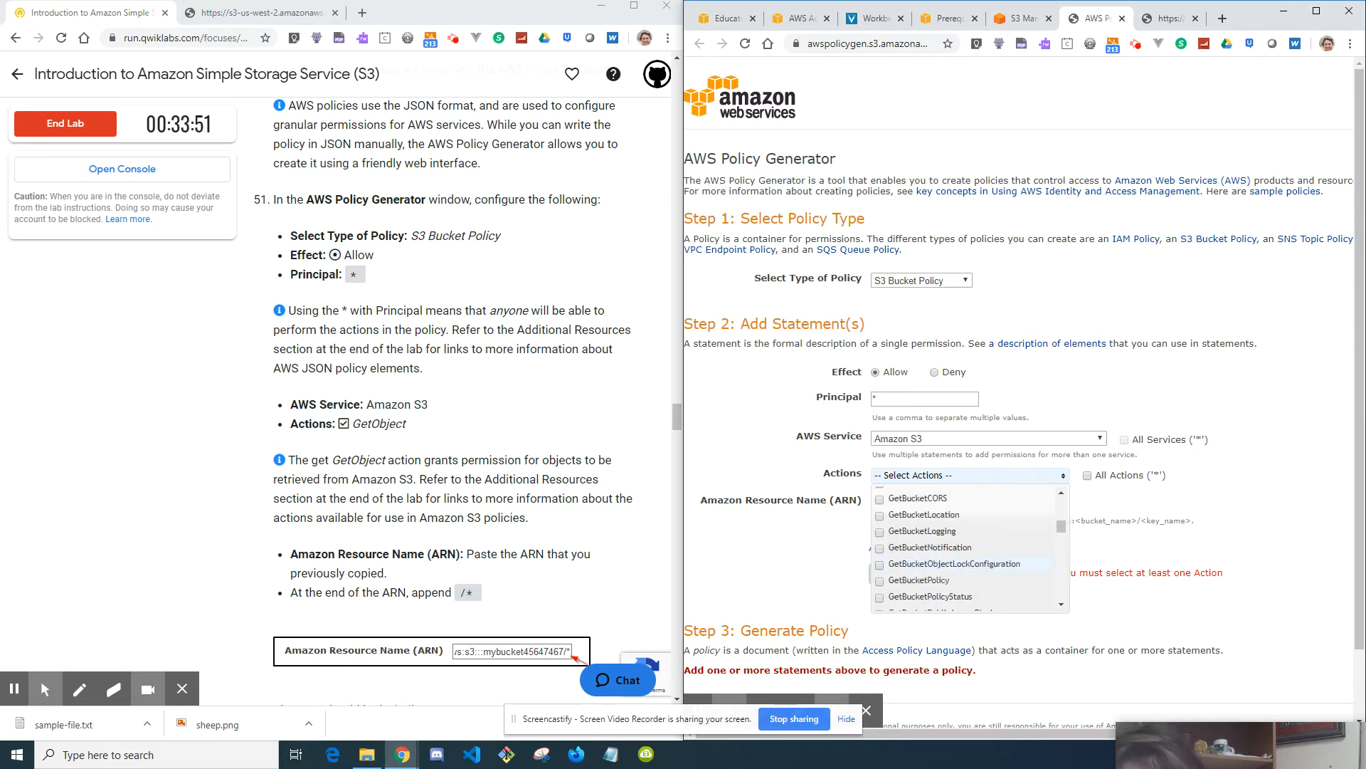
scroll(968, 562, down, 3)
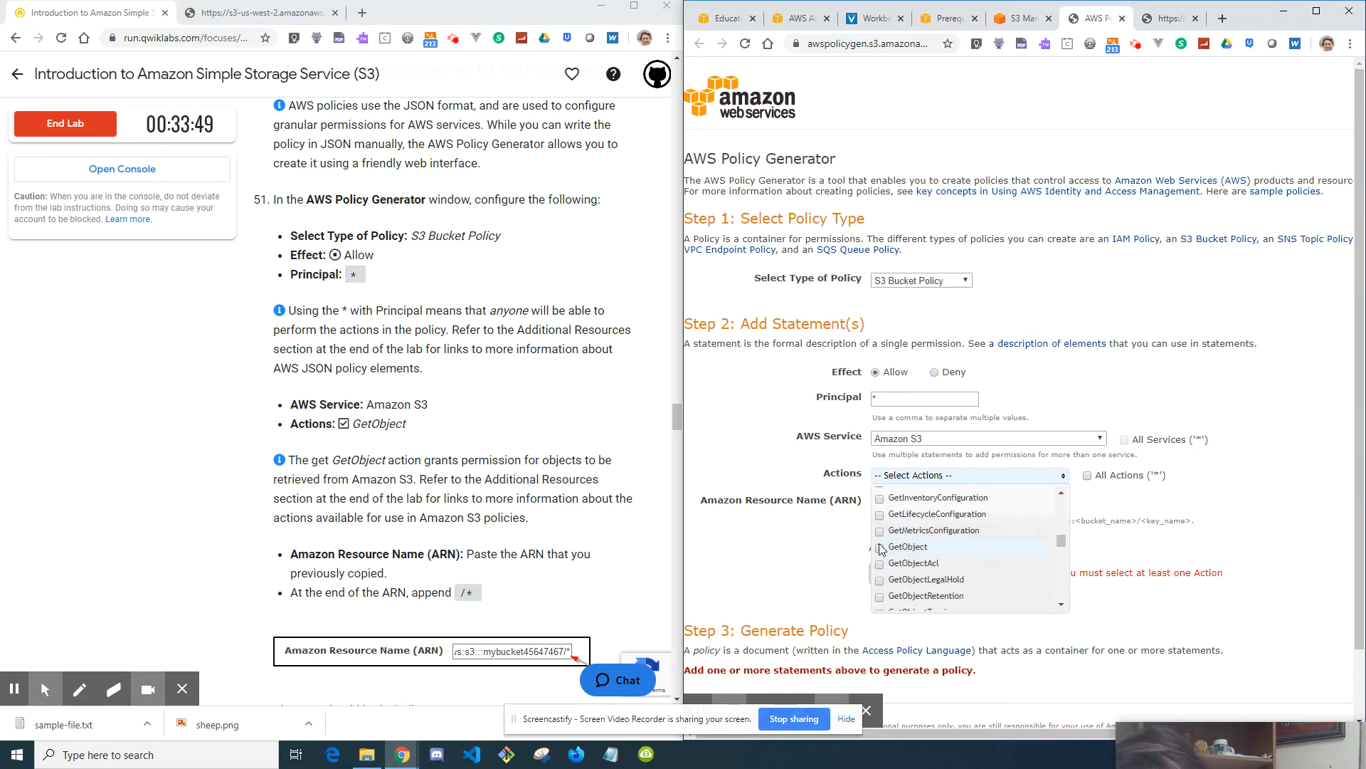
click(880, 548)
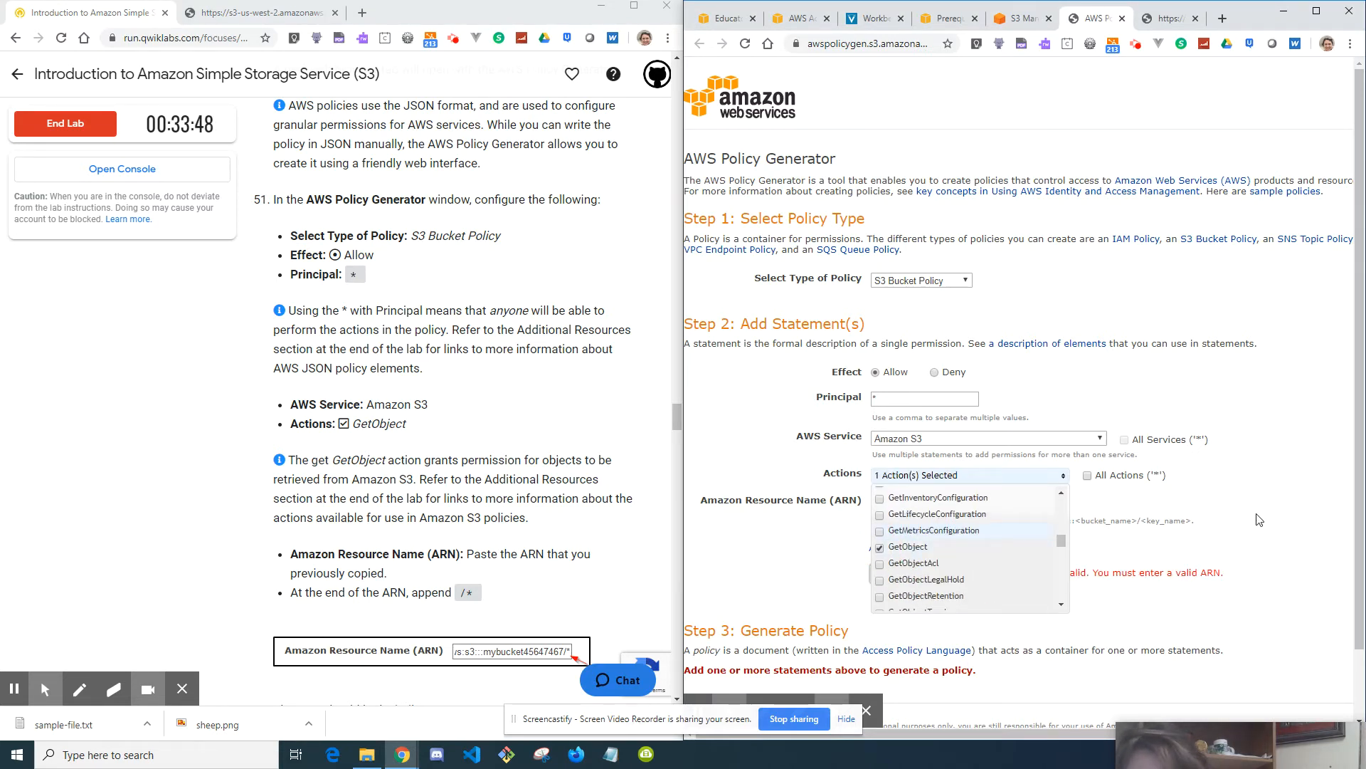
click(1061, 477)
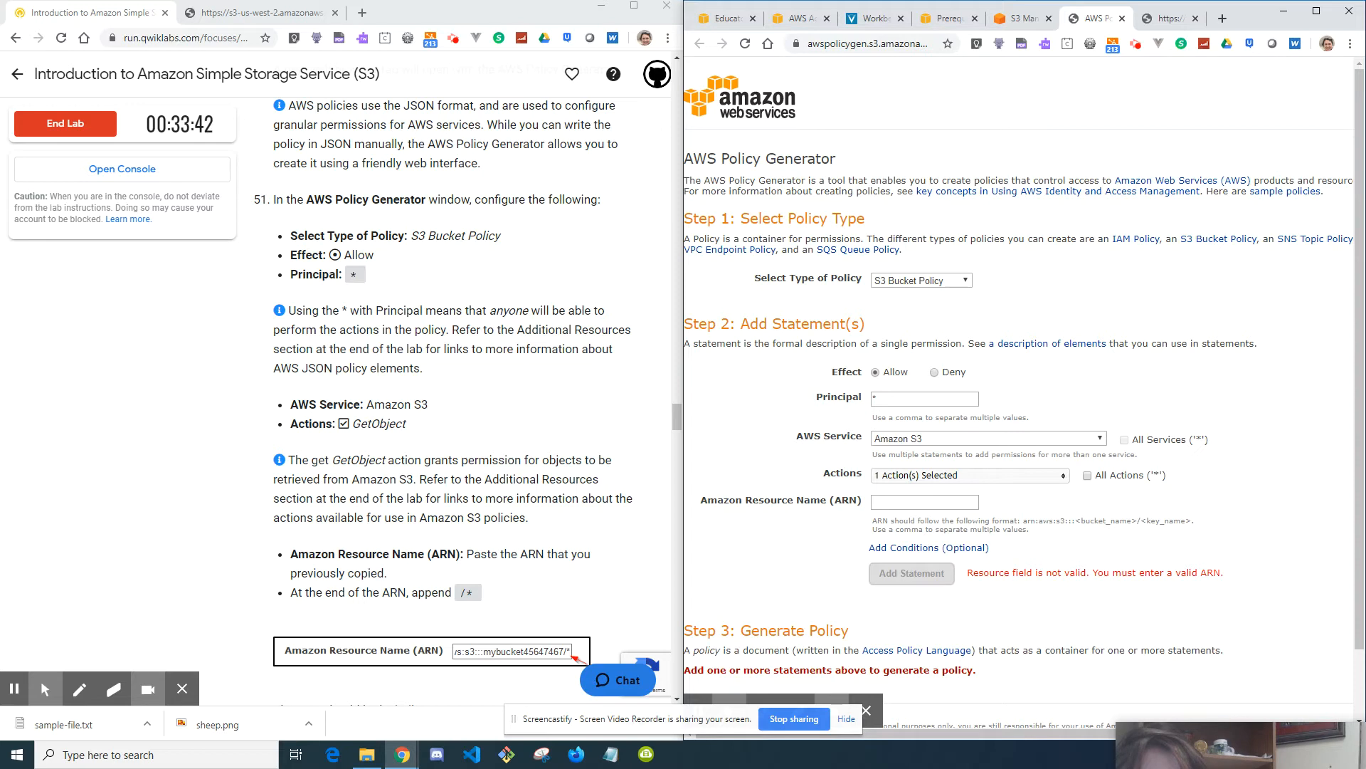
- Copy the bucket ARN arn:aws:s3:::filebucket120 from the bucket policy editor in the S3 console
scroll(579, 373, down, 1)
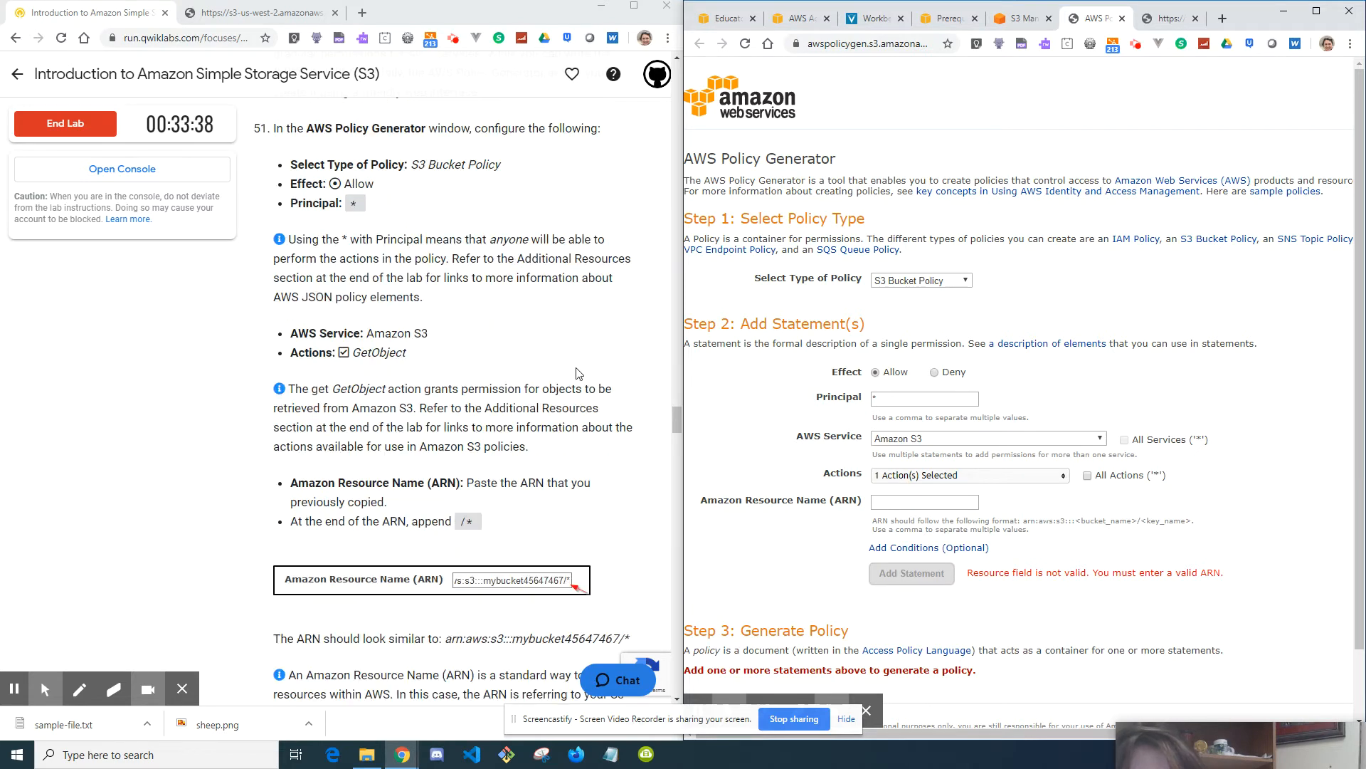
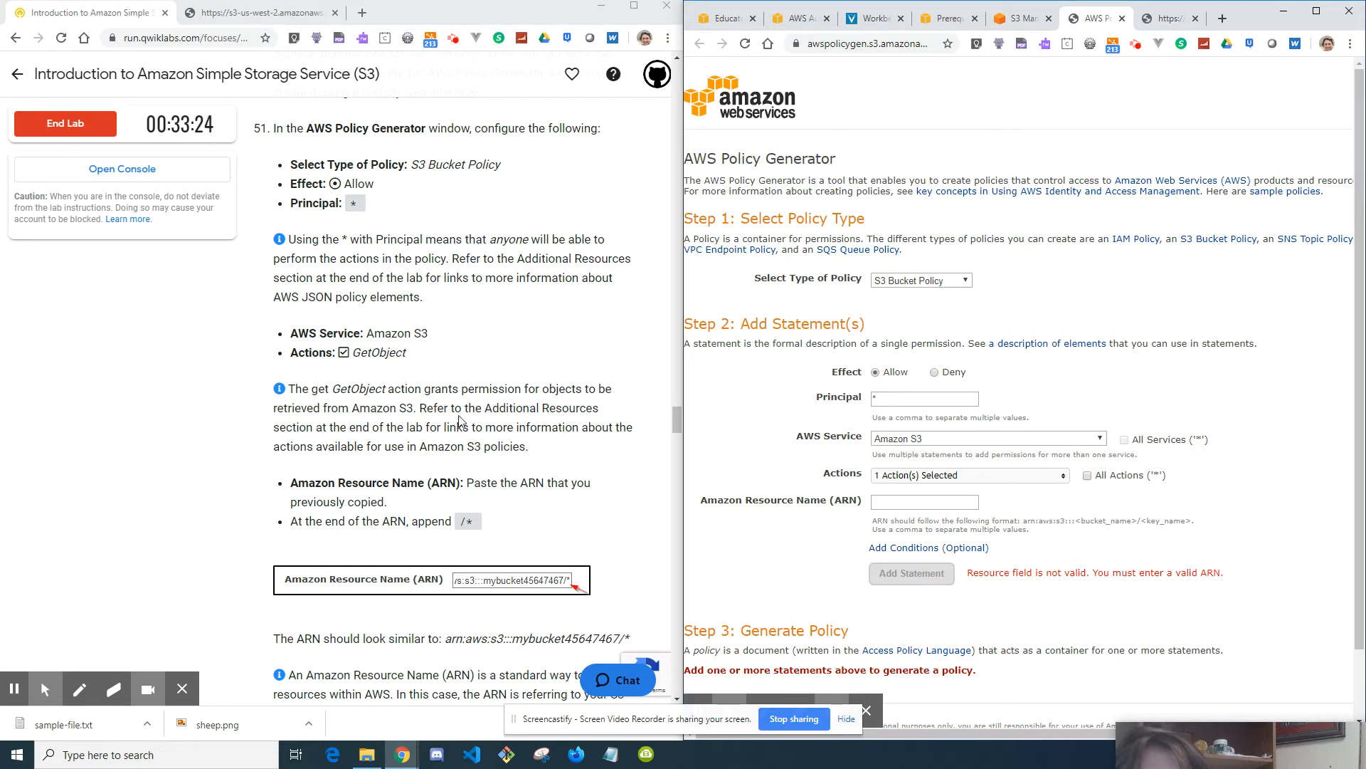
scroll(428, 455, down, 2)
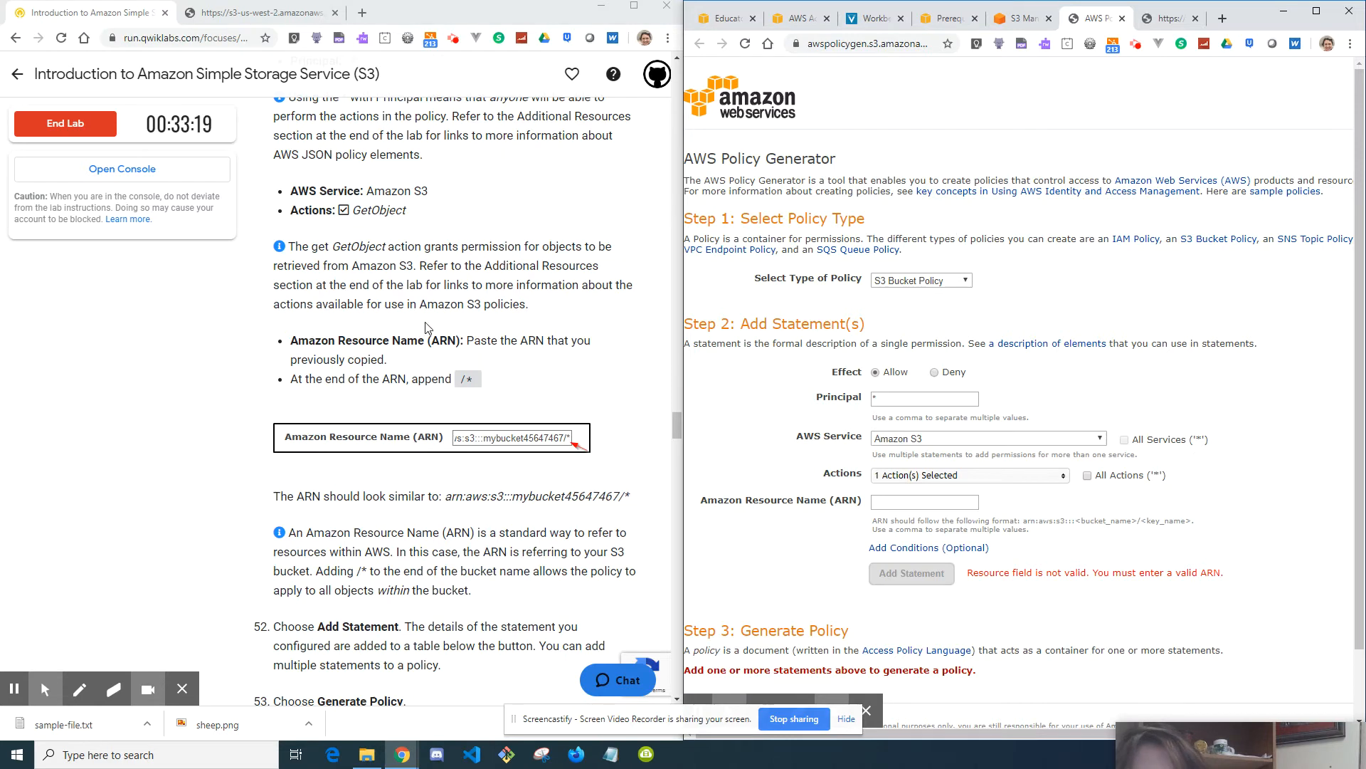
scroll(431, 331, up, 13)
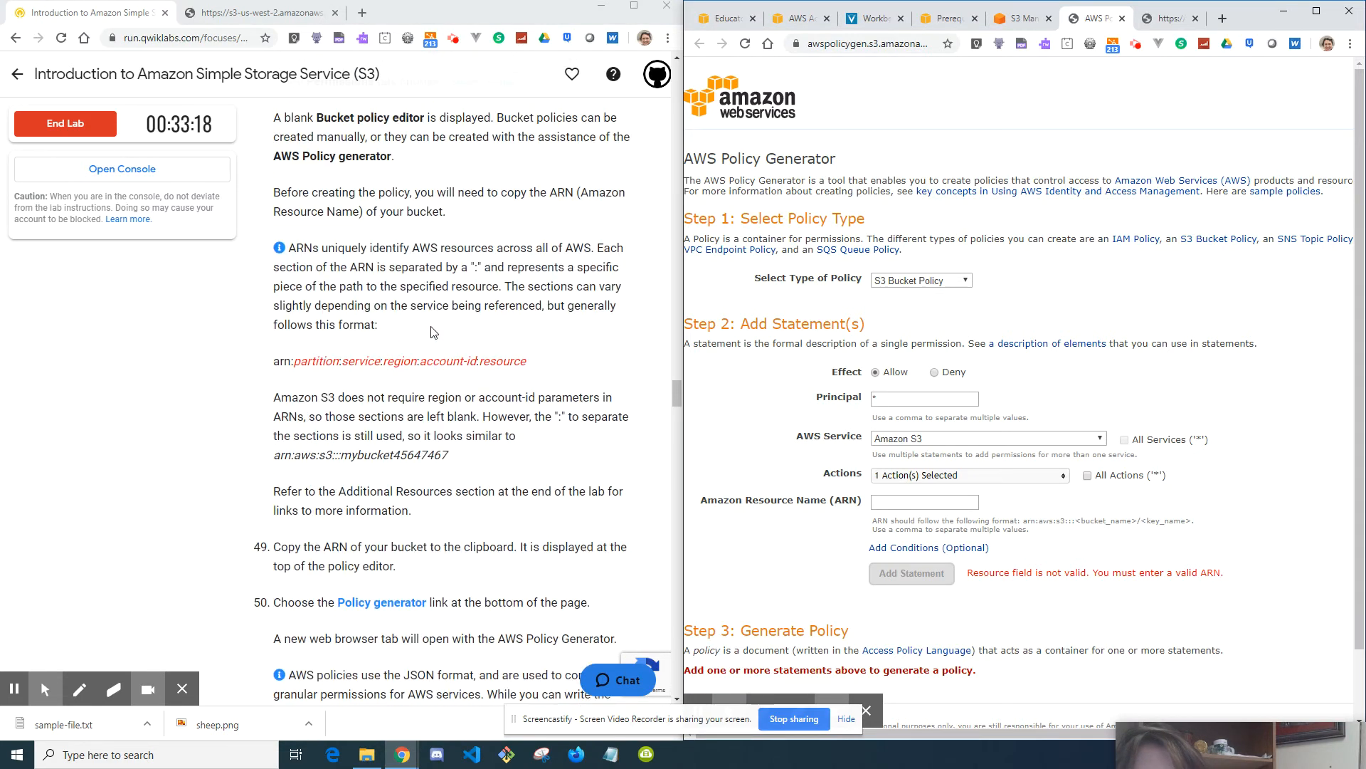
scroll(431, 332, up, 2)
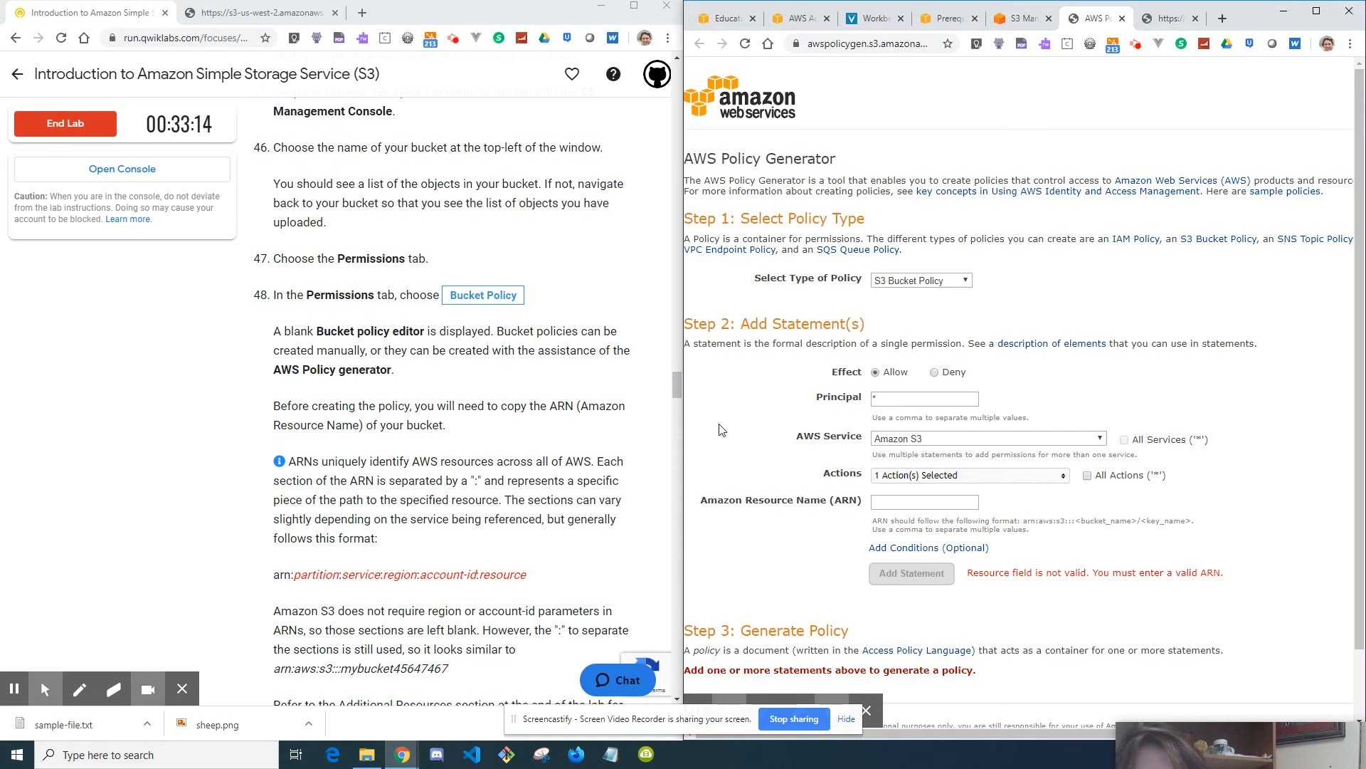
click(588, 420)
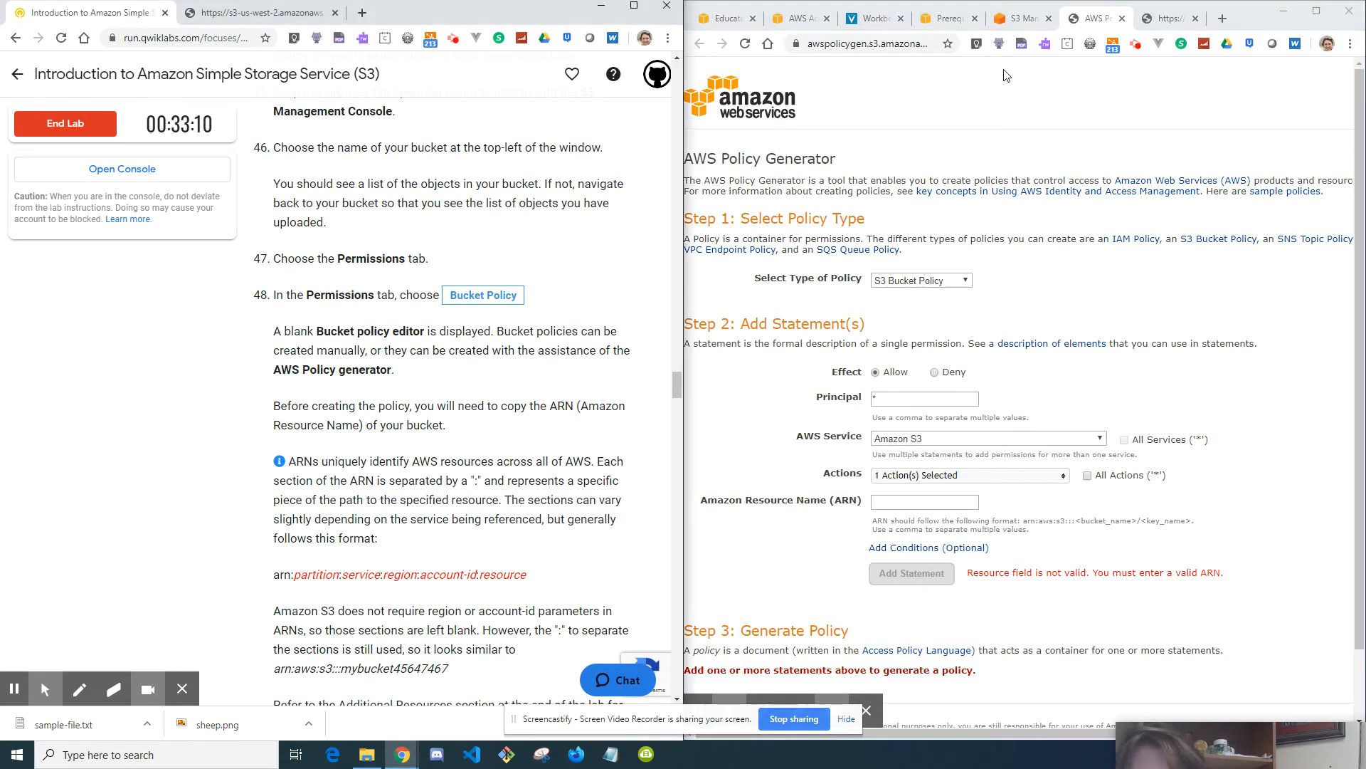
click(1020, 19)
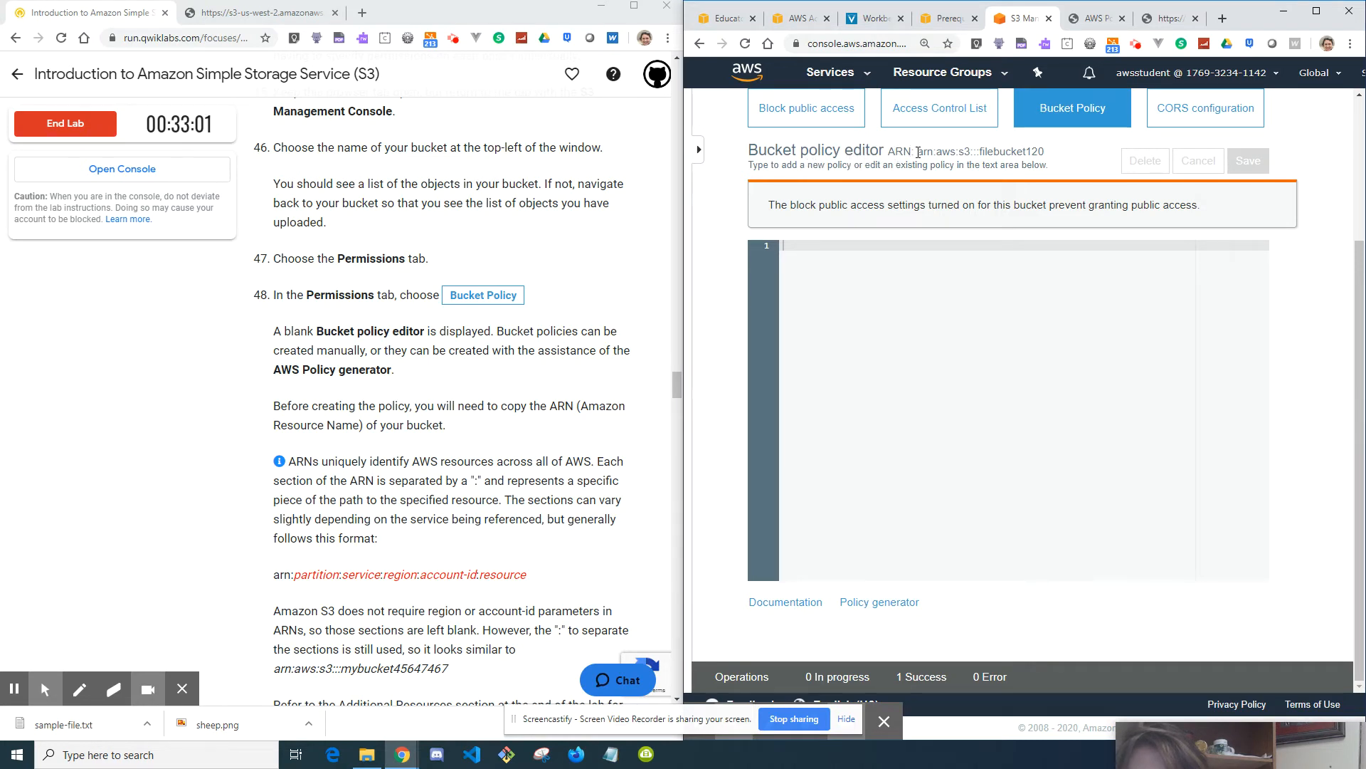
drag(918, 151, 984, 152)
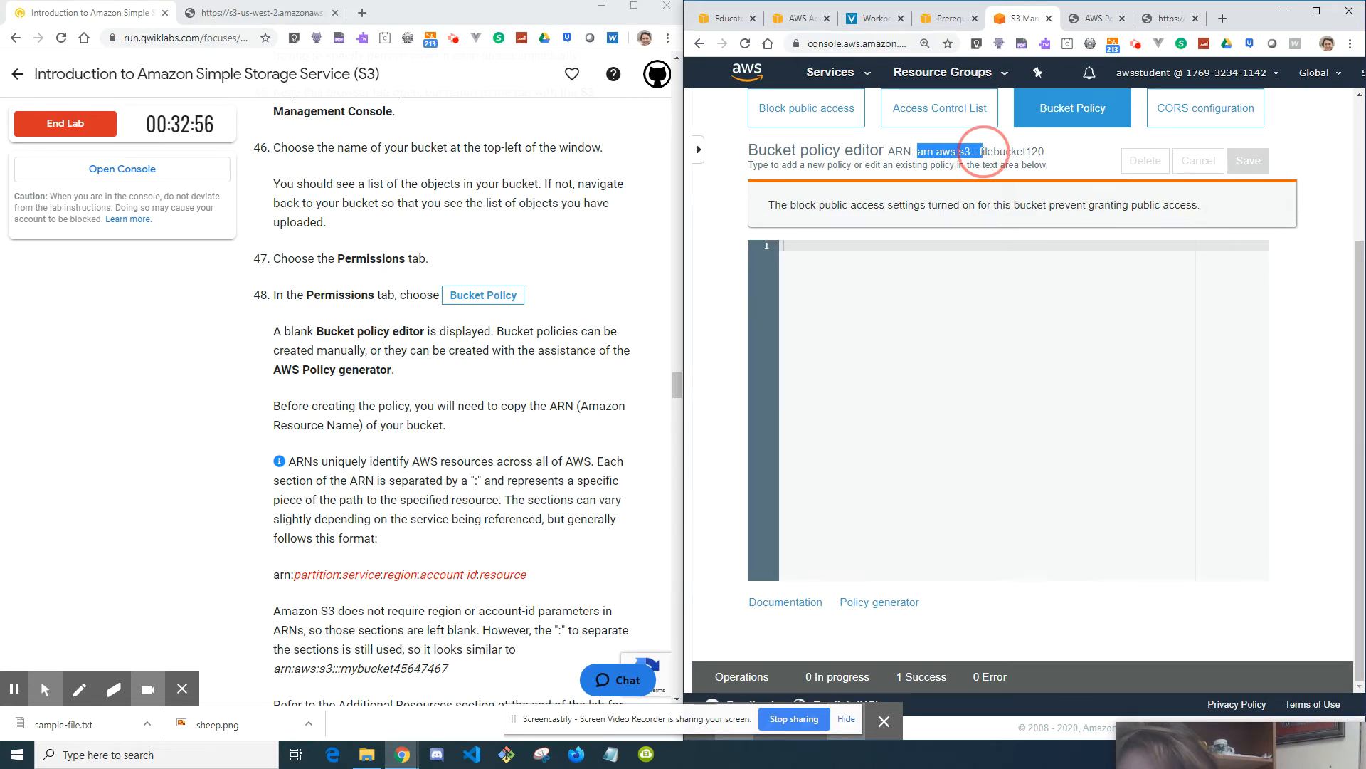
drag(994, 151, 1044, 155)
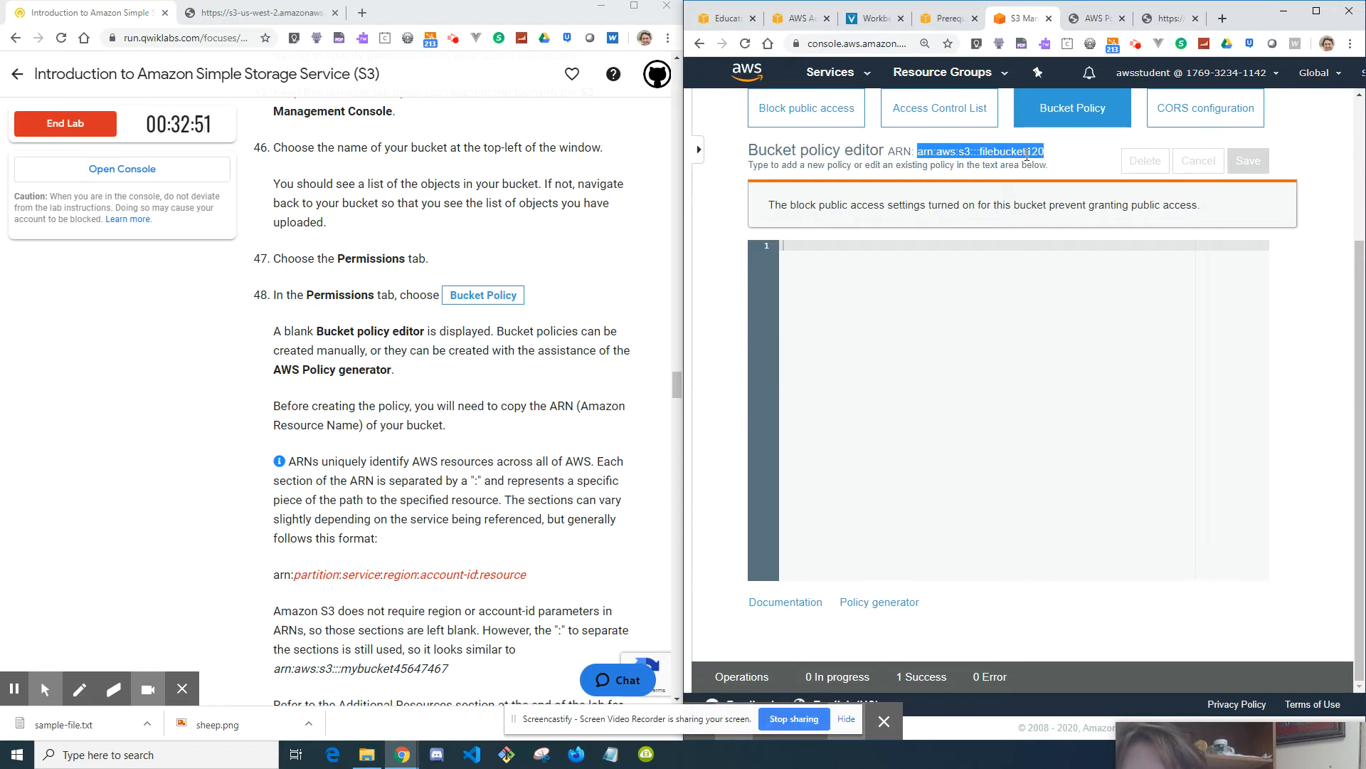
right_click(1030, 151)
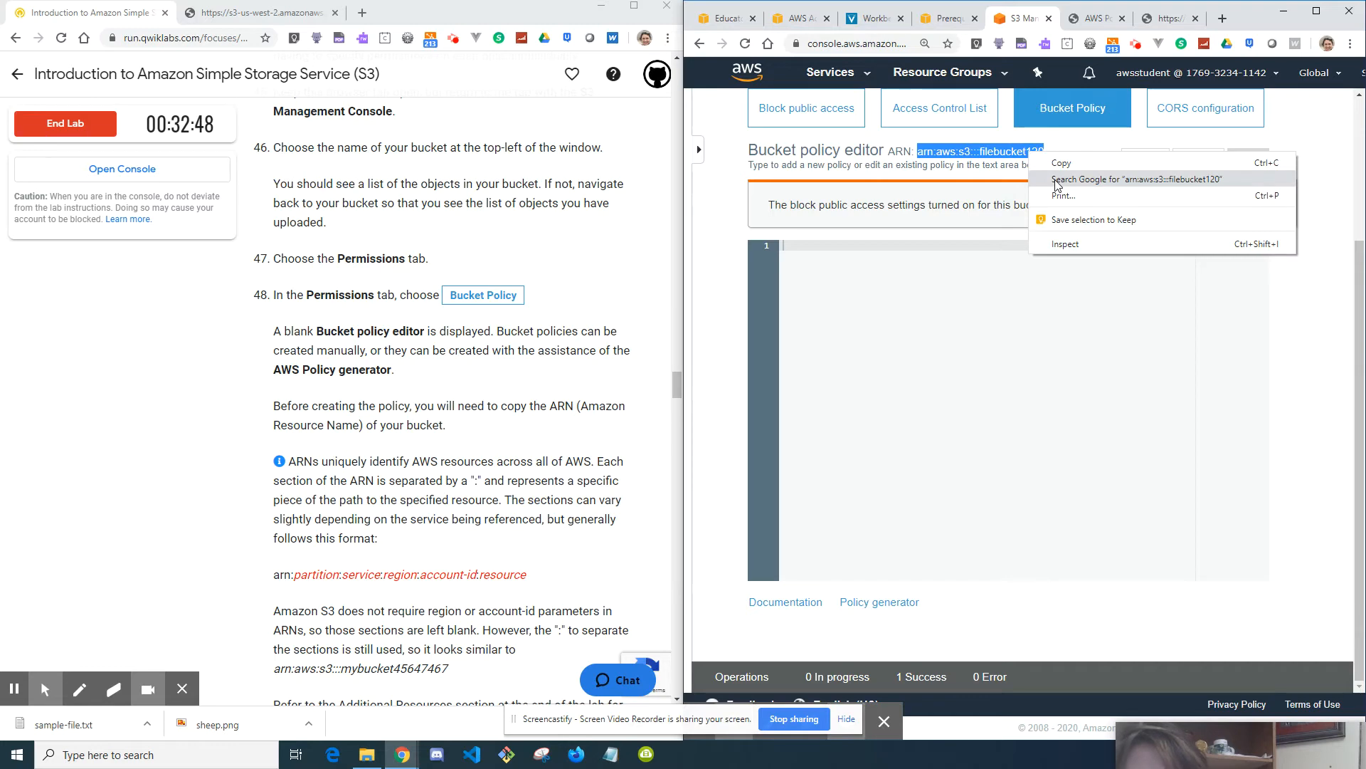
click(1060, 164)
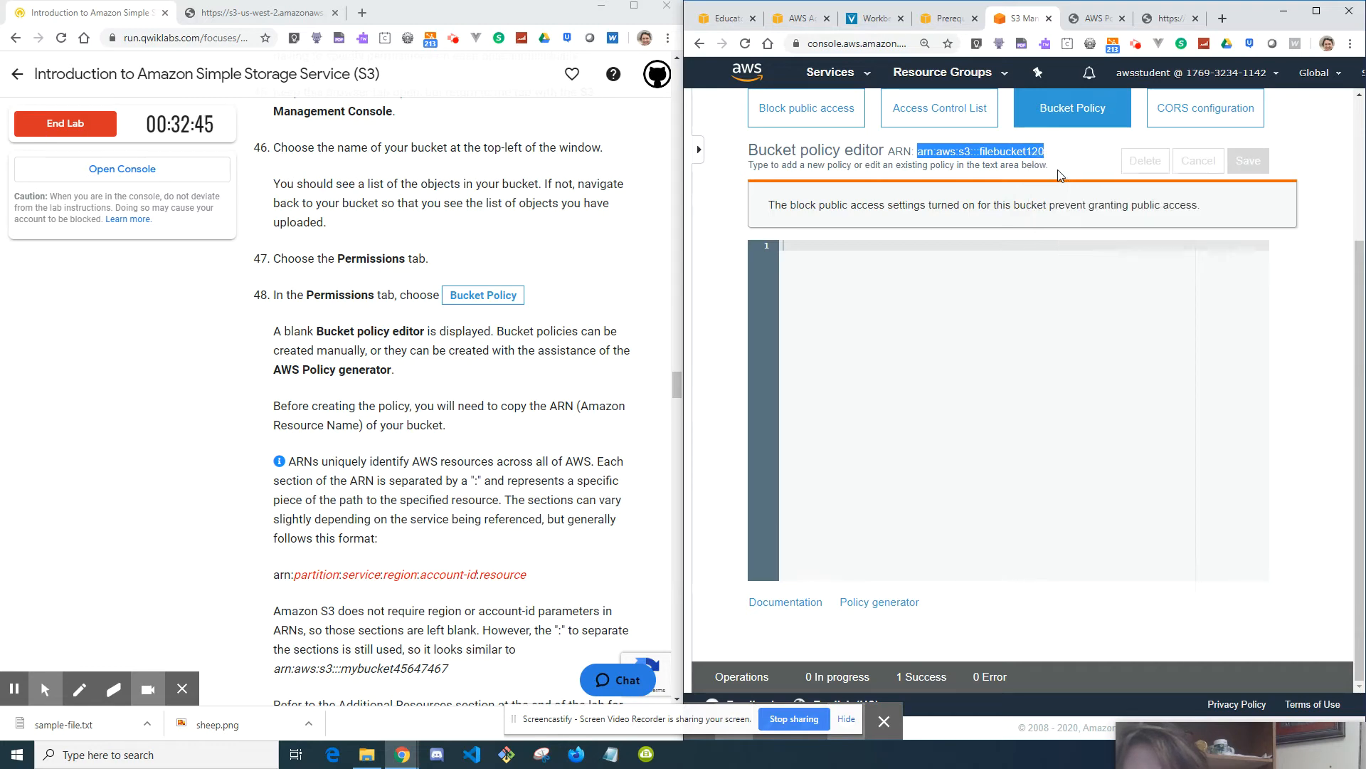
- Return to the AWS Policy Generator and paste the copied bucket ARN as the statement's Amazon Resource Name
click(1093, 19)
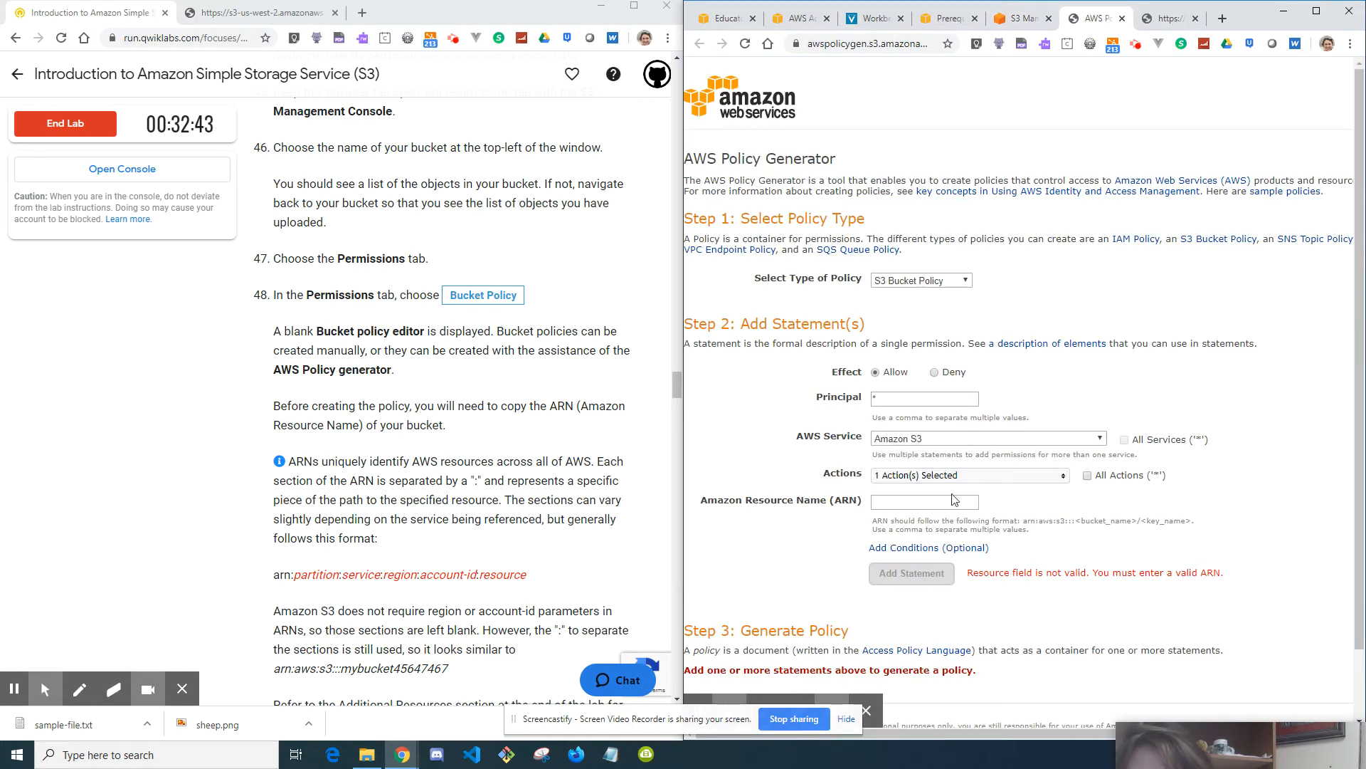
click(917, 500)
right_click(918, 500)
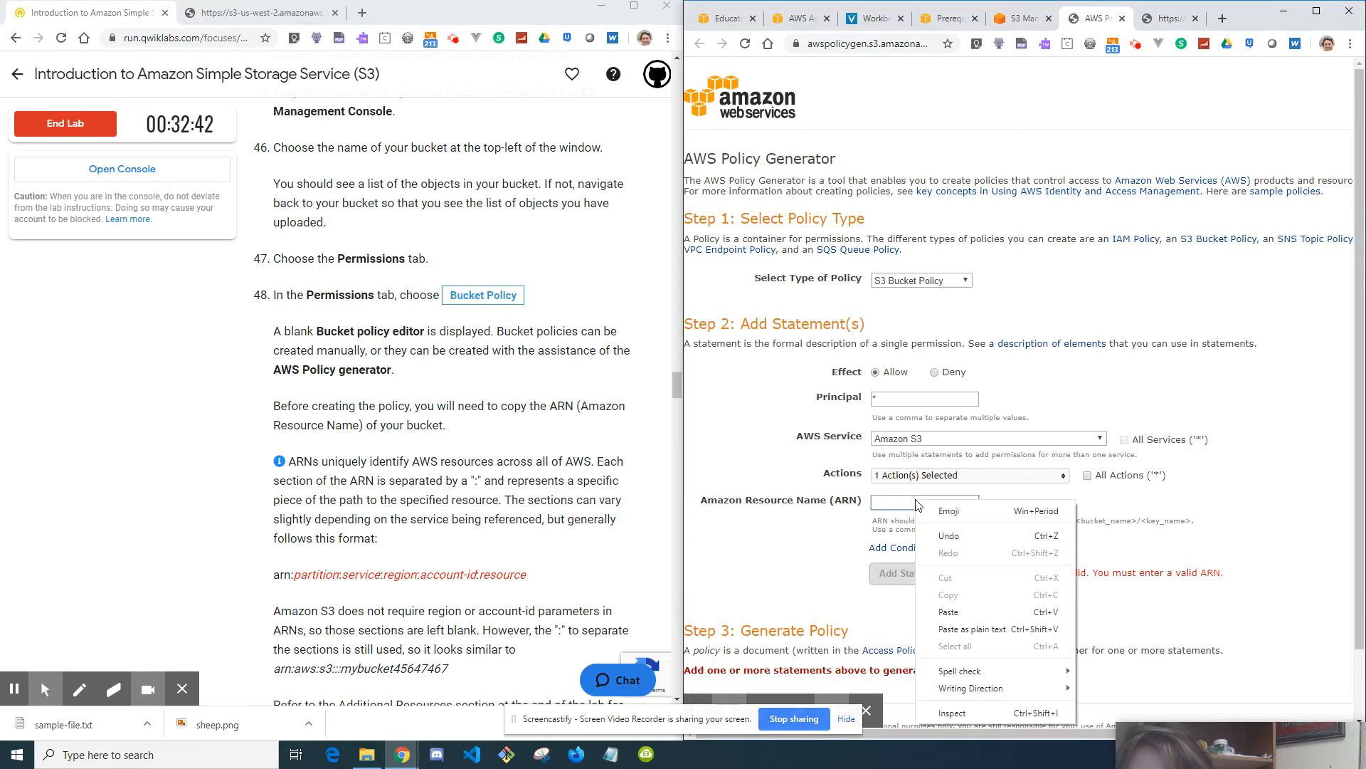
click(982, 611)
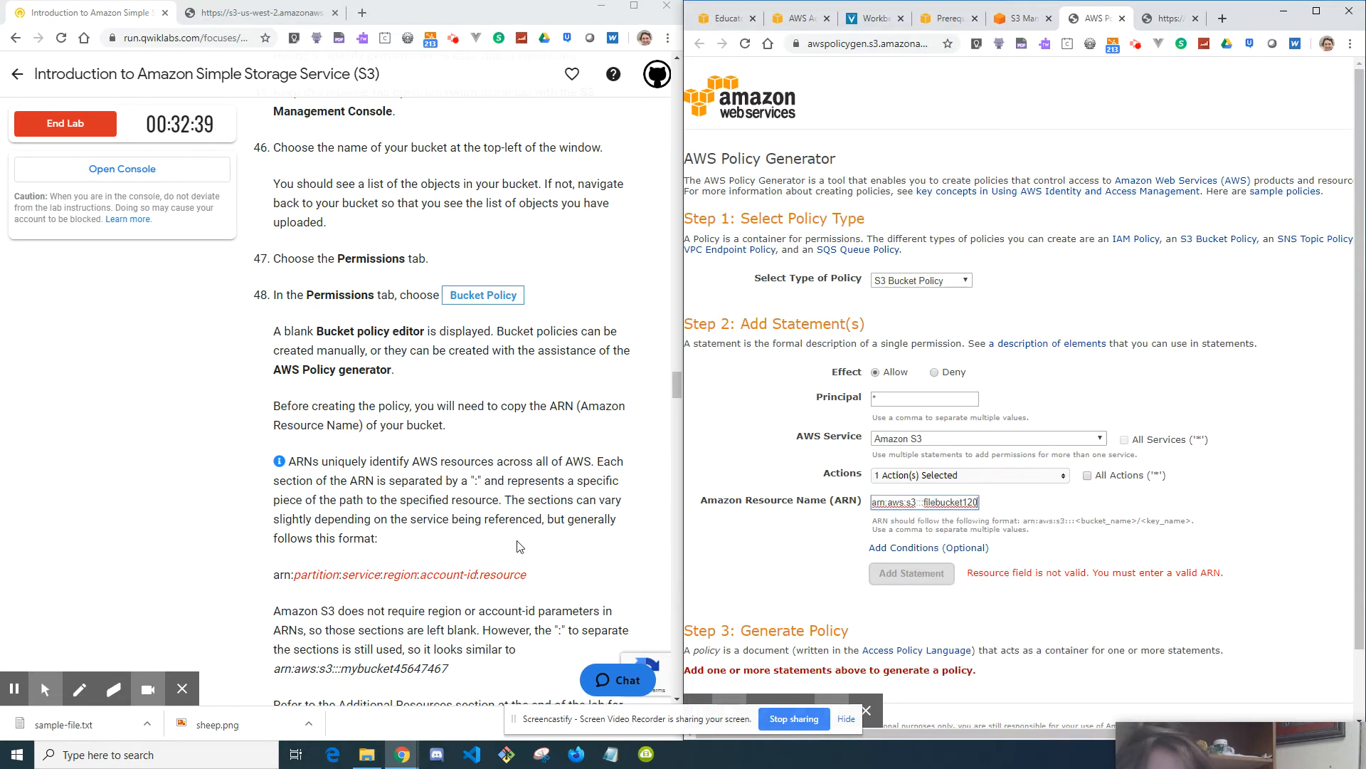
- Append /* to the ARN so that it reads arn:aws:s3:::filebucket120/*
scroll(517, 547, down, 2)
scroll(517, 546, down, 5)
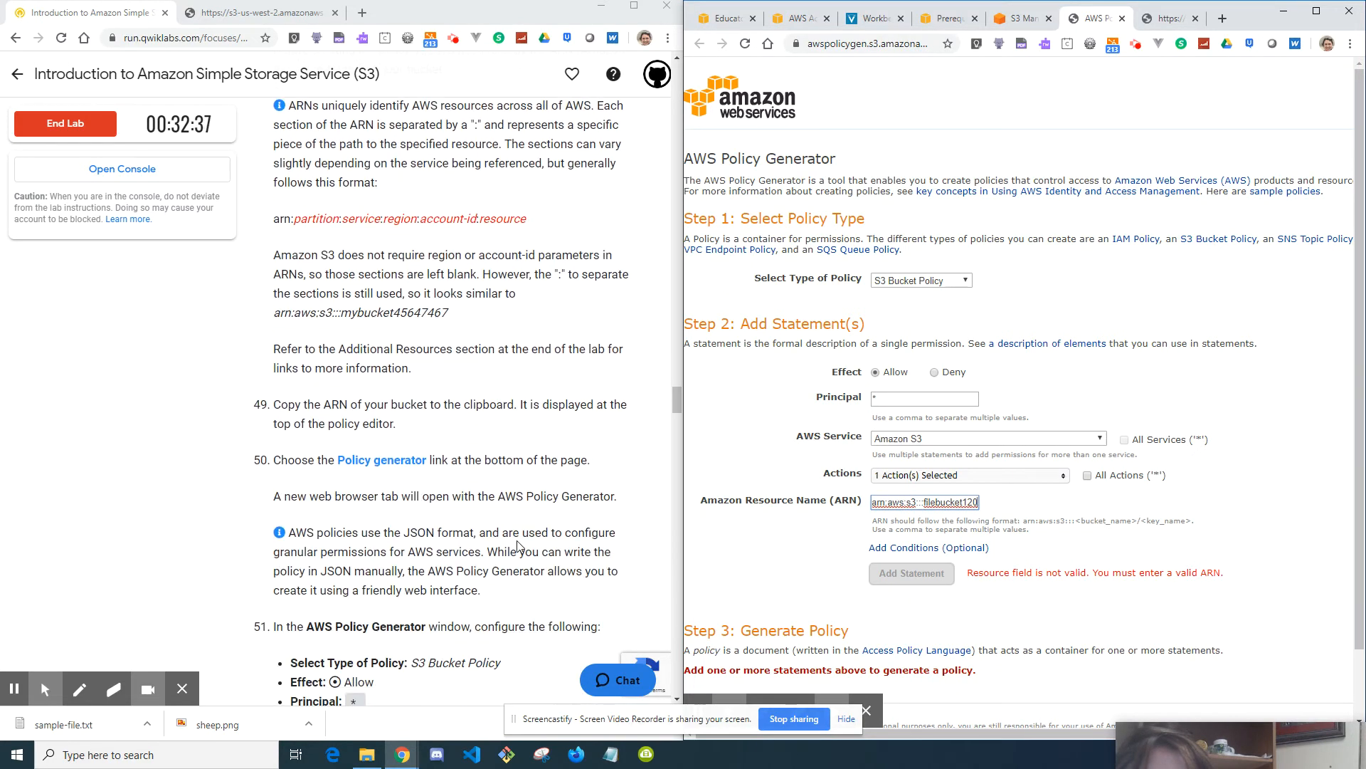
scroll(518, 546, down, 6)
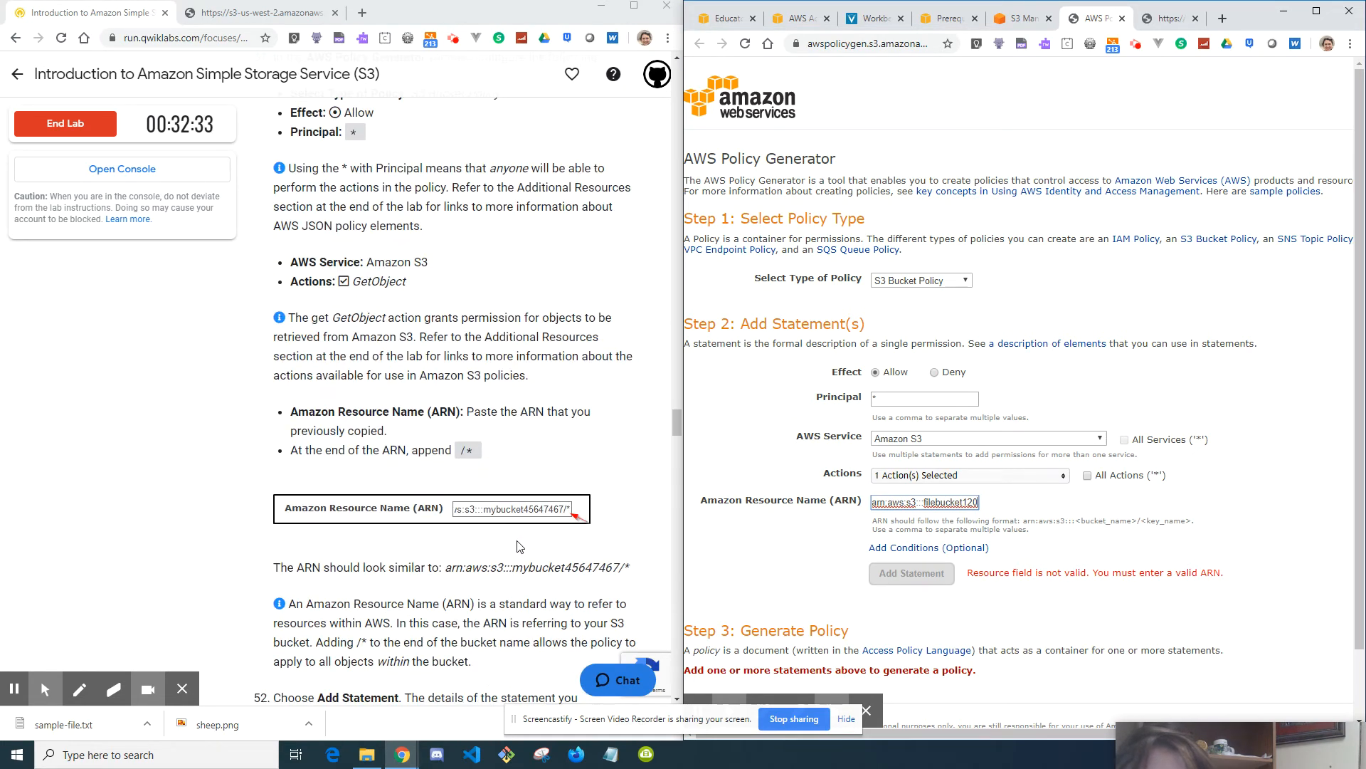
scroll(518, 547, down, 1)
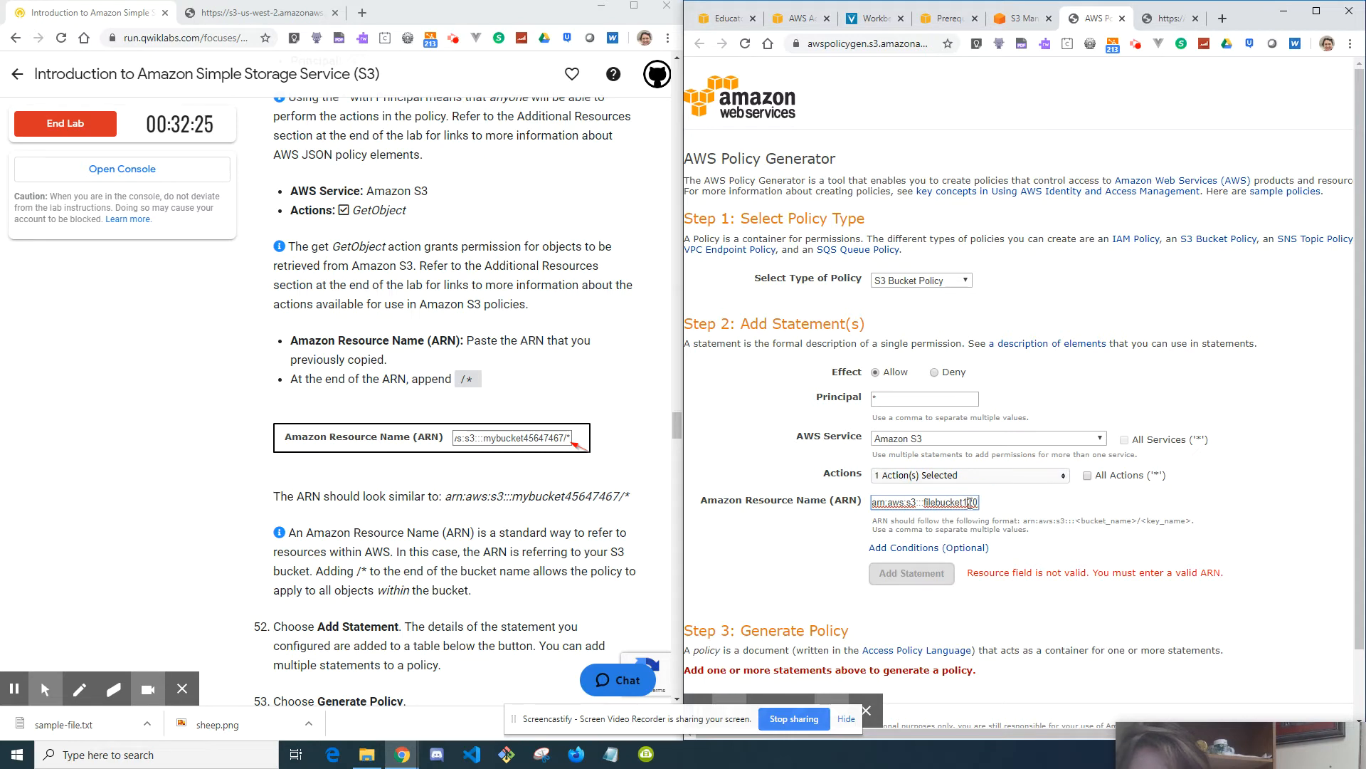
key(End)
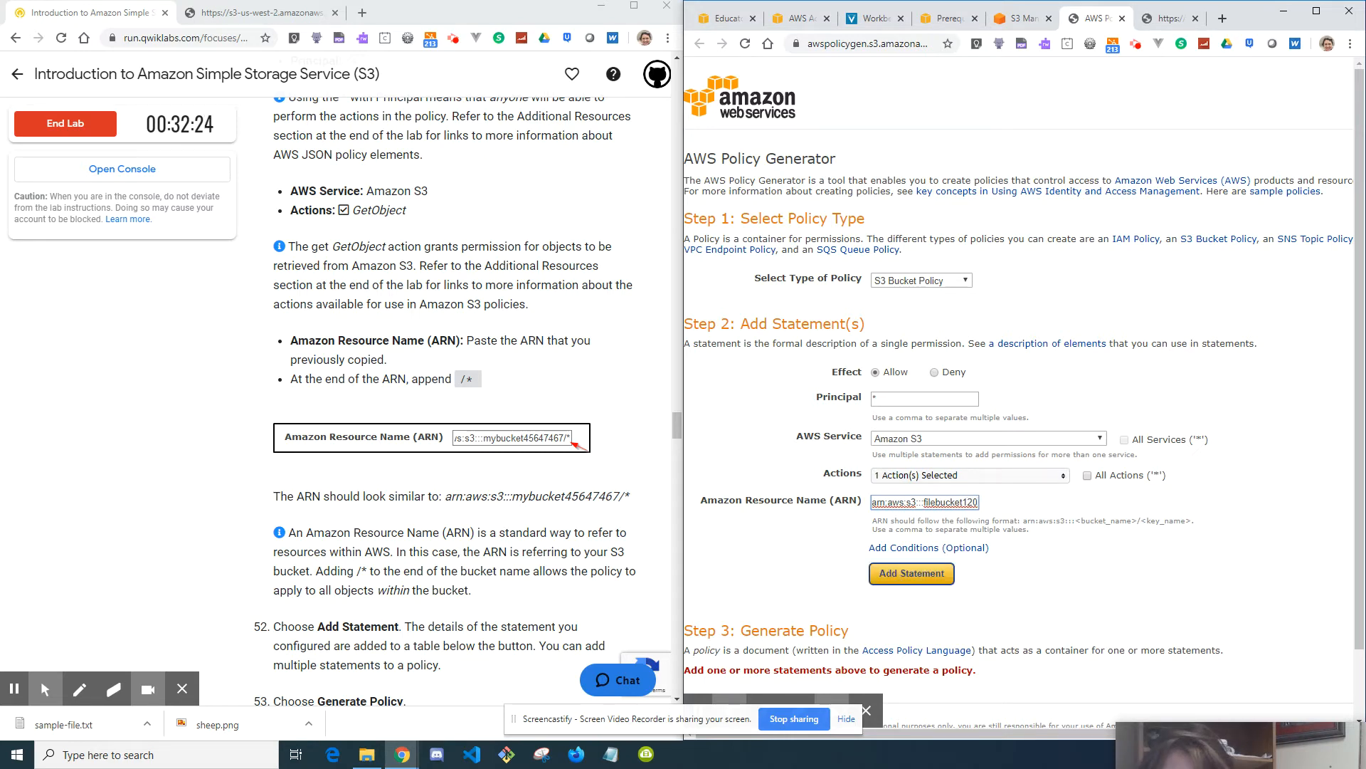
text(/*)
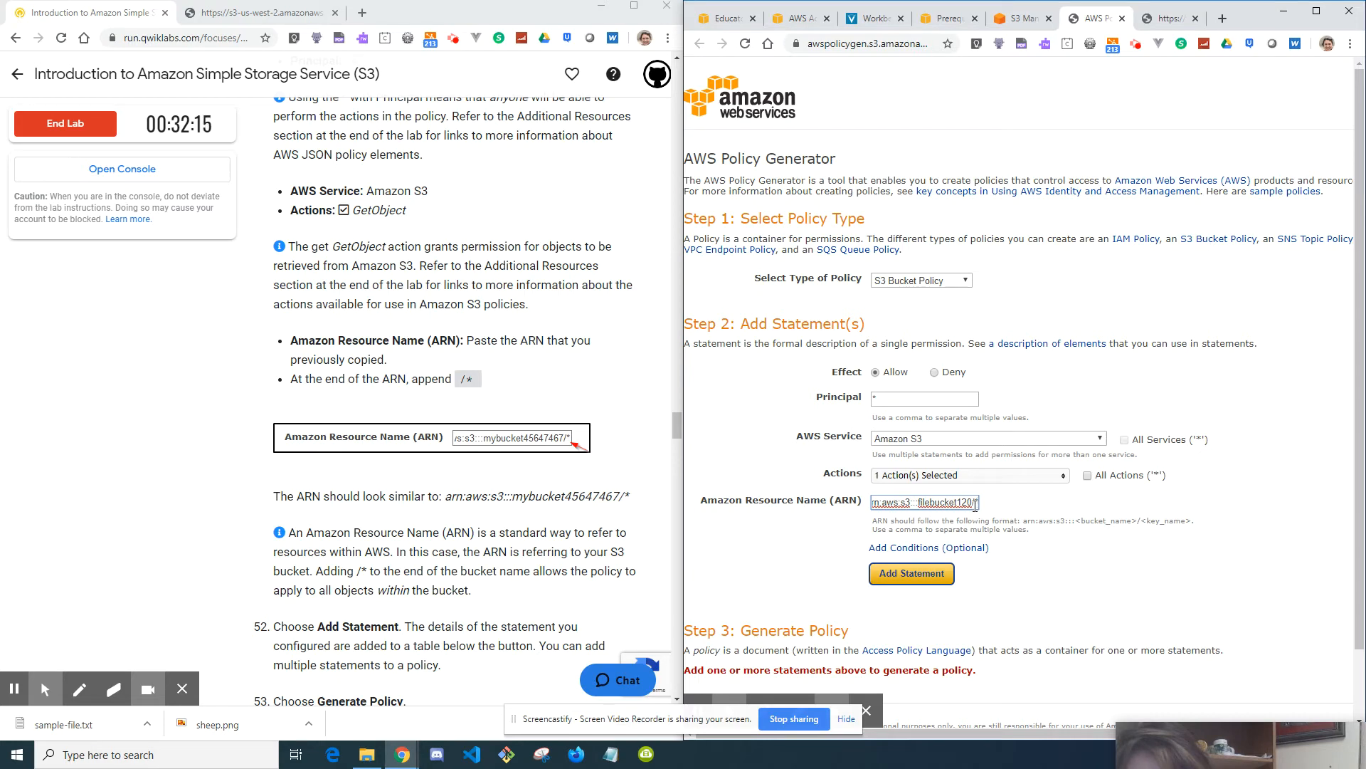
click(1022, 19)
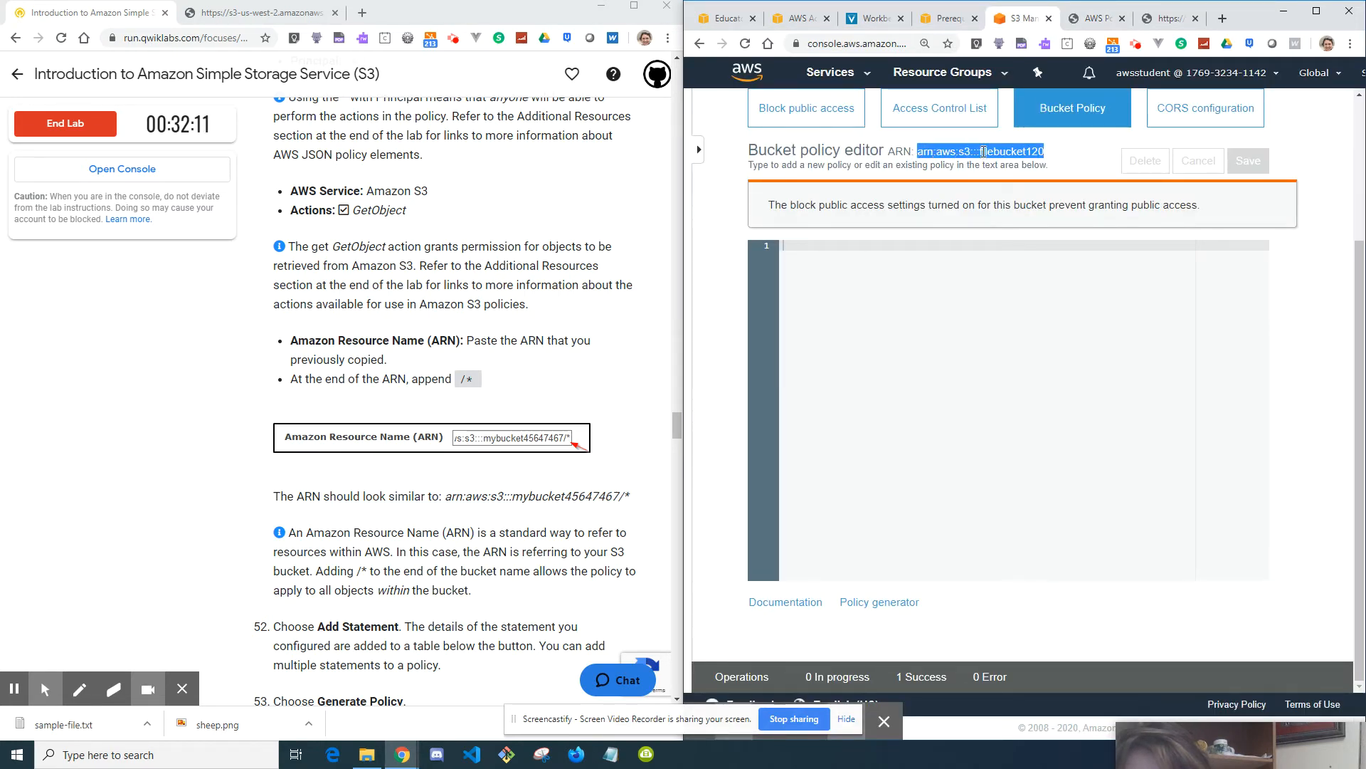
click(1092, 19)
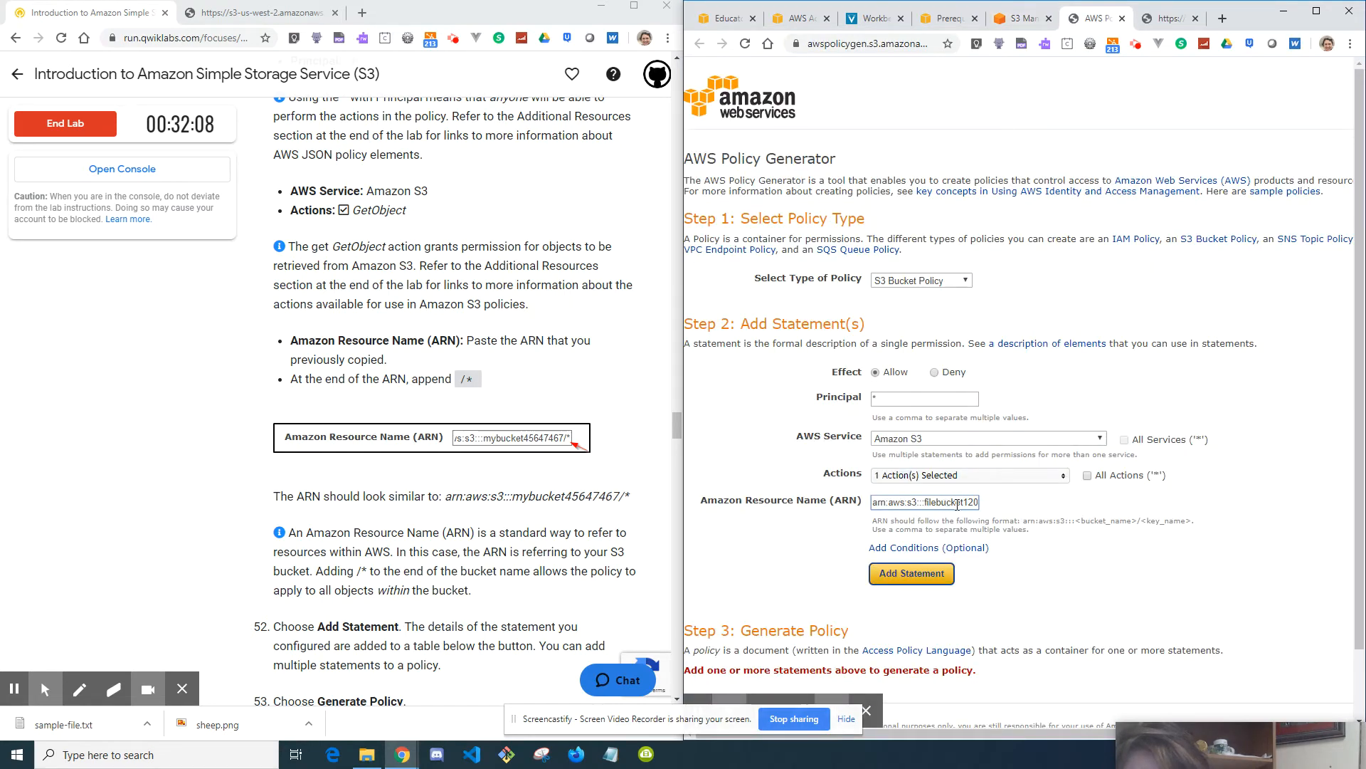
text(/*)
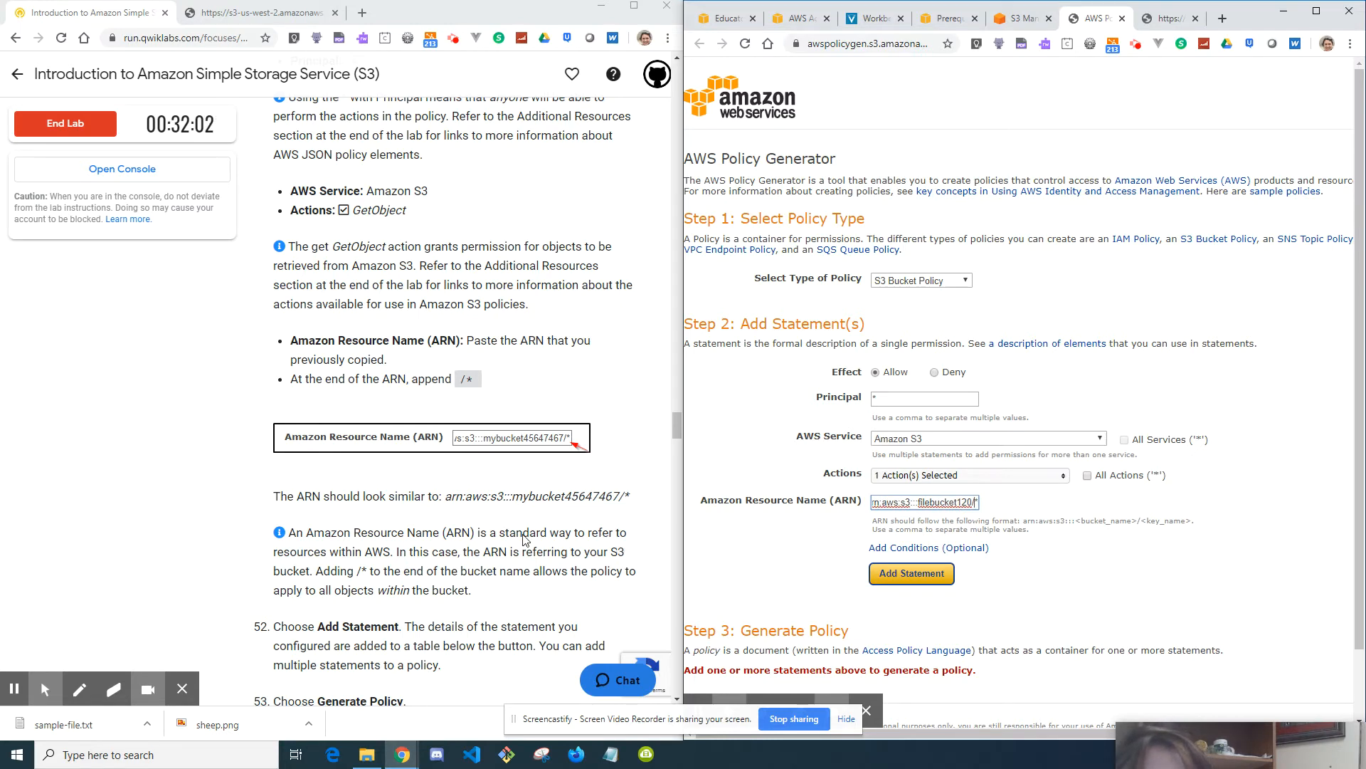
- Add the configured statement and generate the bucket policy from it
scroll(527, 539, down, 1)
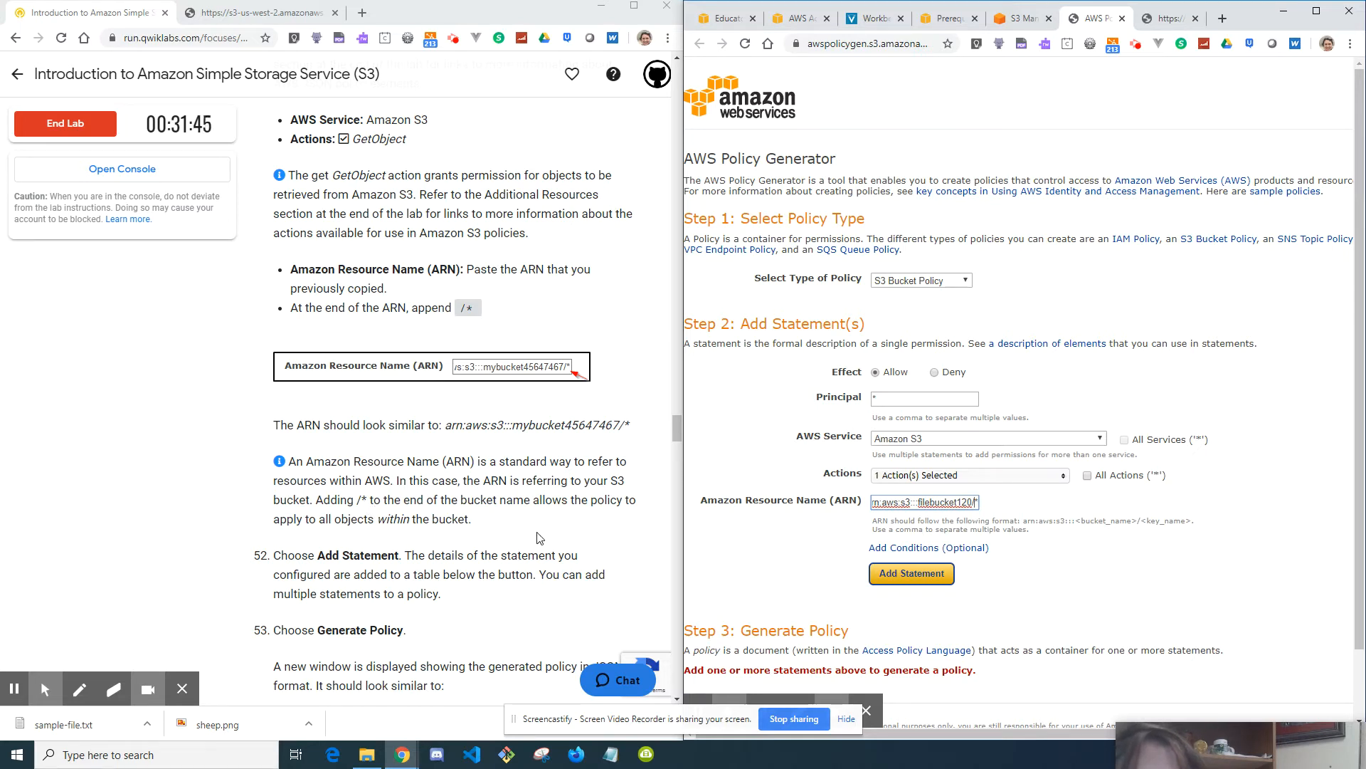
scroll(539, 537, down, 2)
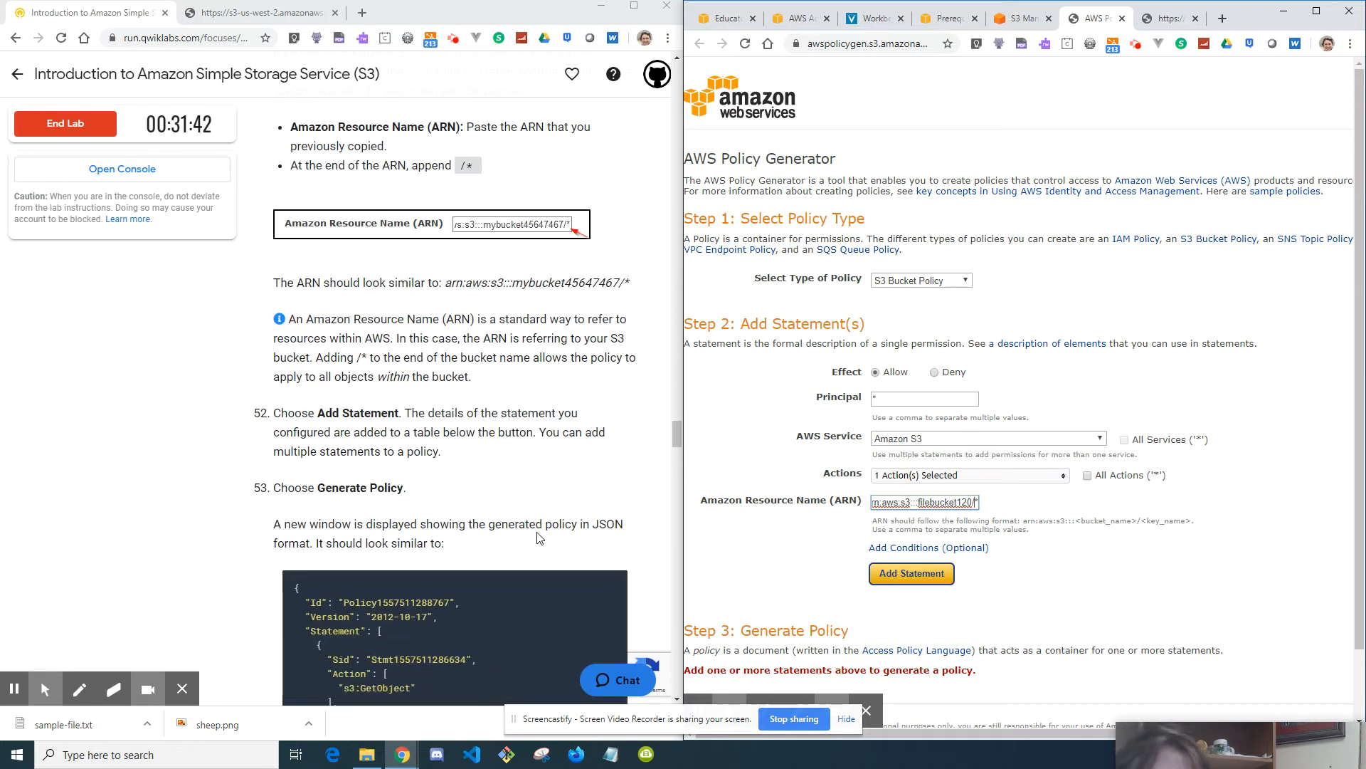
click(913, 575)
scroll(908, 569, down, 3)
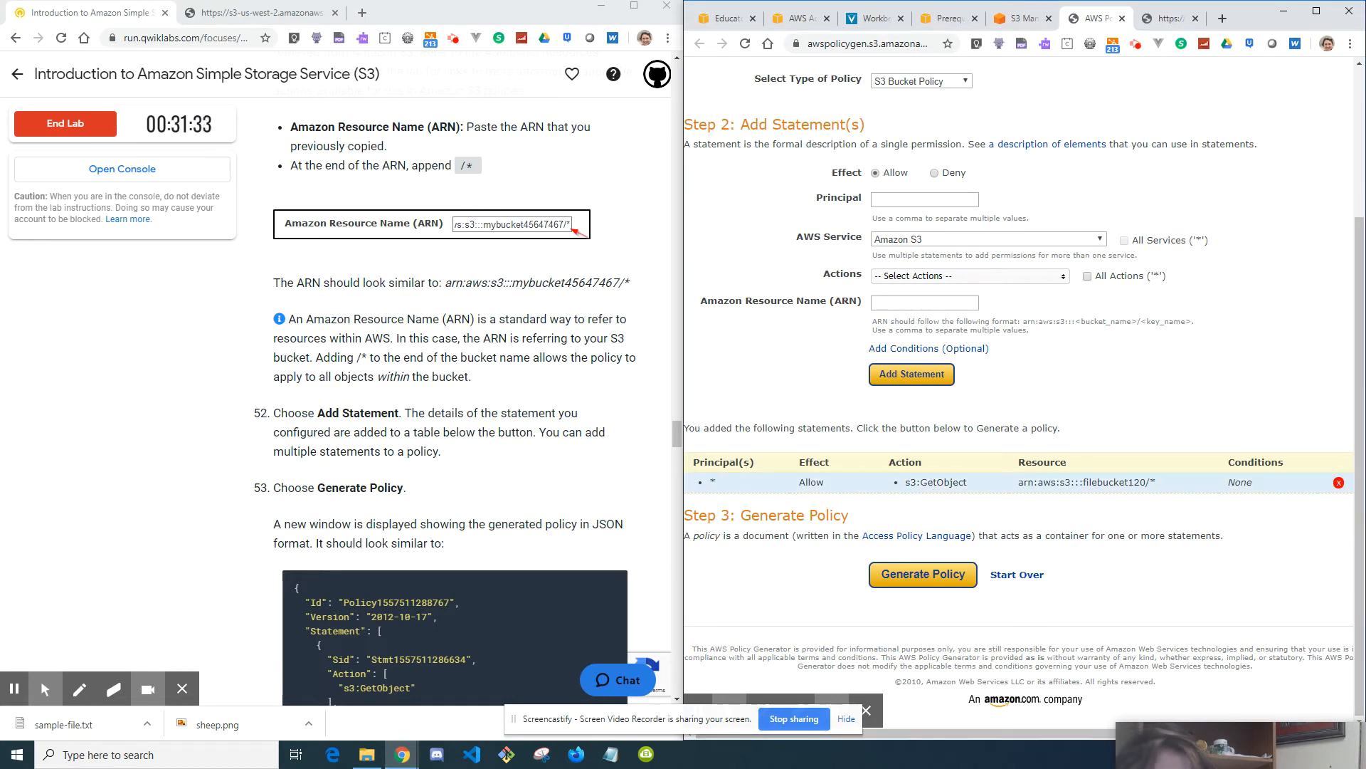
click(916, 577)
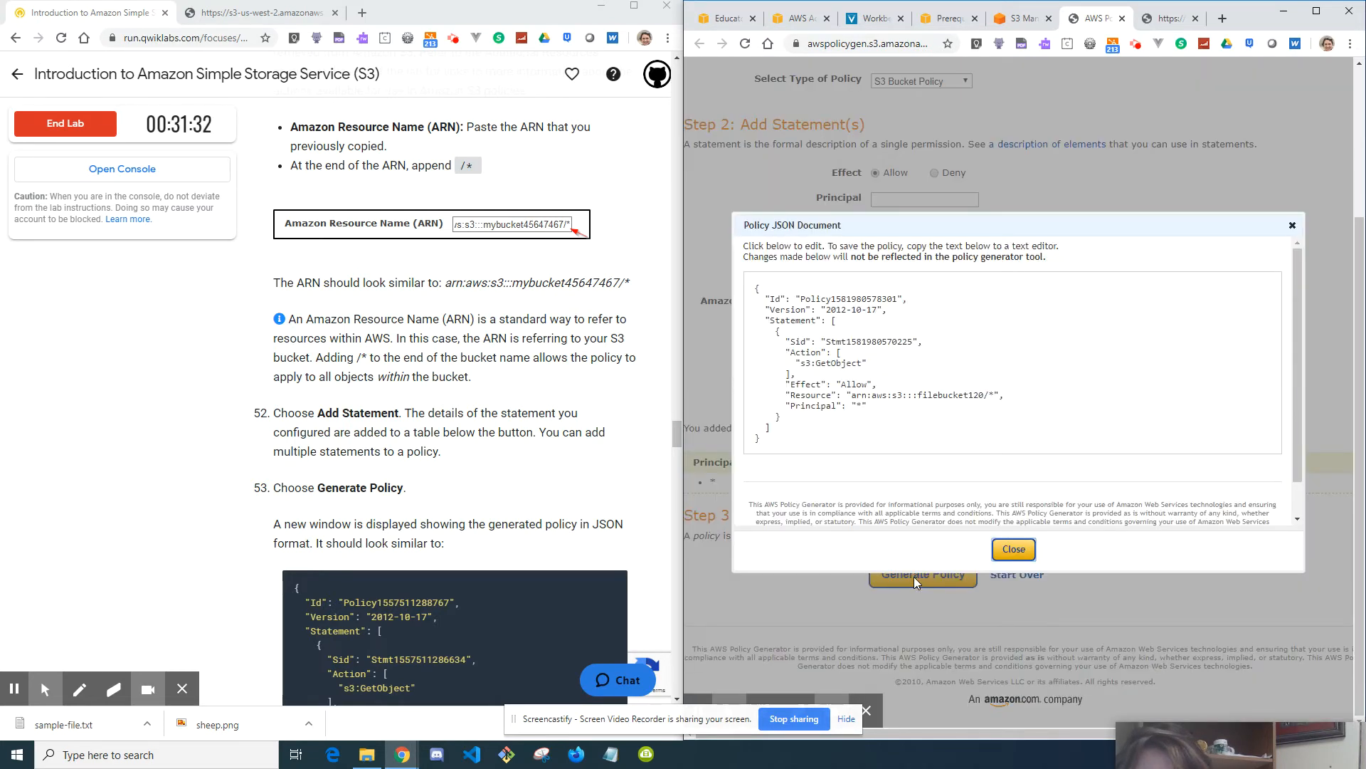
- Copy the entire generated policy JSON, from the opening to the closing brace, to the clipboard
double_click(867, 442)
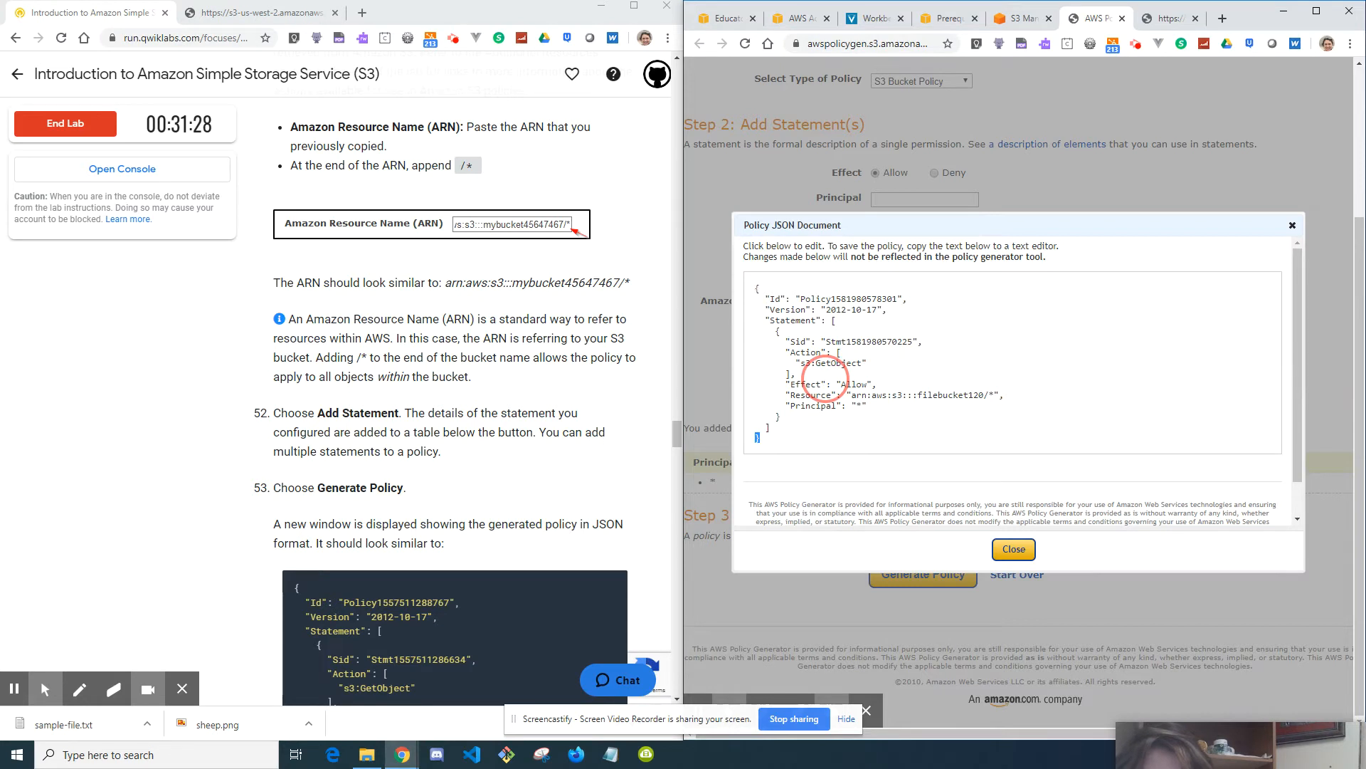
drag(756, 289, 843, 435)
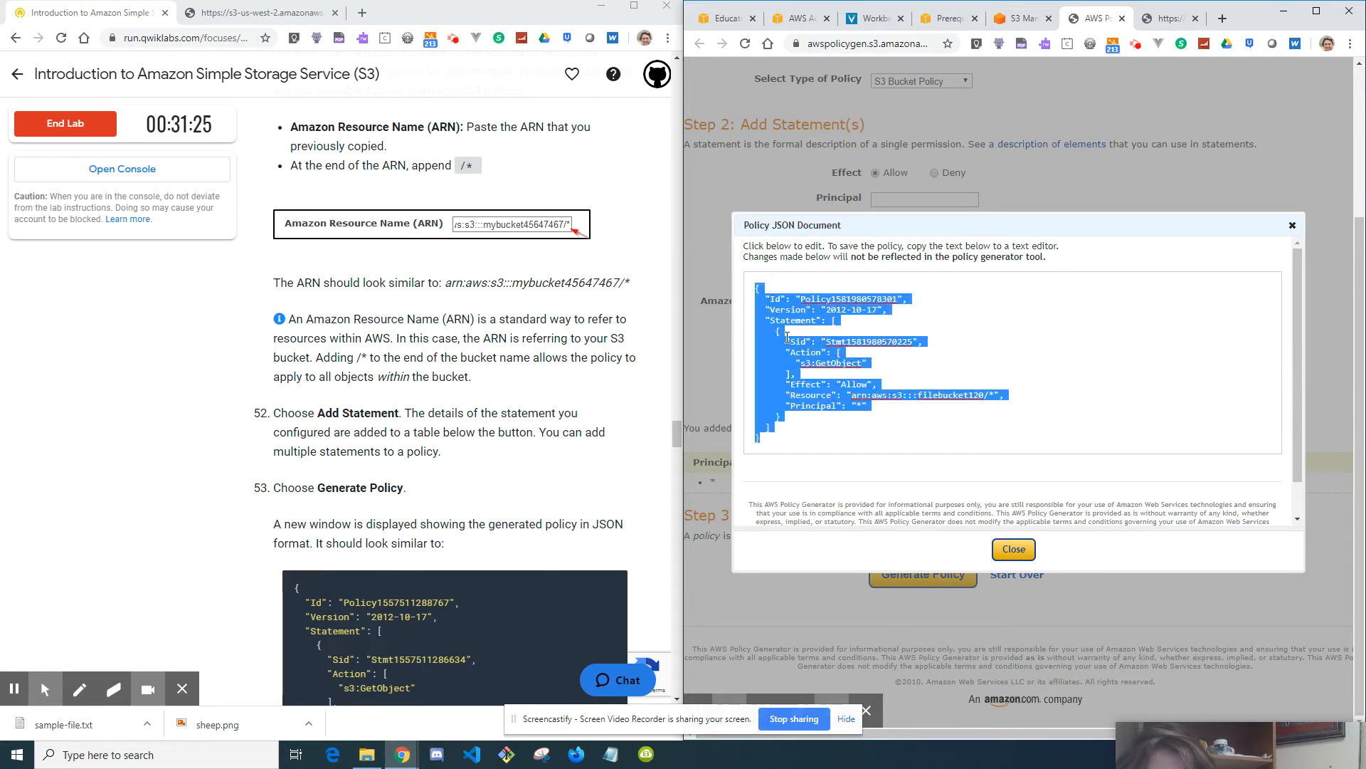
right_click(777, 352)
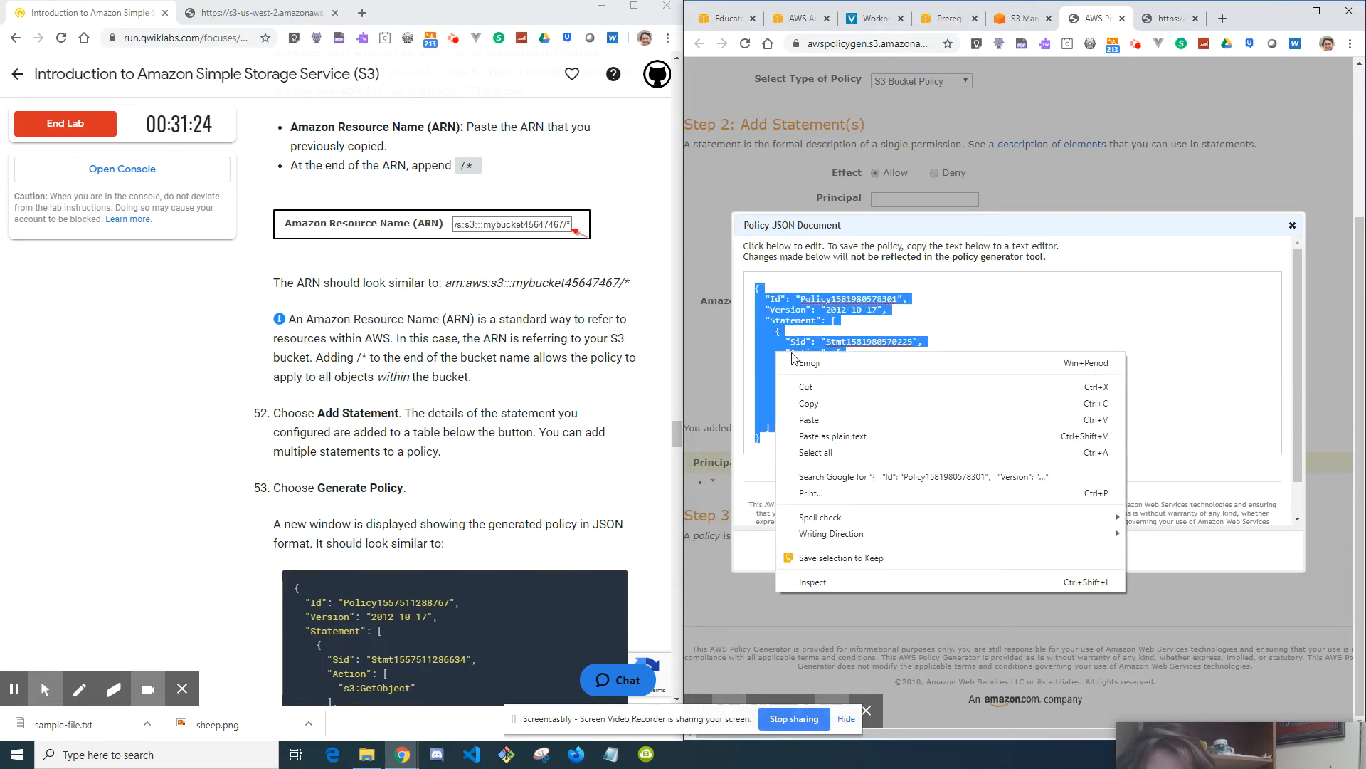
click(836, 400)
- Check that /* follows the bucket name in the policy's Resource line as the lab requires, and close the policy document
scroll(525, 550, down, 8)
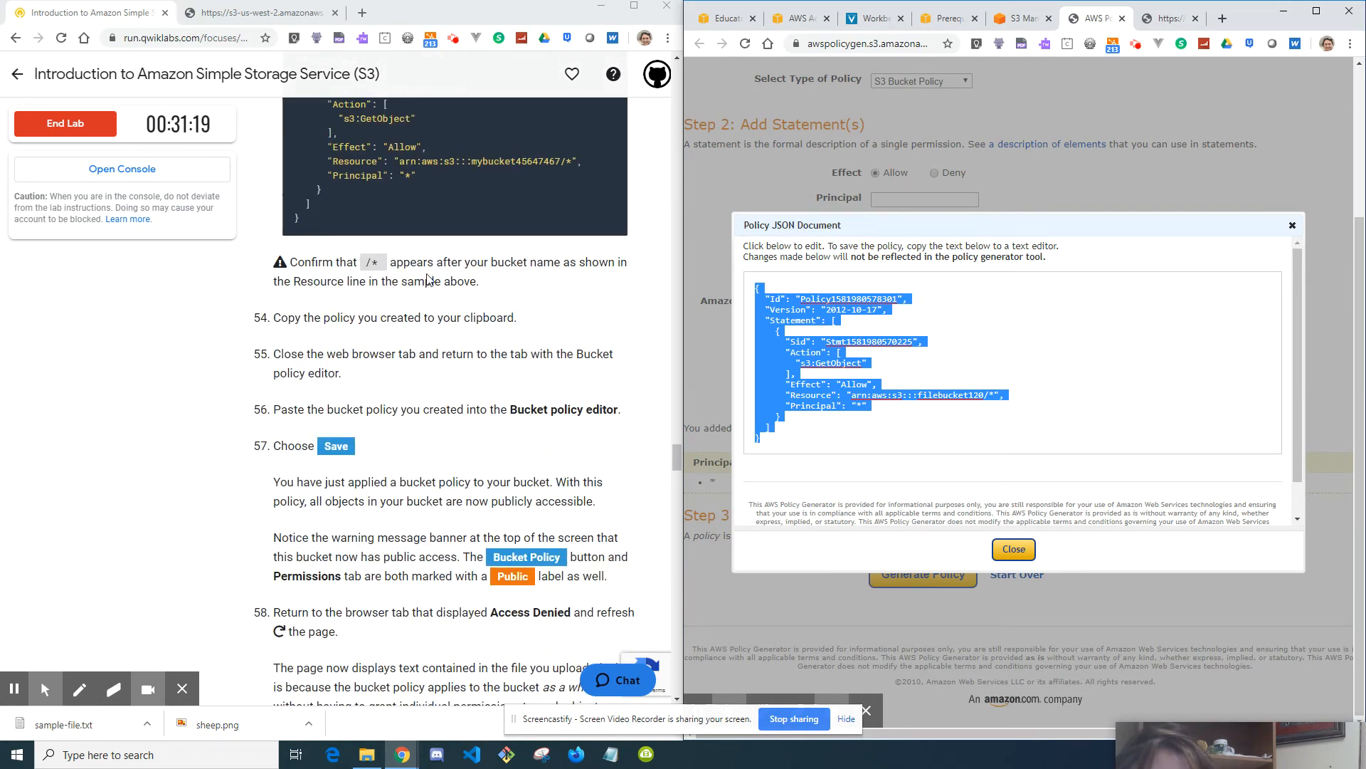
click(994, 395)
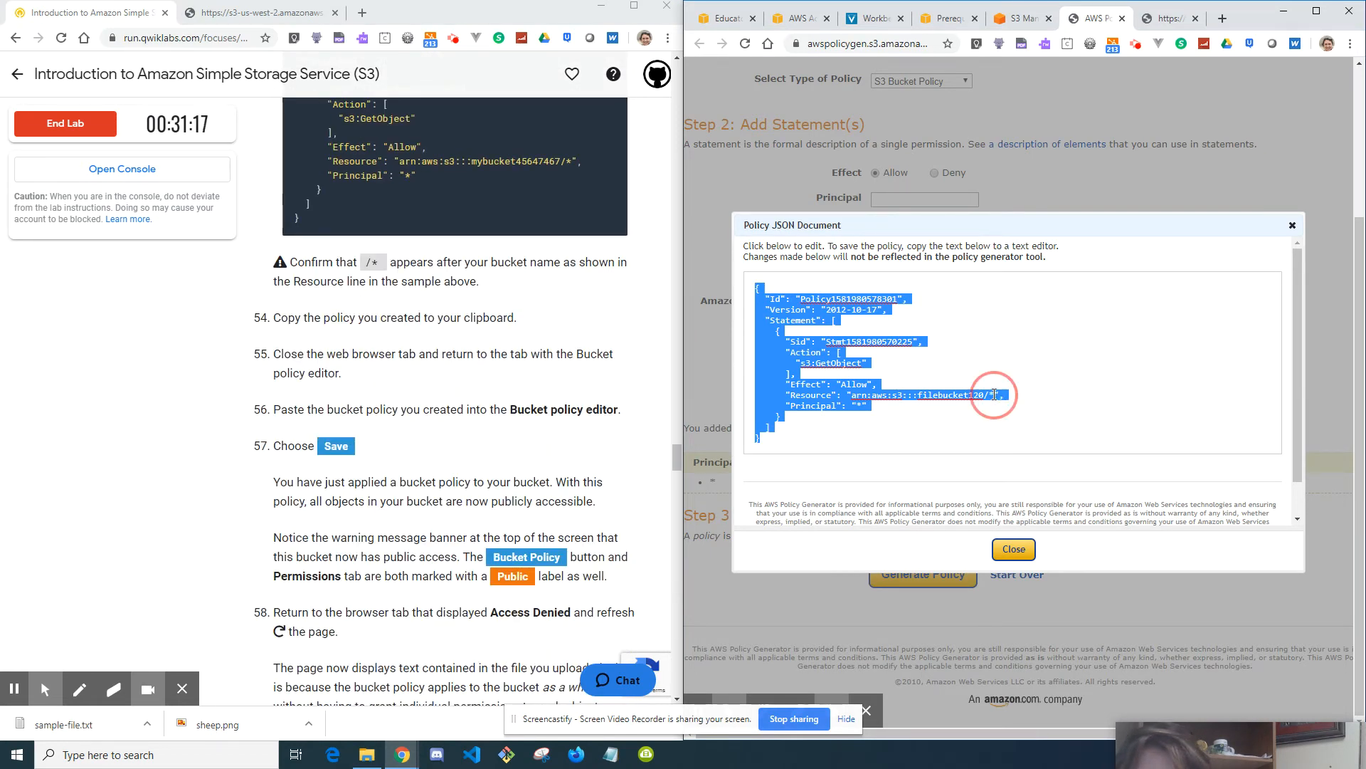
click(1022, 404)
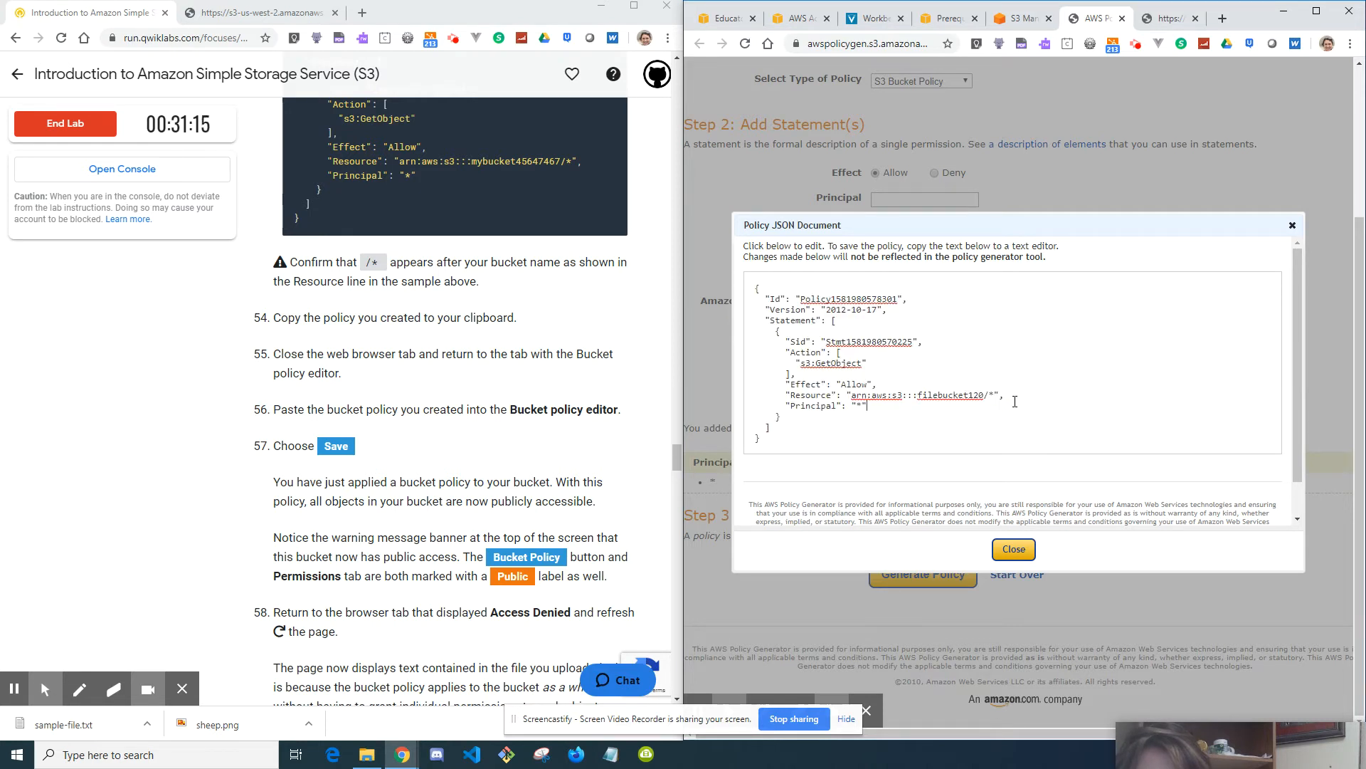
drag(996, 396, 985, 396)
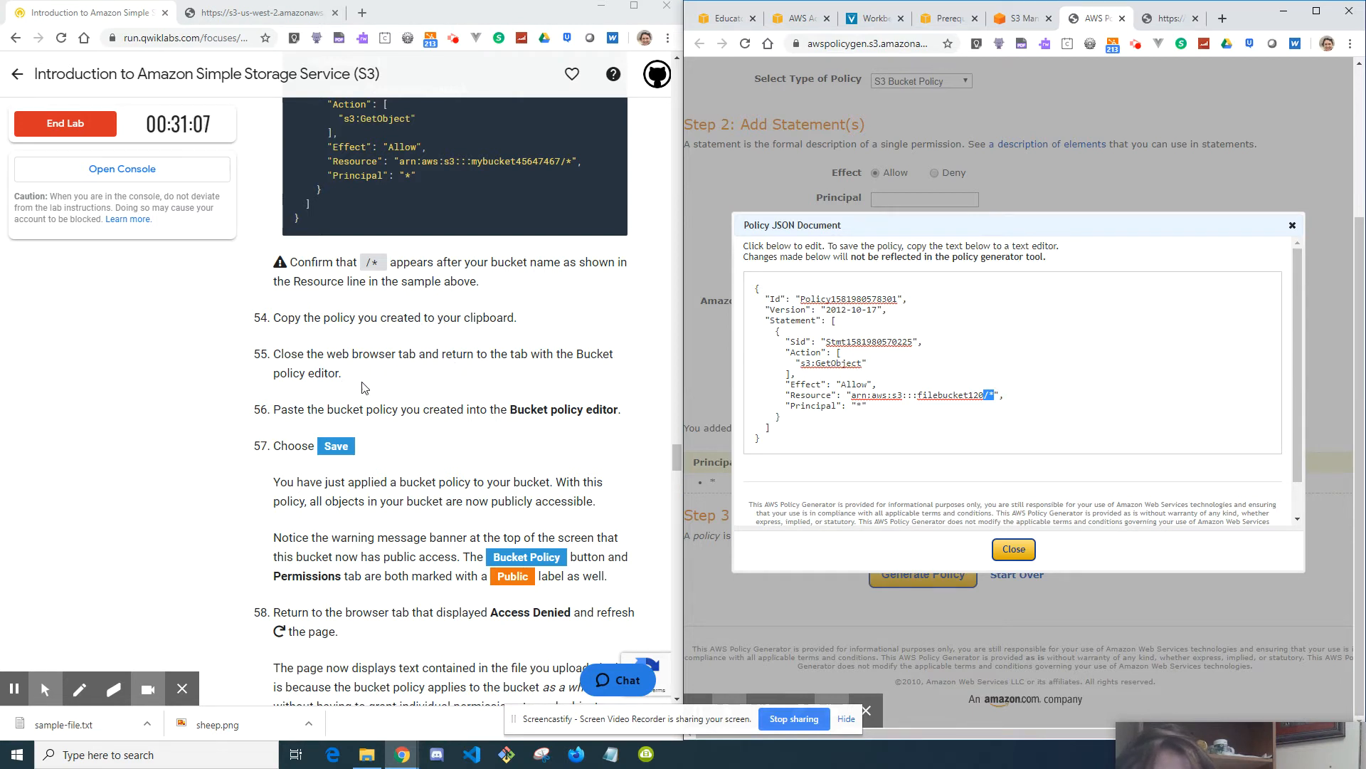
click(1293, 225)
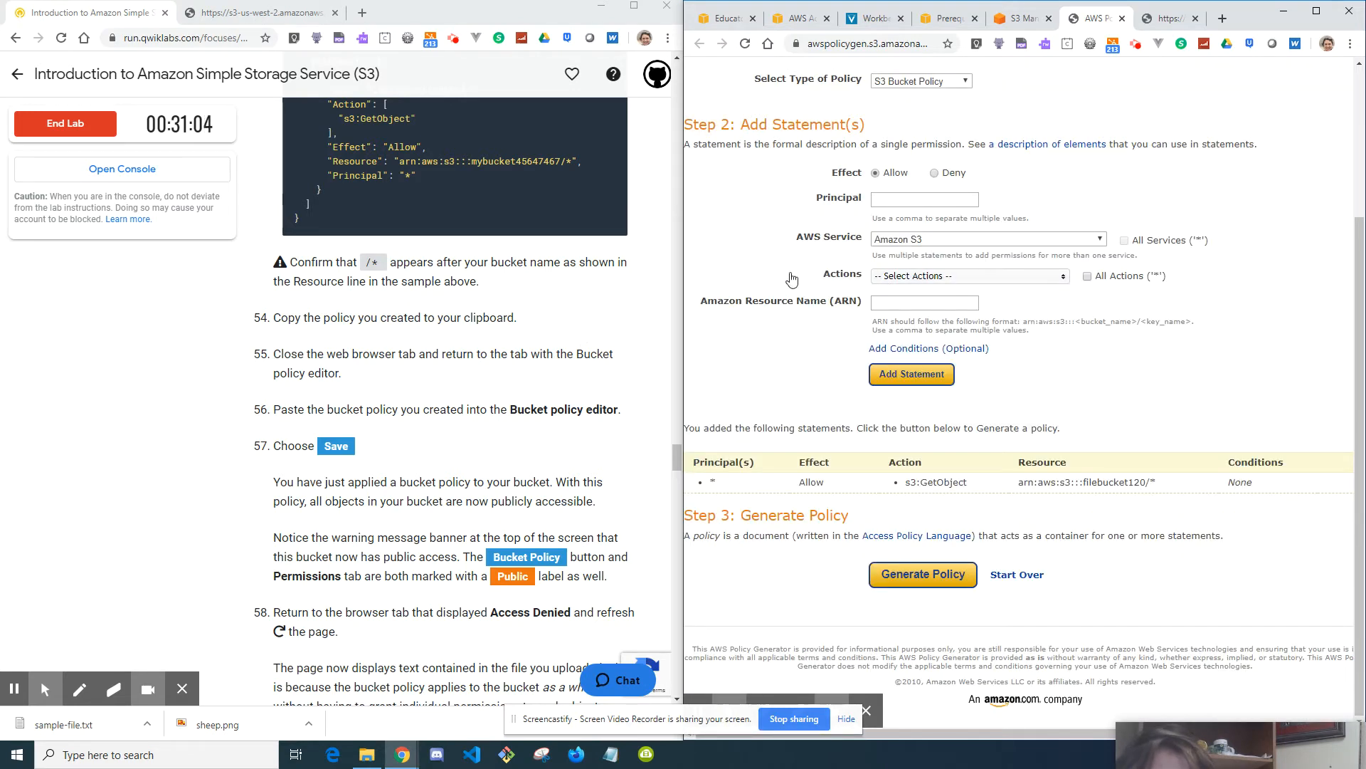
- Return to filebucket120's bucket policy editor in the S3 console and try to save the copied policy there
click(1023, 18)
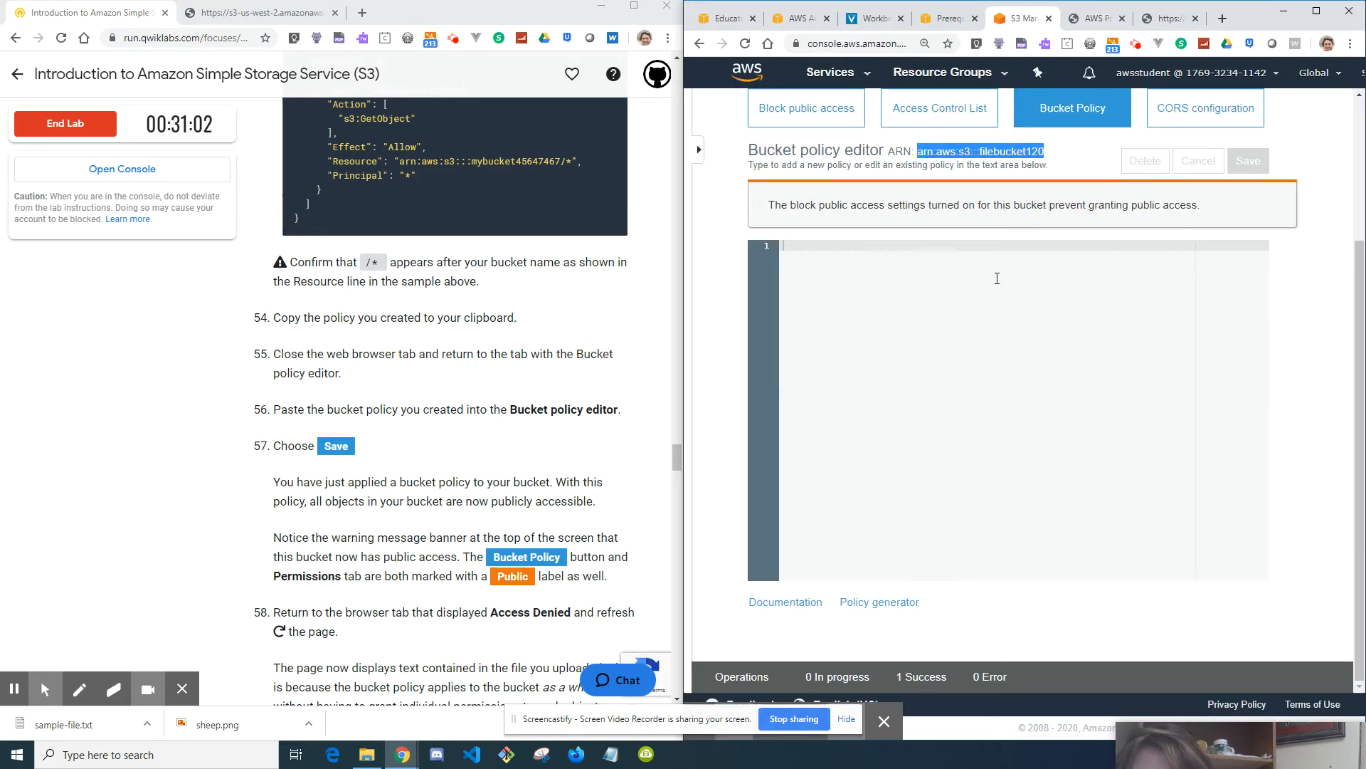
right_click(804, 247)
click(896, 361)
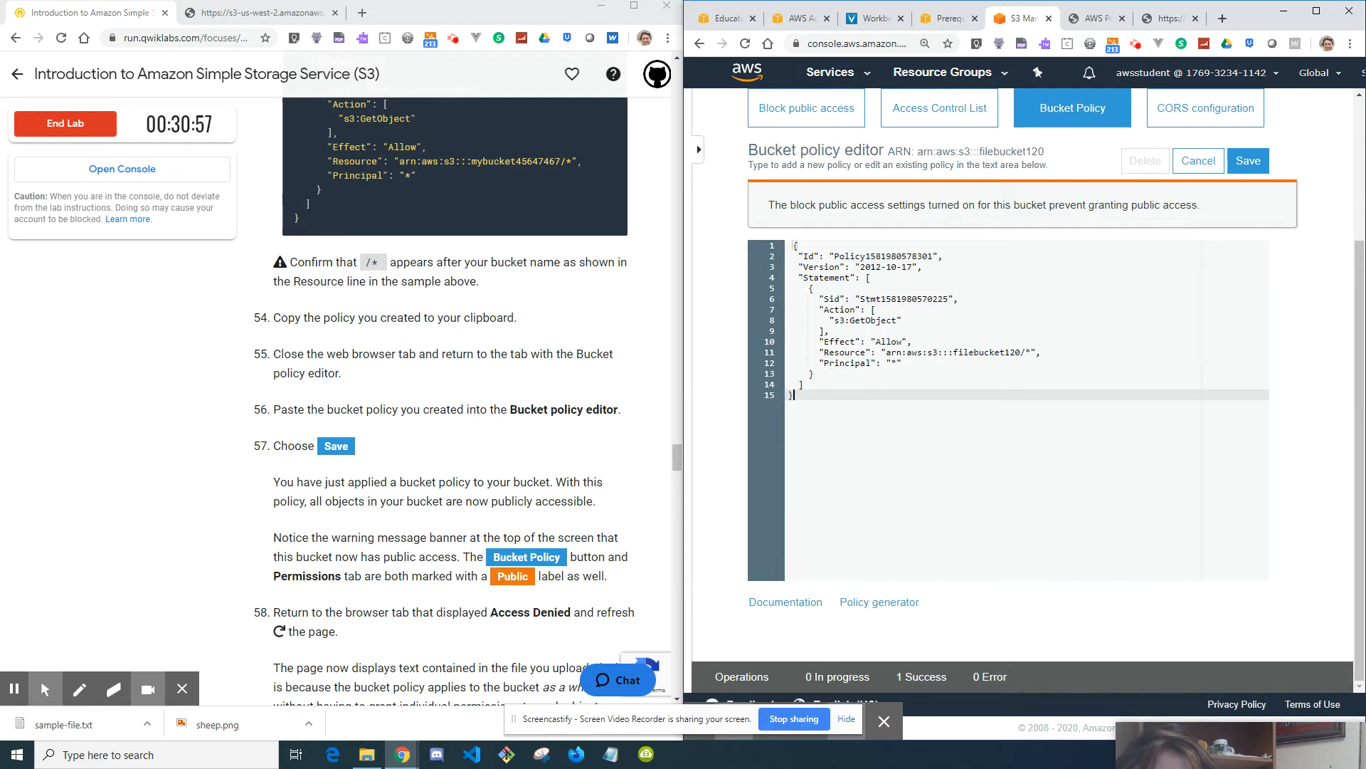
click(1246, 162)
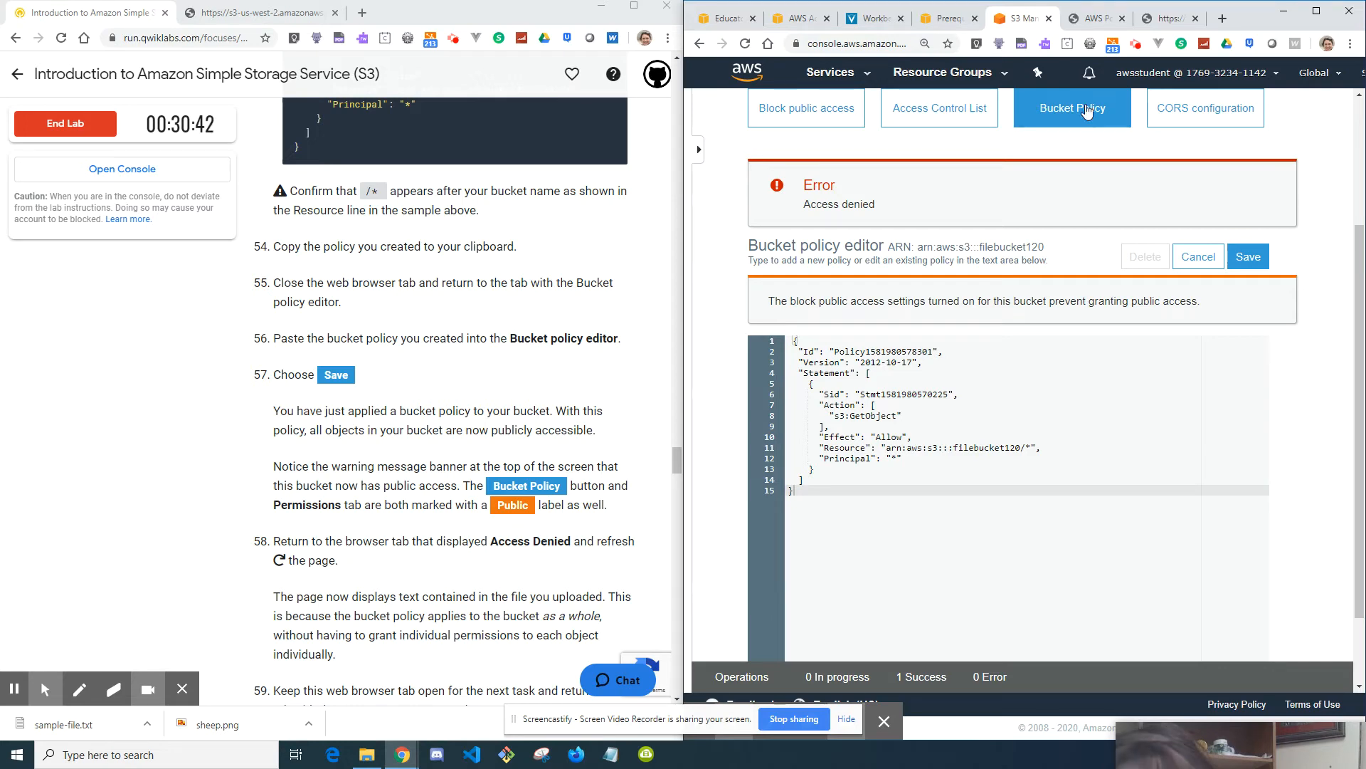
- Review the Policy Generator's statement settings and compare the pasted bucket policy with the lab's sample policy
click(1087, 21)
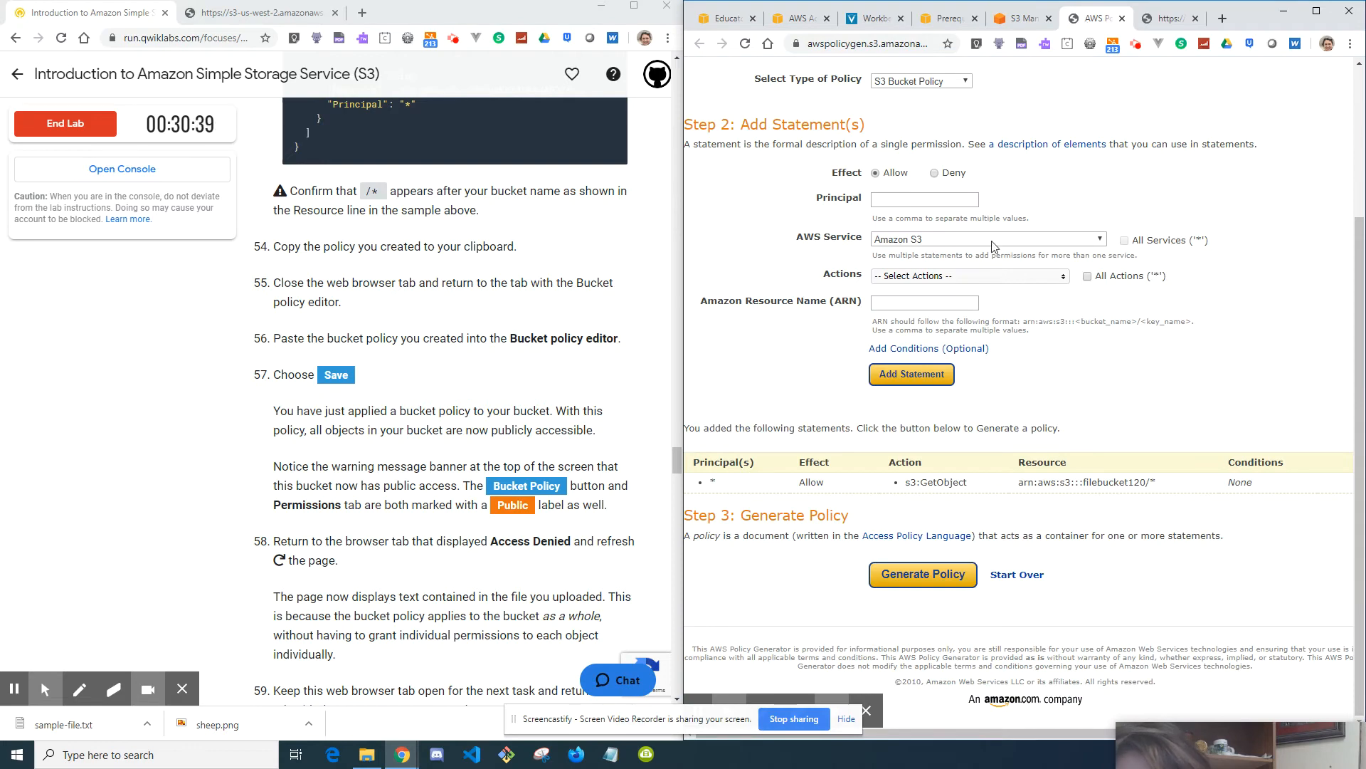
scroll(960, 320, up, 3)
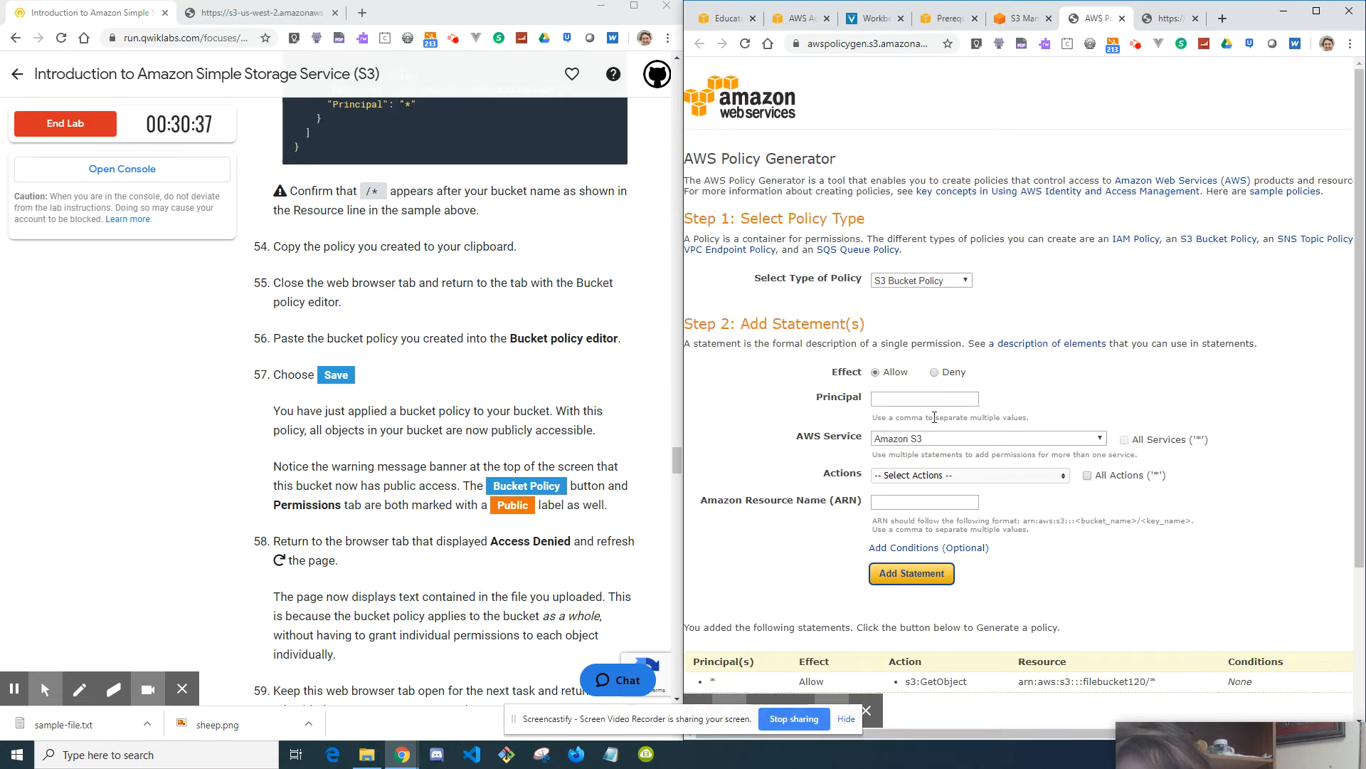
click(951, 476)
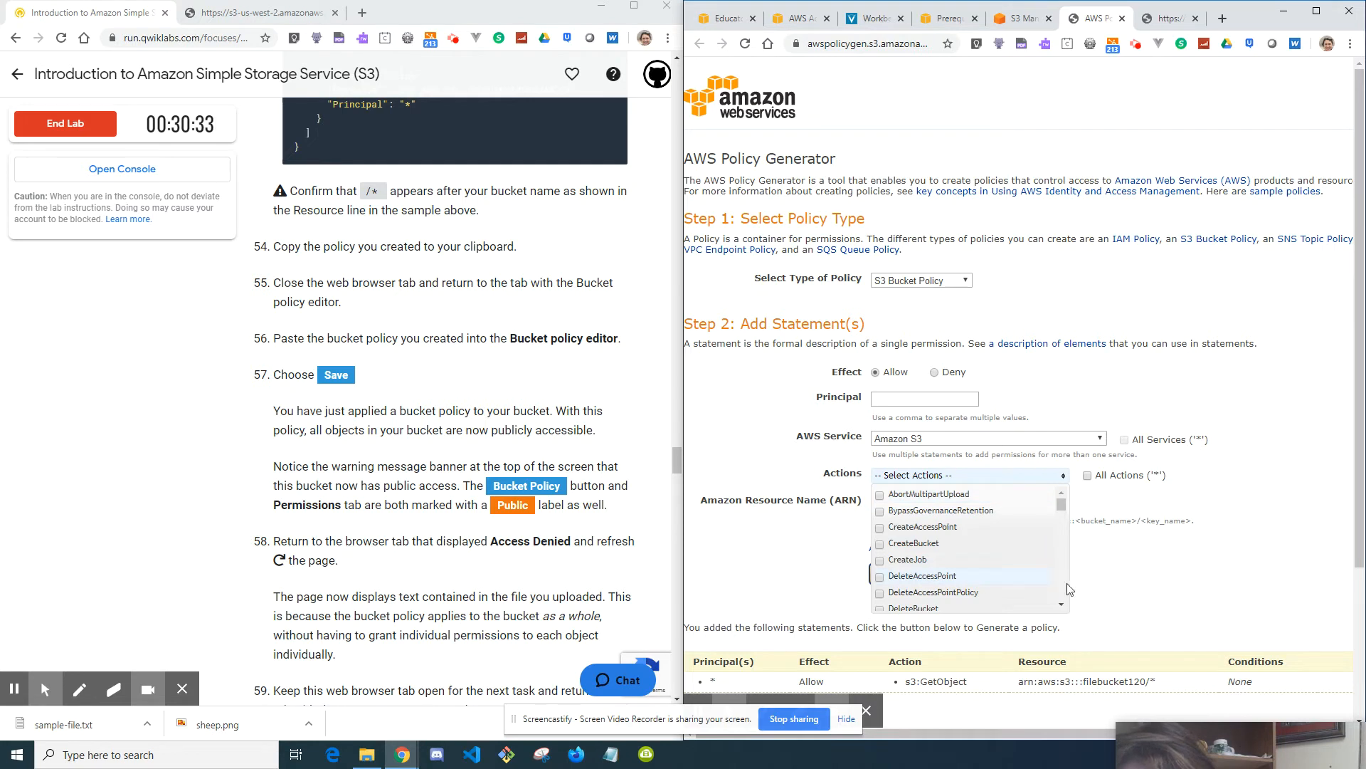
click(1163, 585)
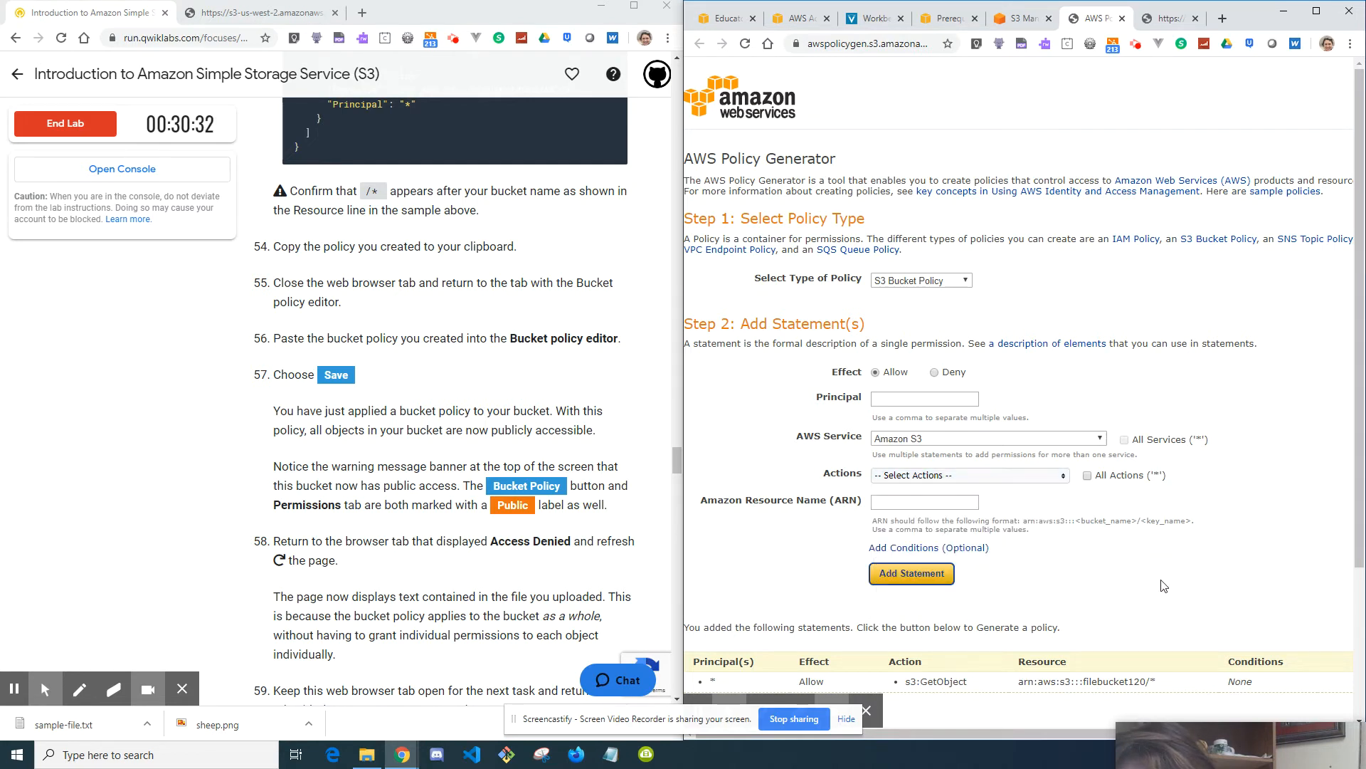
click(937, 399)
scroll(1018, 391, down, 1)
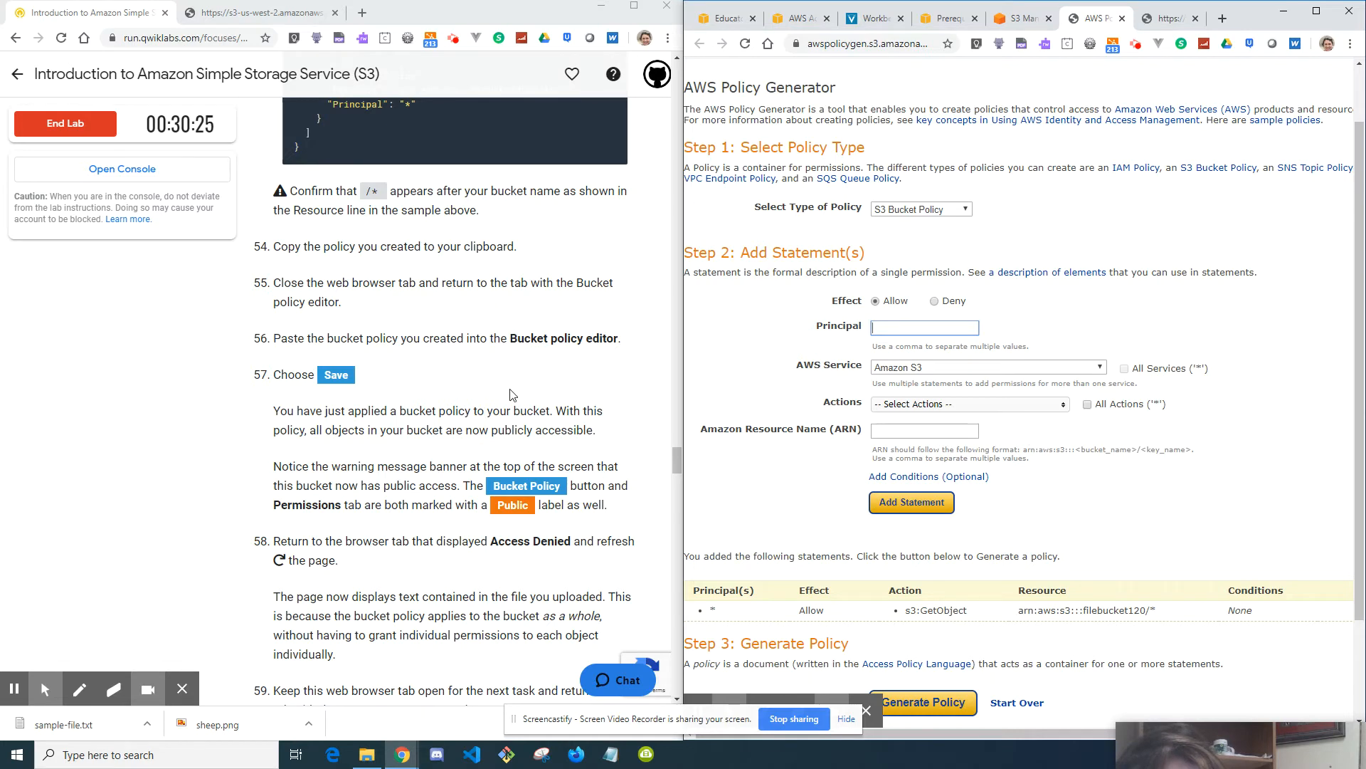
scroll(510, 394, up, 3)
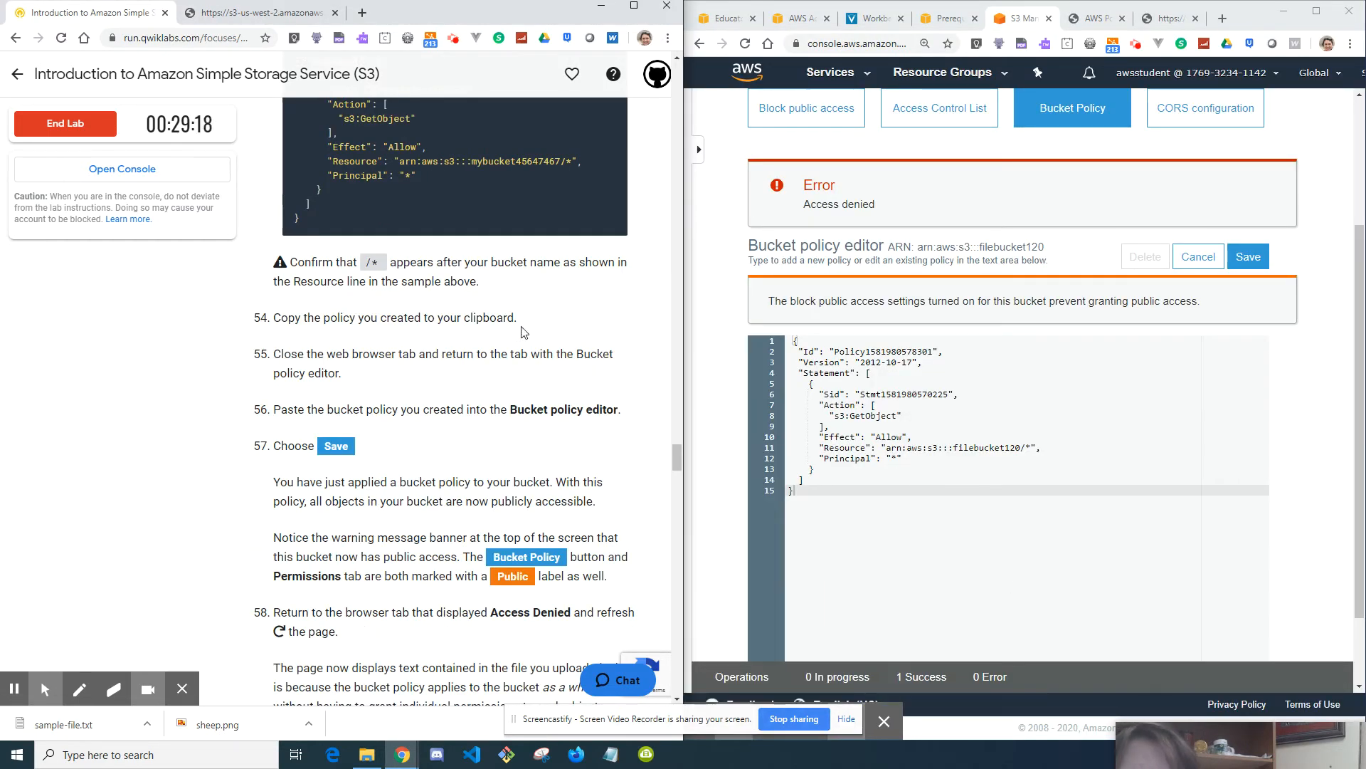
scroll(304, 360, up, 1)
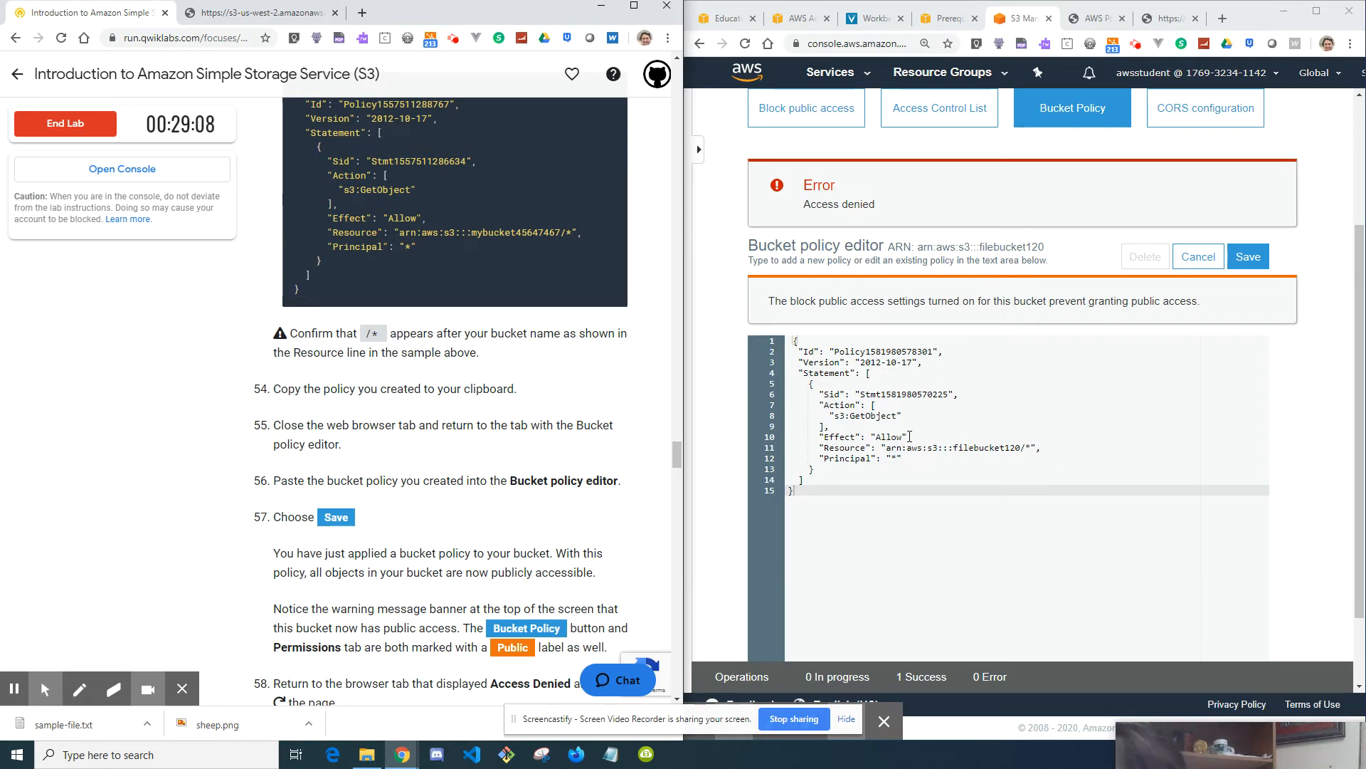
- Examine the notice about the block public access settings shown in the bucket policy editor
drag(1223, 743, 1184, 525)
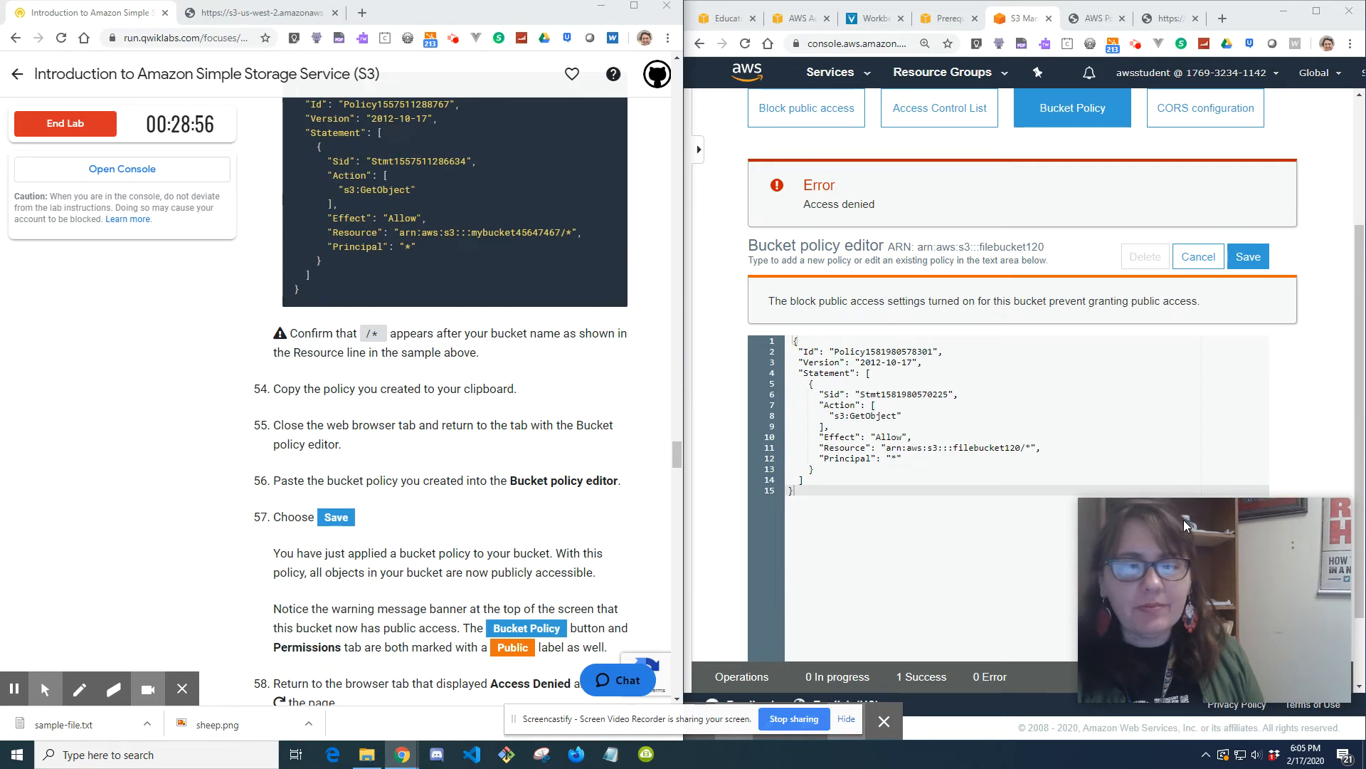
click(277, 393)
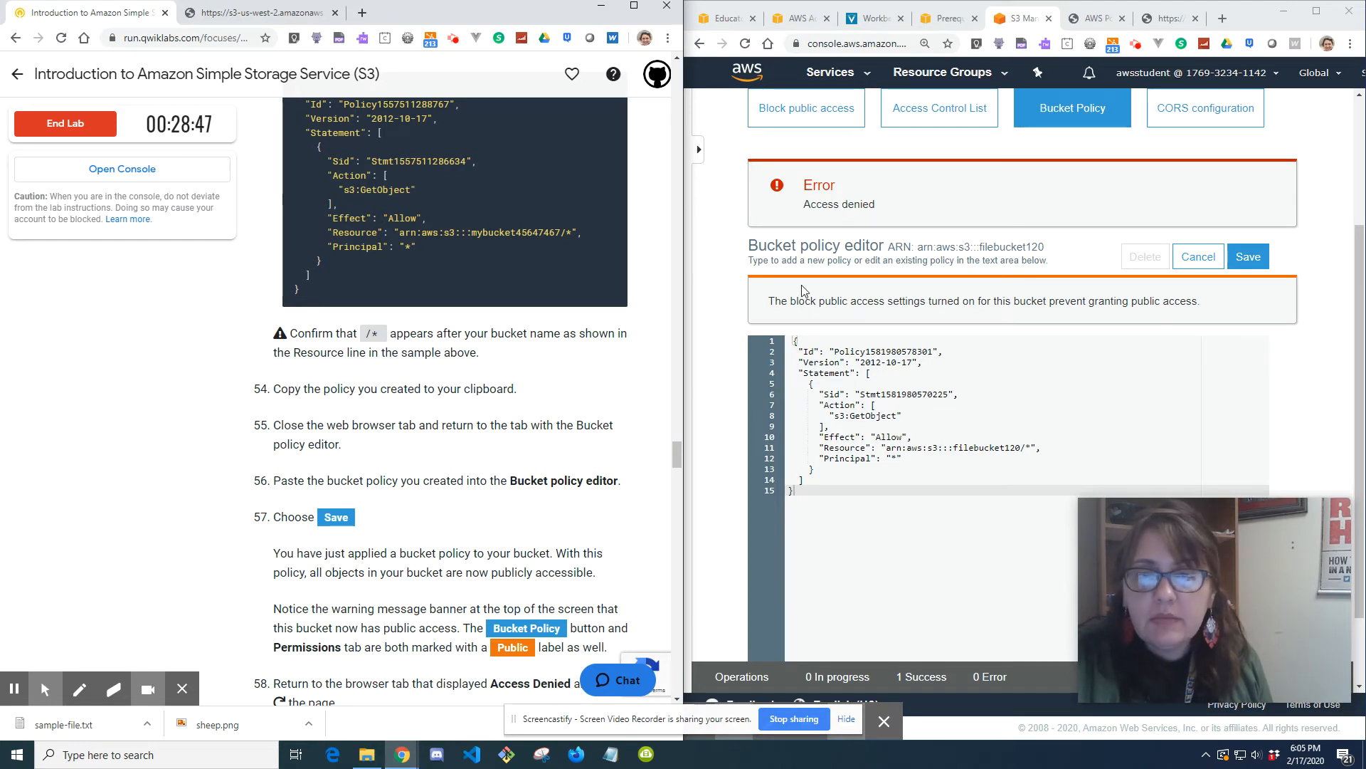
drag(769, 300, 1212, 314)
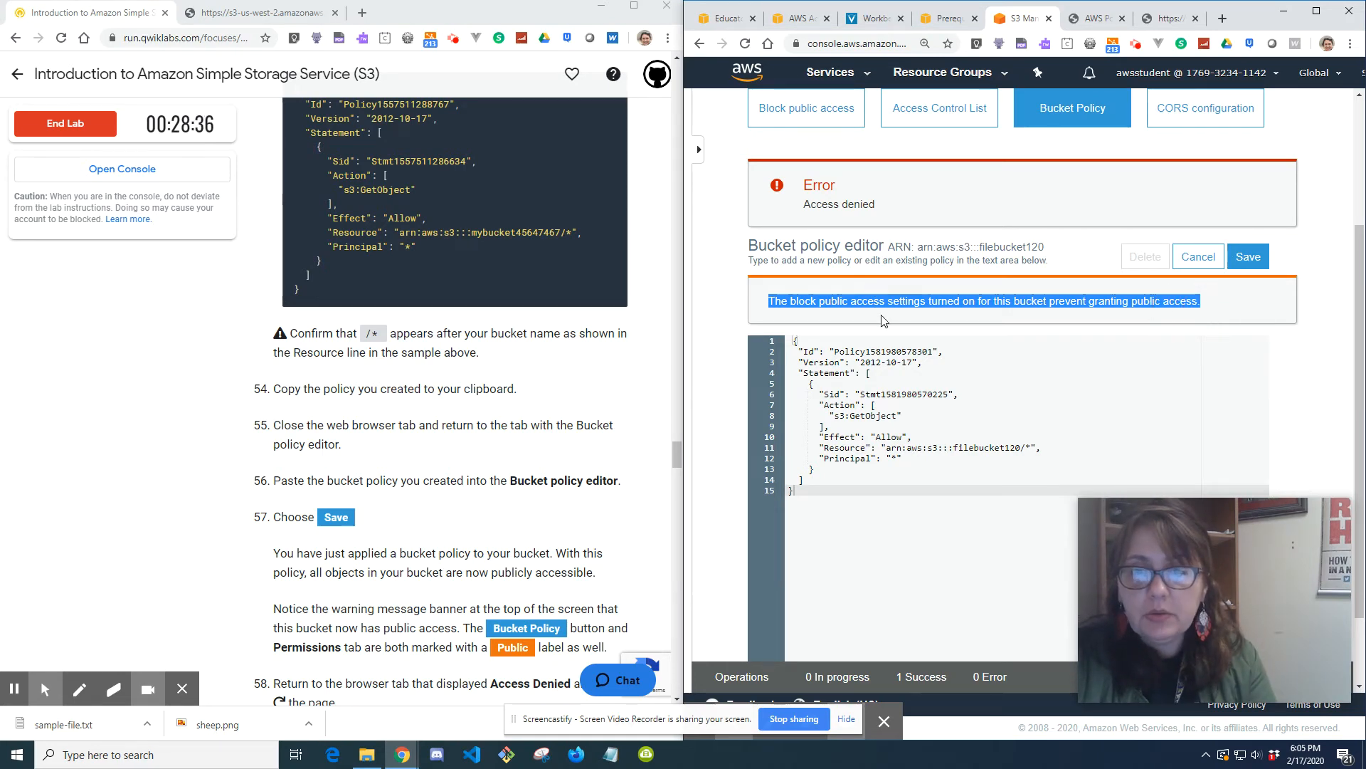
scroll(883, 320, up, 1)
click(874, 372)
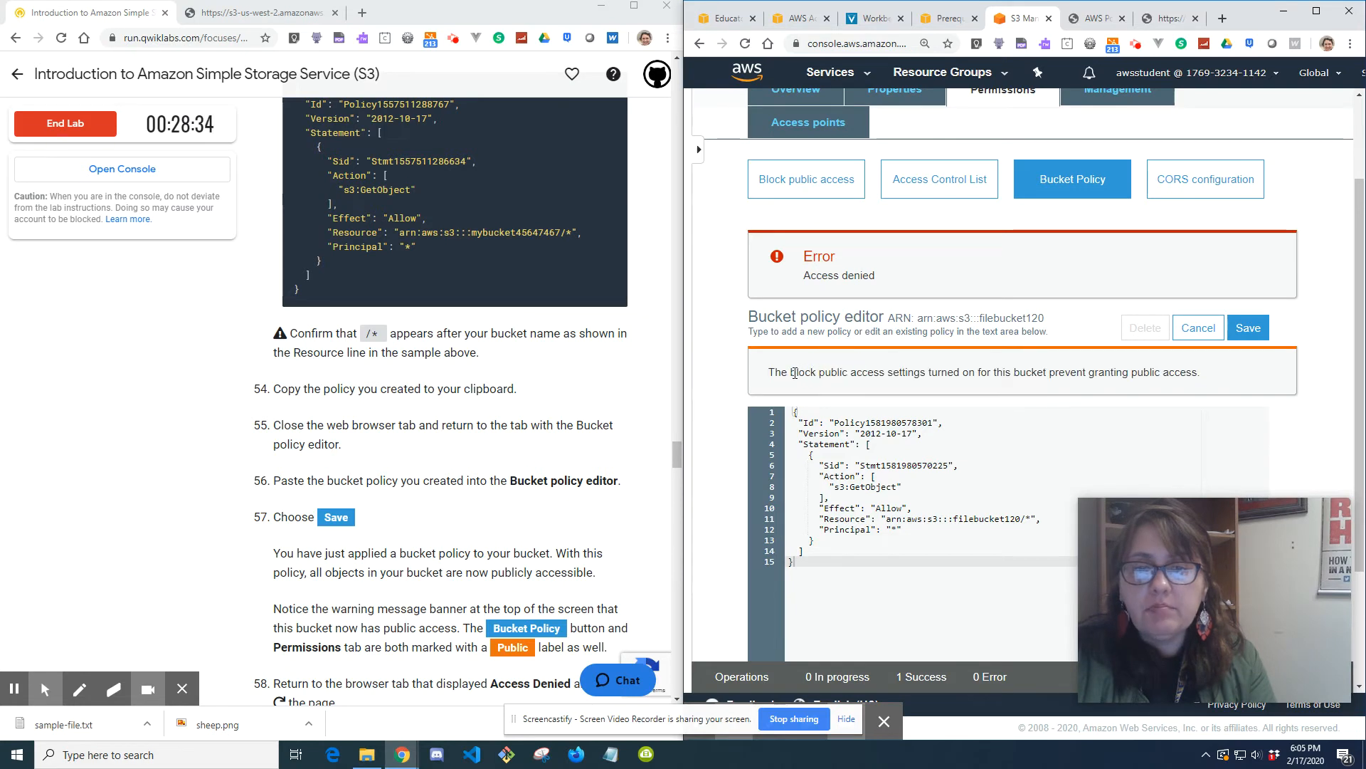
drag(793, 373, 882, 370)
click(773, 372)
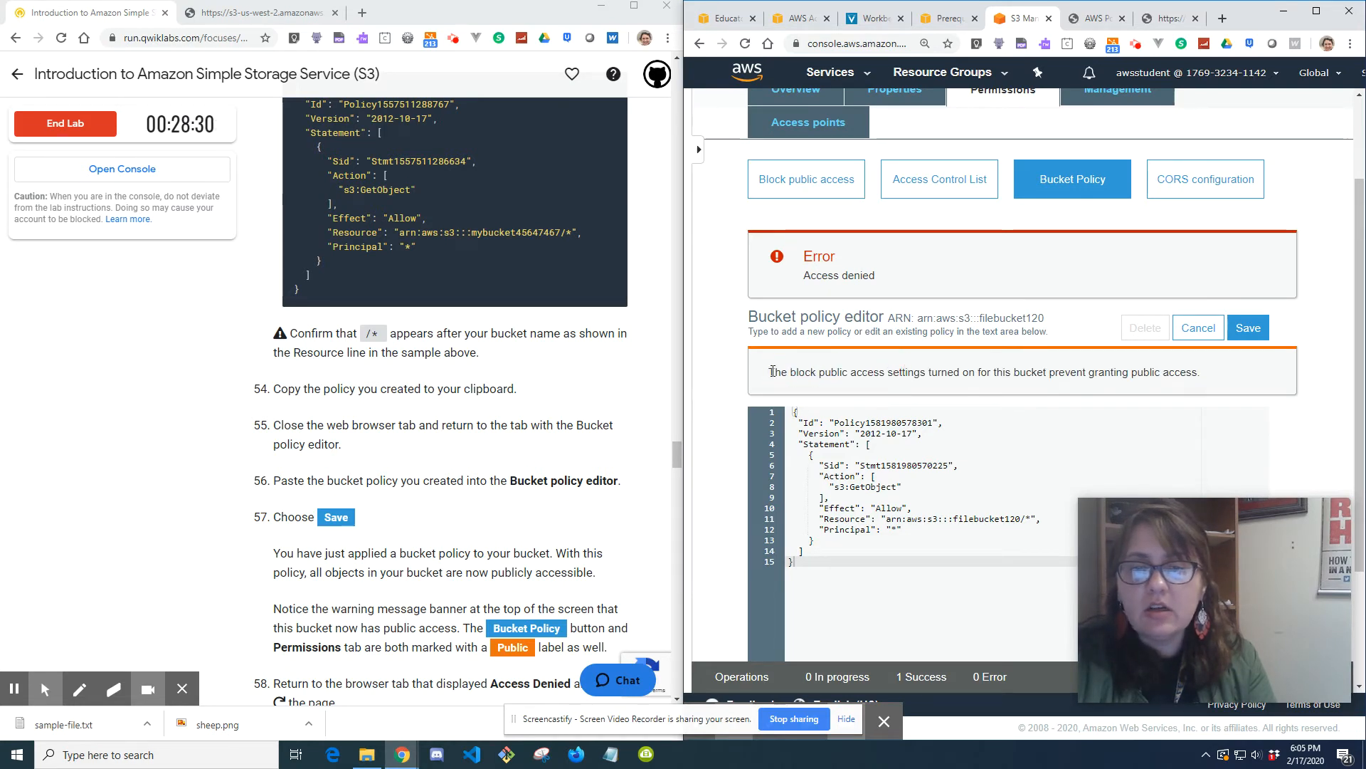
drag(772, 372, 1230, 382)
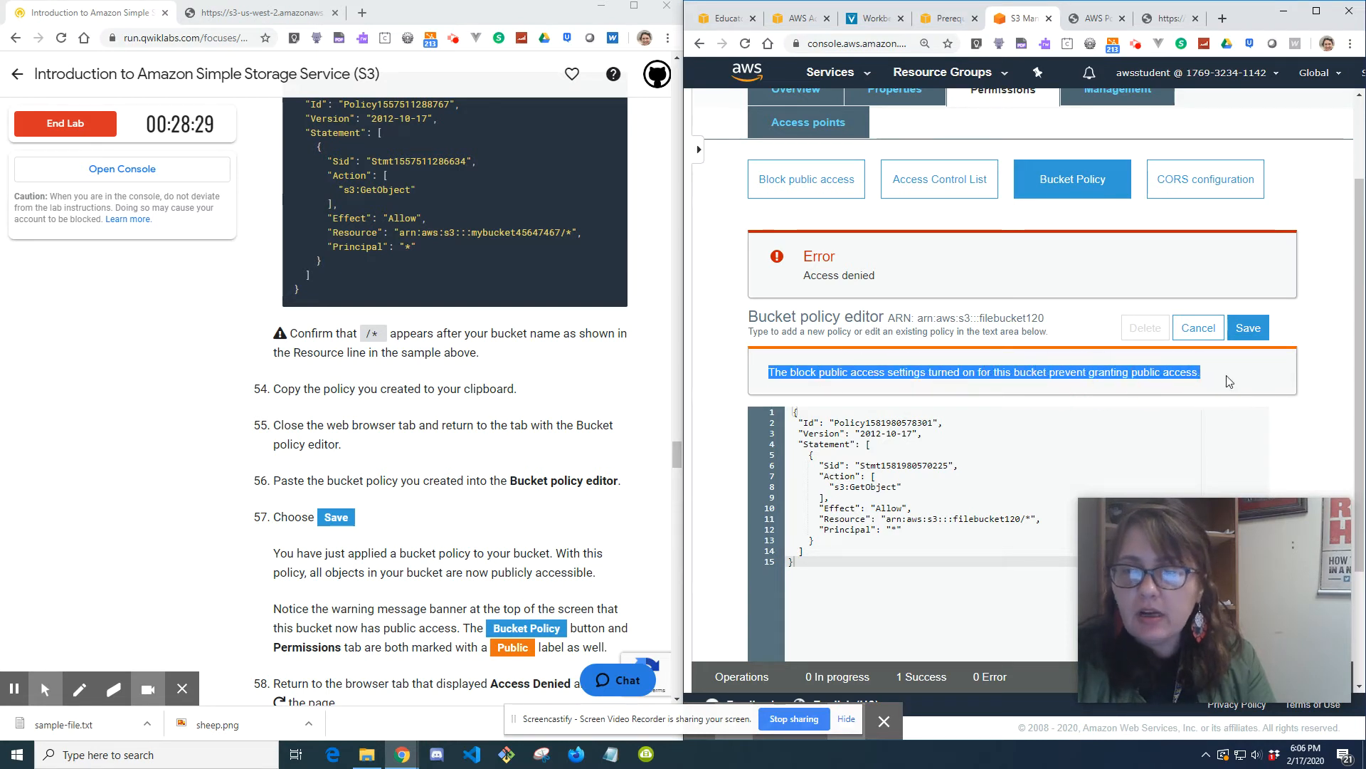
drag(876, 368, 795, 375)
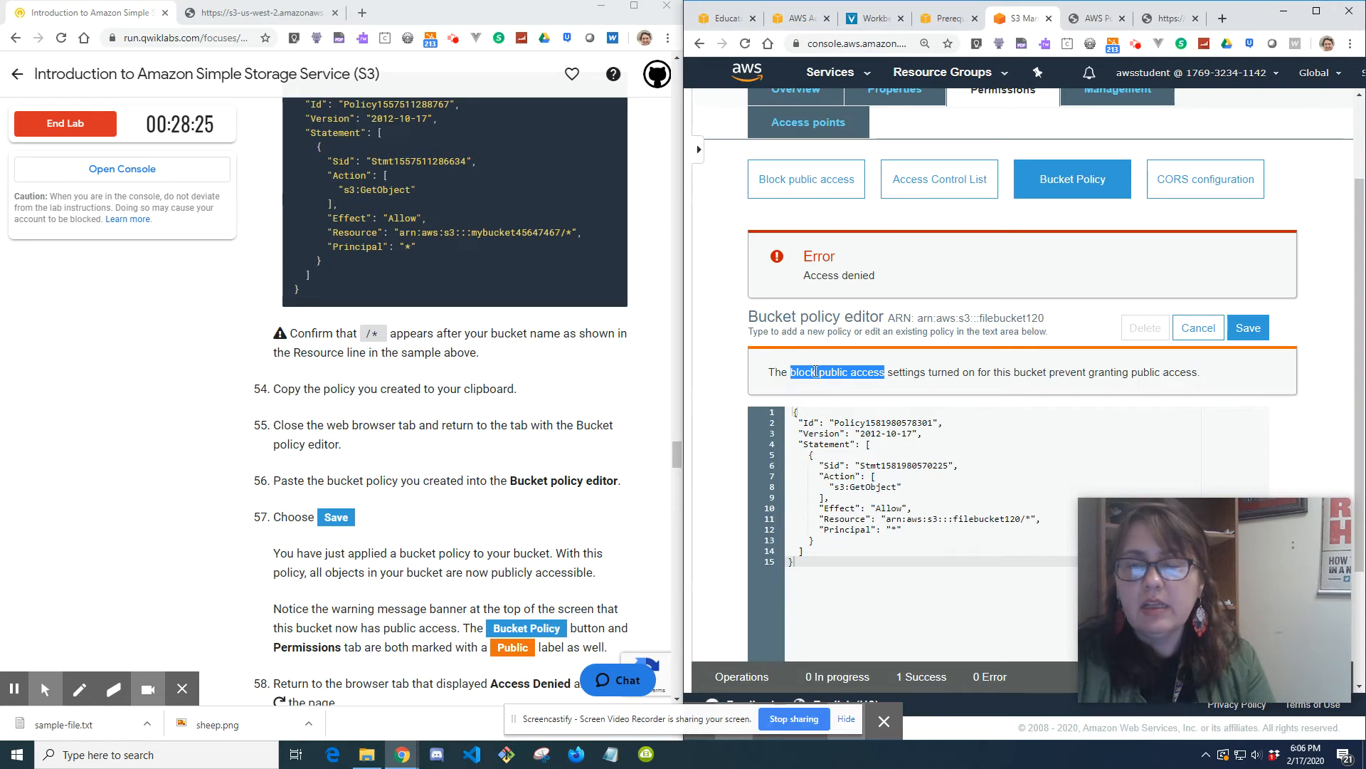
click(1178, 387)
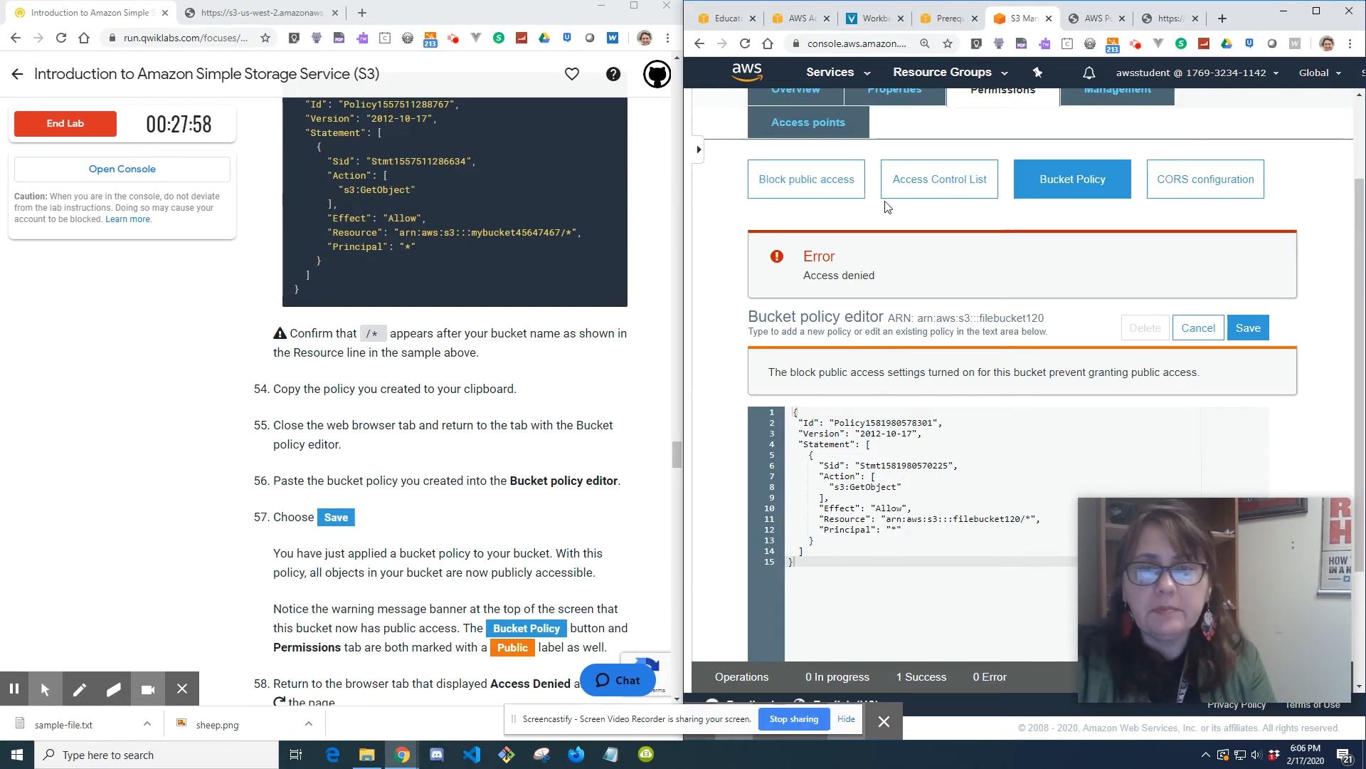
- Turn off Block all public access and its sub-settings for filebucket120, save, and approve the change by entering "confirm"
click(813, 181)
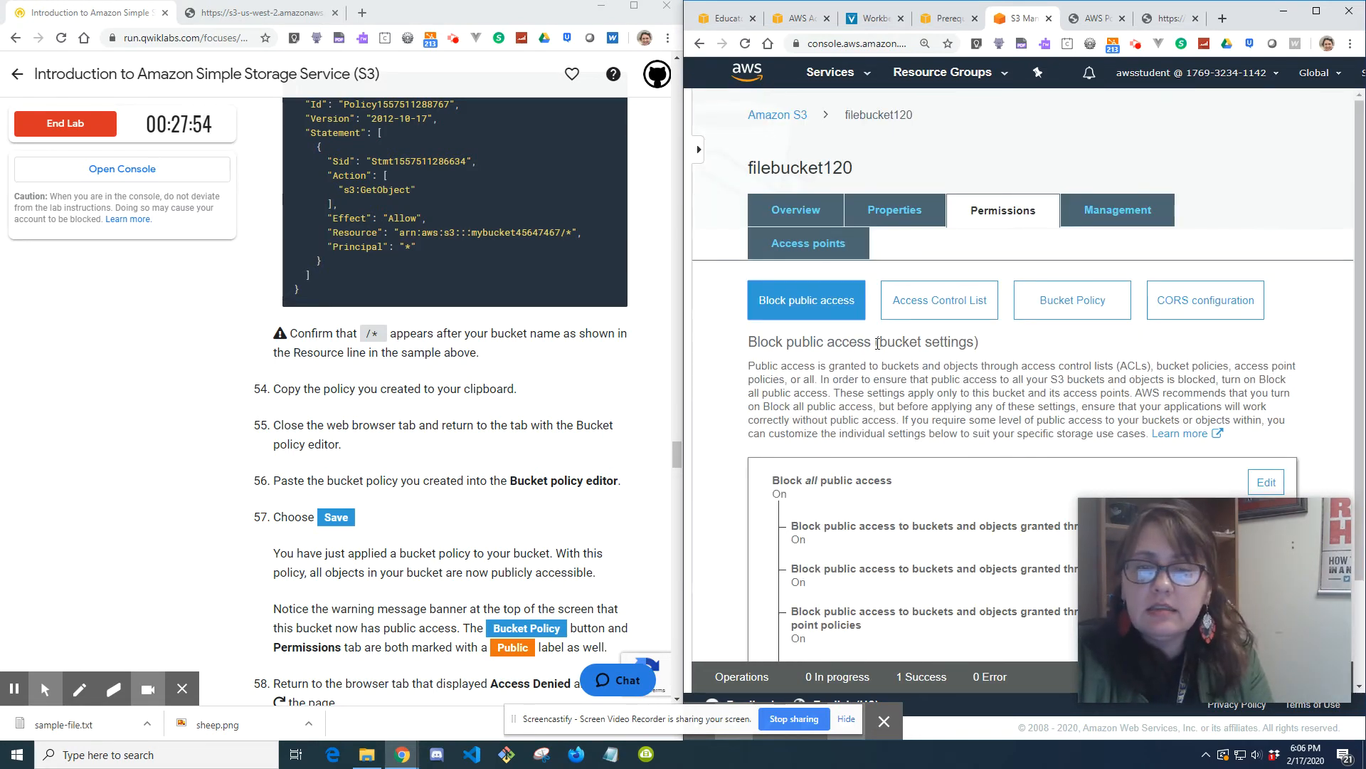
scroll(774, 354, down, 2)
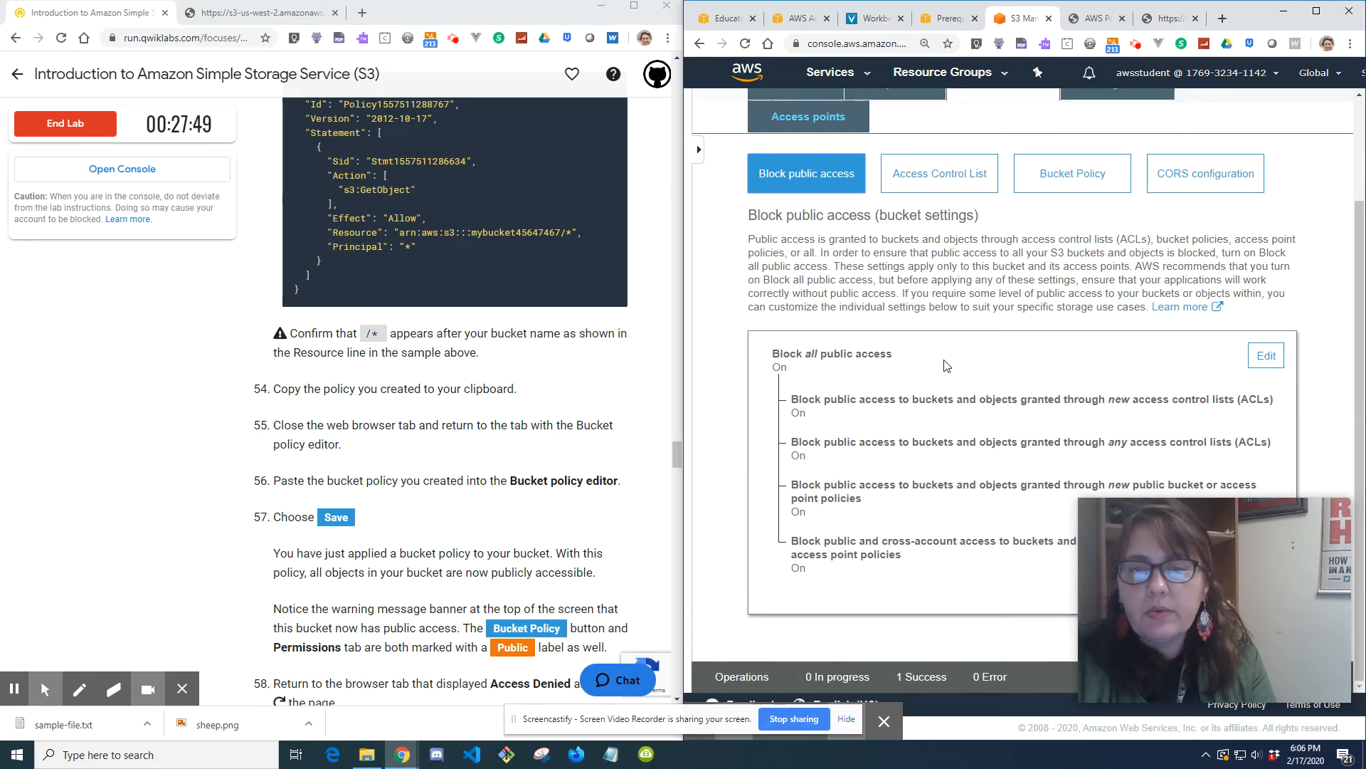
click(1270, 358)
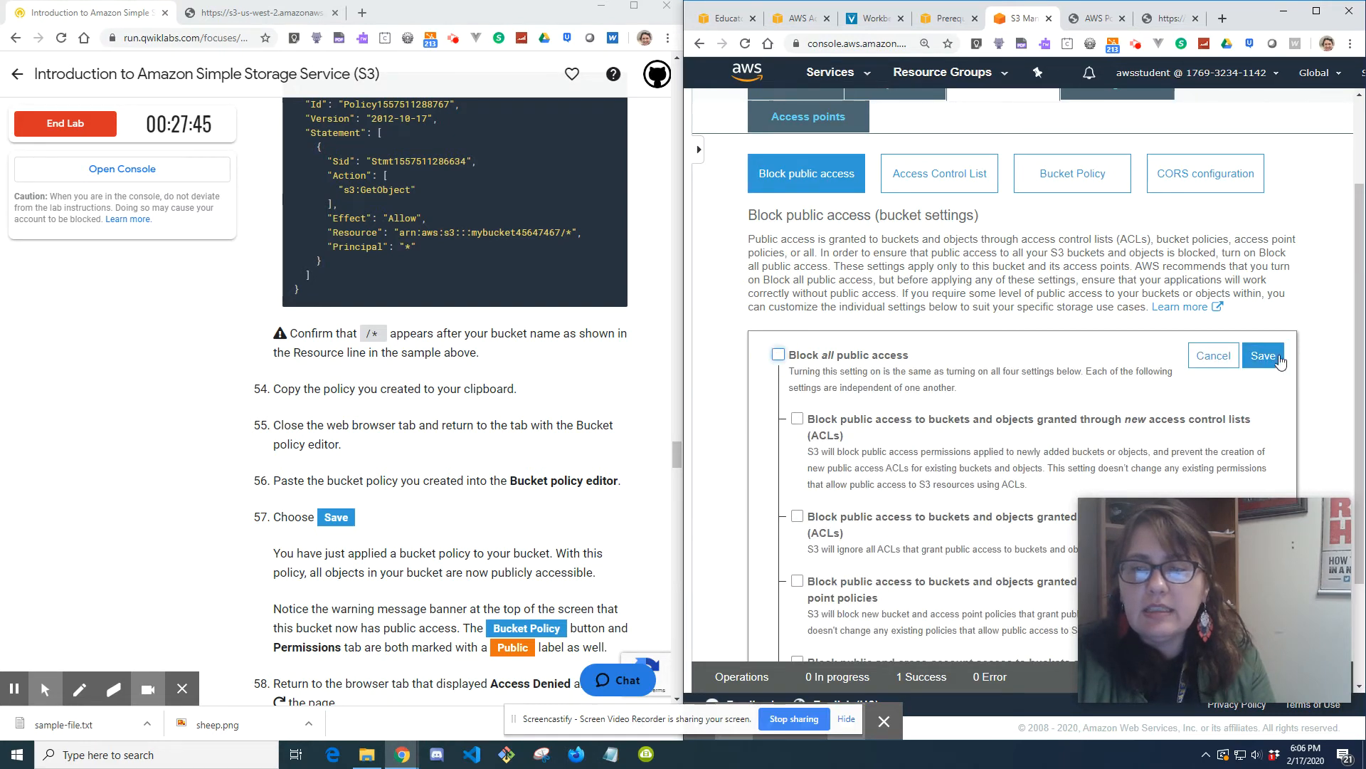
click(1271, 356)
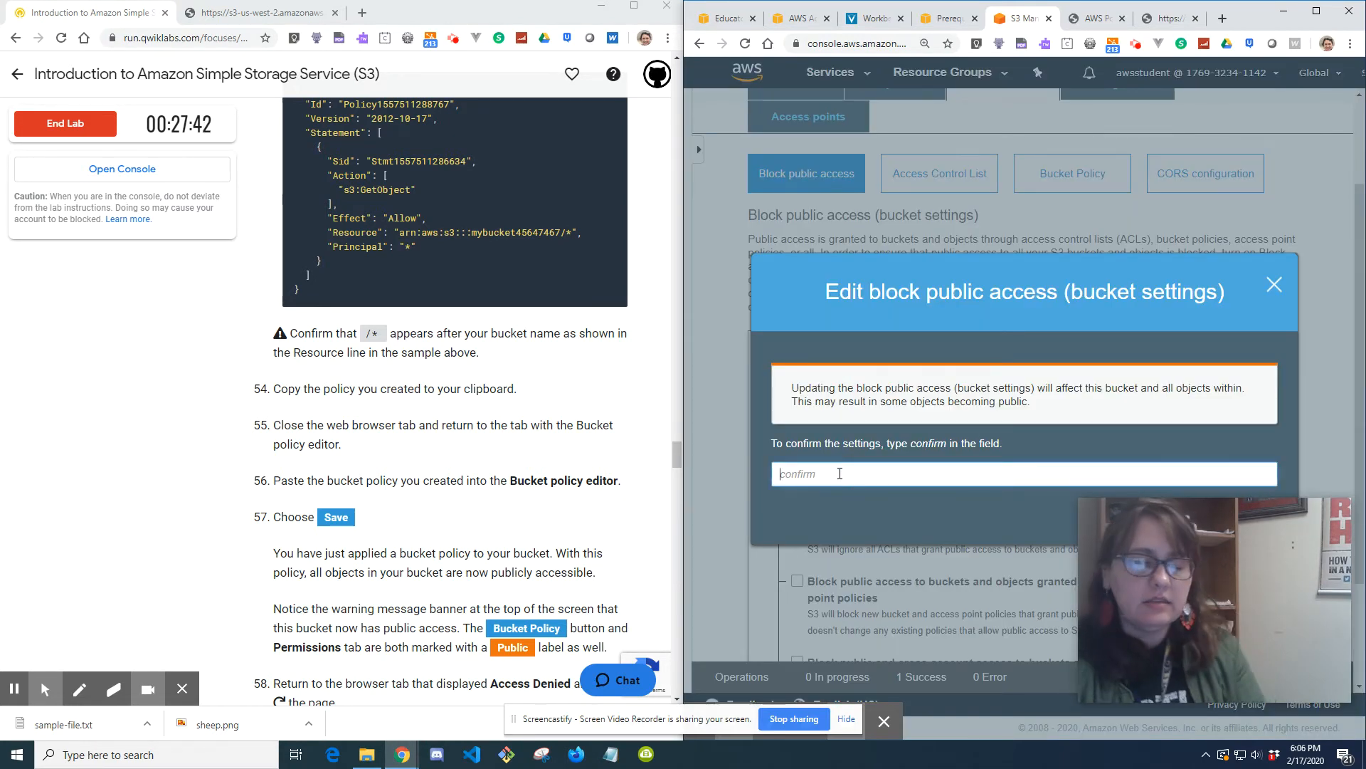
text(confirm)
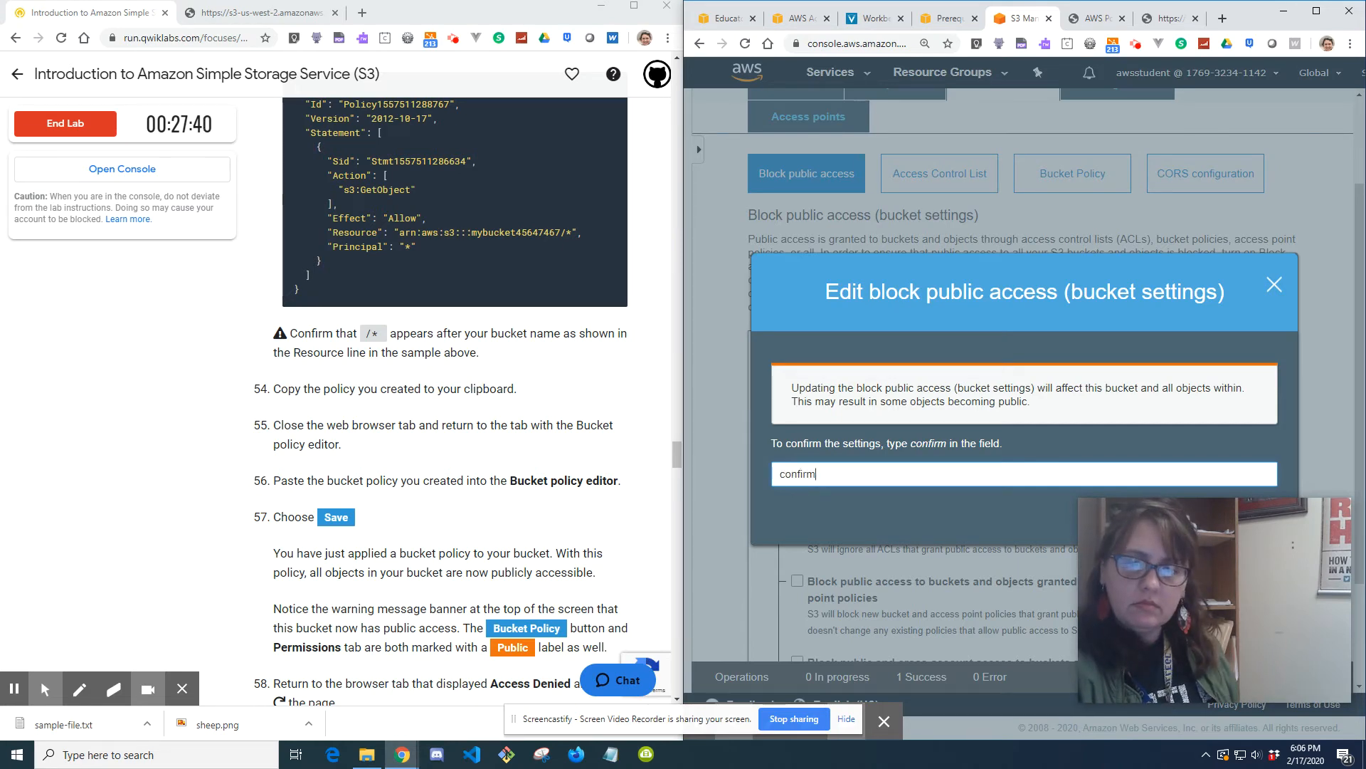
drag(1223, 510, 1220, 595)
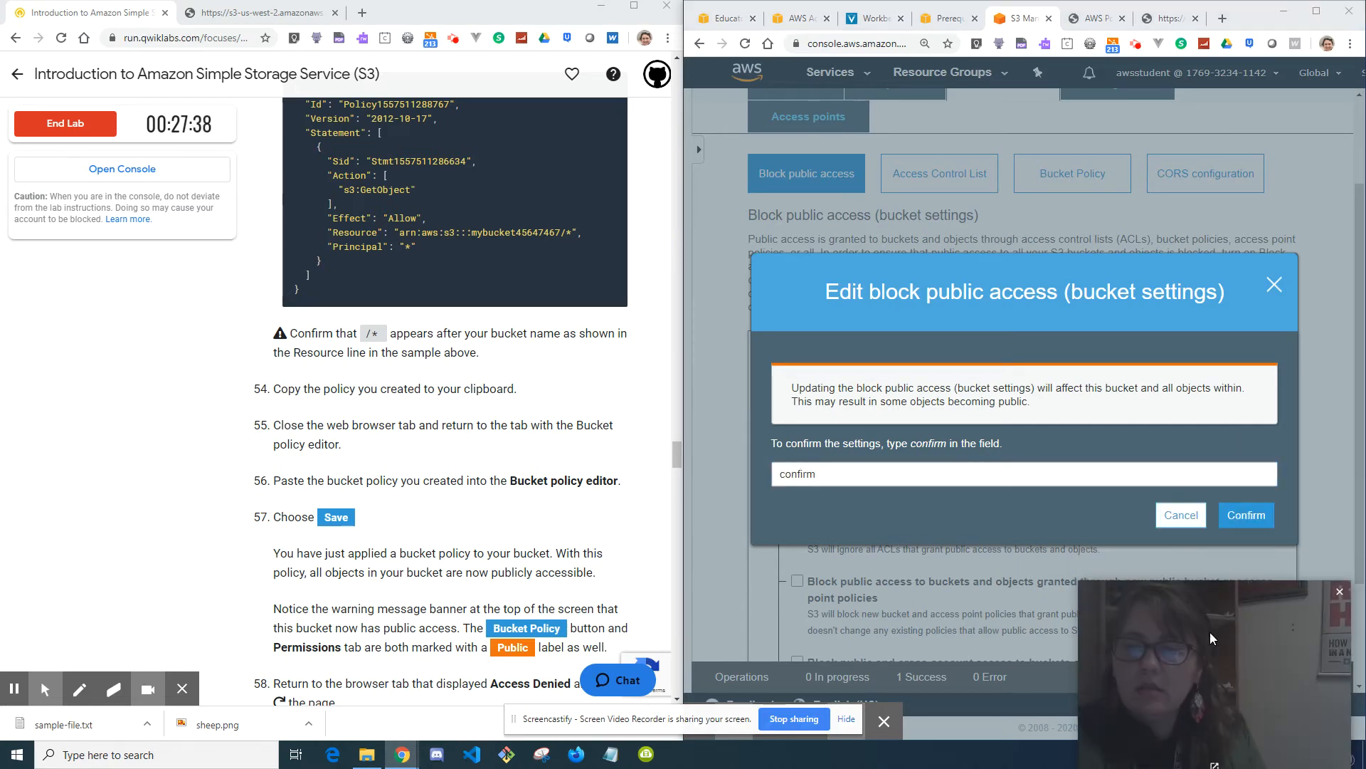
click(1251, 527)
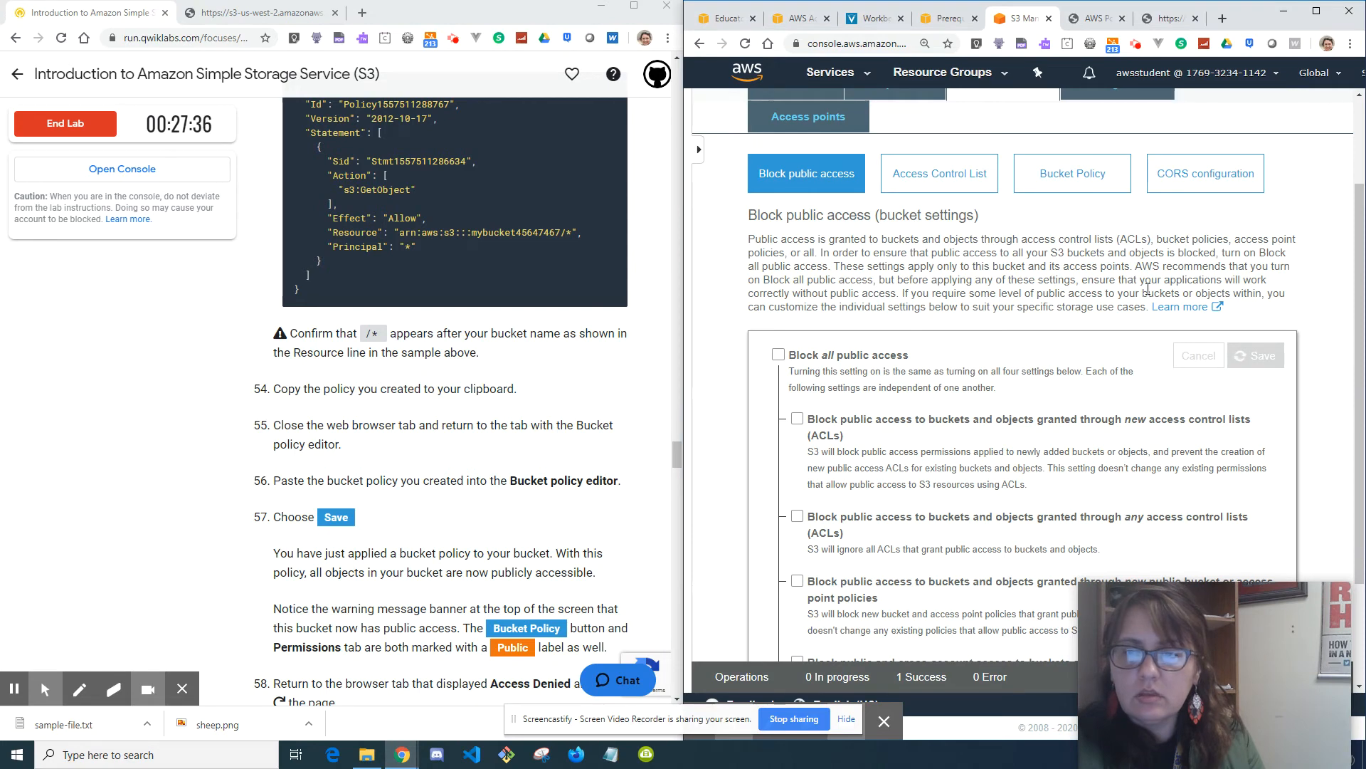
- Paste the generated policy granting s3:GetObject to everyone into filebucket120's bucket policy editor and save it
click(1072, 173)
right_click(914, 309)
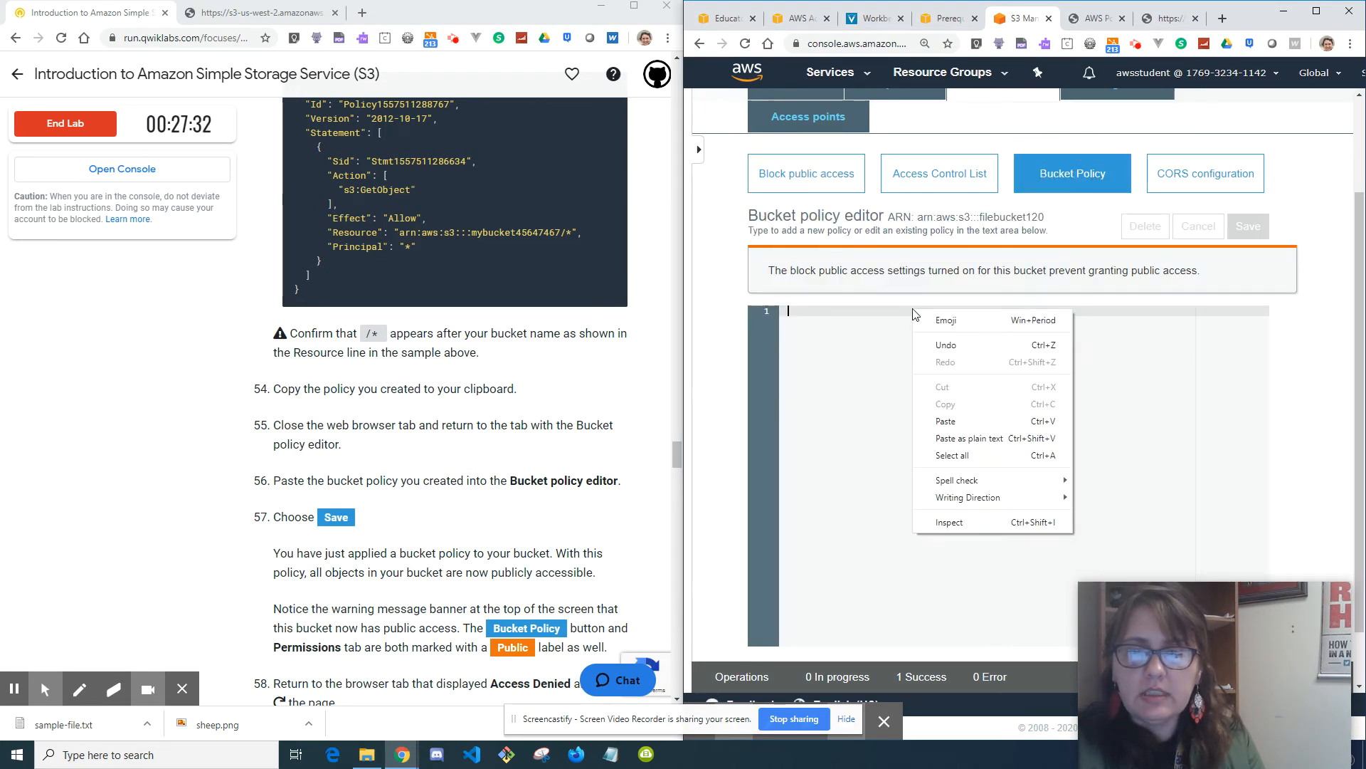
click(960, 417)
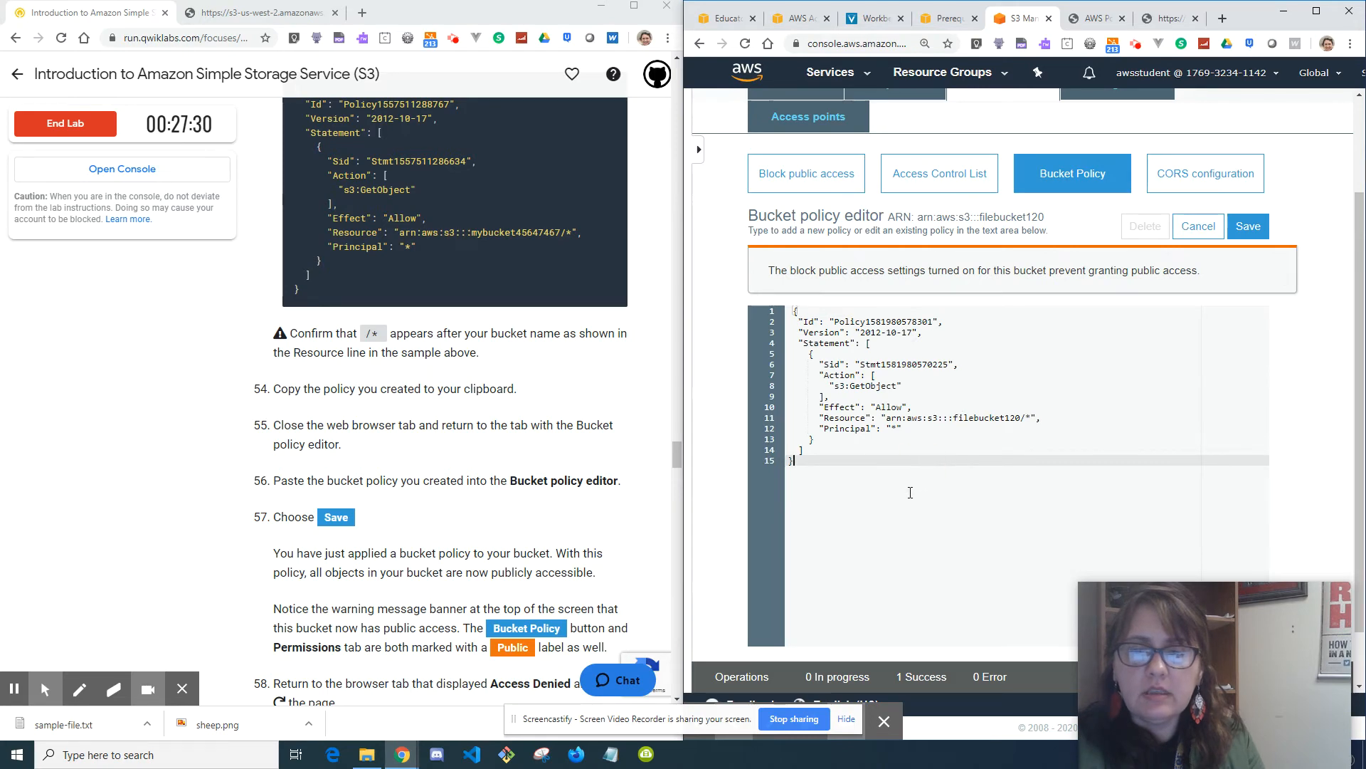
scroll(910, 493, down, 1)
scroll(1067, 398, up, 2)
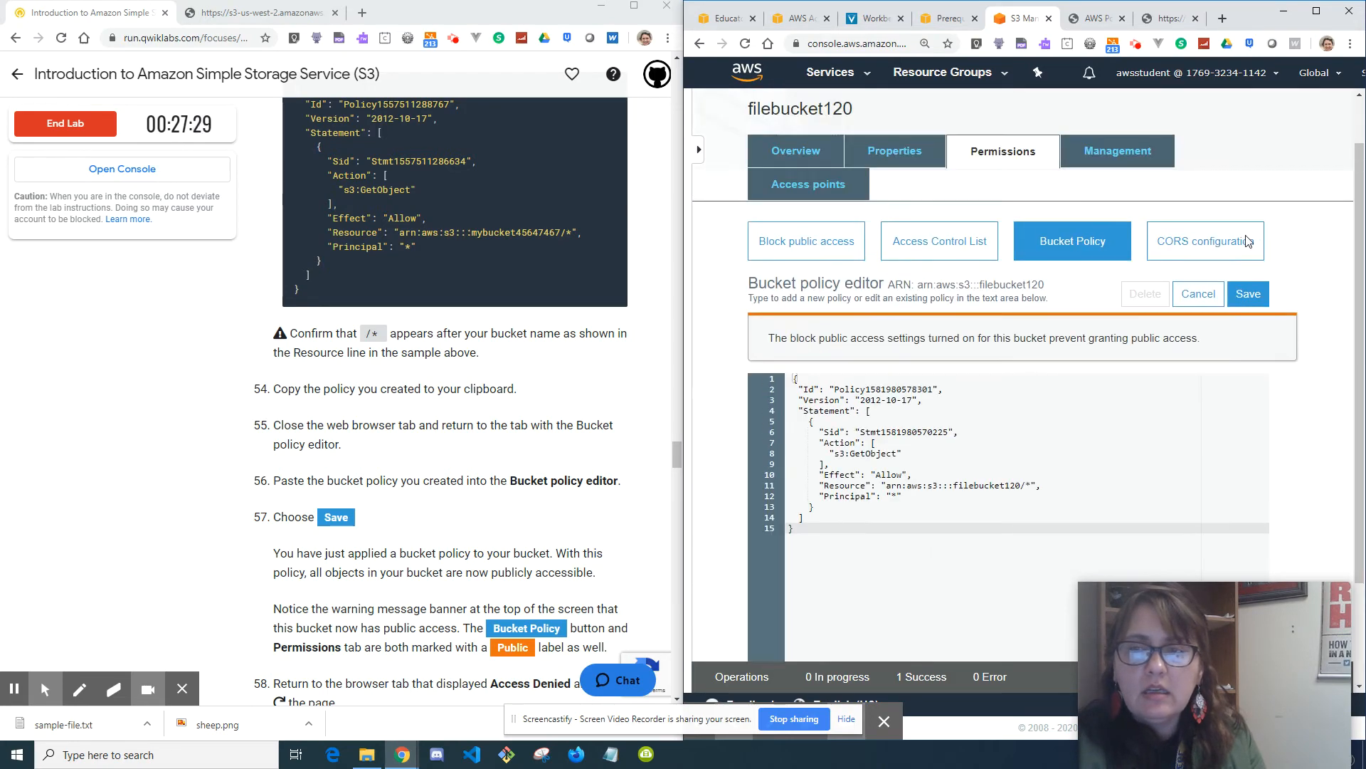
click(1250, 303)
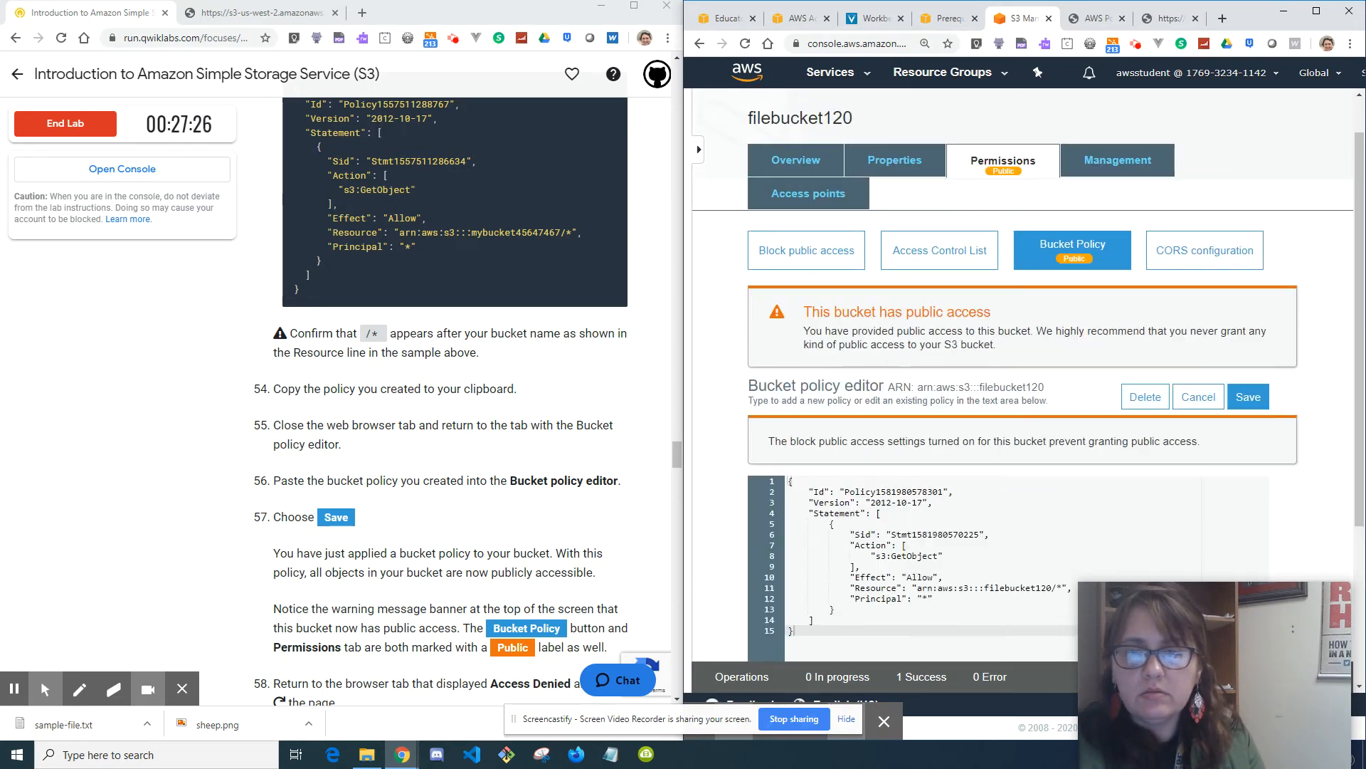
- Examine the public access warning on filebucket120's bucket policy page and read the lab's instructions after saving the policy
click(1010, 310)
click(998, 311)
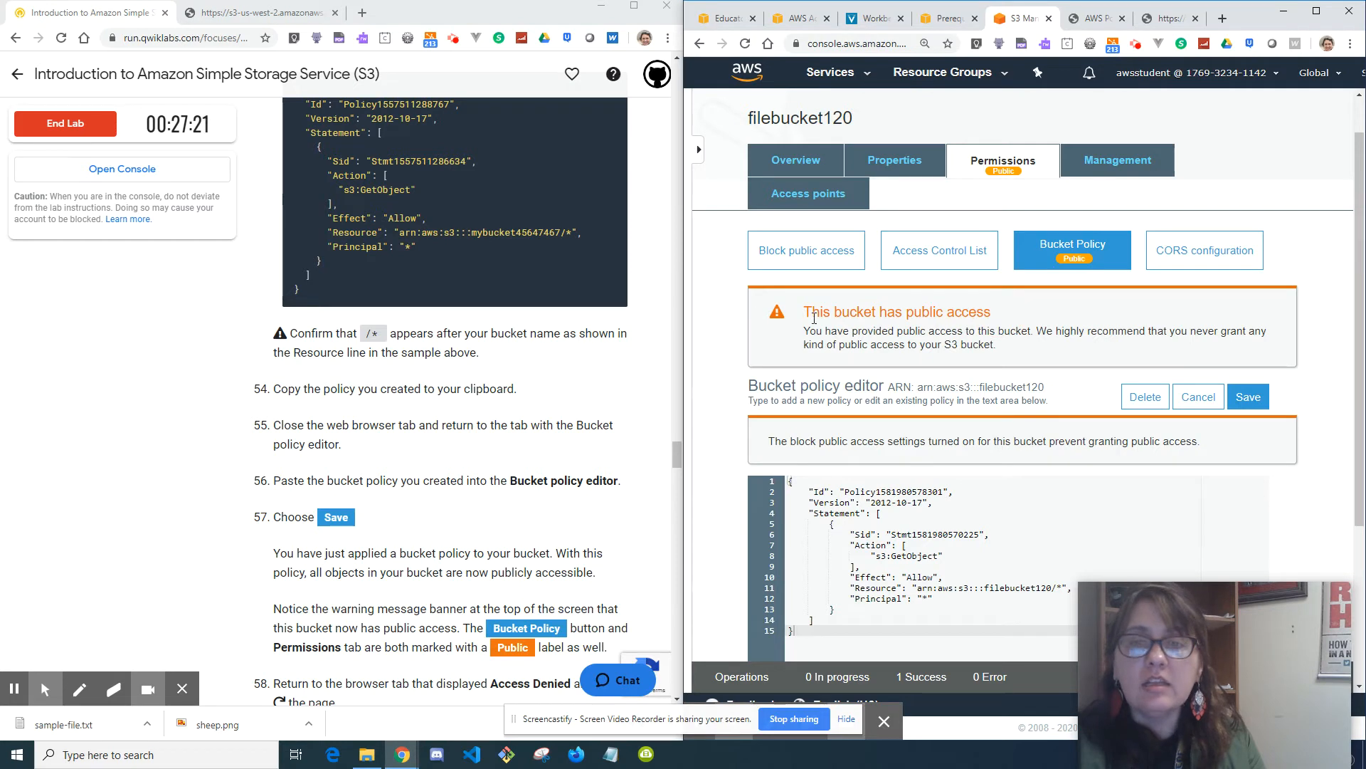
drag(809, 312, 992, 312)
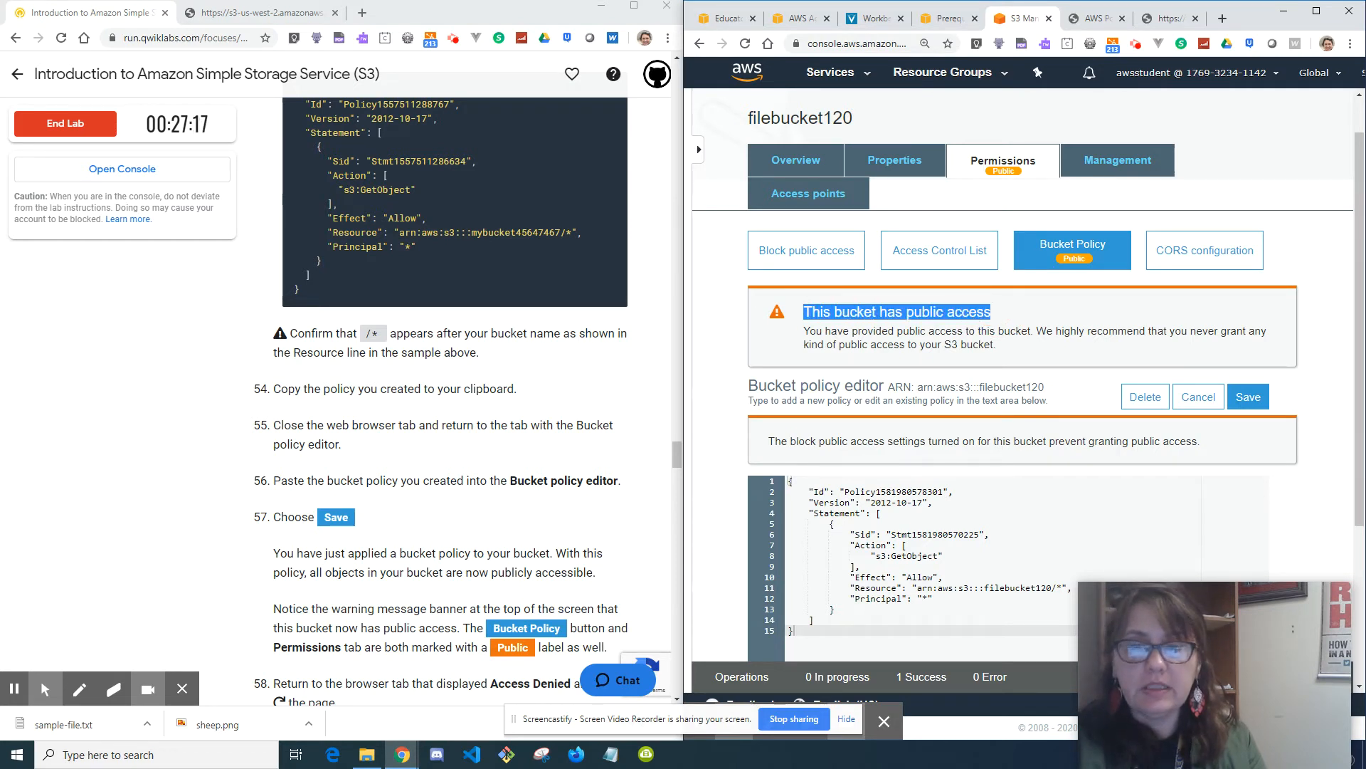
click(1019, 313)
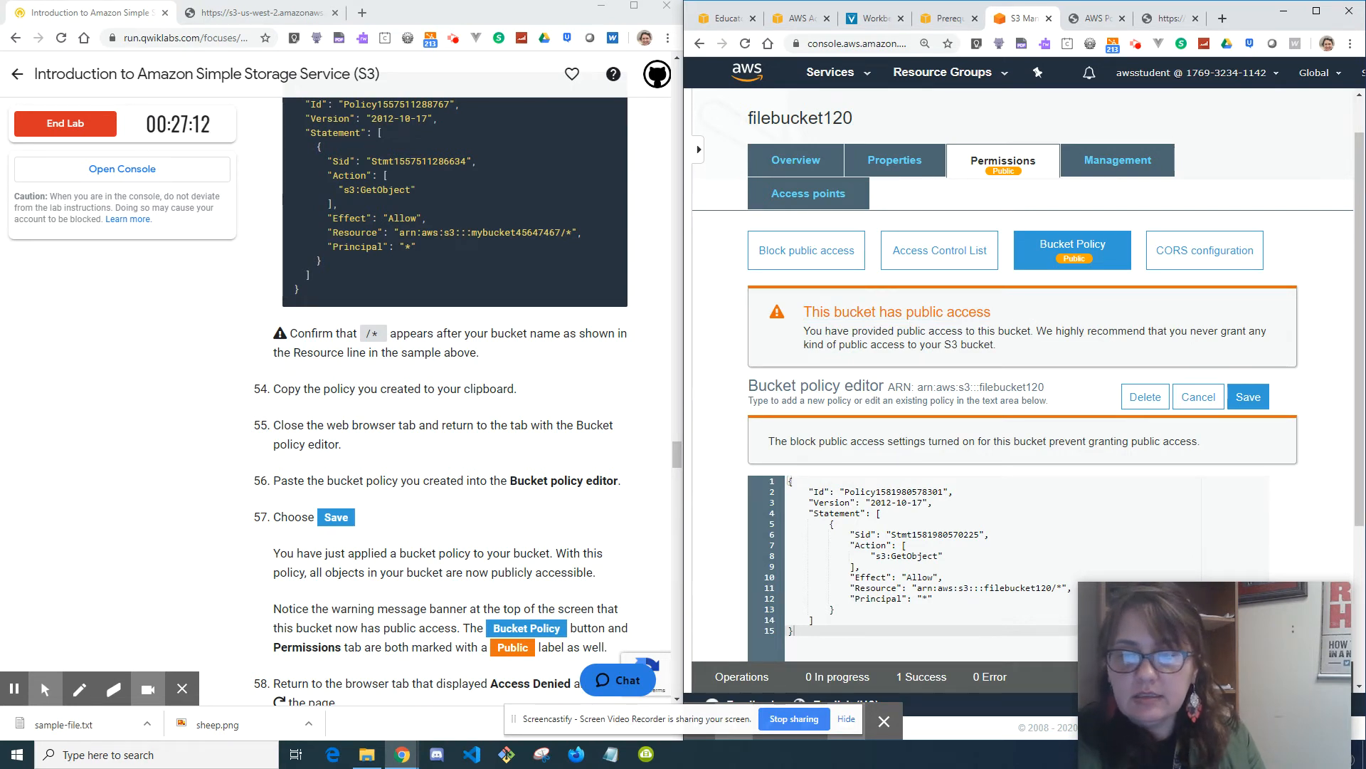
scroll(850, 354, down, 1)
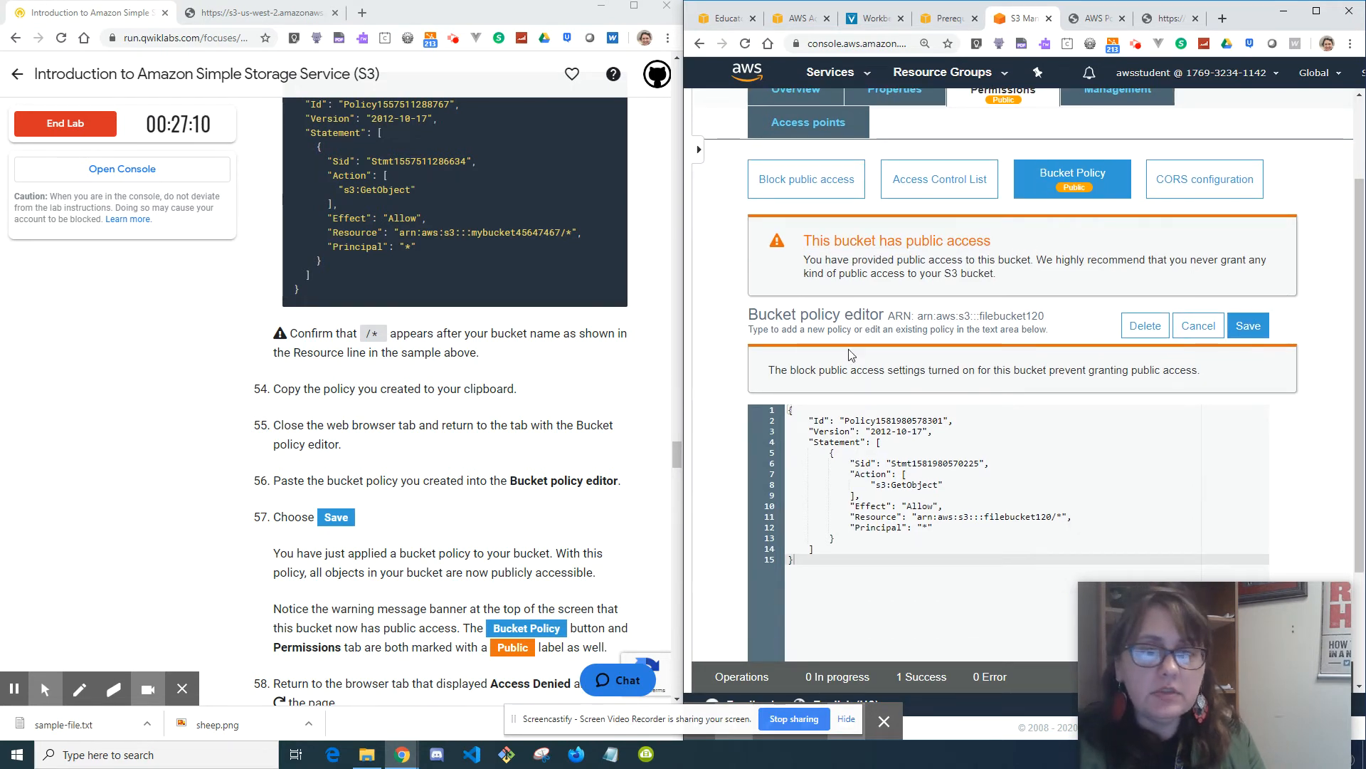
scroll(419, 502, down, 2)
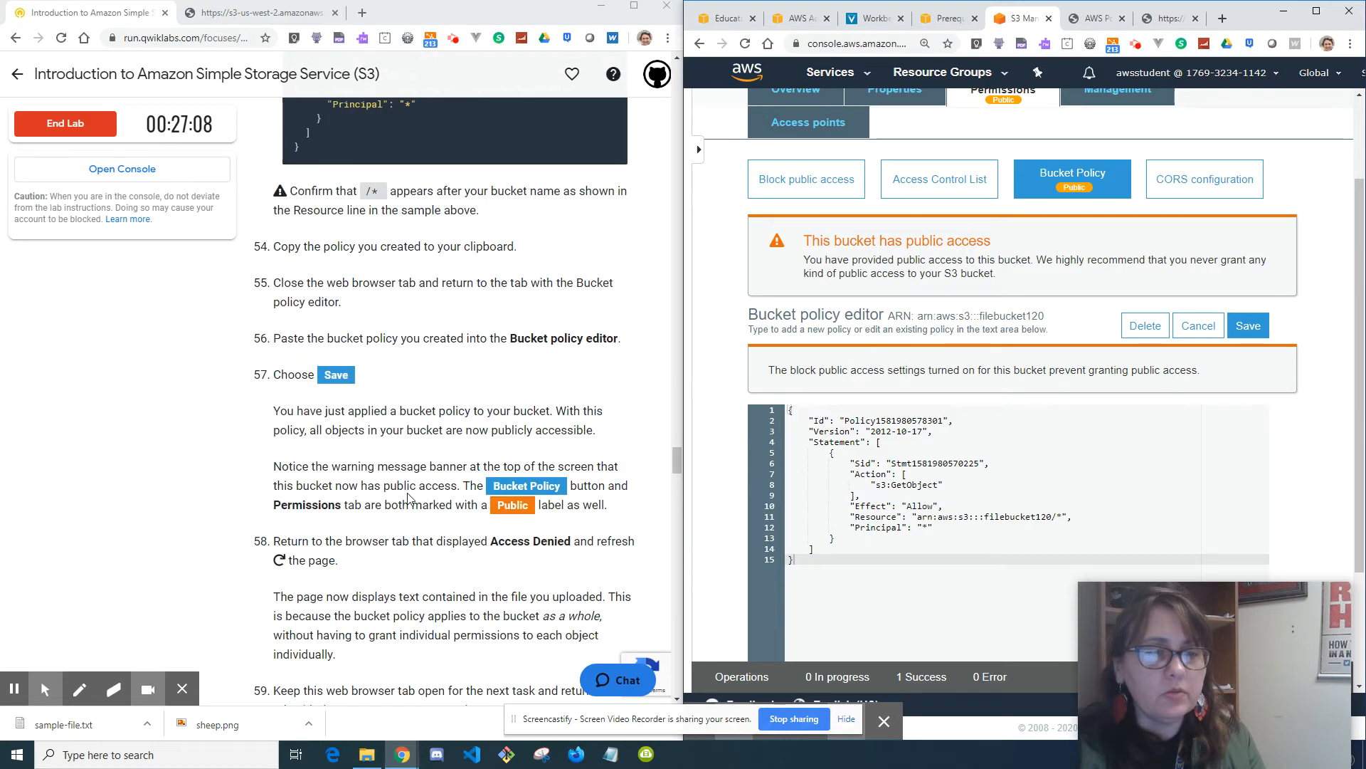
scroll(409, 498, down, 2)
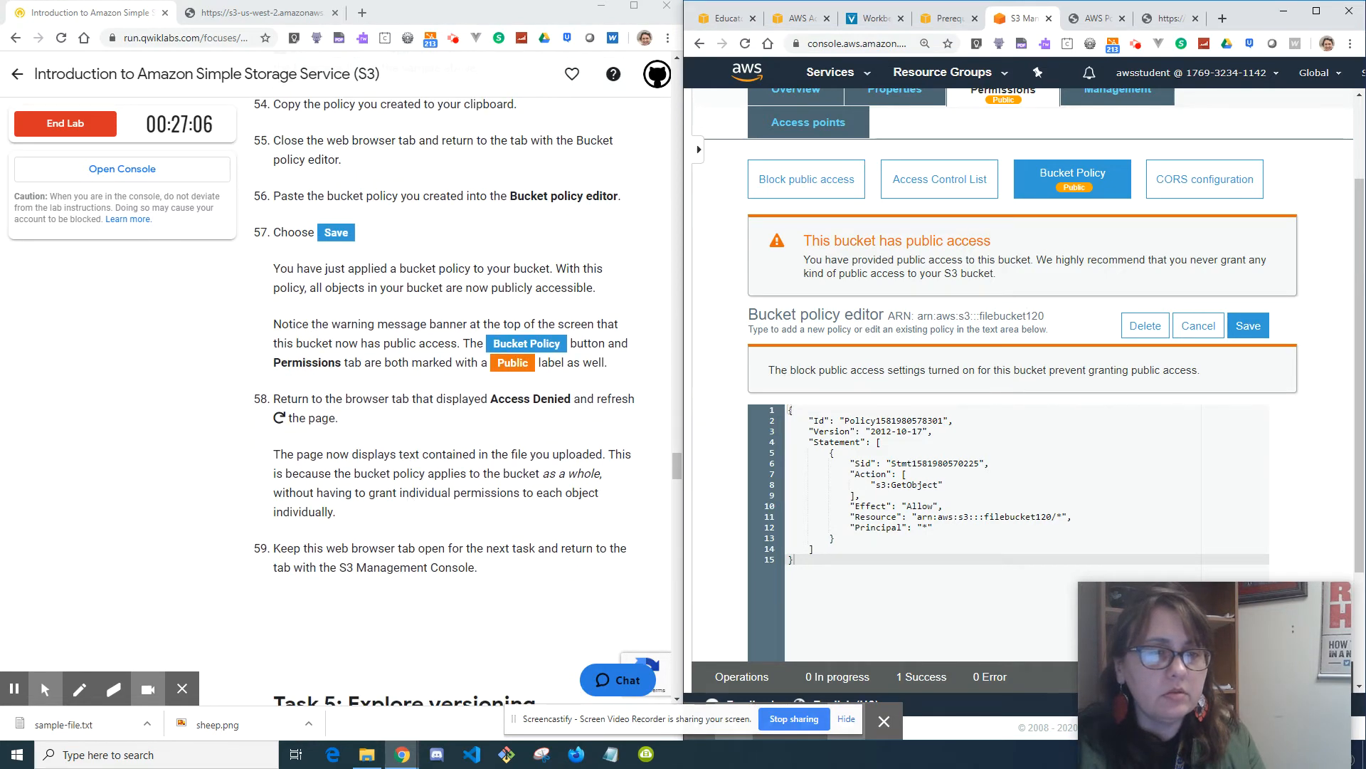
- Close the AWS Policy Generator page, reload the Access Denied page of the uploaded file, and check its text
click(1099, 22)
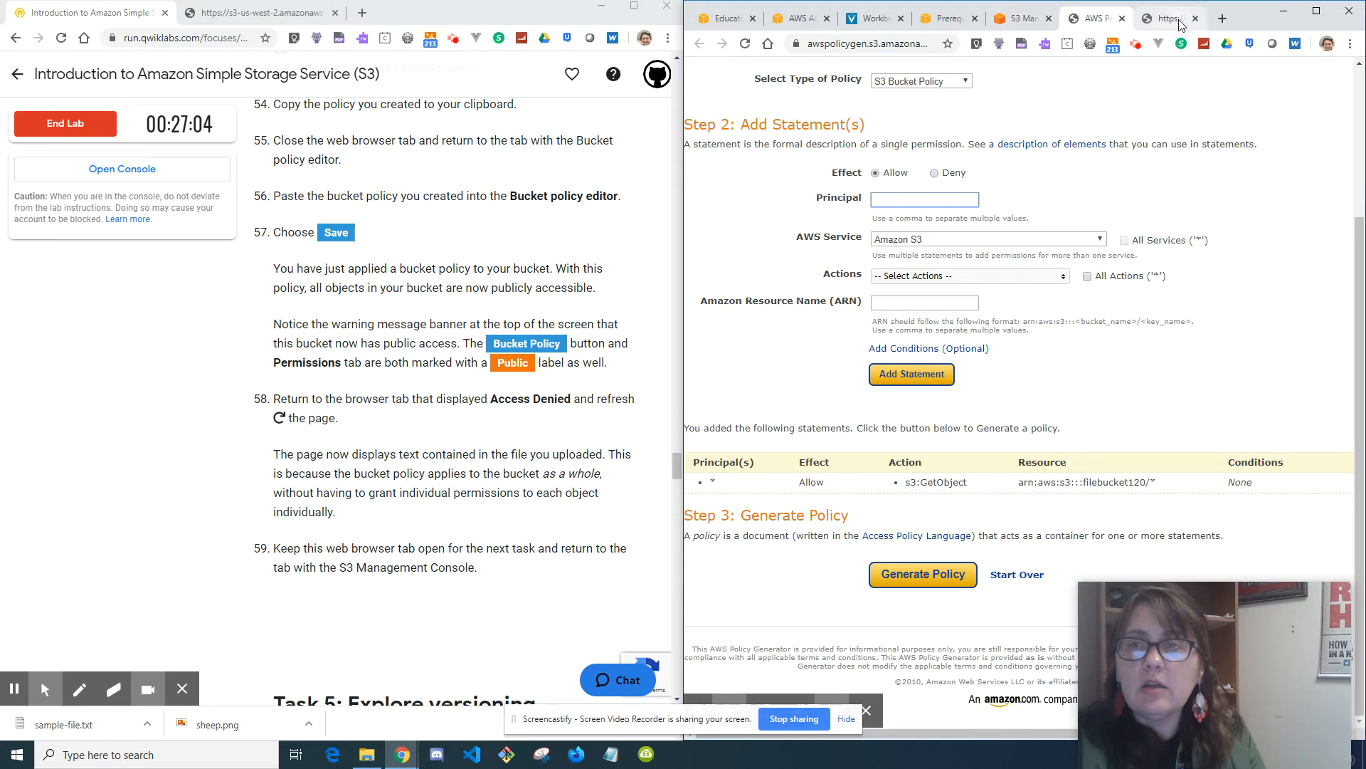
click(1123, 18)
click(1087, 21)
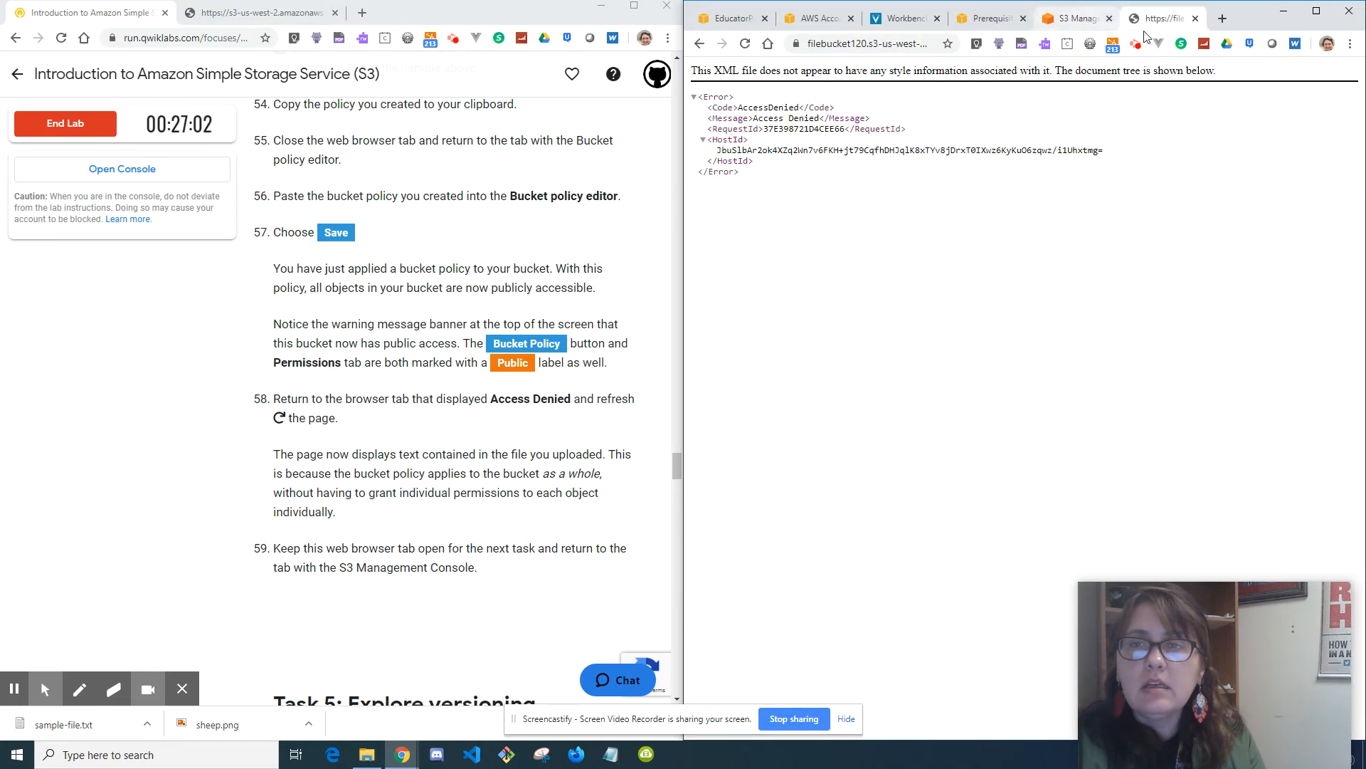
click(745, 44)
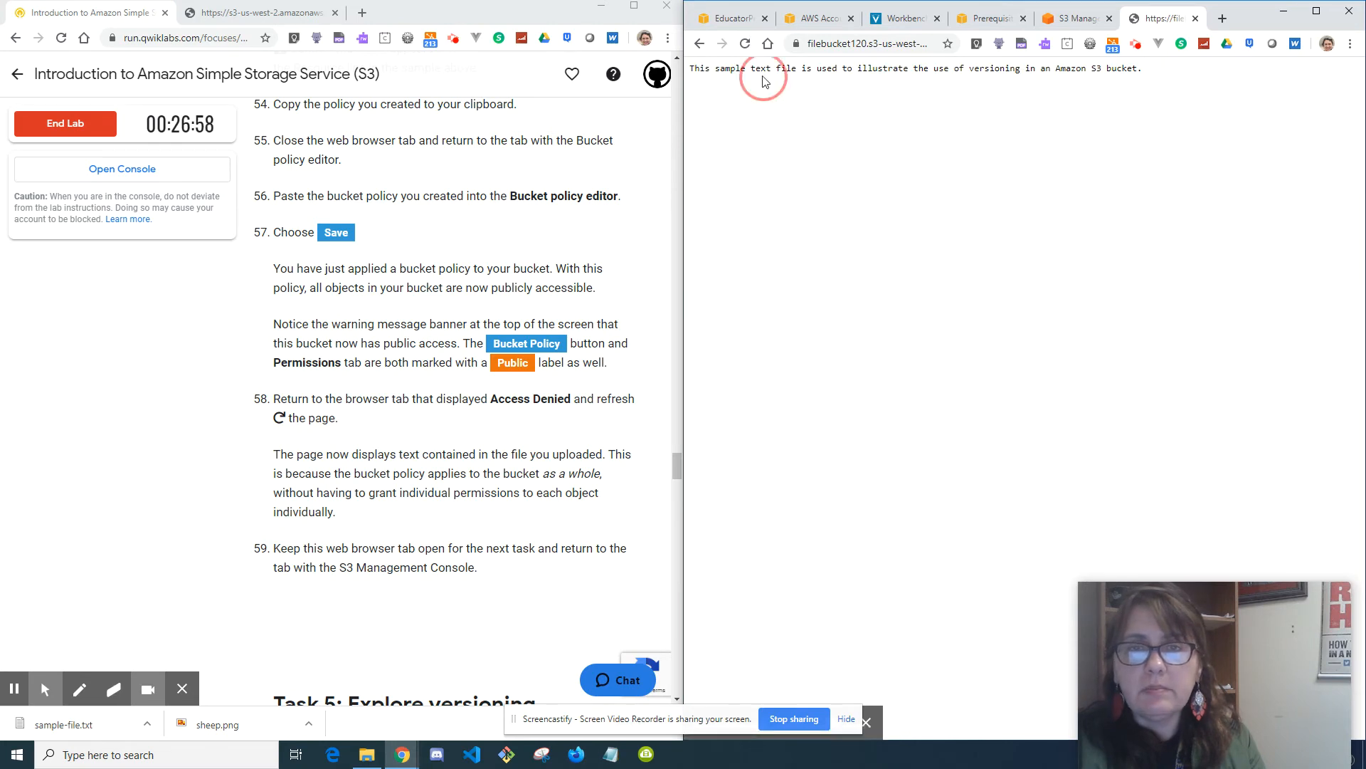
drag(775, 69, 1159, 79)
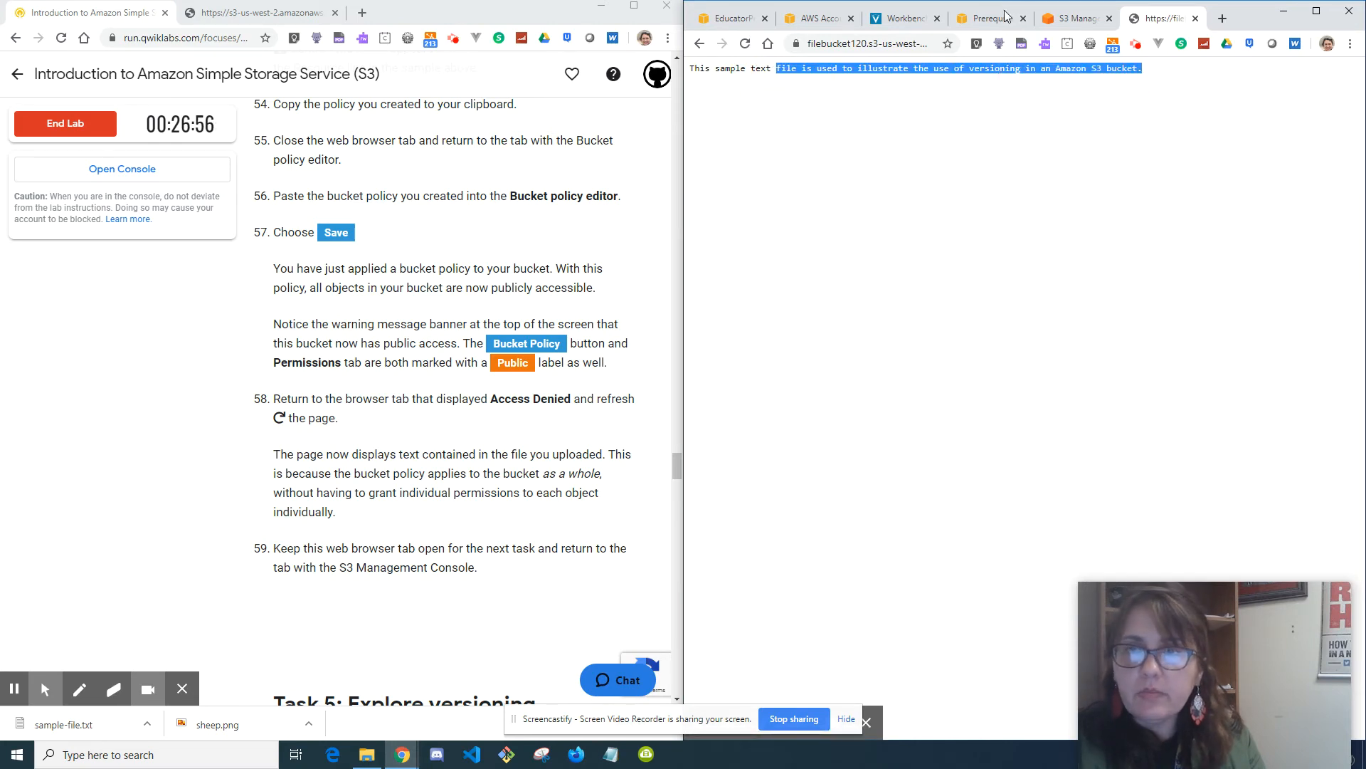
- Return to filebucket120 in the S3 Management Console and read the lab's Task 5 instructions on versioning
click(1082, 22)
scroll(539, 407, down, 6)
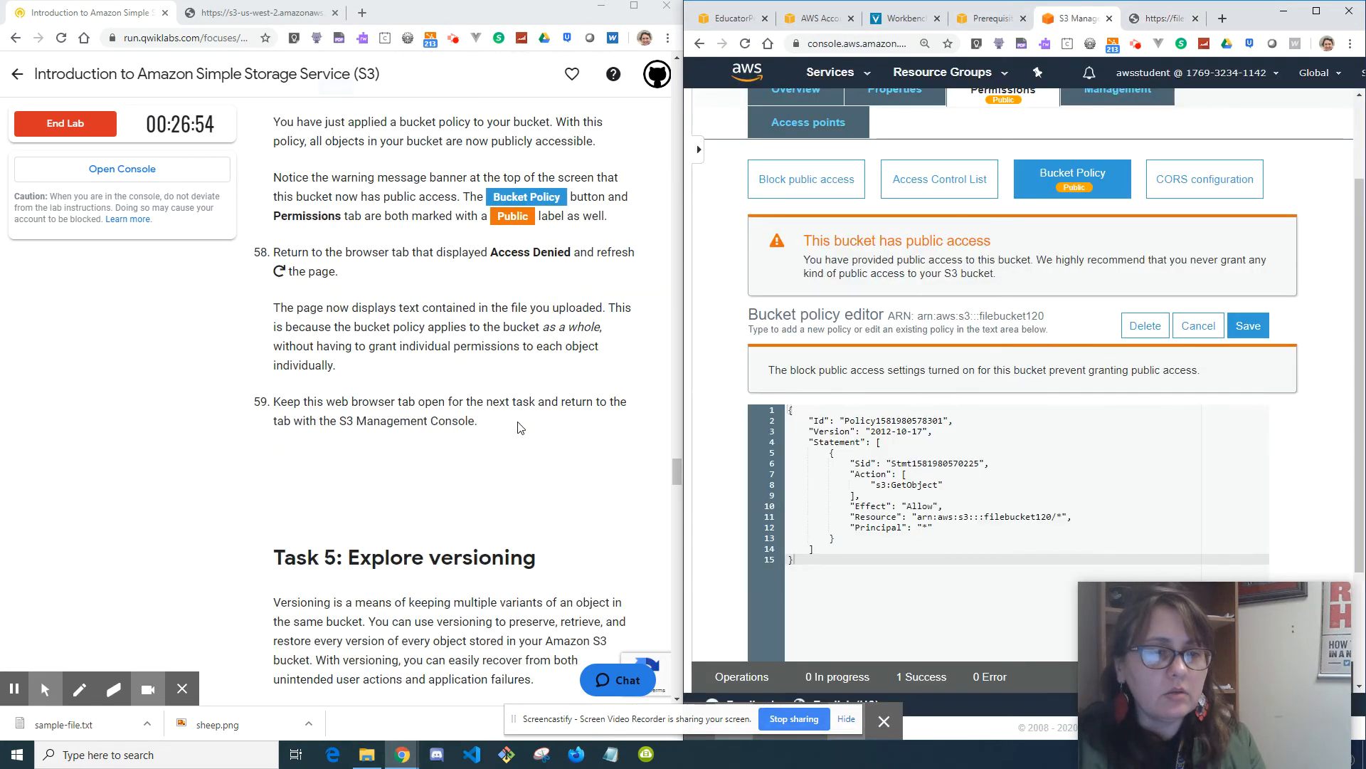
scroll(518, 427, down, 2)
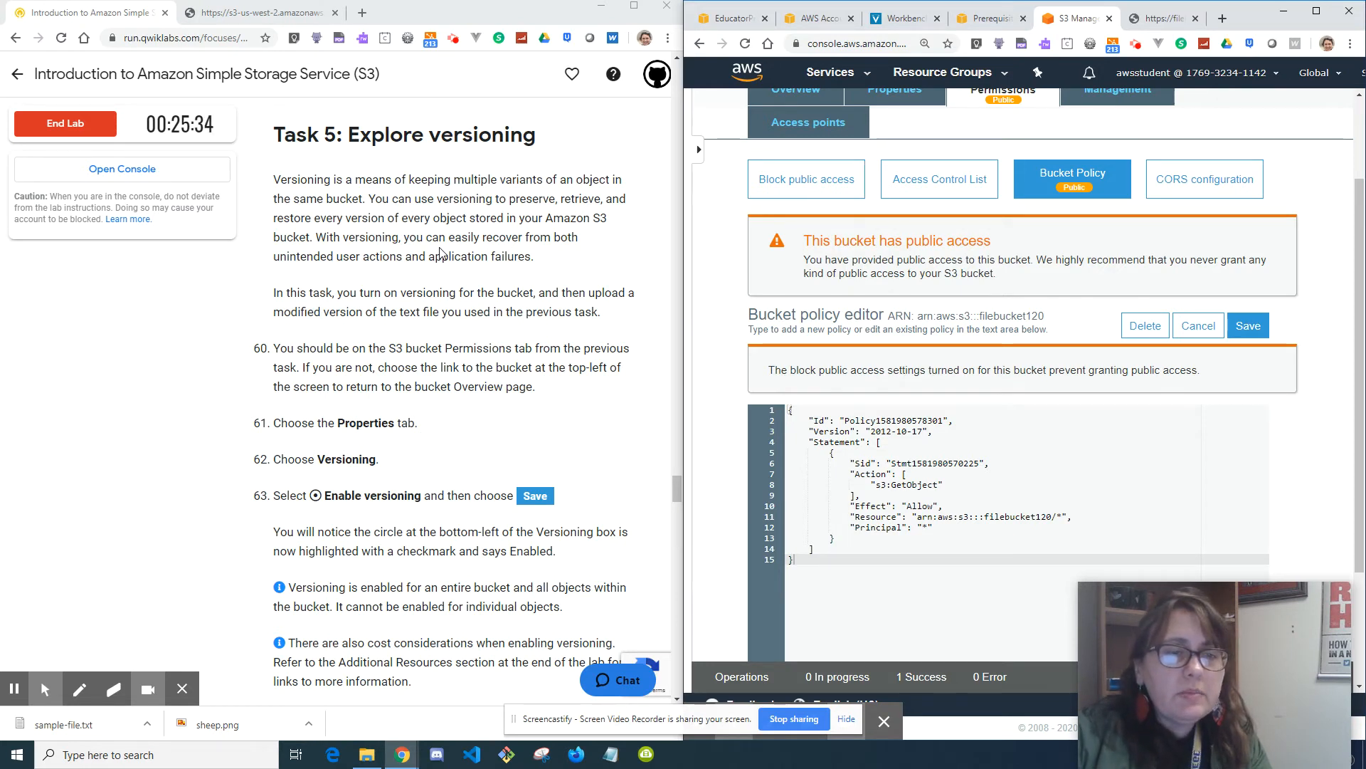
scroll(442, 252, up, 5)
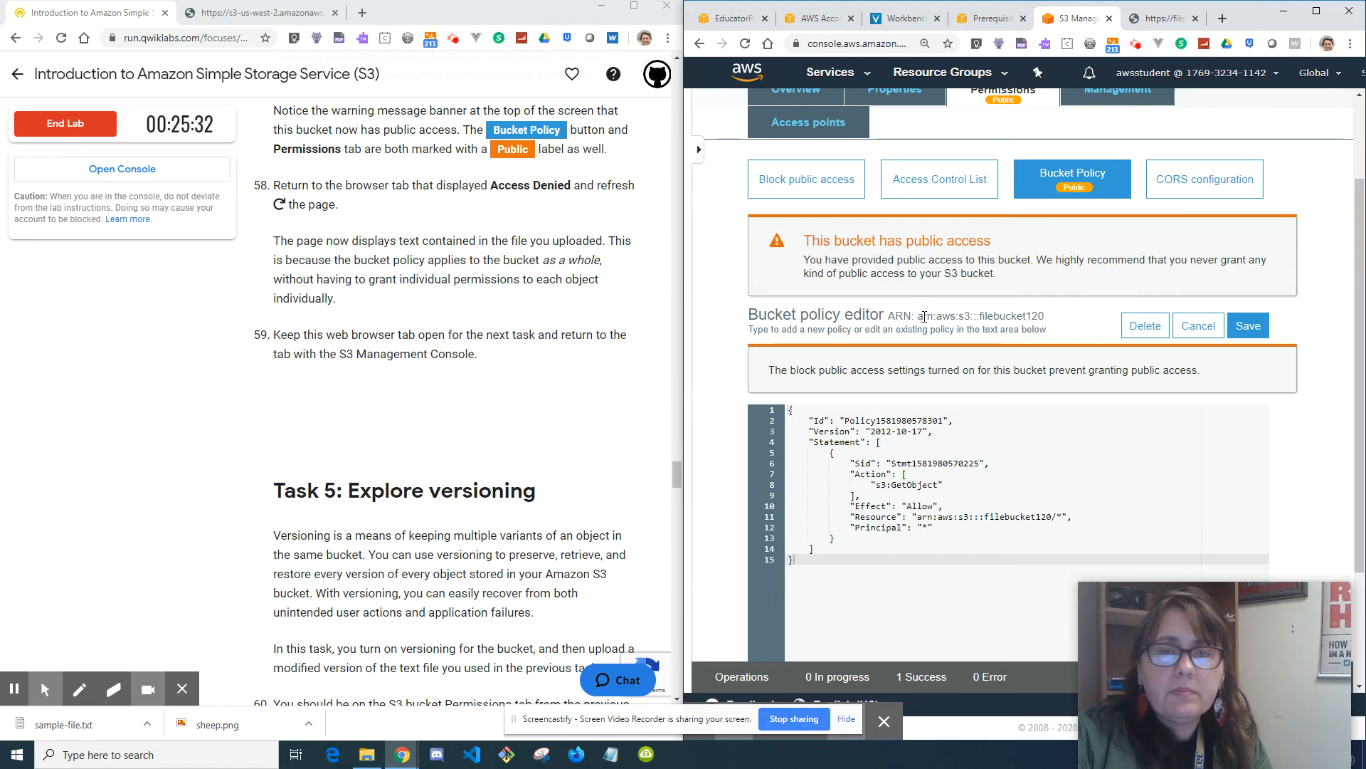
scroll(924, 317, up, 2)
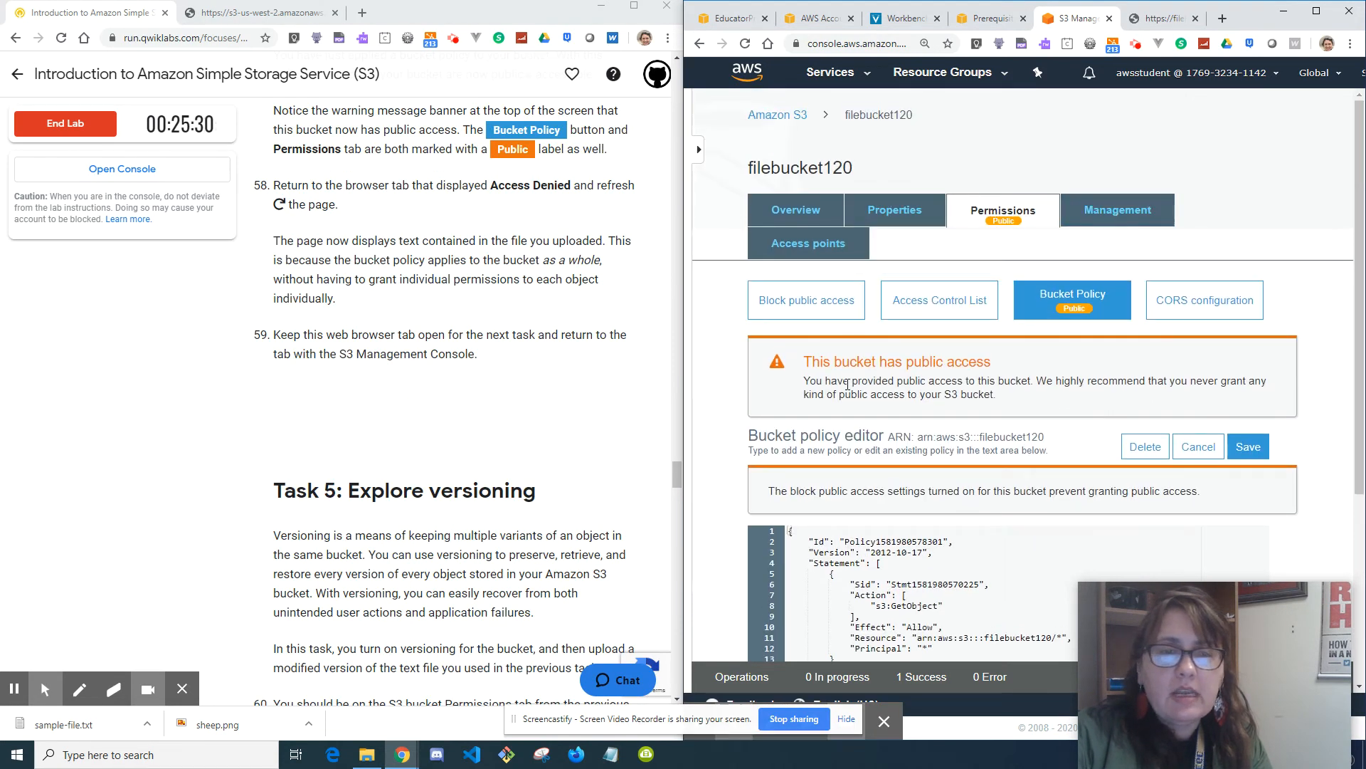
scroll(527, 449, down, 6)
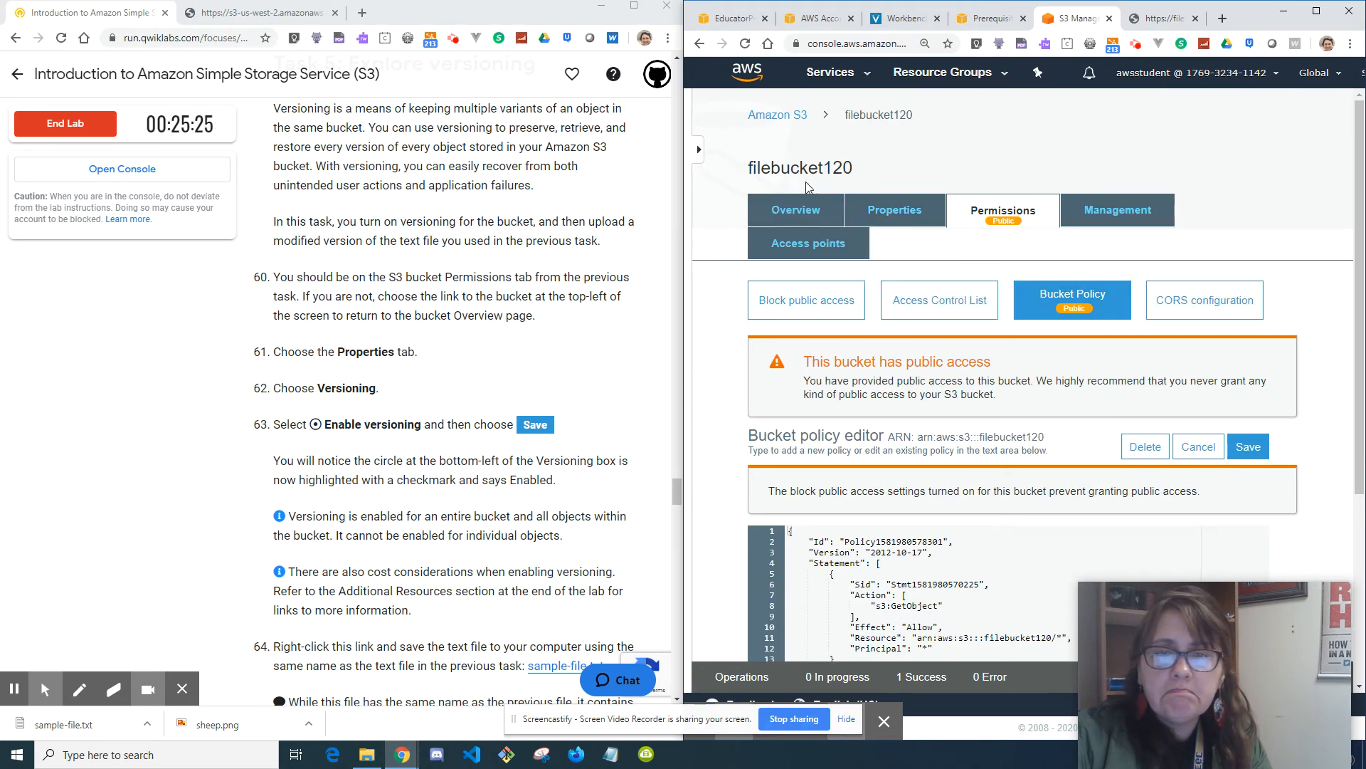
- Enable versioning in filebucket120's properties and save the setting
click(810, 211)
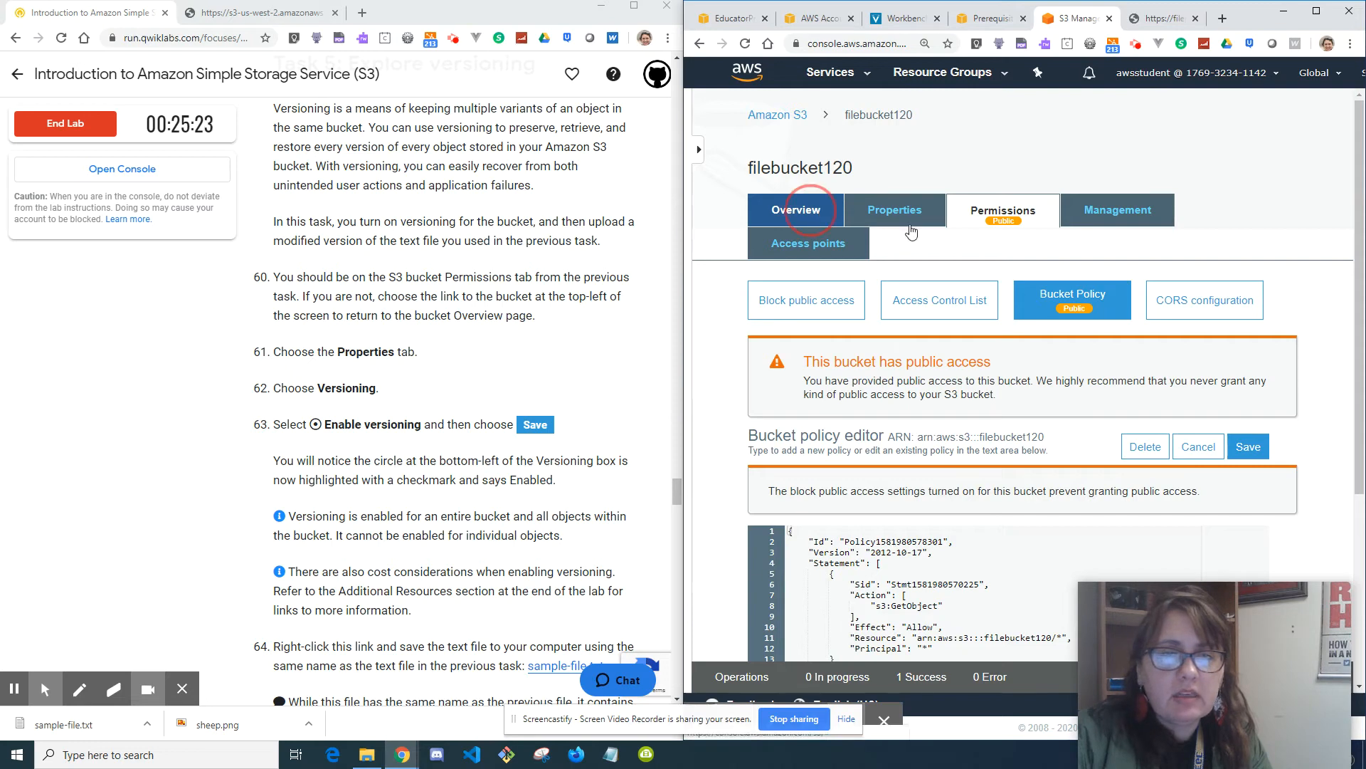
click(911, 217)
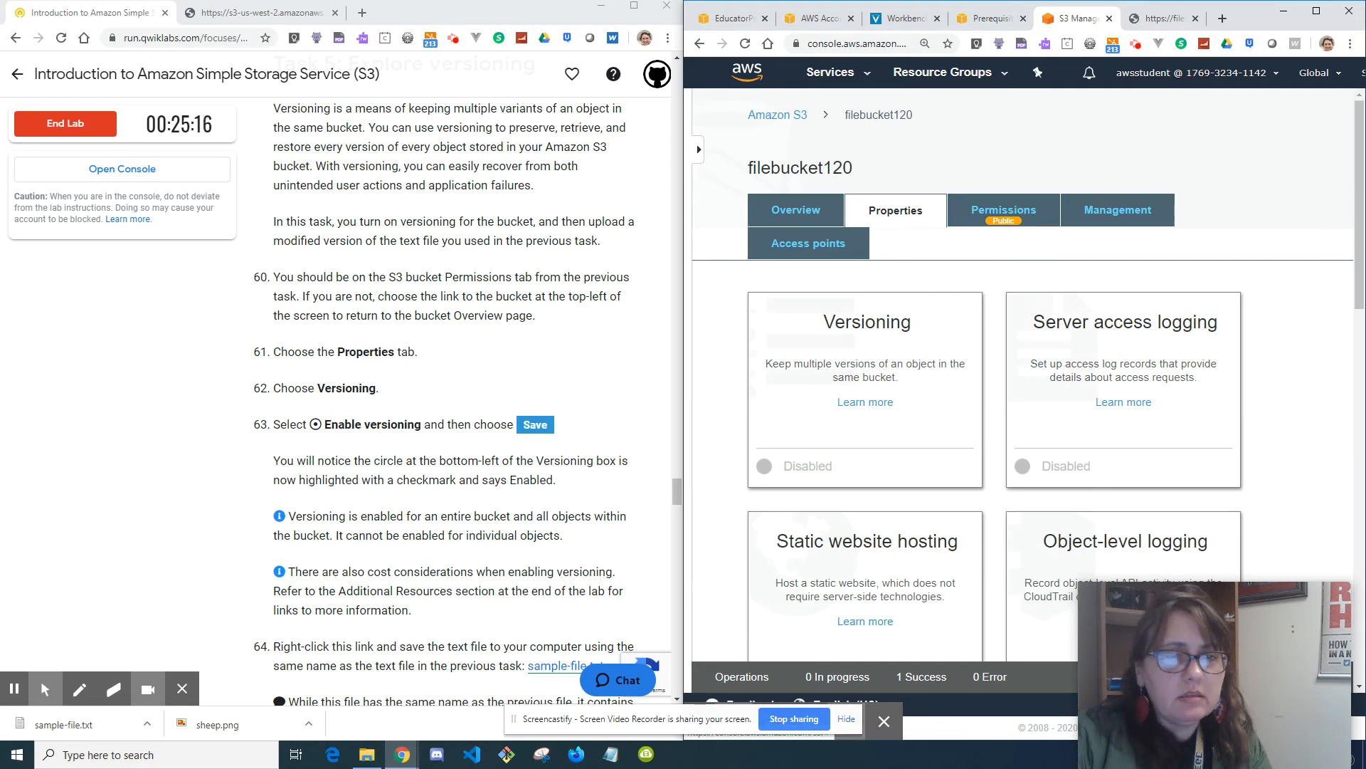
scroll(556, 295, up, 1)
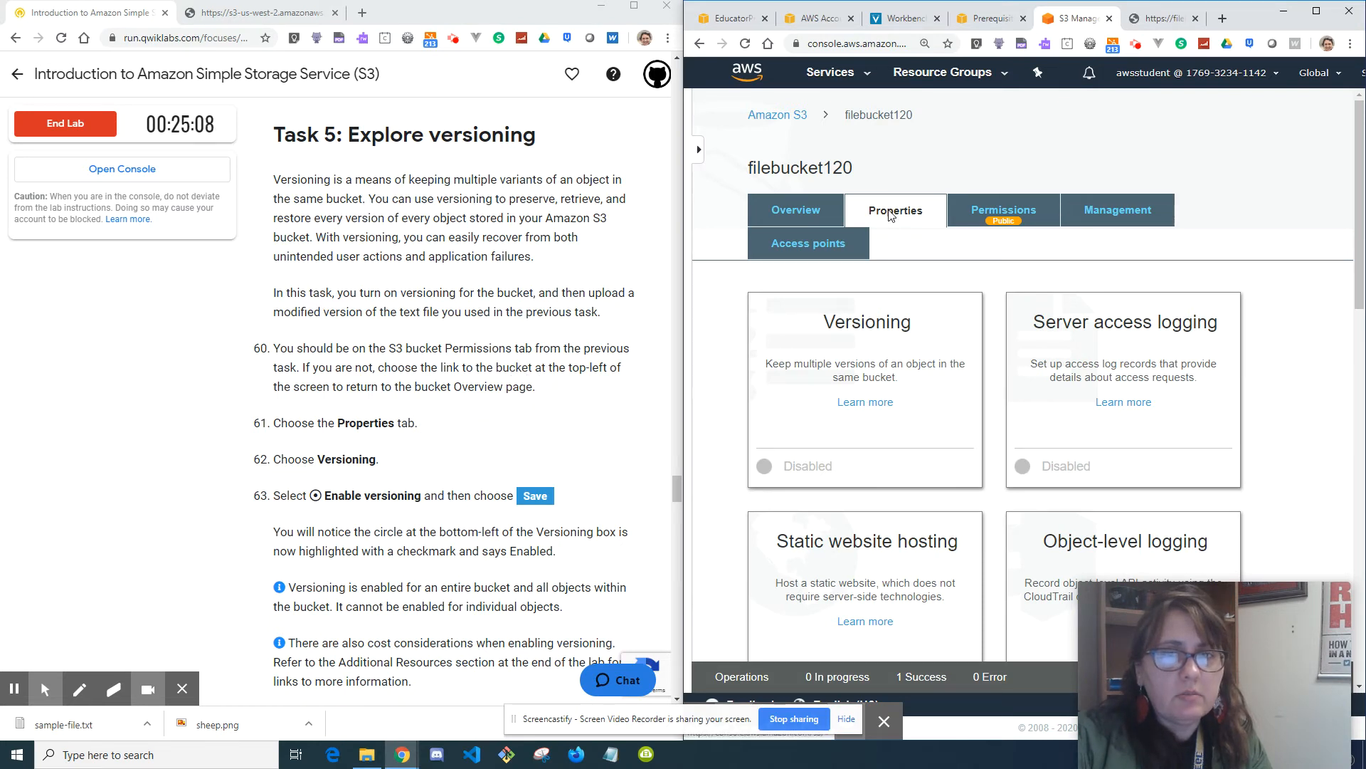
scroll(874, 402, down, 1)
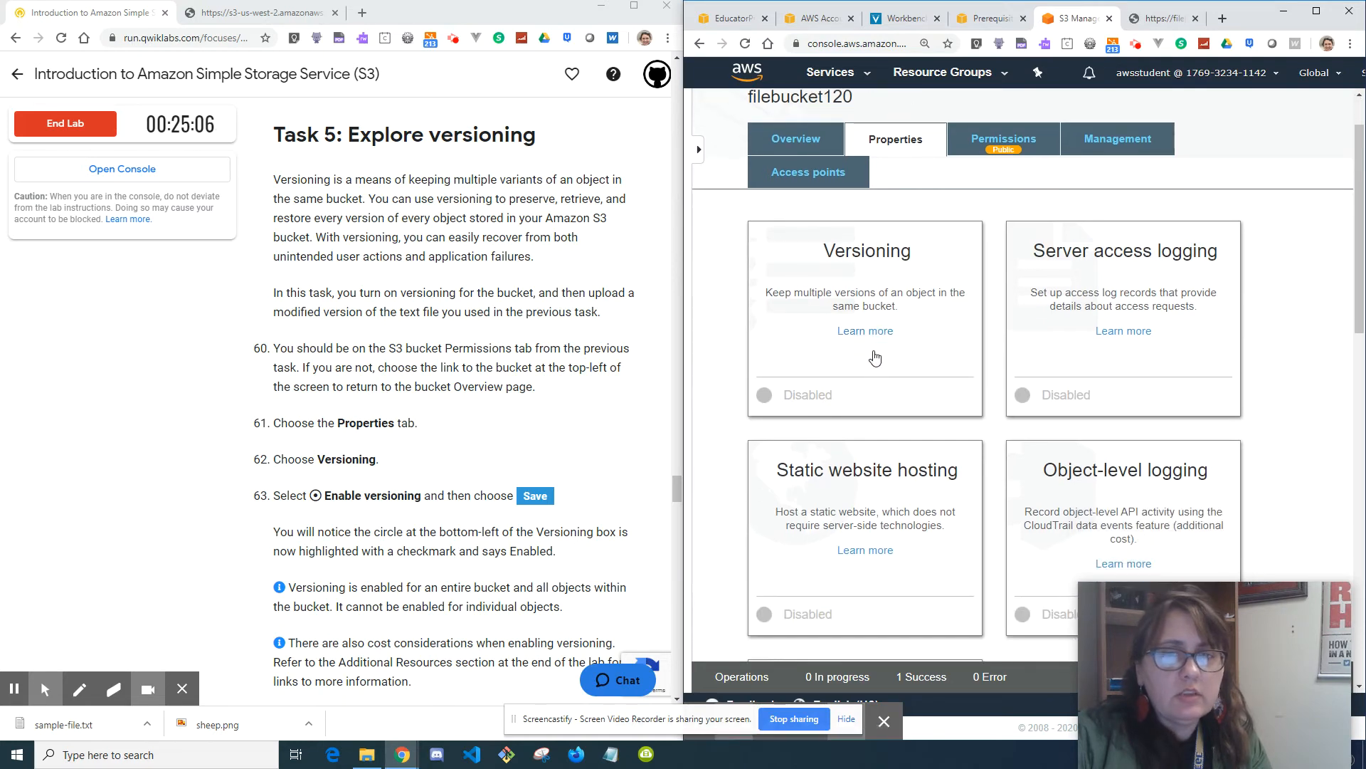
click(874, 354)
scroll(918, 360, down, 1)
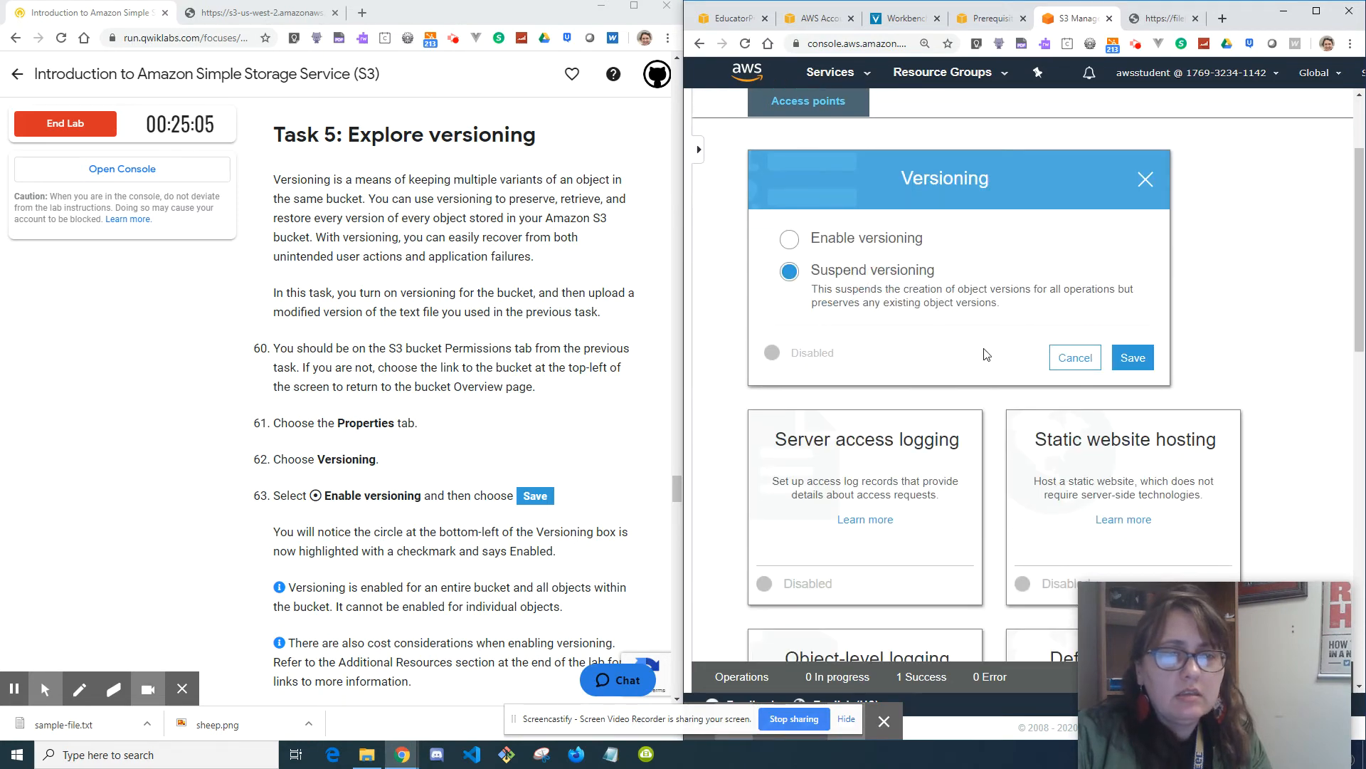
click(854, 246)
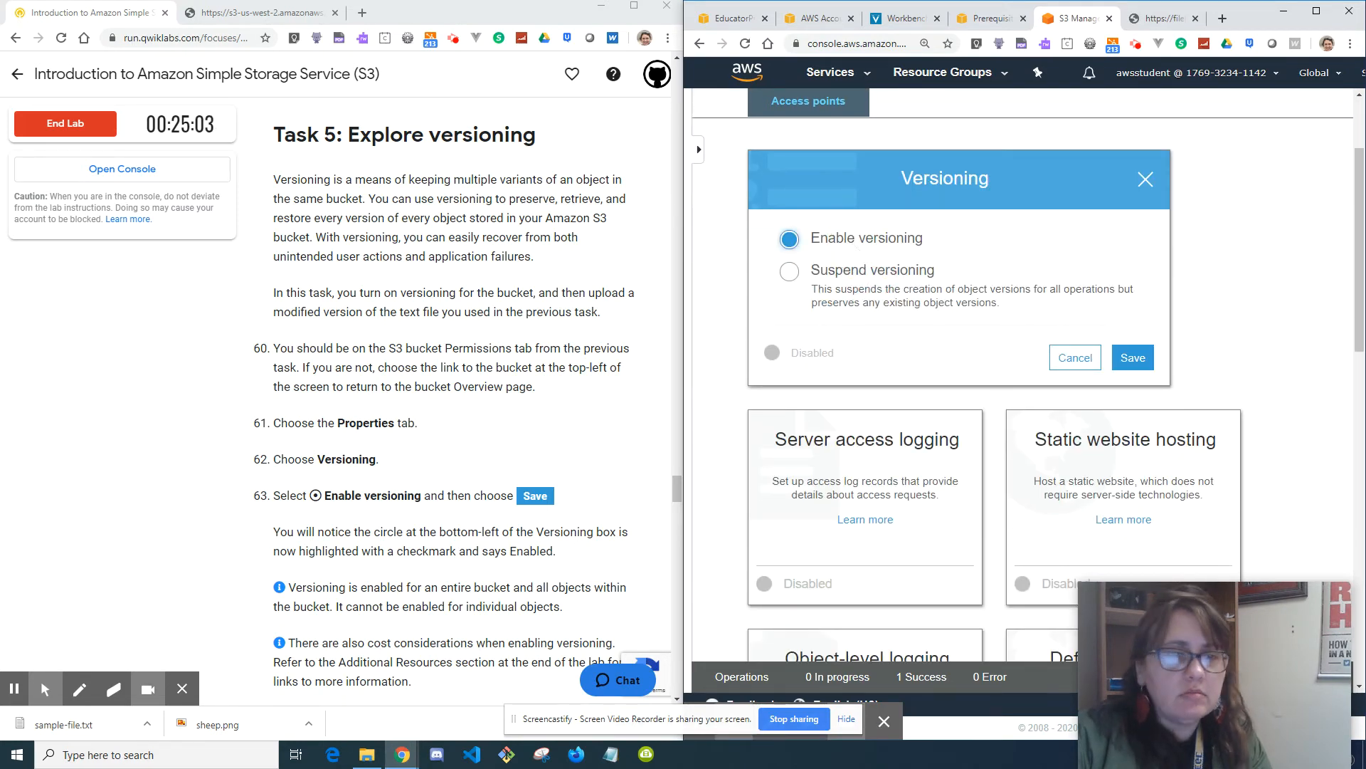
click(1131, 357)
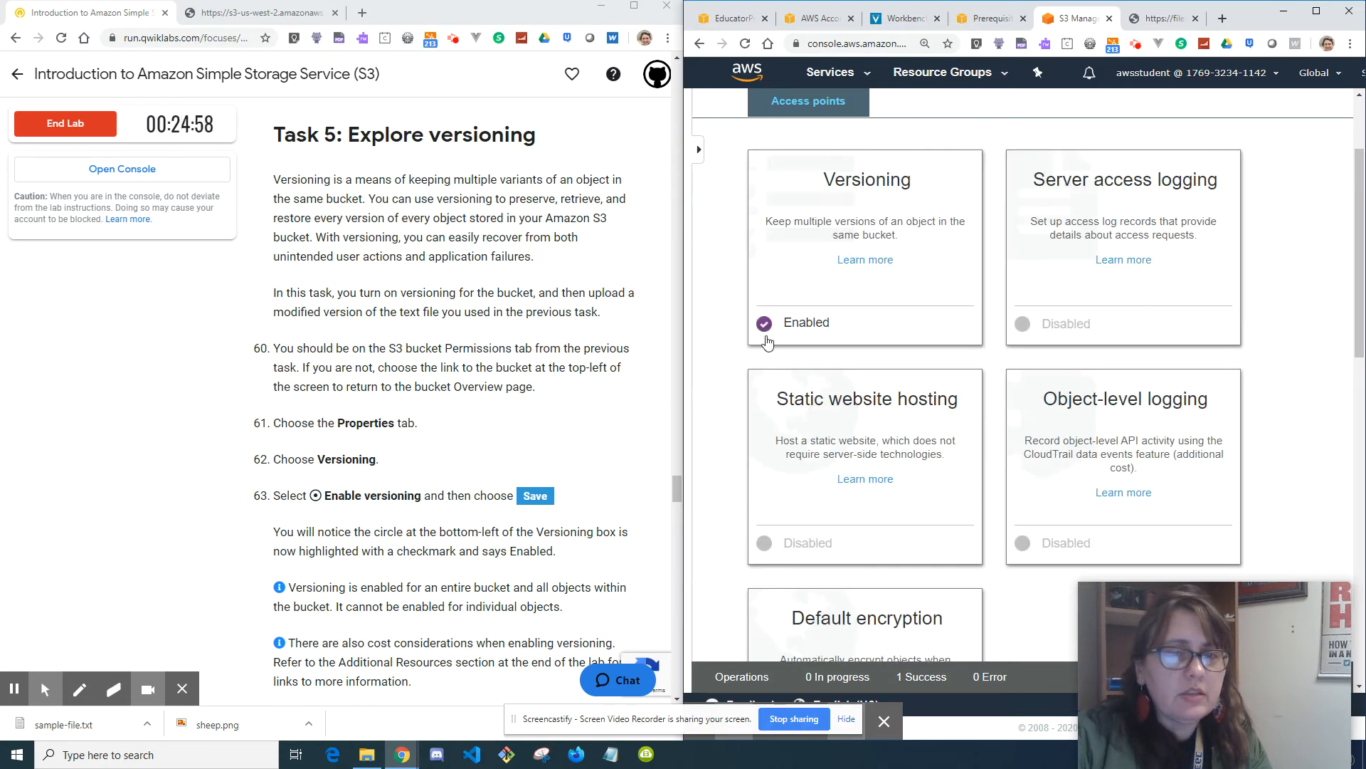
- Open the new sample-file.txt linked in lab step 64 in a separate browser tab
scroll(562, 447, down, 3)
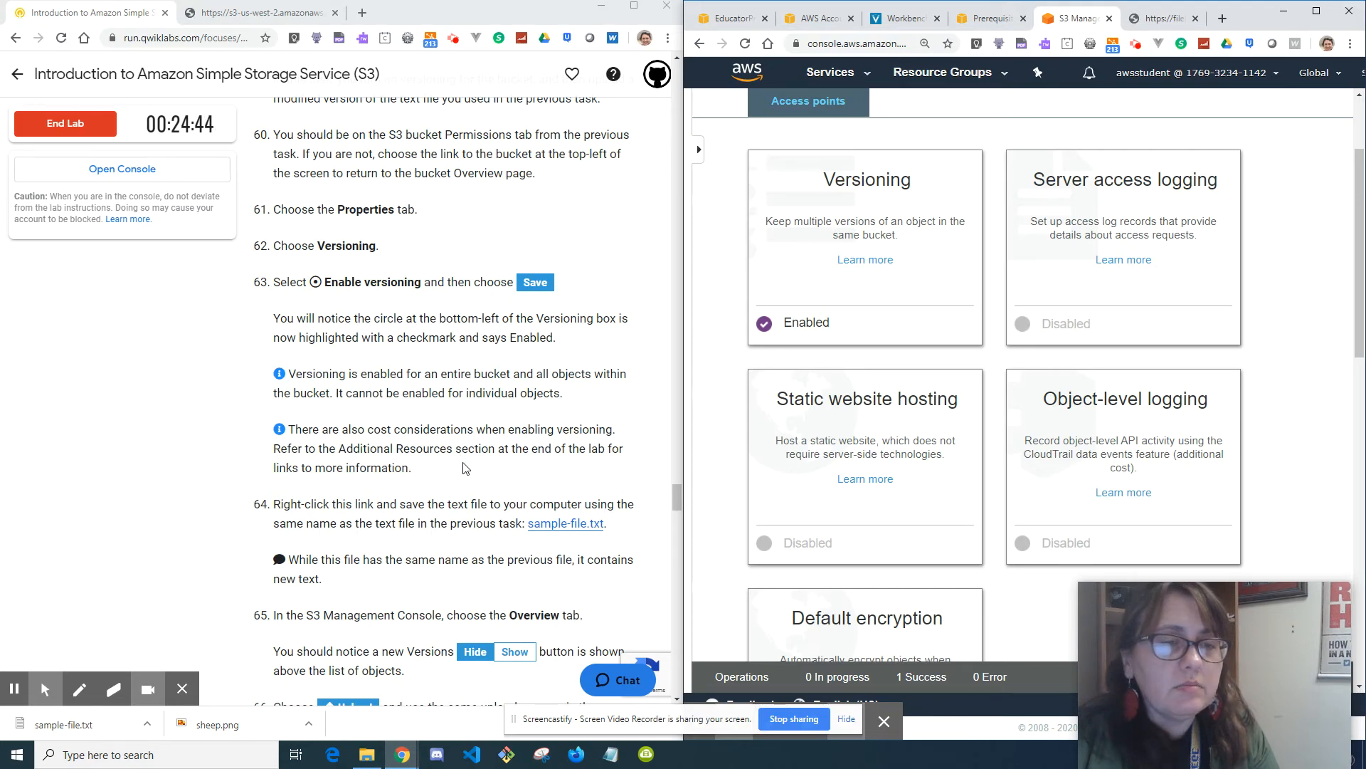
scroll(466, 468, down, 1)
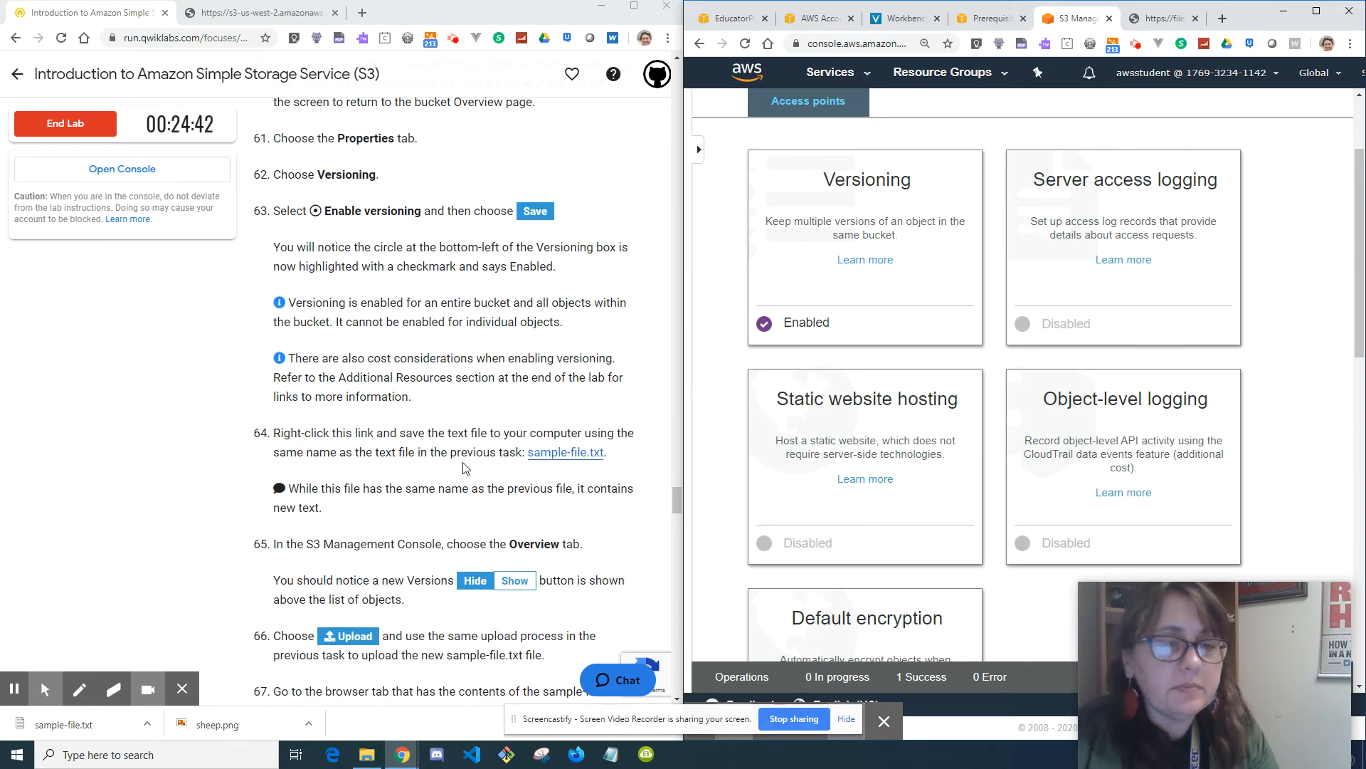
scroll(464, 468, down, 1)
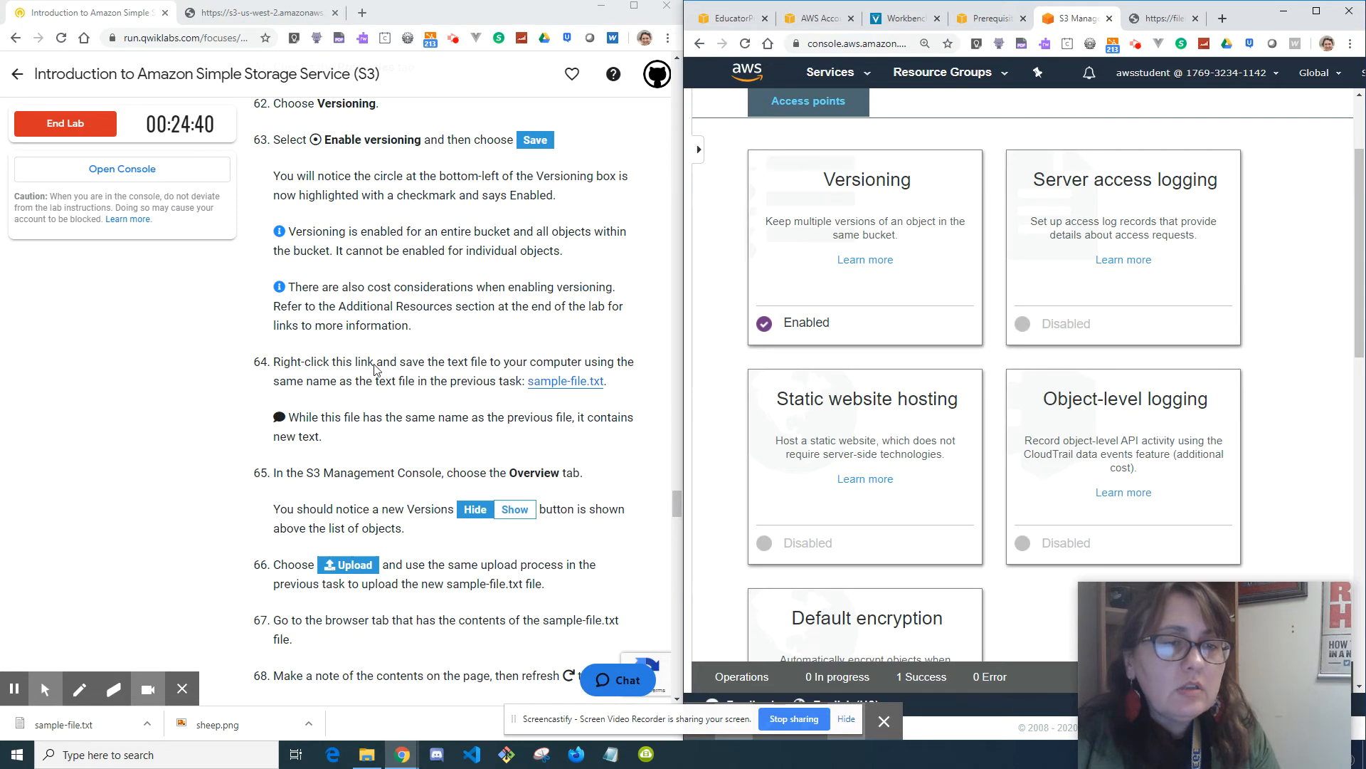
right_click(567, 385)
click(591, 398)
click(436, 14)
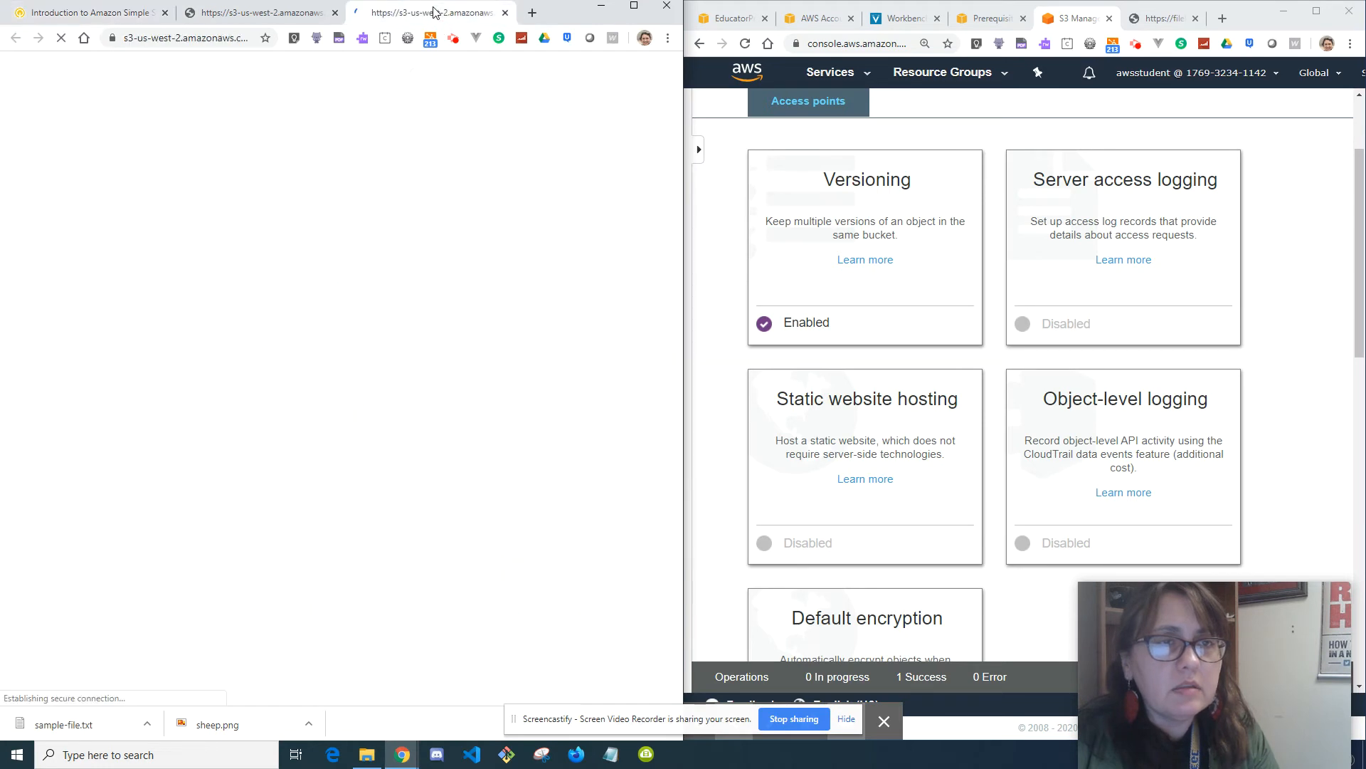
right_click(382, 169)
click(476, 237)
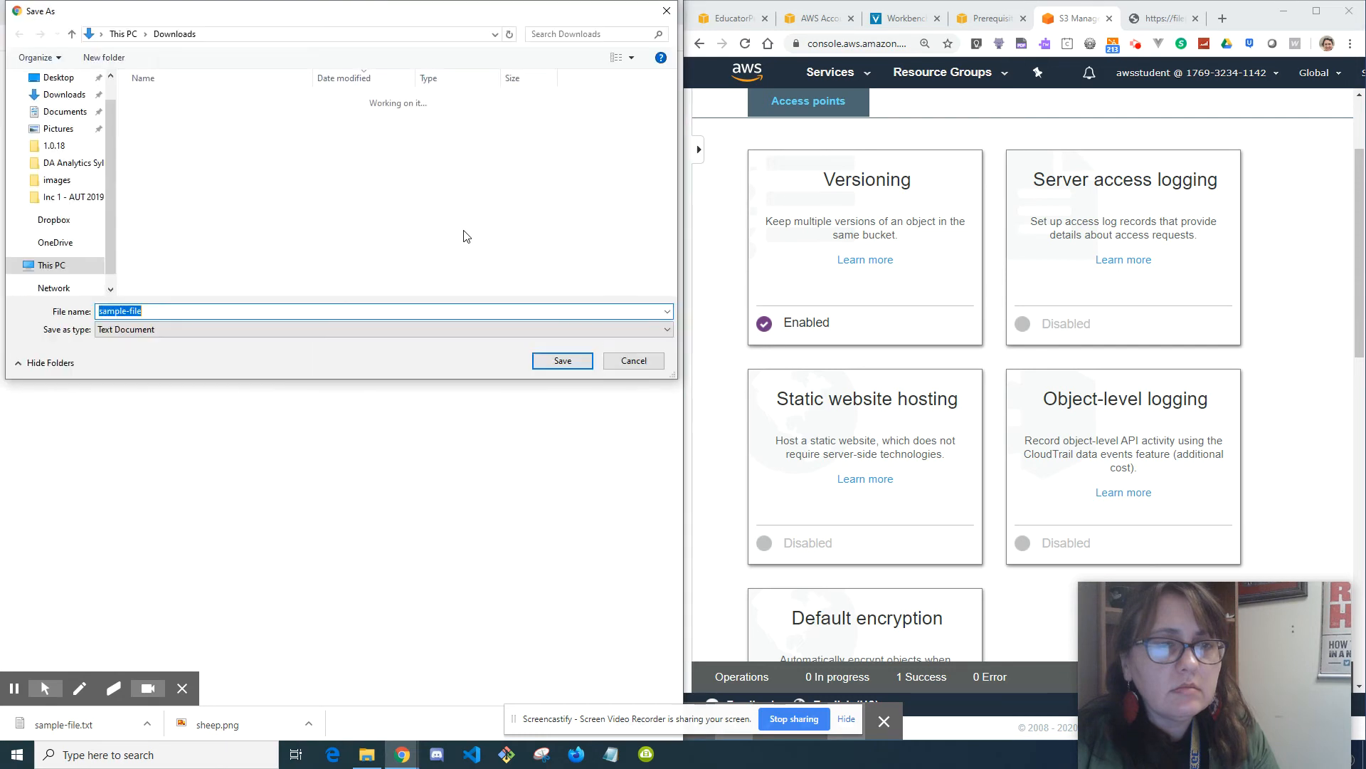
click(569, 361)
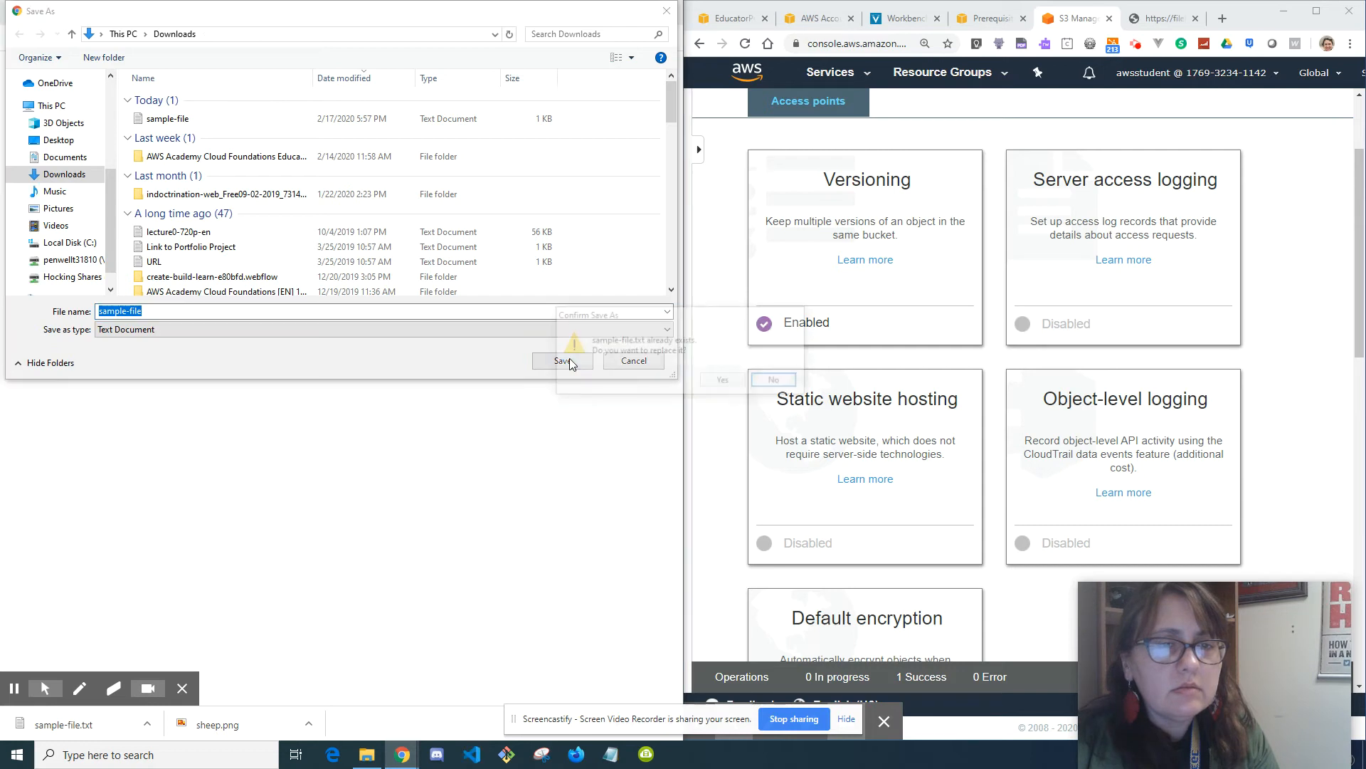
click(777, 381)
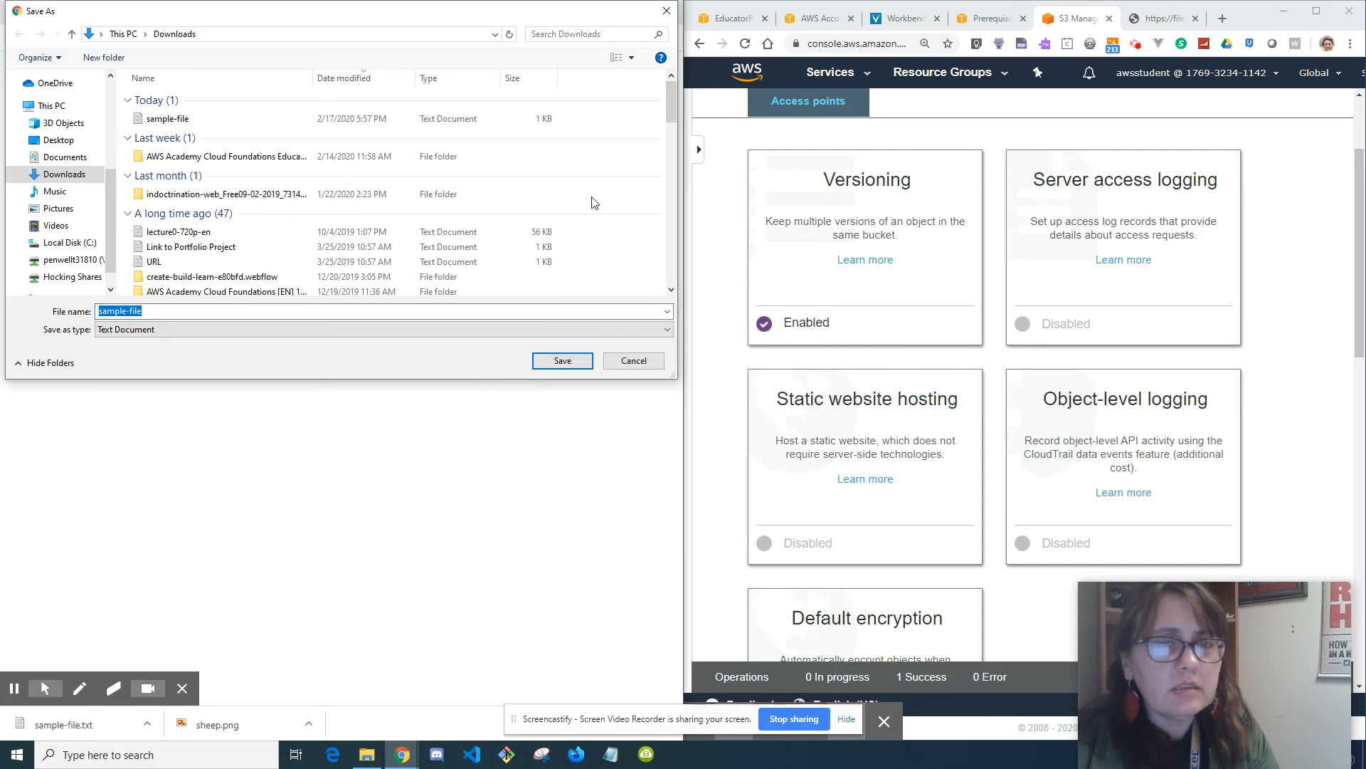
click(633, 361)
- Save the new sample-file.txt to the Downloads folder under the same name, replacing the existing file
click(107, 18)
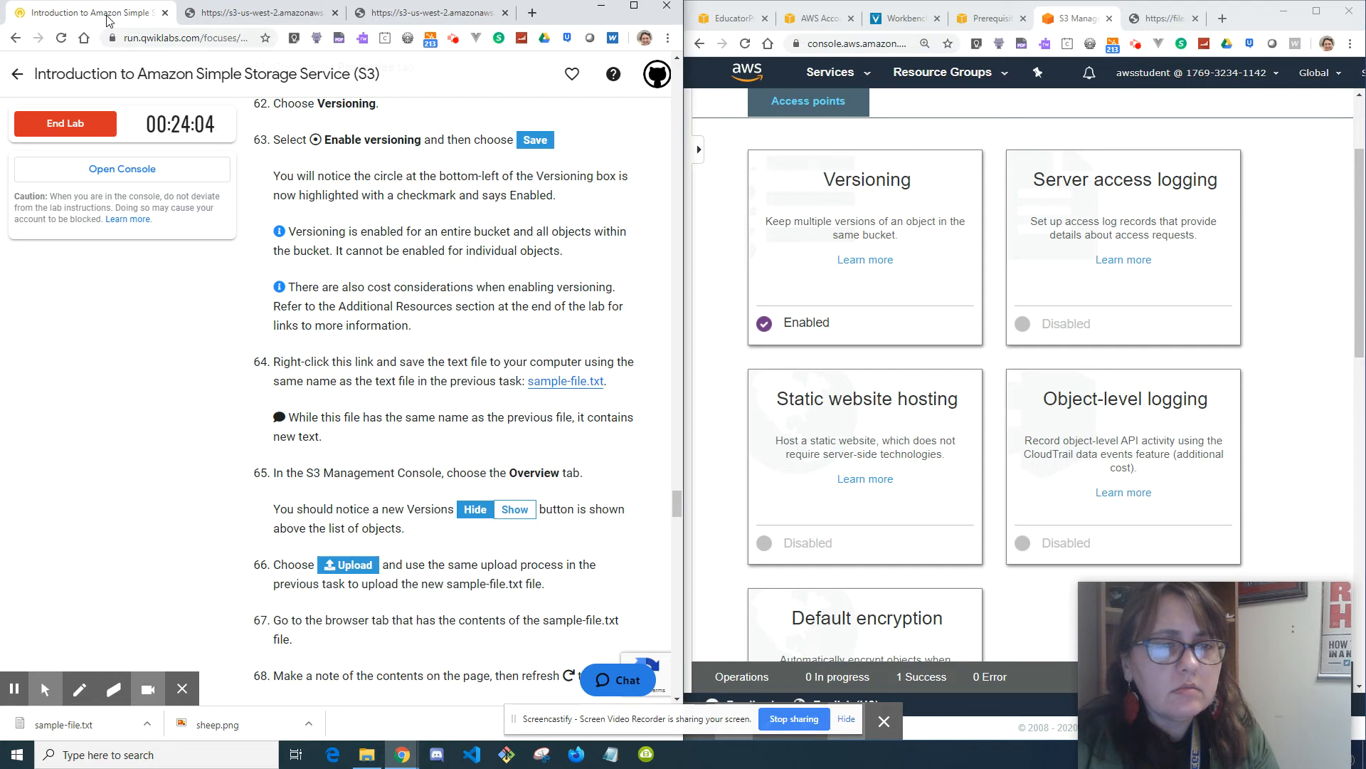
click(419, 15)
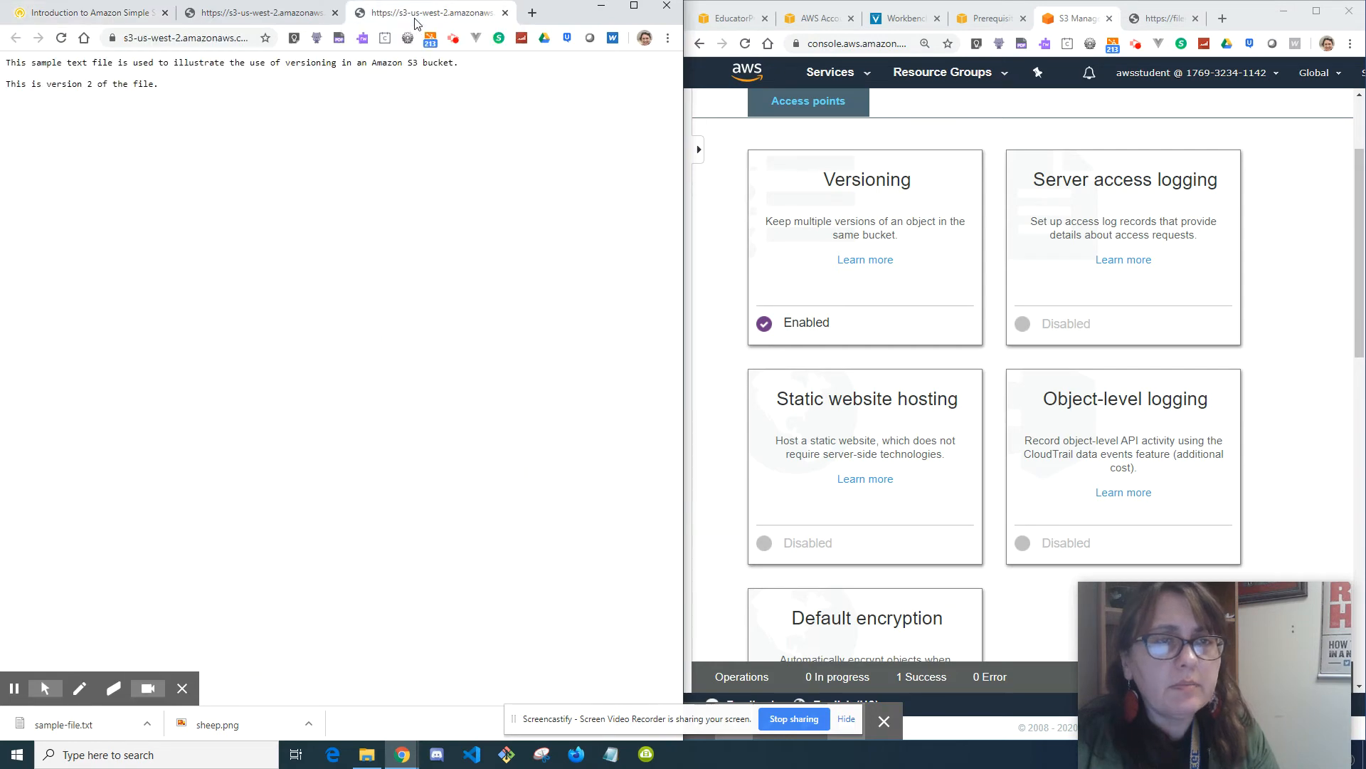
right_click(438, 166)
click(511, 227)
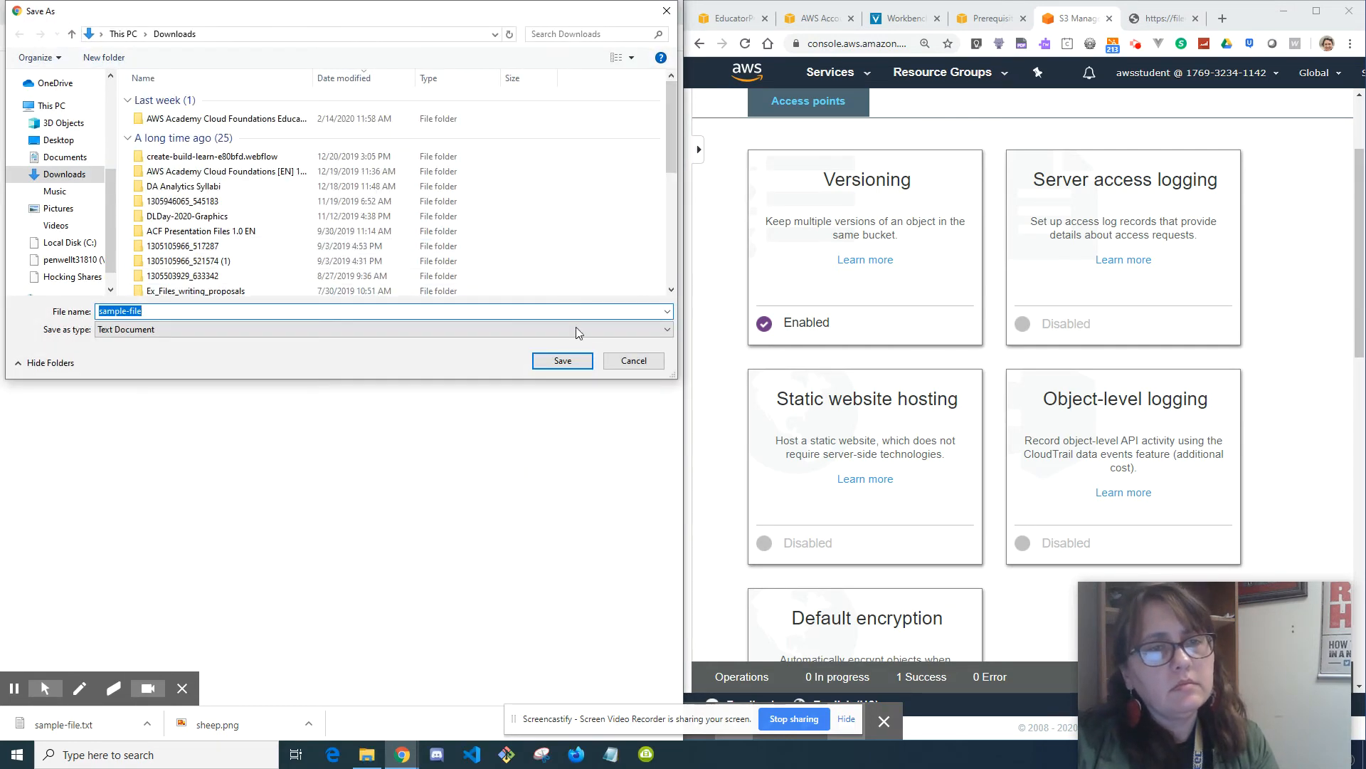
click(555, 362)
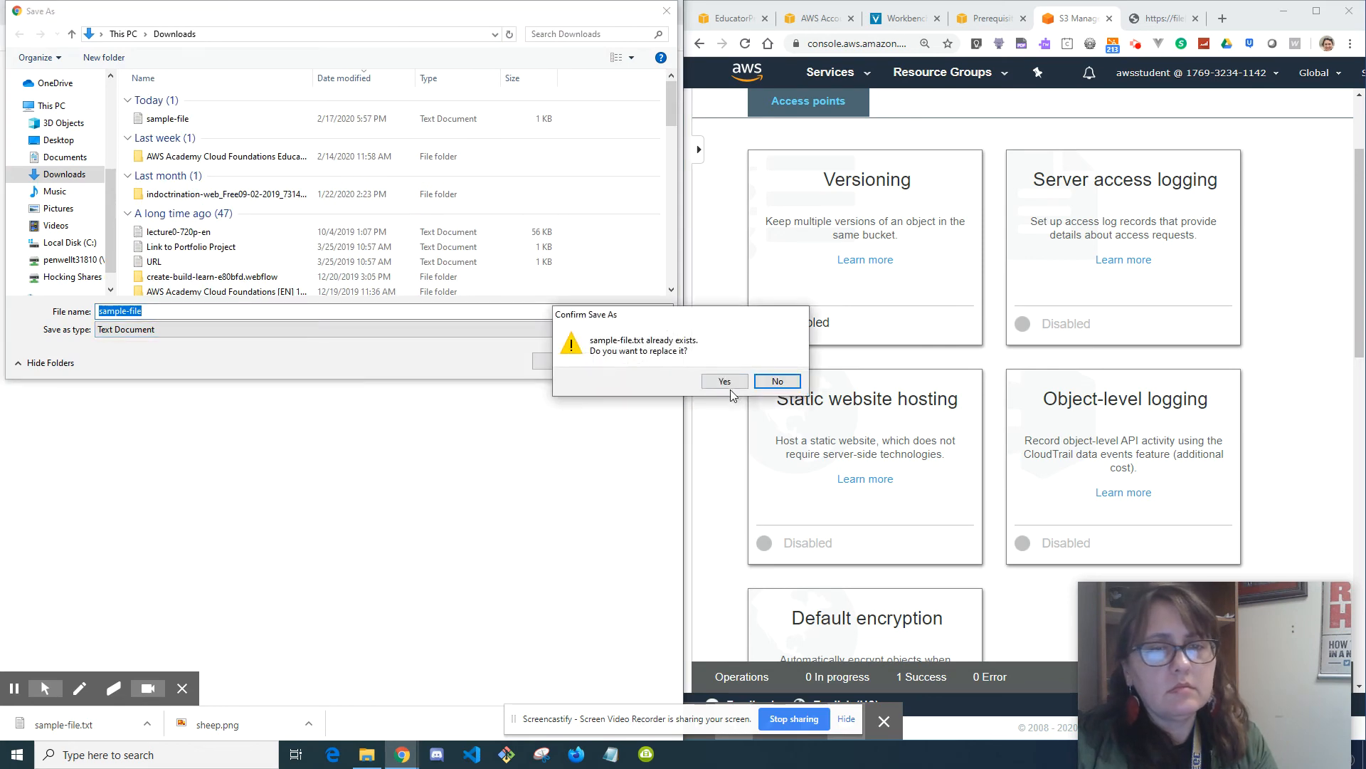
click(725, 381)
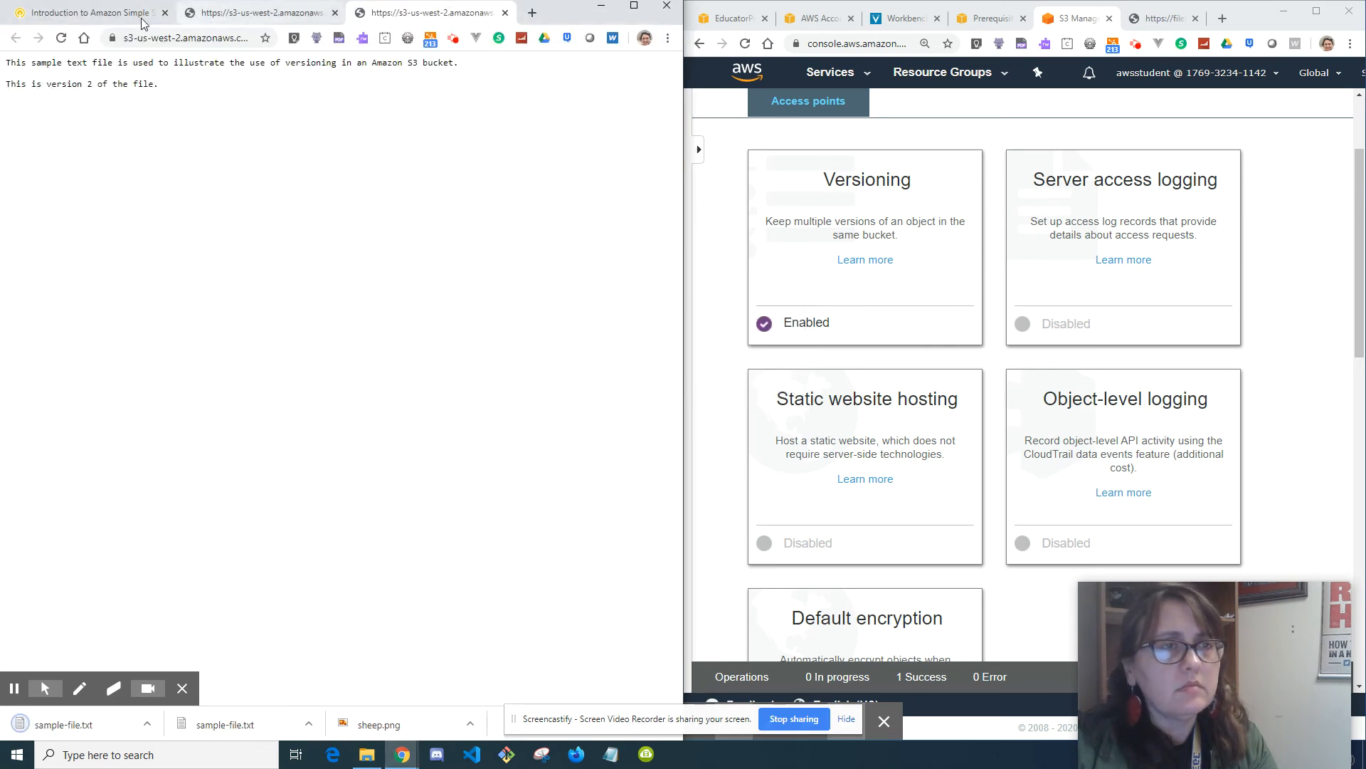
- Follow lab steps 65 and 66 to upload the new sample-file.txt from Downloads to filebucket120
click(94, 15)
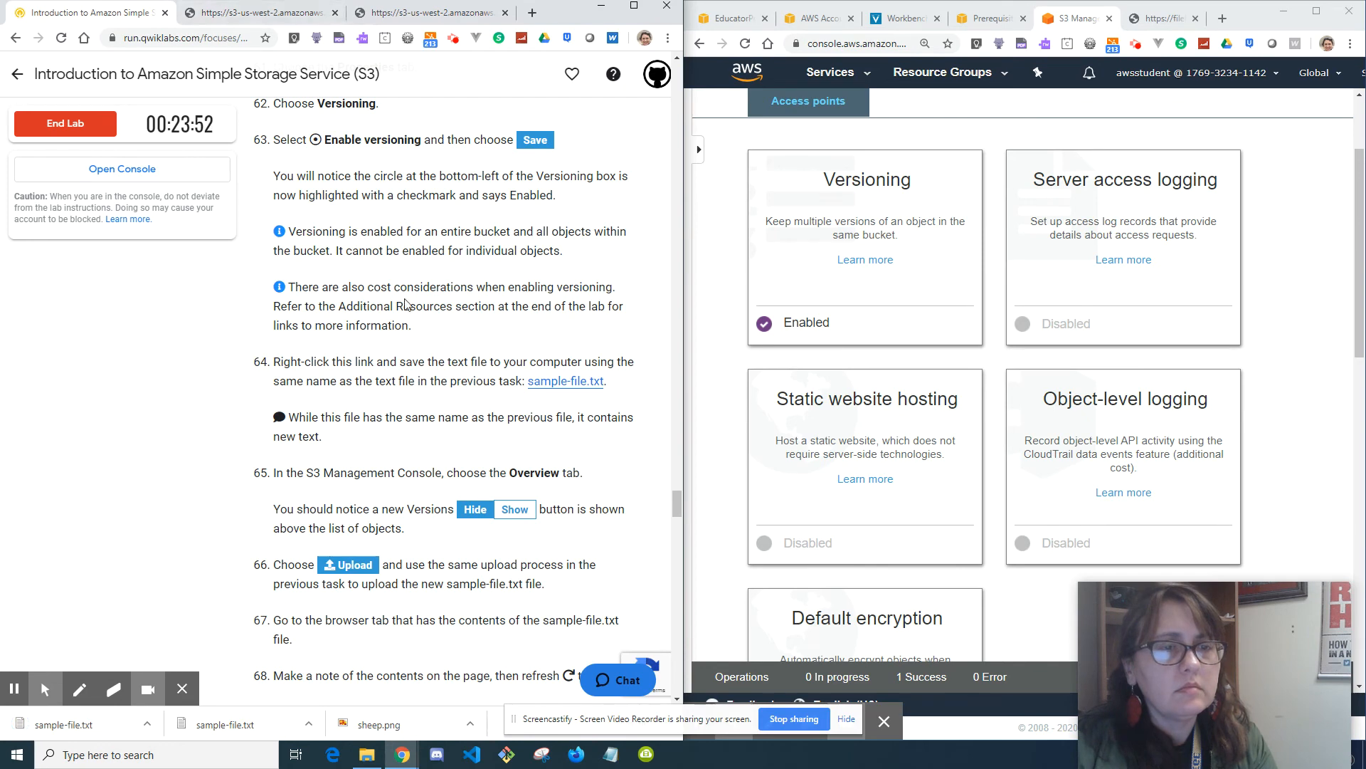
scroll(441, 407, down, 2)
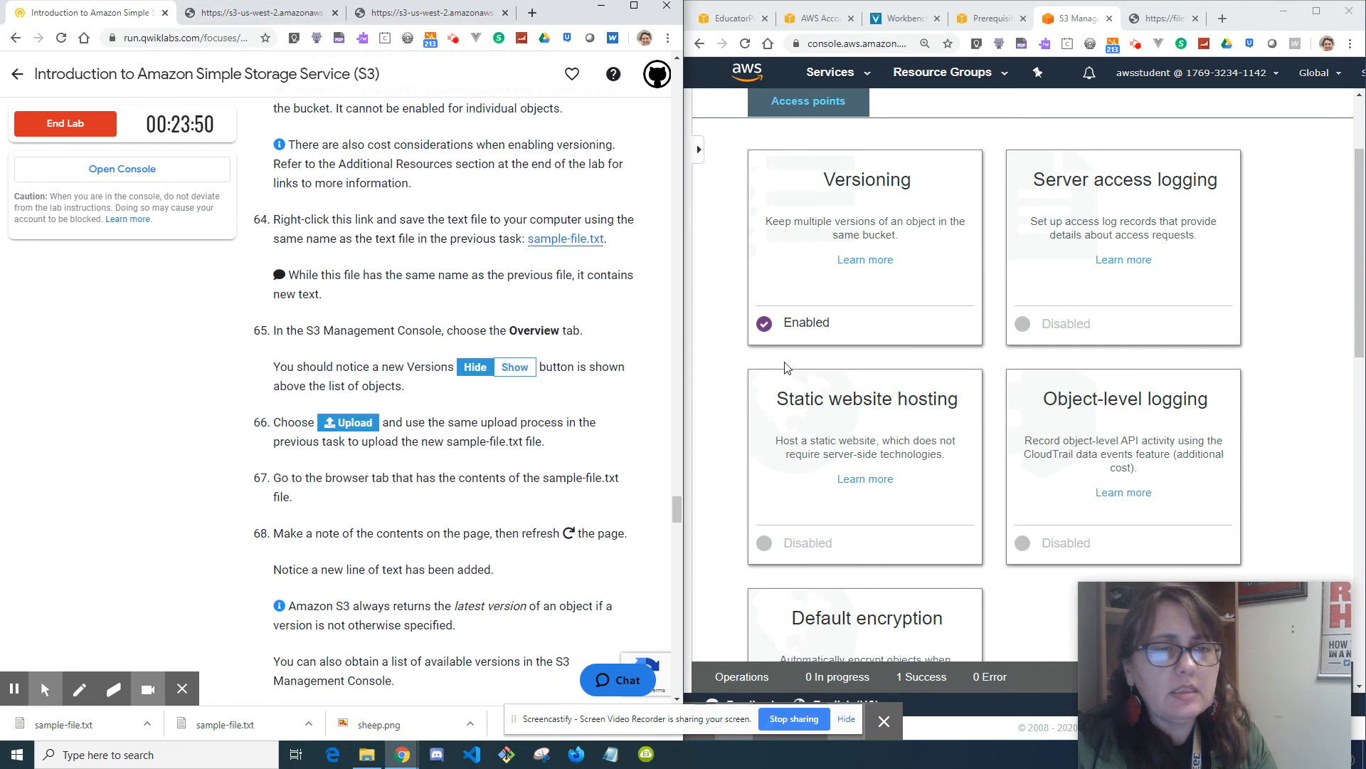
scroll(808, 359, up, 2)
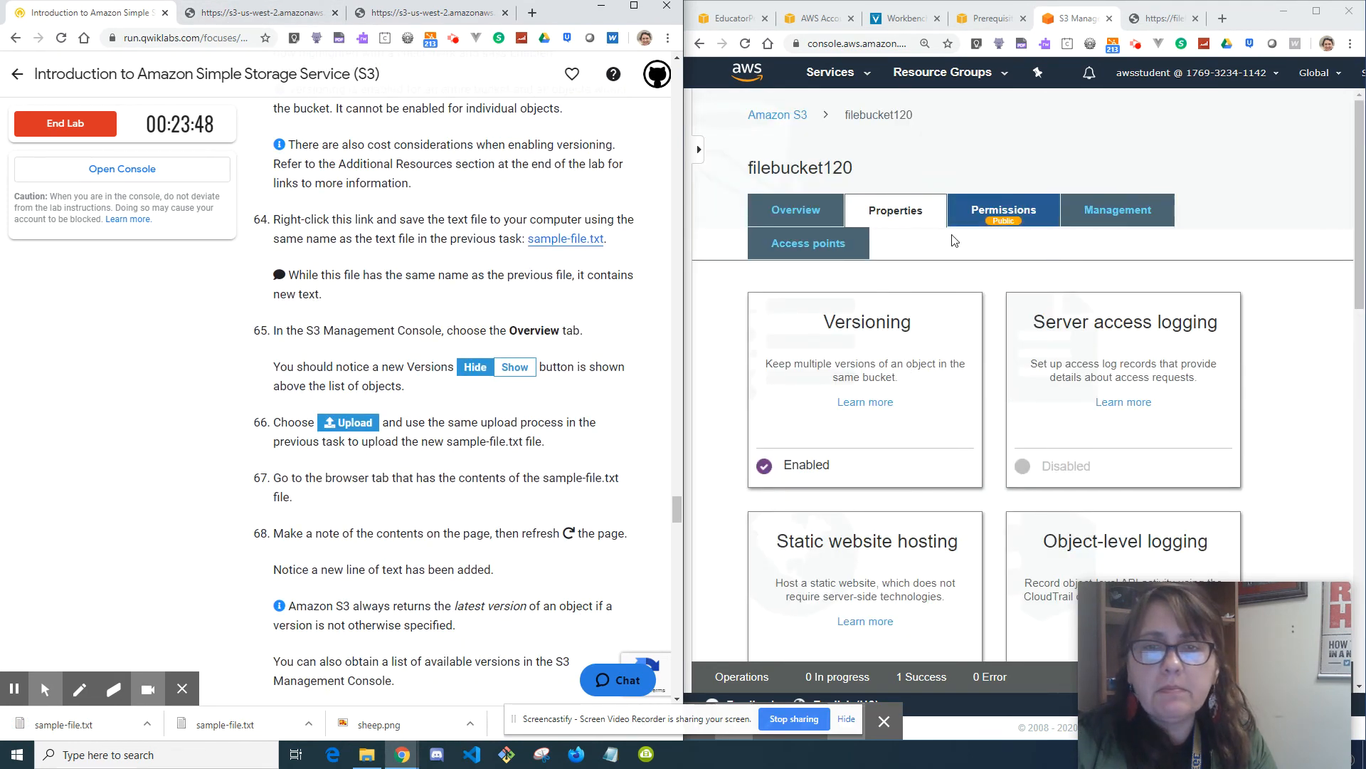
click(804, 203)
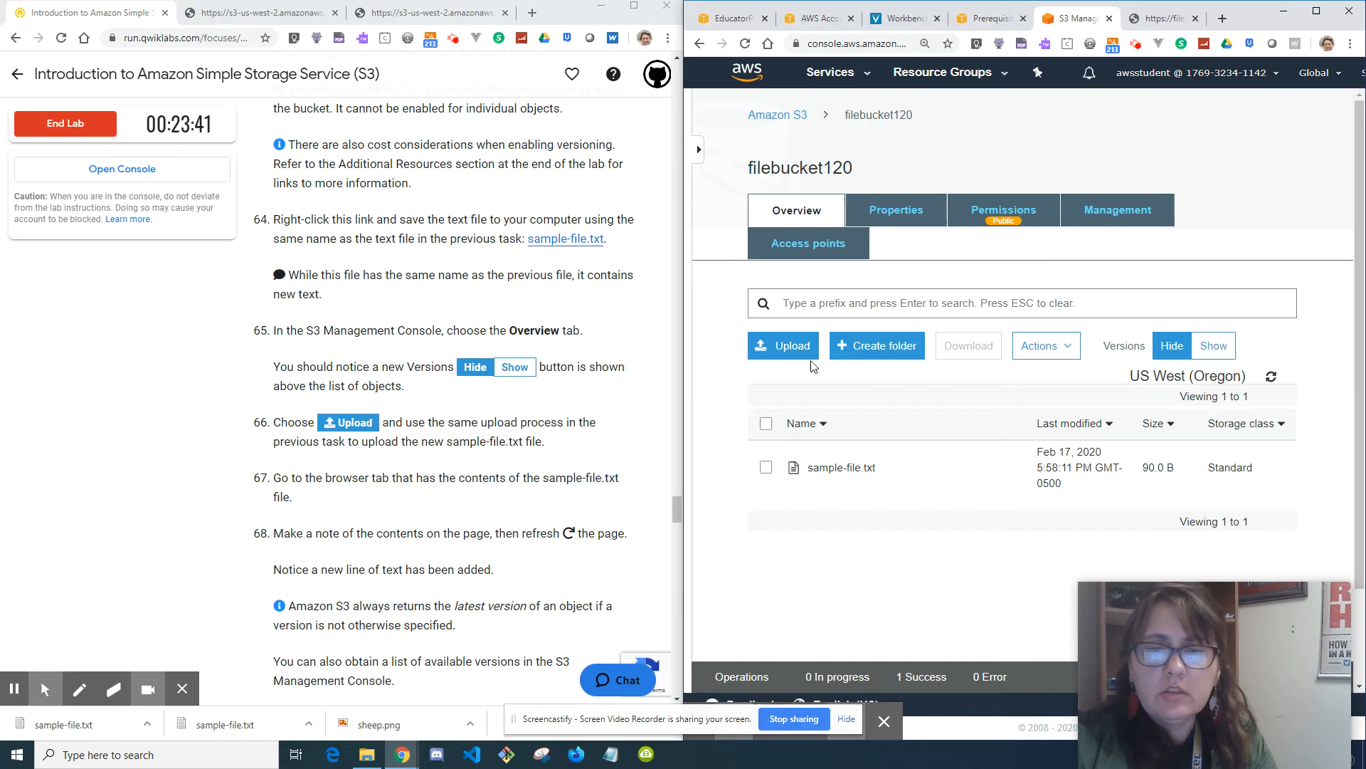
click(783, 346)
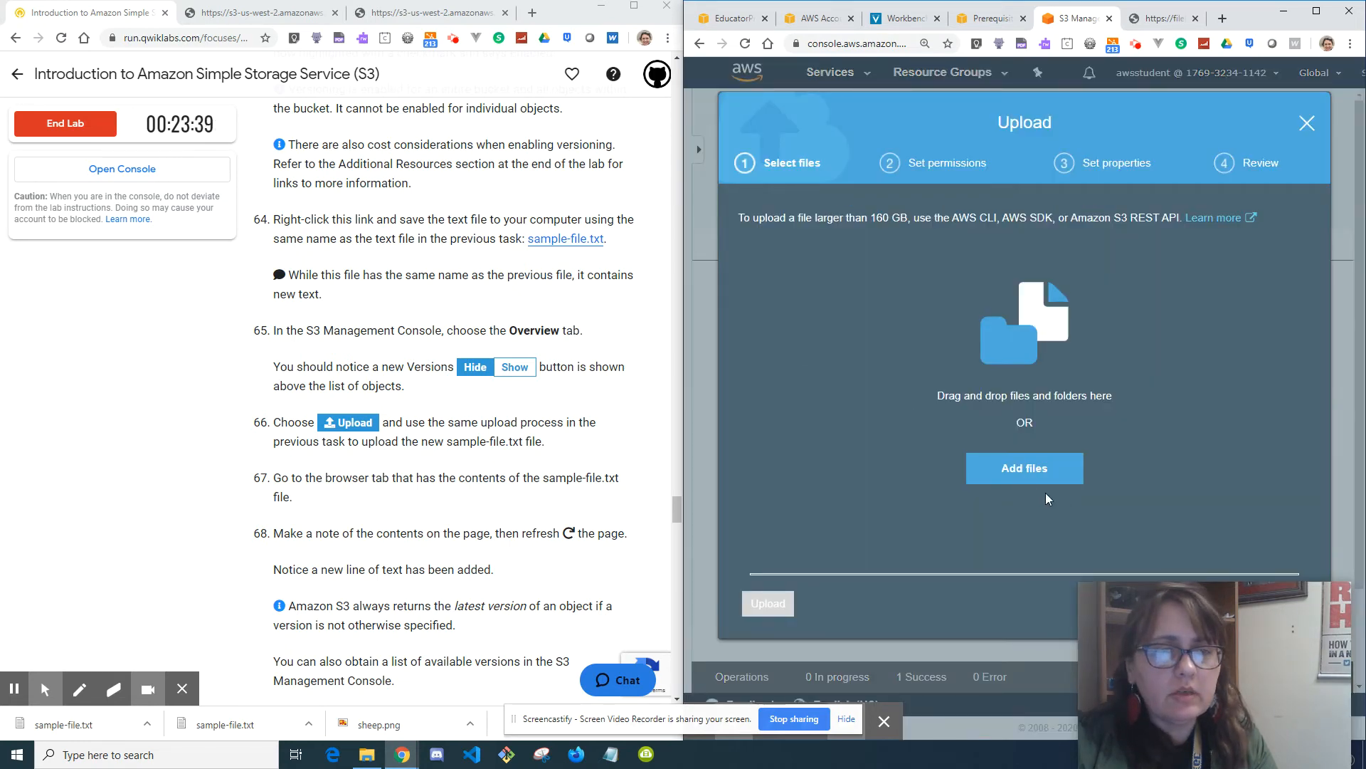
click(1042, 475)
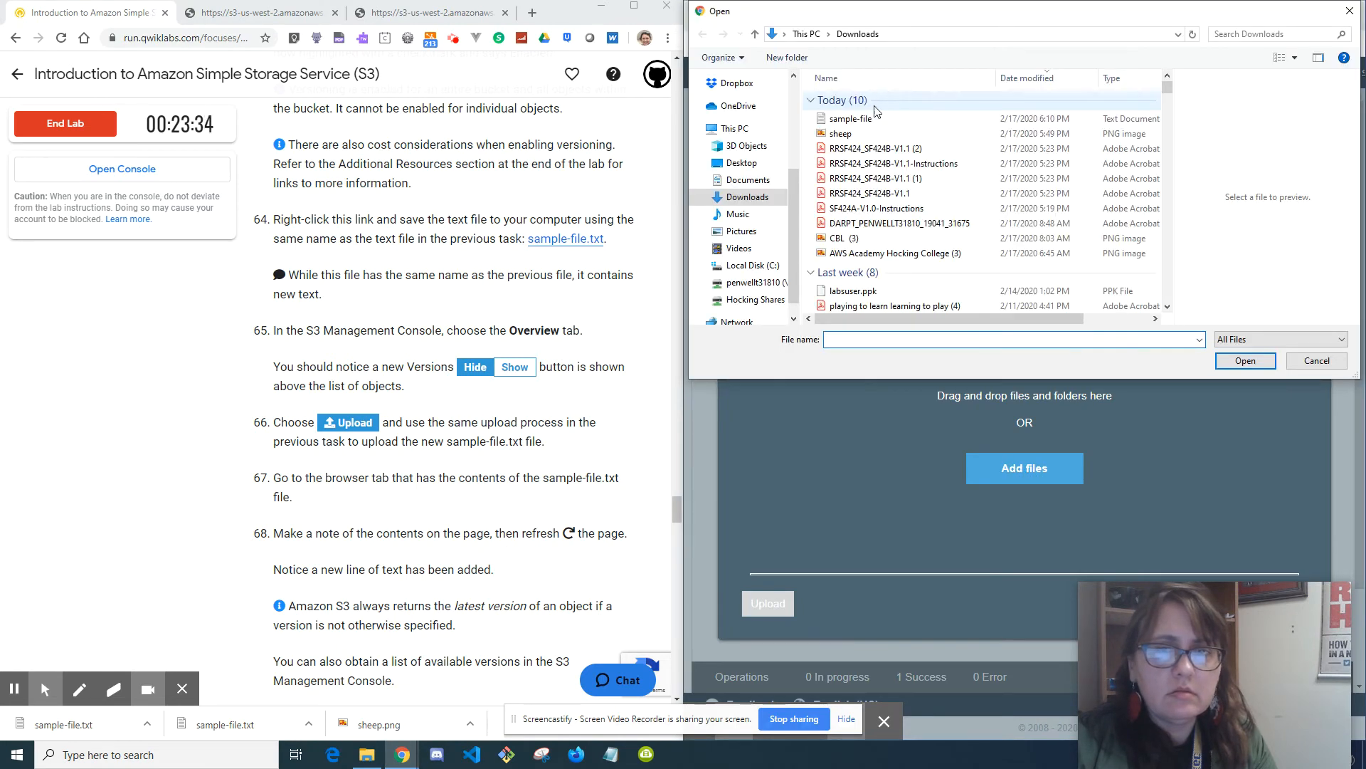
click(877, 116)
double_click(877, 116)
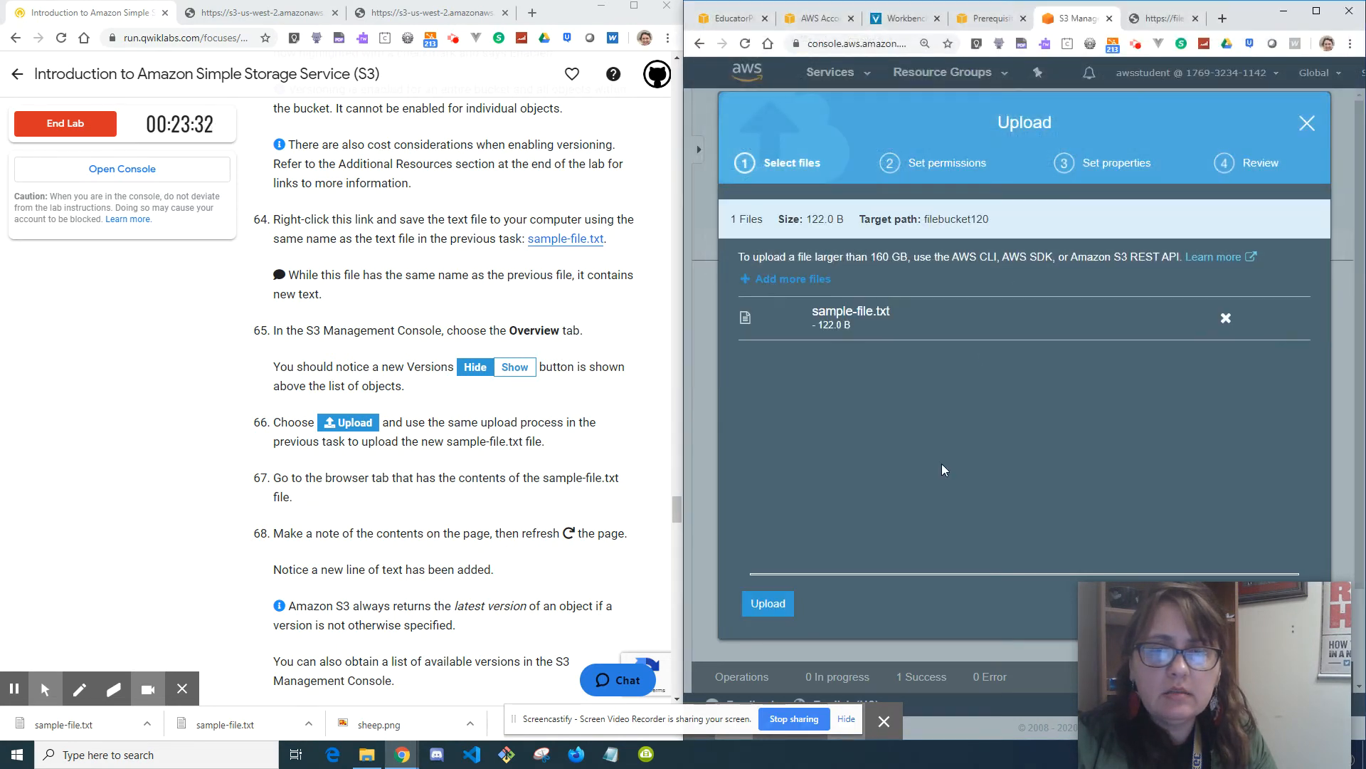
click(768, 602)
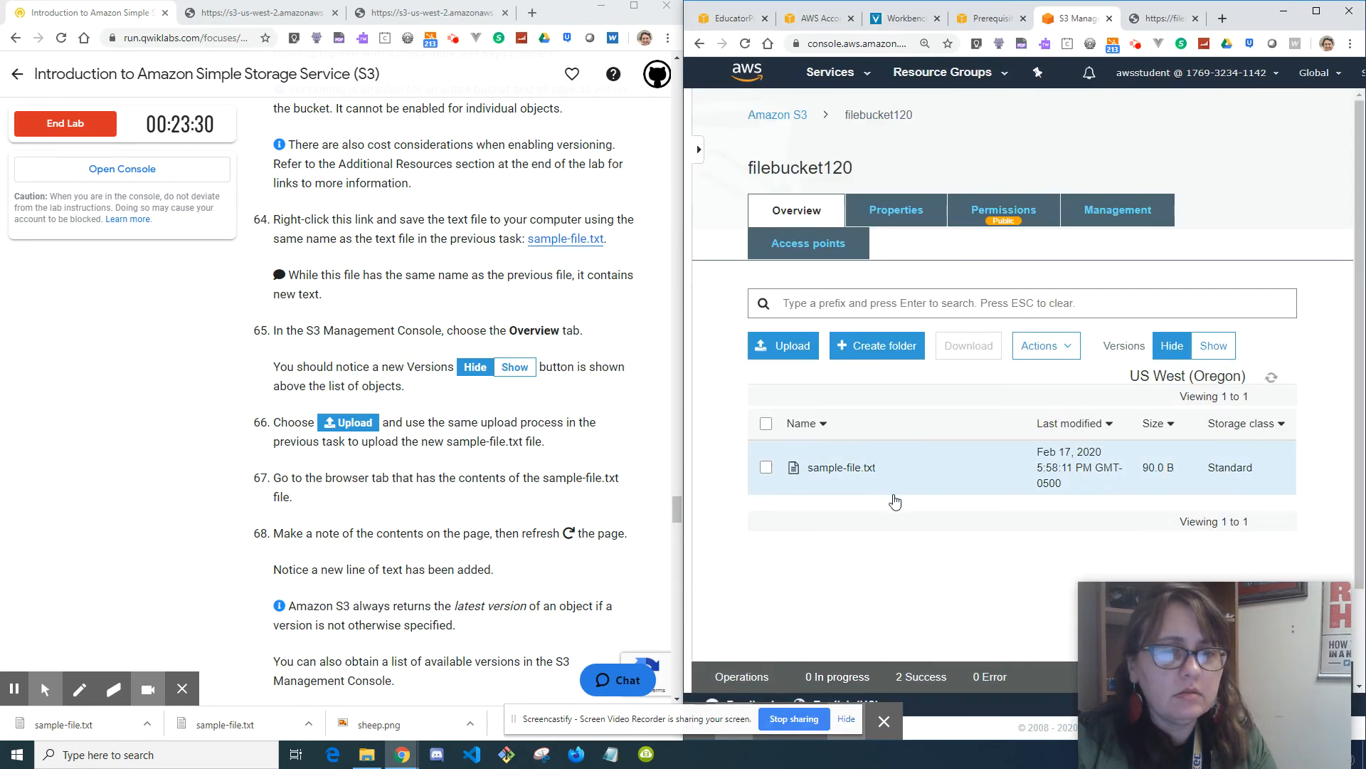
- Reload the browser page of the uploaded sample-file.txt and check its text for a new line
click(1147, 22)
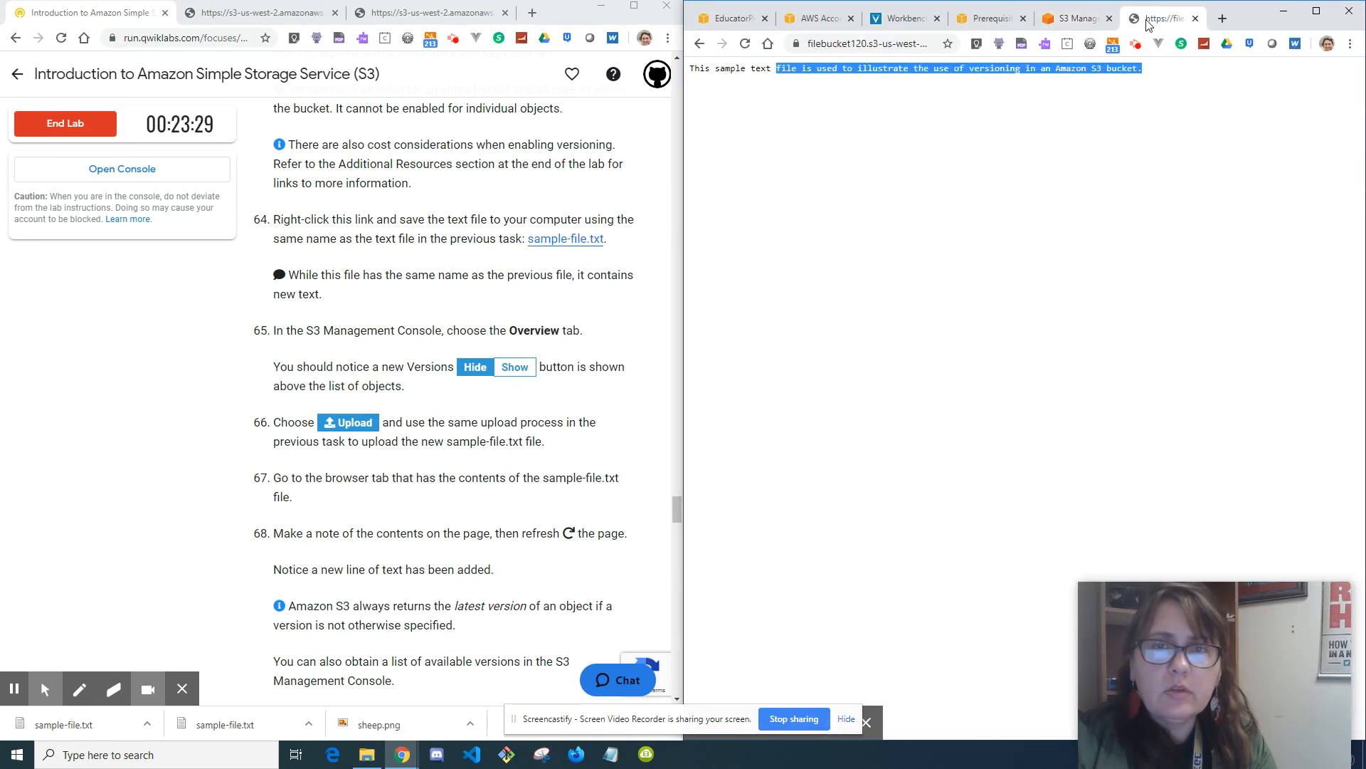
click(745, 44)
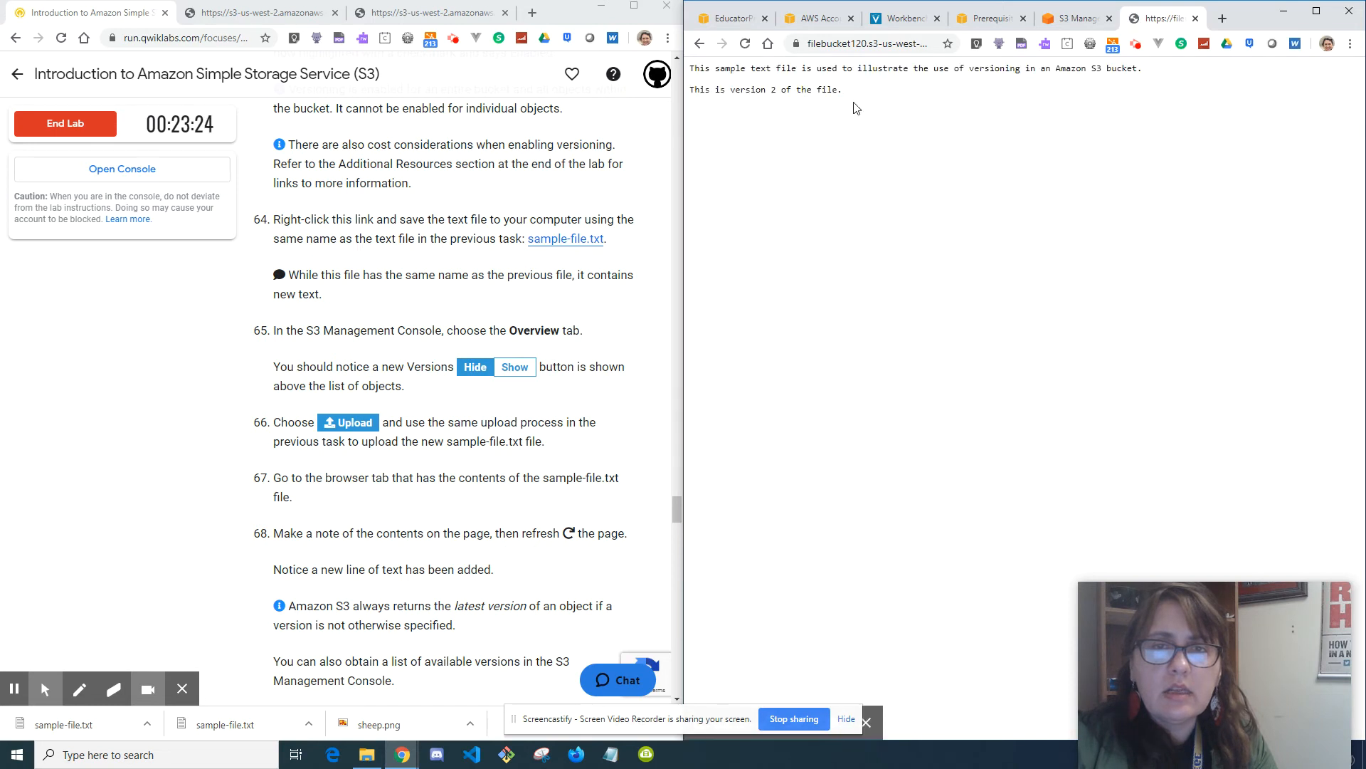
drag(848, 91, 682, 102)
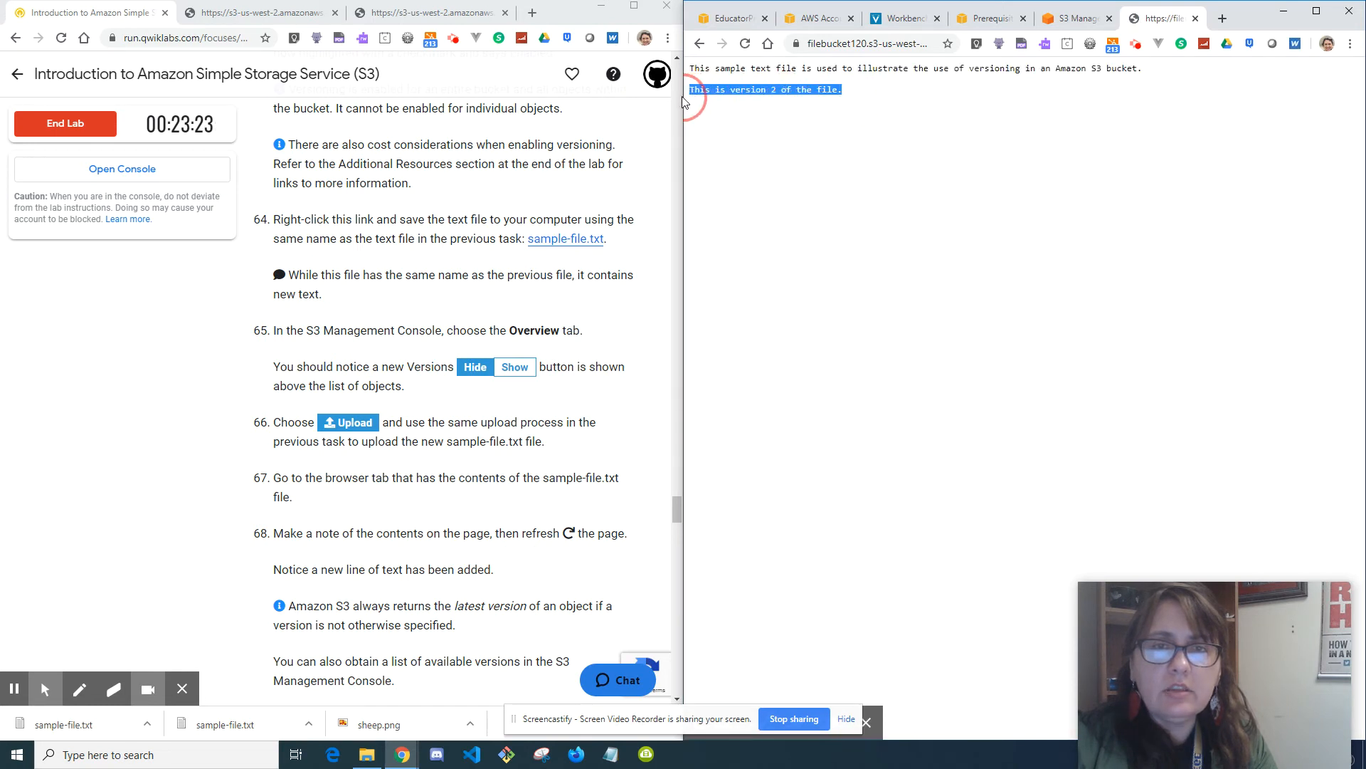
click(872, 191)
- Read lab steps 68 to 72 and close the browser tab showing the text file's contents
scroll(527, 449, down, 1)
scroll(527, 449, down, 2)
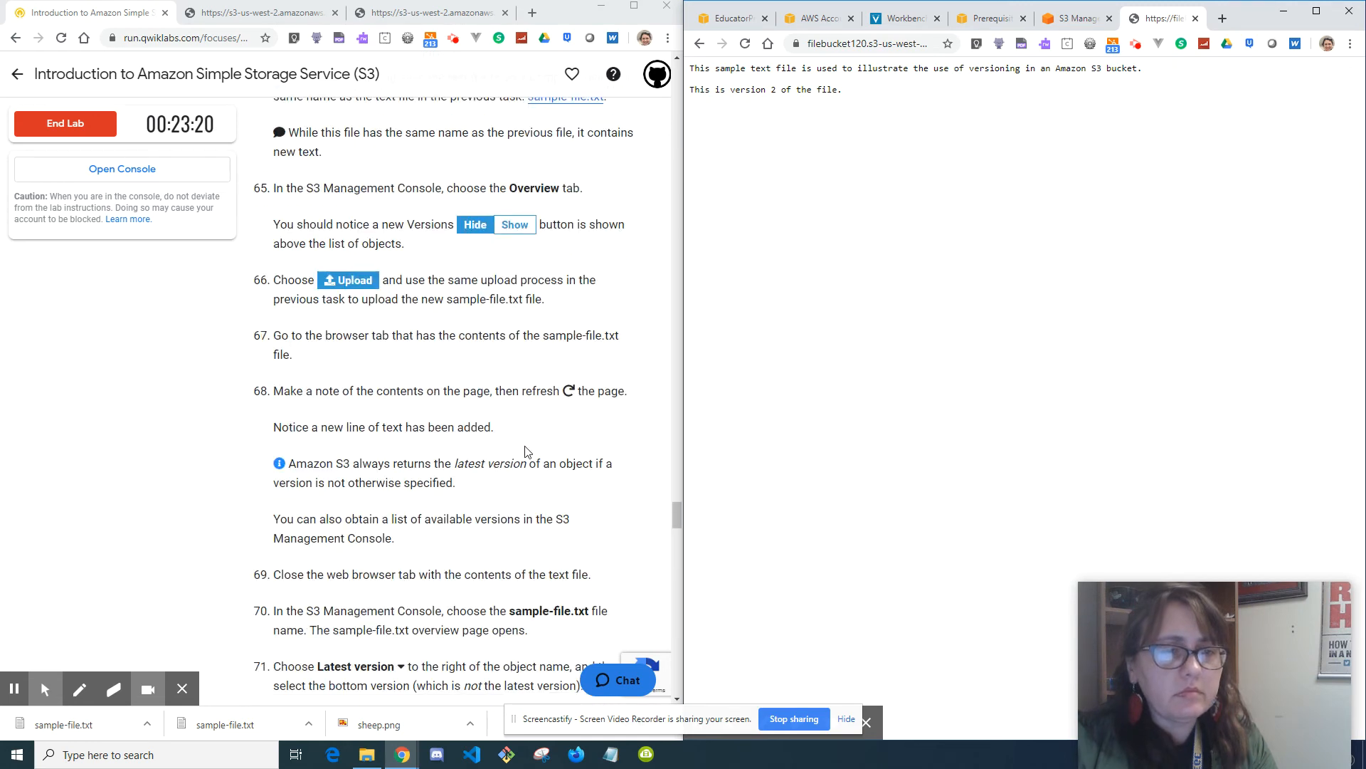
scroll(534, 446, down, 2)
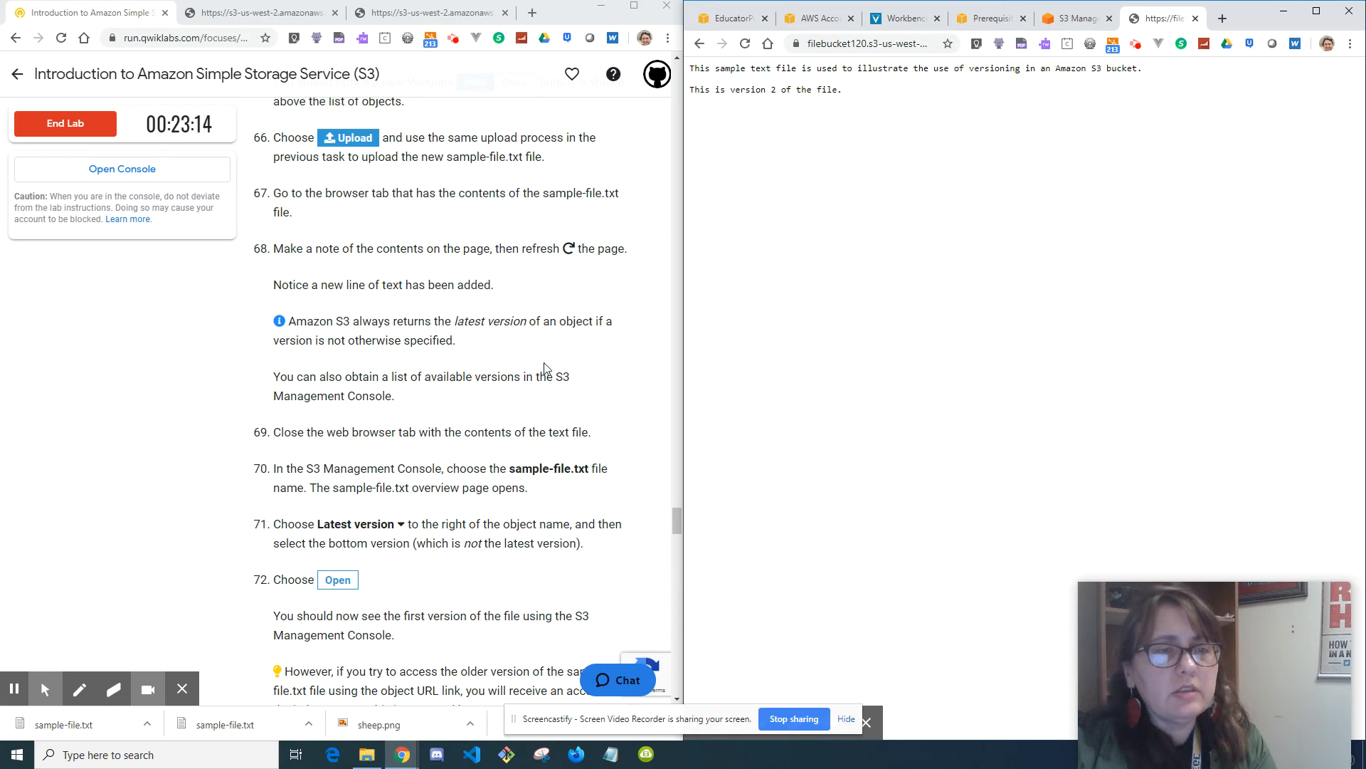
scroll(545, 367, down, 1)
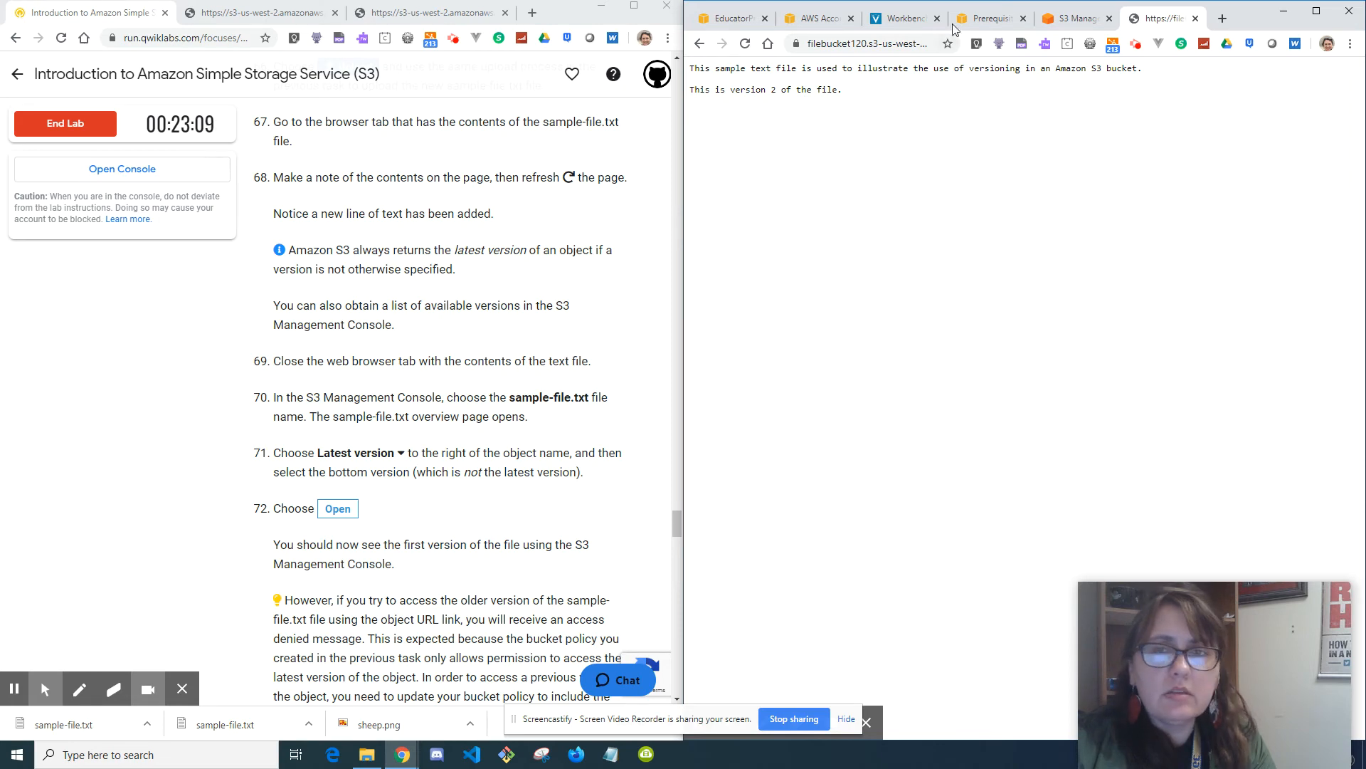
click(1071, 20)
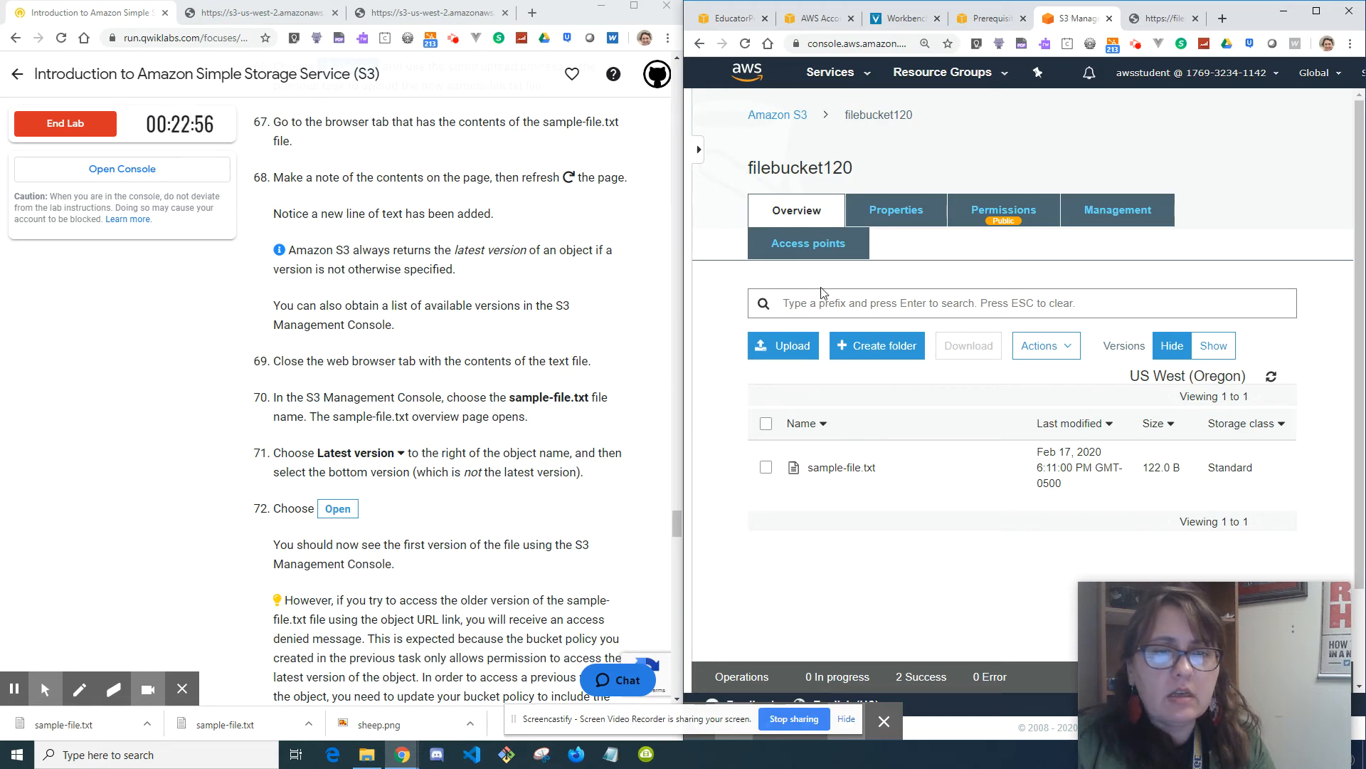
click(1196, 19)
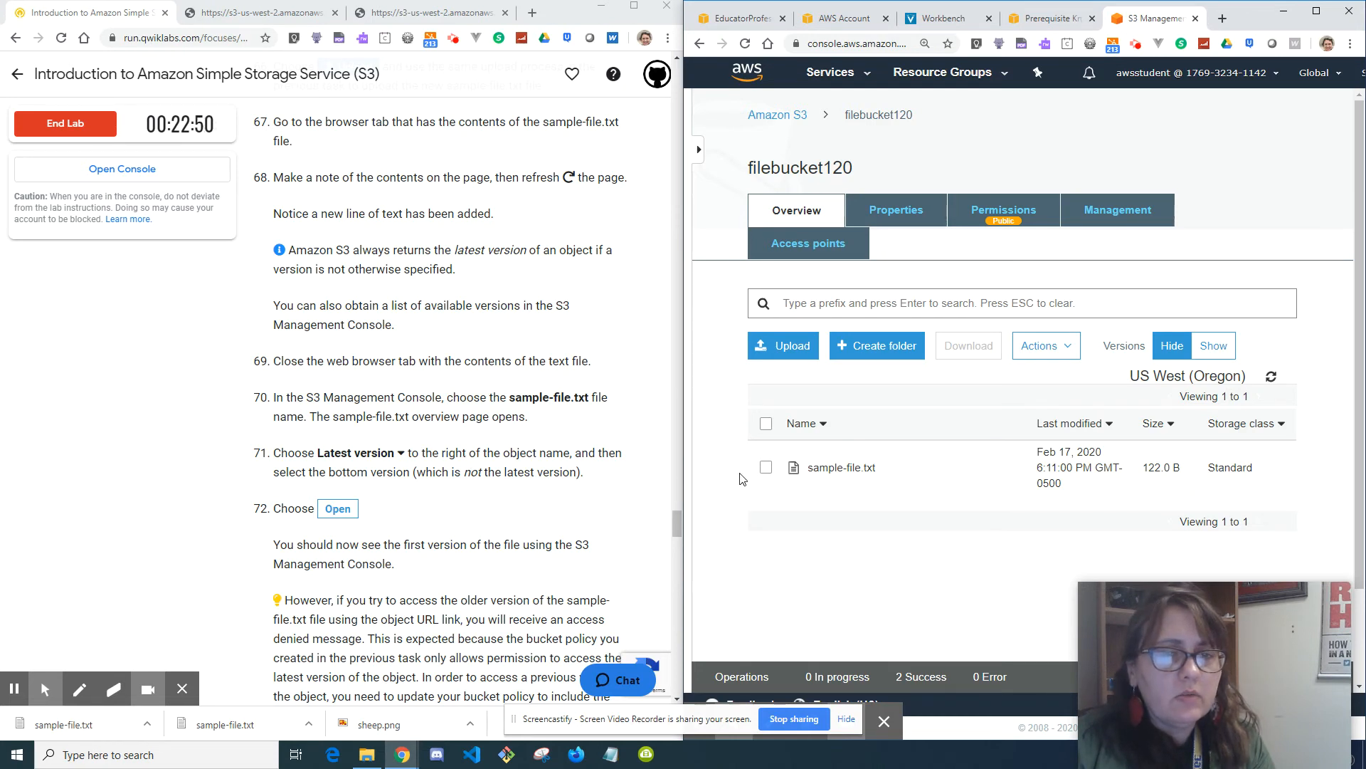
- Open the details of sample-file.txt in filebucket120 and examine its version dated Feb 17, 2020 5:58:11 PM
click(767, 468)
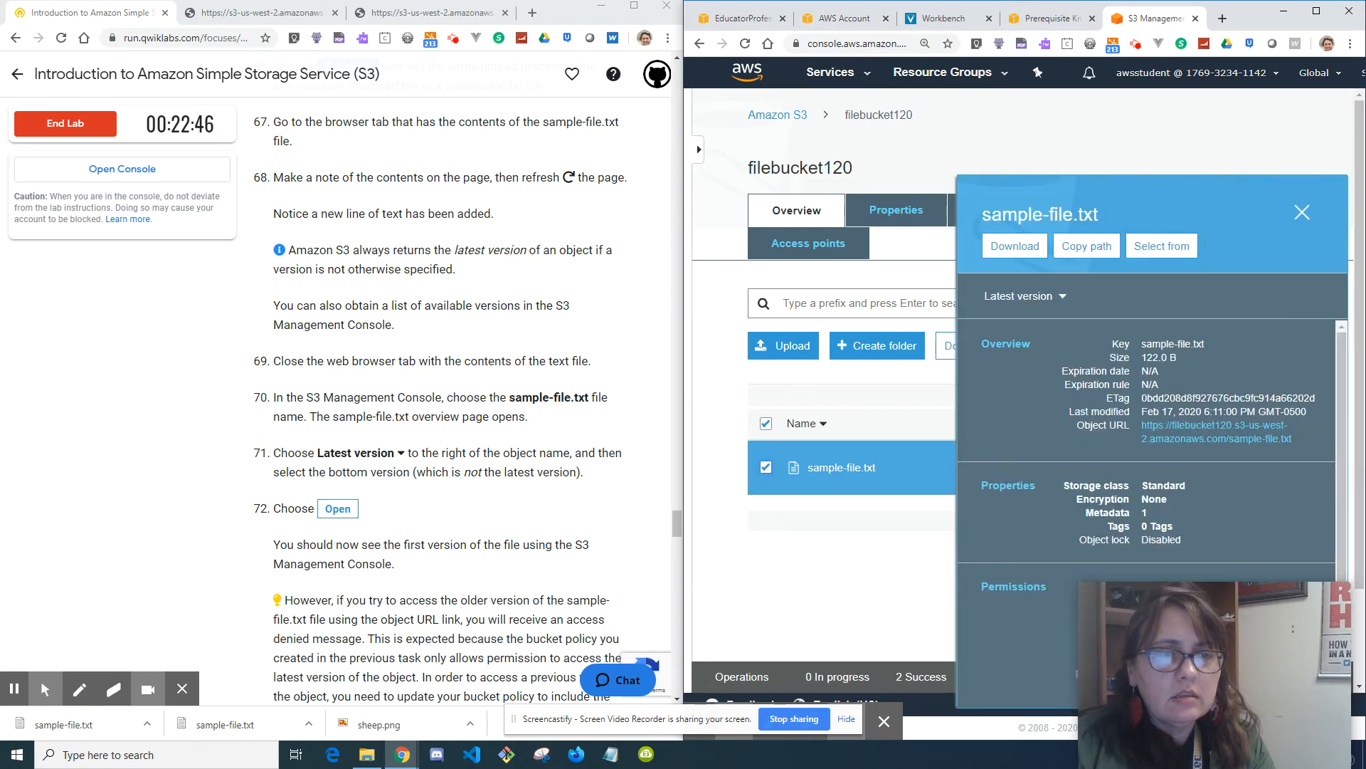
click(1303, 212)
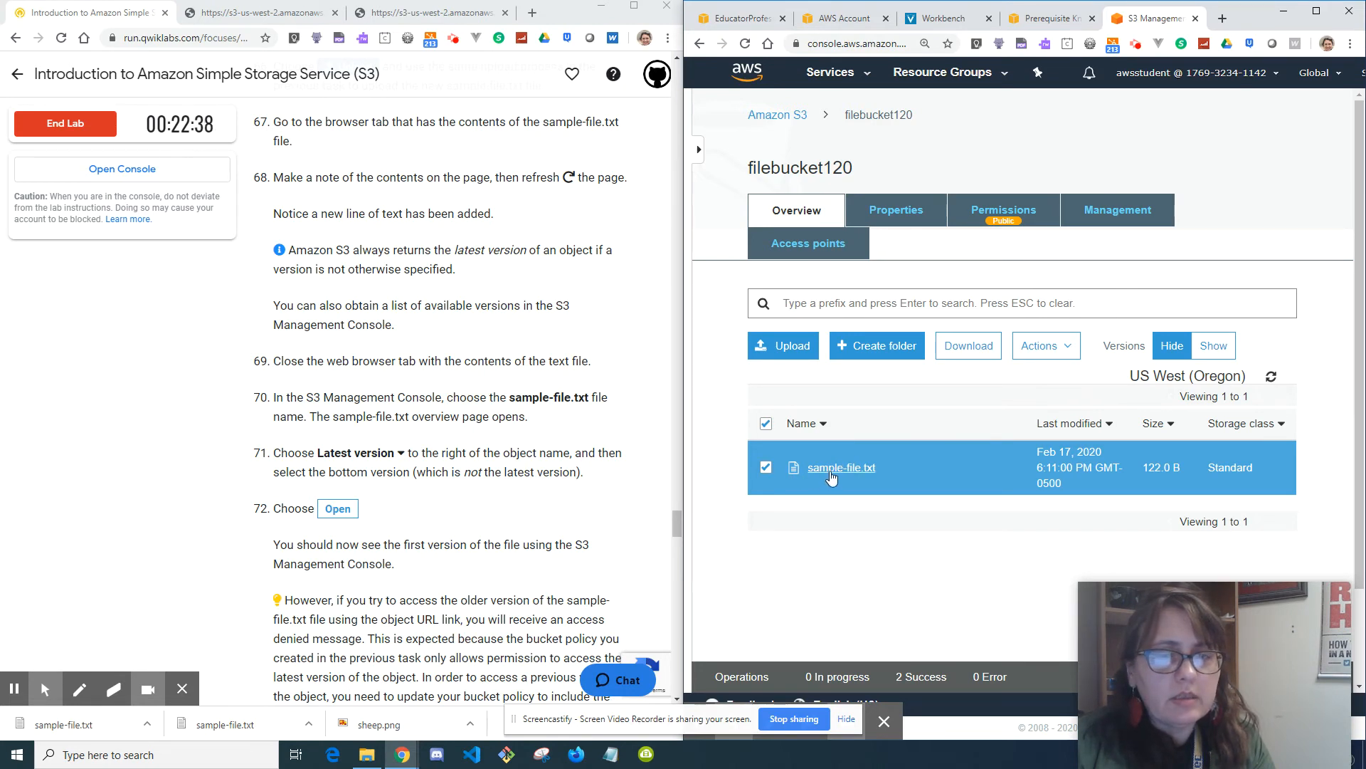
click(766, 467)
click(766, 467)
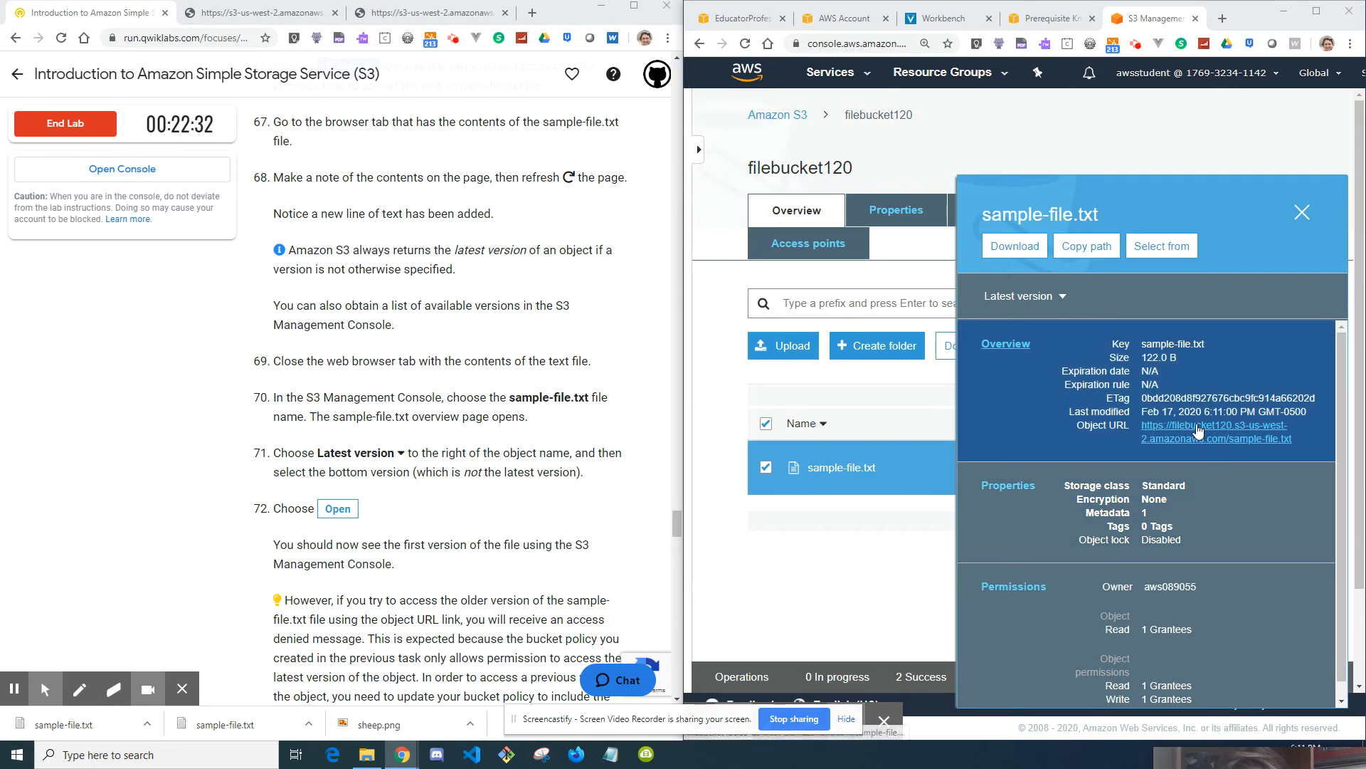
click(1060, 298)
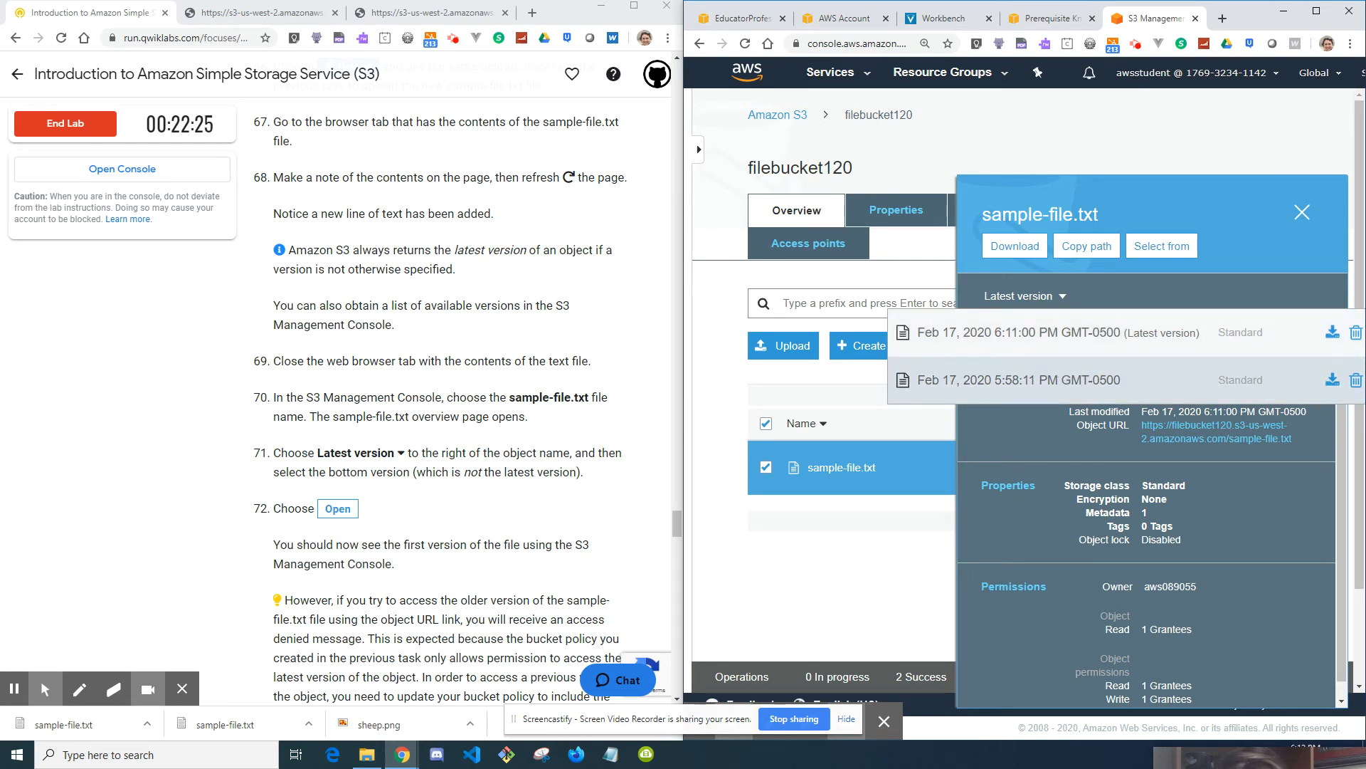
click(1060, 386)
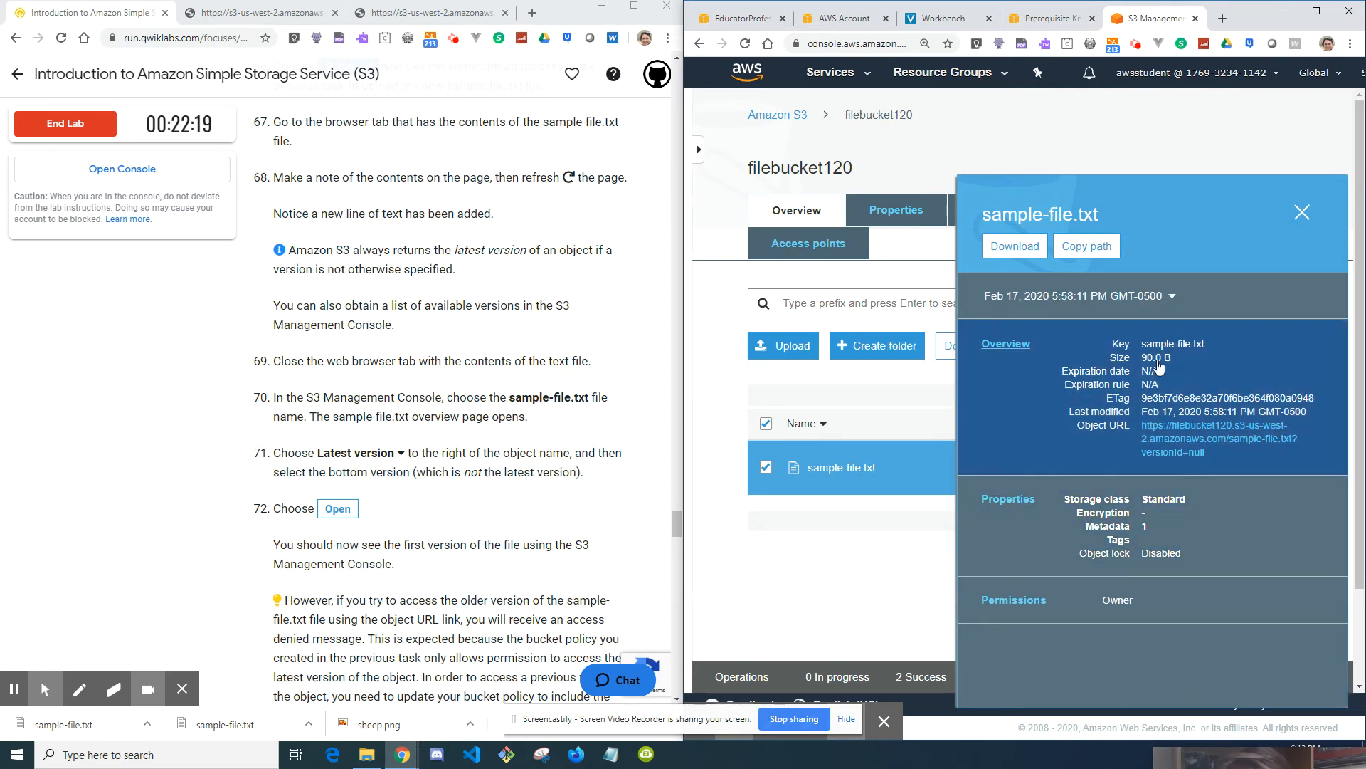
click(1167, 296)
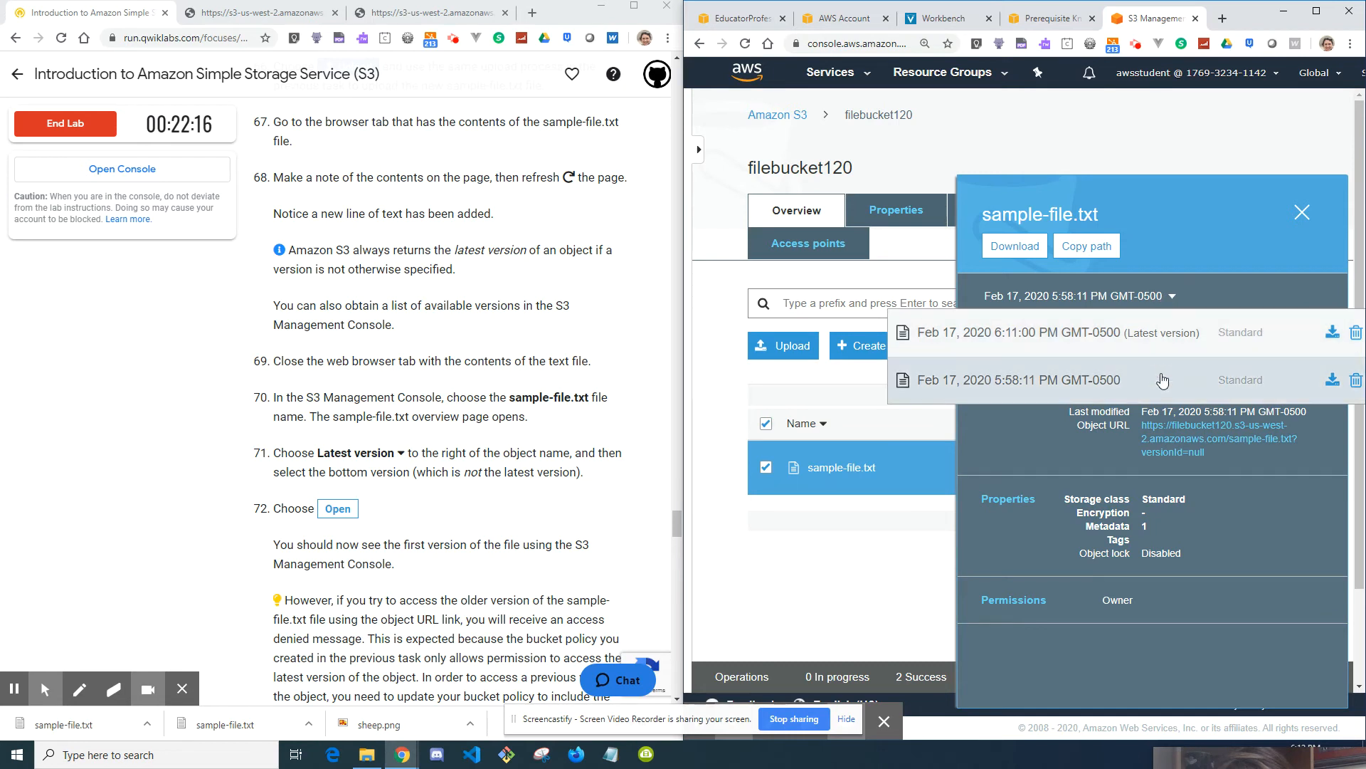
click(1065, 389)
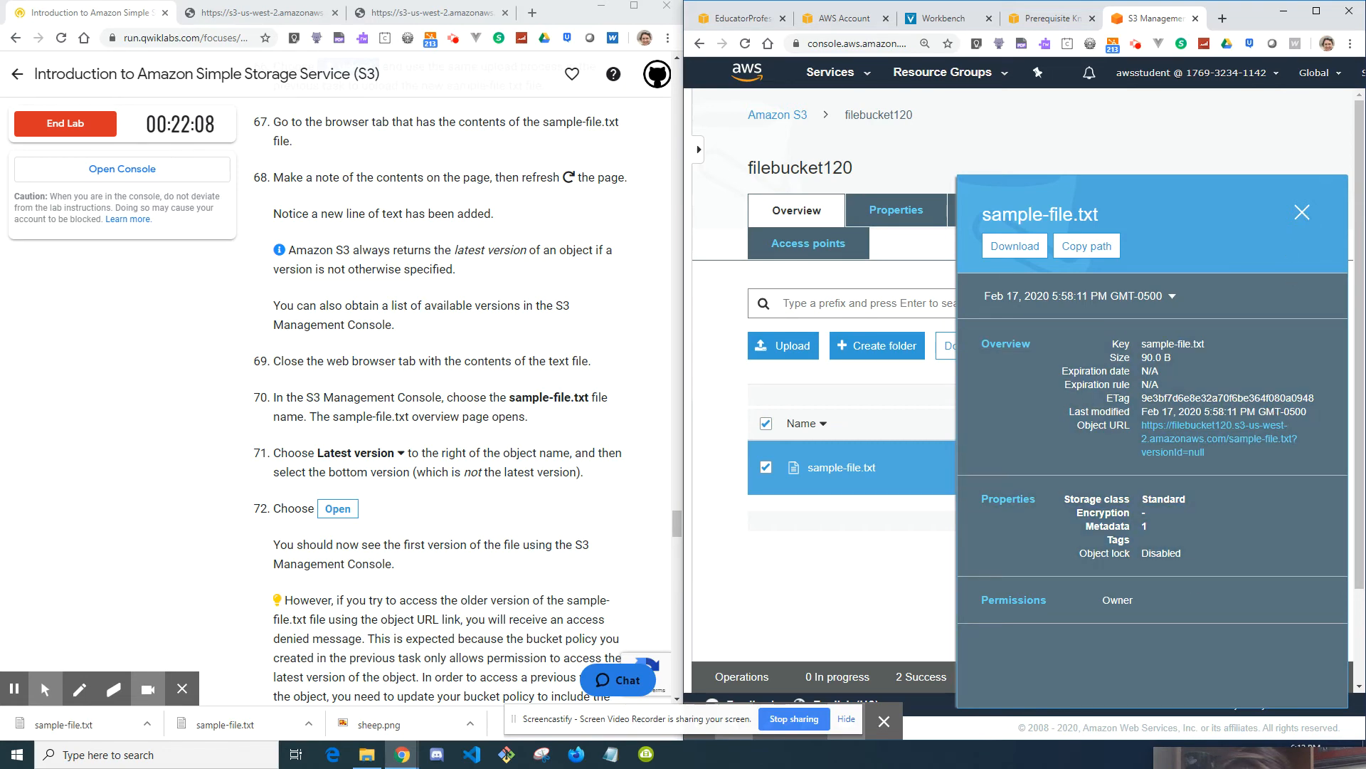
- Close and reopen the details of sample-file.txt, and select its older version from Feb 17, 2020 5:58:11 PM
click(1302, 212)
click(765, 469)
click(766, 469)
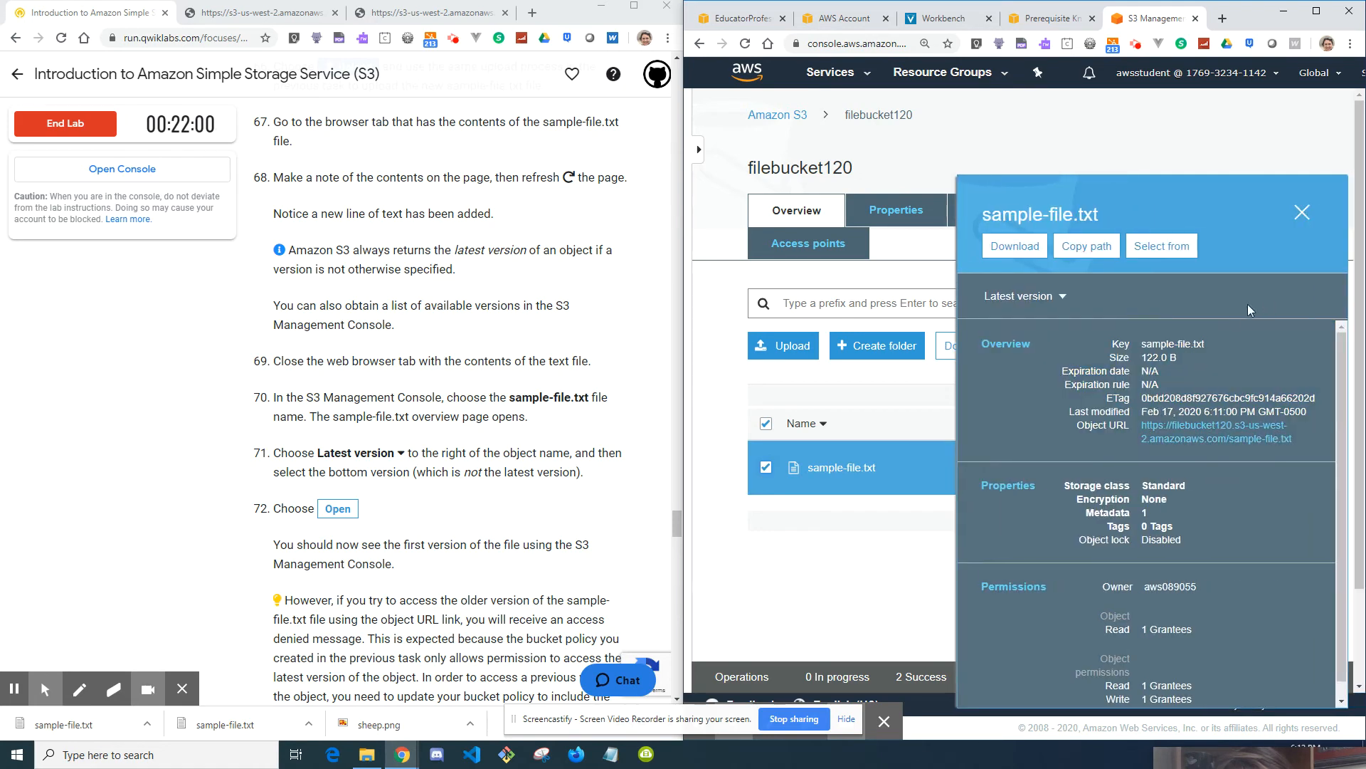
click(1036, 298)
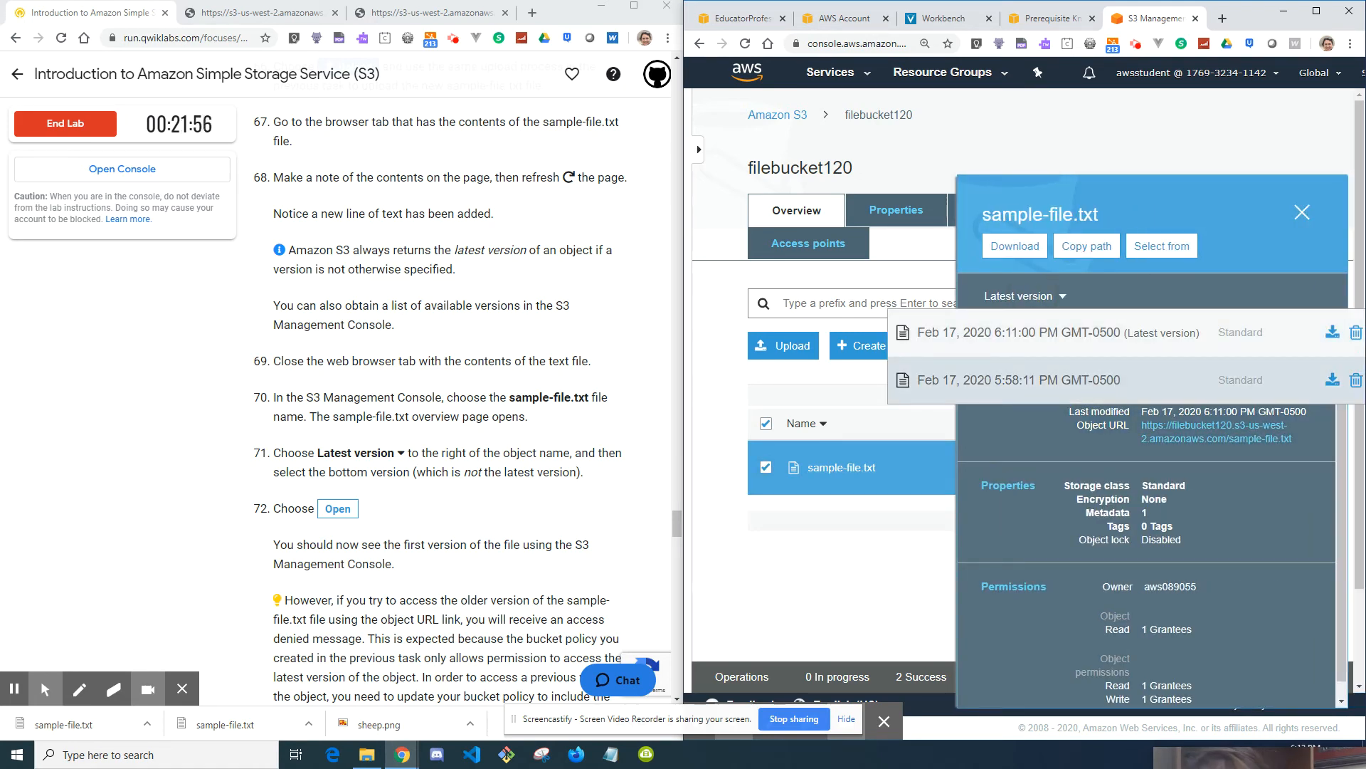
click(1100, 380)
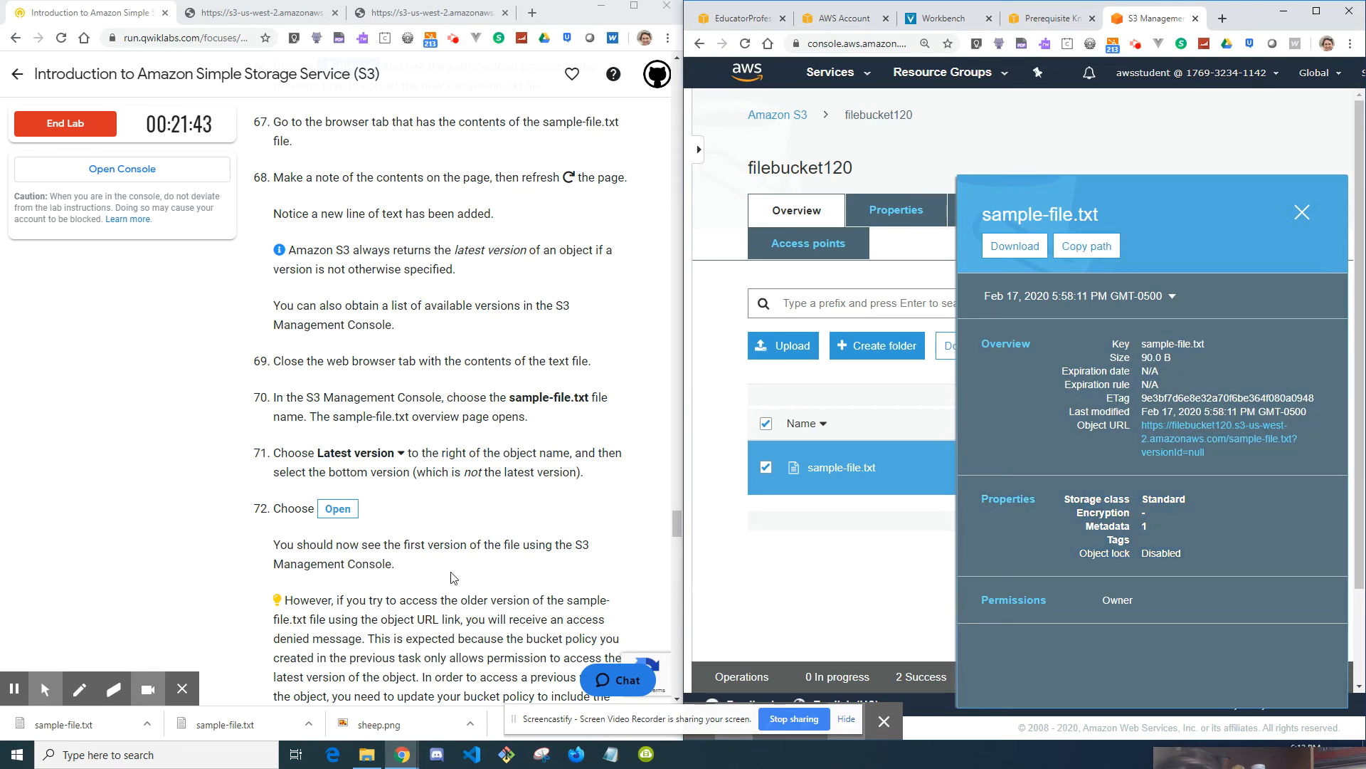
- Read the lab's note on accessing older versions and open the older version's object URL in a new browser tab
scroll(459, 574, down, 2)
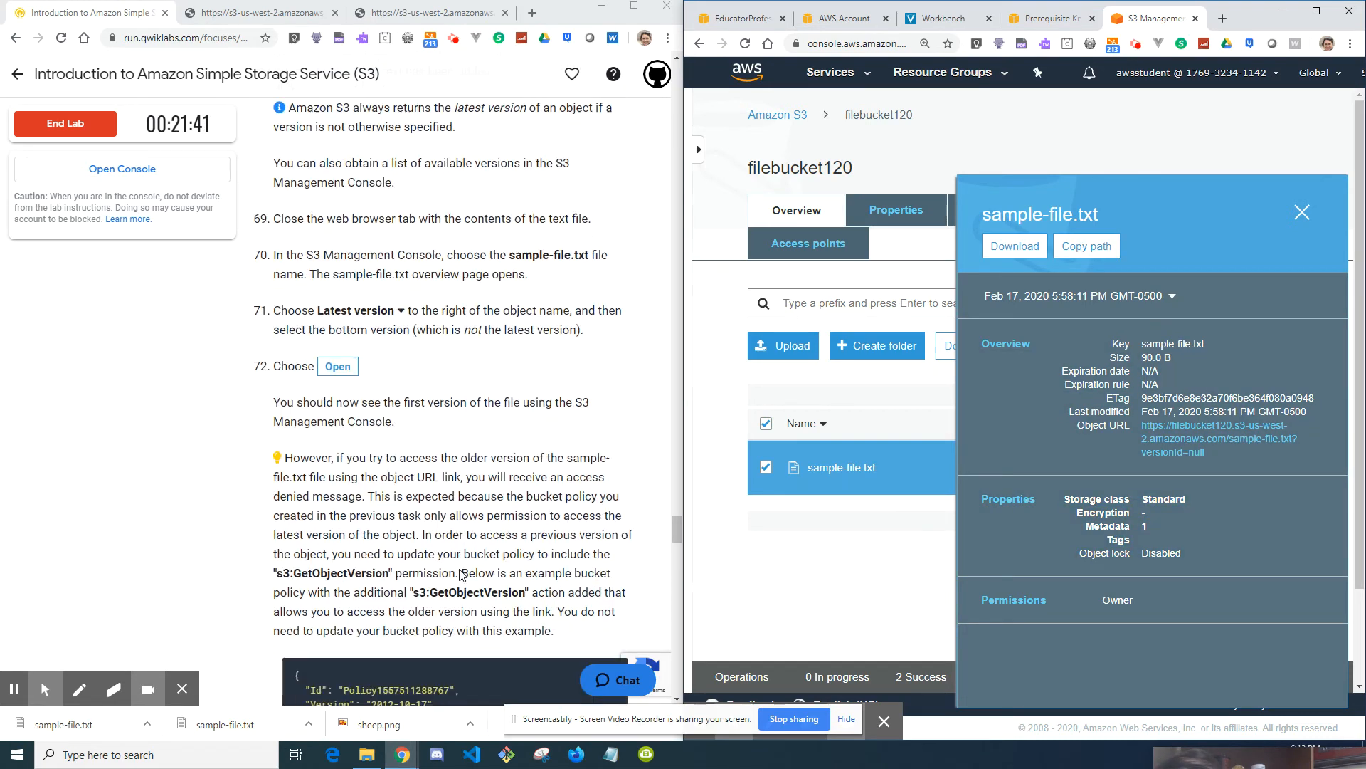
scroll(498, 511, down, 2)
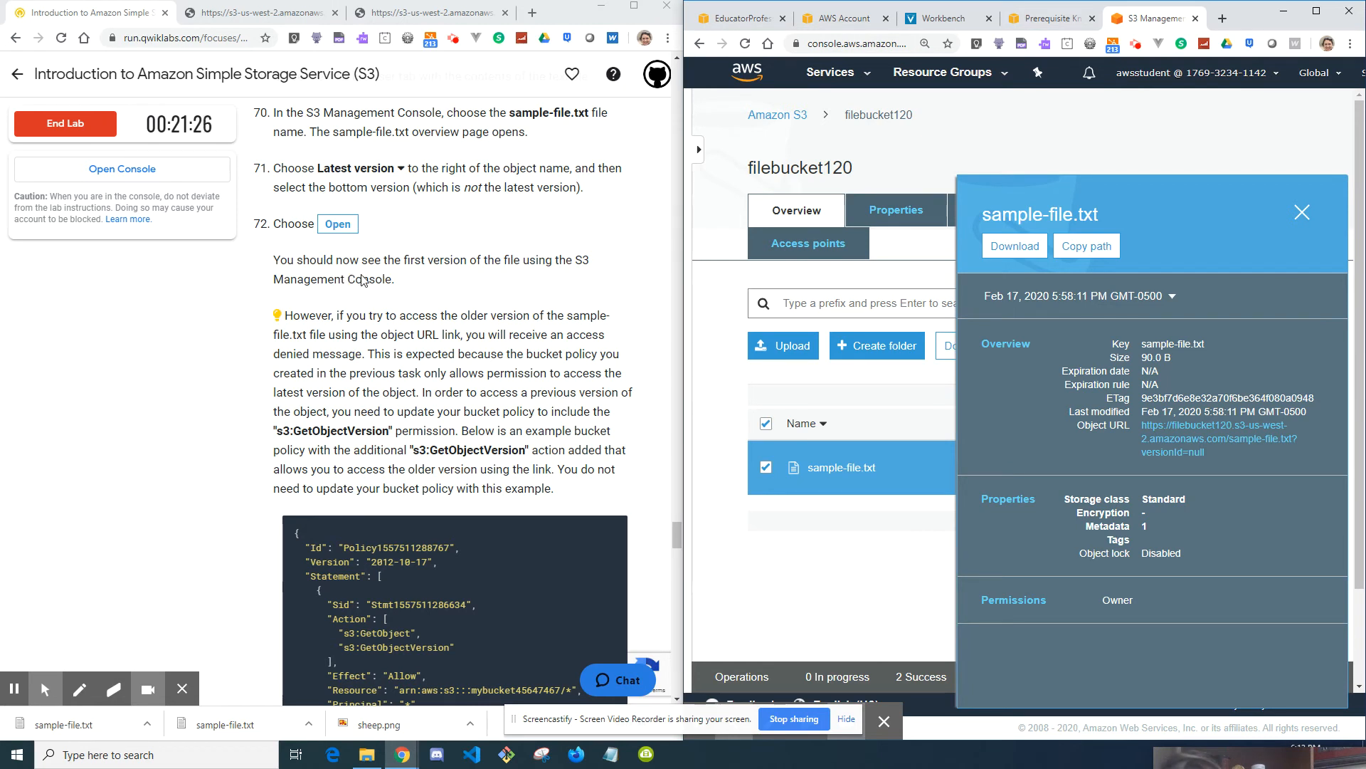
right_click(1157, 431)
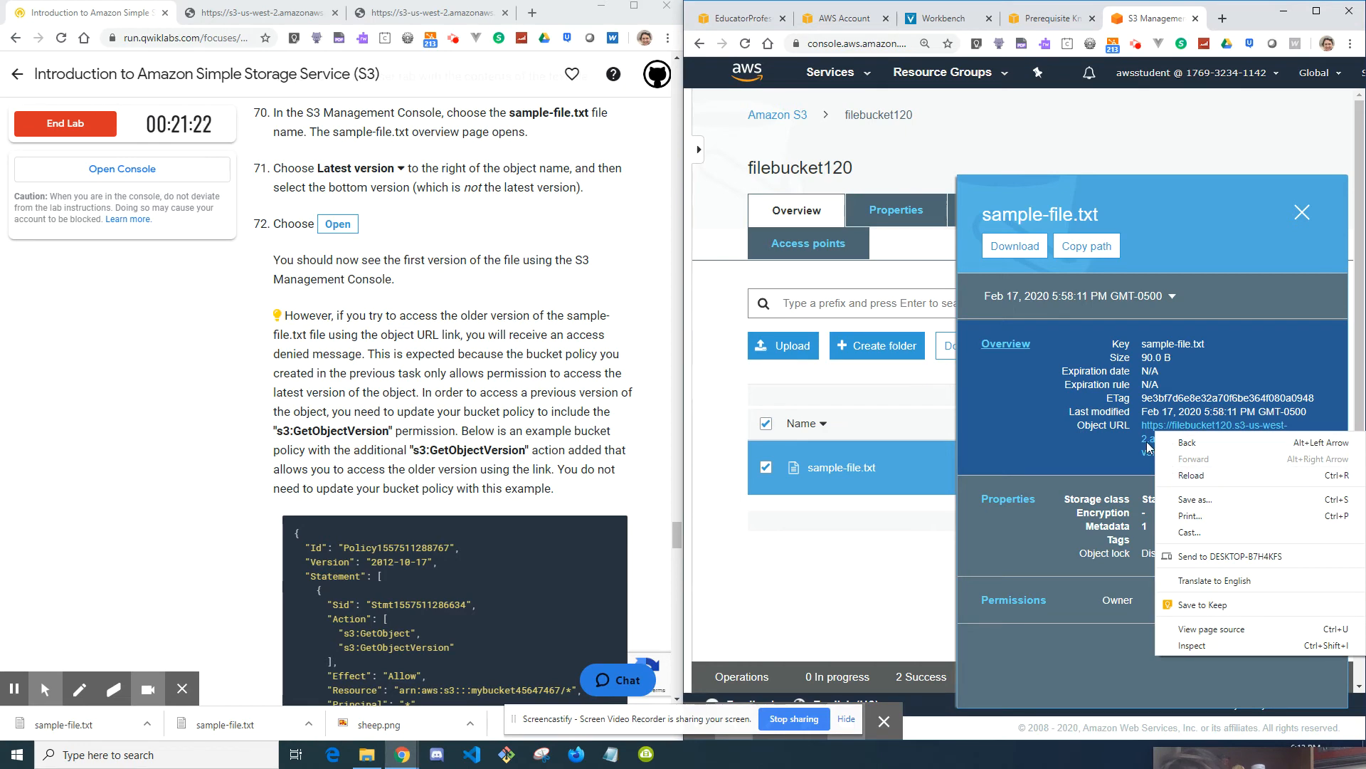
right_click(1147, 443)
click(1209, 453)
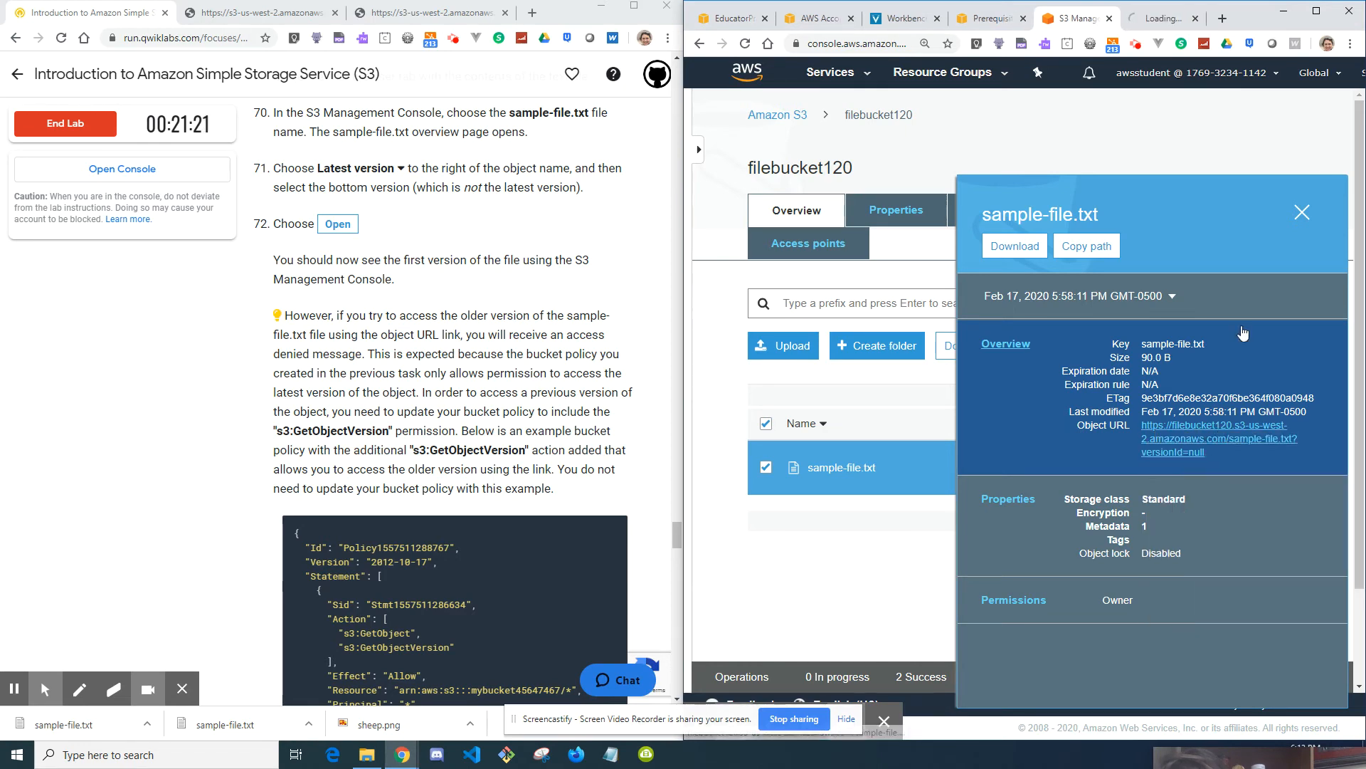
- Check the page opened from the older version's object URL, reread the lab's access note, and recheck the selected version of sample-file.txt
click(1157, 20)
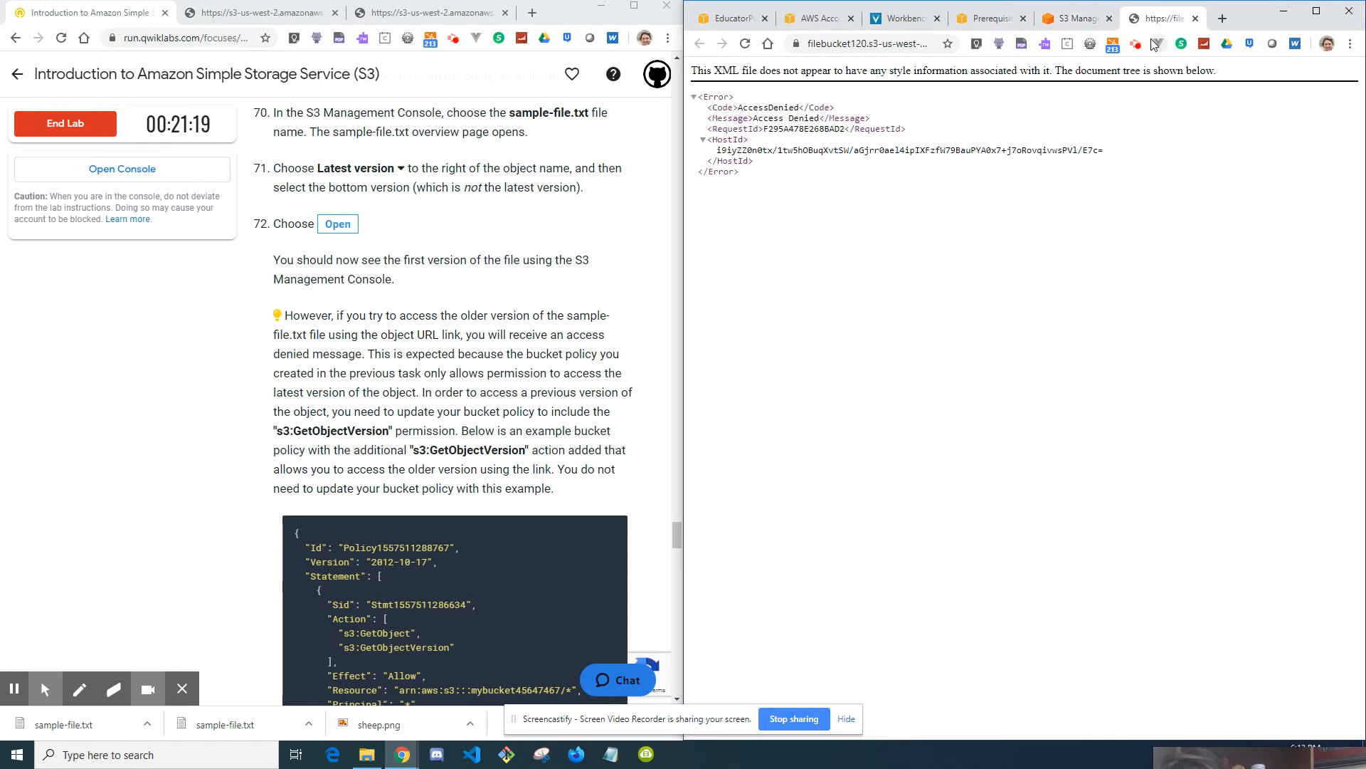
click(1070, 32)
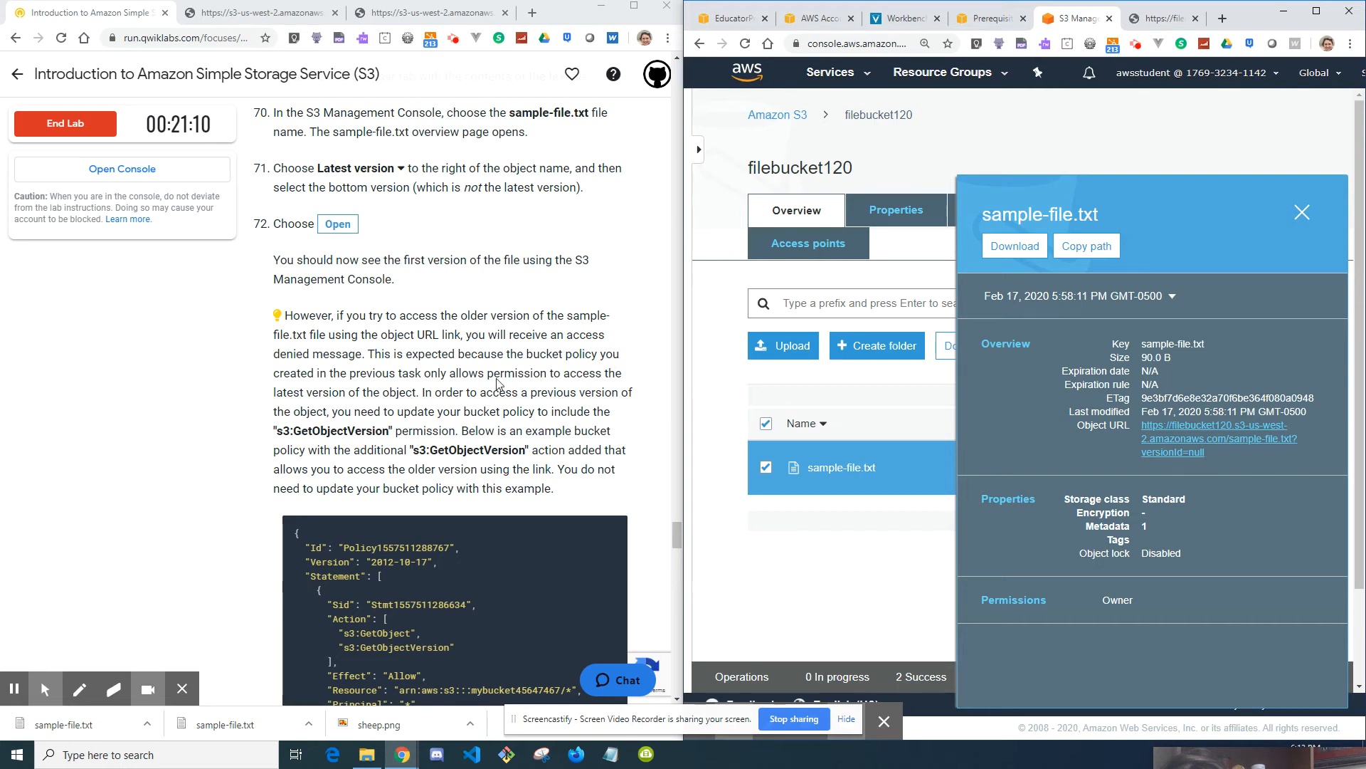
click(303, 322)
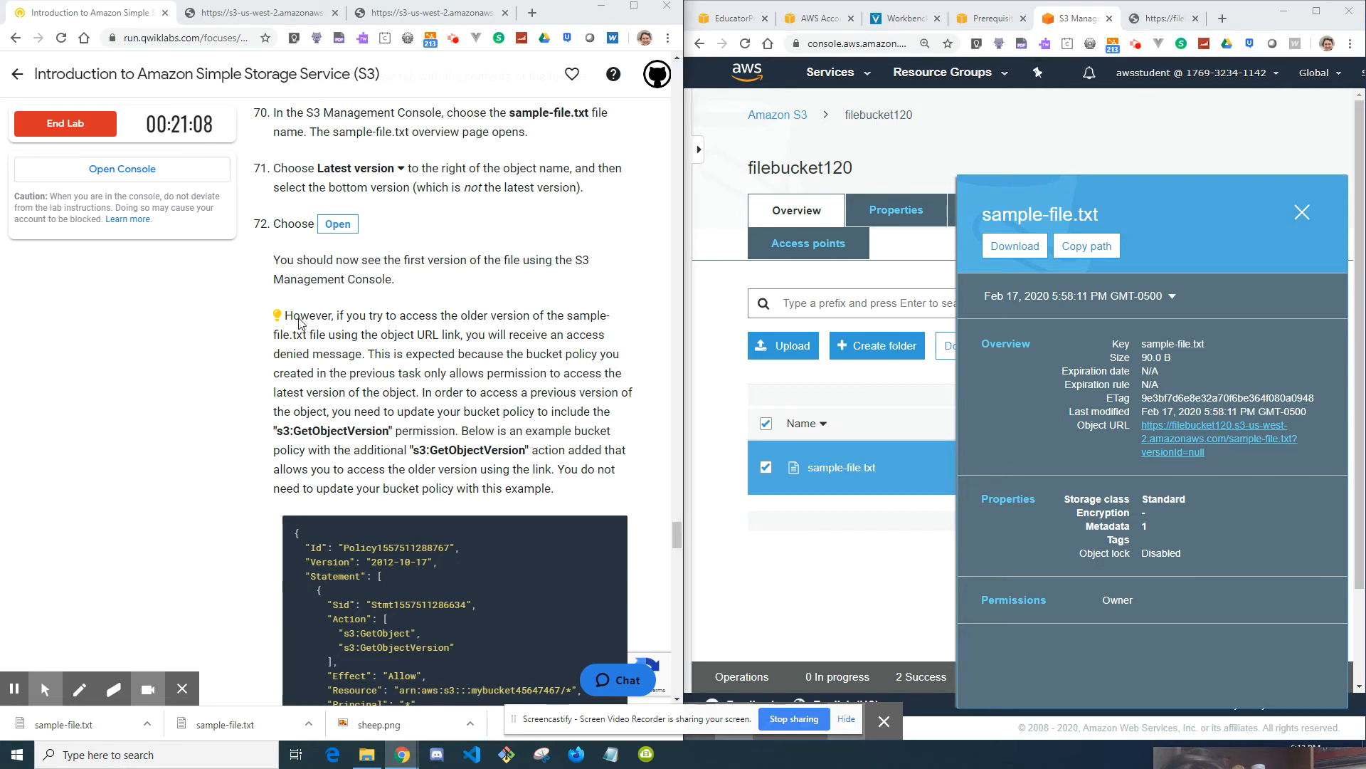
click(312, 315)
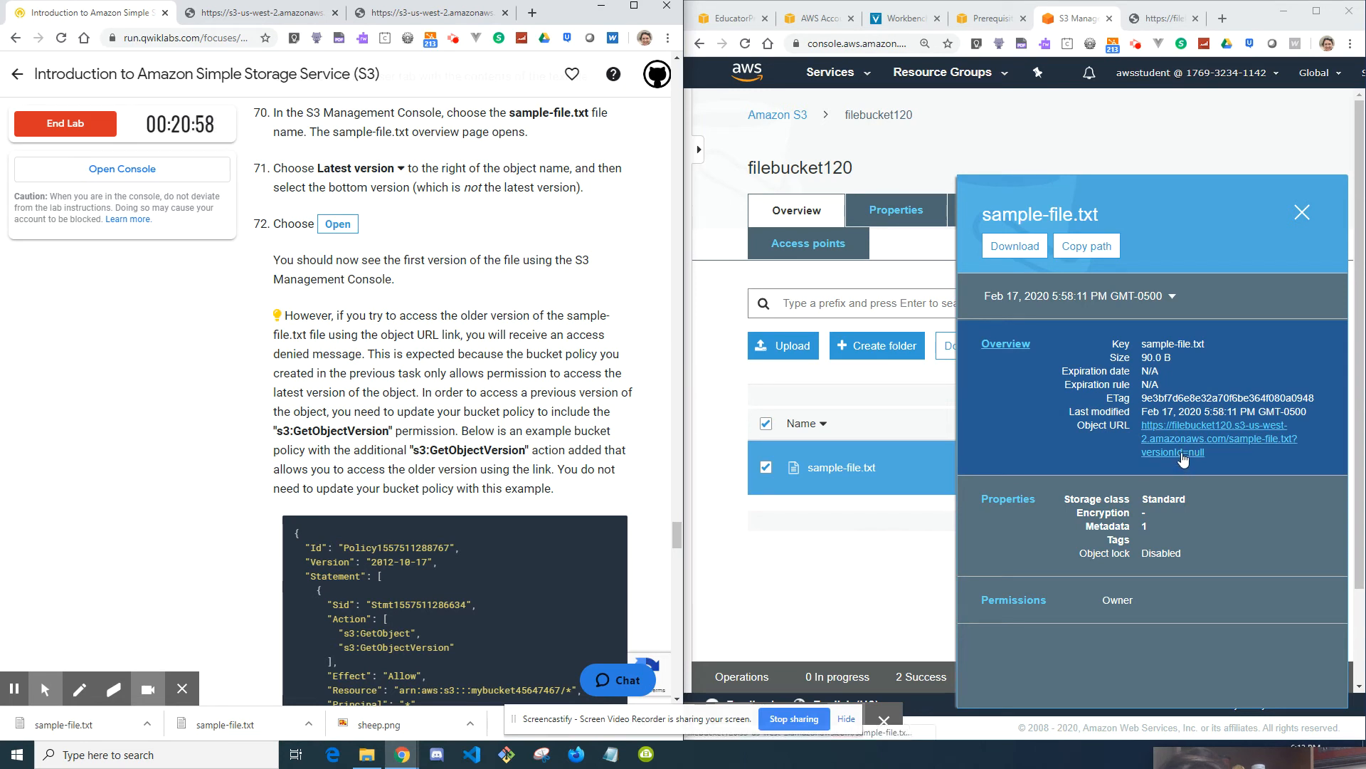
click(1078, 296)
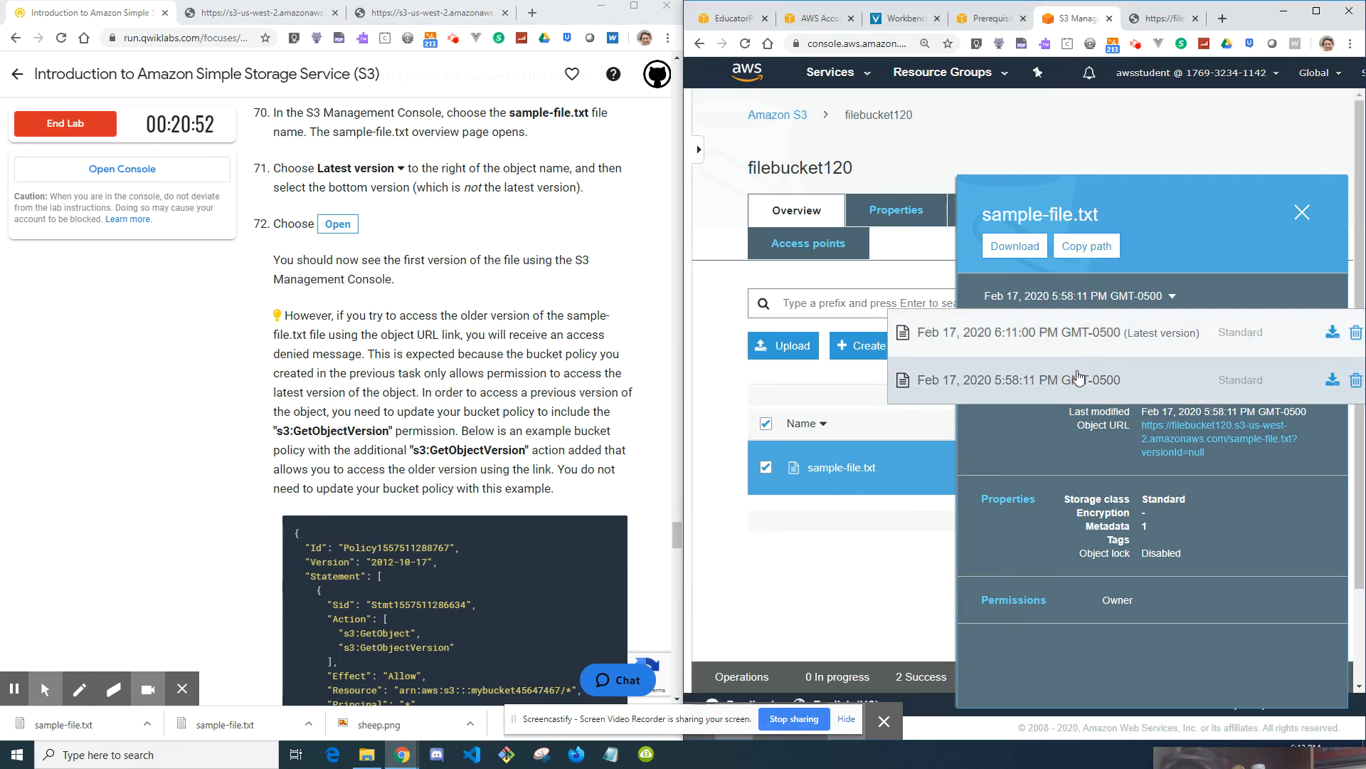
click(1102, 385)
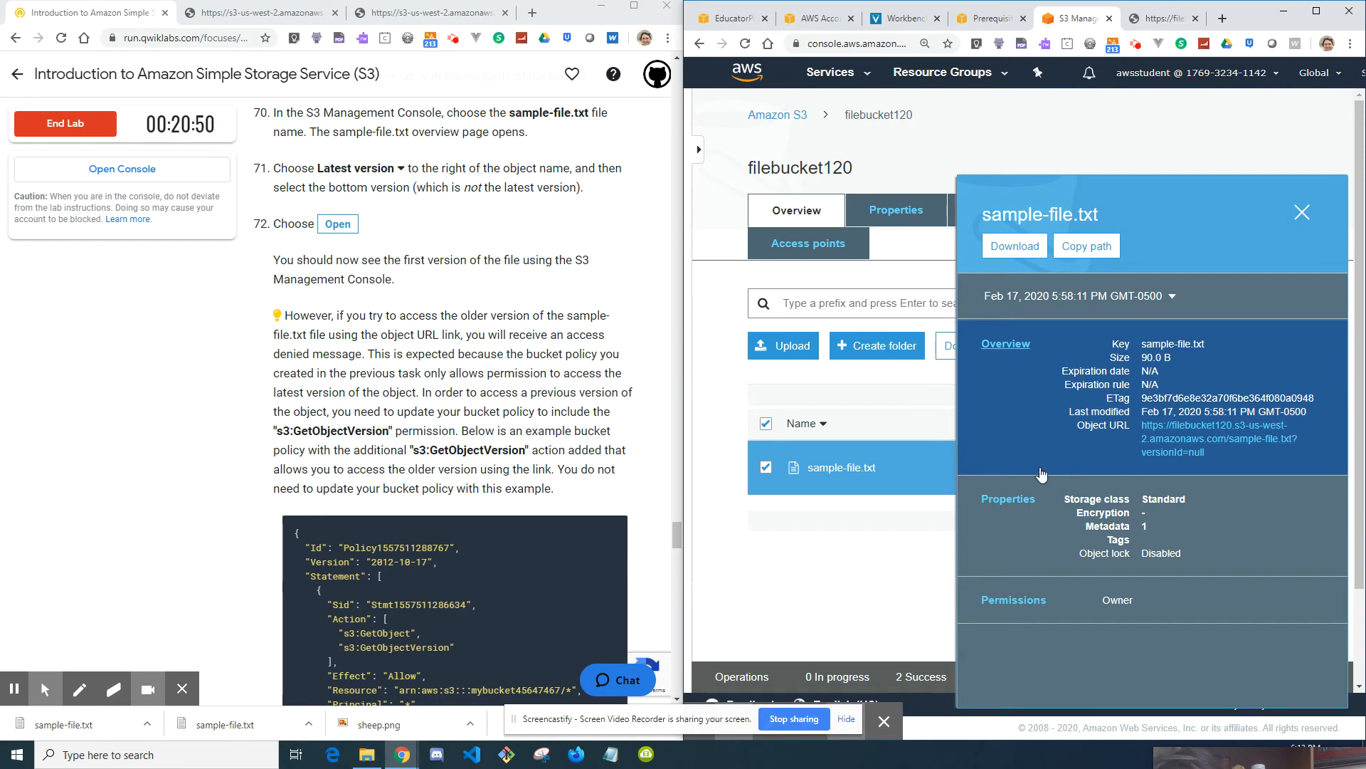
- Maximize the S3 console window, open the full page of sample-file.txt, and look through its properties and permissions
click(1317, 13)
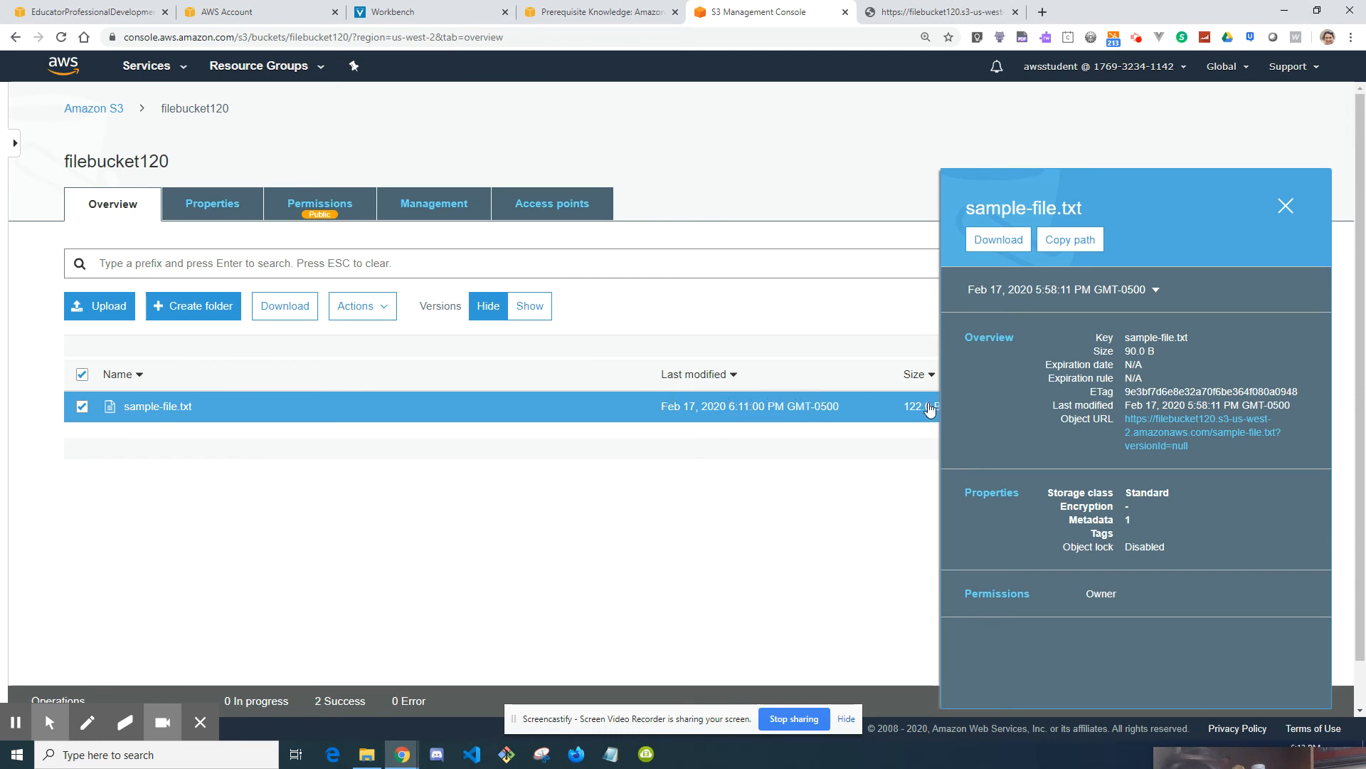
click(174, 409)
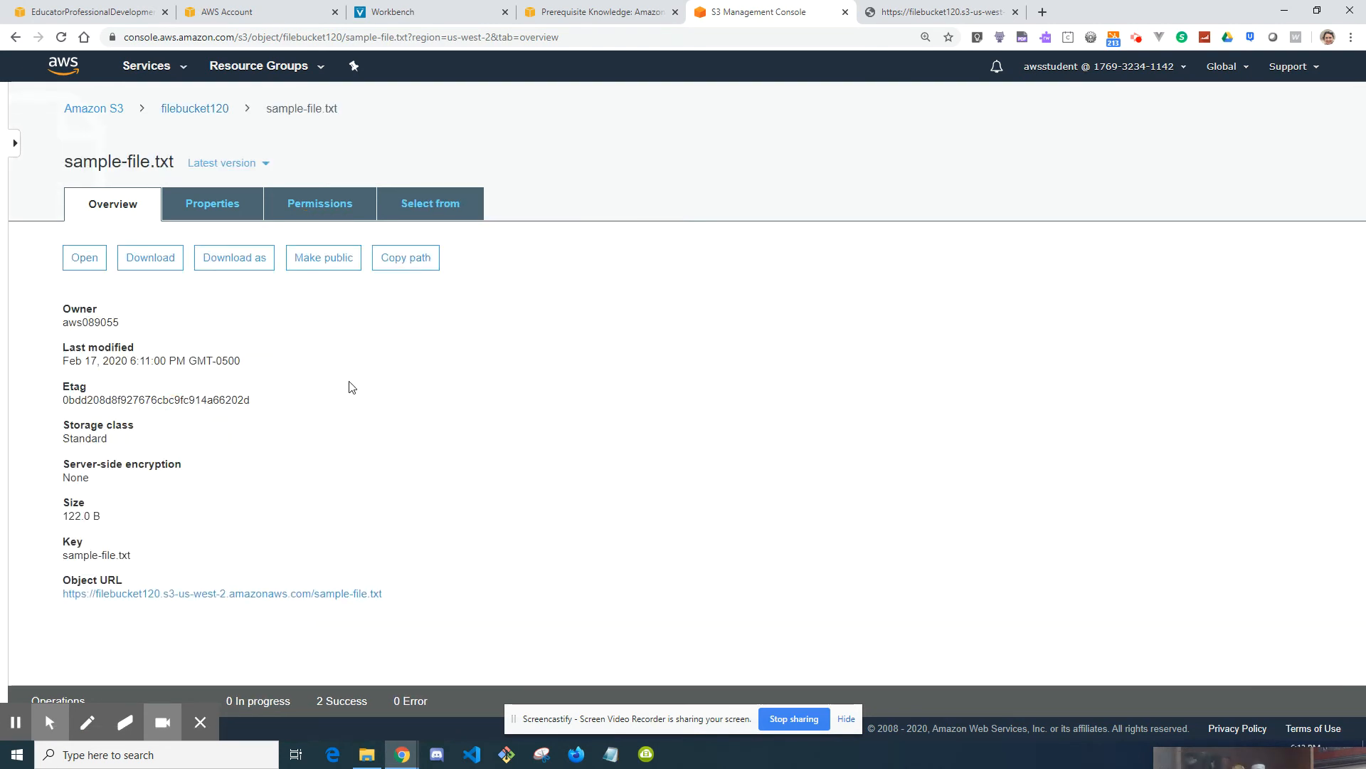
click(229, 207)
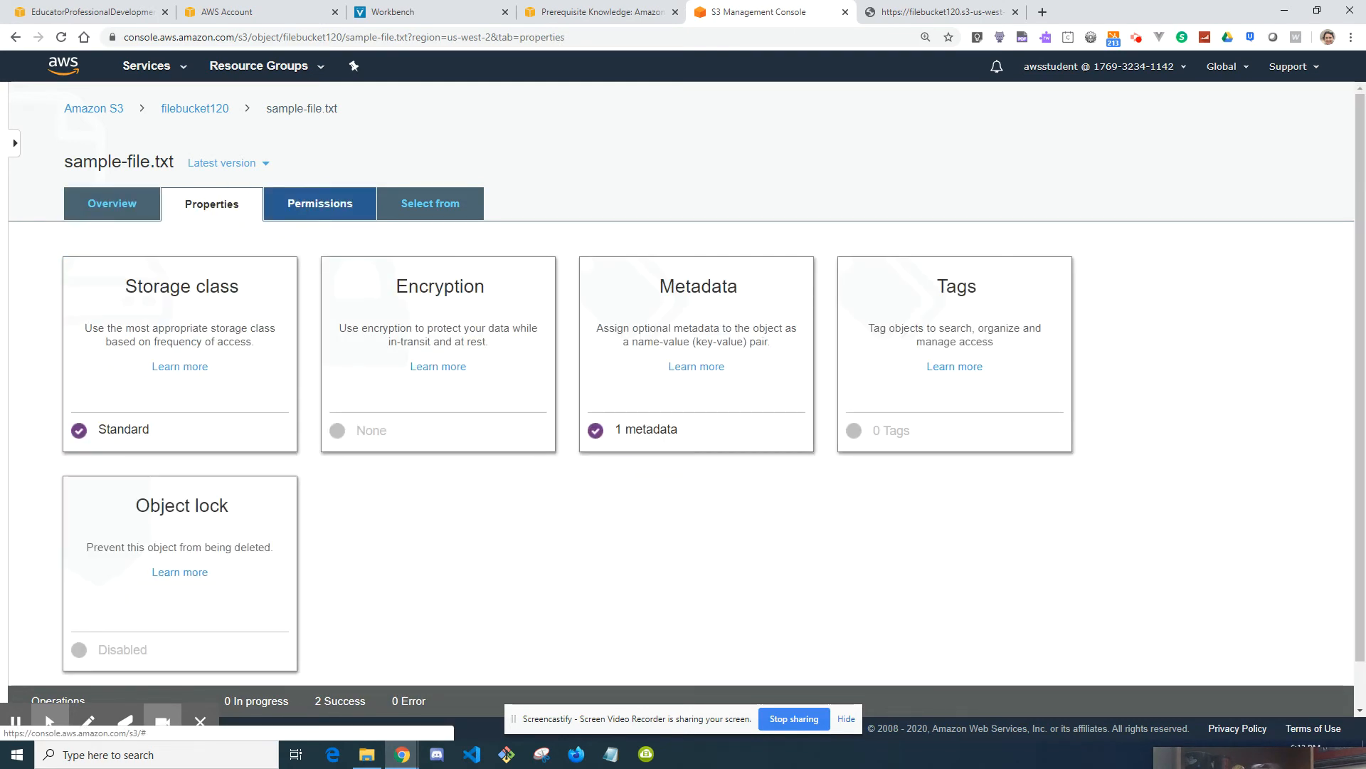
click(306, 215)
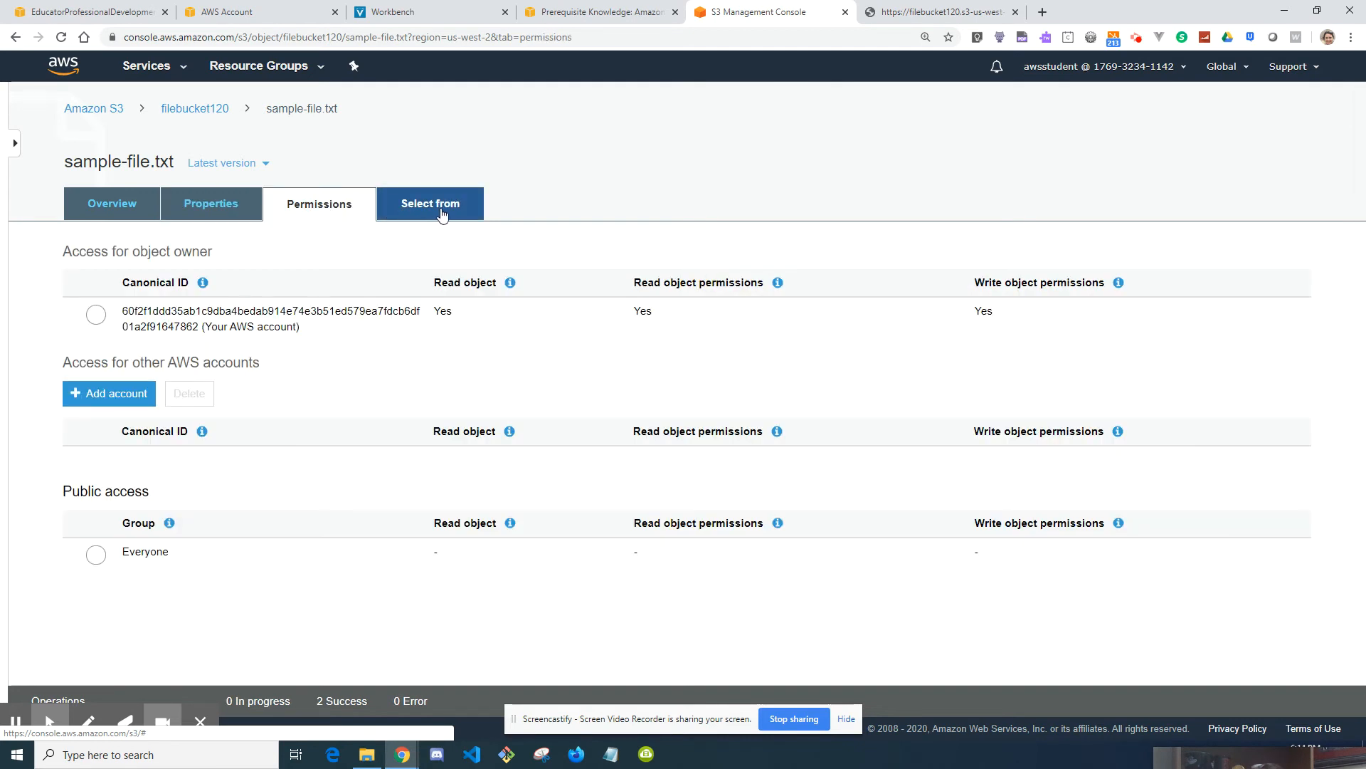
click(126, 208)
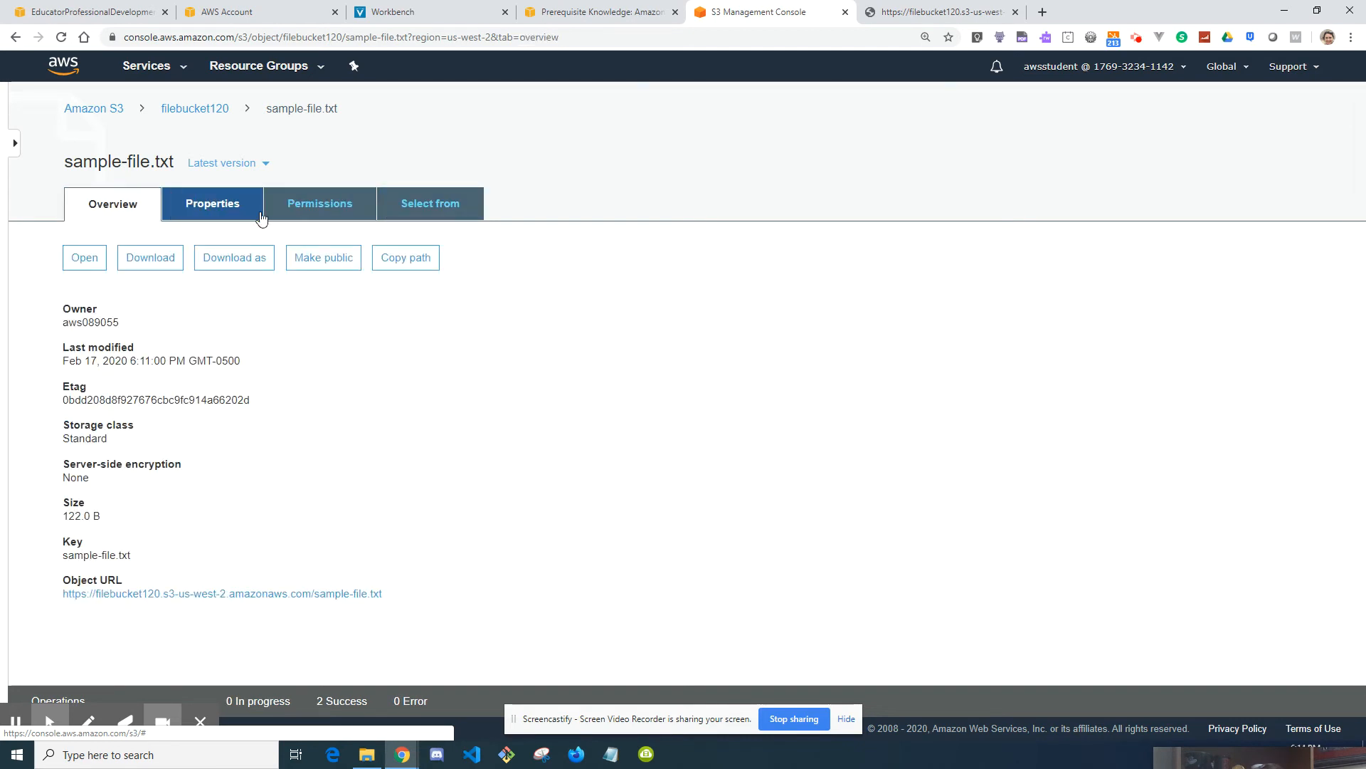
- Switch sample-file.txt to its Feb 17, 2020 5:58:11 PM version and place the console beside the lab instructions
click(266, 165)
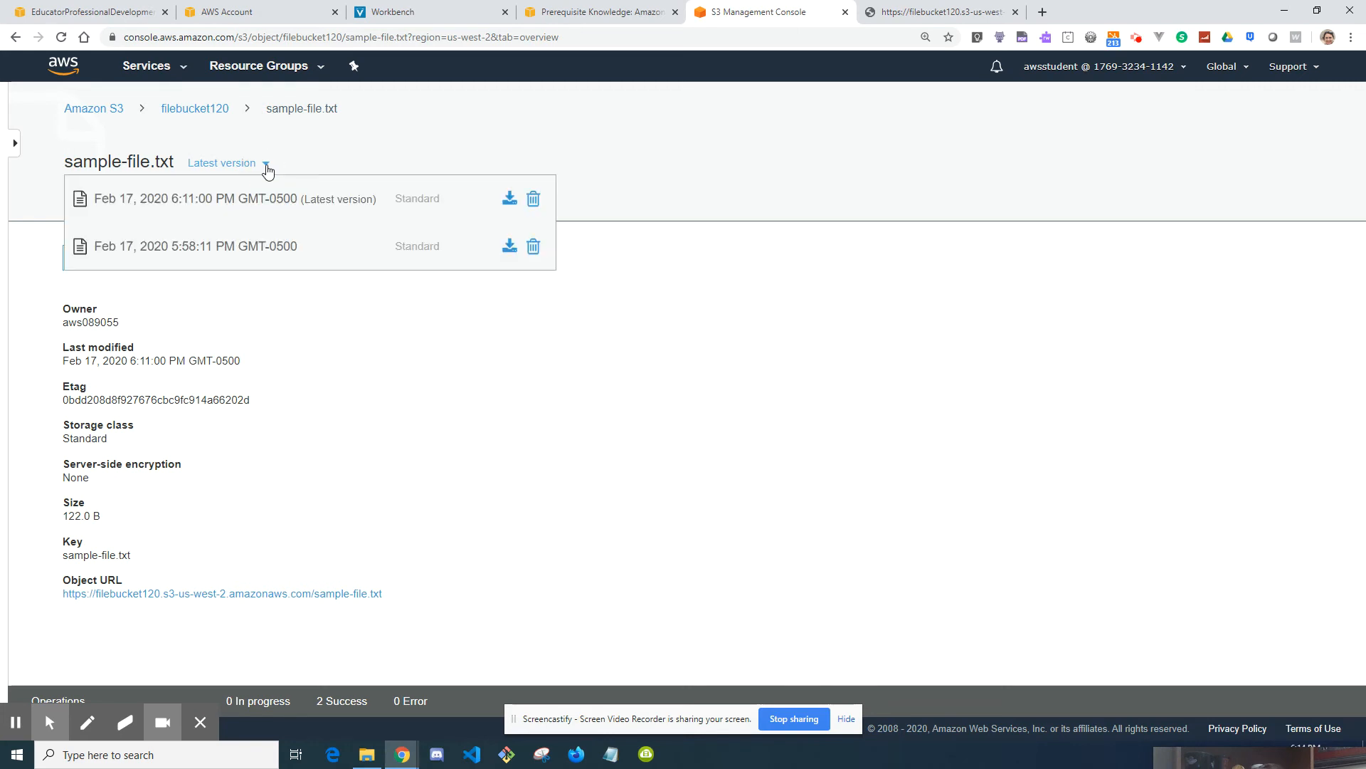
click(276, 240)
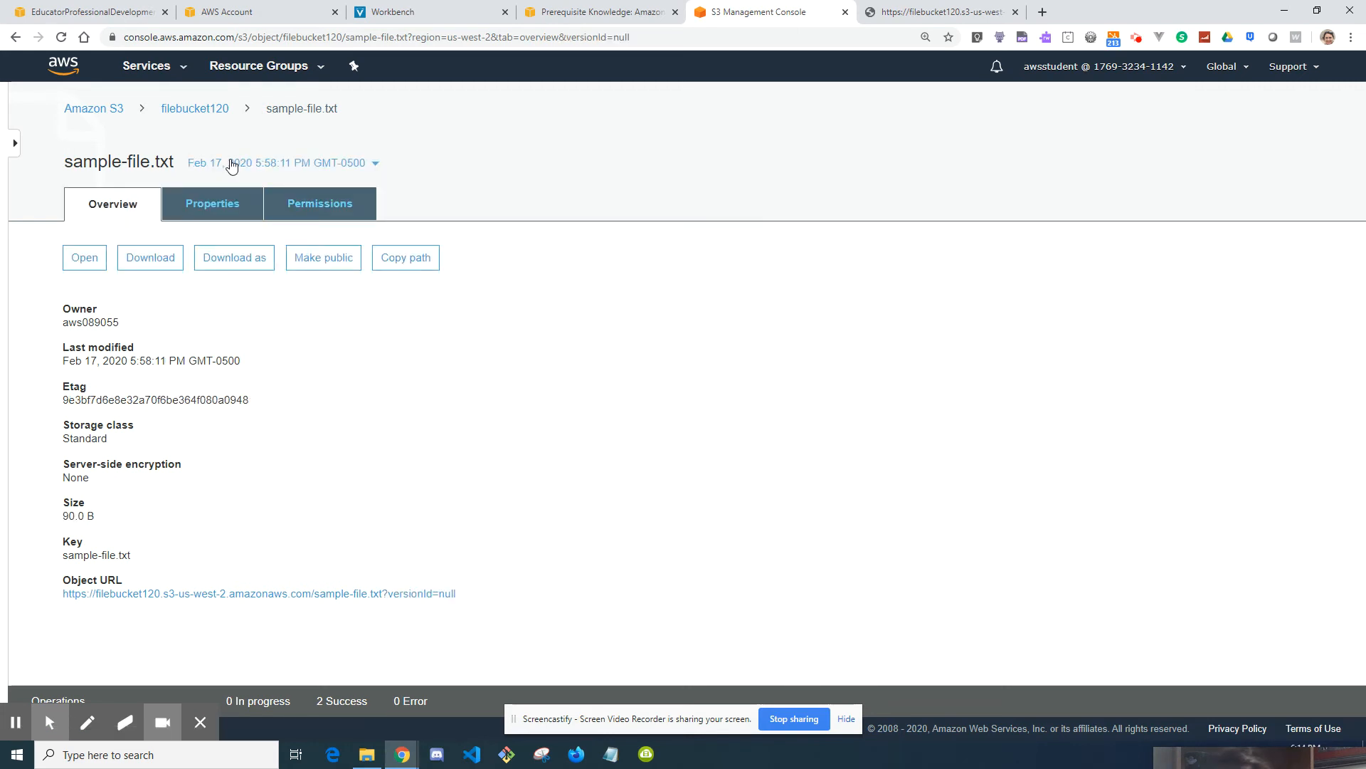
key(super+Right)
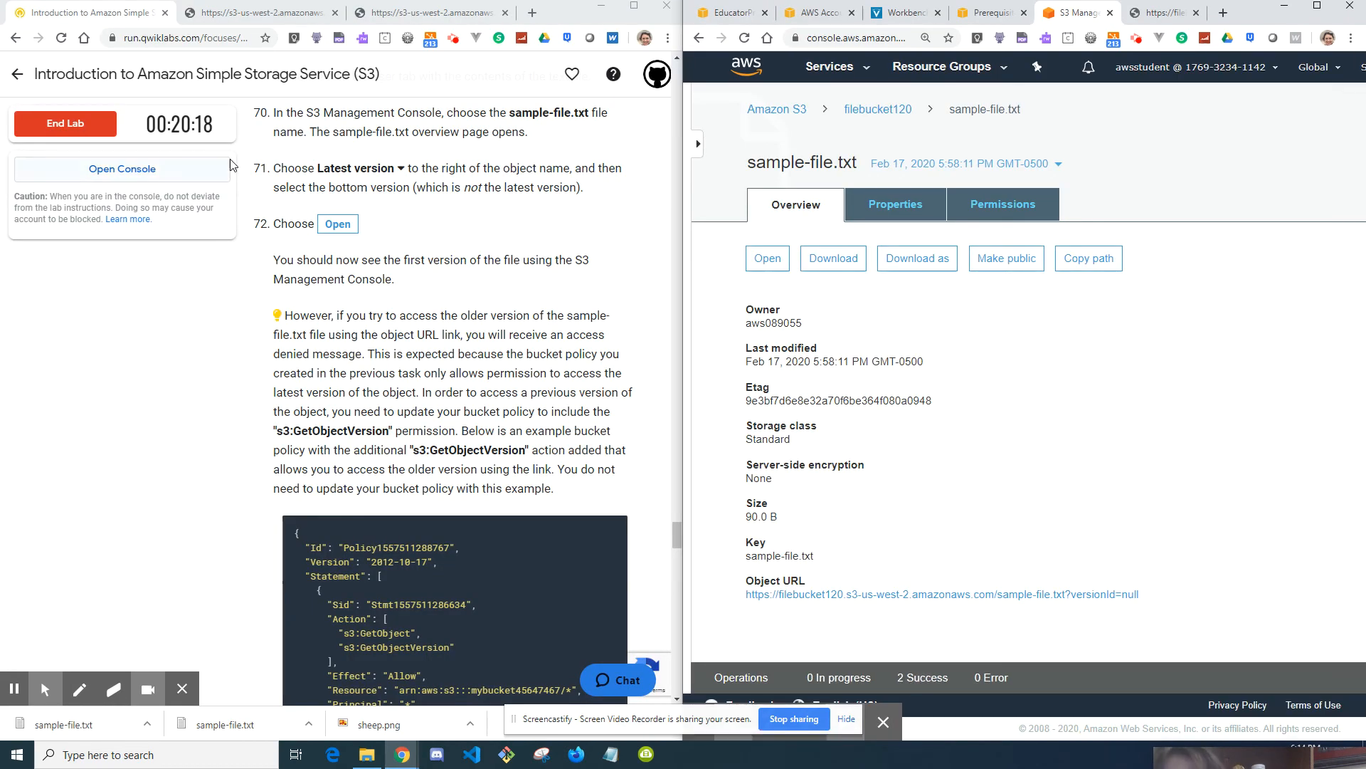
- Return to the filebucket120 overview and reread lab steps 67 to 72
click(879, 112)
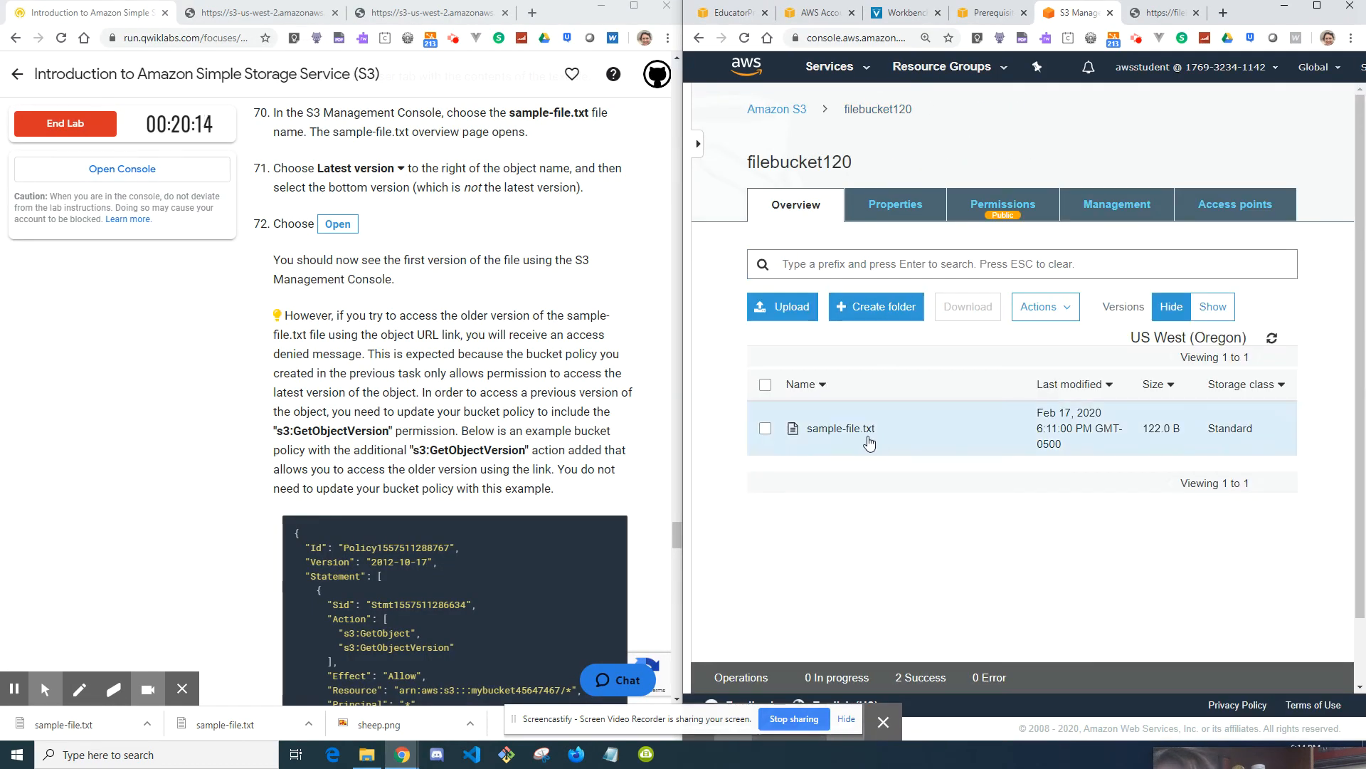
scroll(564, 435, up, 1)
scroll(565, 435, up, 3)
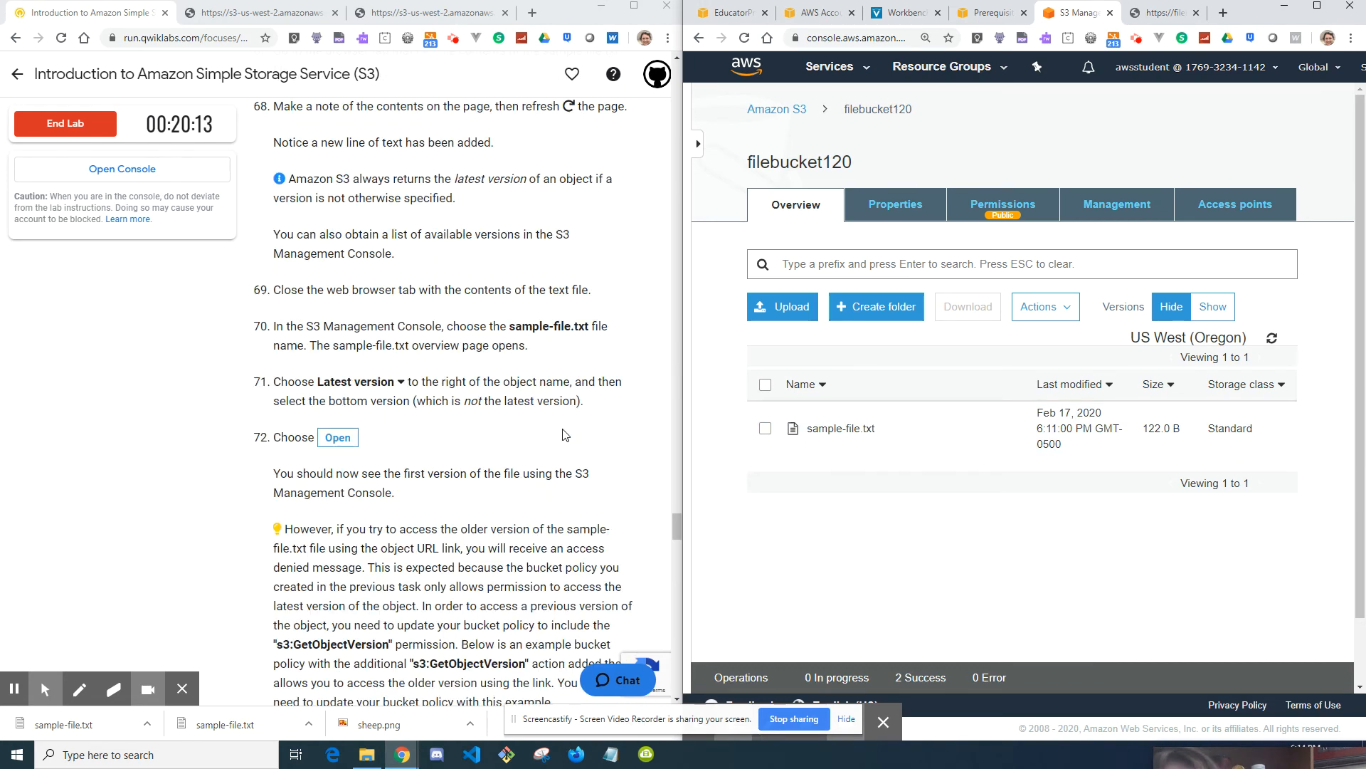
scroll(564, 435, up, 1)
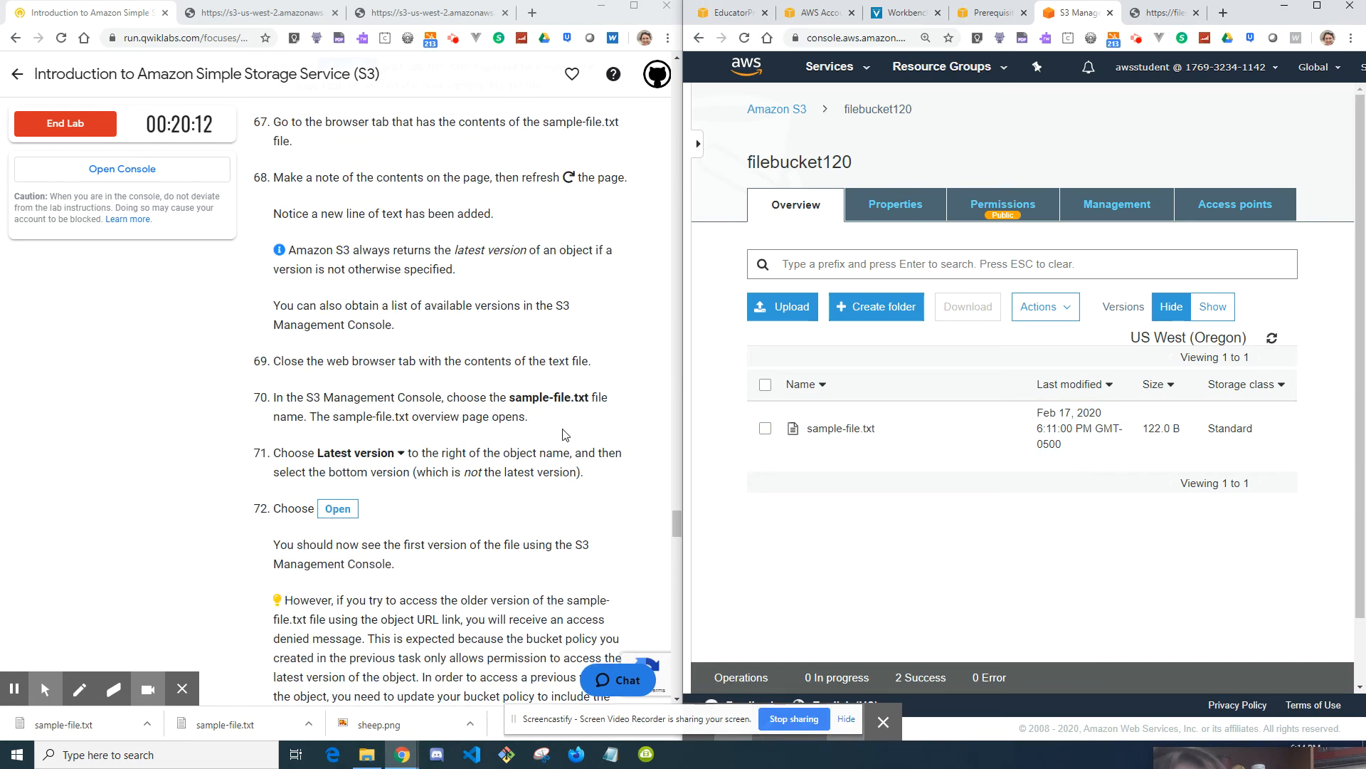
click(288, 399)
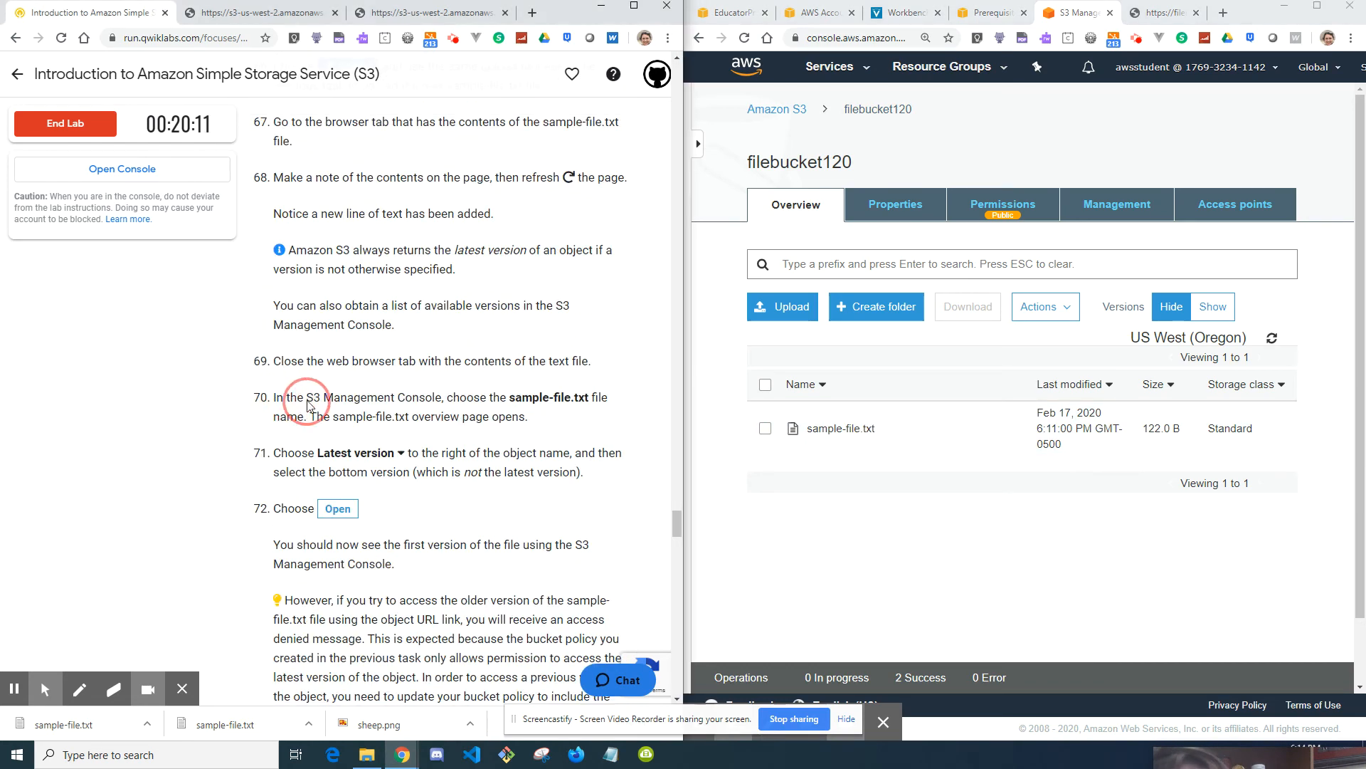
- Select the Feb 17, 2020 5:58:11 PM version on the sample-file.txt page and open its contents
click(839, 429)
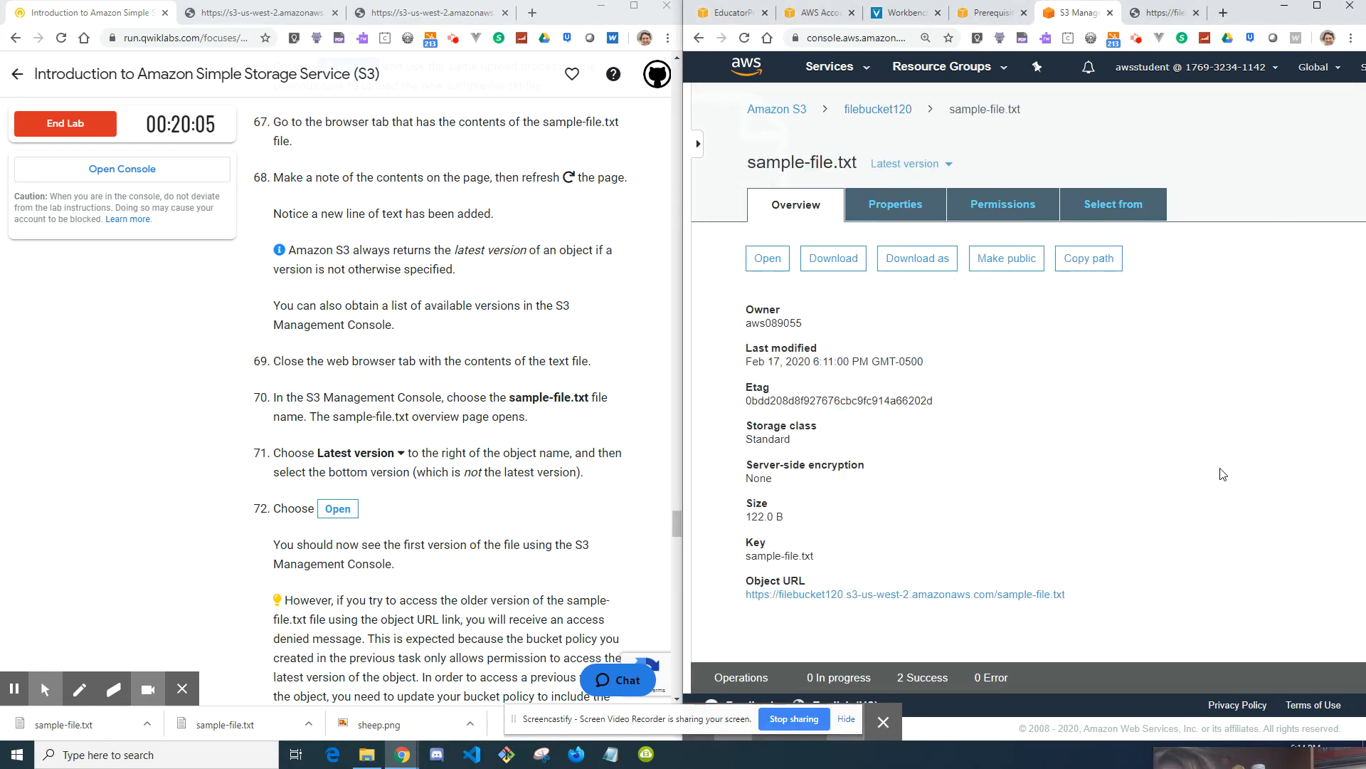
click(951, 166)
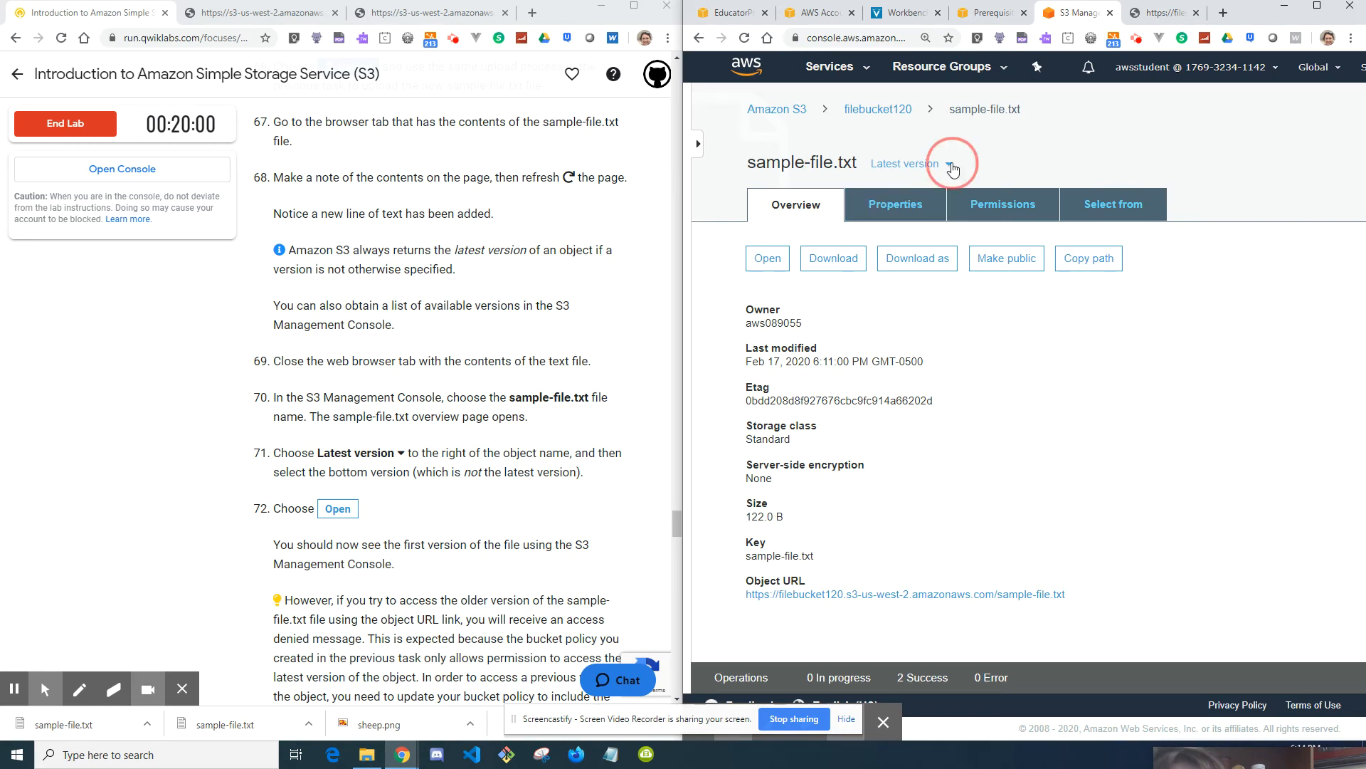
click(921, 244)
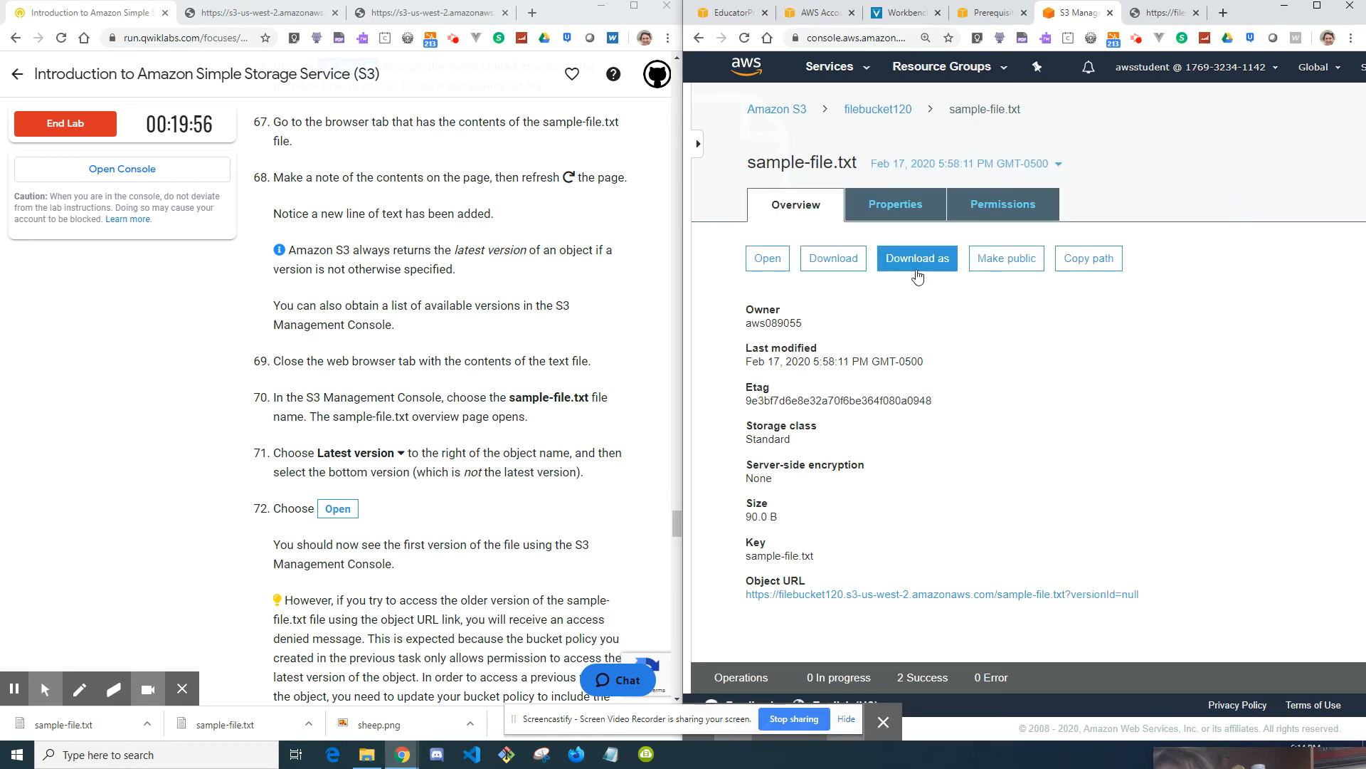
click(767, 270)
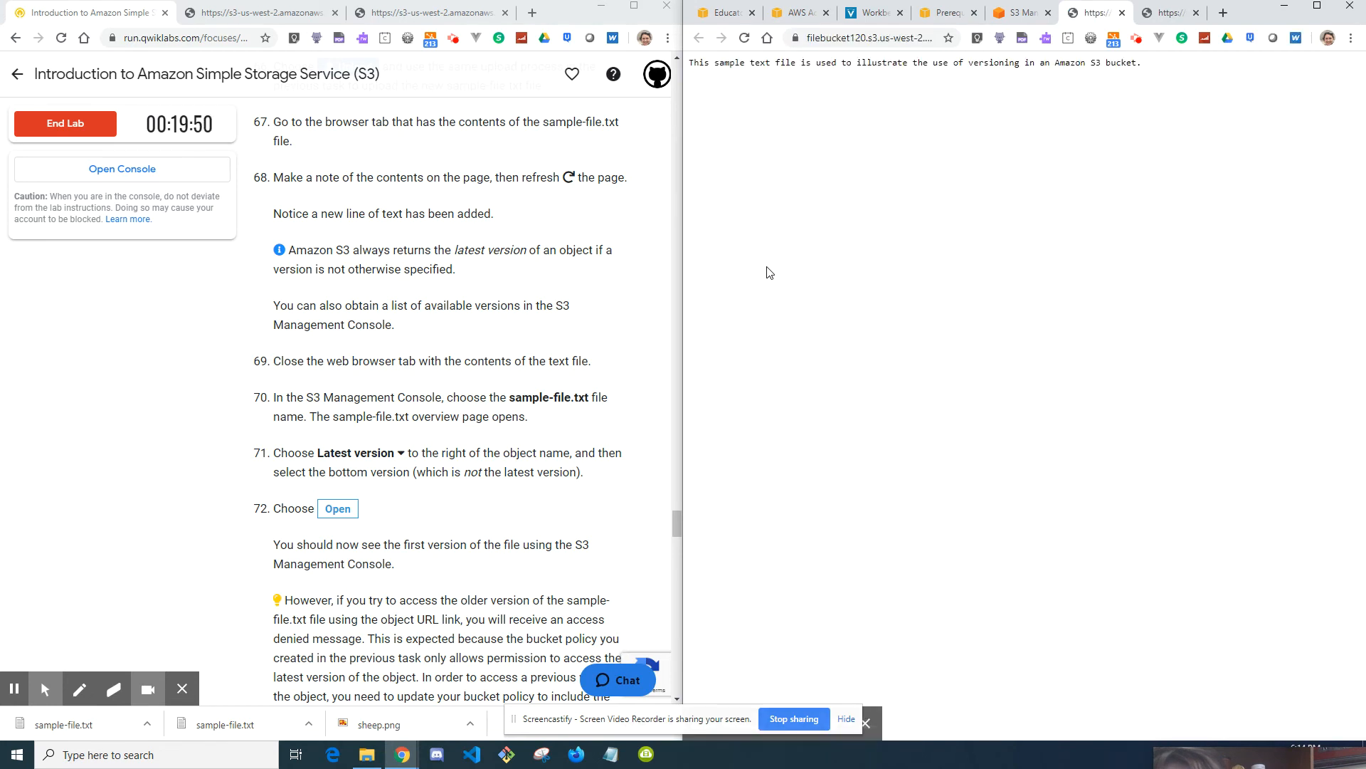
- Examine the older version's text, read the lab's note on it, and compare it with the page from the object URL
triple_click(798, 62)
click(857, 351)
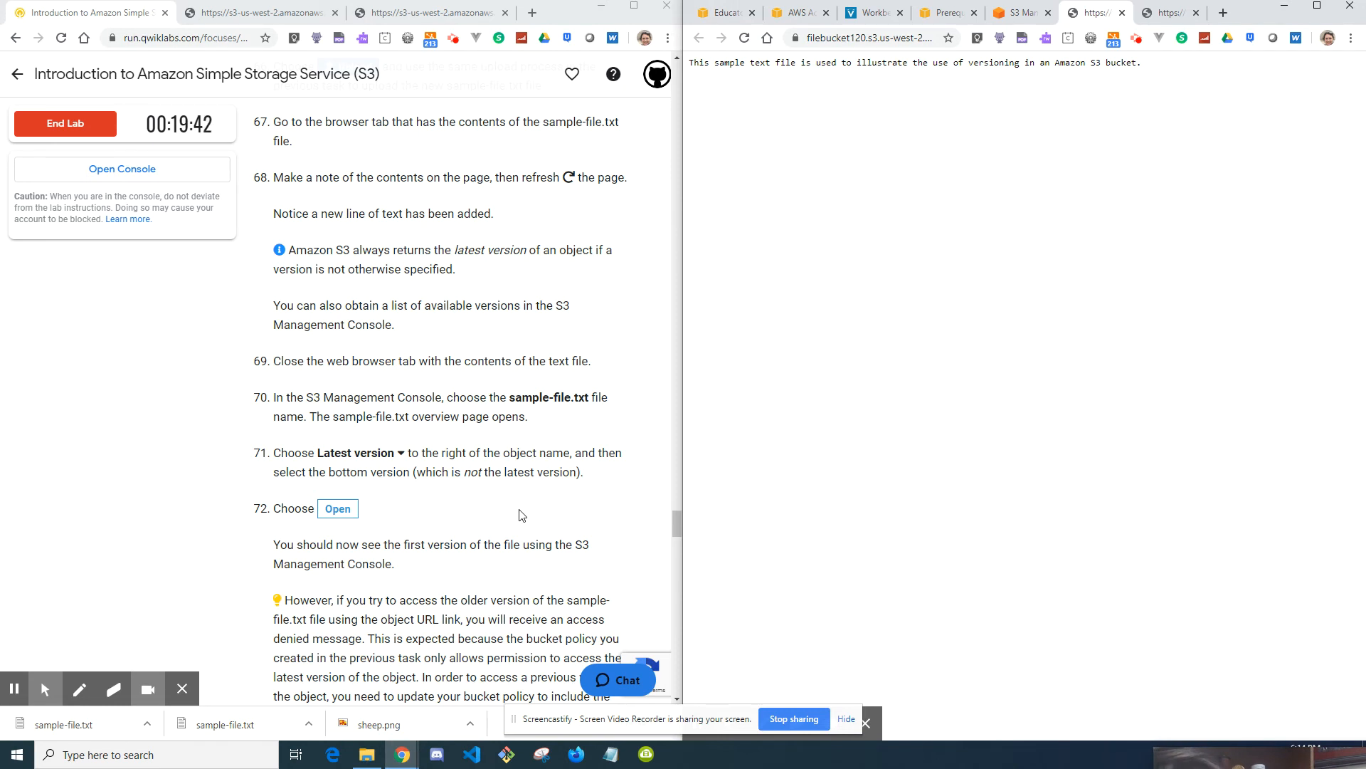
scroll(520, 513, down, 4)
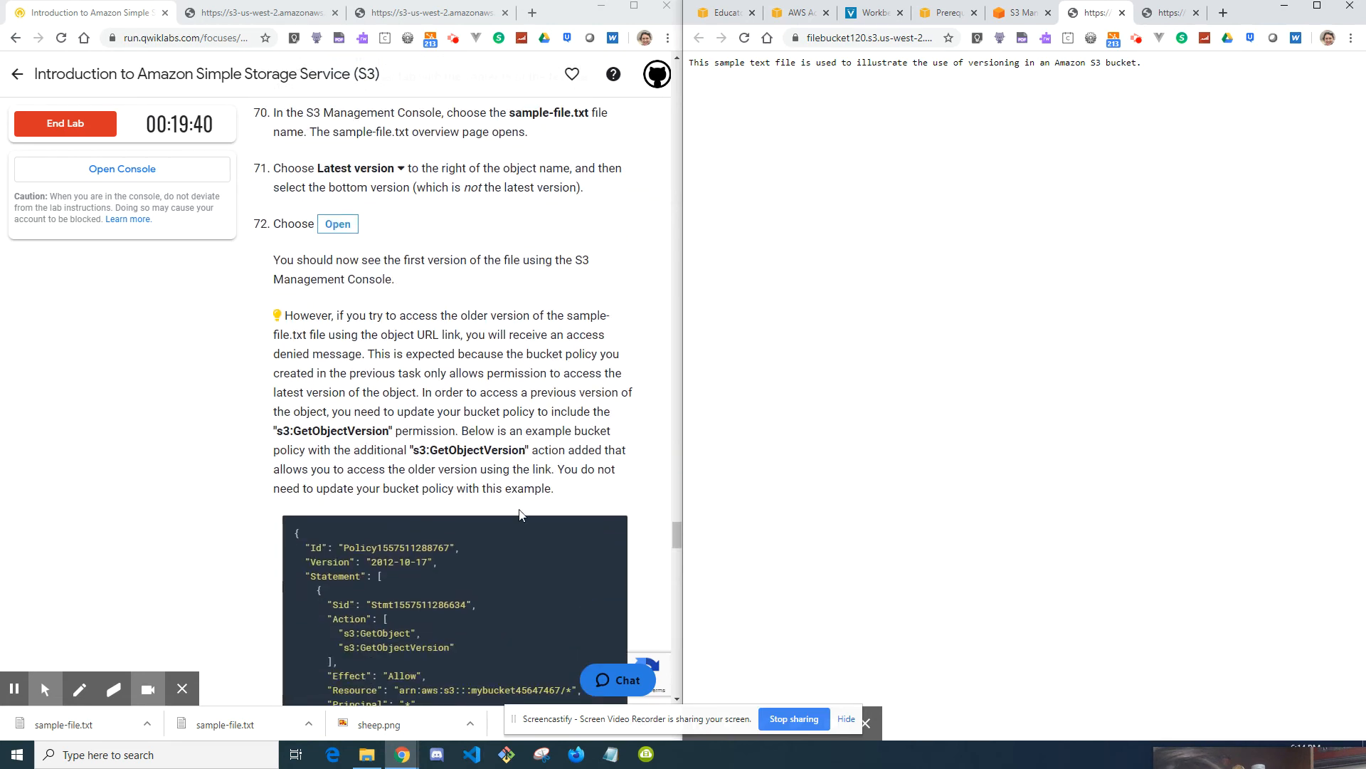
scroll(521, 514, down, 1)
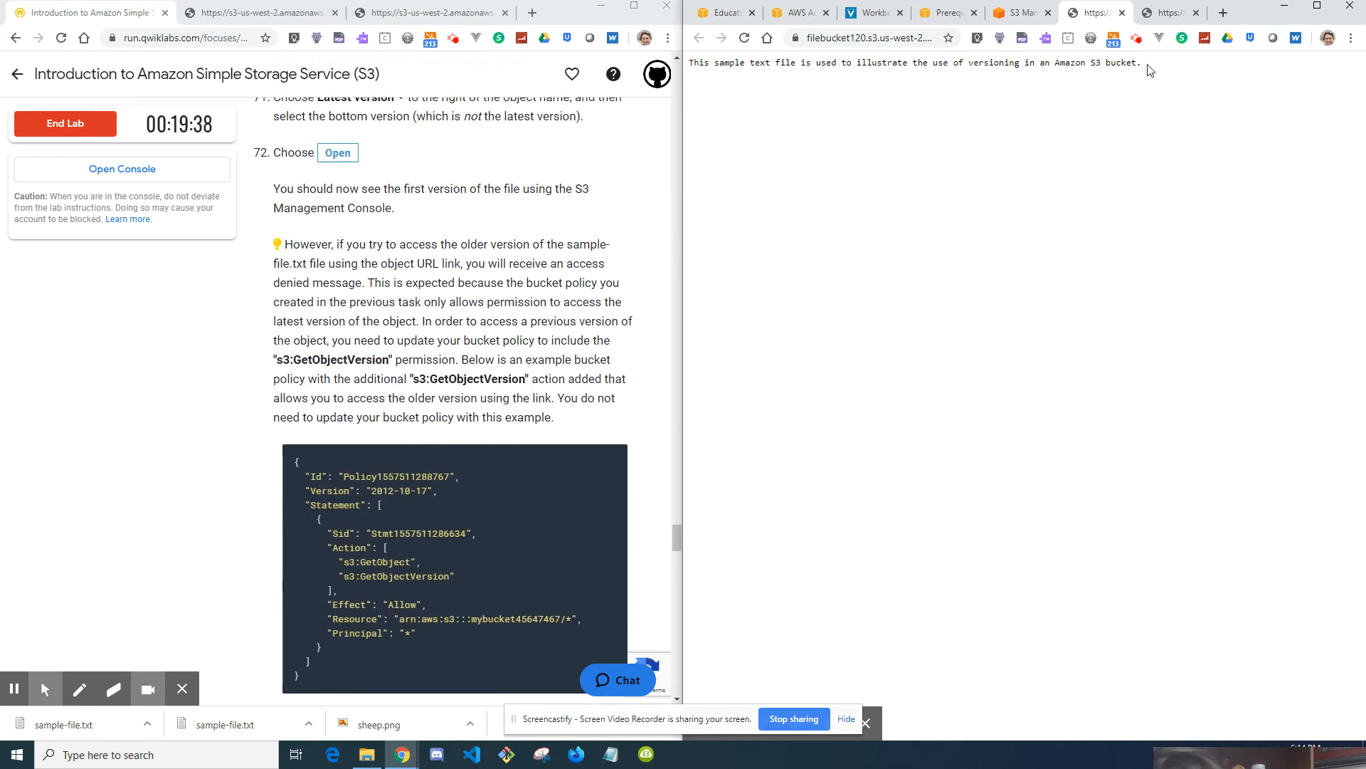
click(1170, 13)
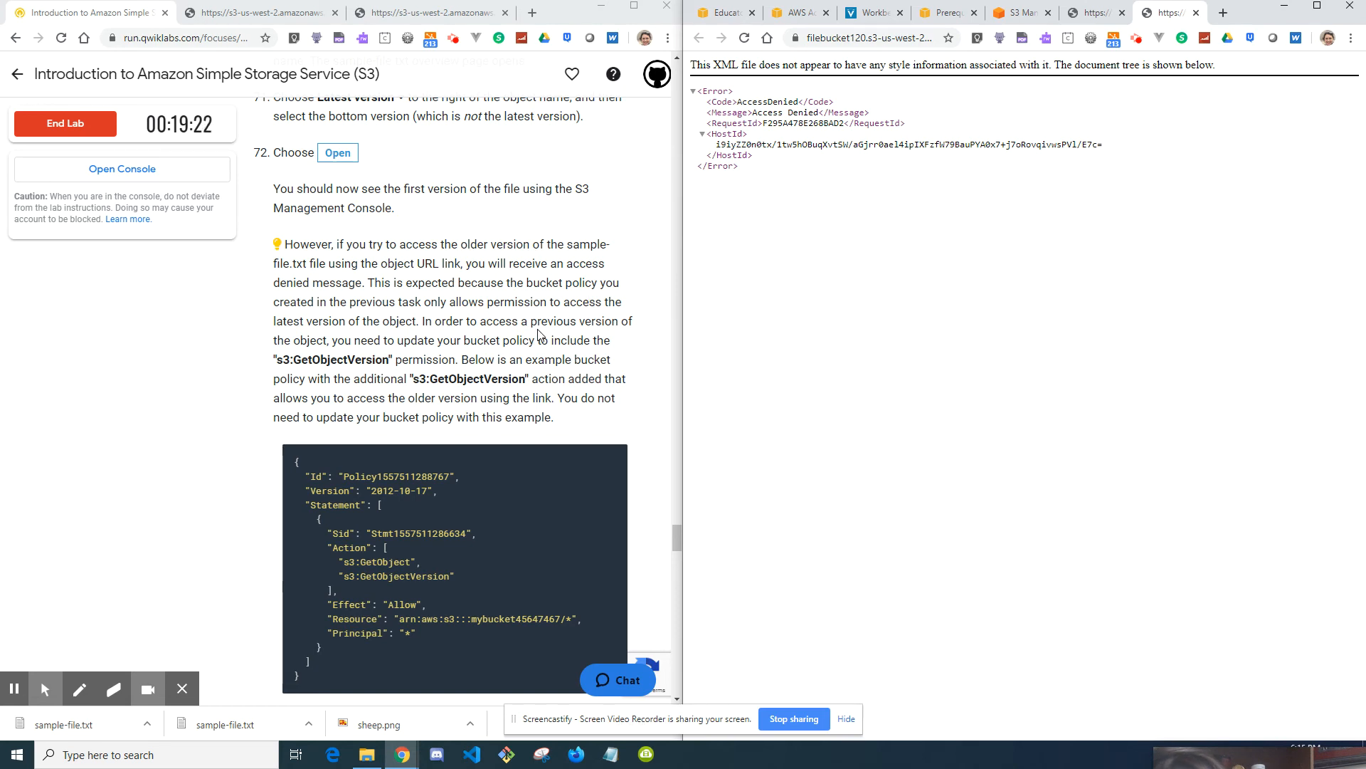
click(1088, 14)
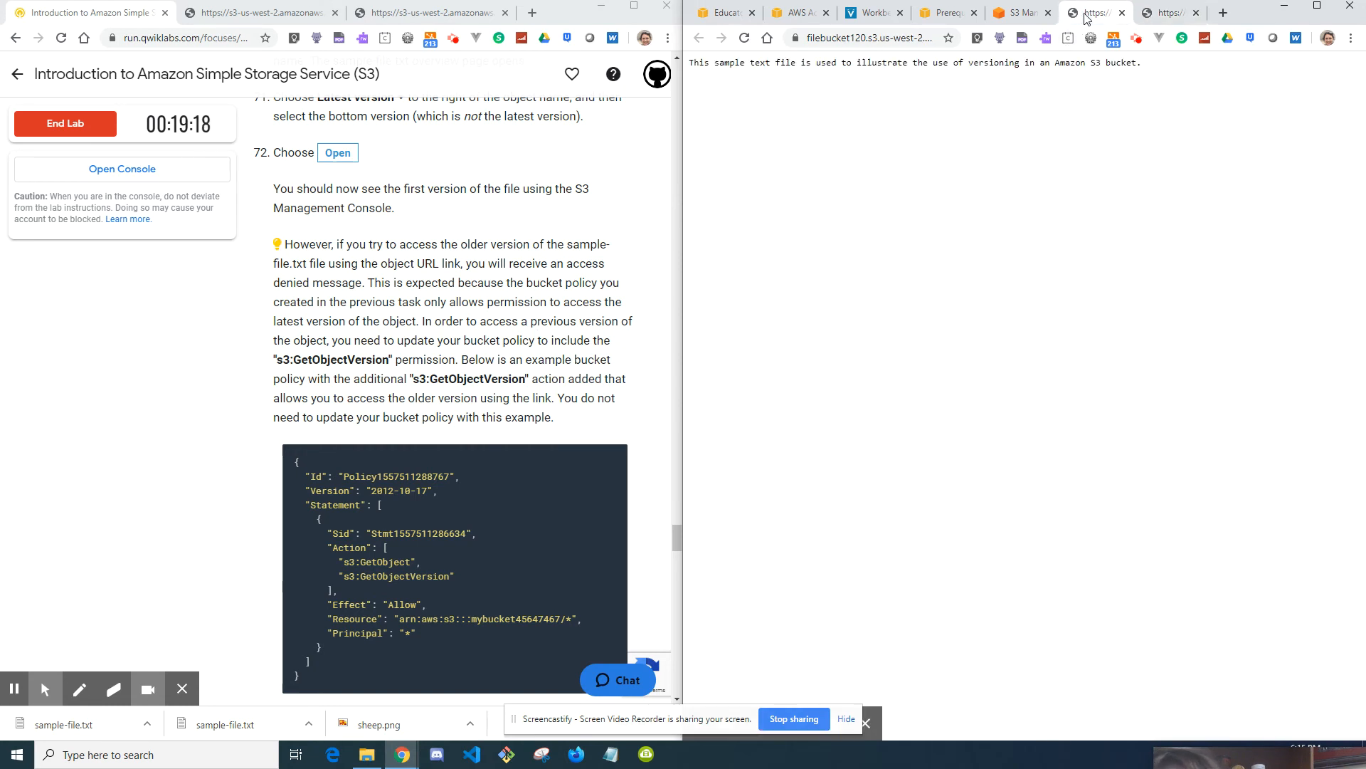
click(1165, 16)
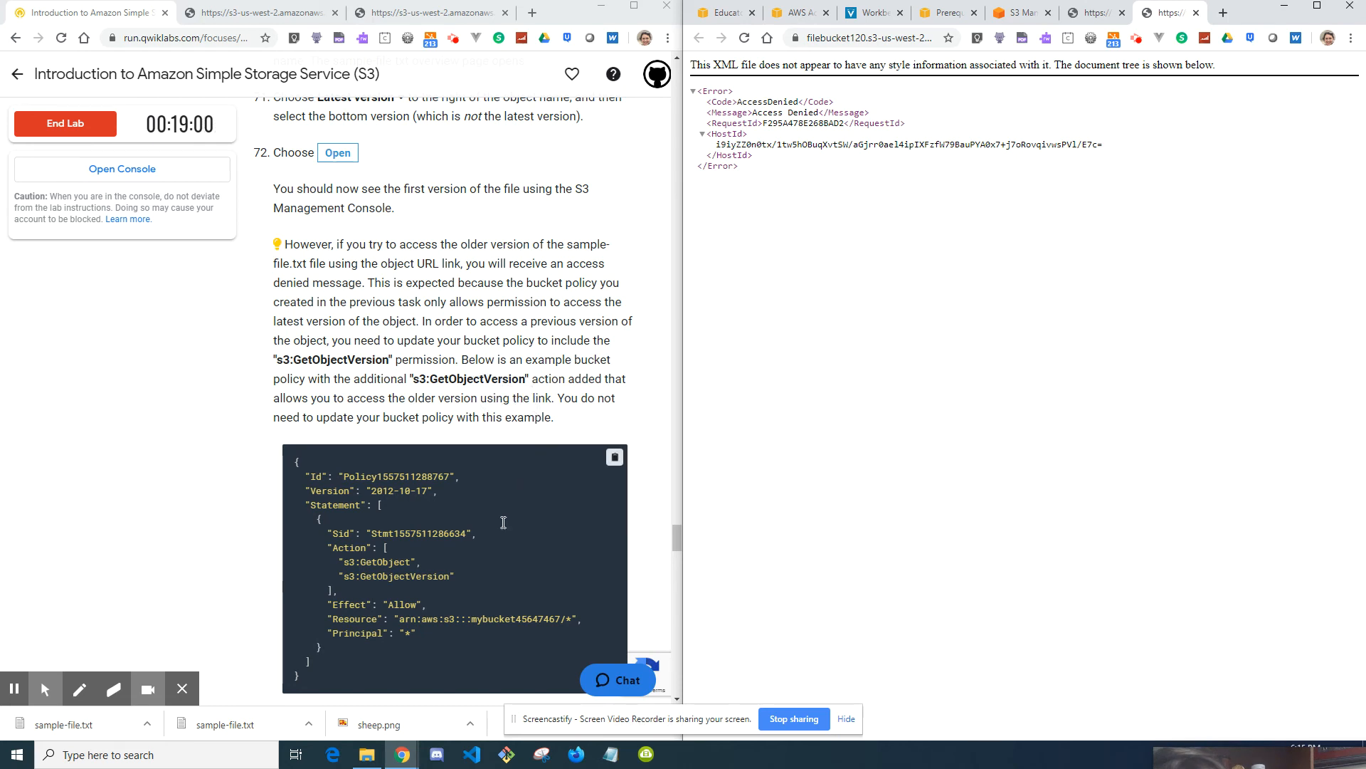
- Examine the s3:GetObject and s3:GetObjectVersion actions in the lab's example bucket policy and read lab steps 73 to 76
scroll(503, 513, down, 2)
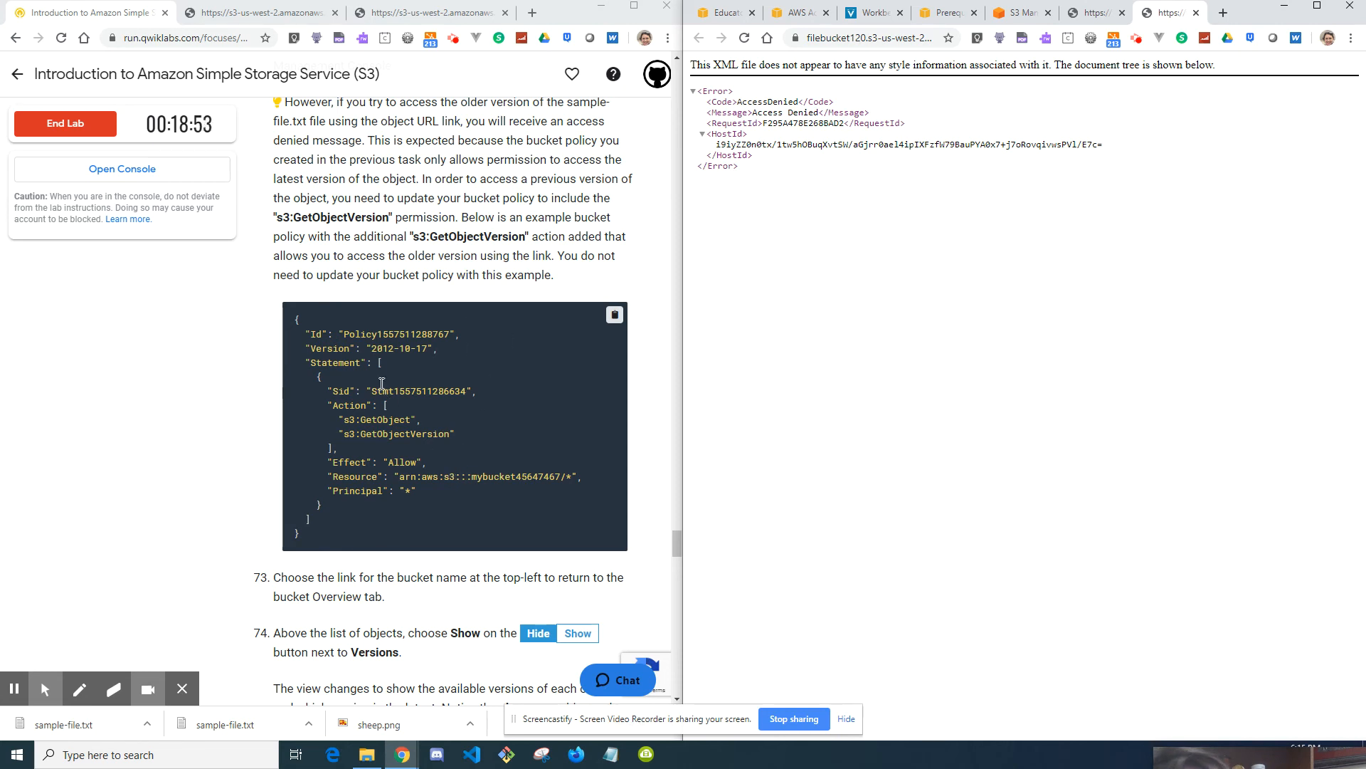
drag(335, 389, 338, 435)
click(459, 438)
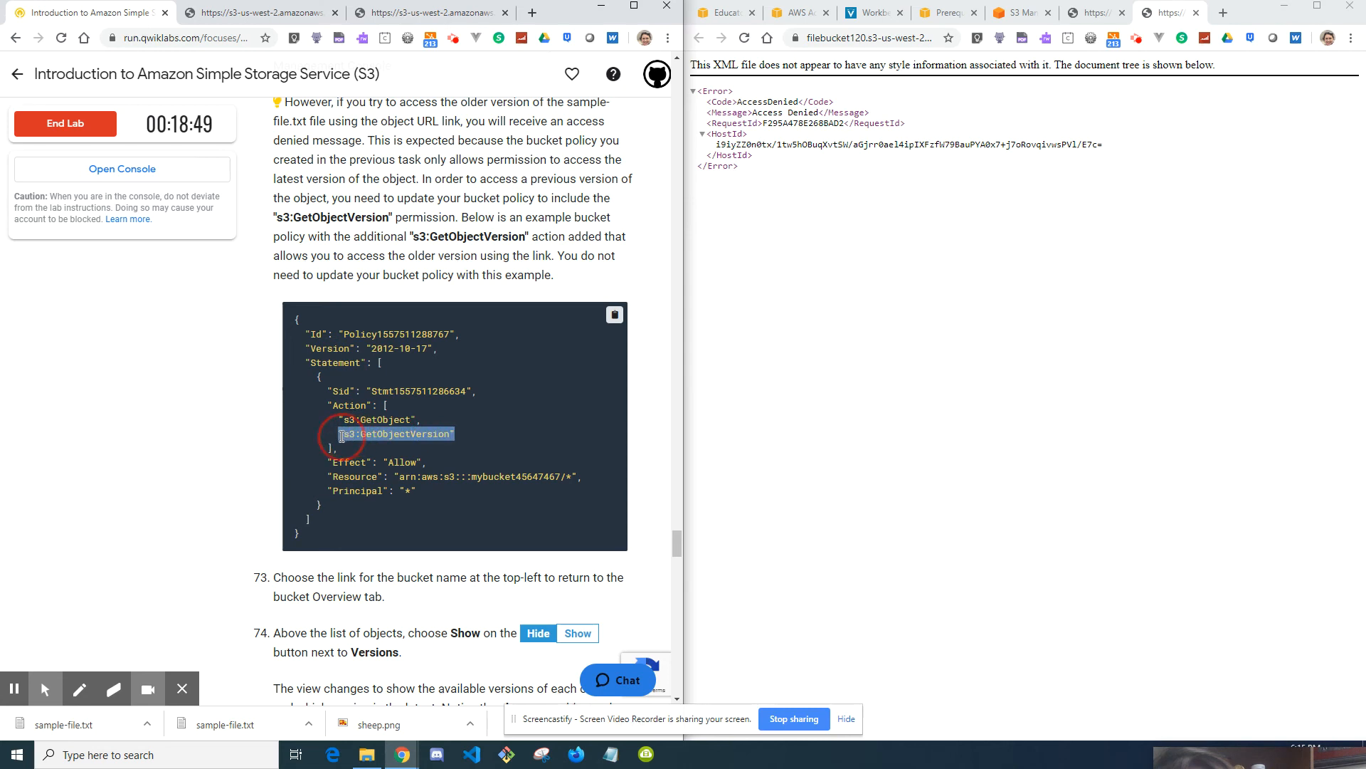
drag(422, 420, 338, 419)
click(485, 432)
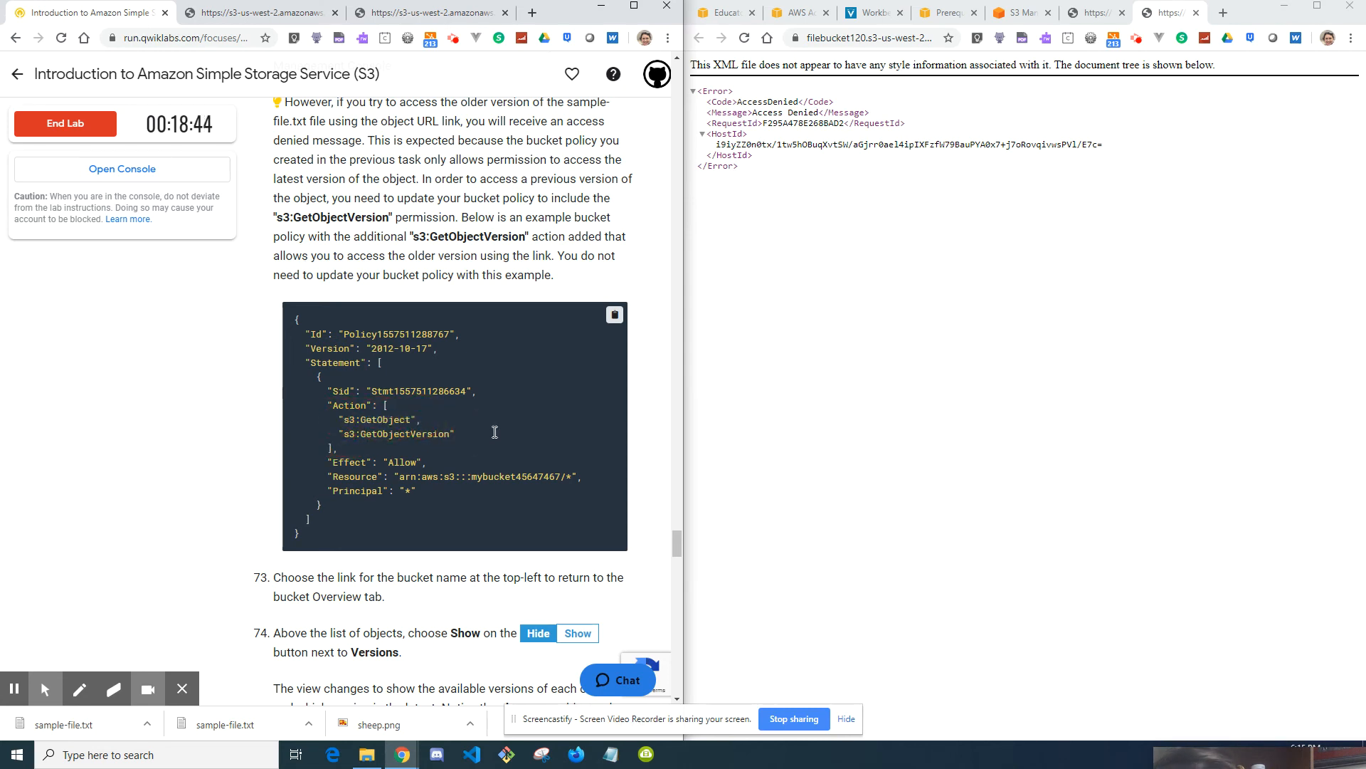
drag(457, 433, 338, 435)
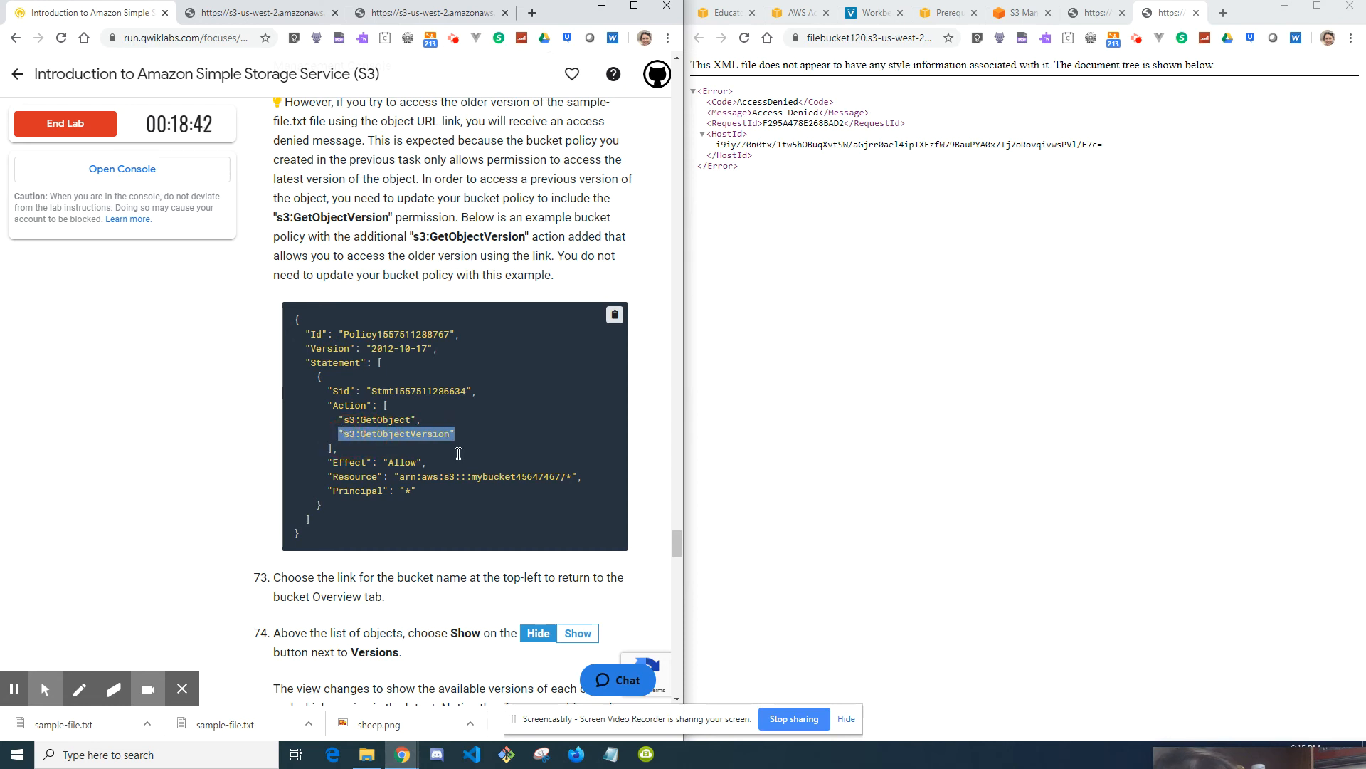
scroll(473, 481, down, 3)
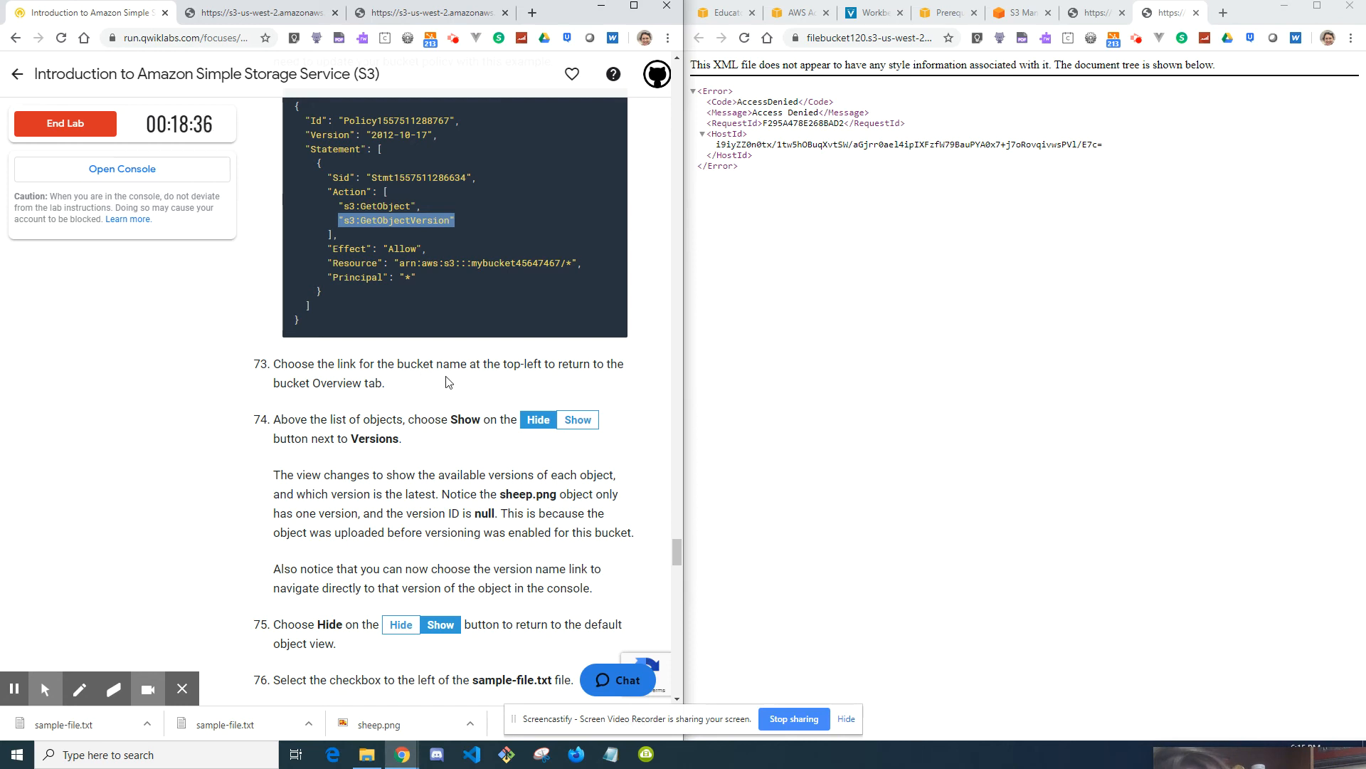
- Close the browser tab opened from the object URL and return to the filebucket120 overview in the S3 console
click(1196, 12)
click(1025, 13)
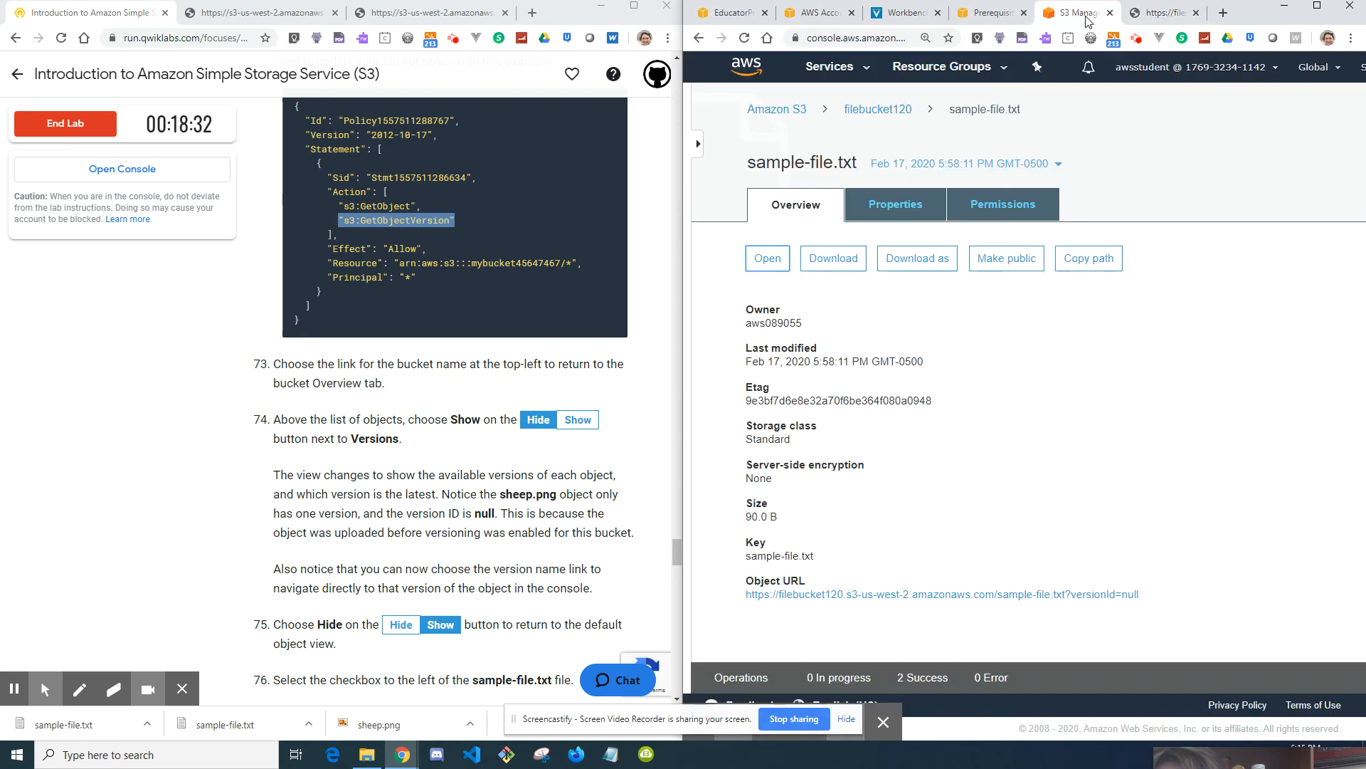
click(898, 109)
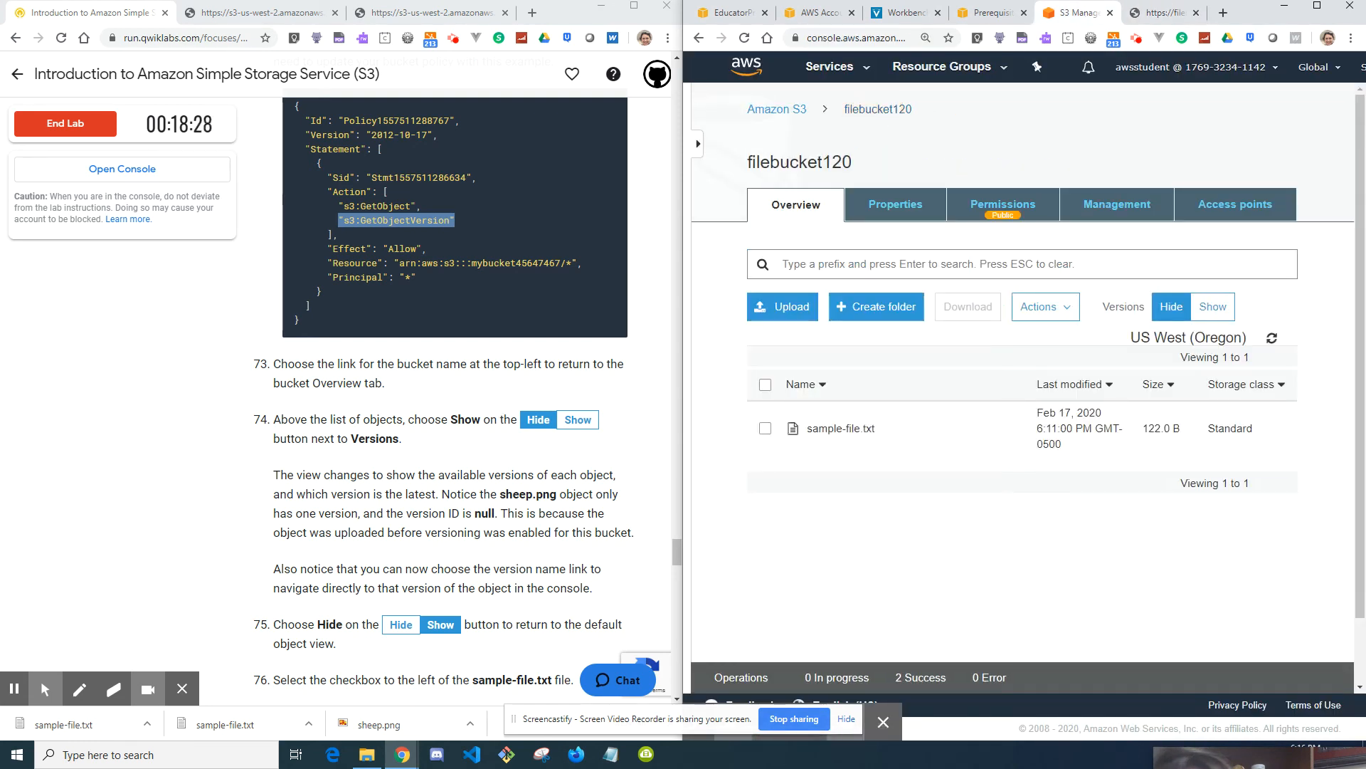
- Show the object versions in filebucket120 and open sample-file.txt's older version, dated Feb 17, 2020 5:58 PM
click(1208, 306)
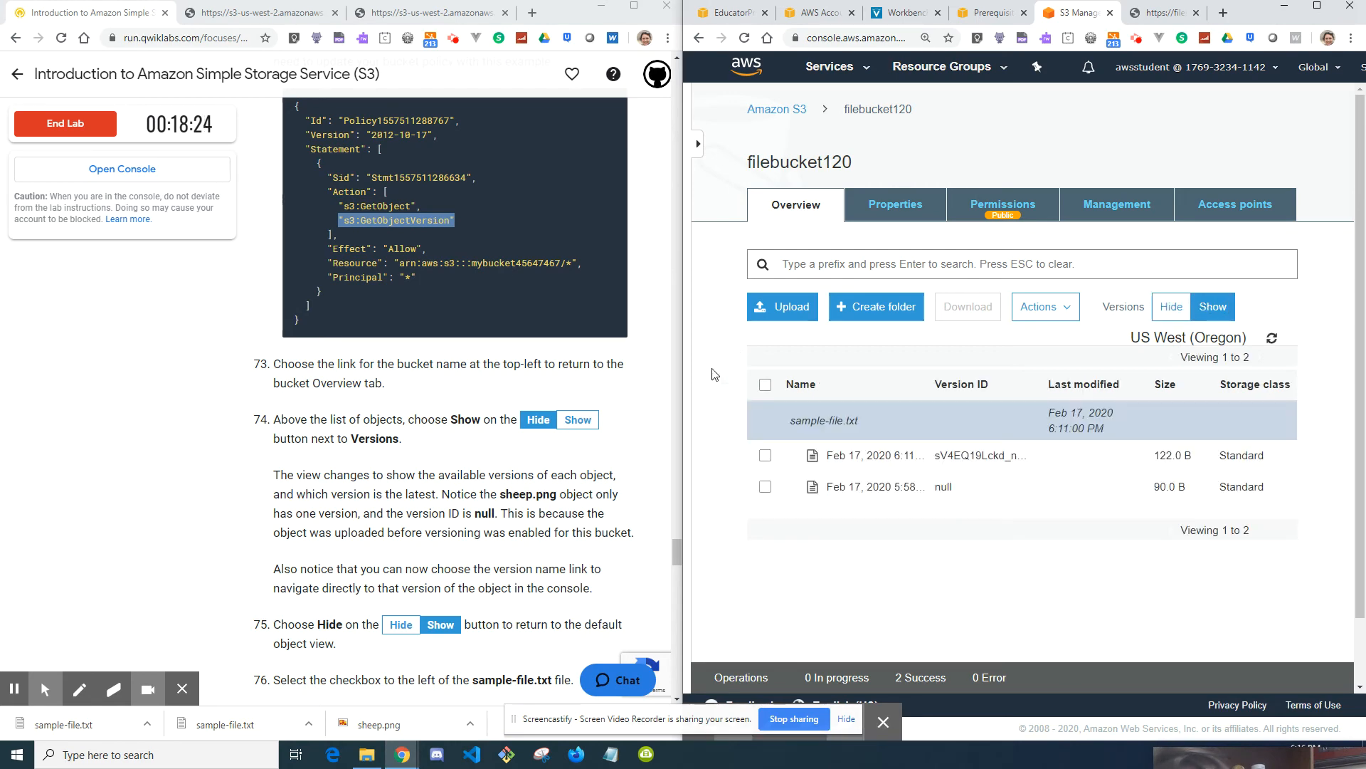
scroll(450, 466, down, 2)
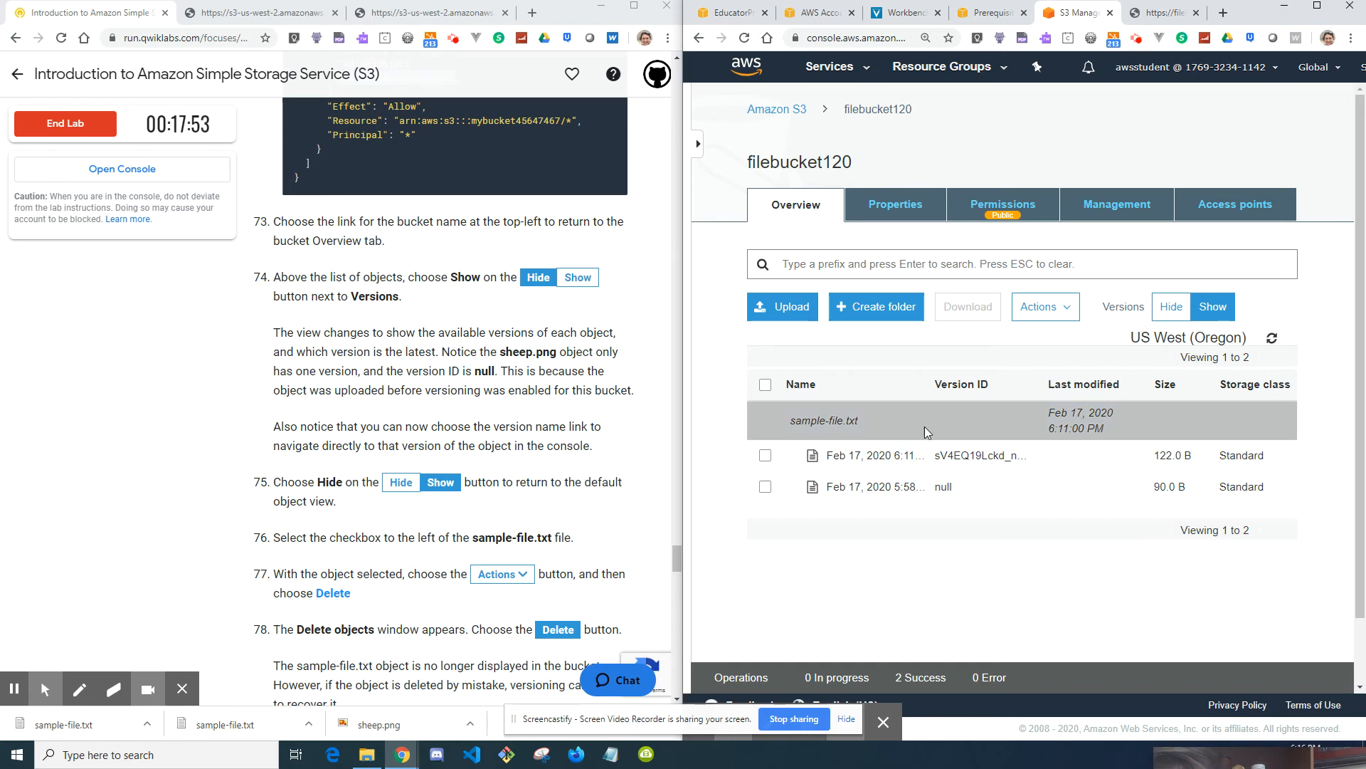
click(859, 491)
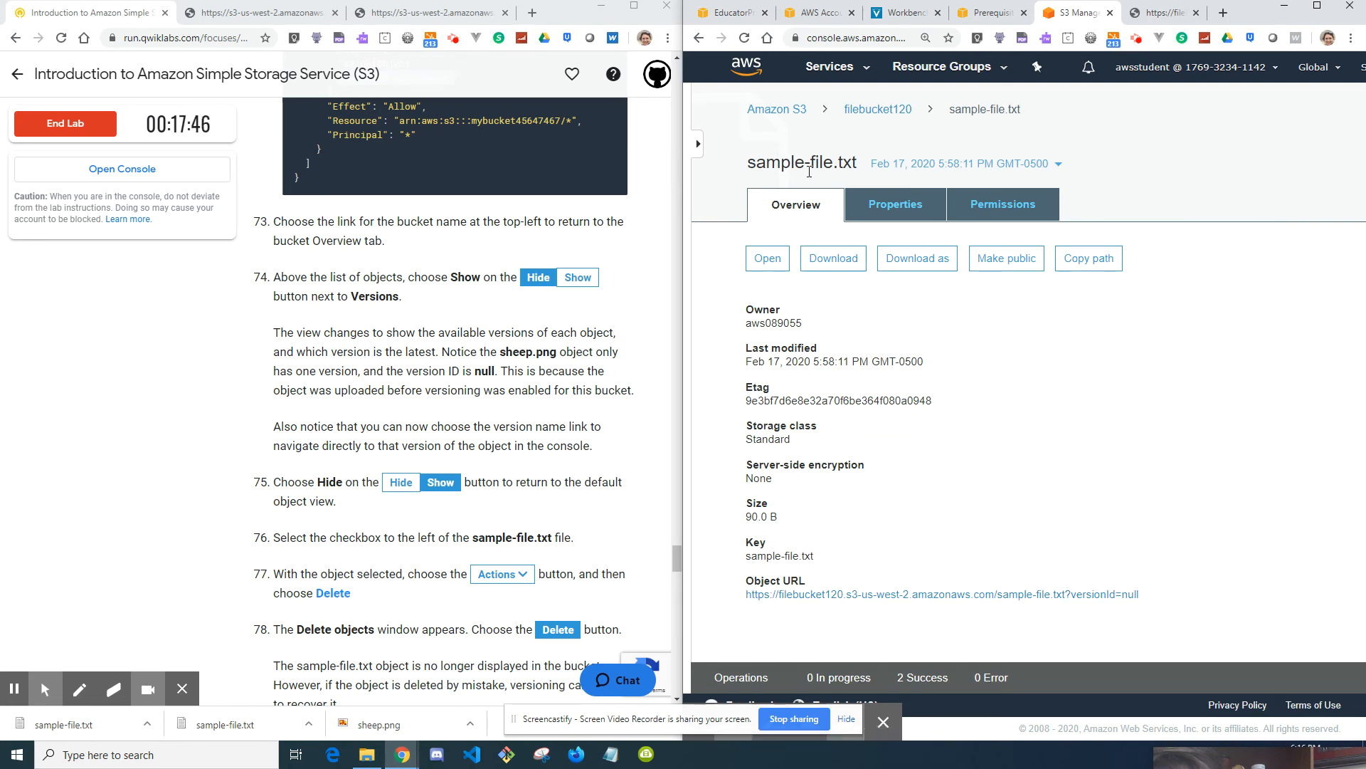
- Open mybucket120, view the details page of sheep.png, and return to the bucket's object list
click(785, 117)
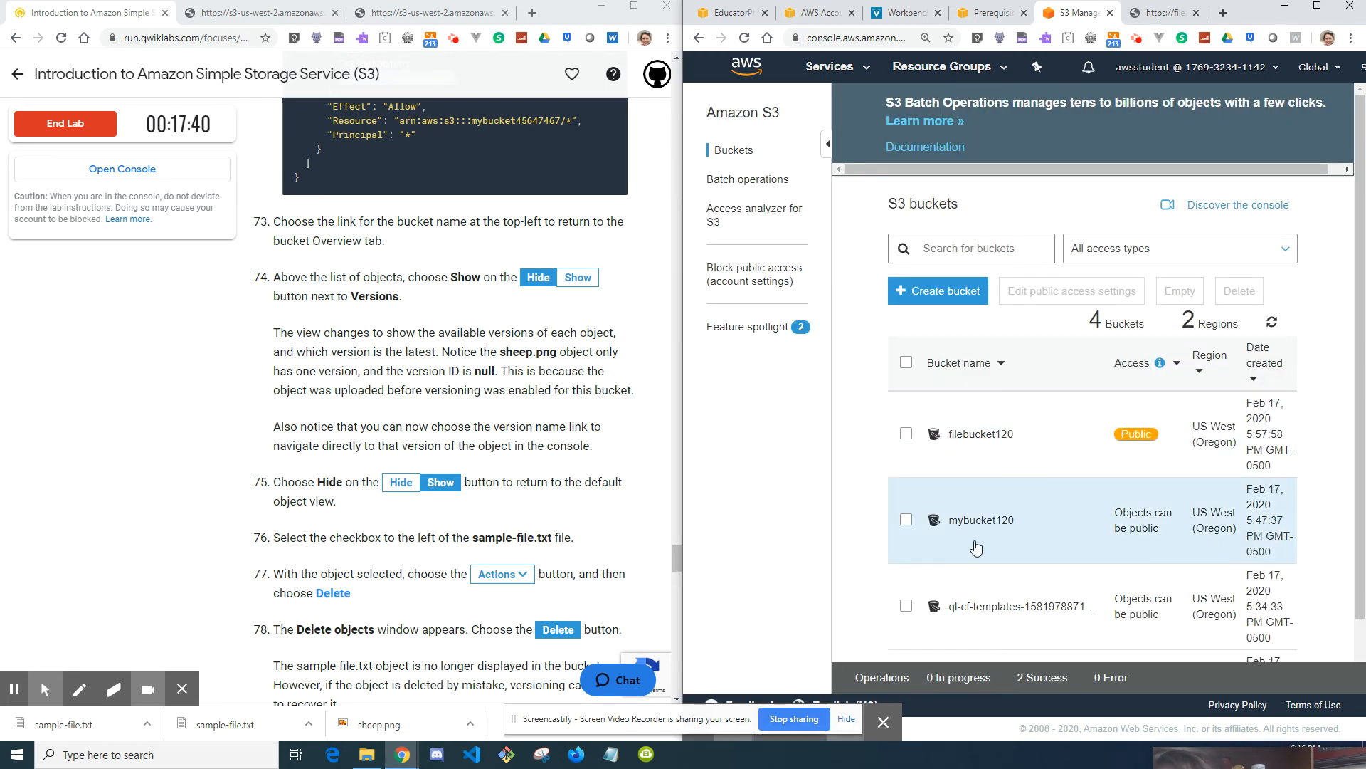
click(975, 531)
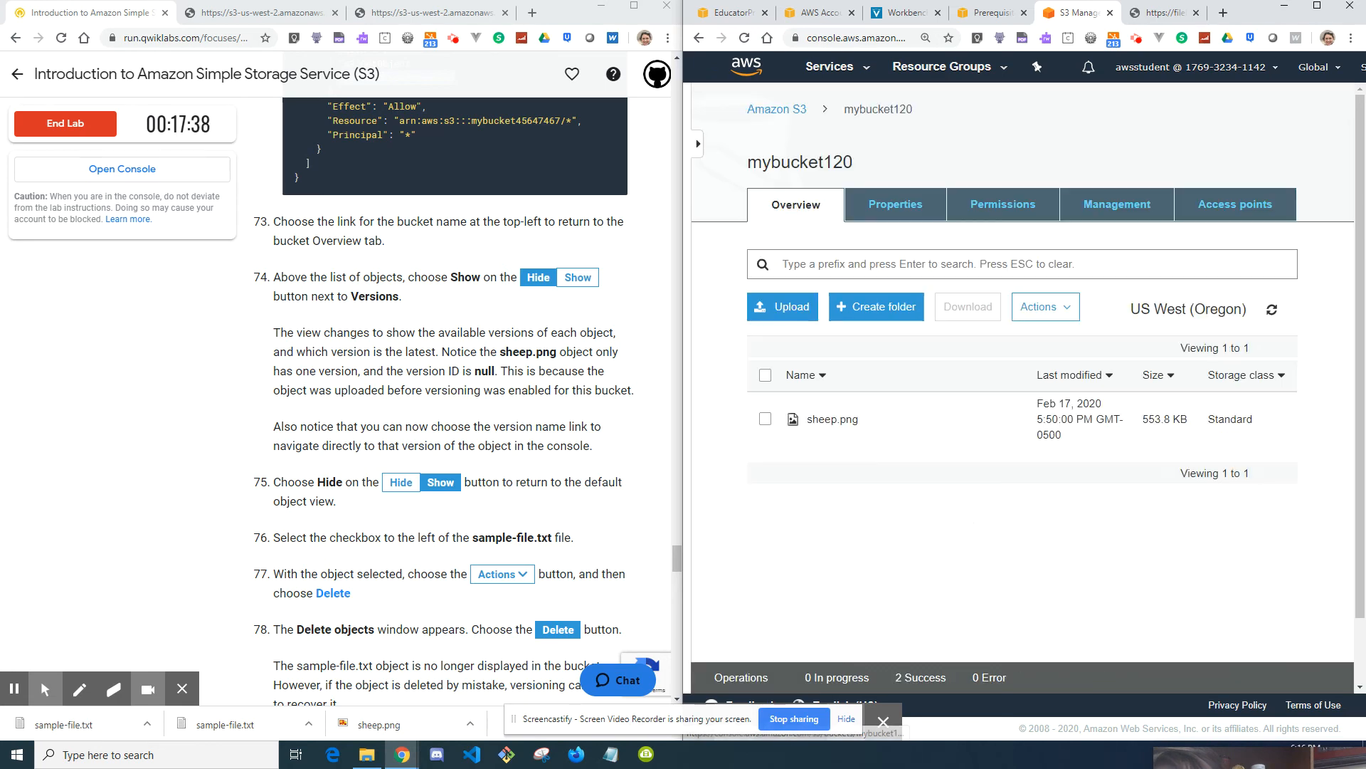
click(832, 419)
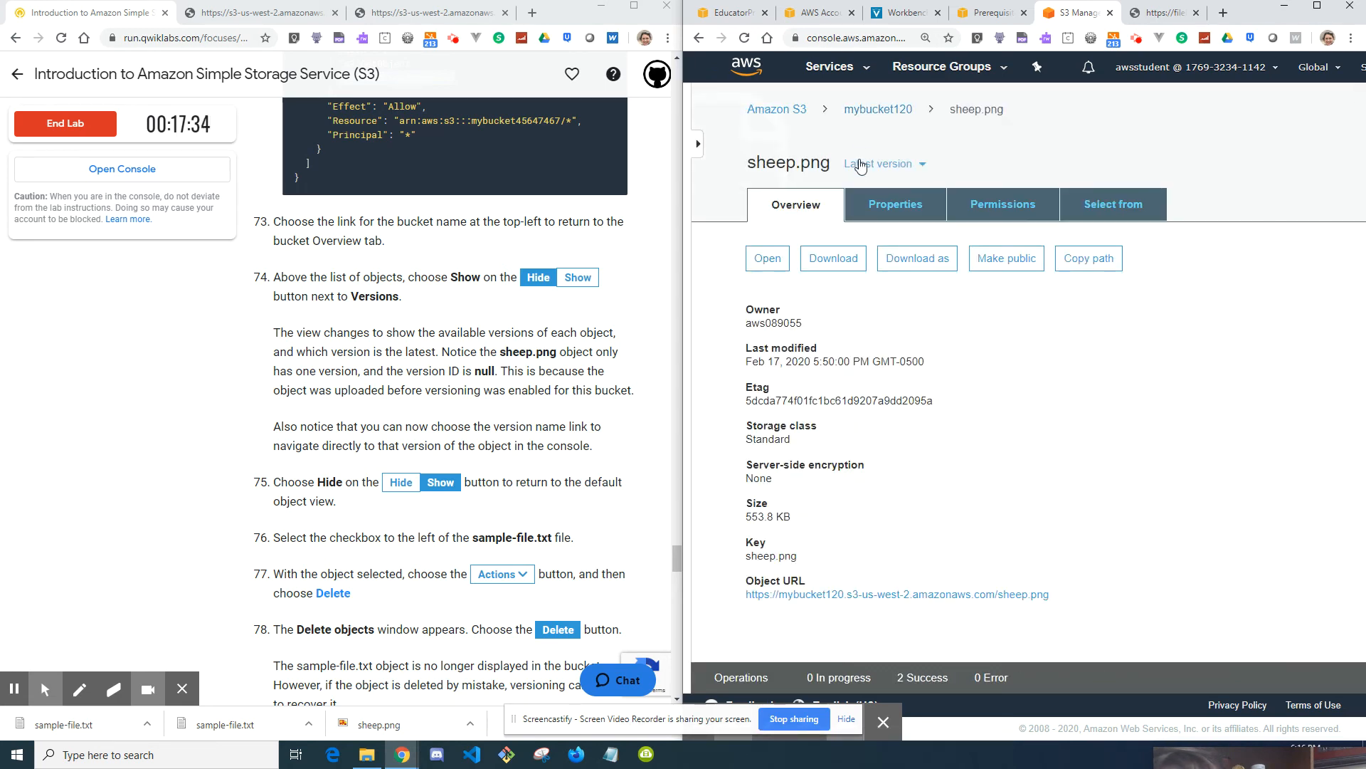
click(860, 110)
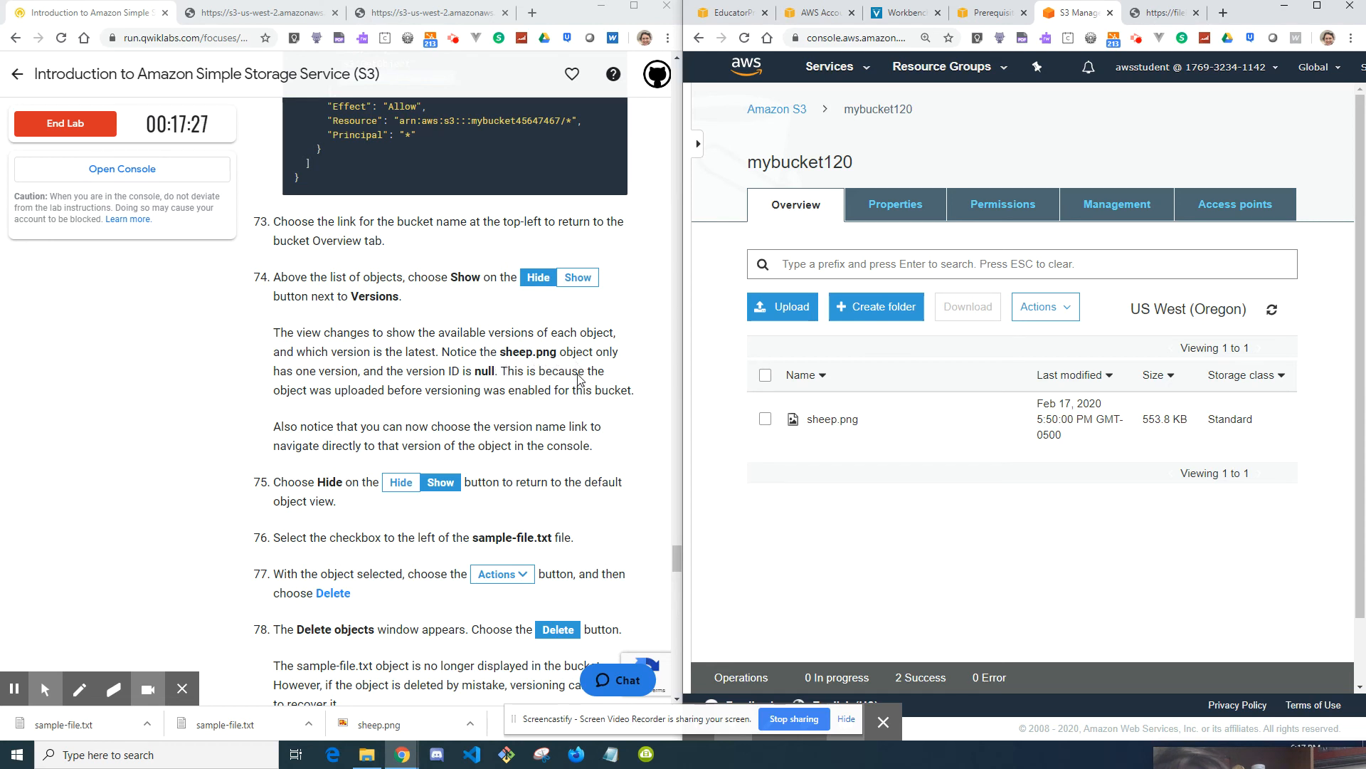
- Select sheep.png in mybucket120, check the version list in its summary, and close the summary
click(765, 420)
click(765, 421)
click(764, 421)
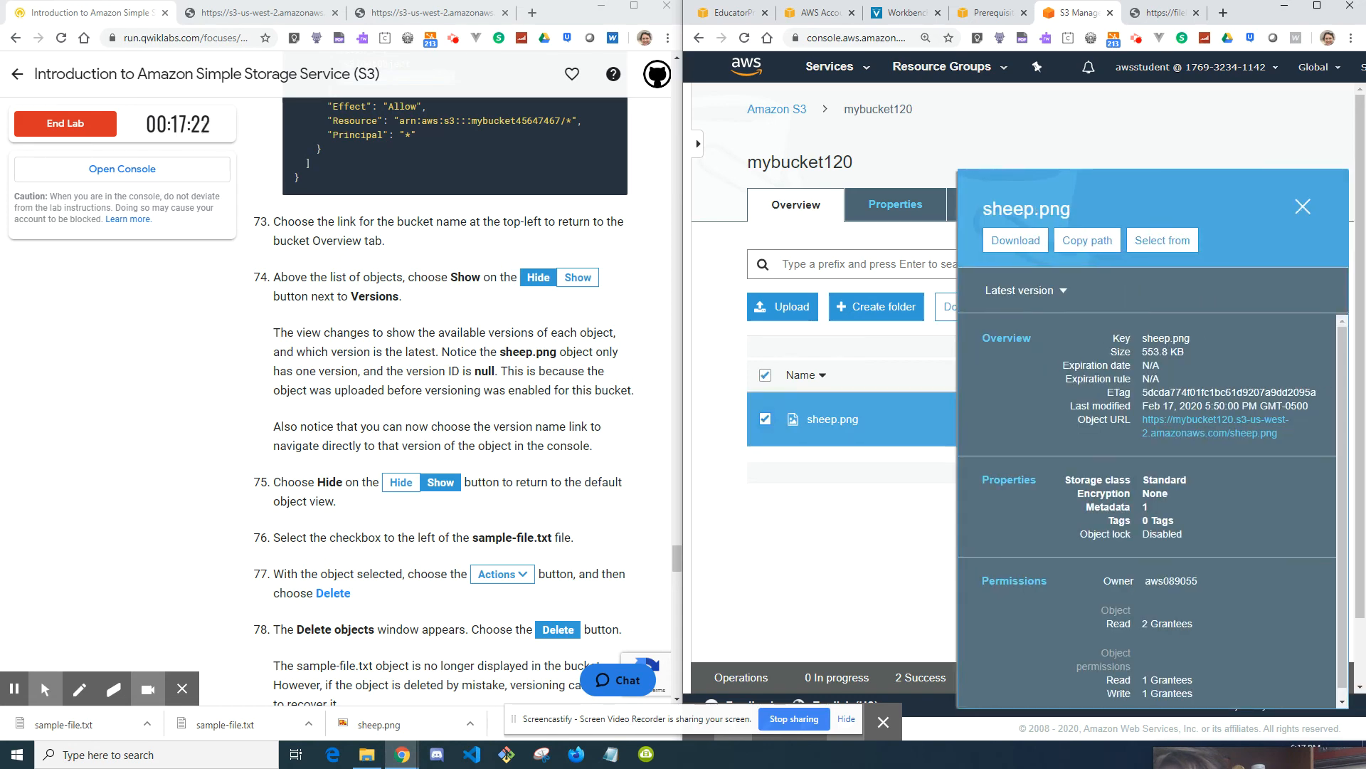
click(1044, 290)
click(1314, 234)
click(1304, 207)
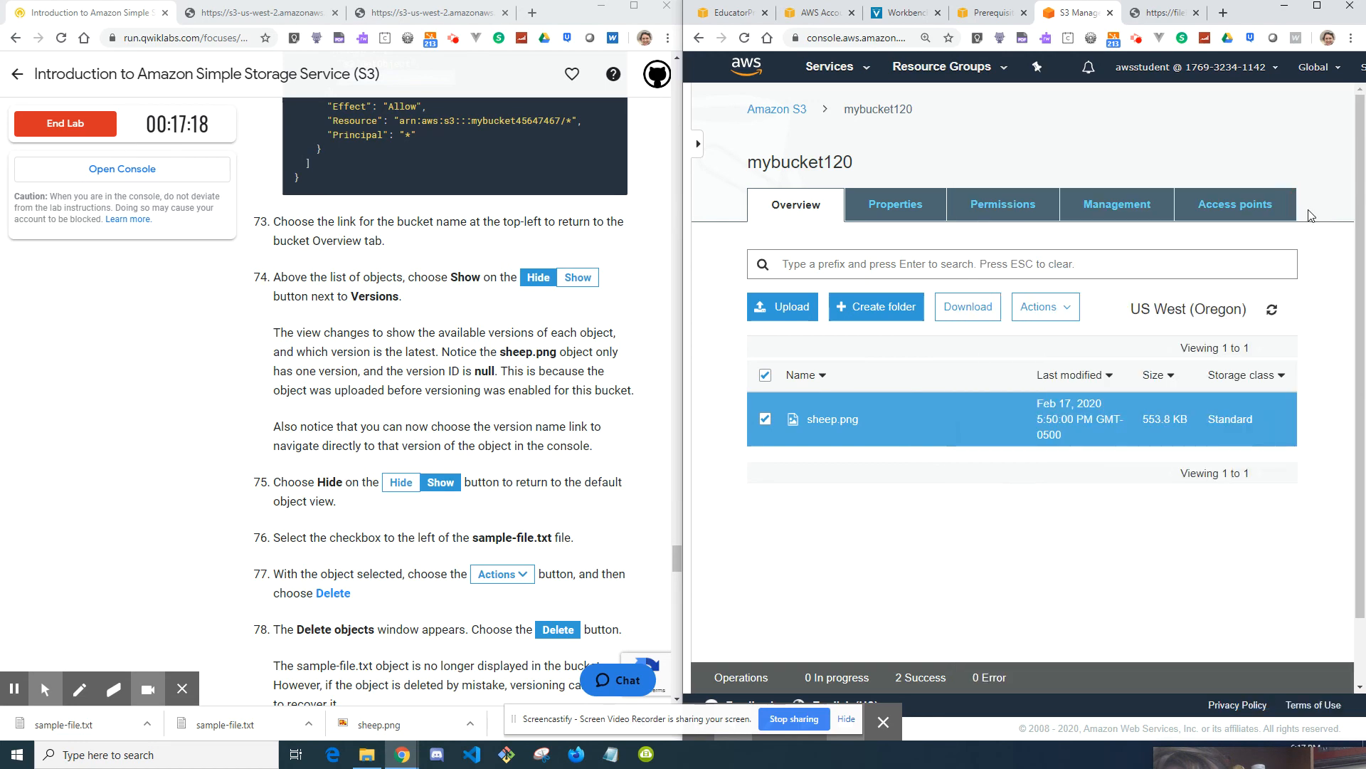
- Return to the filebucket120 overview and read lab steps 74 to 79 on showing versions and deleting sample-file.txt
click(777, 110)
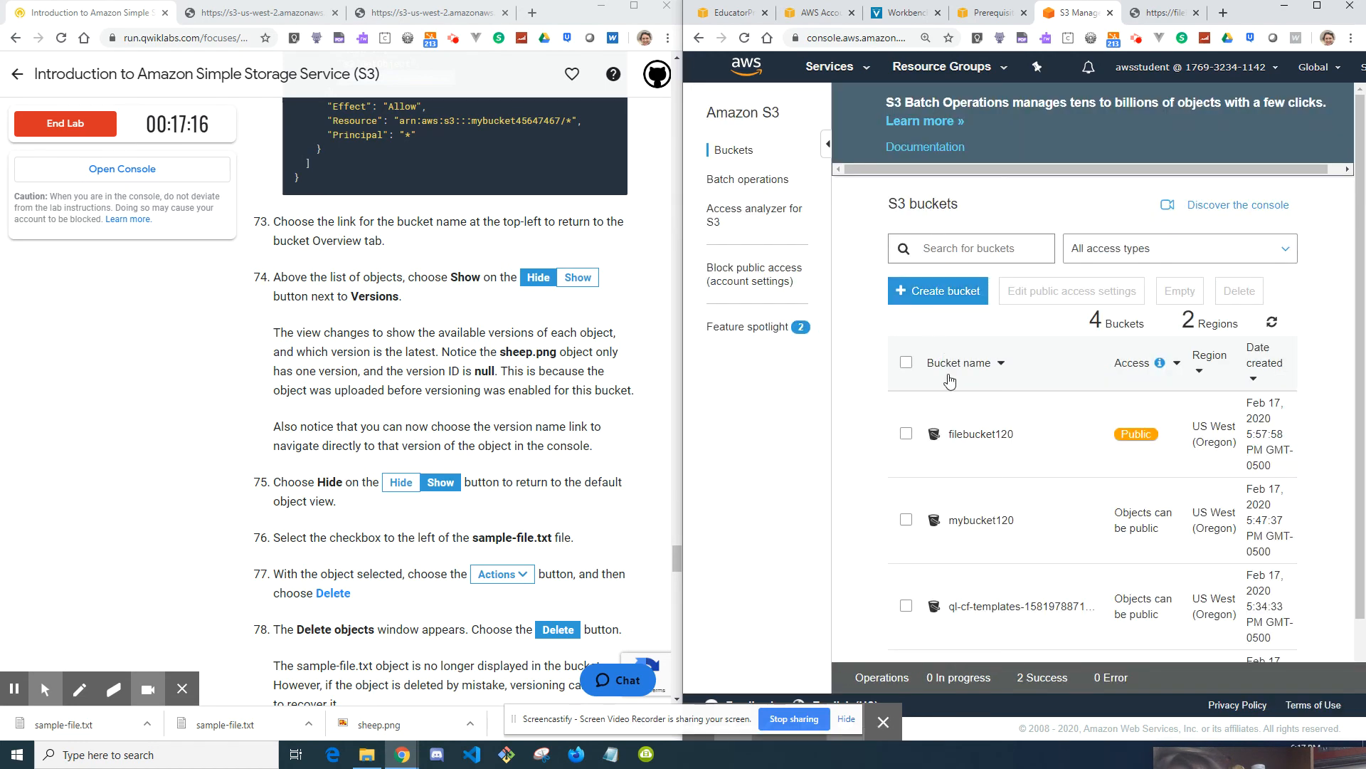
click(980, 440)
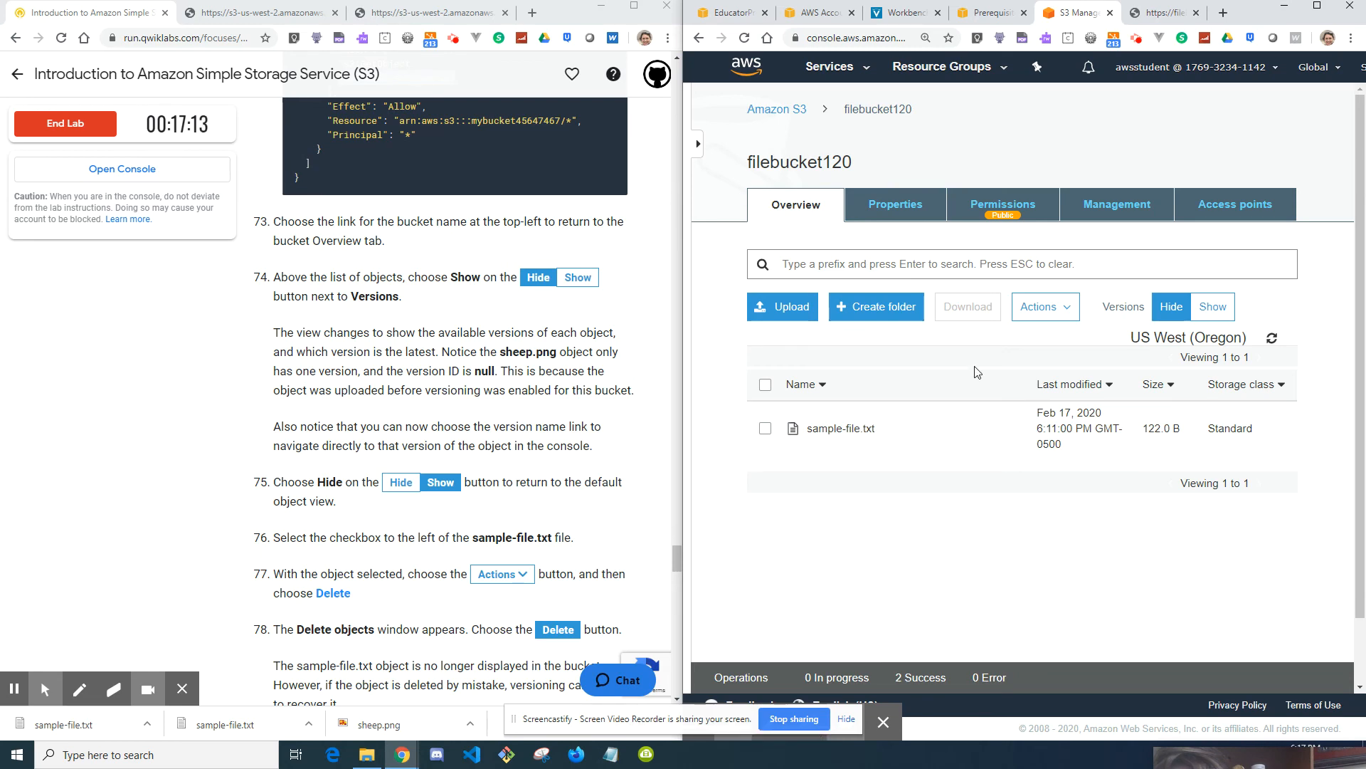
scroll(410, 531, down, 1)
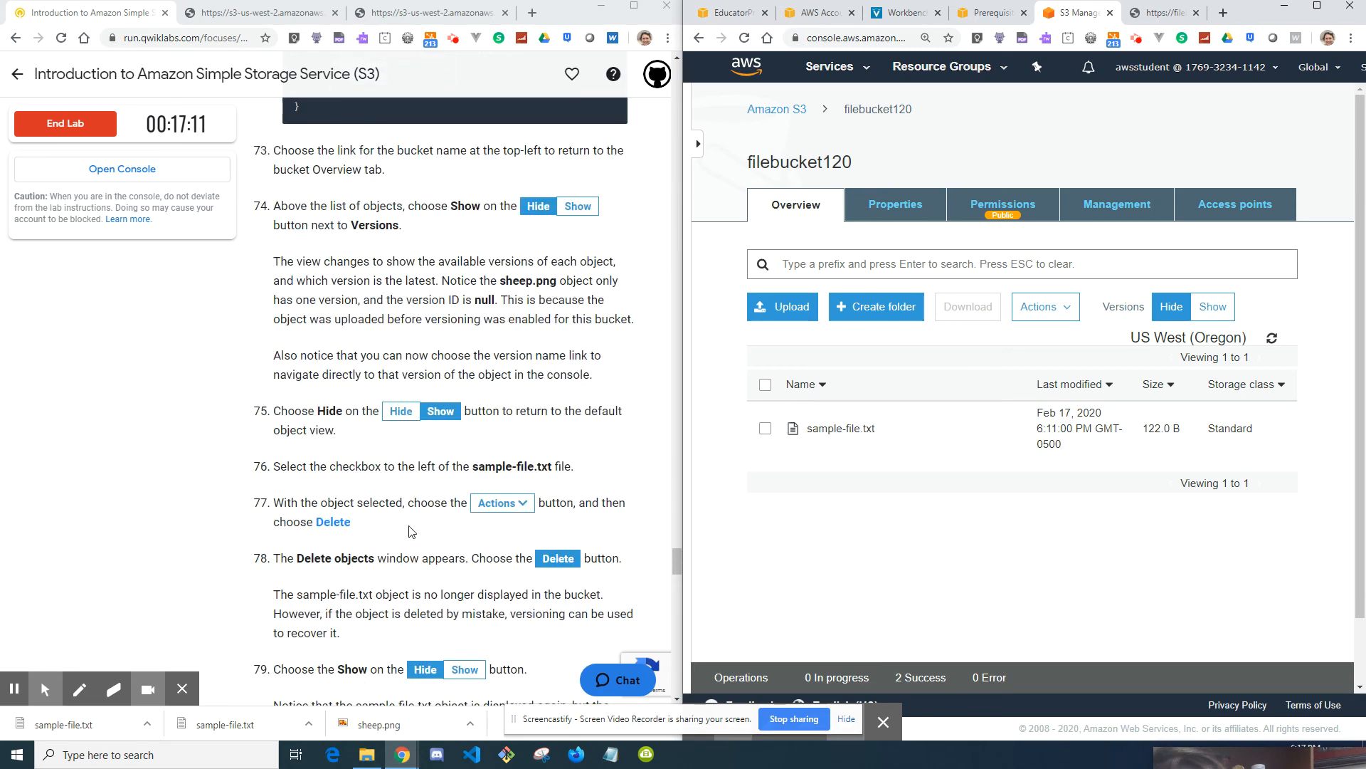
scroll(332, 477, down, 1)
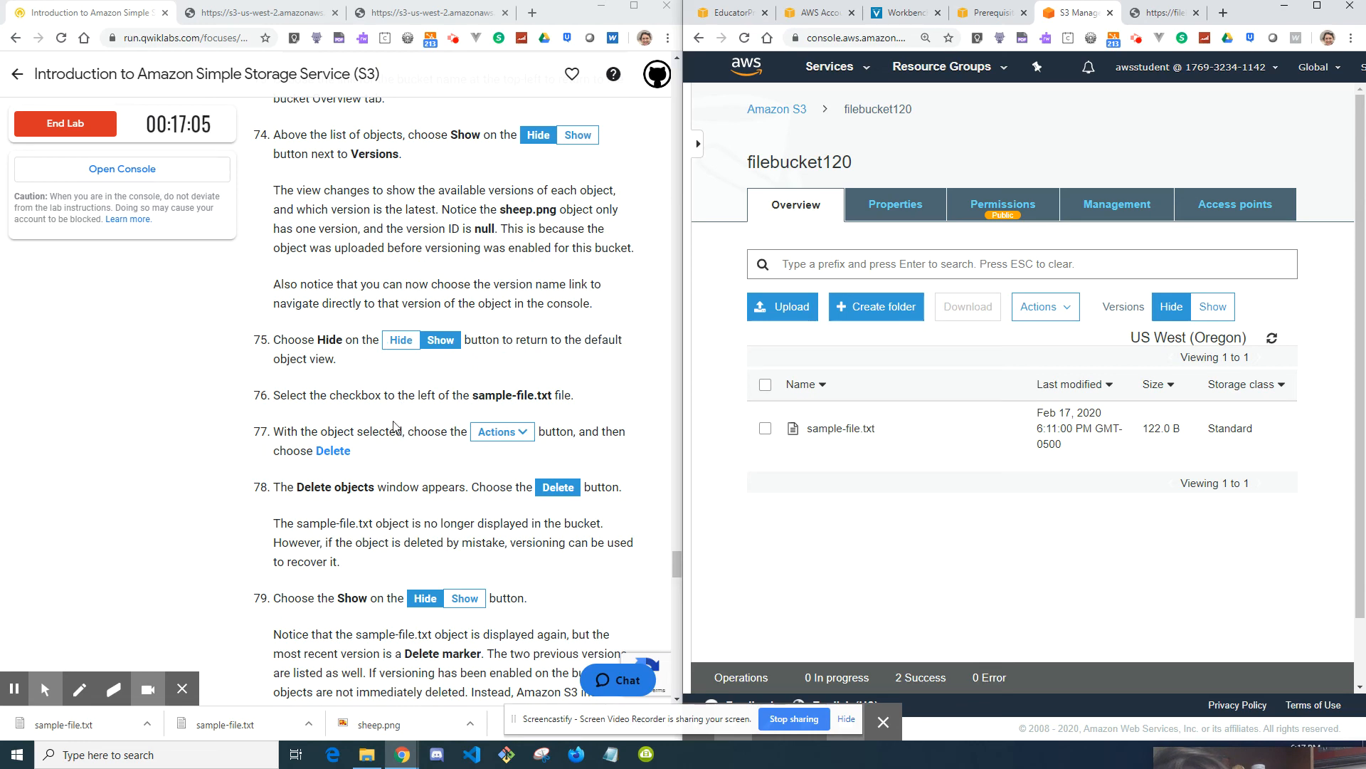
scroll(394, 425, down, 1)
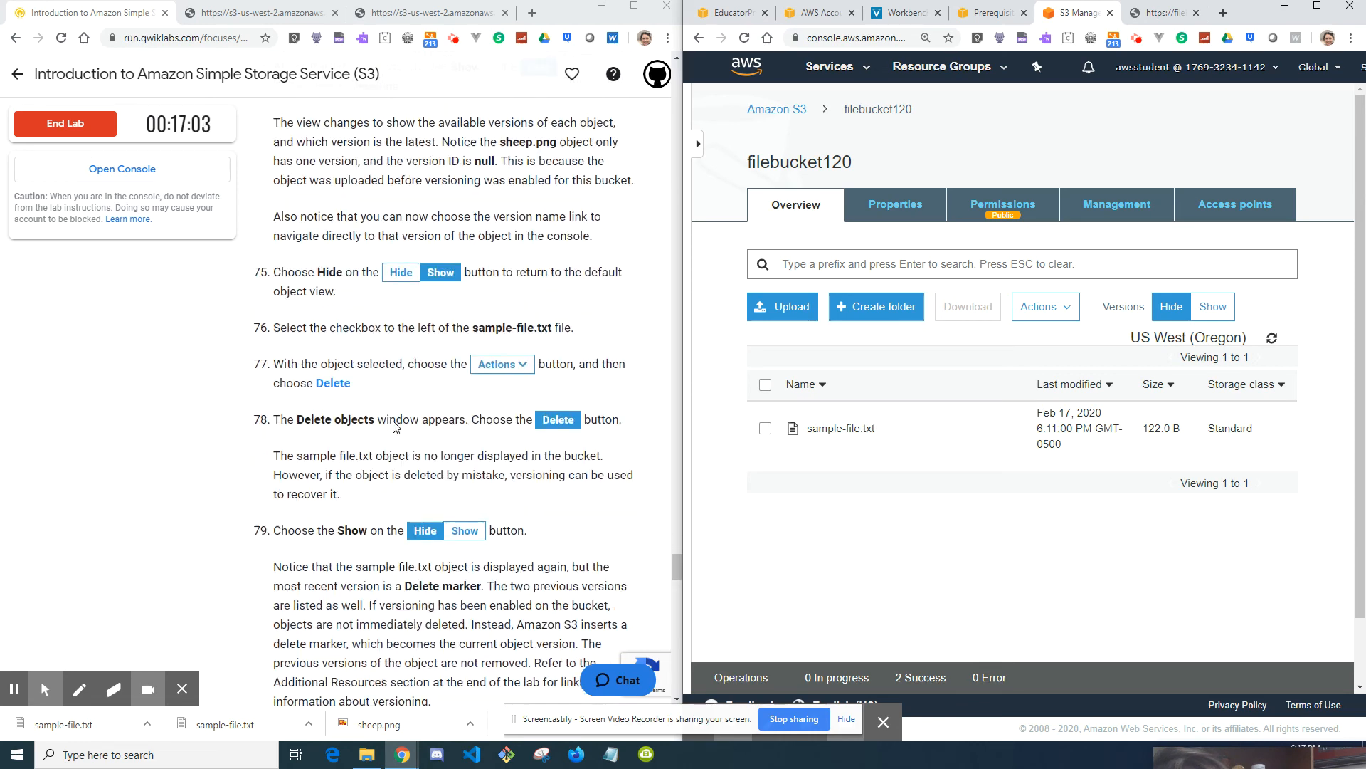
scroll(399, 374, up, 2)
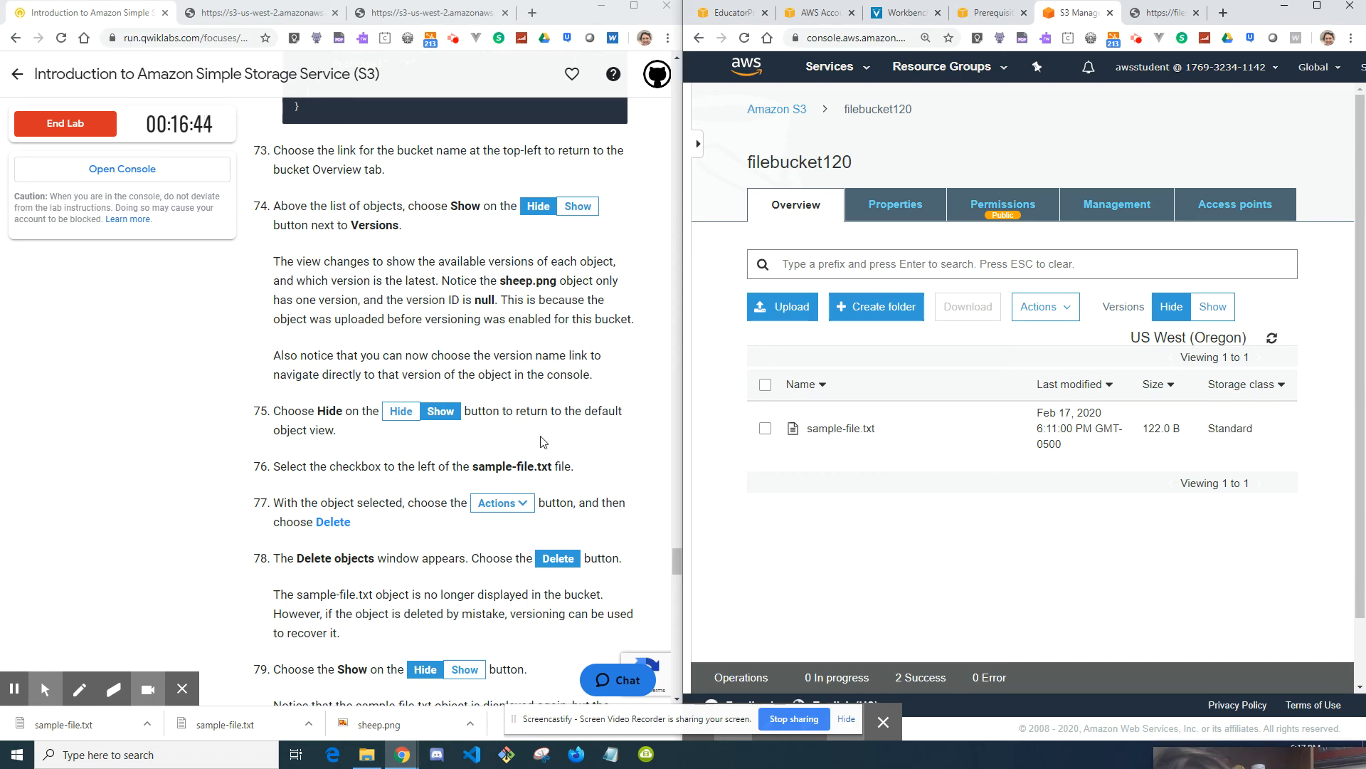
scroll(544, 442, down, 1)
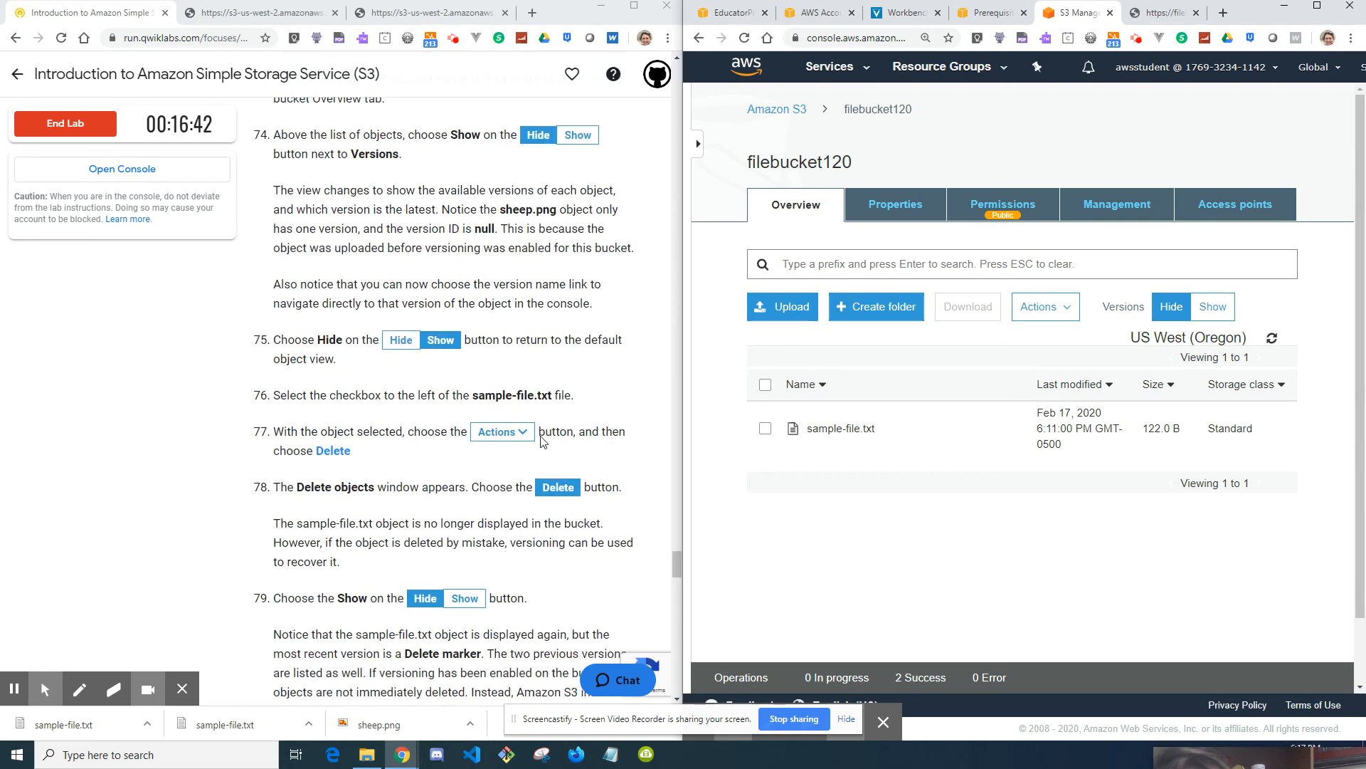
- Show the object versions in filebucket120 and delete sample-file.txt's 5:58 PM version with the null version ID
click(1217, 312)
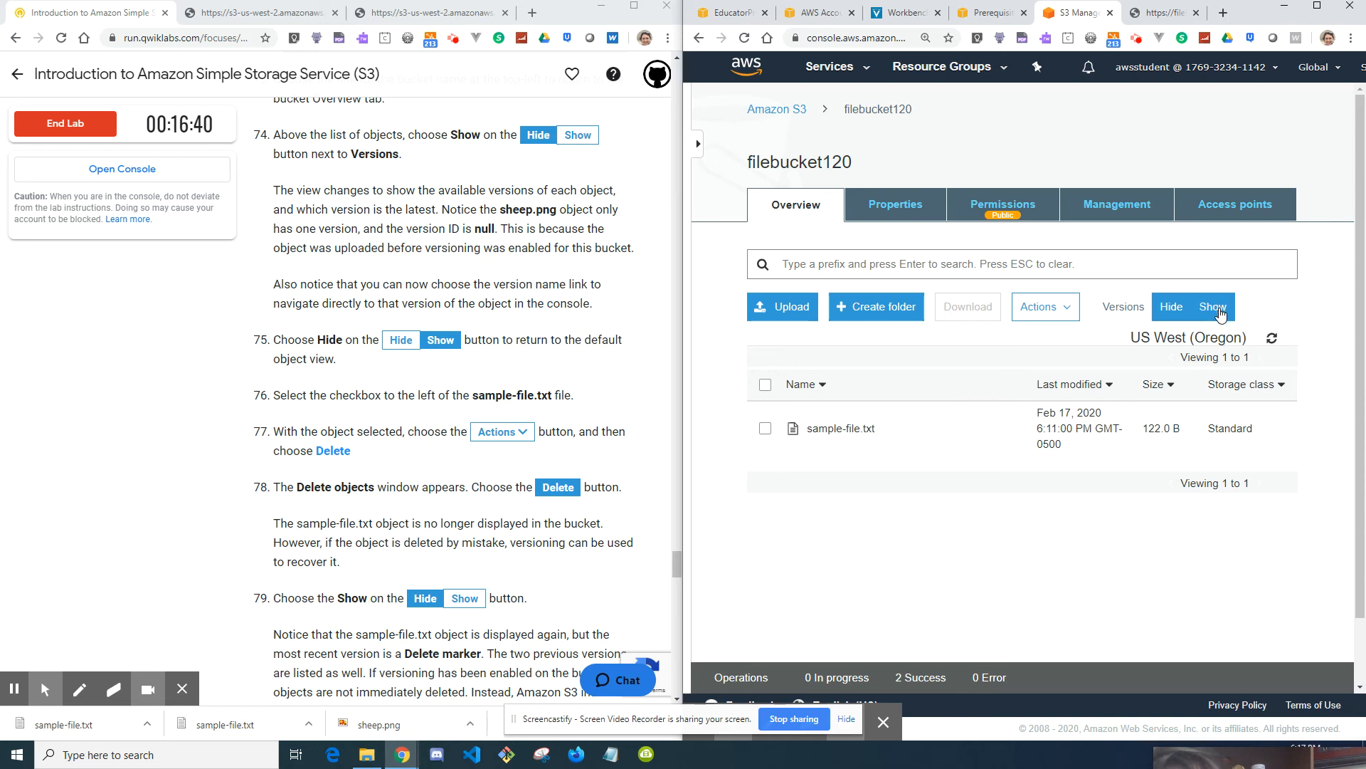
click(1217, 313)
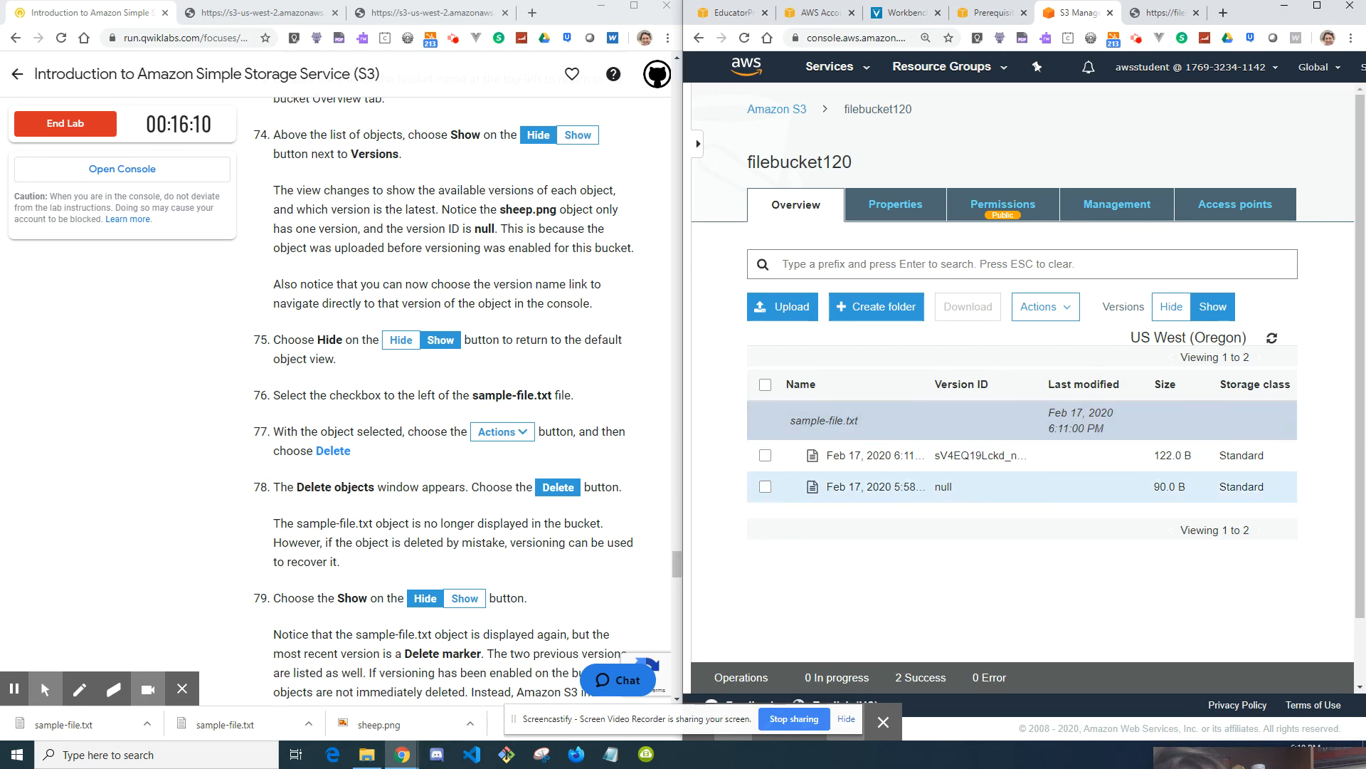
scroll(776, 472, down, 1)
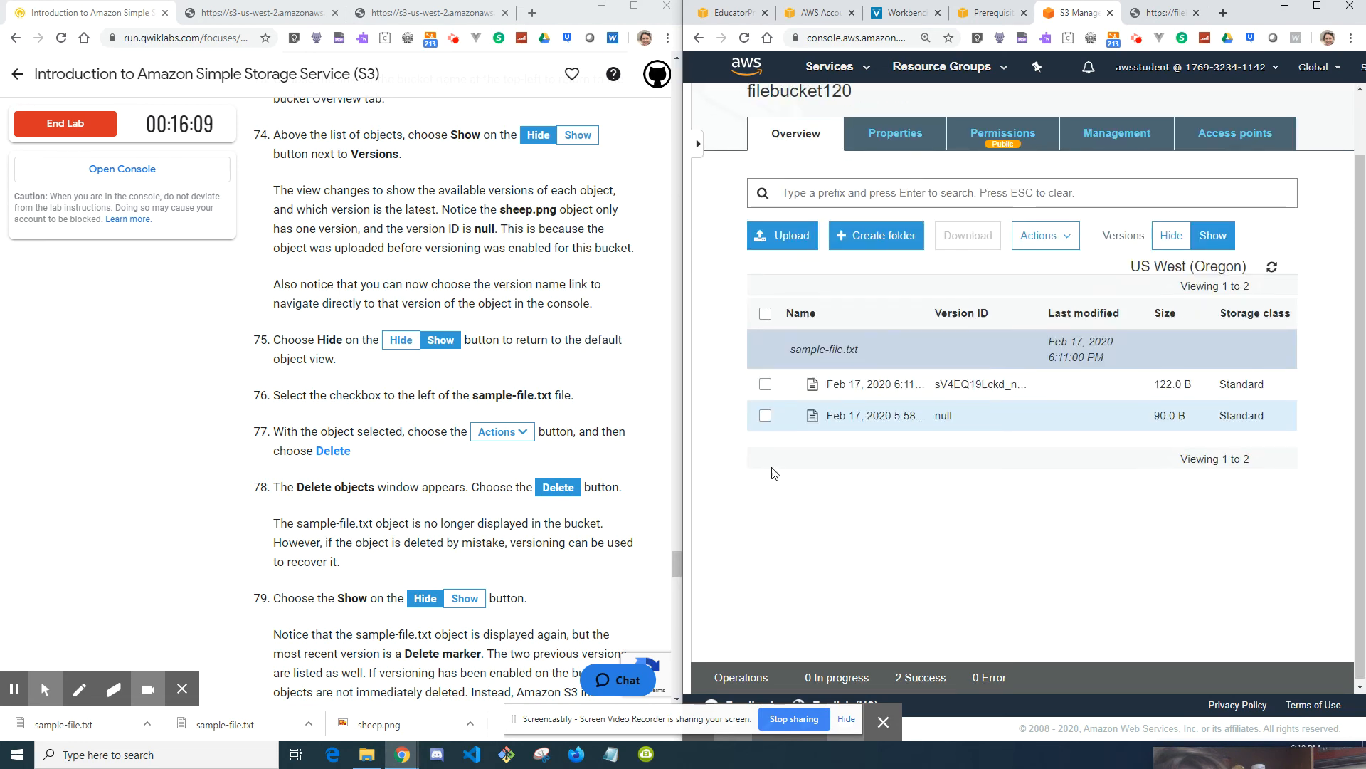
click(765, 417)
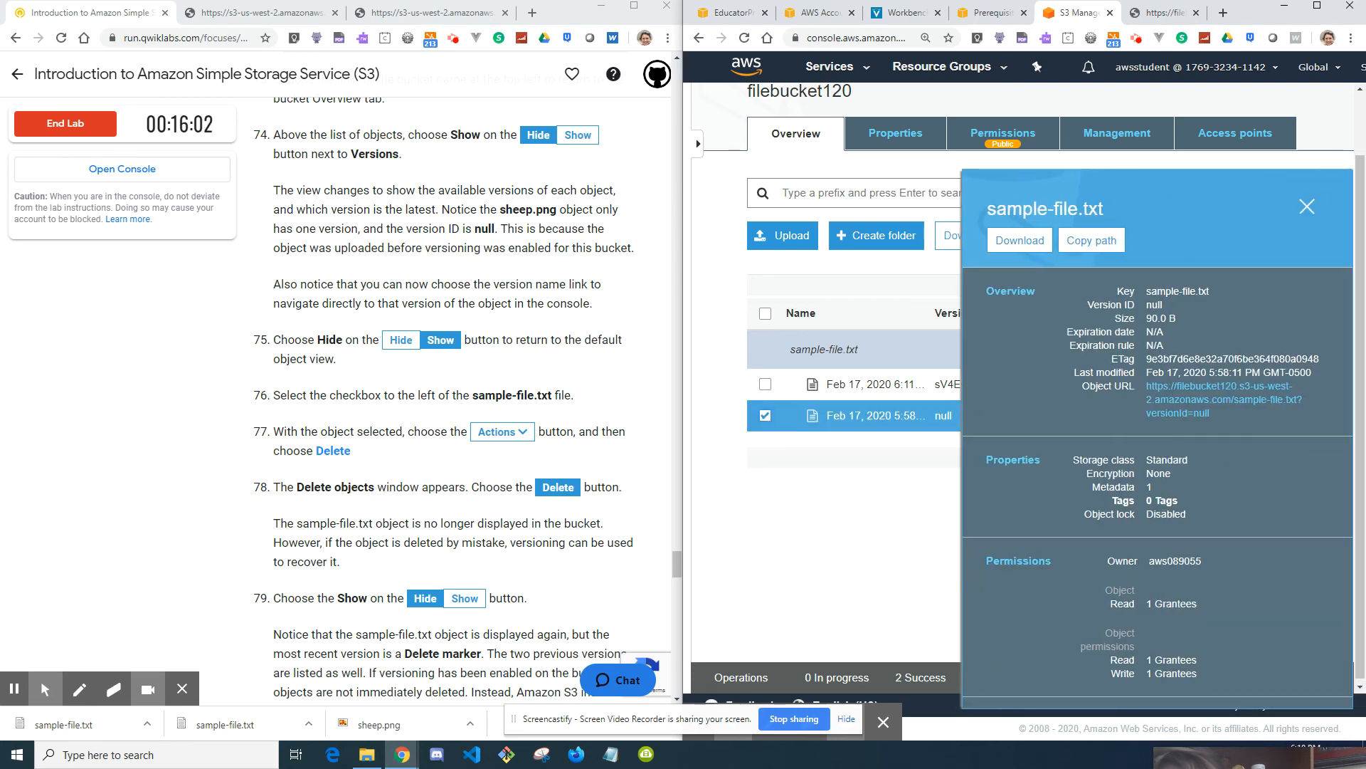
click(1303, 206)
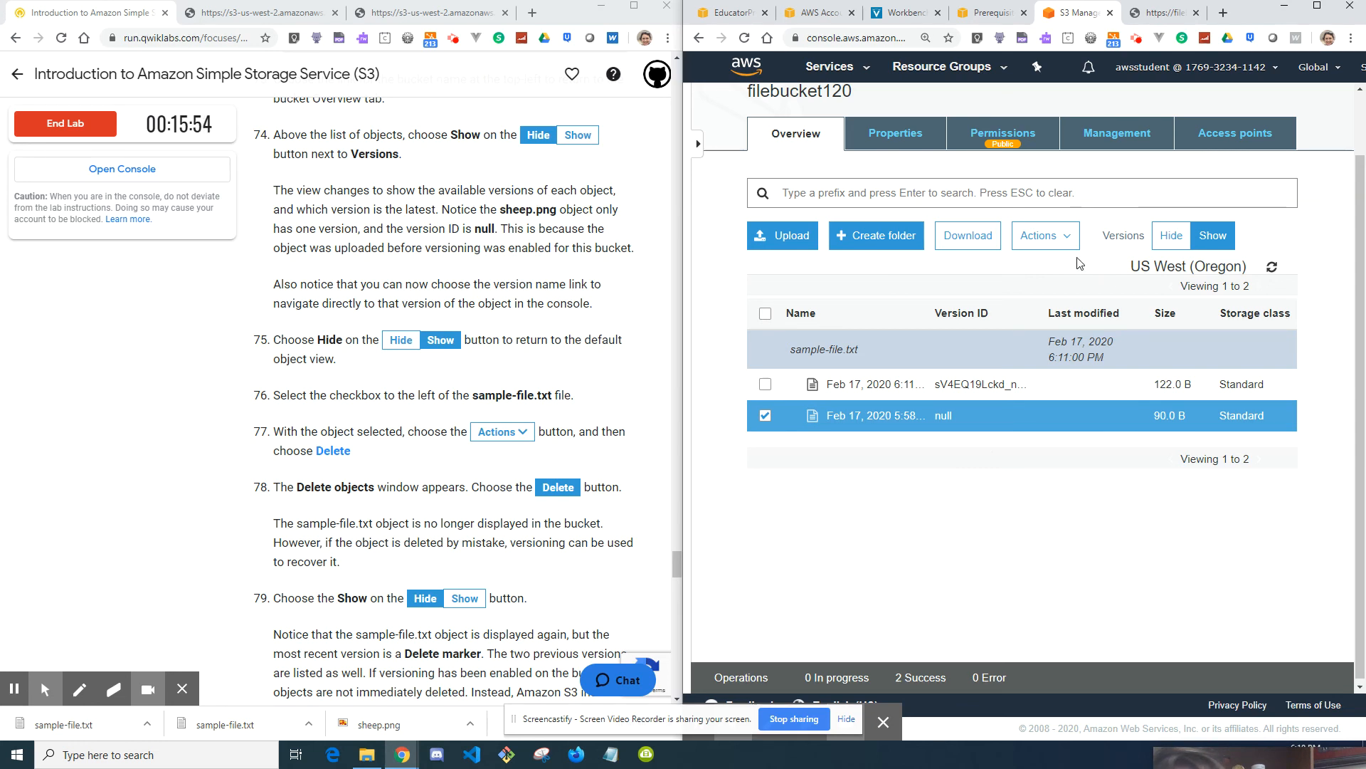
click(1060, 246)
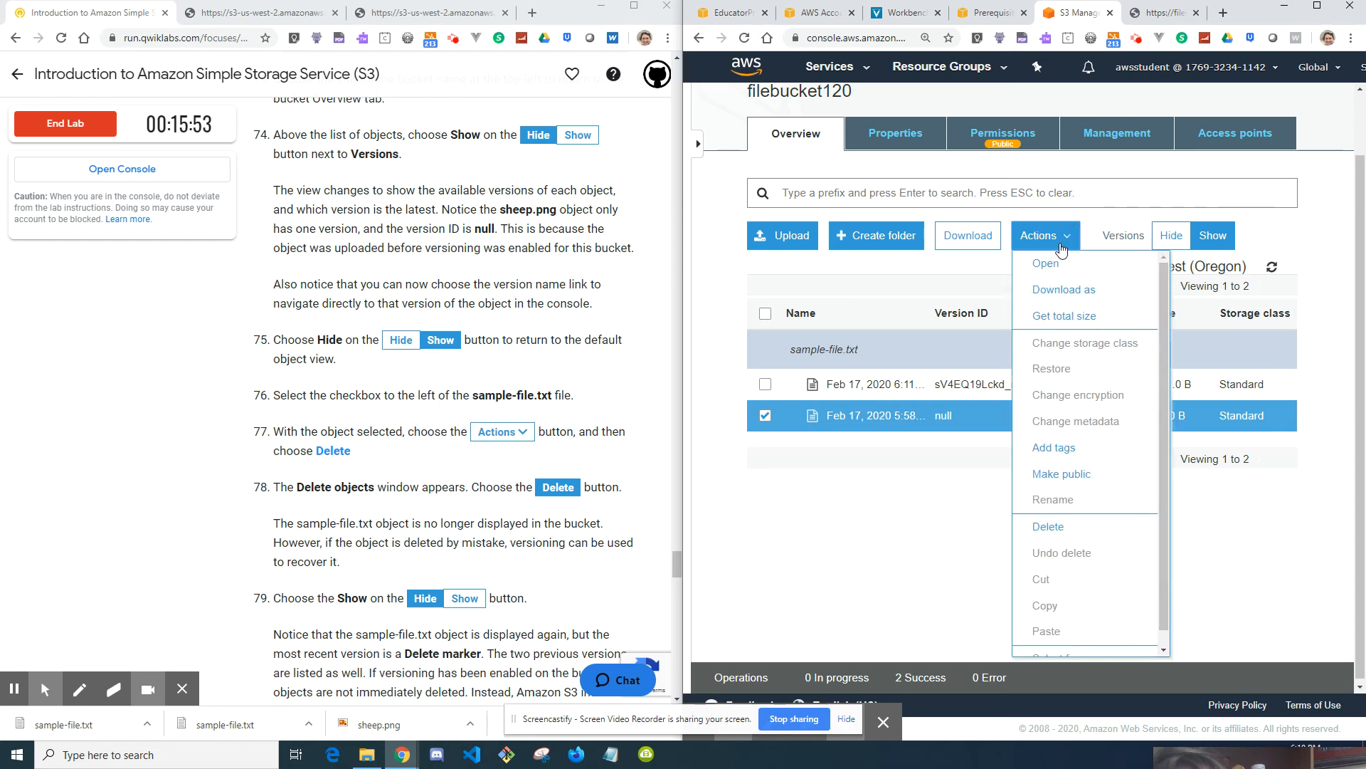
click(1060, 526)
click(1250, 598)
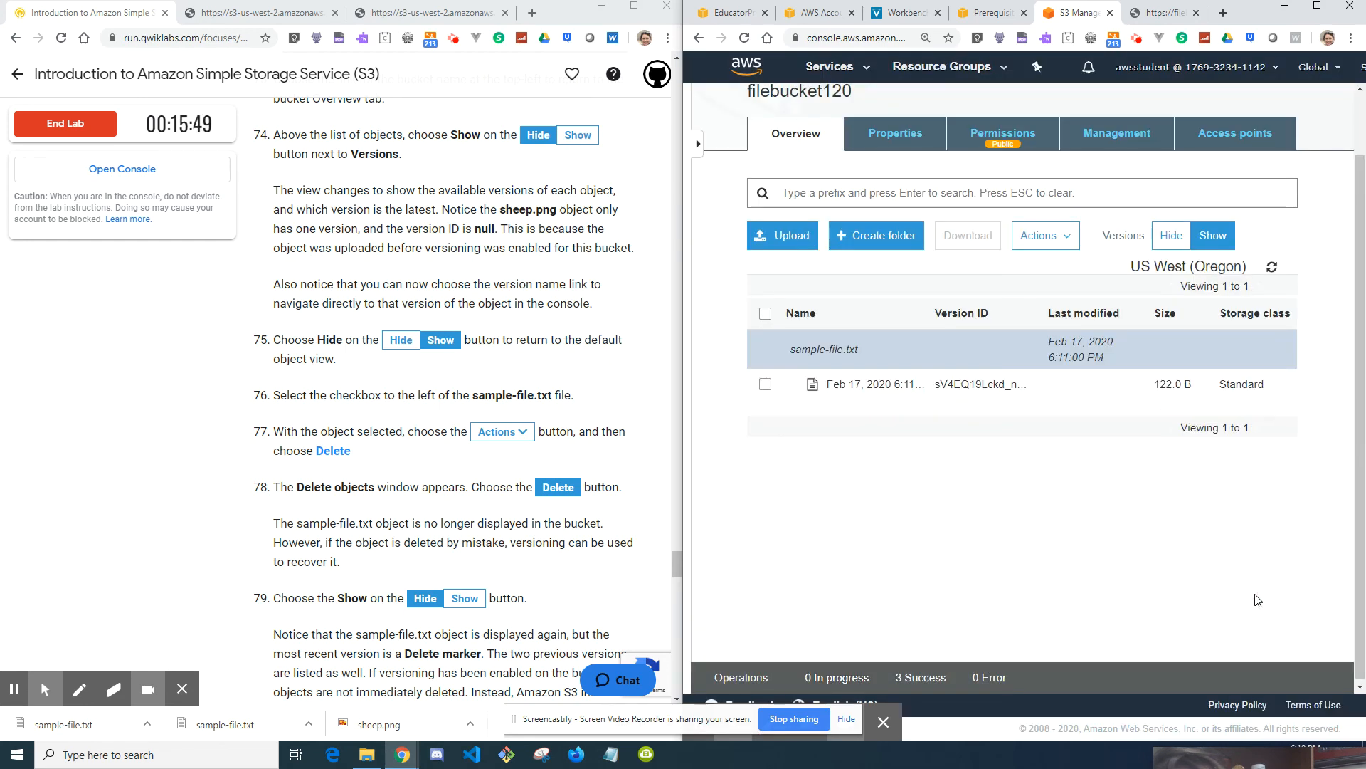
- Read lab steps 78 to 83 on delete markers and compare filebucket120's object list with versions shown and hidden
scroll(536, 458, down, 1)
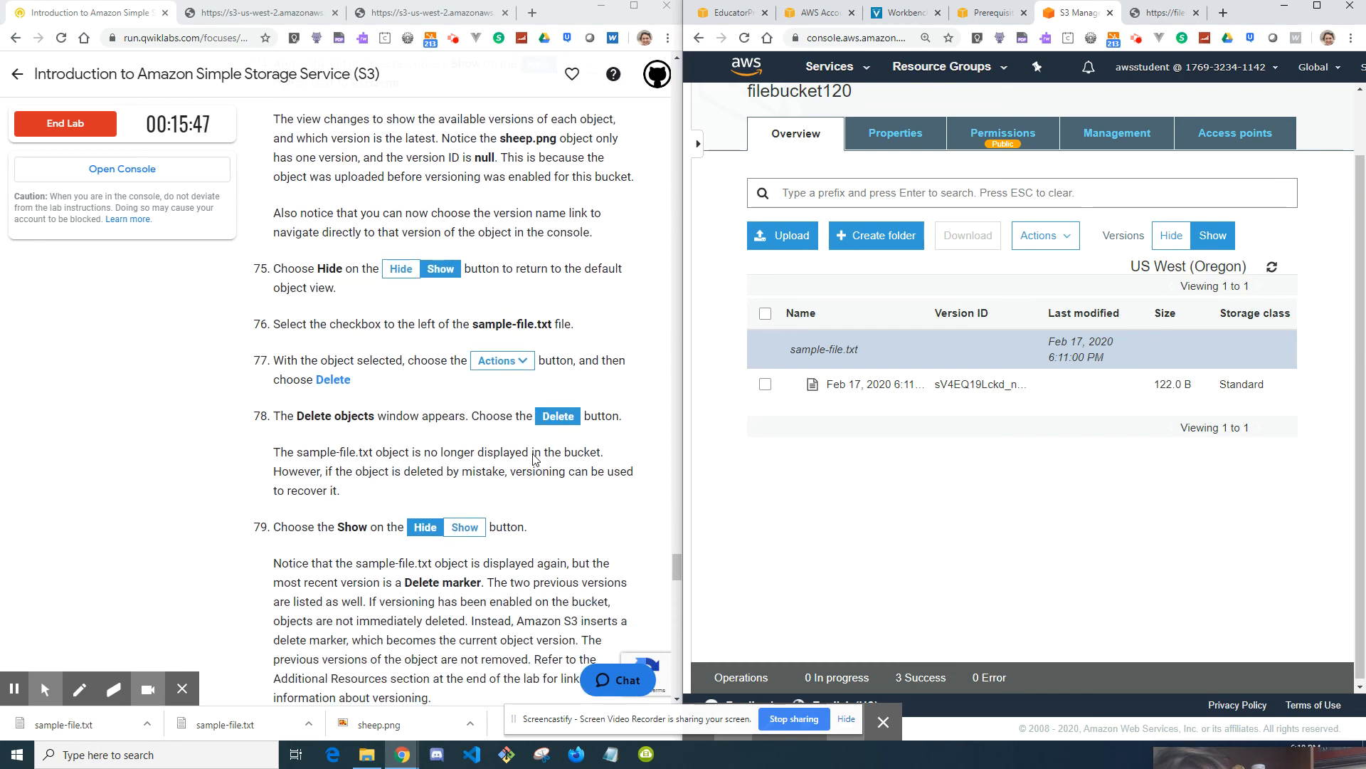
scroll(535, 459, down, 1)
scroll(535, 458, down, 1)
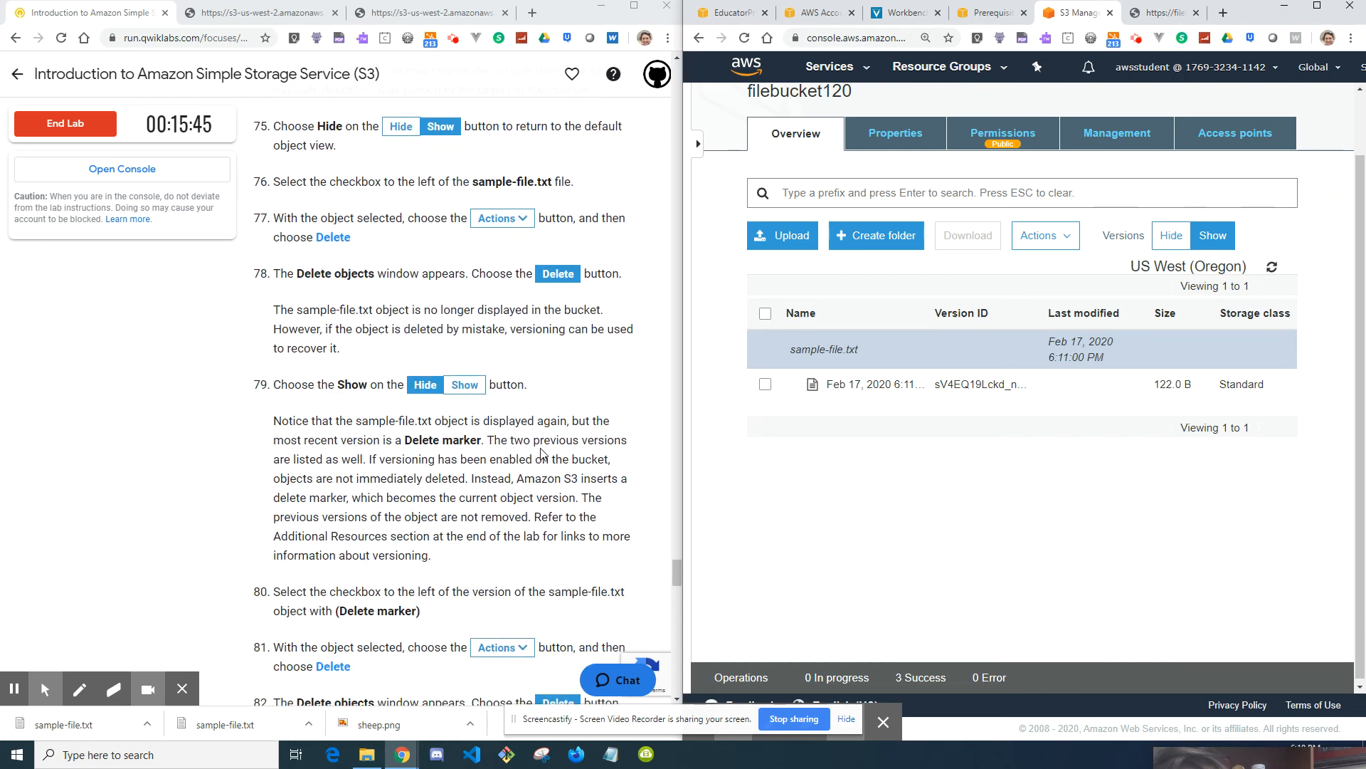
scroll(539, 456, down, 1)
scroll(543, 456, down, 1)
click(1171, 235)
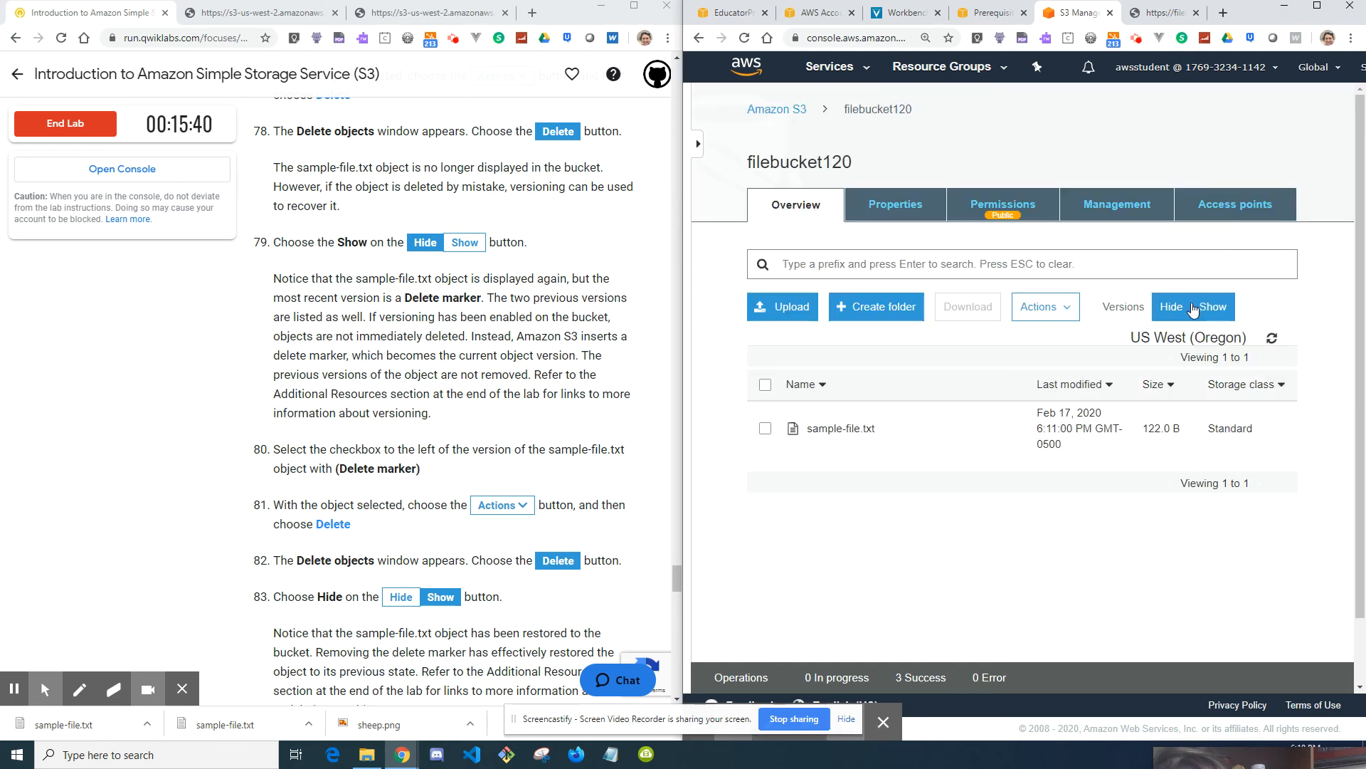
click(1210, 307)
click(1179, 308)
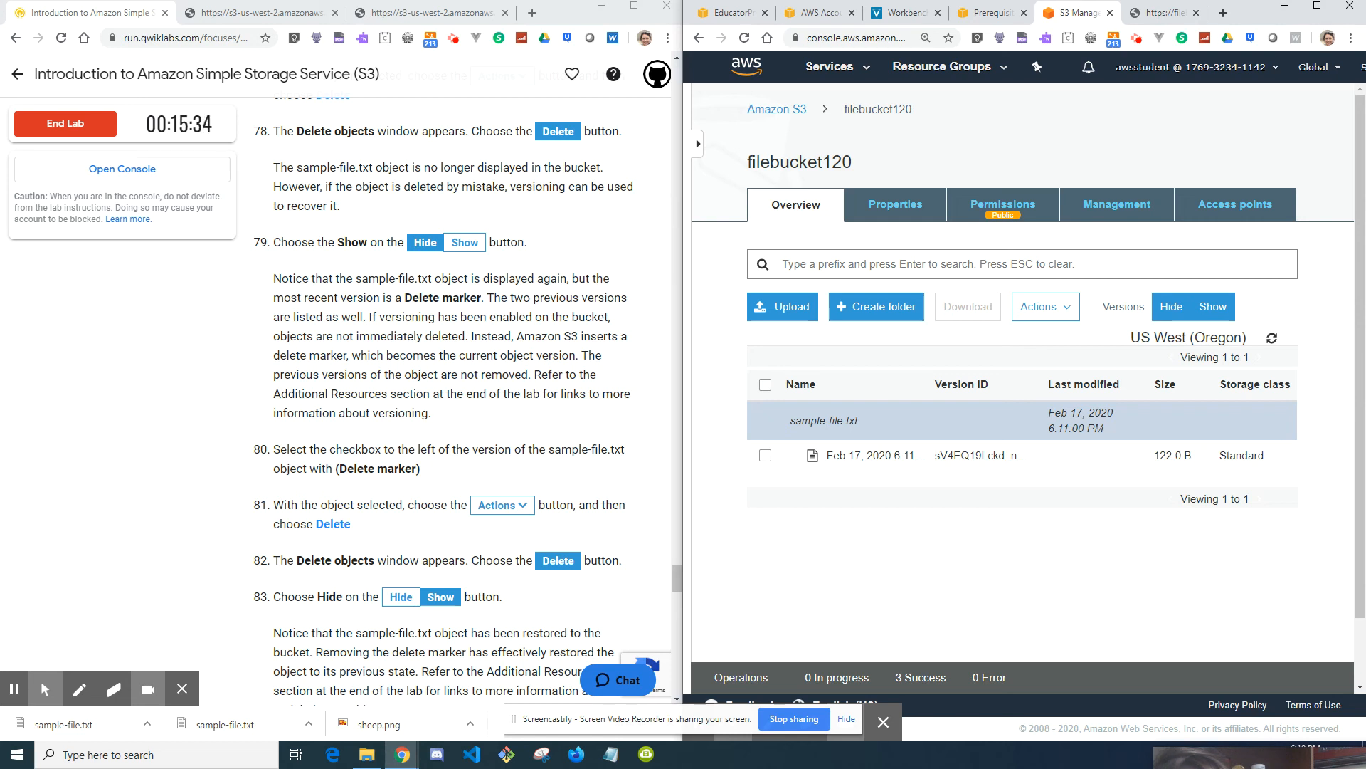
click(1185, 313)
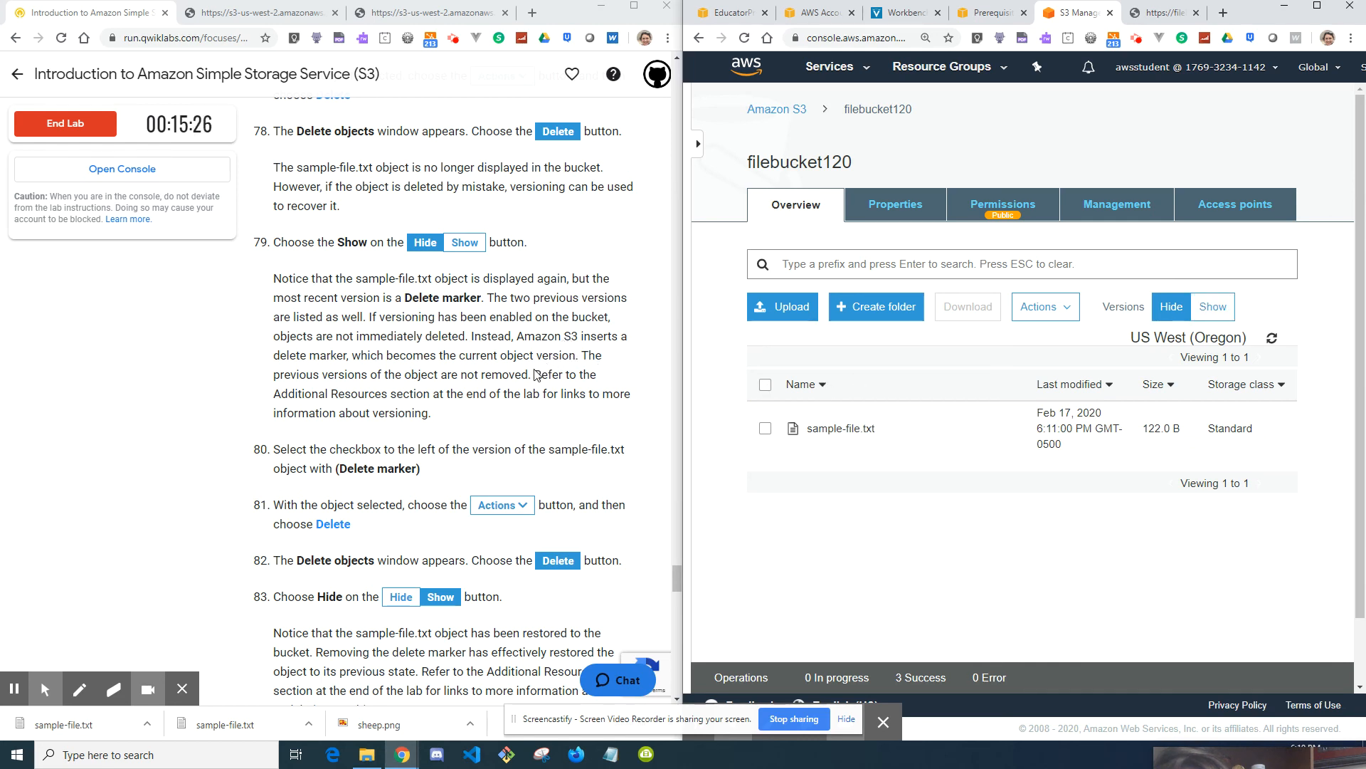
- Select sample-file.txt with versions hidden, examine the version list in its summary, and close the summary
scroll(528, 395, down, 1)
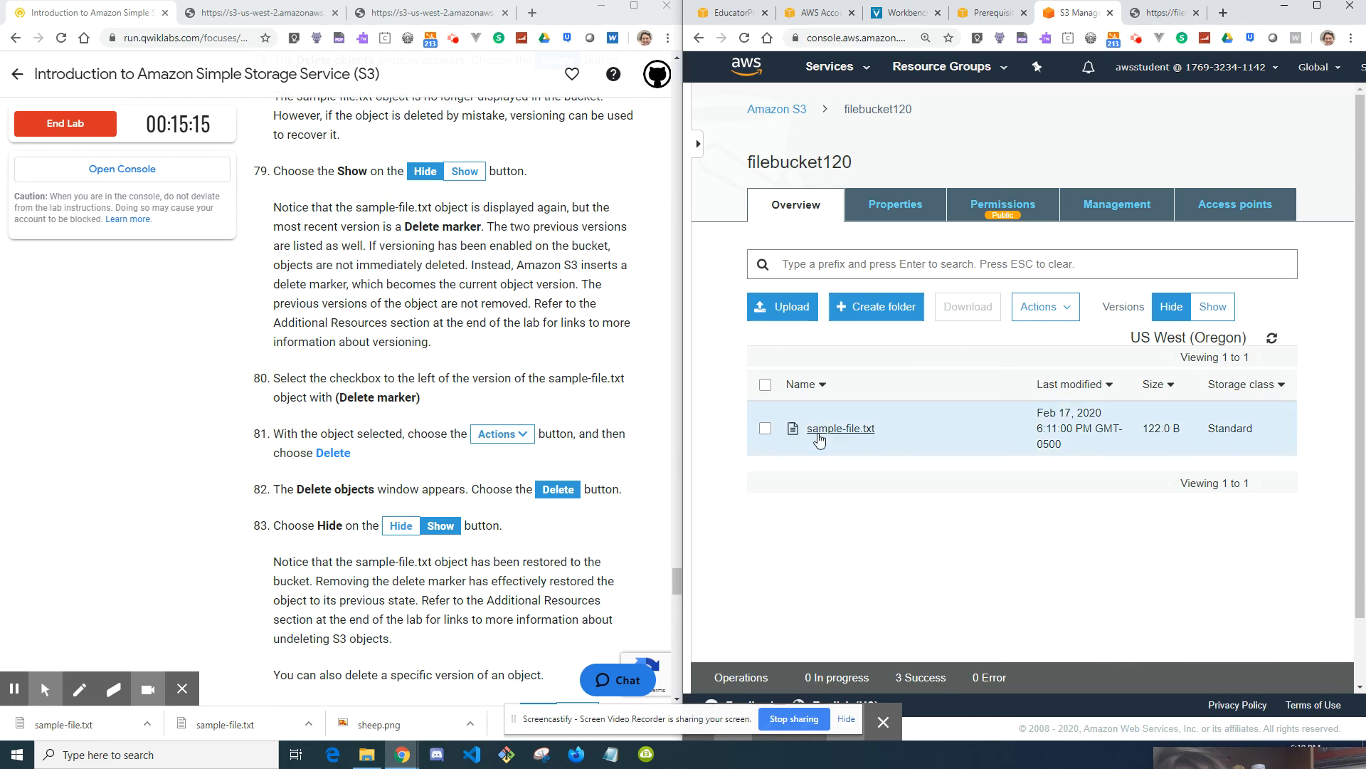
click(765, 427)
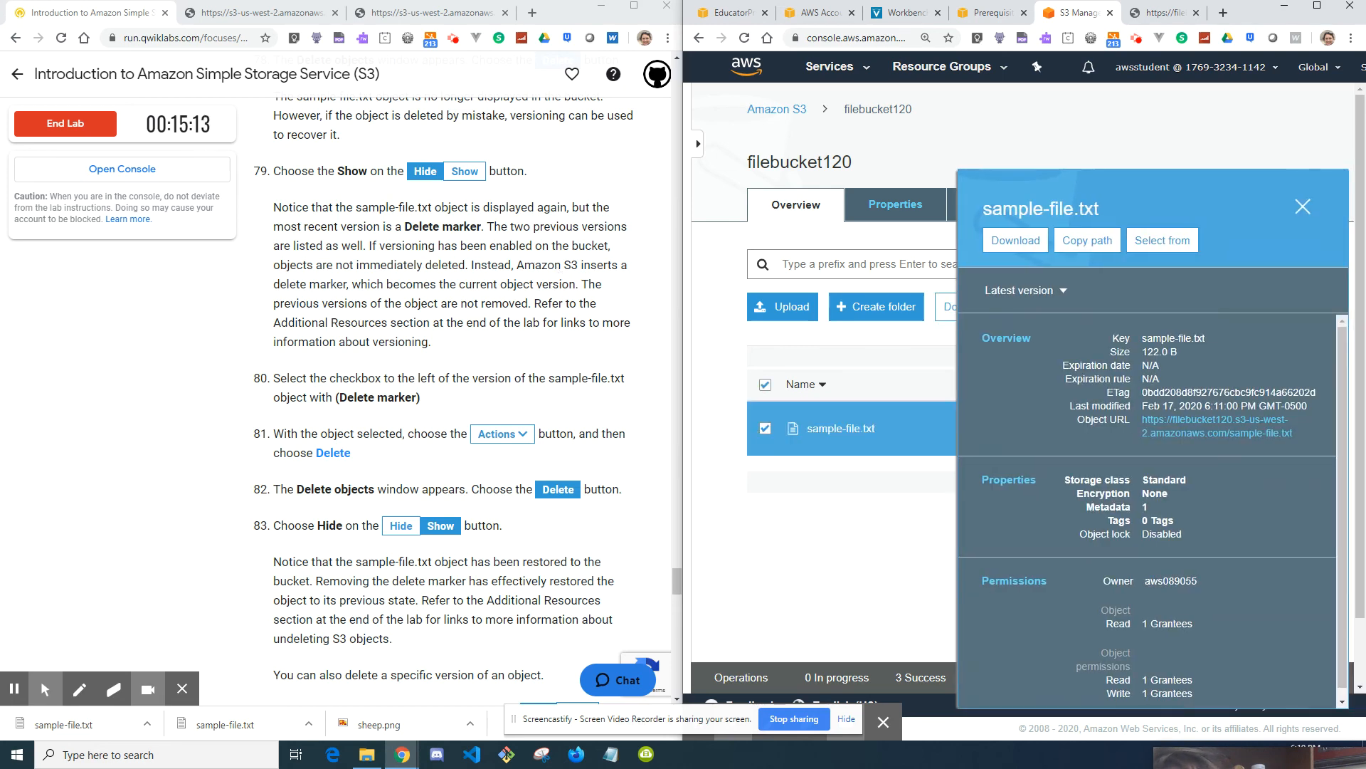
click(1060, 291)
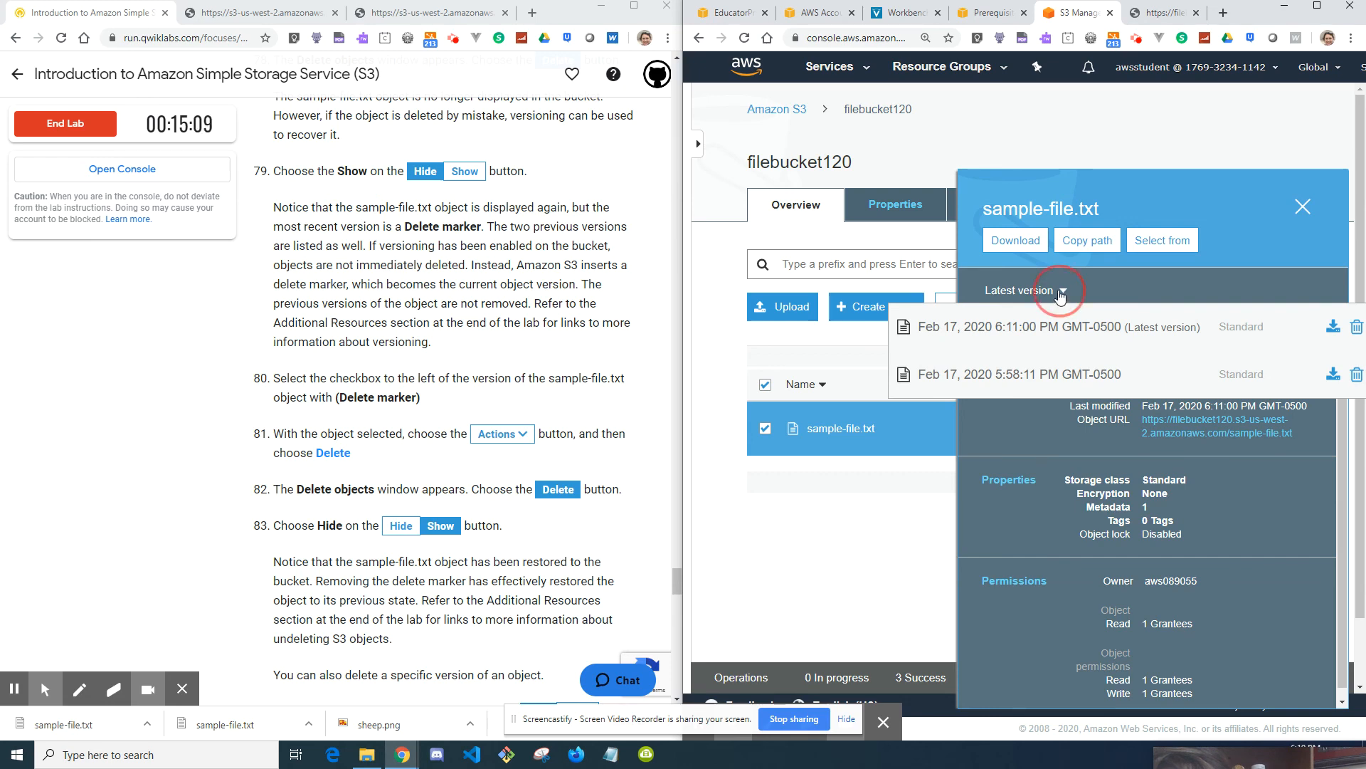
click(1059, 291)
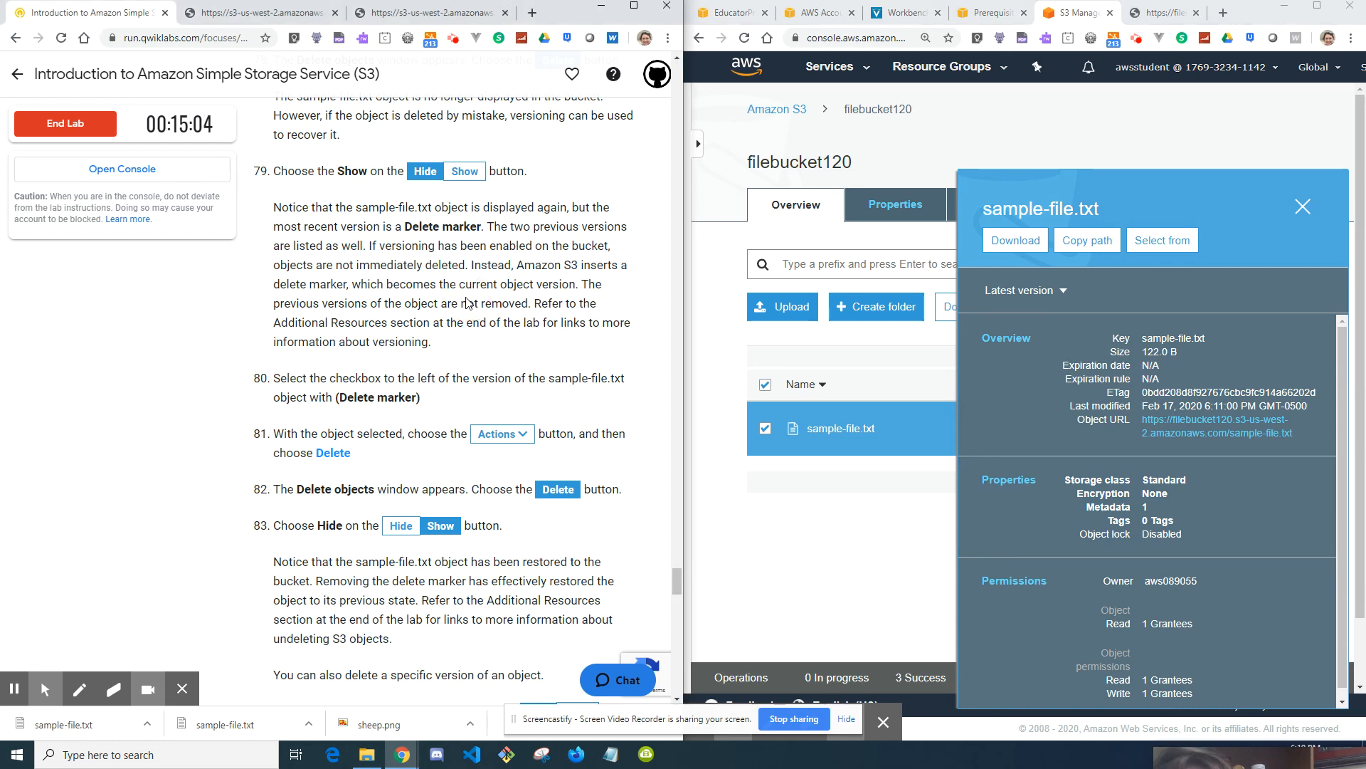
click(1303, 206)
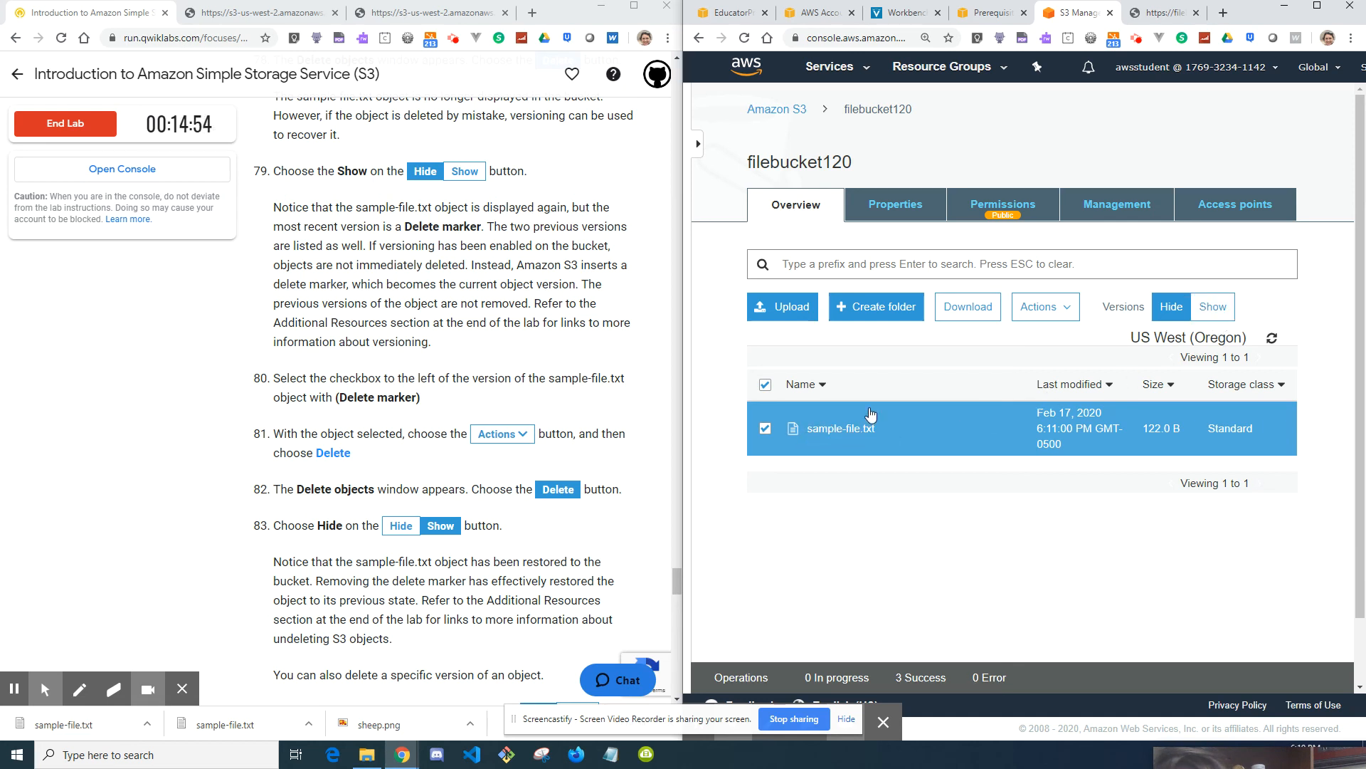
- Review filebucket120's public access settings and check the versioning setting in its properties
click(1003, 205)
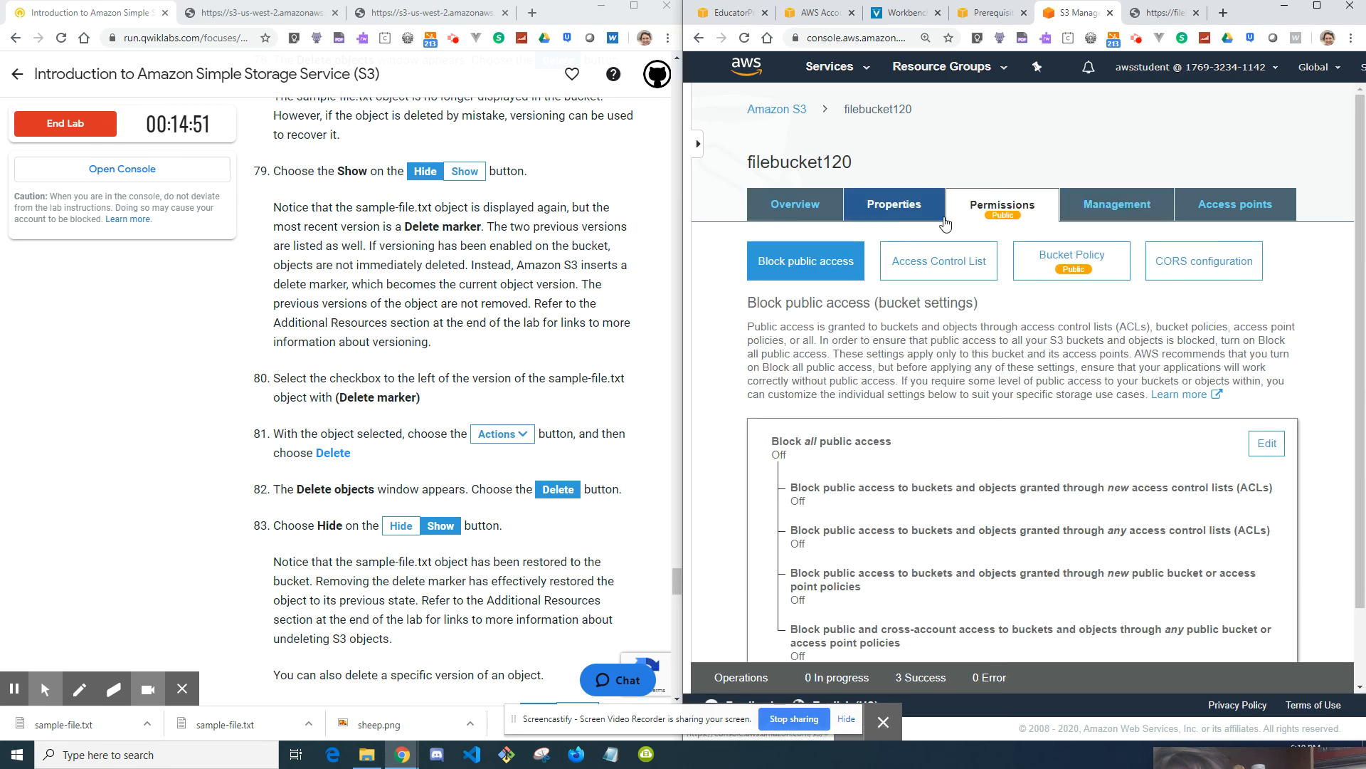
click(894, 207)
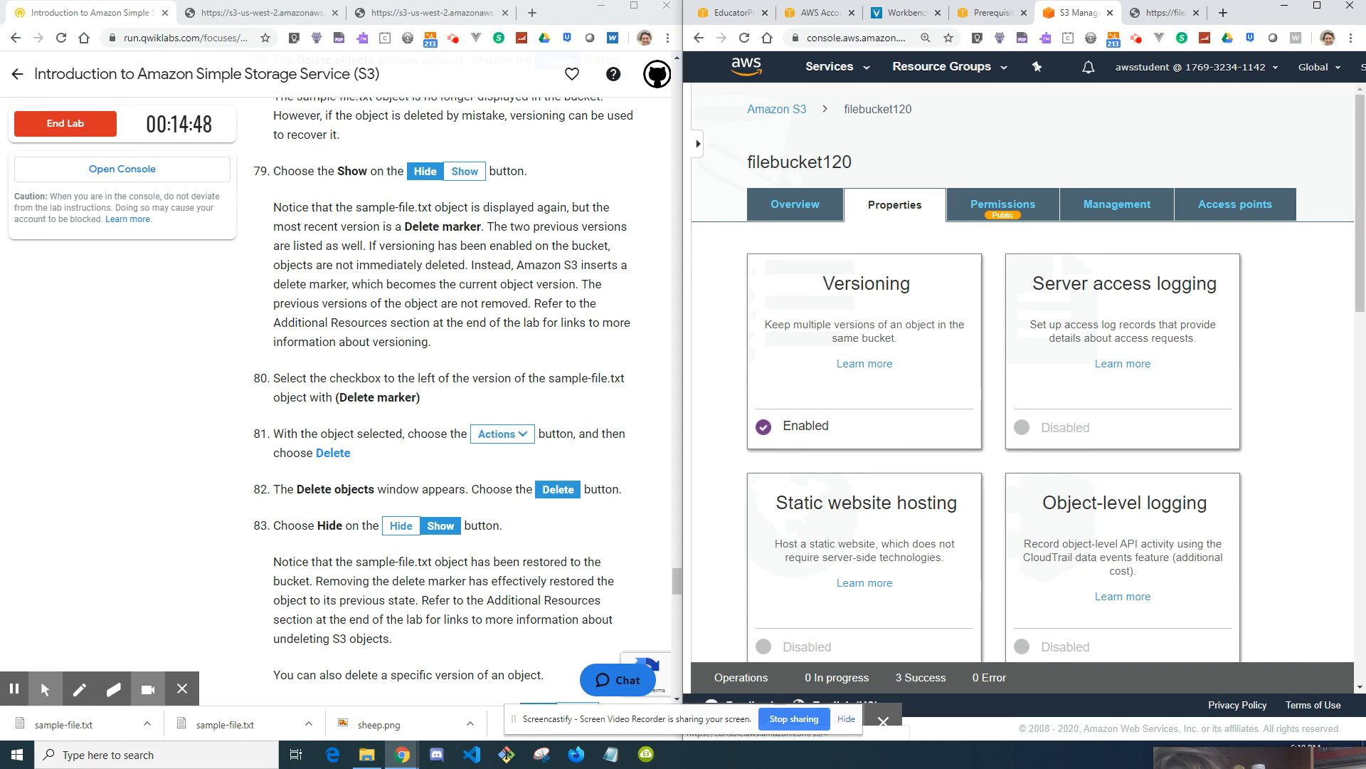
- Return to filebucket120's object overview, examine sample-file.txt's summary, and close the summary
click(795, 206)
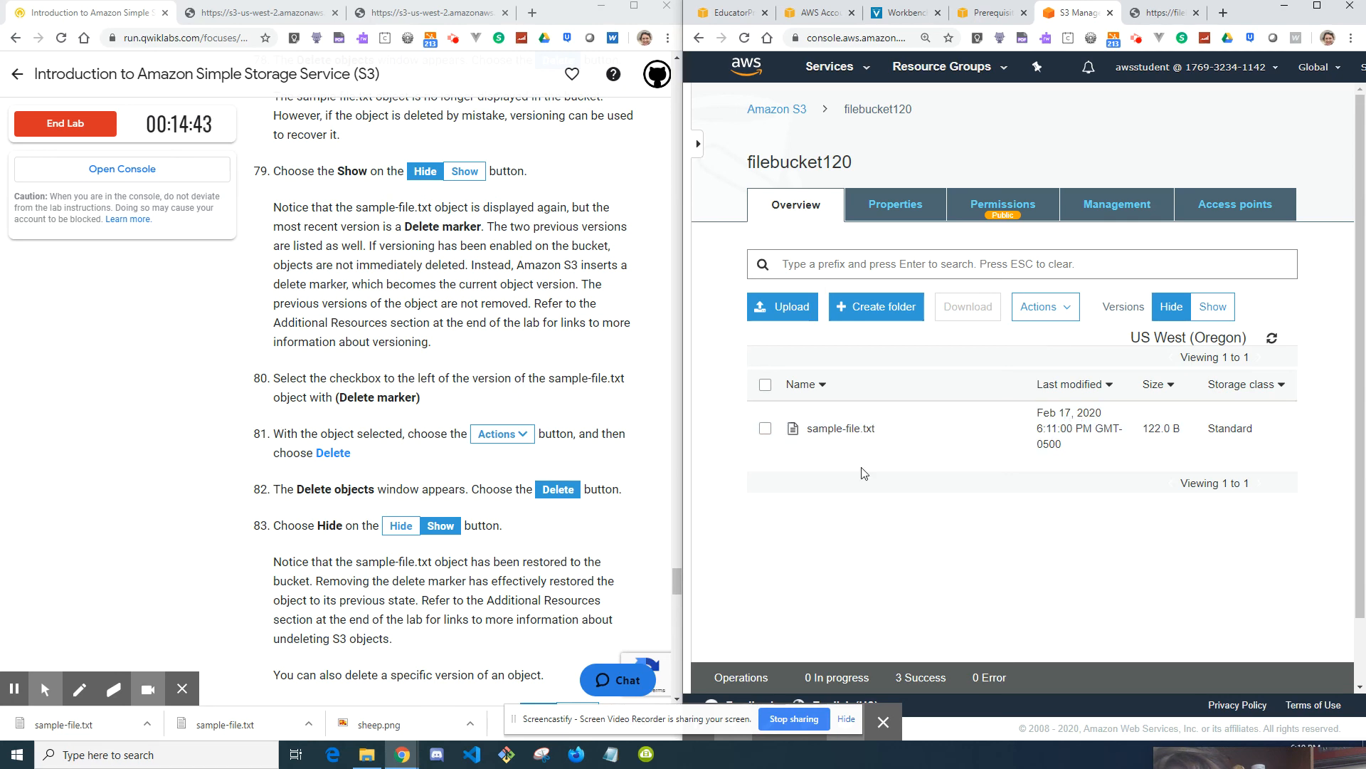
click(766, 426)
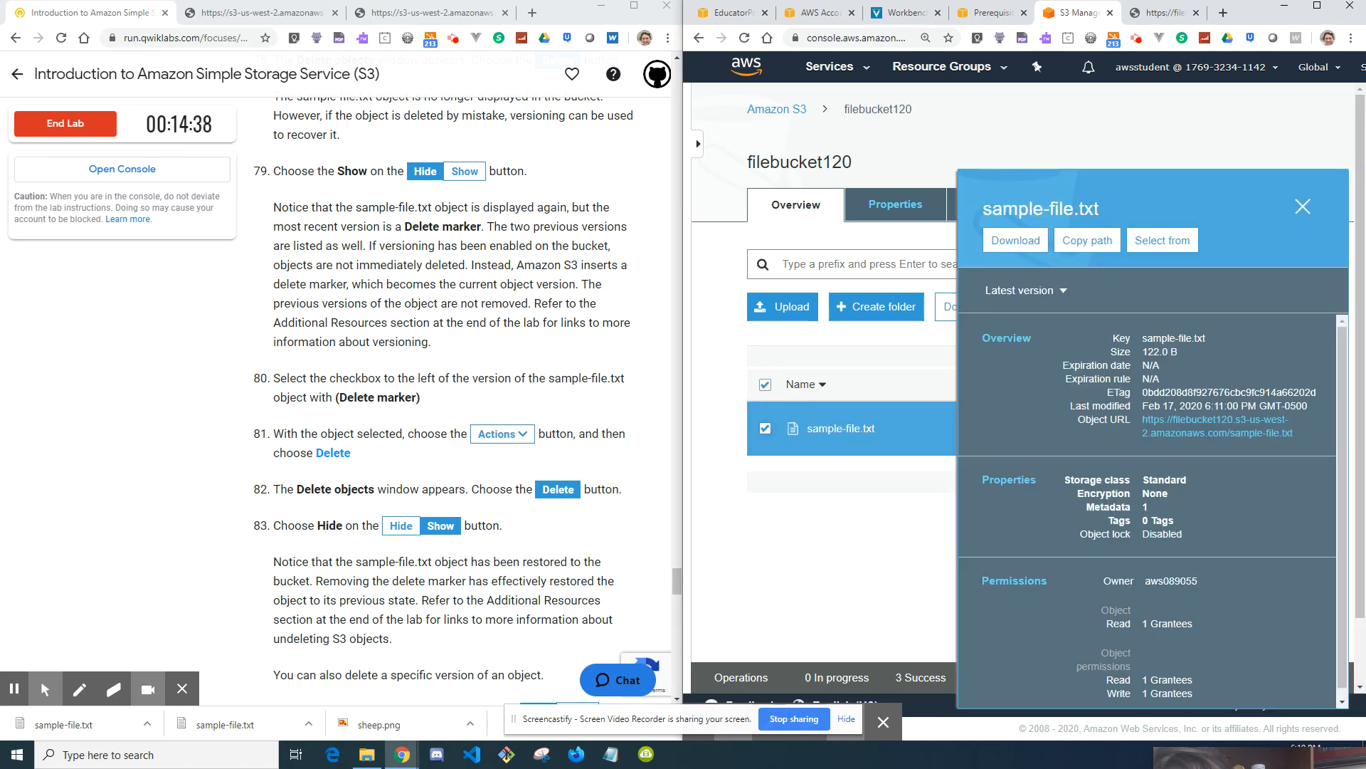
scroll(1096, 476, down, 1)
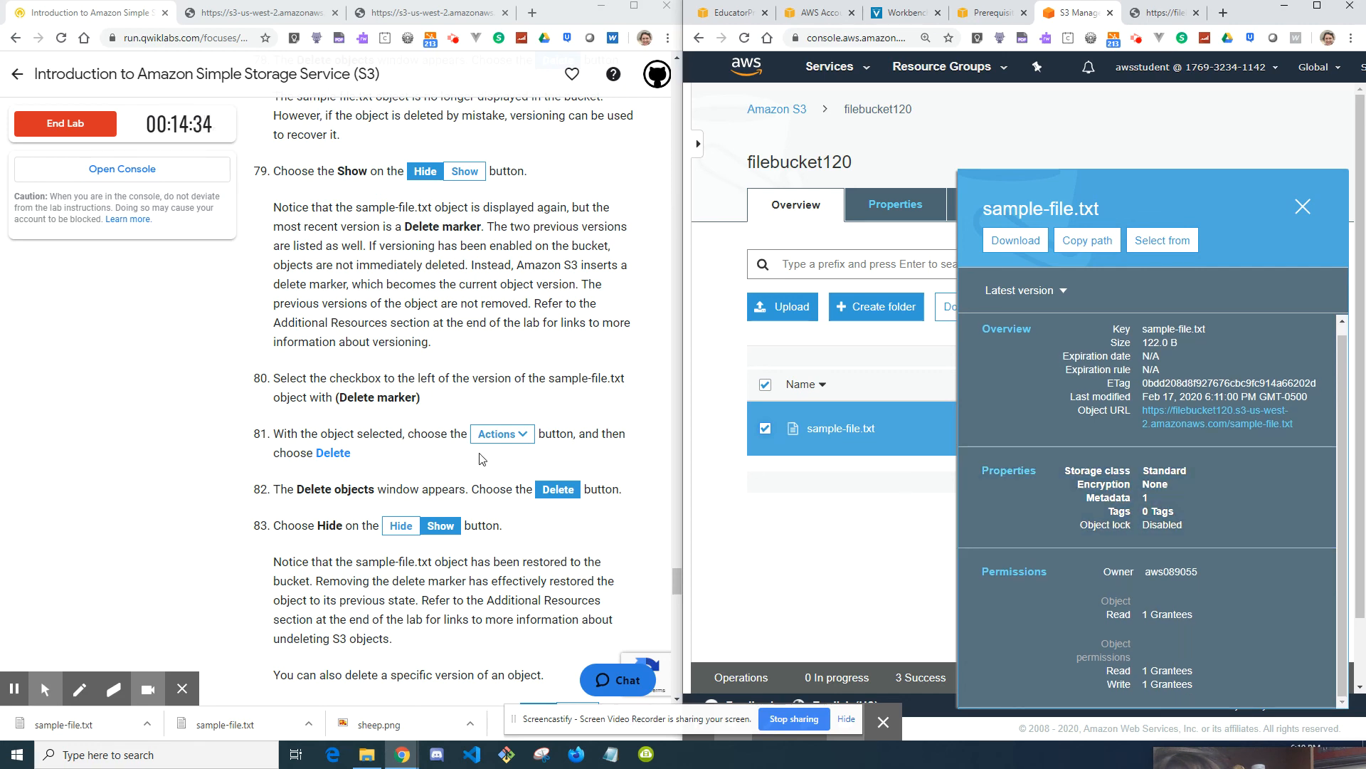
scroll(482, 457, down, 2)
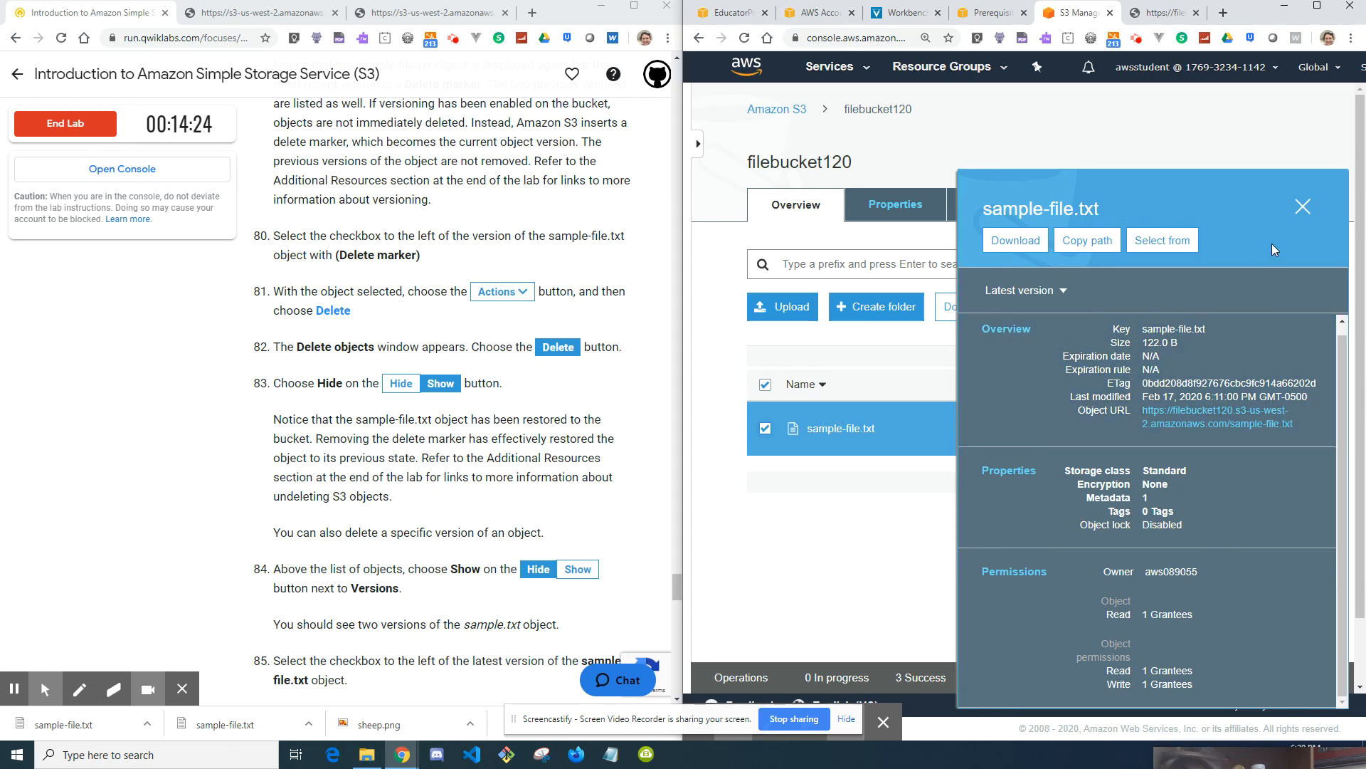
click(1304, 216)
- Read lab steps 80 to 87 on removing a delete marker and deleting a specific object version
scroll(453, 470, down, 1)
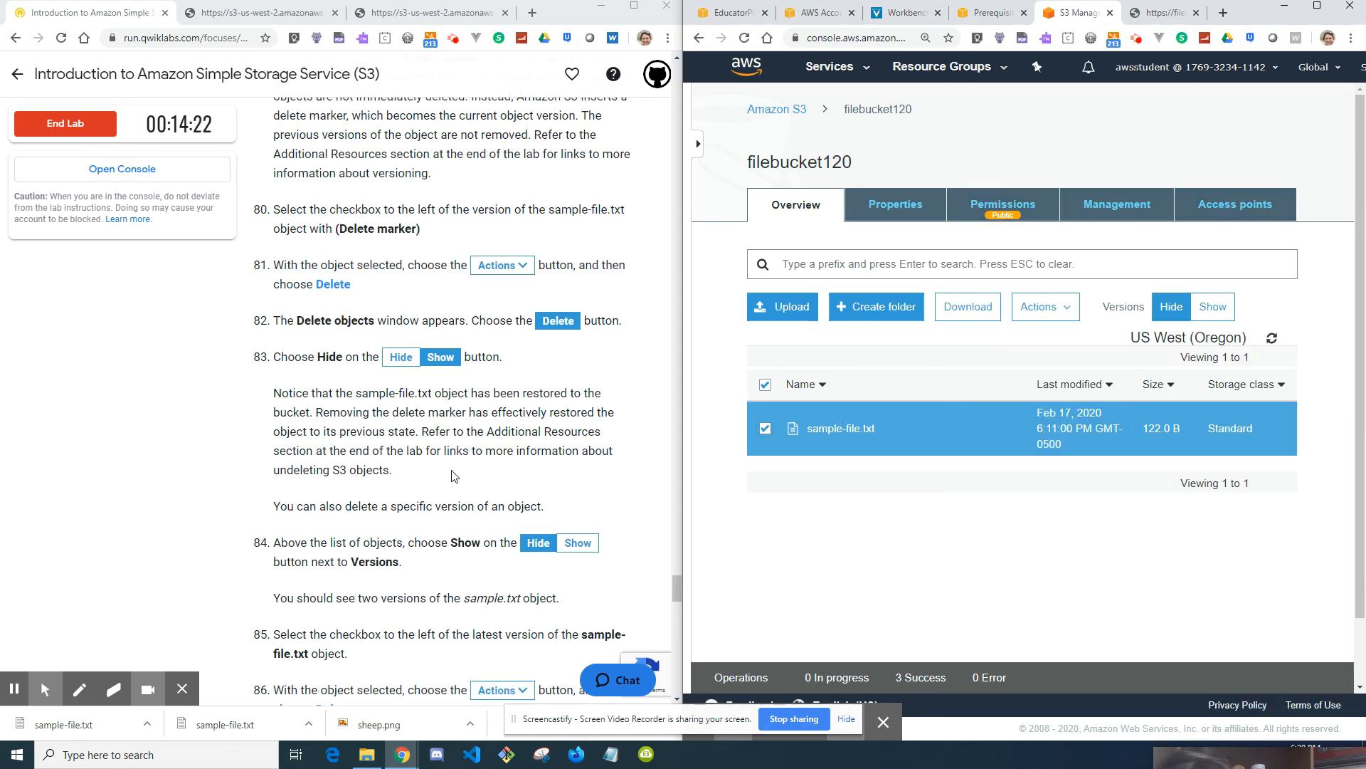
scroll(453, 476, down, 2)
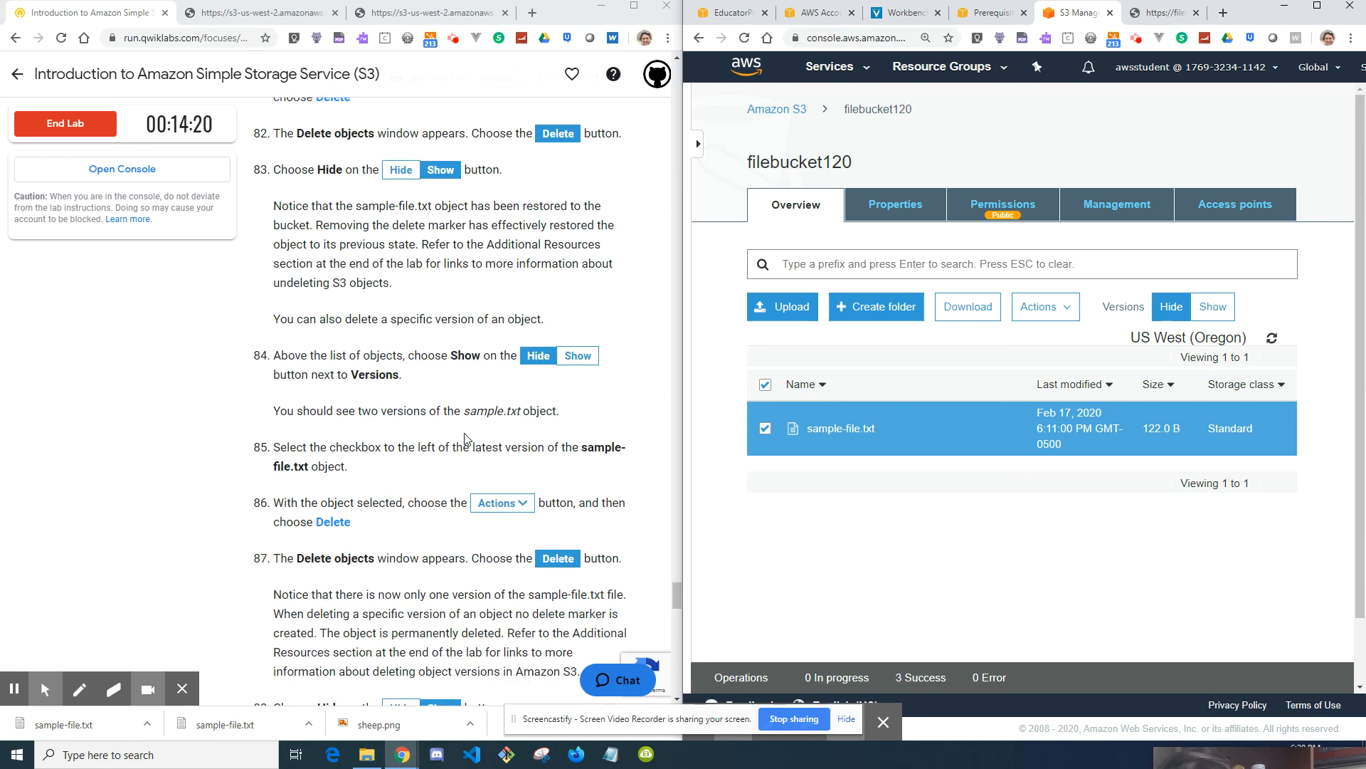
scroll(466, 437, down, 1)
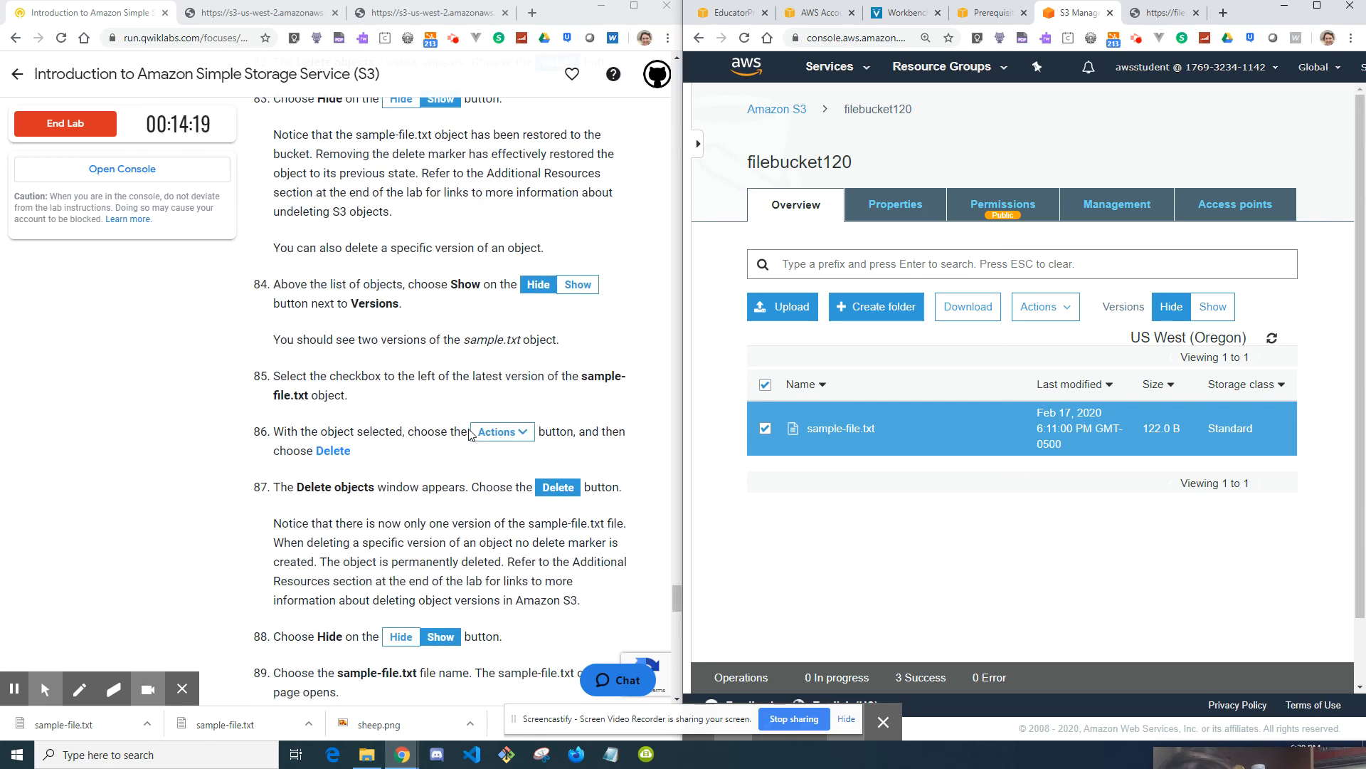
scroll(499, 384, up, 2)
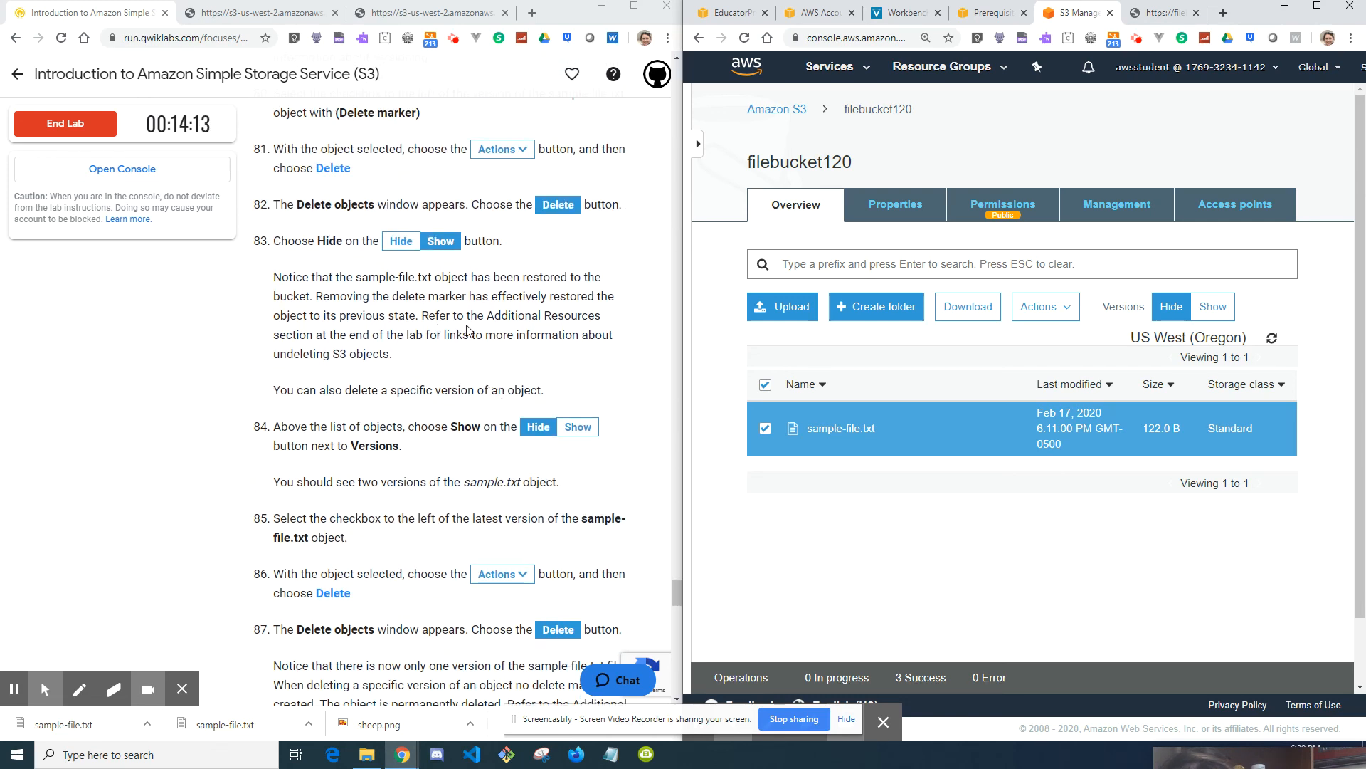
scroll(459, 335, up, 1)
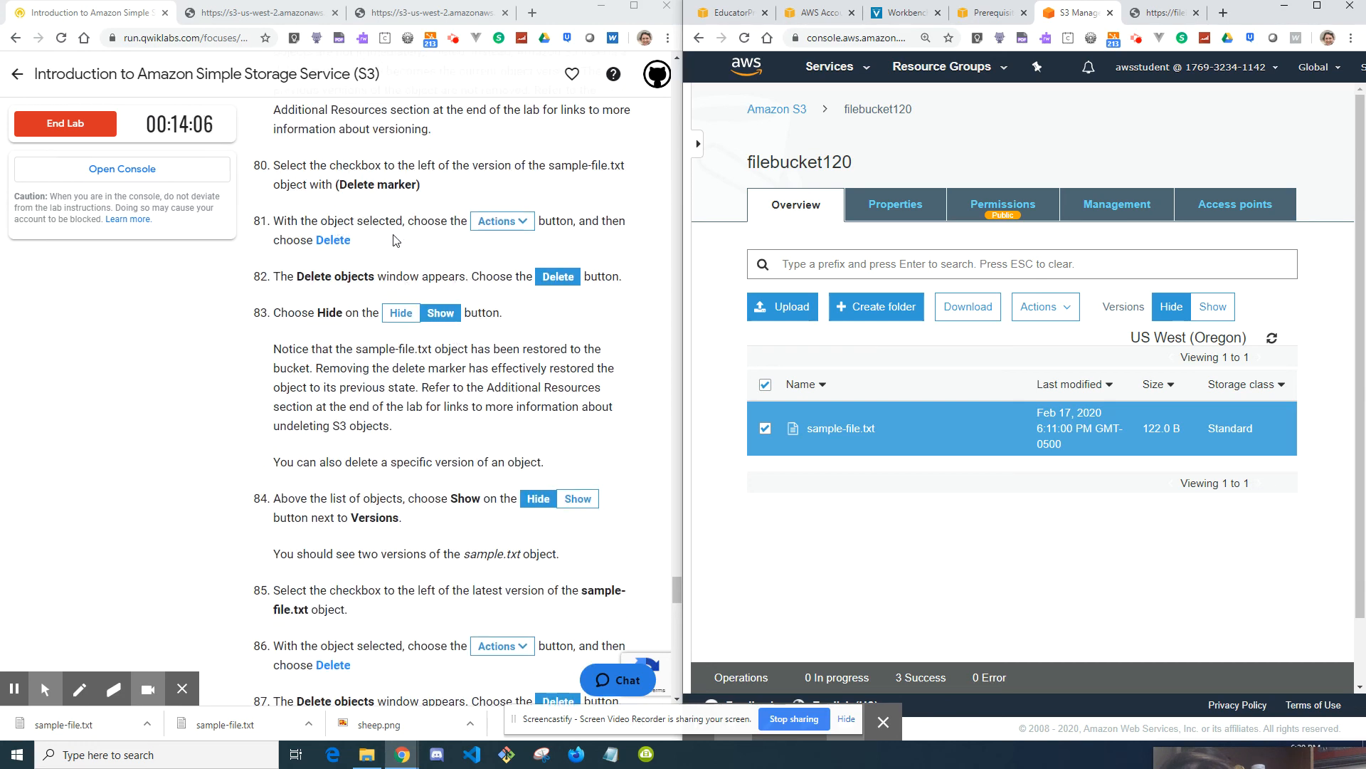
scroll(395, 239, up, 1)
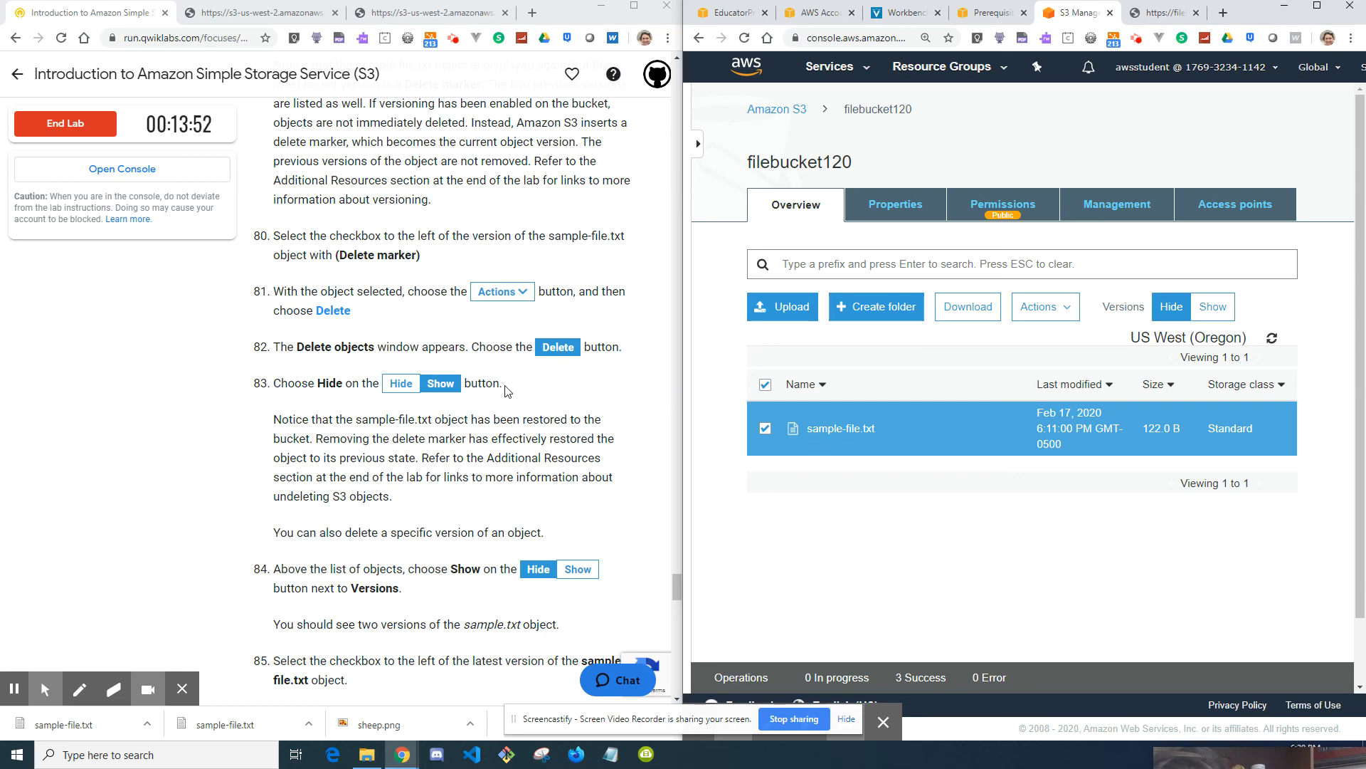
scroll(476, 450, down, 3)
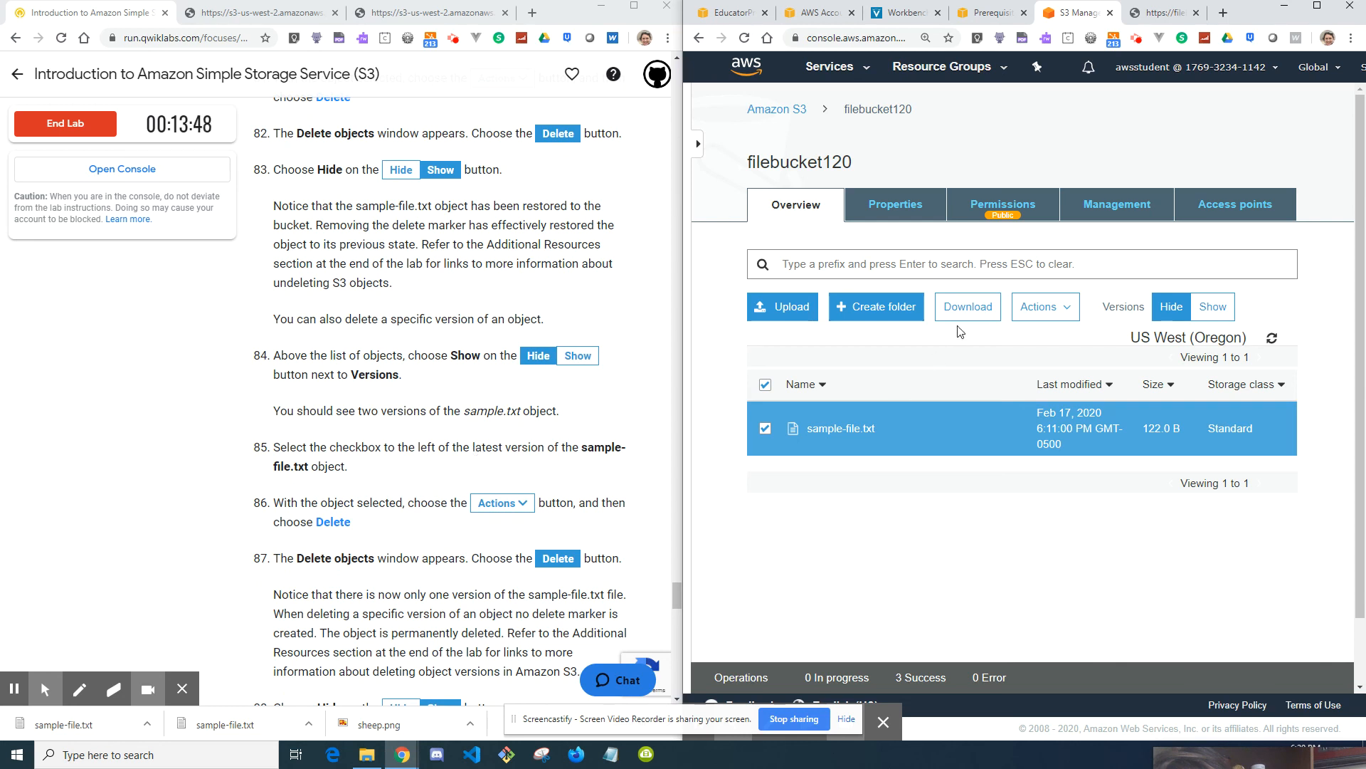
- Show the object versions in filebucket120 and inspect sample-file.txt's 6:11 PM version, leaving it unselected
click(1213, 307)
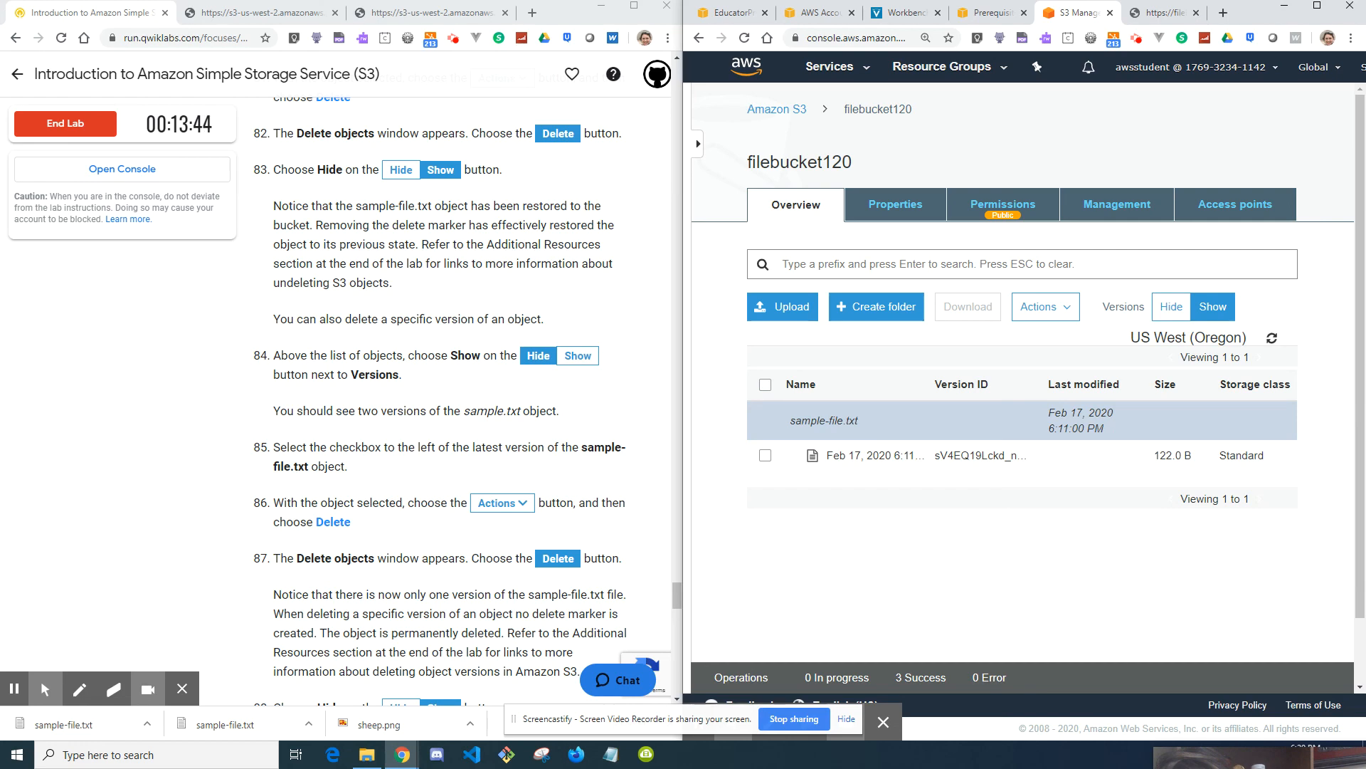
click(764, 456)
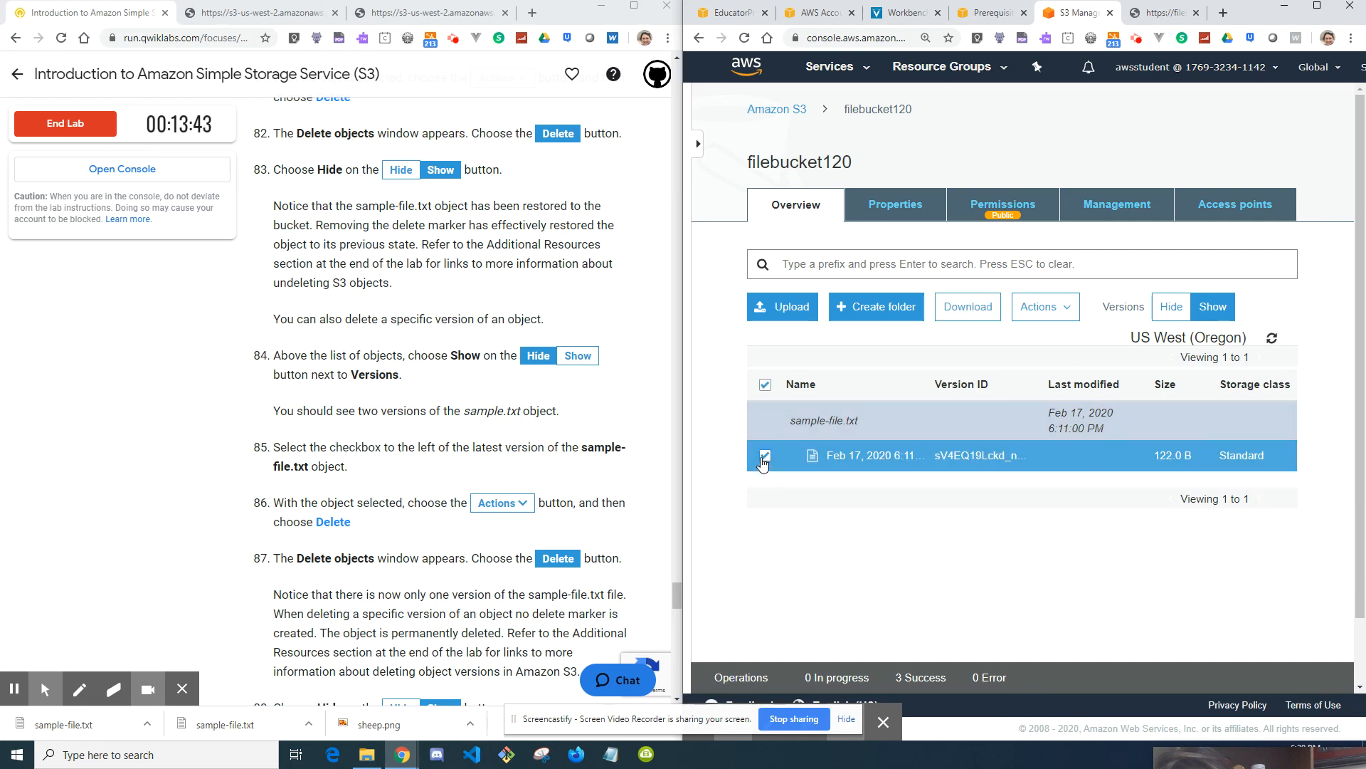
click(765, 456)
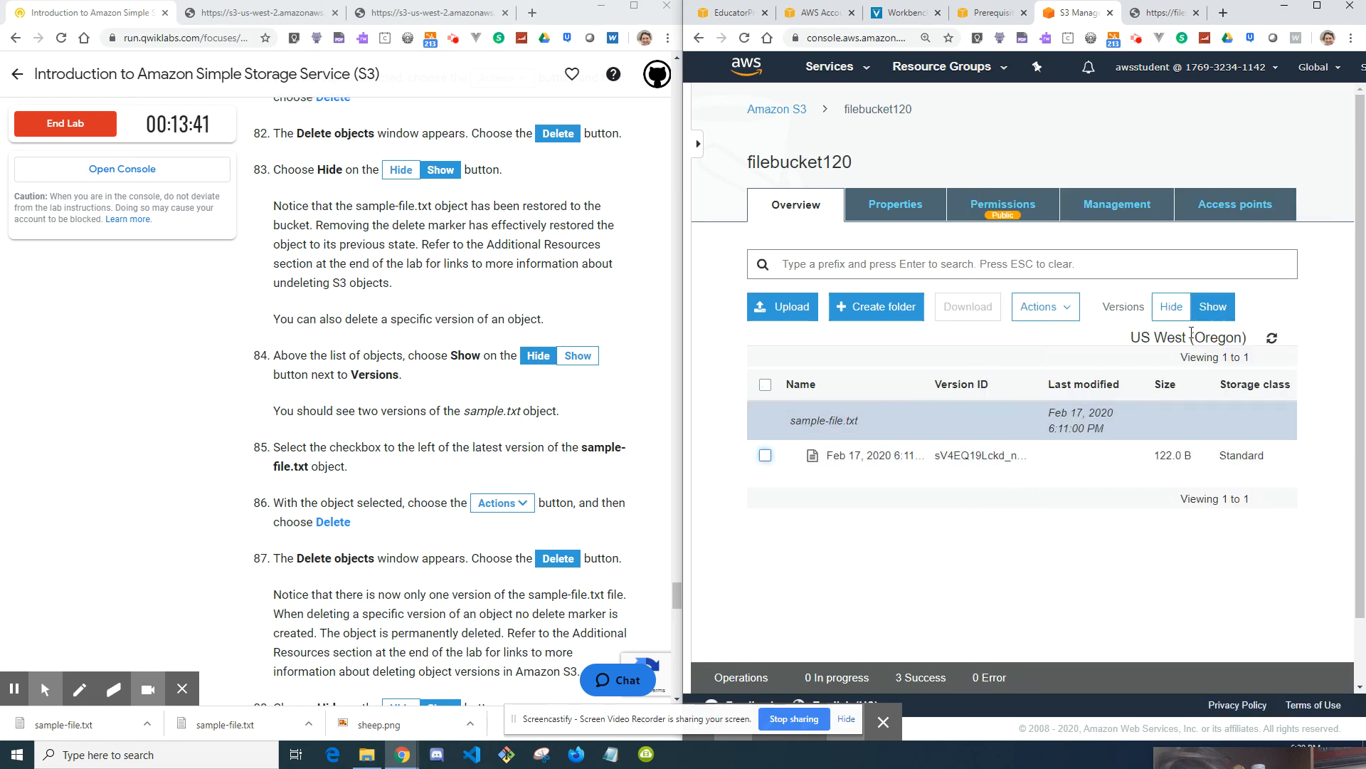
click(1173, 307)
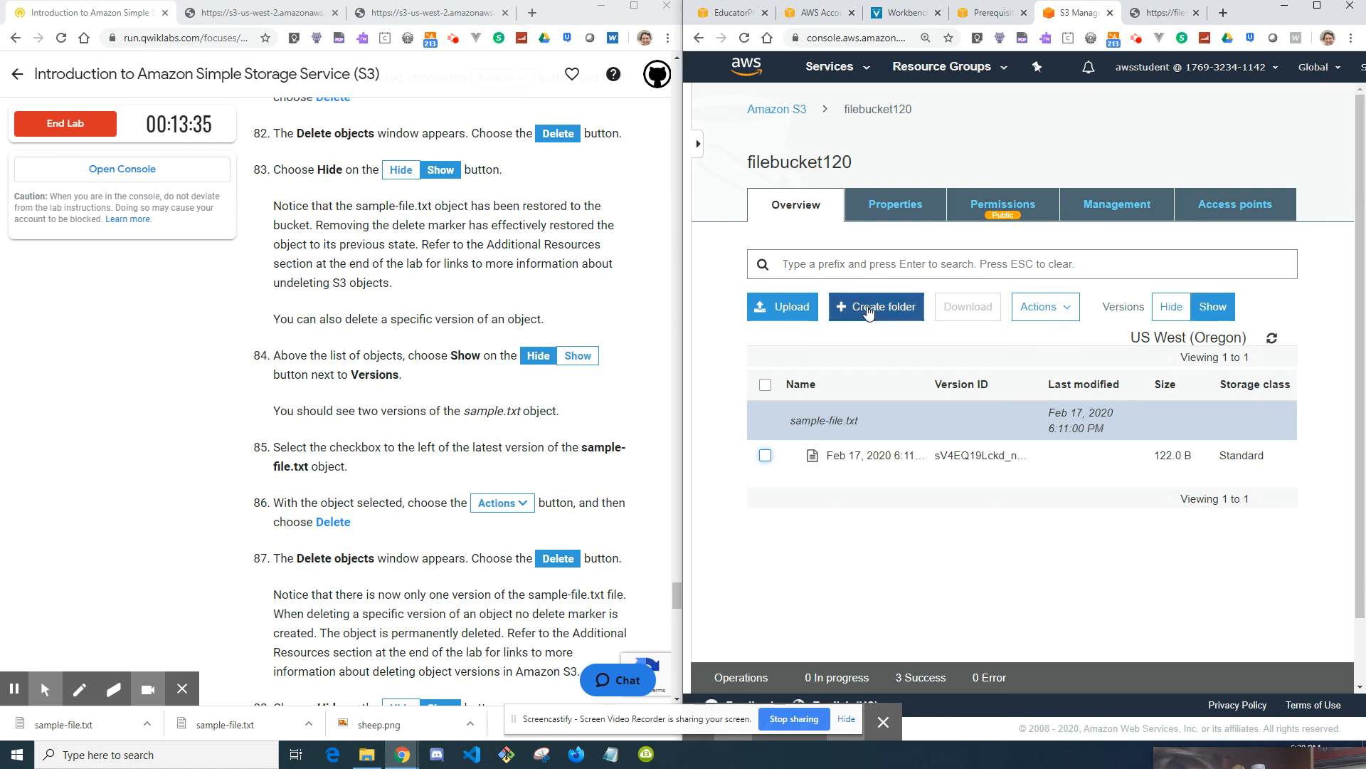
- Open sample-file.txt's details, examine its Feb 17, 2020 5:58:11 PM version, and review the version list again
click(848, 459)
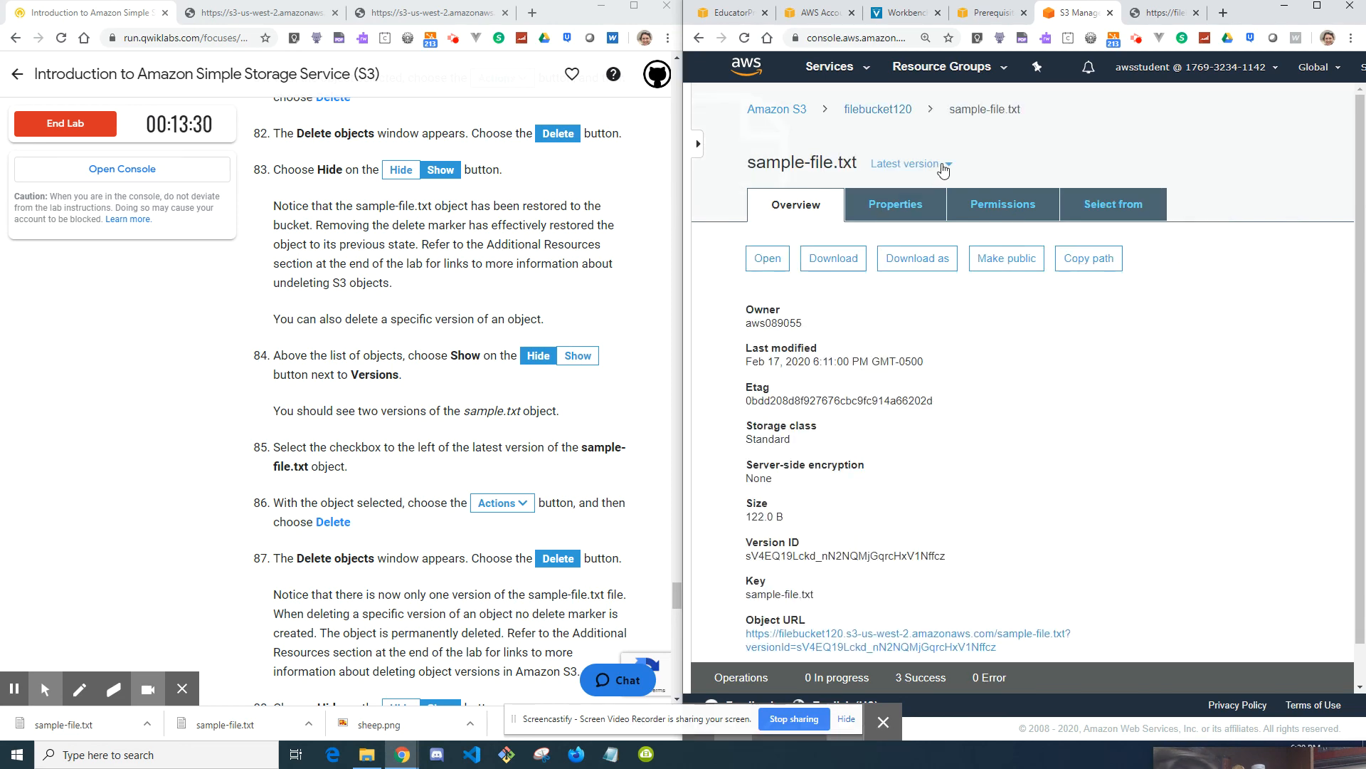
click(947, 166)
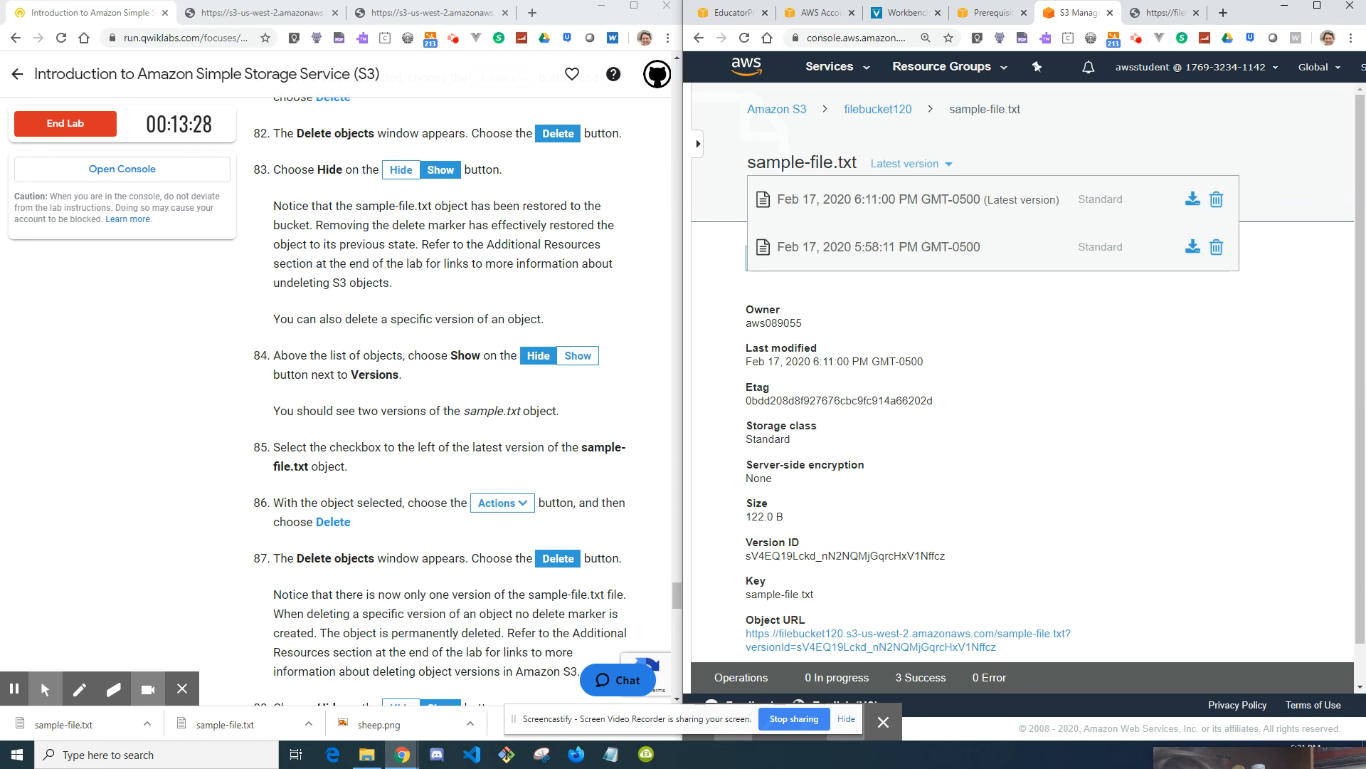
click(940, 246)
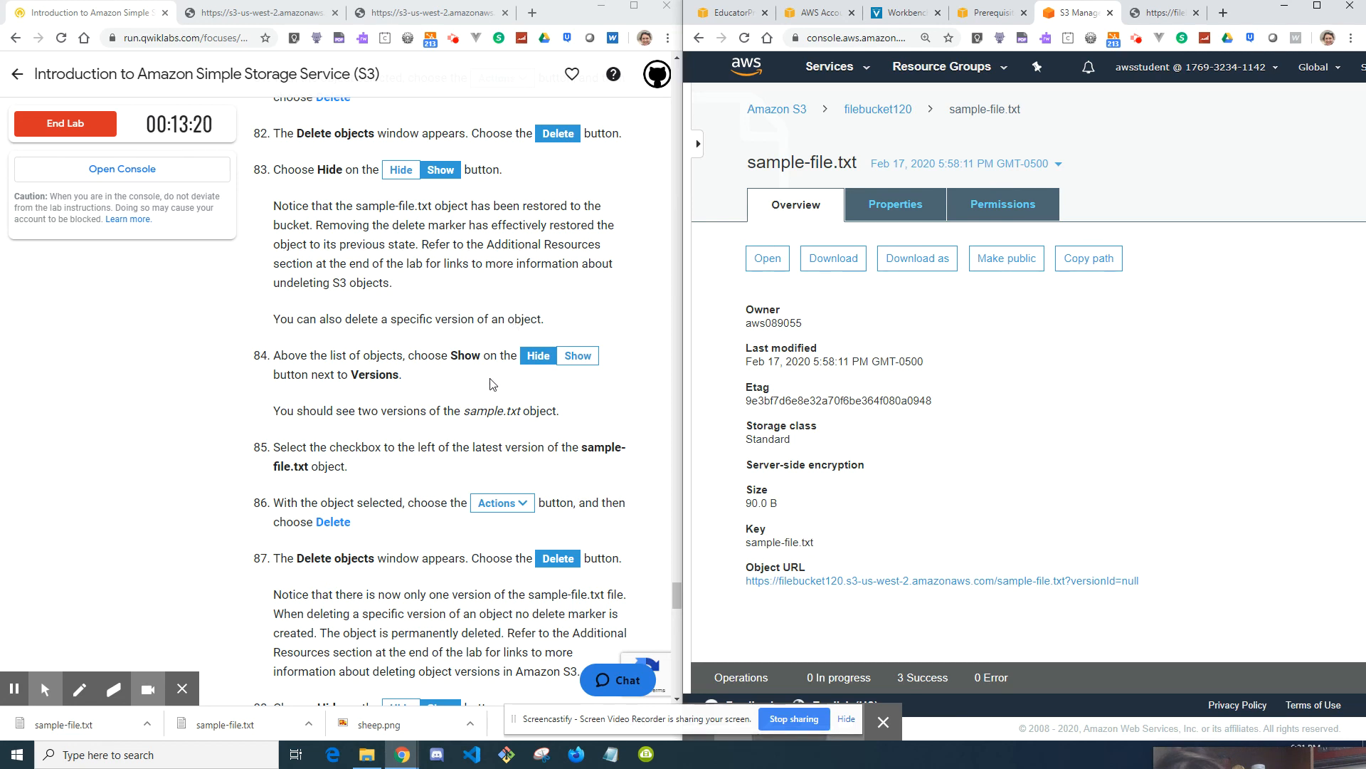
click(940, 165)
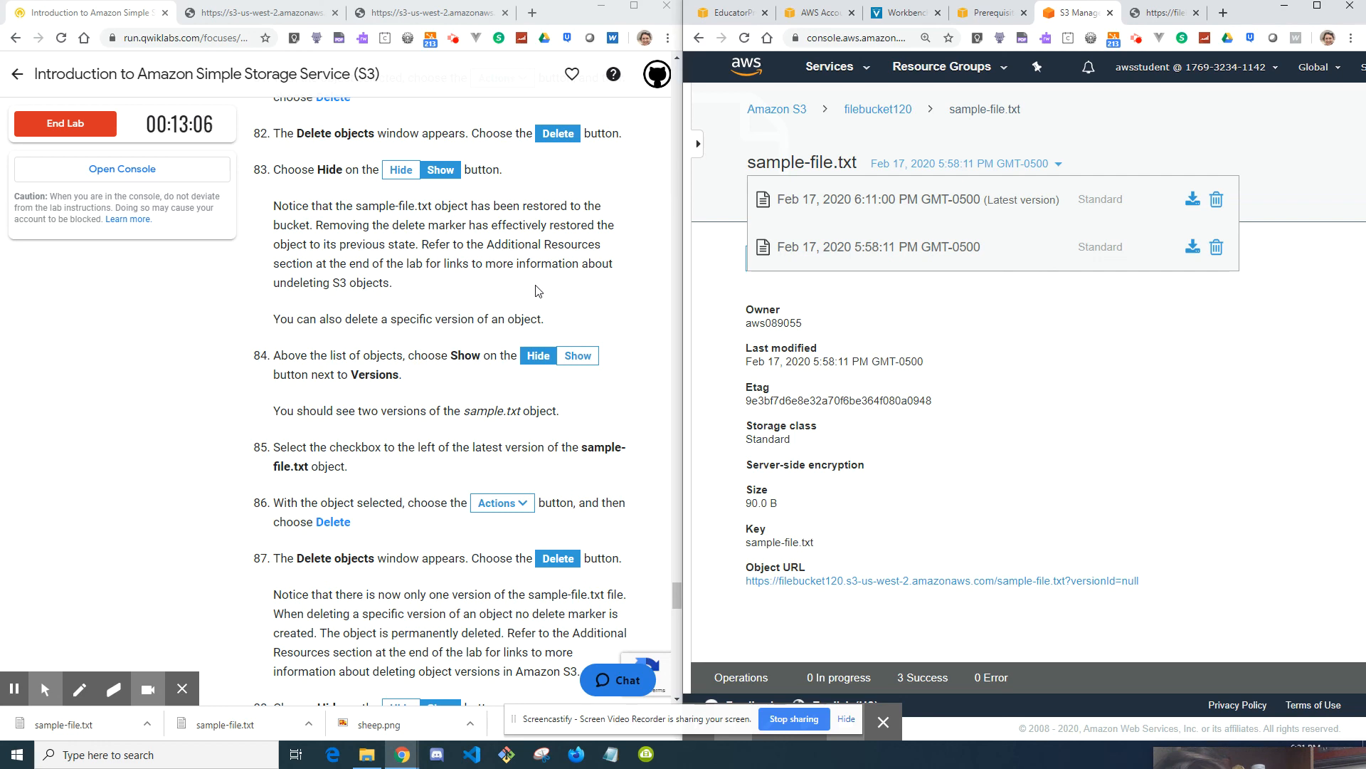
scroll(538, 291, down, 2)
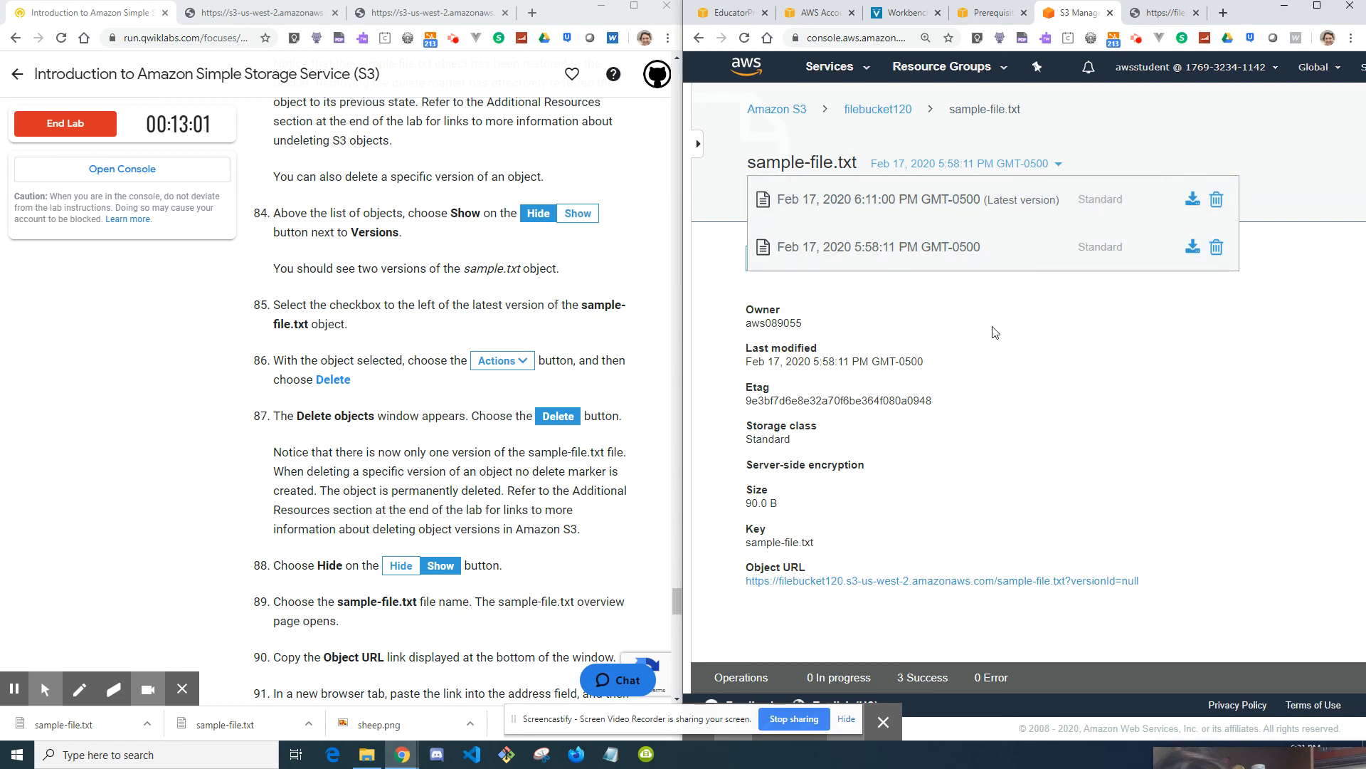
click(857, 171)
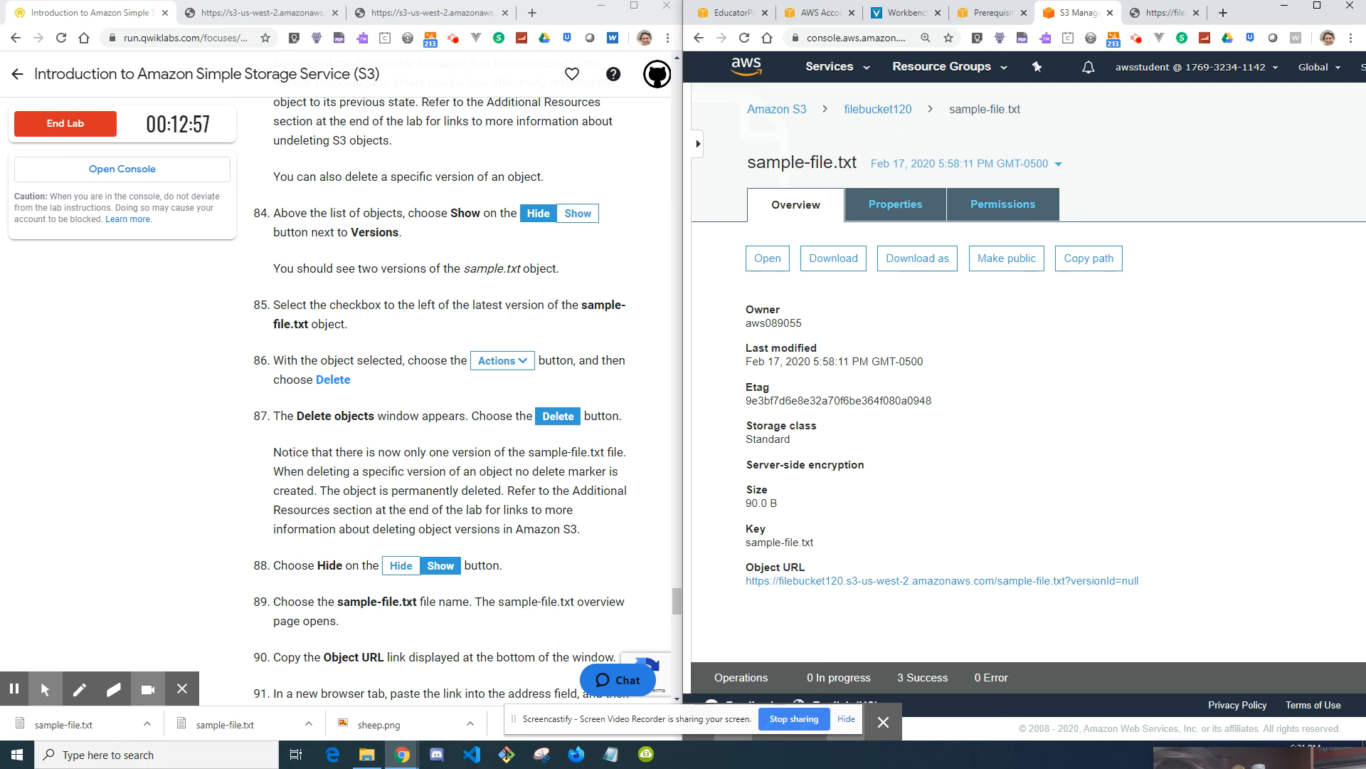
- Return to filebucket120, examine the 5:58:11 PM version in sample-file.txt's summary, and close the summary
click(898, 113)
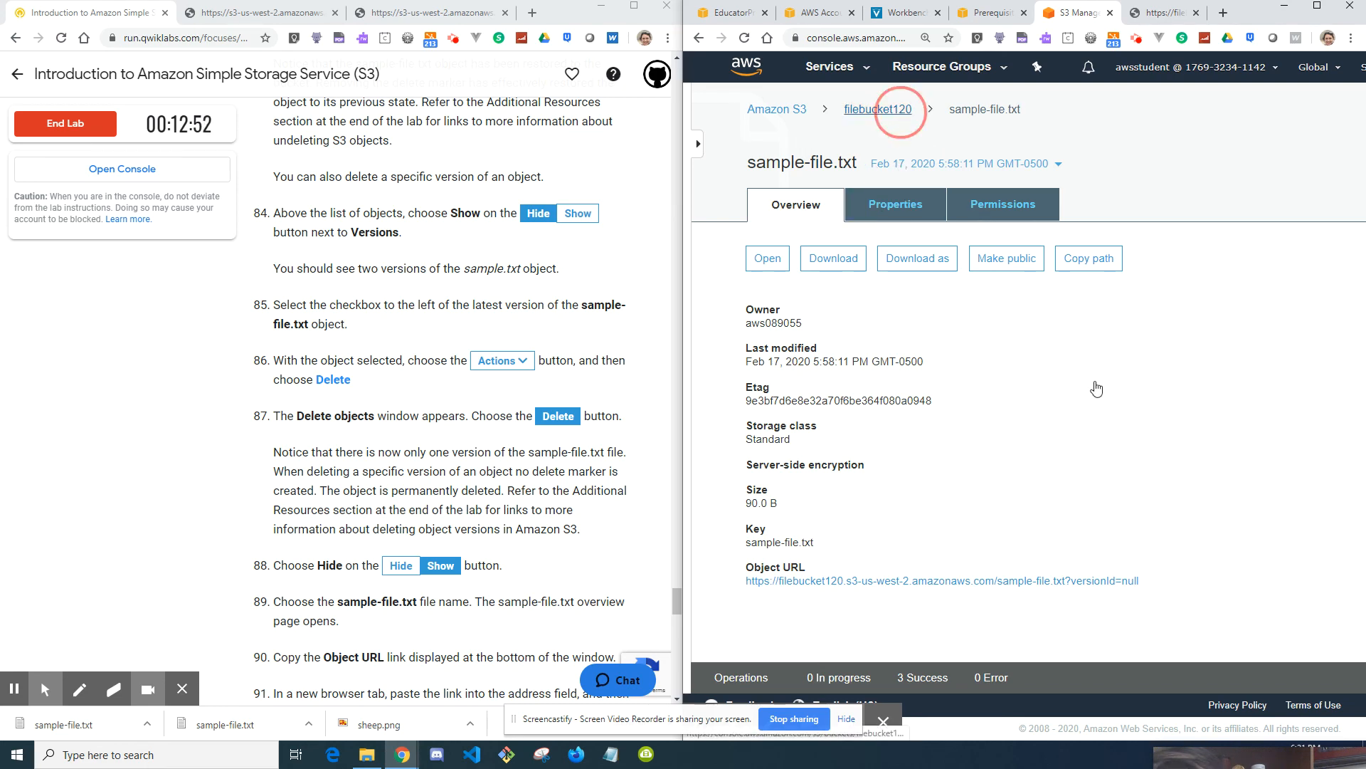
click(765, 429)
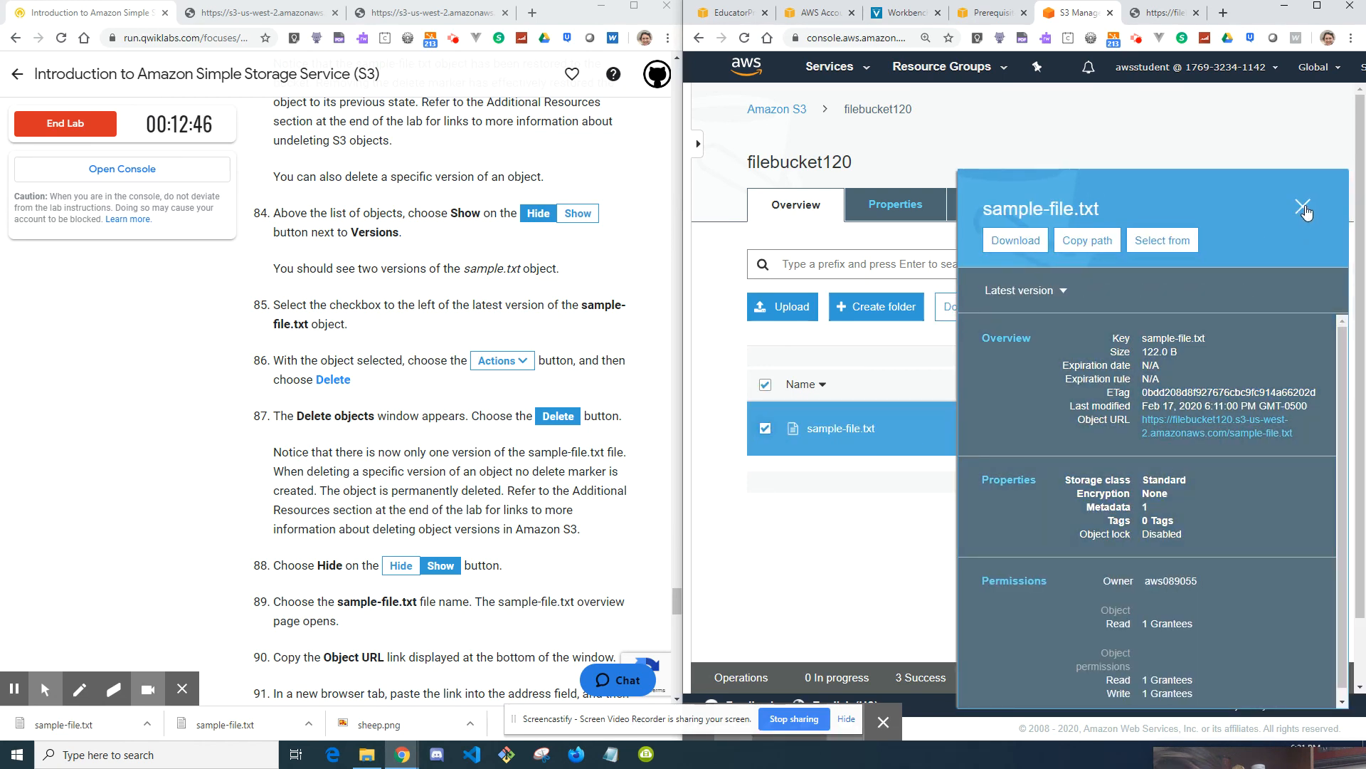
click(1061, 292)
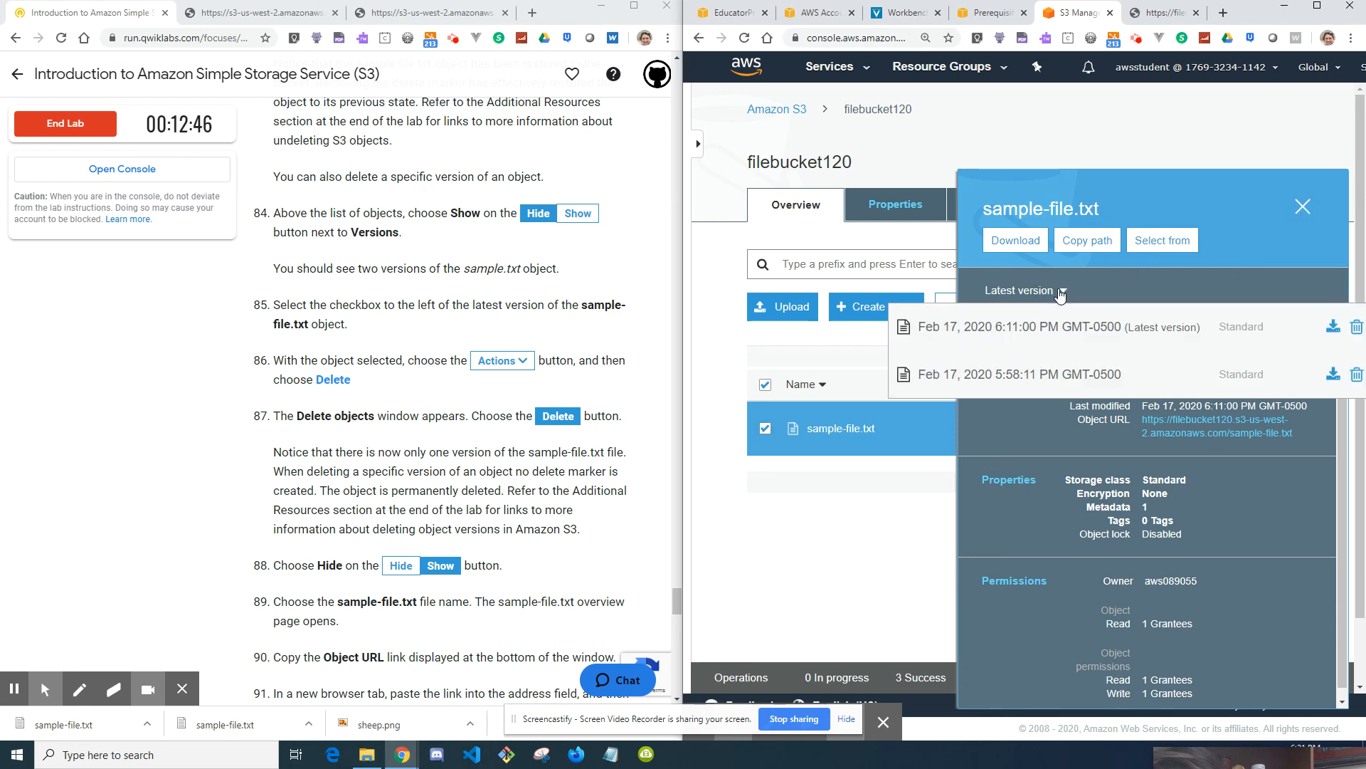
click(1051, 361)
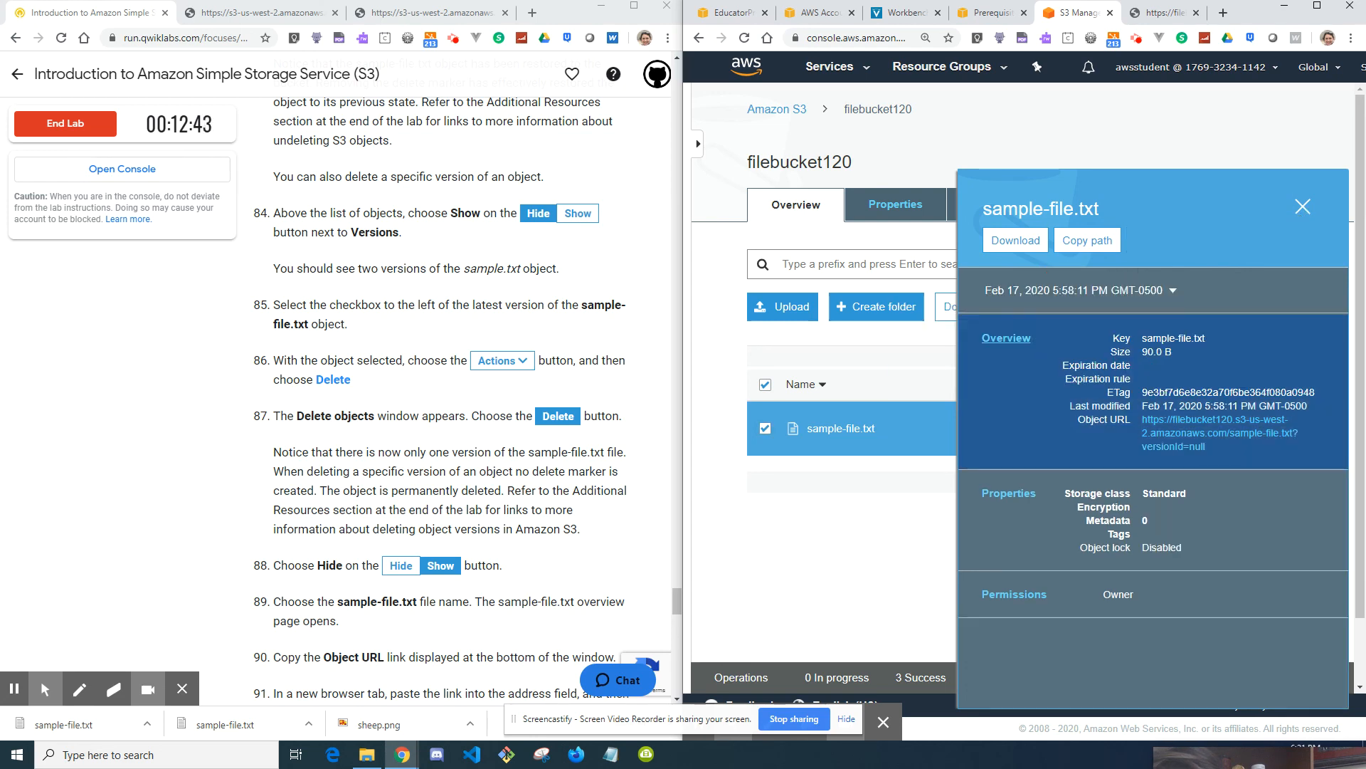
click(1303, 210)
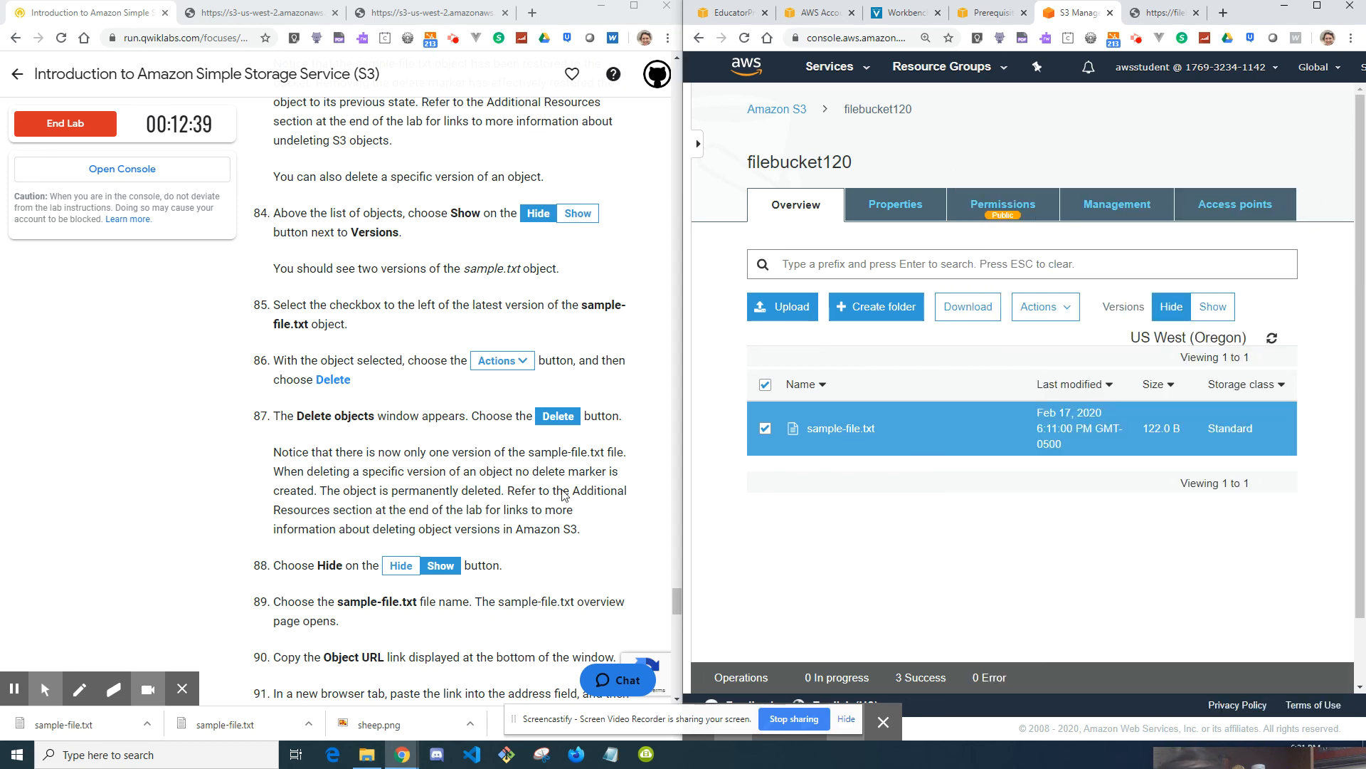
- Read lab steps 86 to 91 and review the actions offered for the selected sample-file.txt
scroll(562, 506, down, 4)
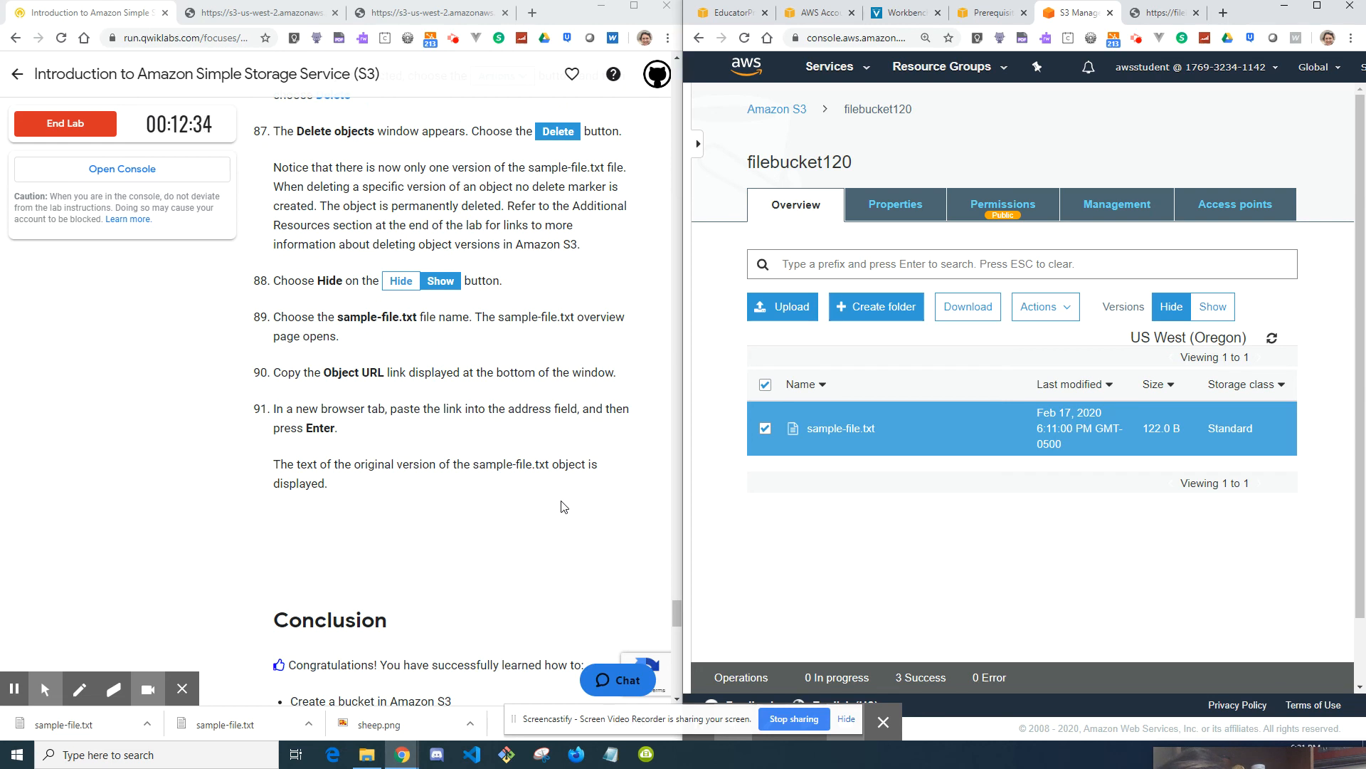
scroll(562, 507, up, 1)
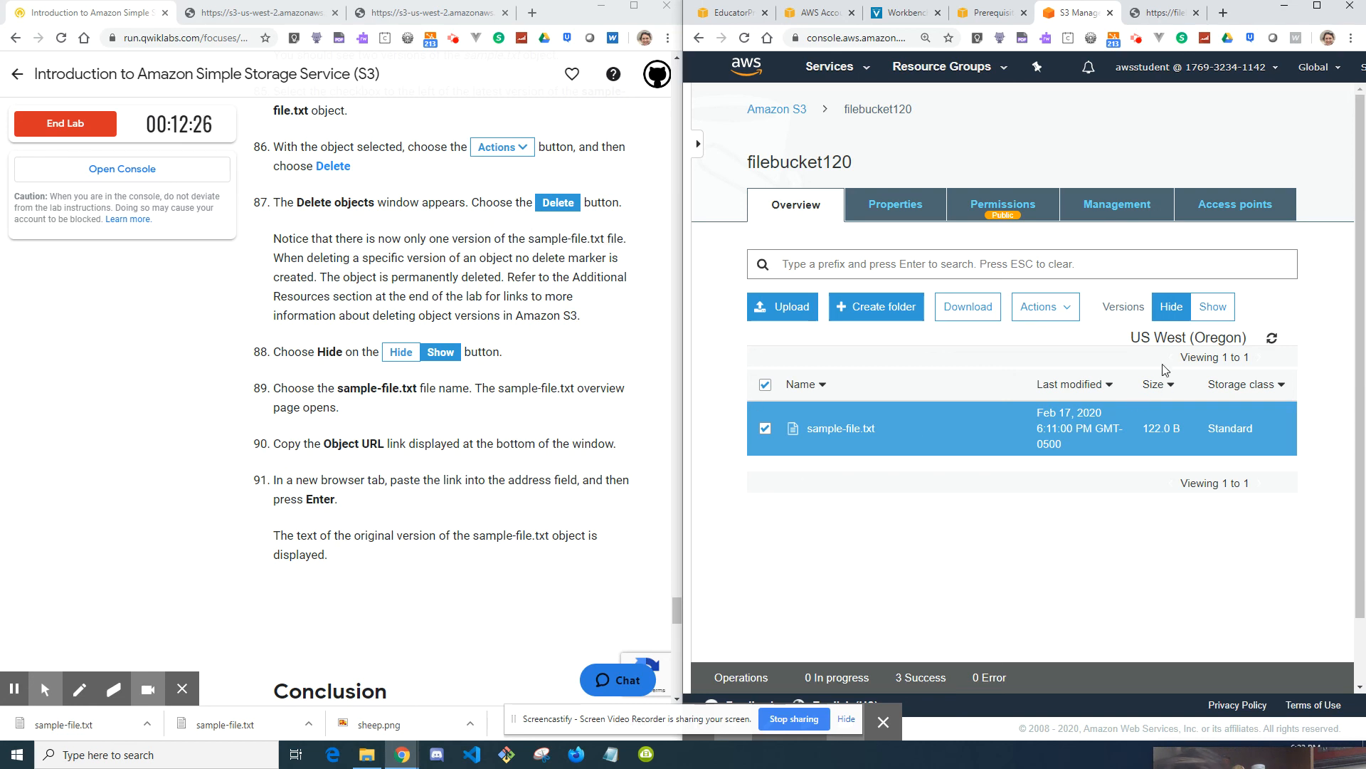
click(1072, 318)
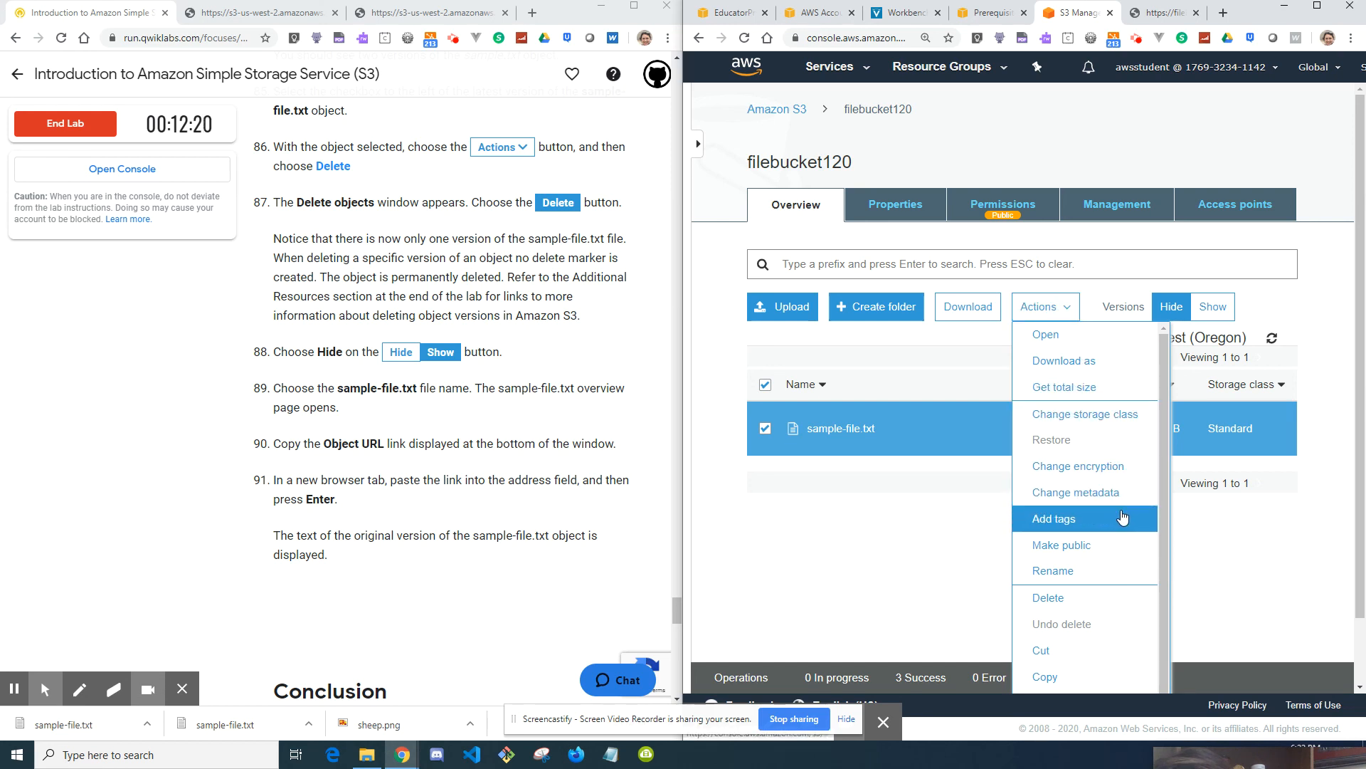
click(933, 523)
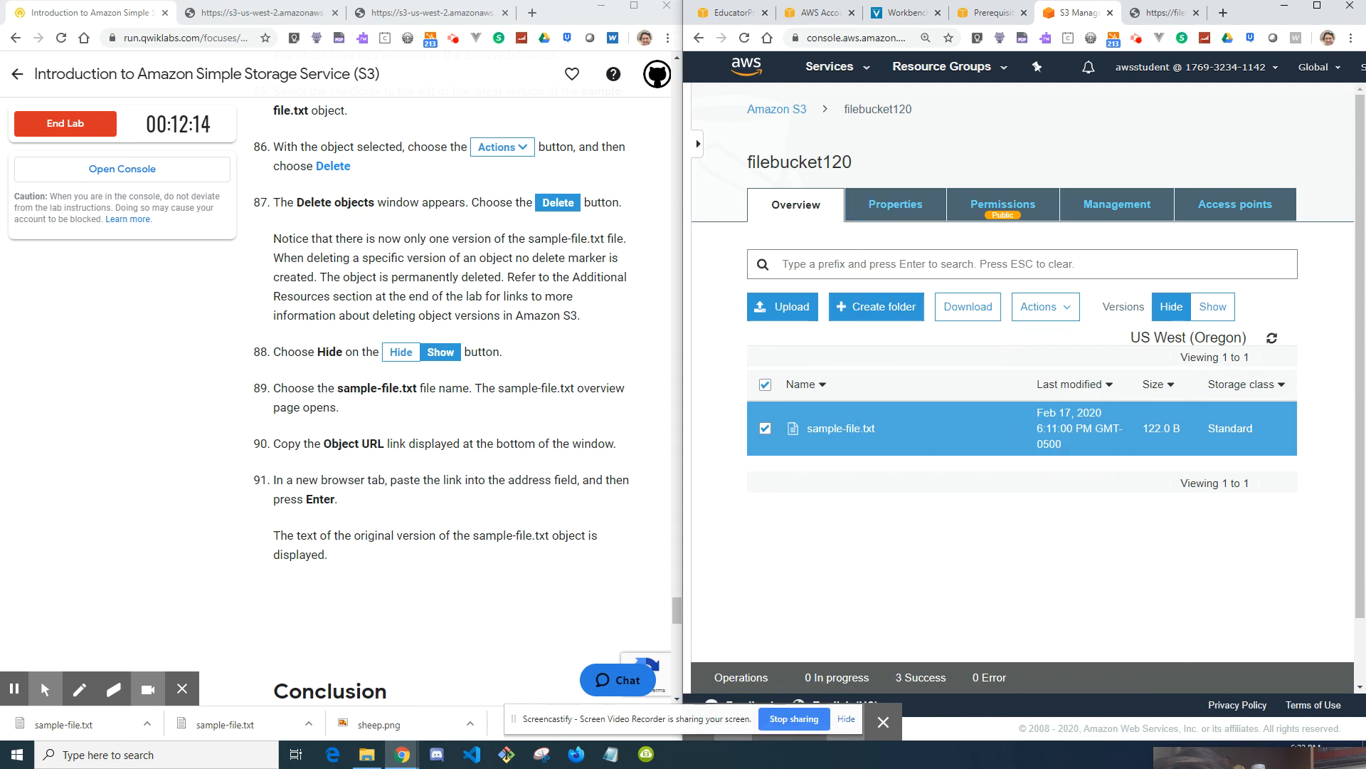
- Show filebucket120's object versions and review the overview and properties of sample-file.txt's latest version
click(1210, 306)
click(770, 389)
click(1043, 310)
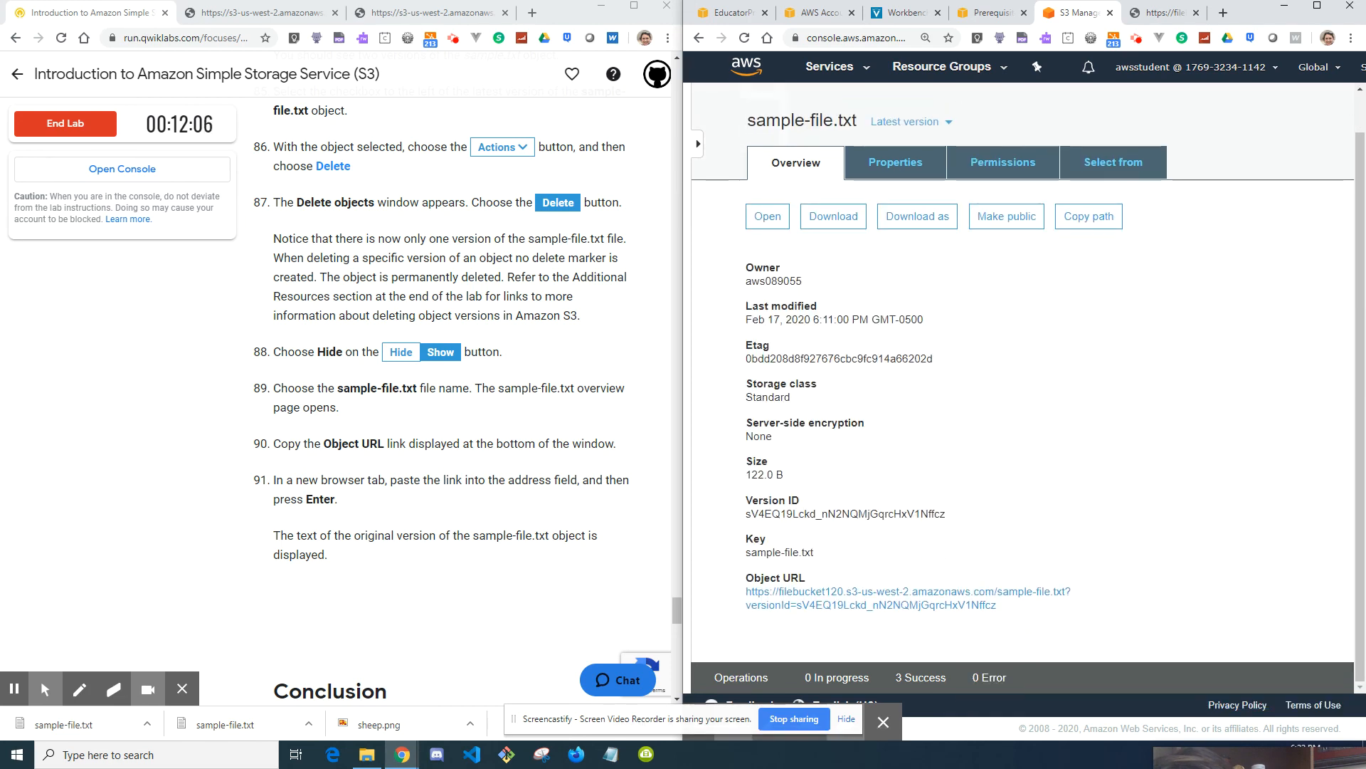
click(903, 210)
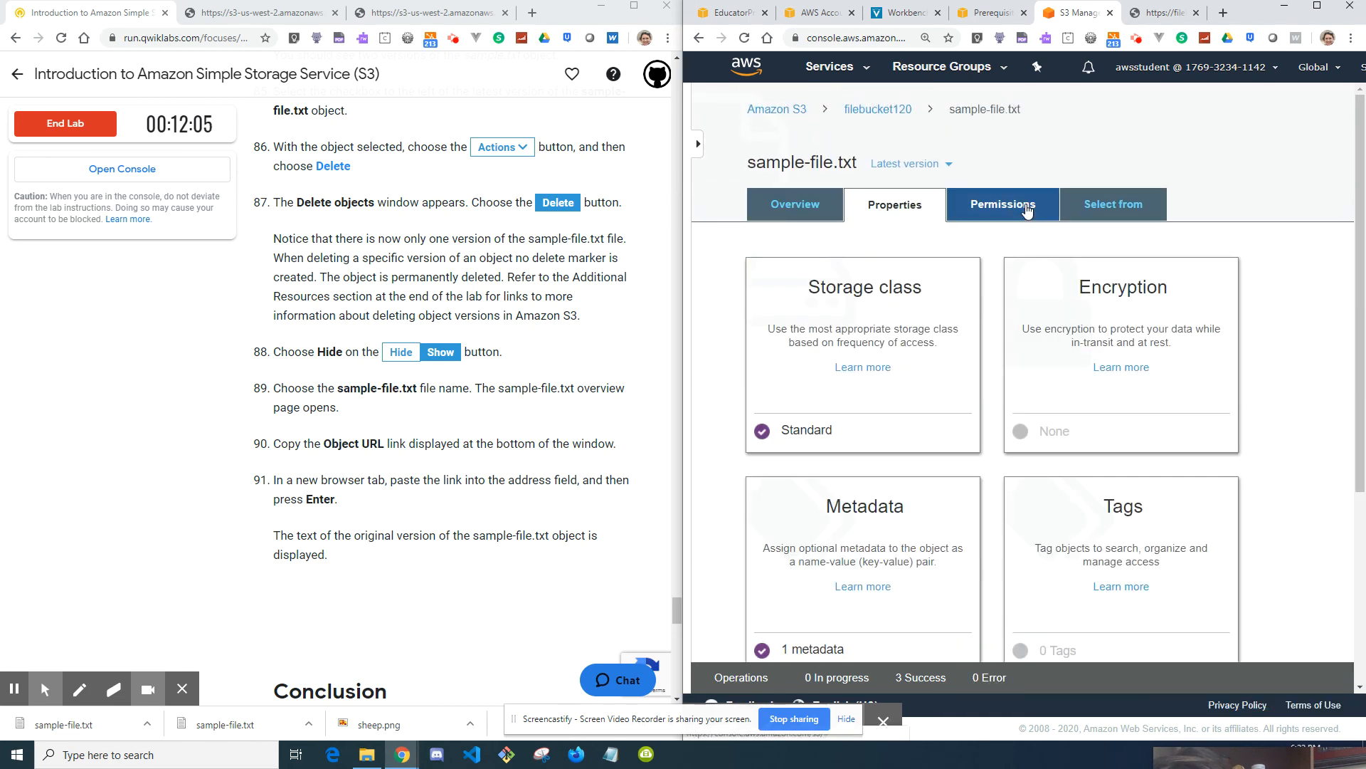
click(786, 214)
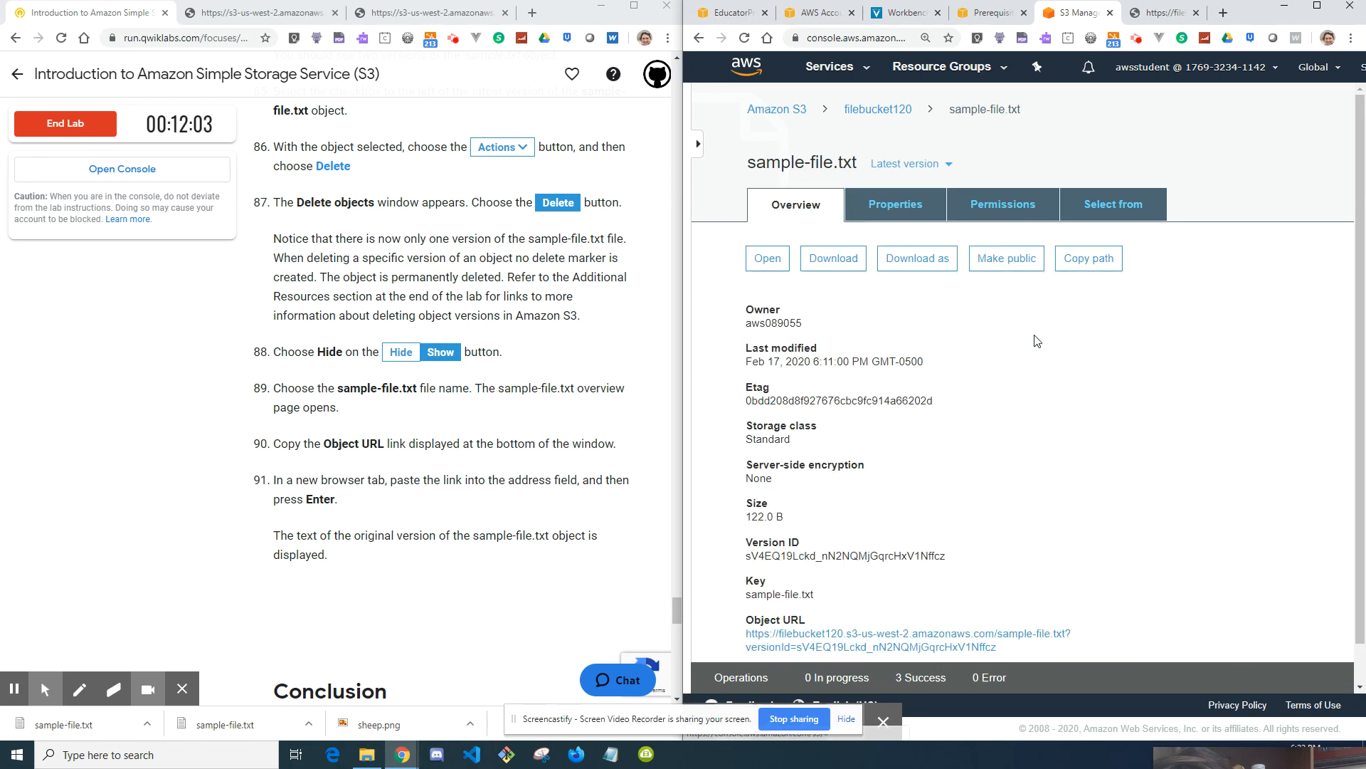
- Return to filebucket120, select sample-file.txt, and review the list of versions in its summary
click(881, 111)
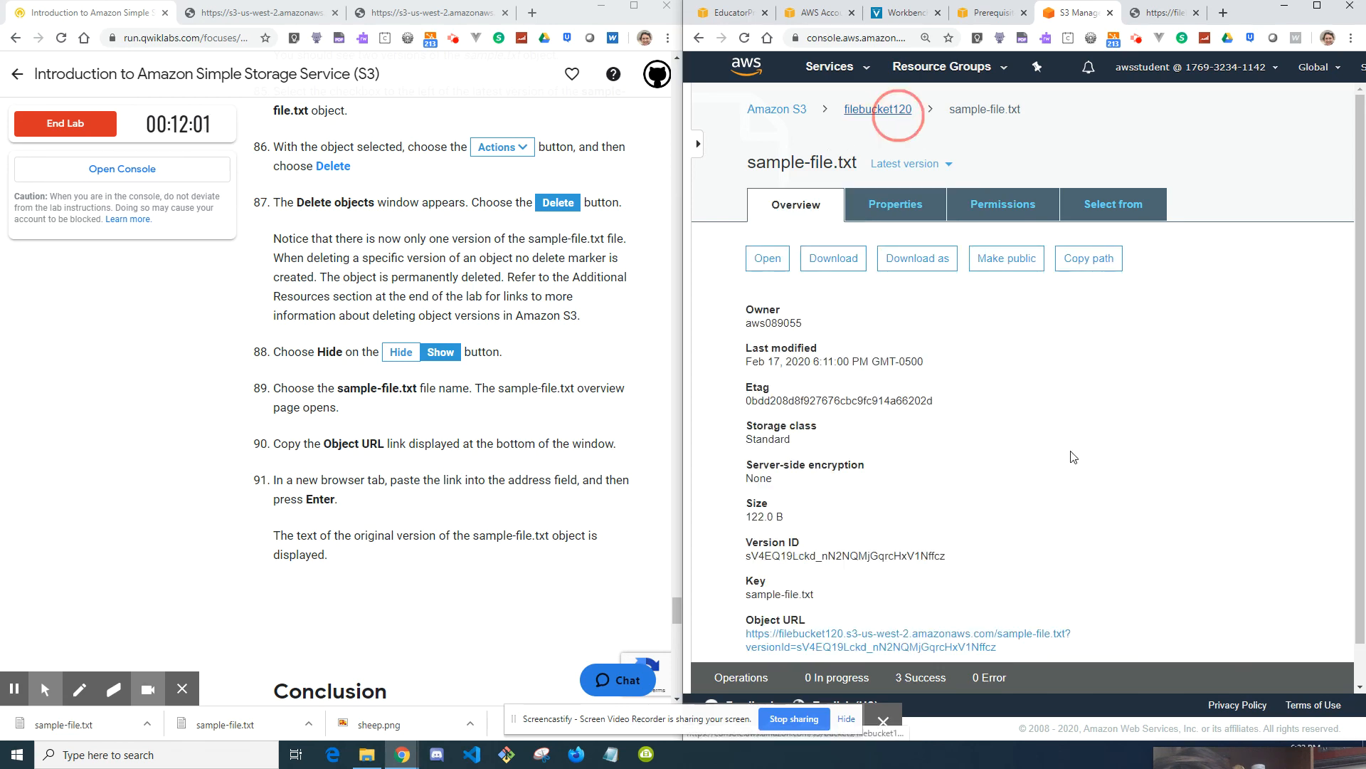
click(763, 429)
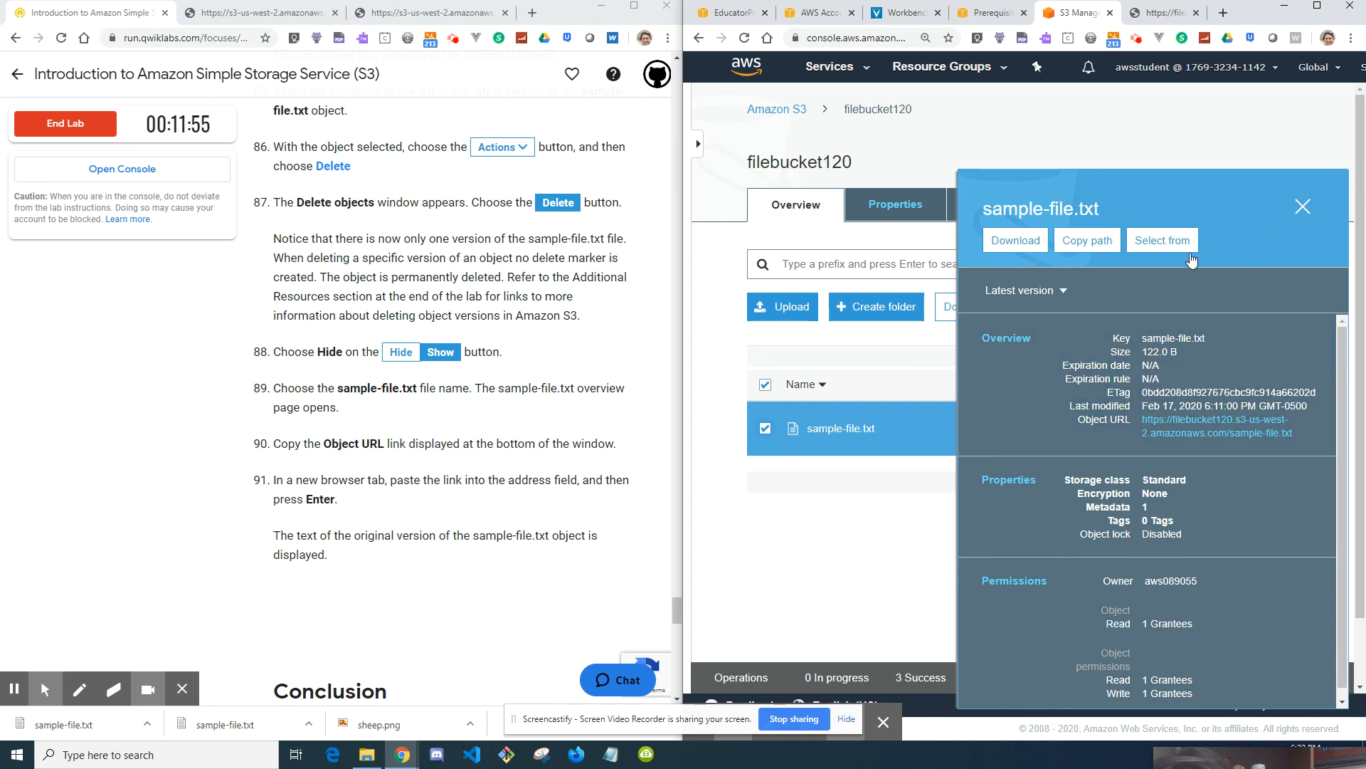
click(1059, 292)
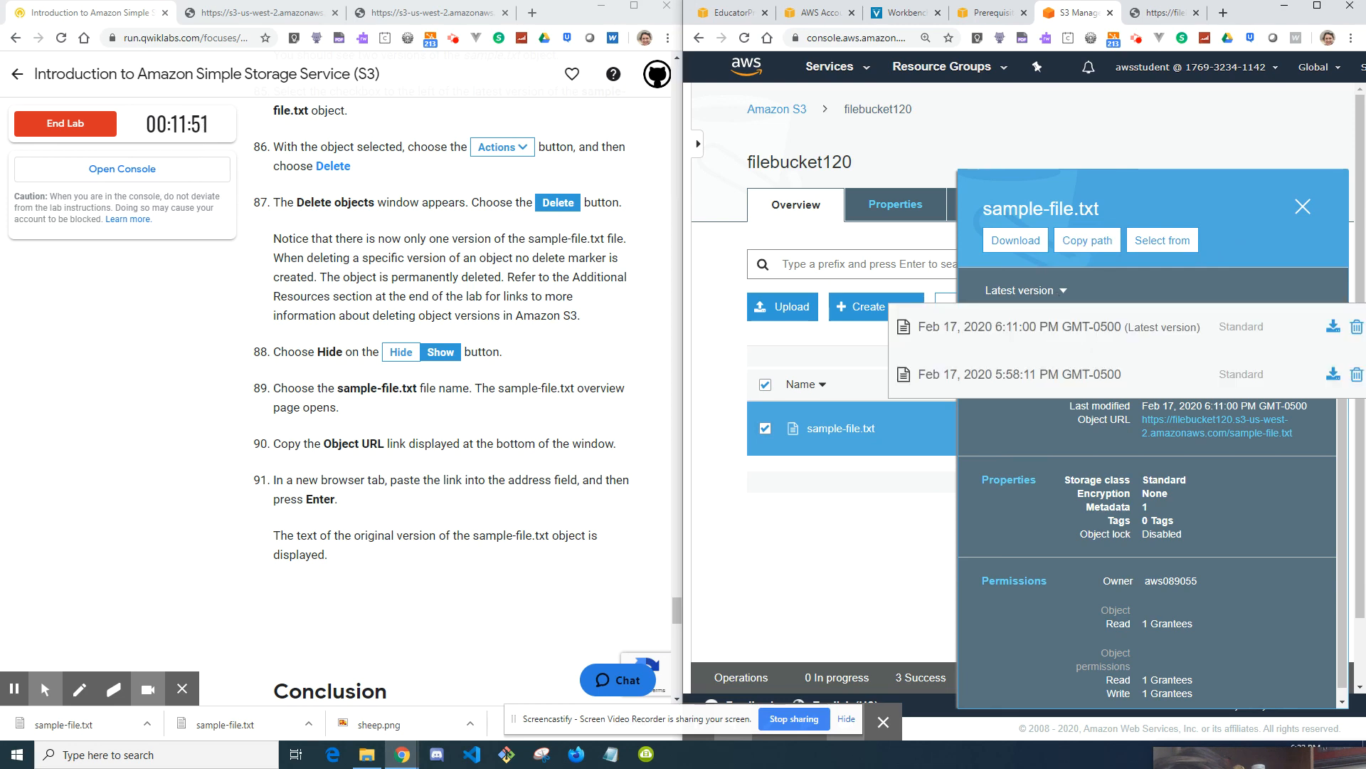
click(941, 516)
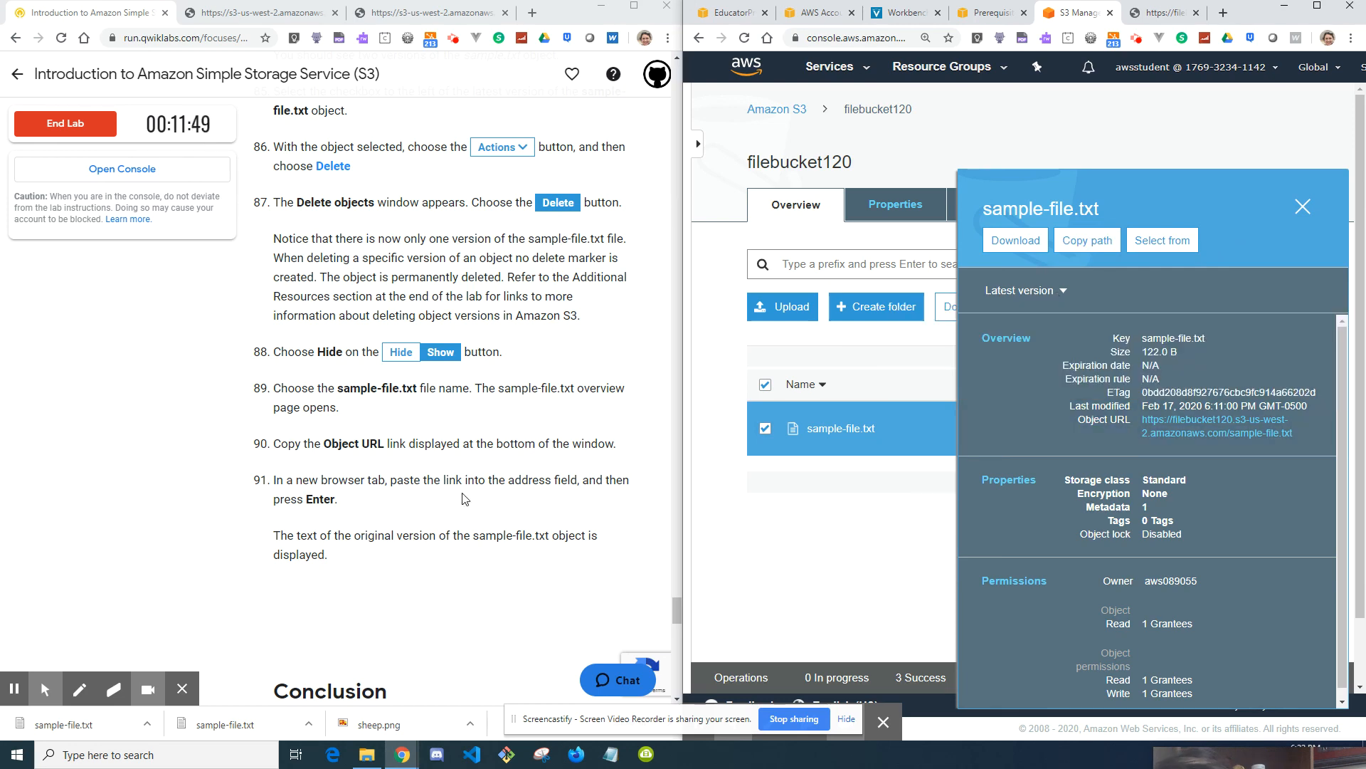
- Reread lab steps 84 to 91 on deleting a specific version of sample-file.txt and opening its object URL
scroll(464, 499, down, 2)
scroll(464, 499, up, 3)
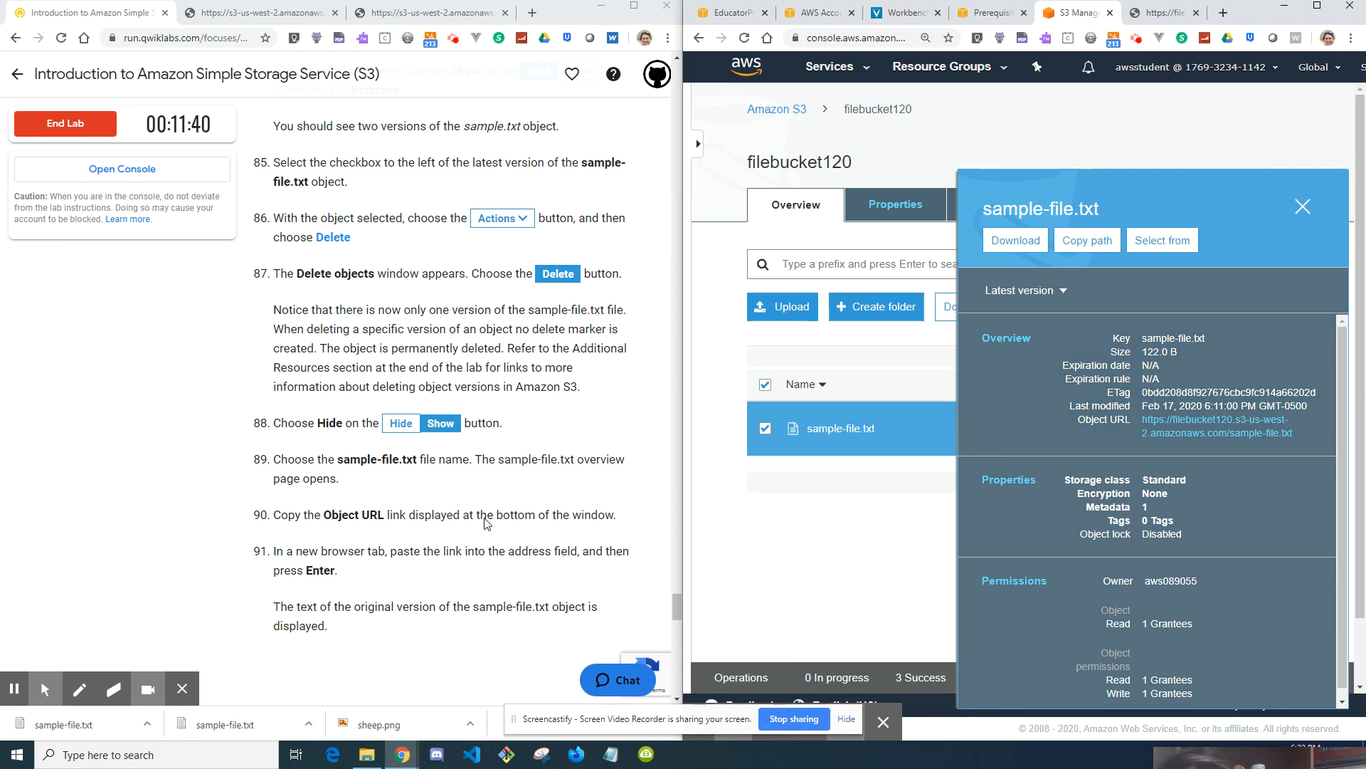
scroll(490, 514, up, 1)
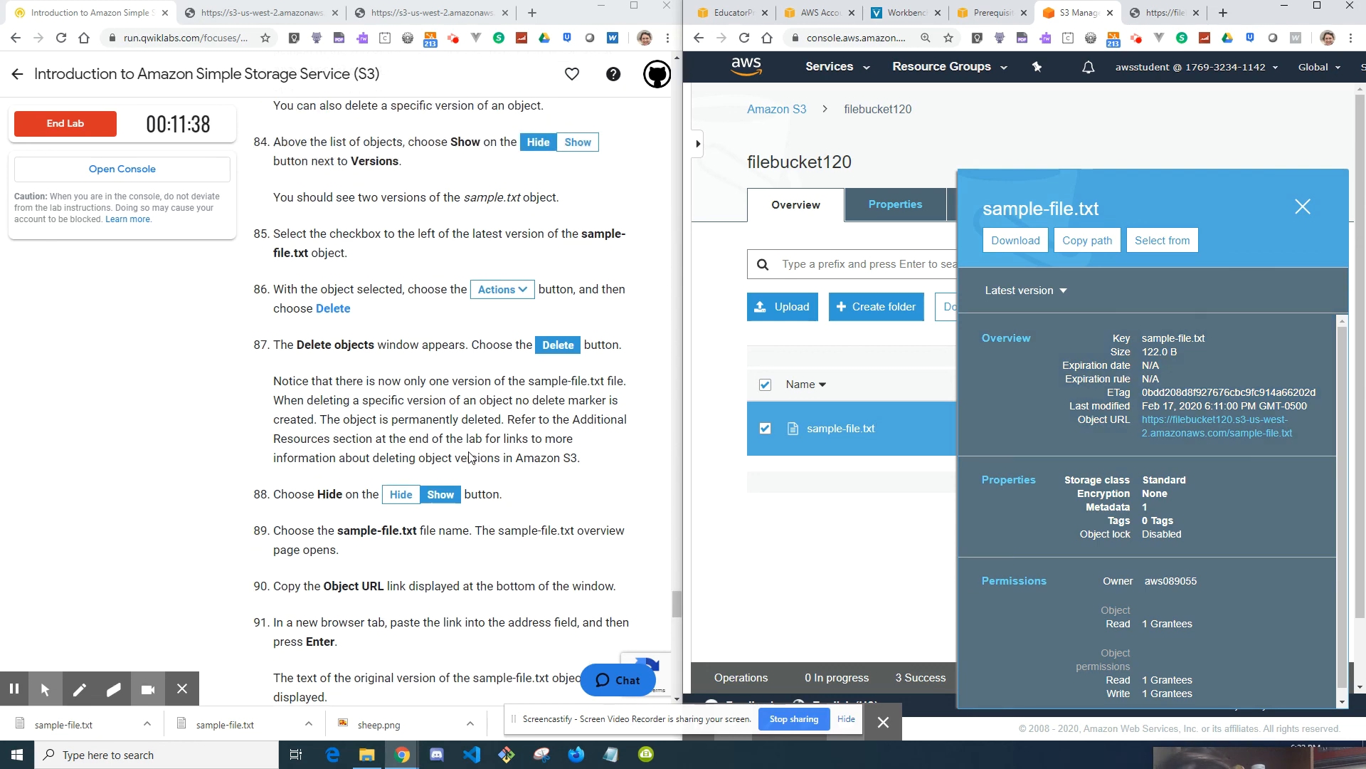
scroll(469, 457, up, 2)
scroll(469, 457, down, 1)
scroll(427, 398, up, 1)
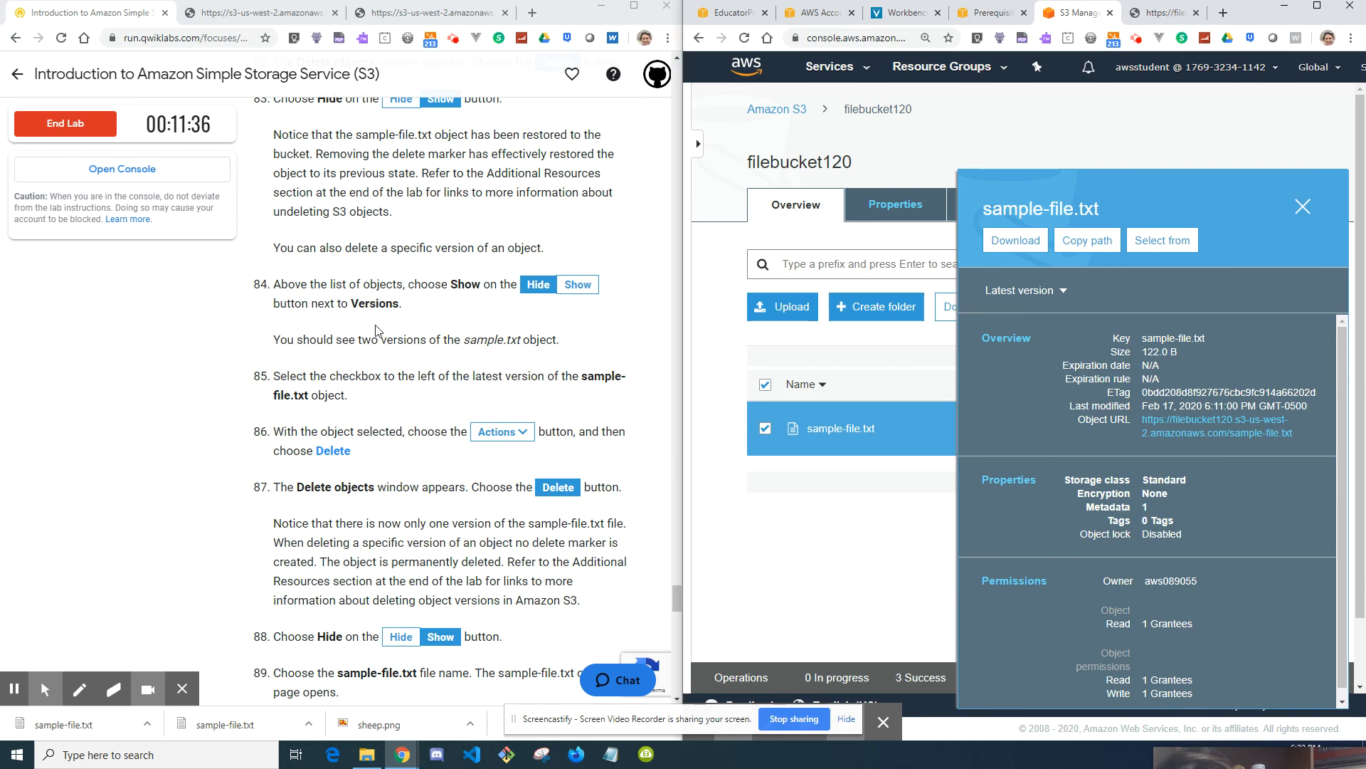
scroll(397, 484, down, 1)
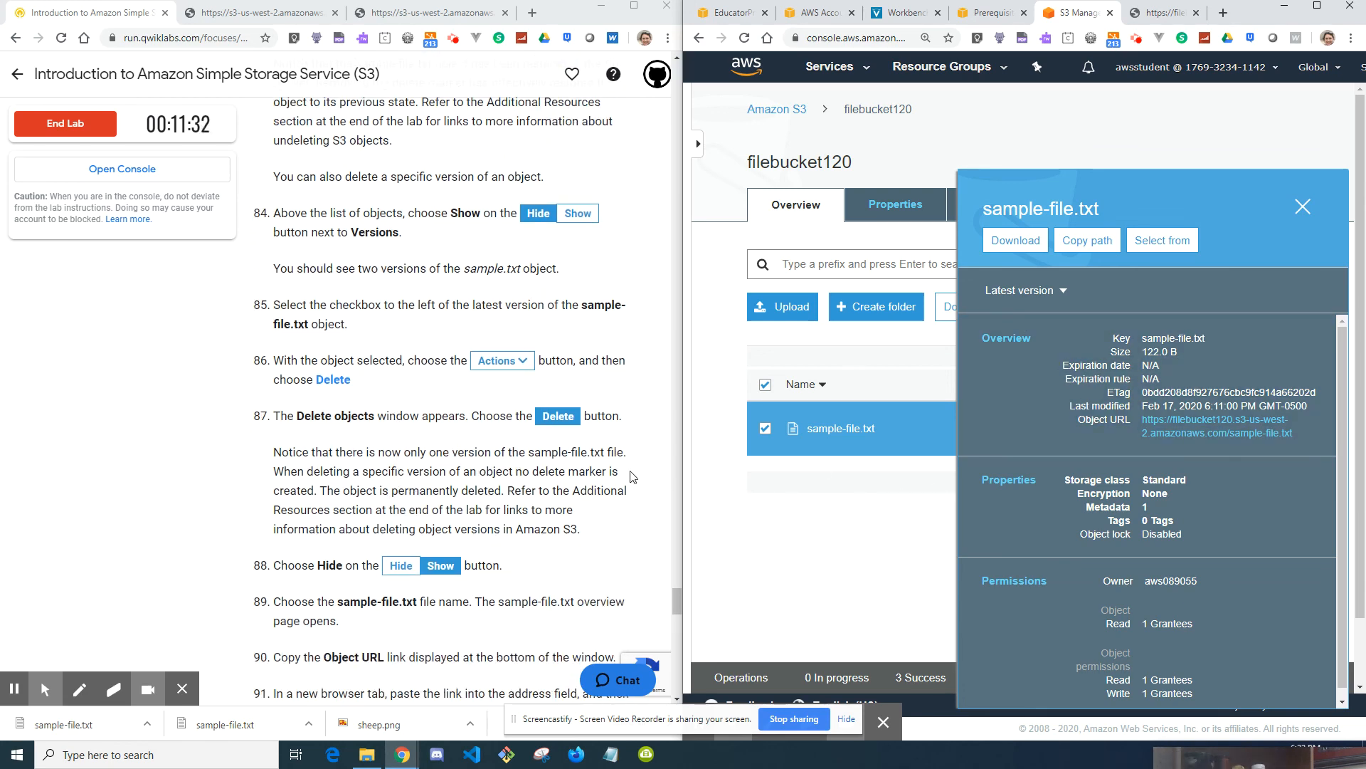
scroll(526, 517, down, 2)
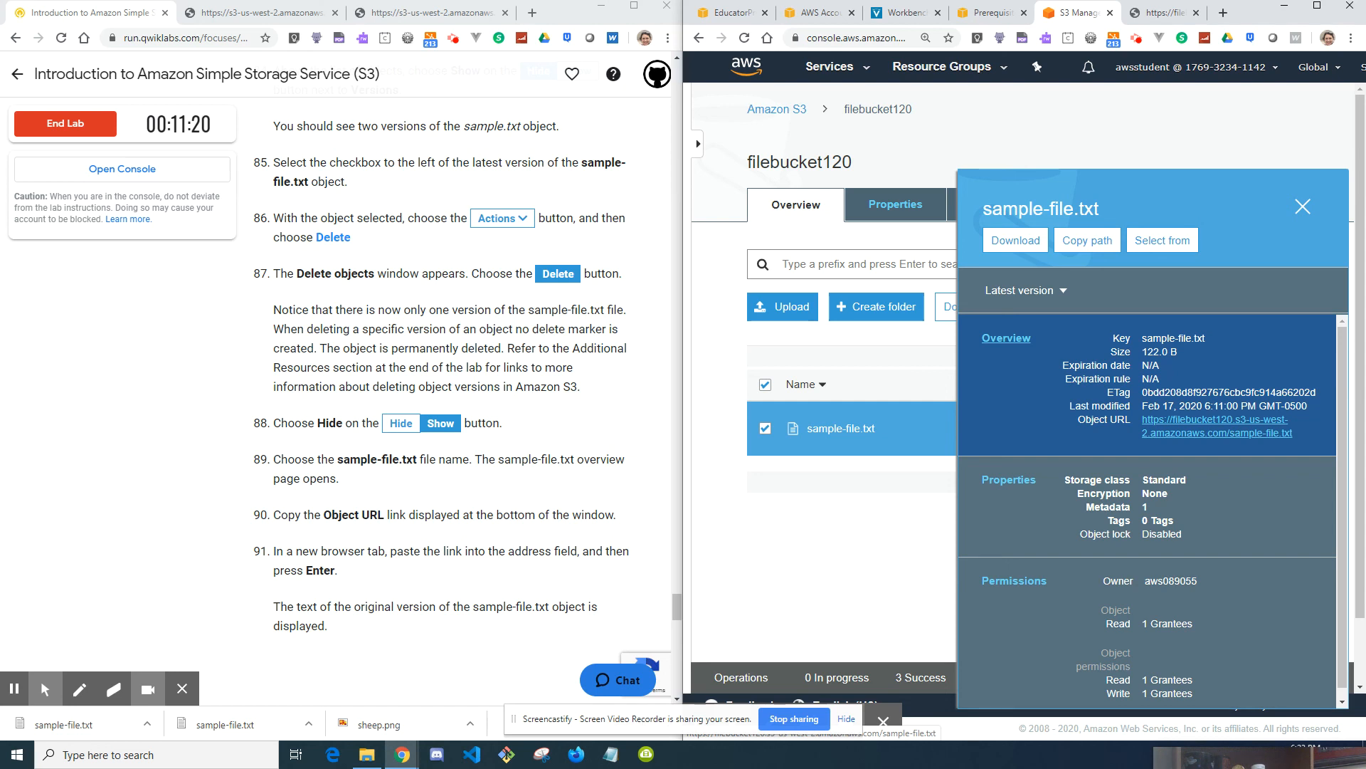
- Check the version selector in sample-file.txt's summary once more
click(888, 164)
click(1014, 289)
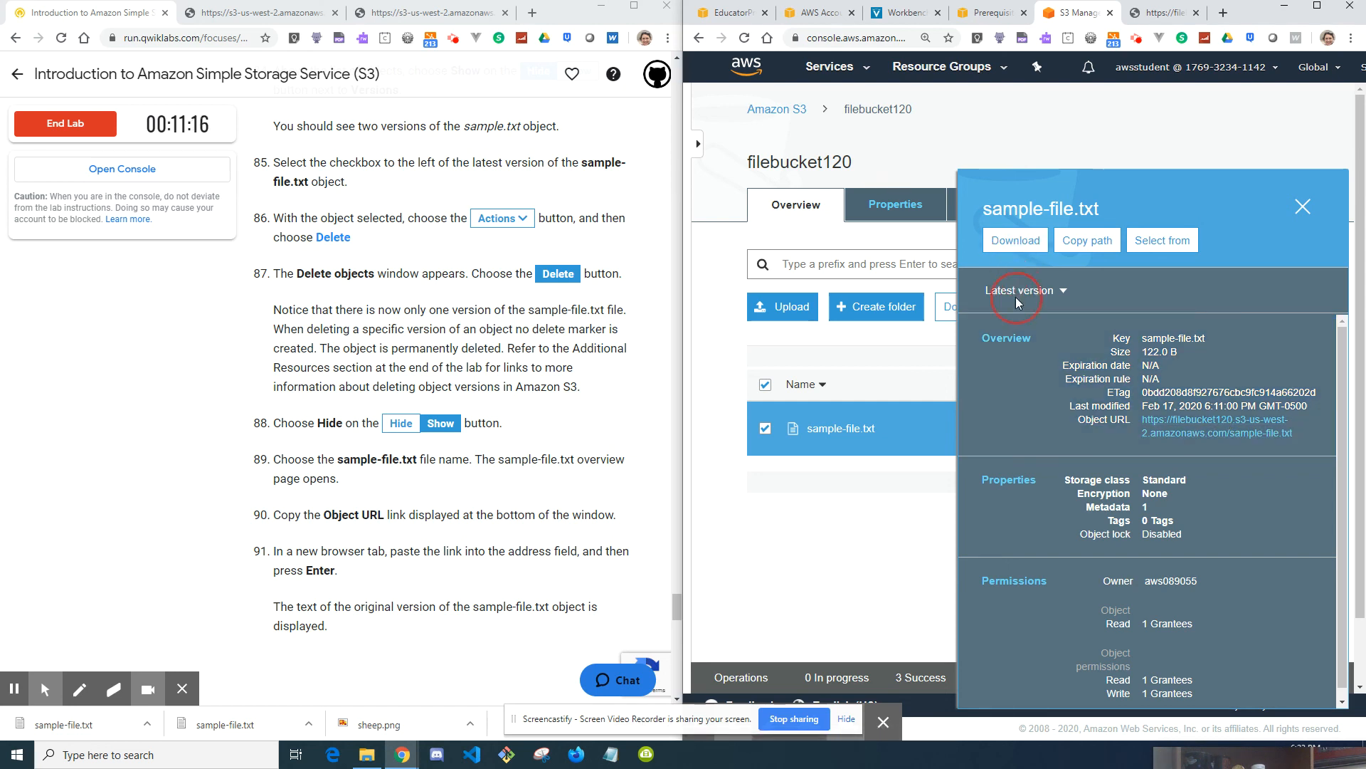
click(840, 502)
- Read the rest of the lab guide, covering the Conclusion, the End Lab steps 92 to 96, and Additional resources
scroll(331, 491, down, 2)
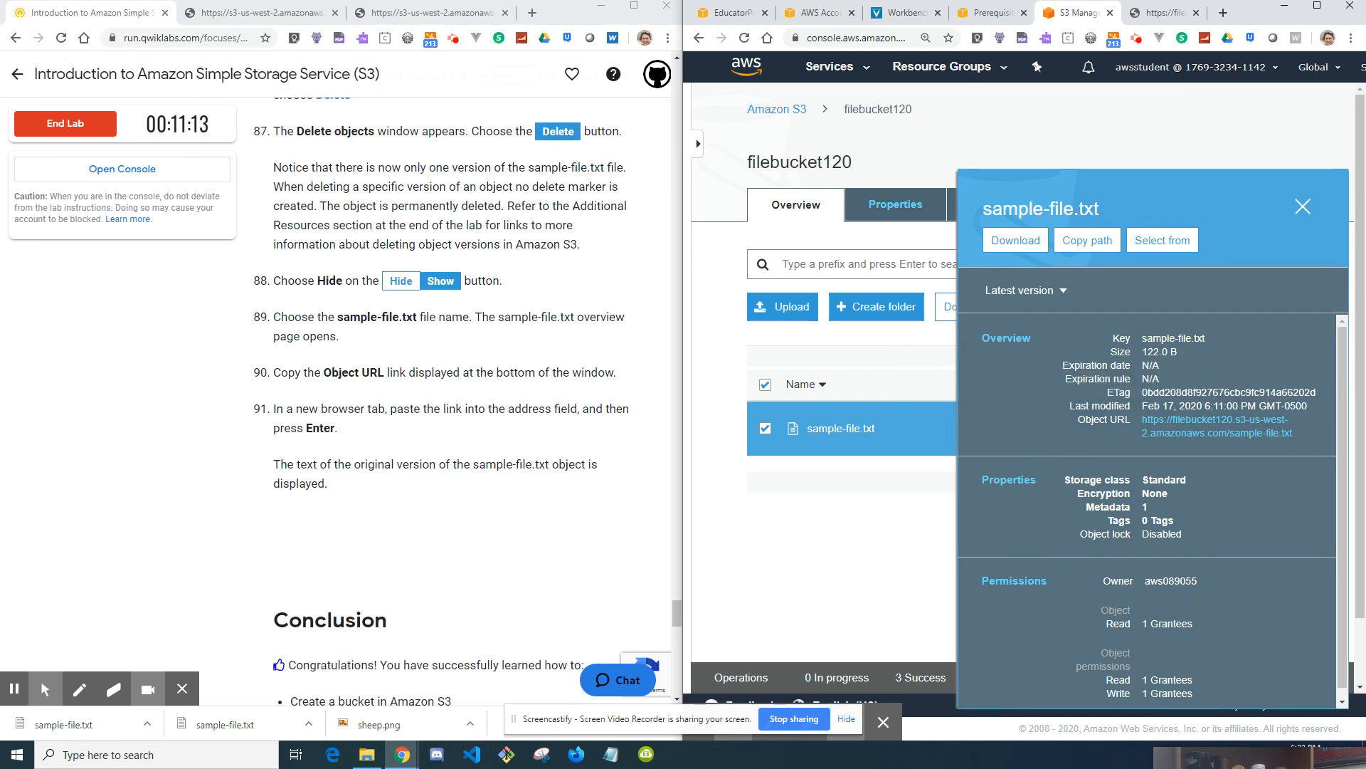
scroll(463, 453, down, 1)
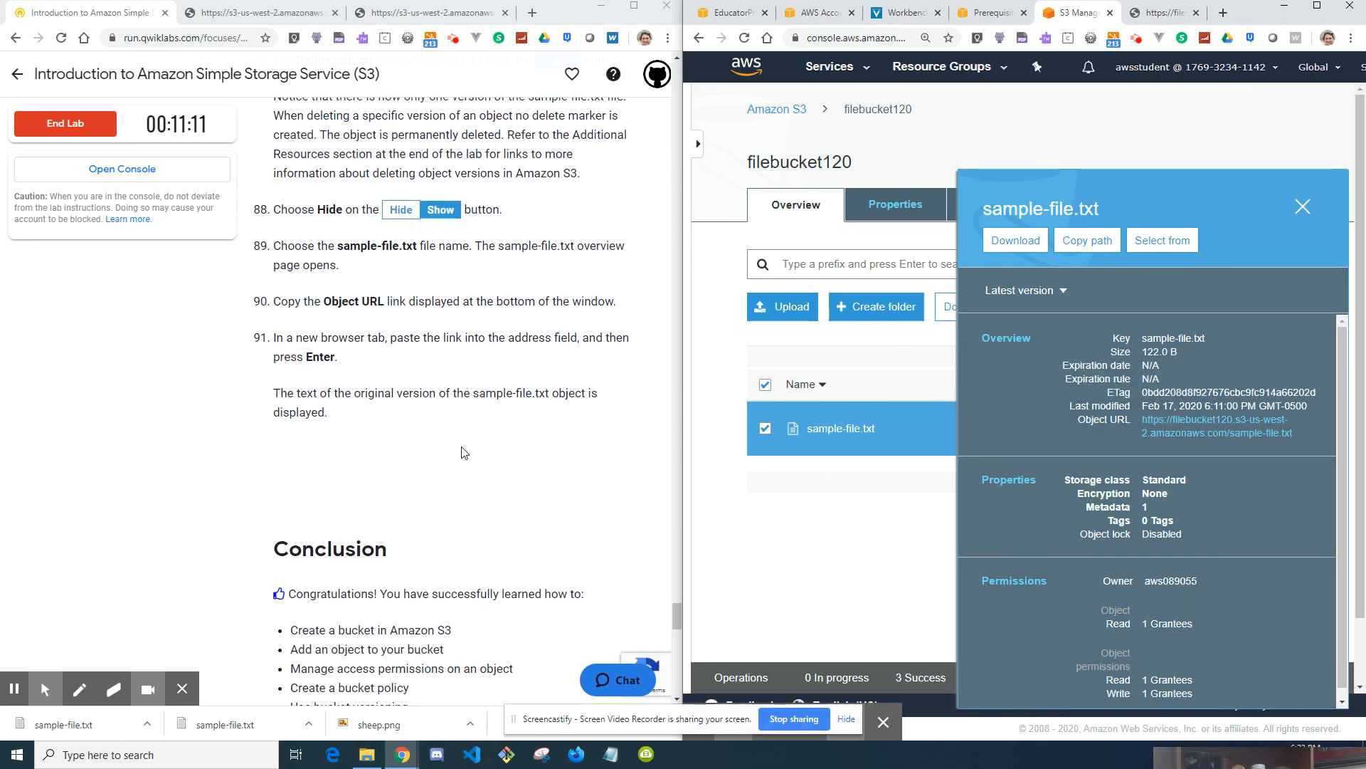
scroll(464, 452, down, 2)
scroll(464, 453, down, 3)
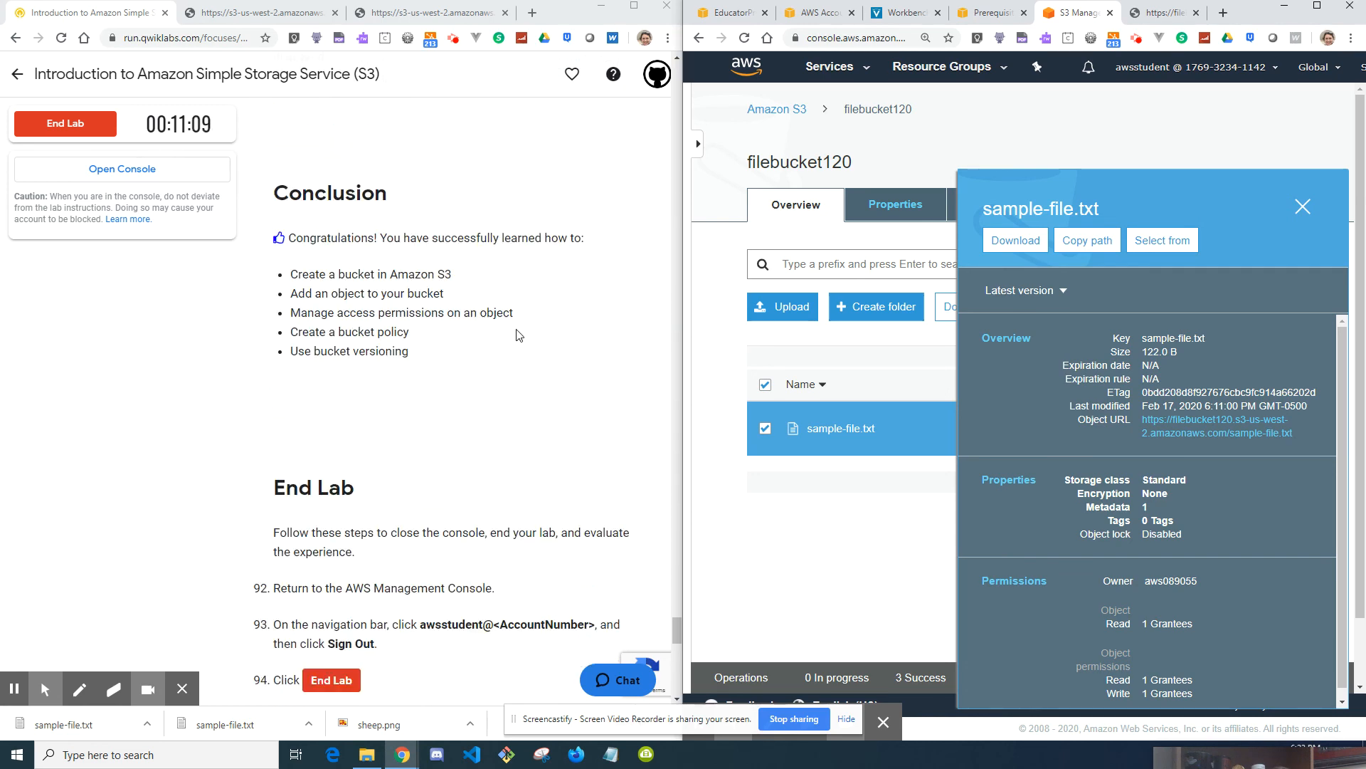
scroll(519, 335, up, 7)
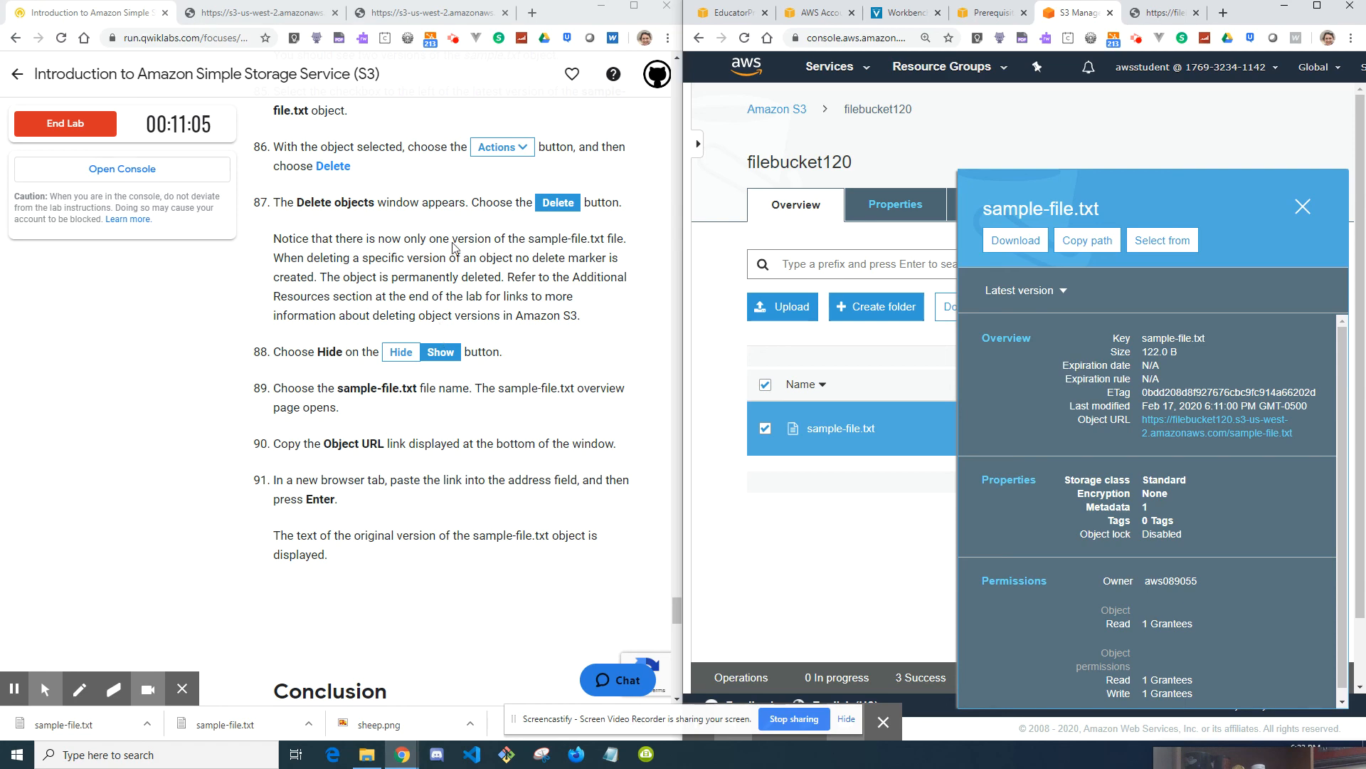
scroll(370, 550, down, 9)
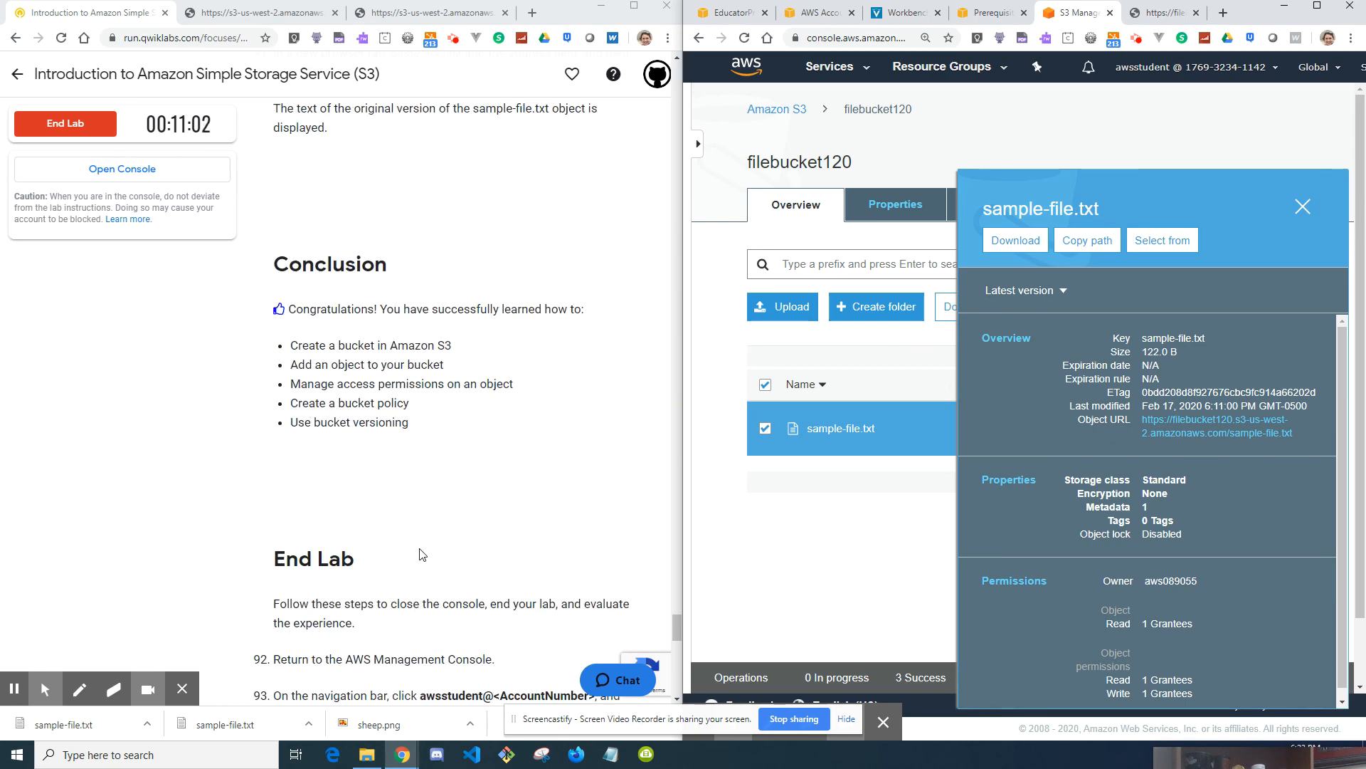
scroll(422, 553, down, 2)
scroll(462, 543, down, 3)
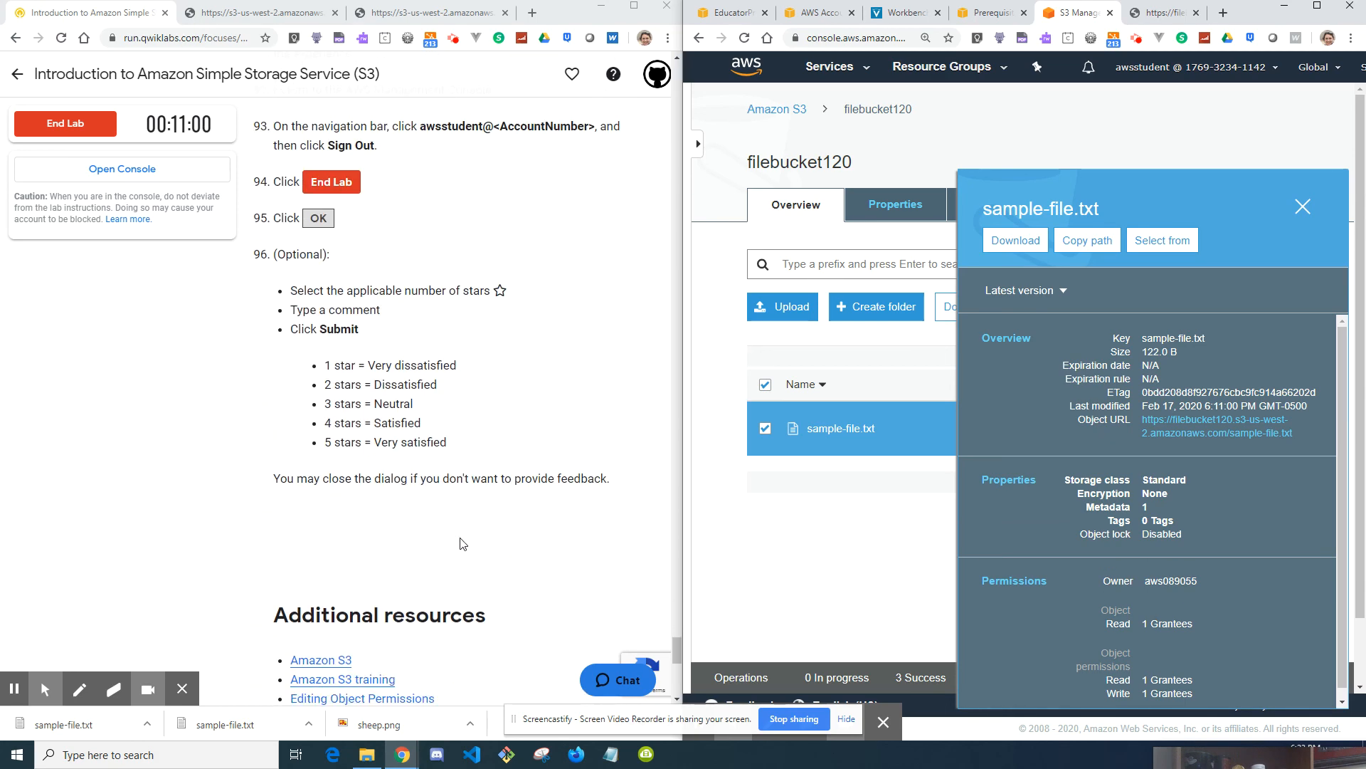
scroll(463, 543, down, 2)
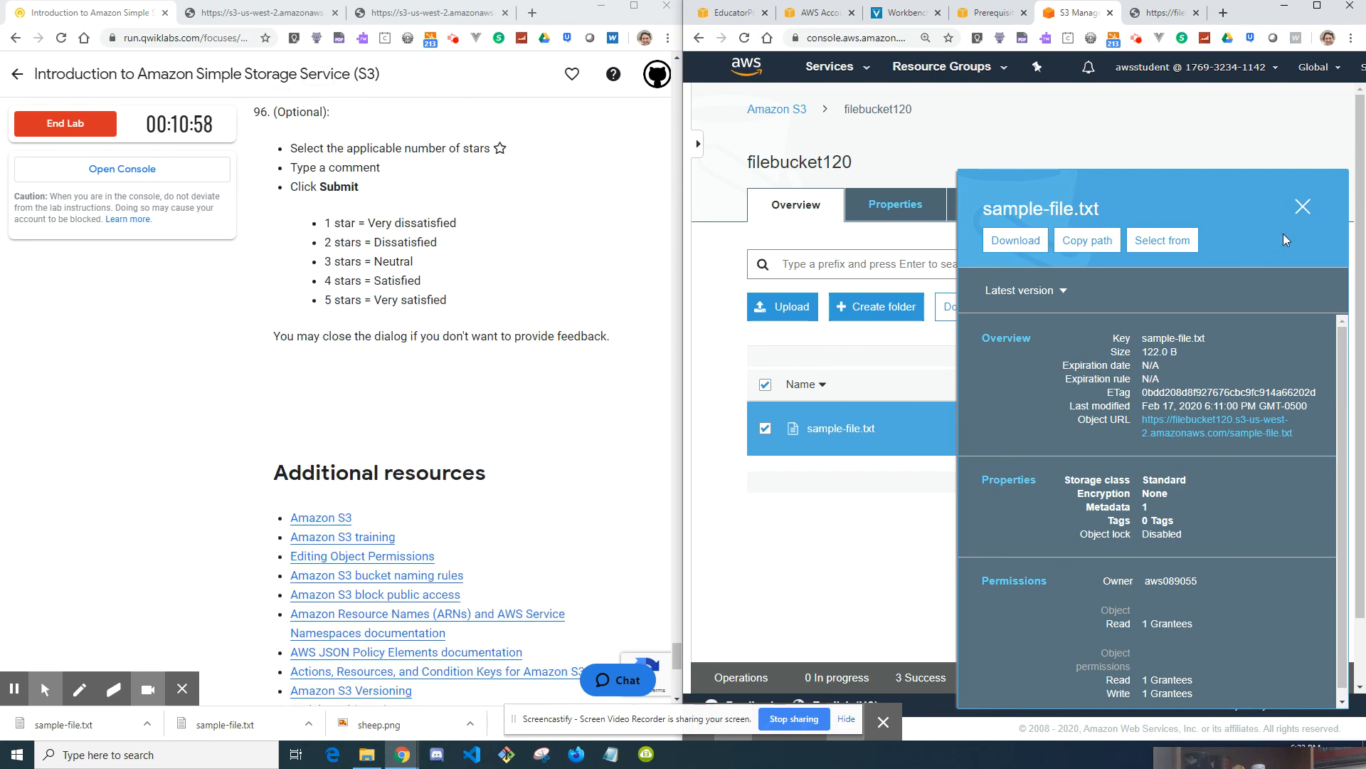
- Close sample-file.txt's summary and return to the list of S3 buckets
click(1303, 208)
click(791, 112)
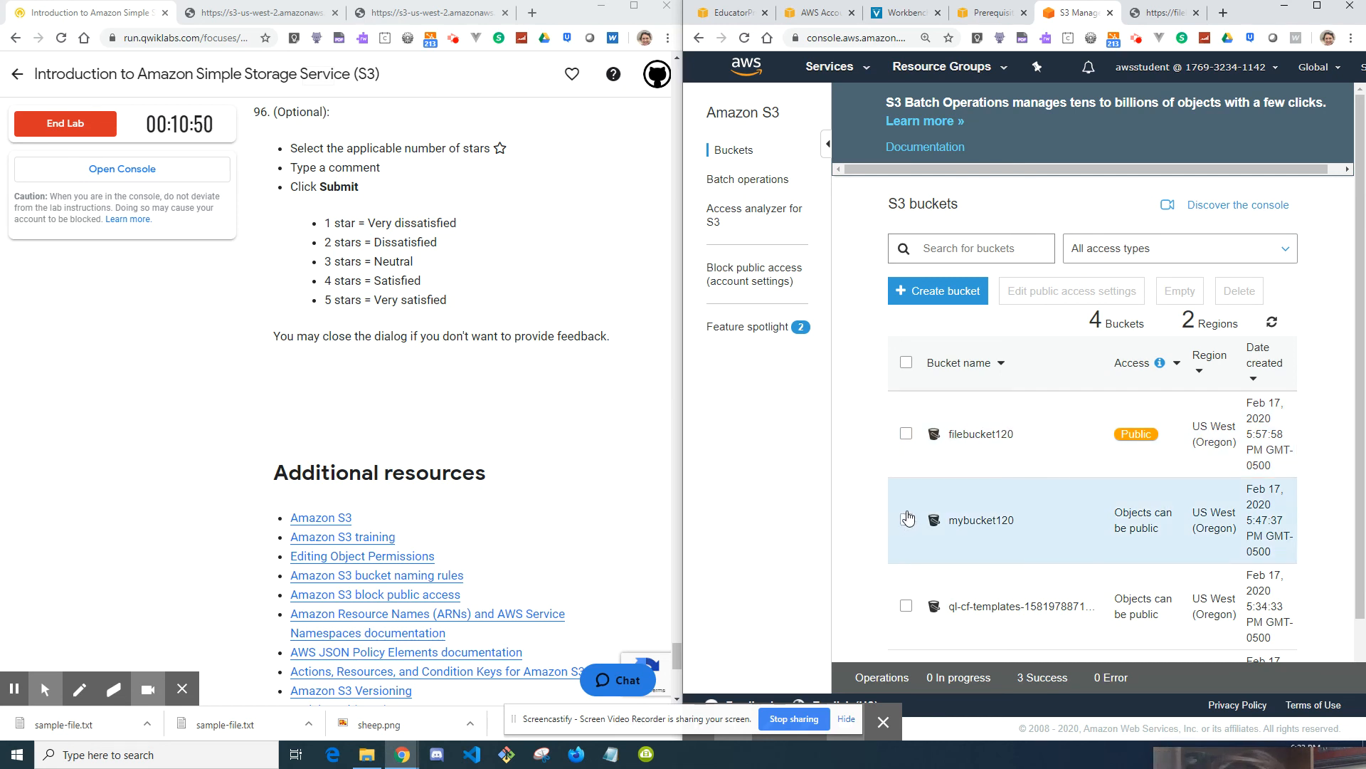
- End the Introduction to Amazon Simple Storage Service (S3) lab and confirm the ending
click(63, 131)
click(62, 131)
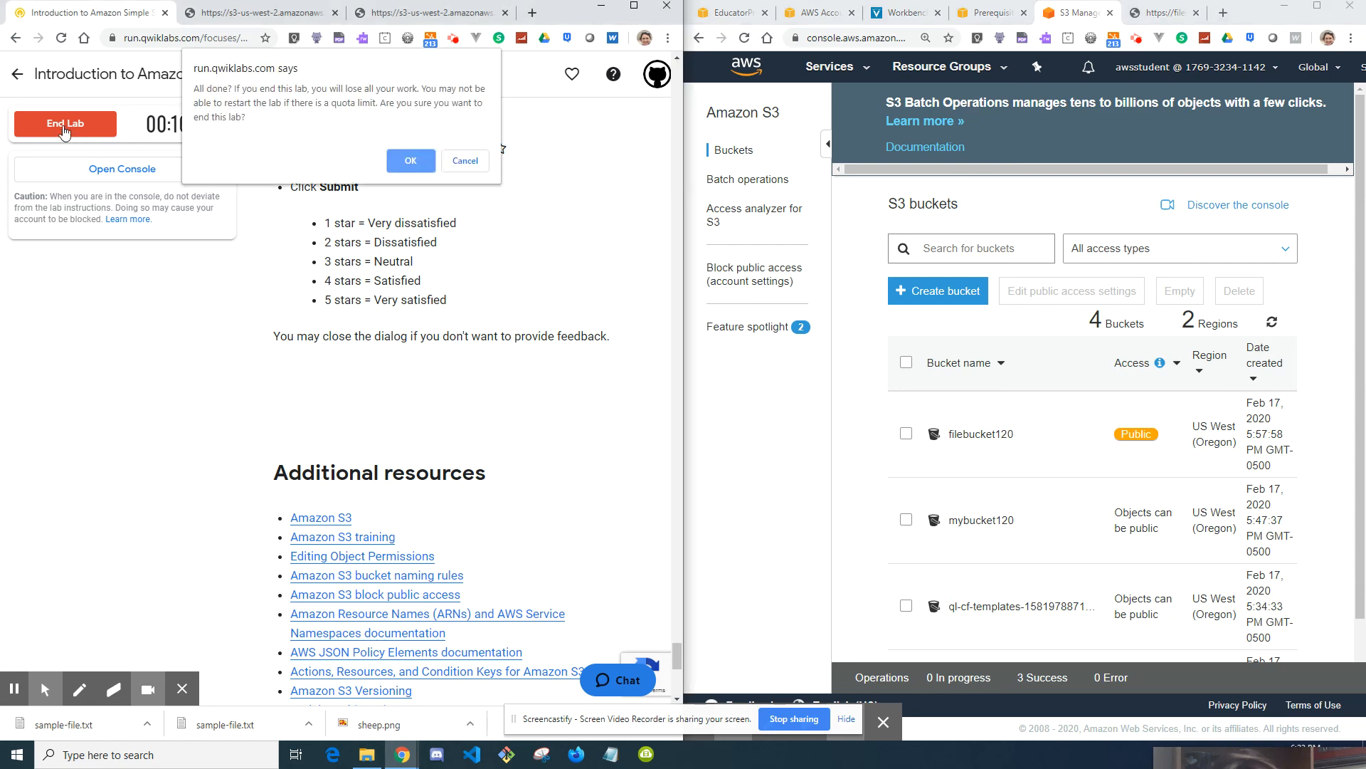
click(419, 172)
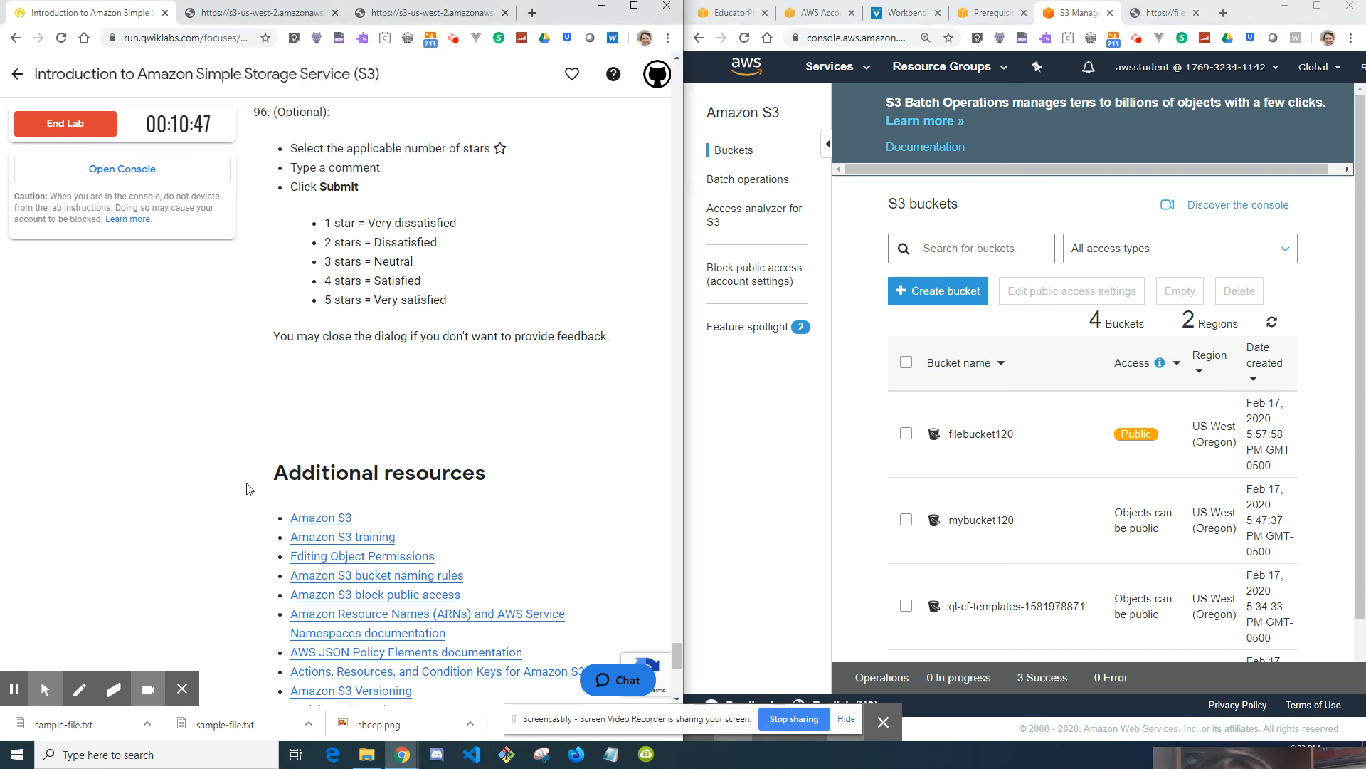